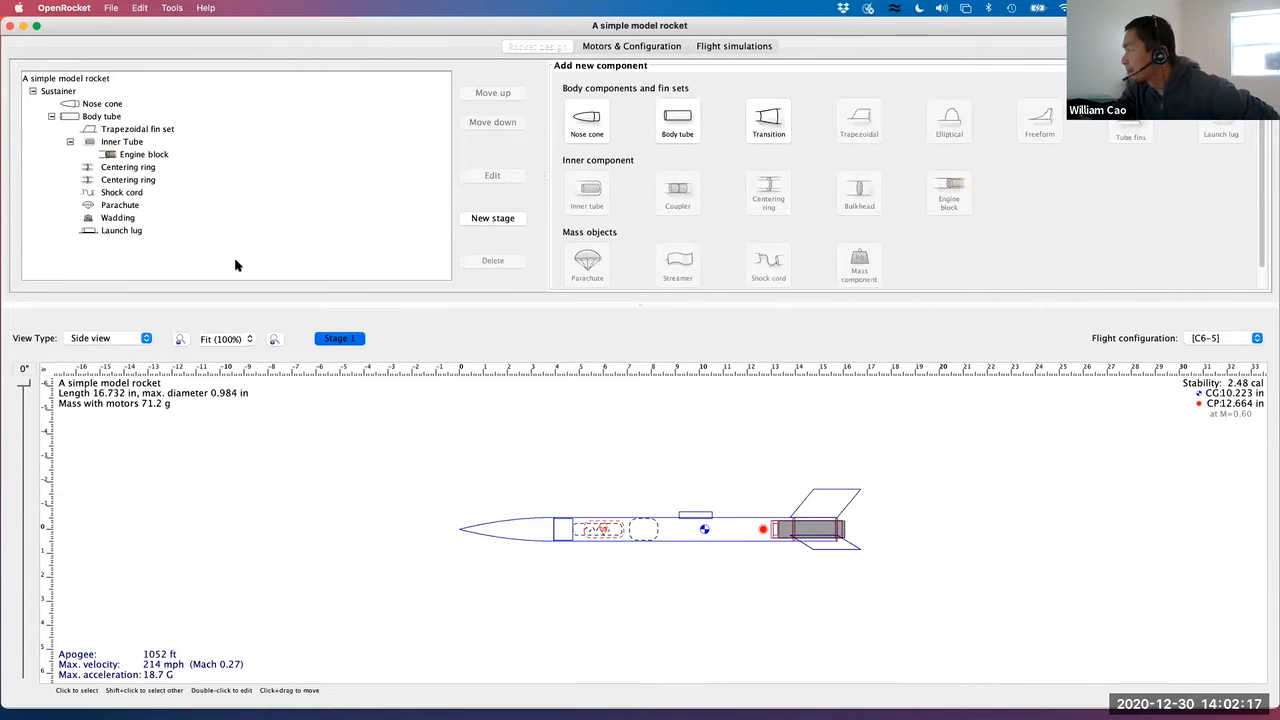
# Select the shock cord, parachute and wadding in turn to locate each one in the rocket's side view
pyautogui.click(128, 193)
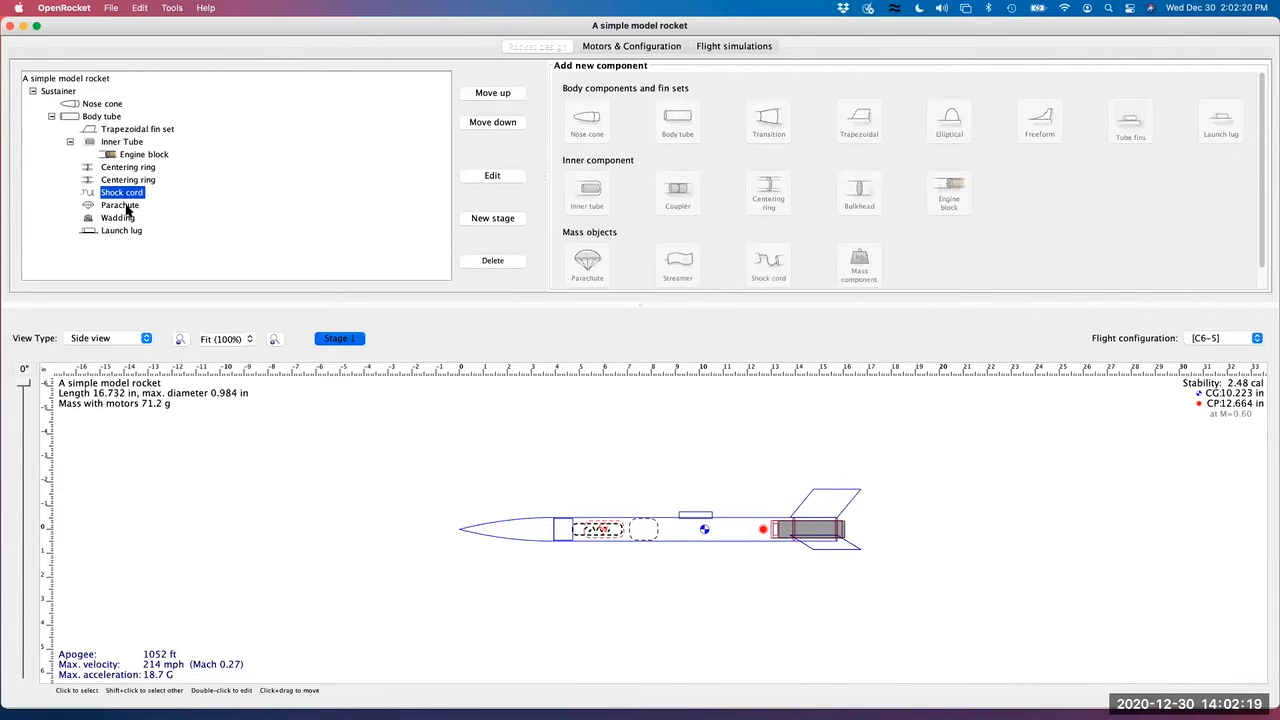
pyautogui.click(128, 206)
pyautogui.click(129, 218)
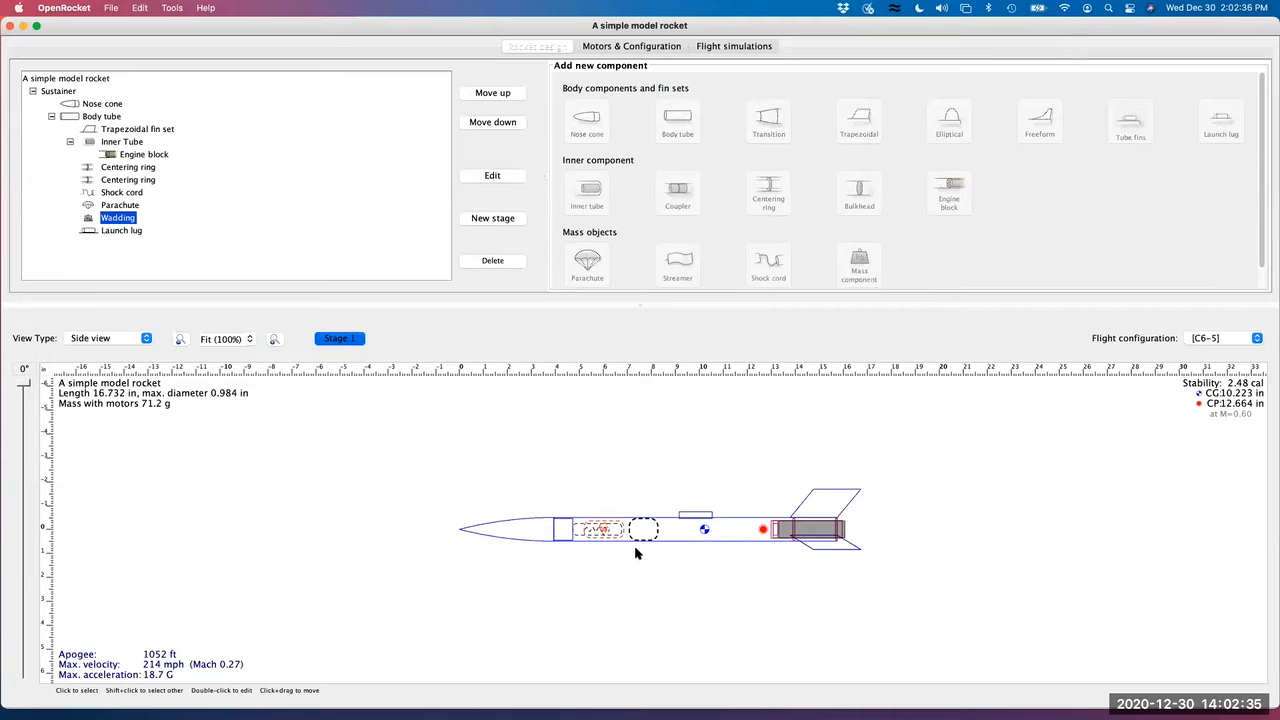
# Try the Haack series and Parabolic series shapes on the nose cone, return it to Ogive and close its configuration
pyautogui.click(106, 106)
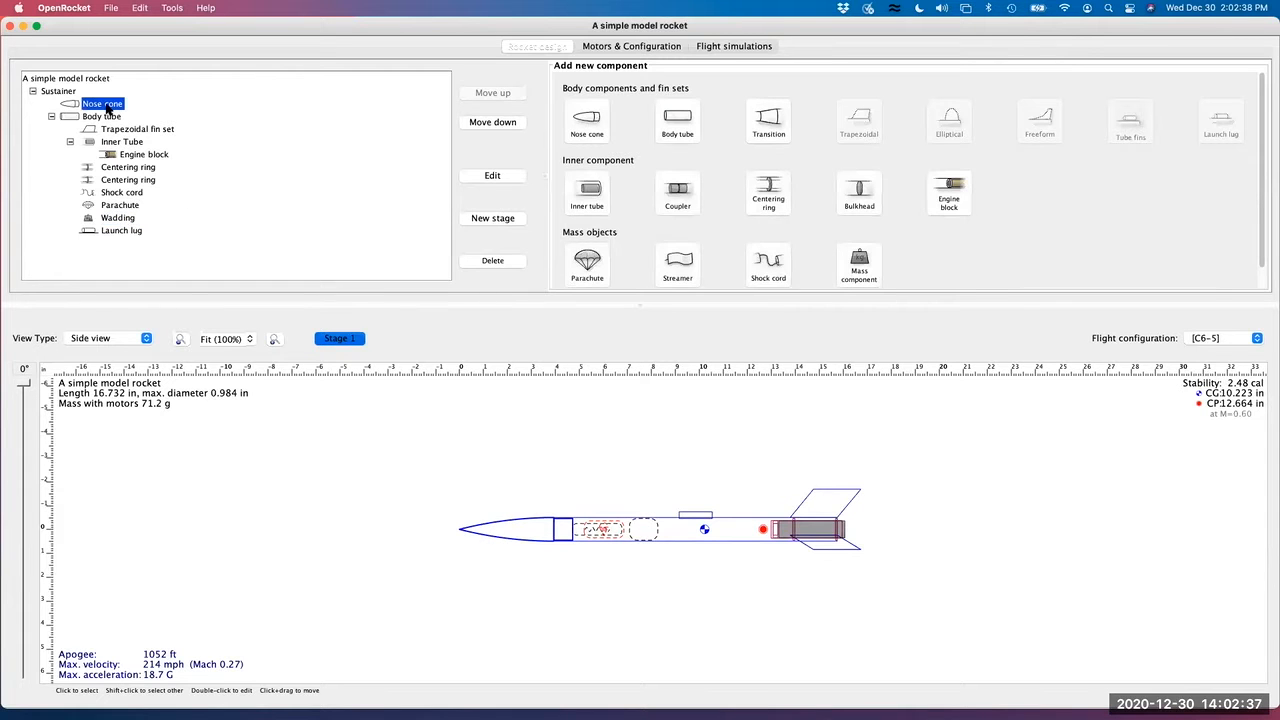
pyautogui.doubleClick(106, 106)
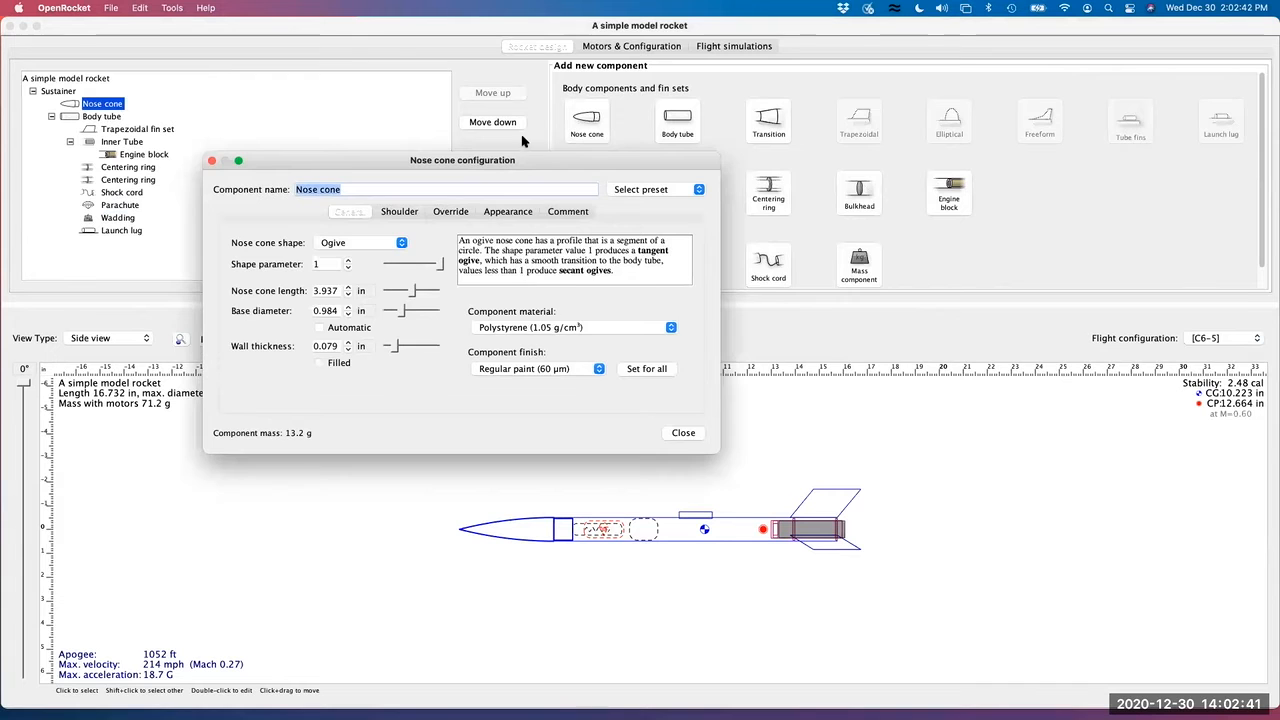
pyautogui.moveTo(535, 158); pyautogui.dragTo(843, 148)
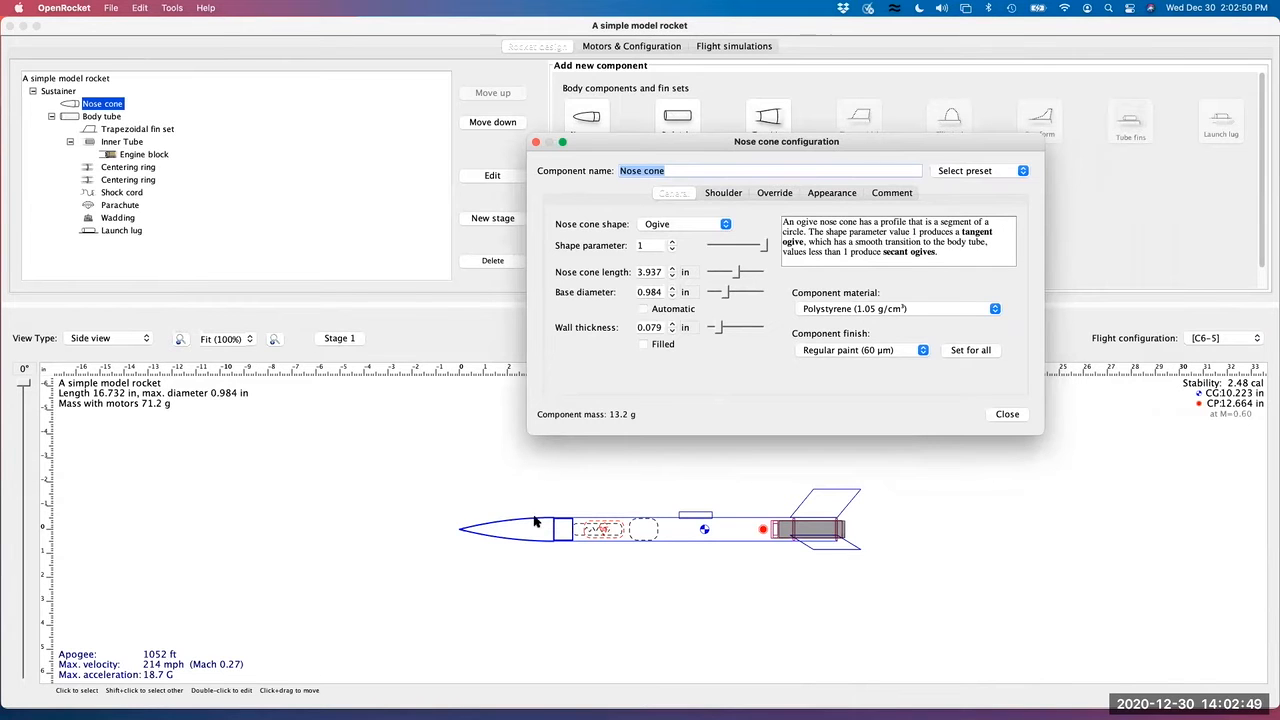
pyautogui.click(723, 225)
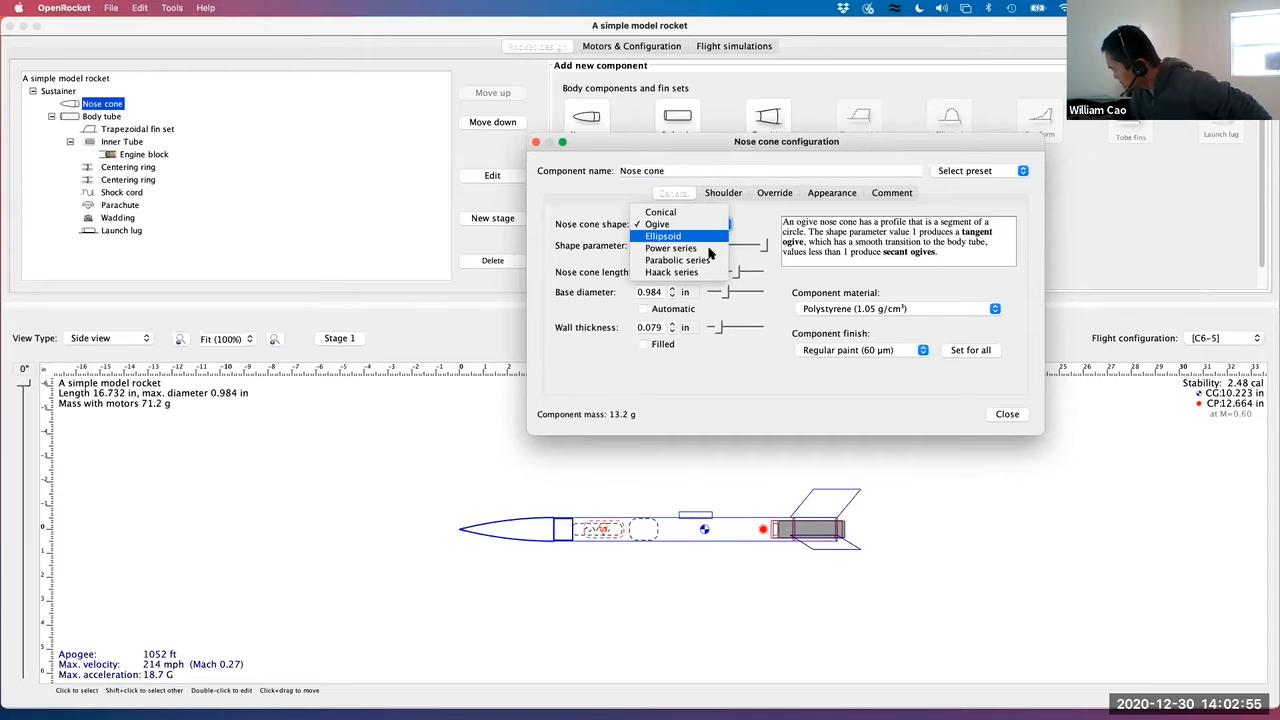
pyautogui.click(703, 270)
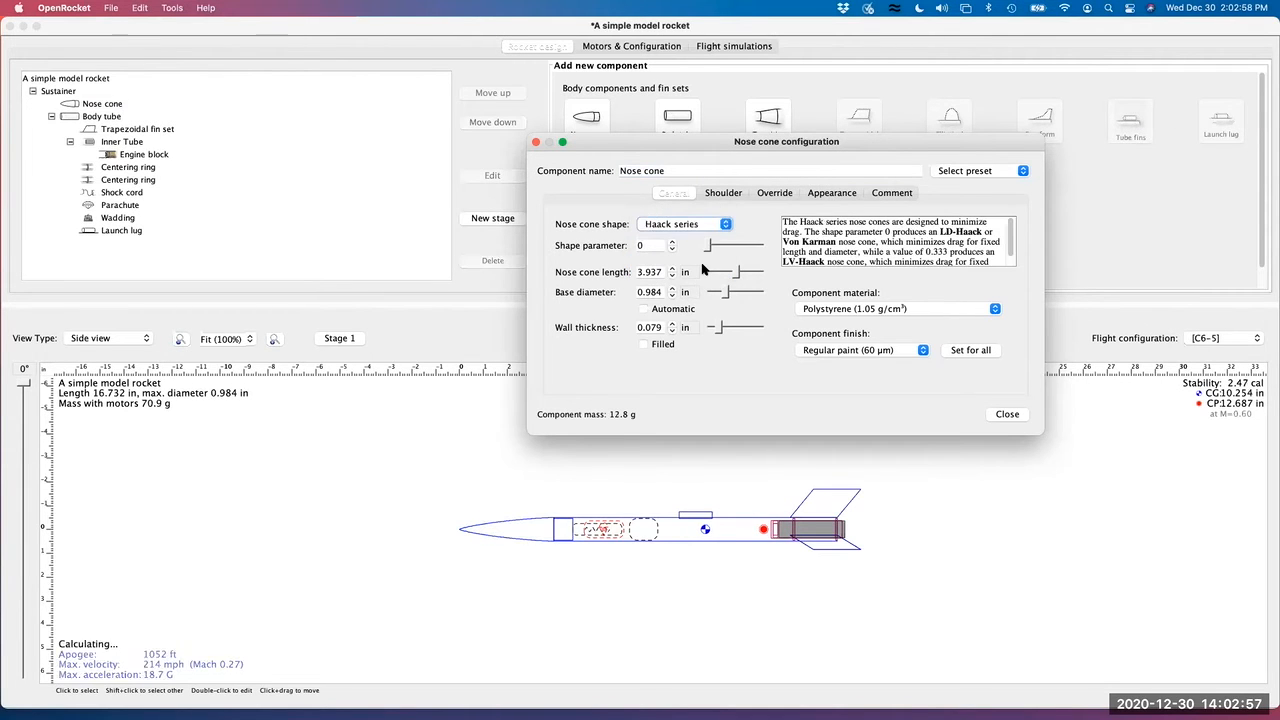
pyautogui.click(726, 225)
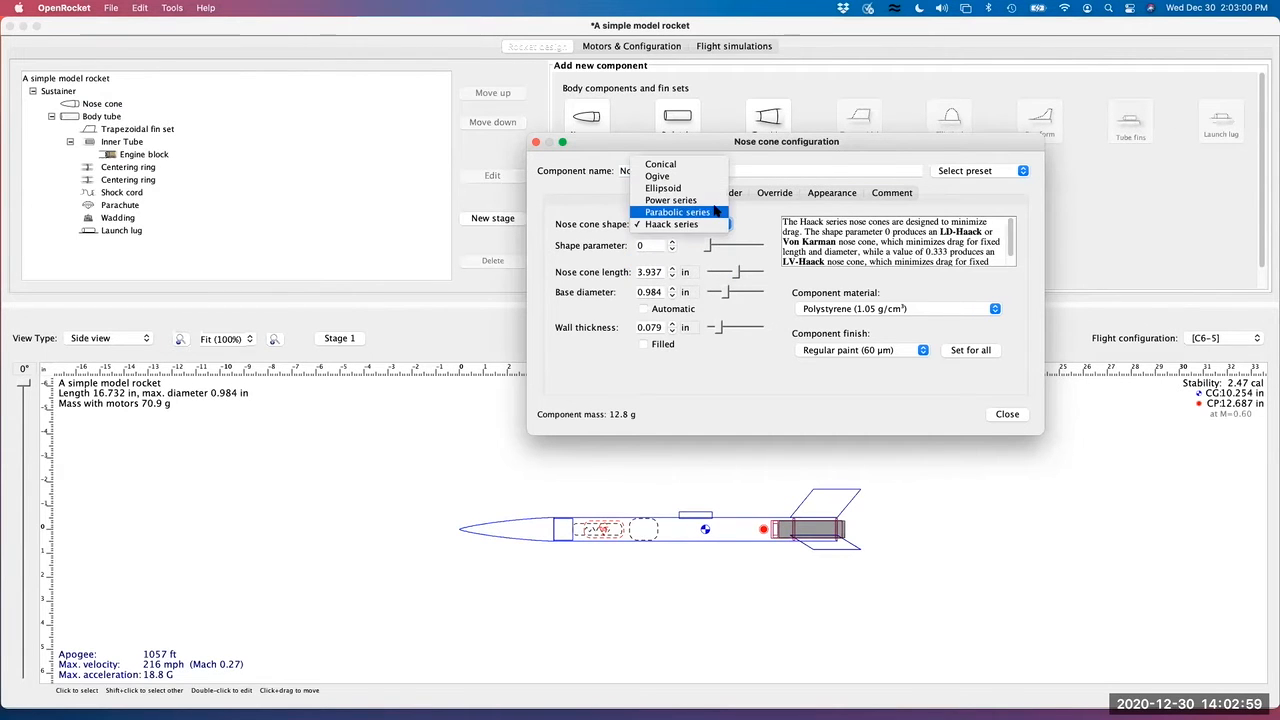
pyautogui.click(726, 210)
pyautogui.click(726, 224)
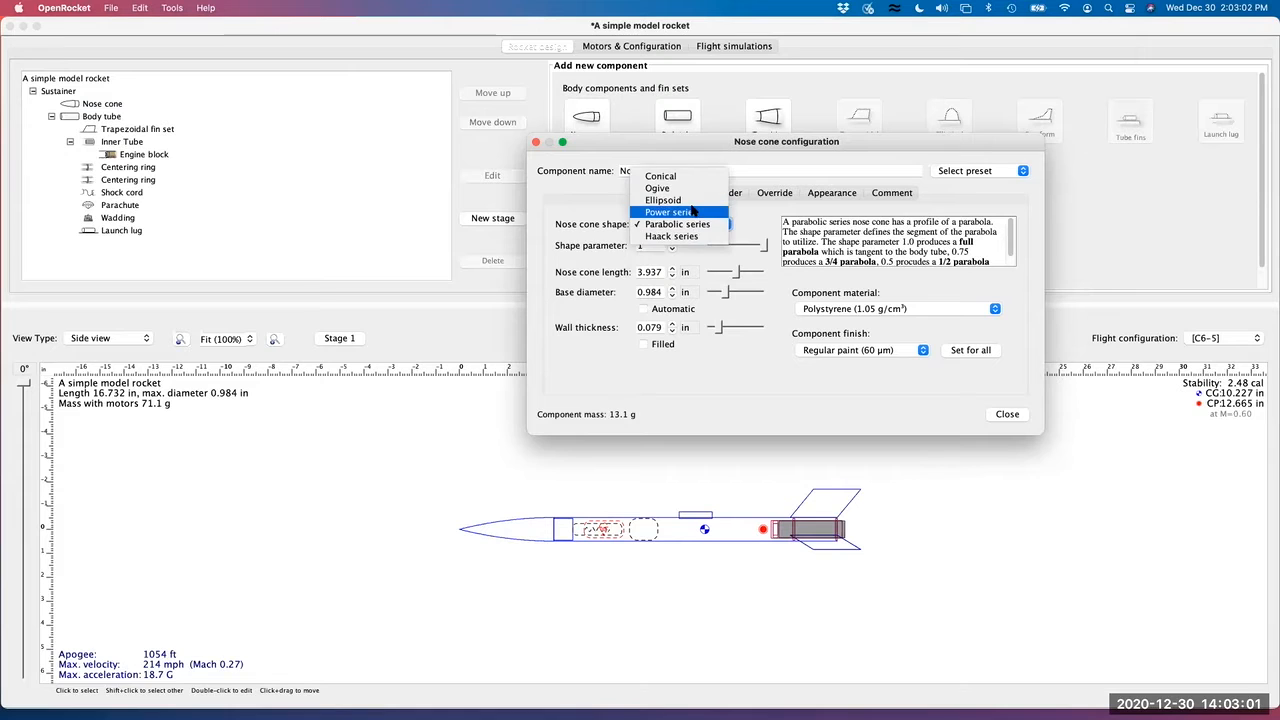
pyautogui.click(687, 192)
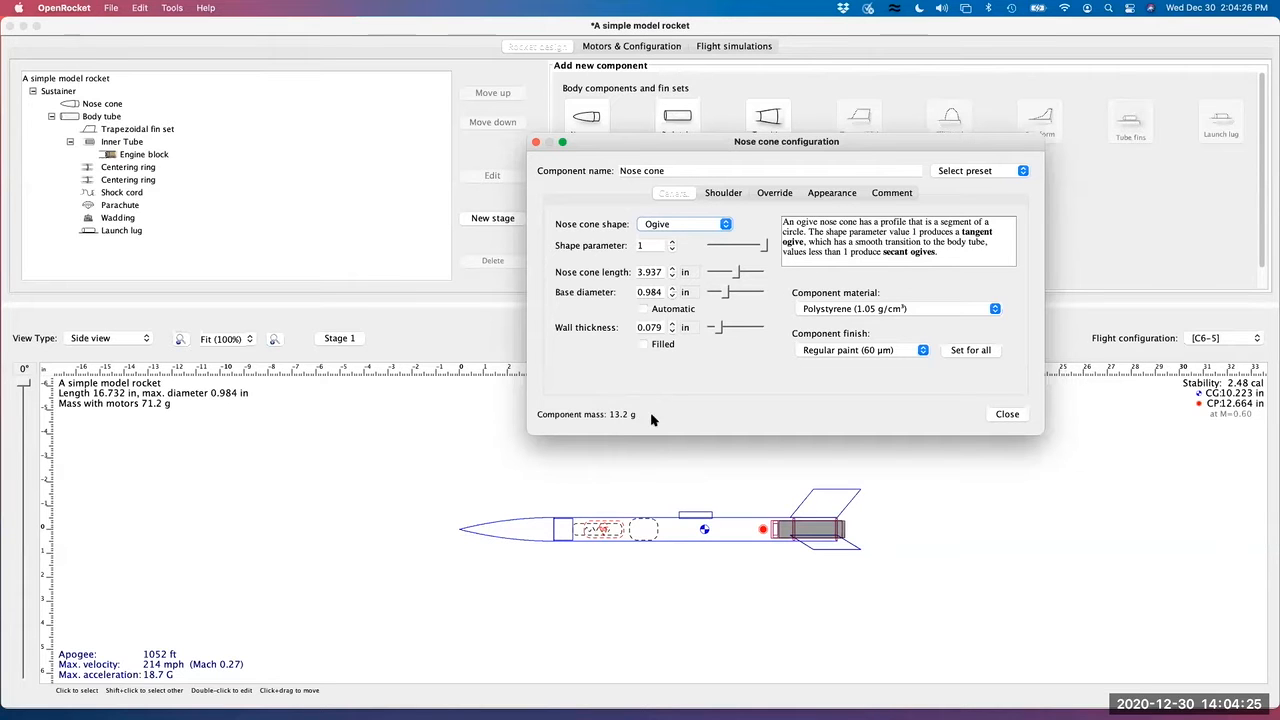
pyautogui.click(1005, 415)
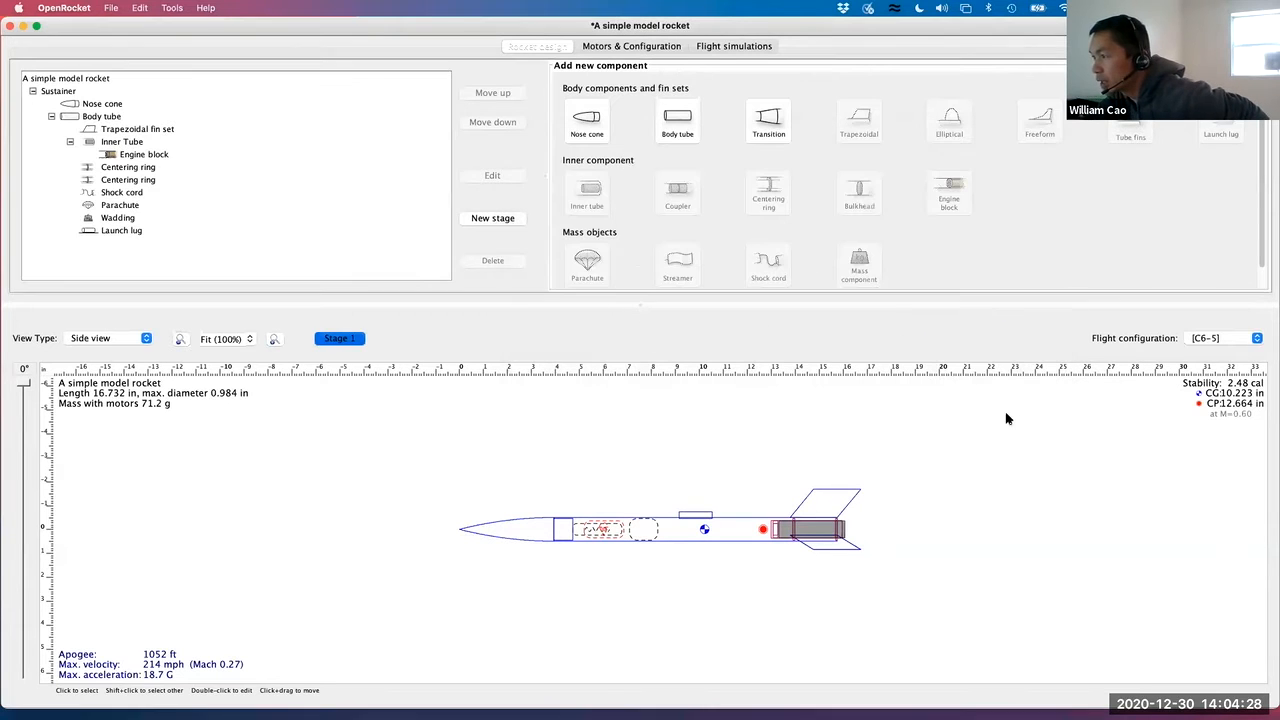
# Review the preferred measurement units in the program preferences and close them without making changes
pyautogui.click(66, 9)
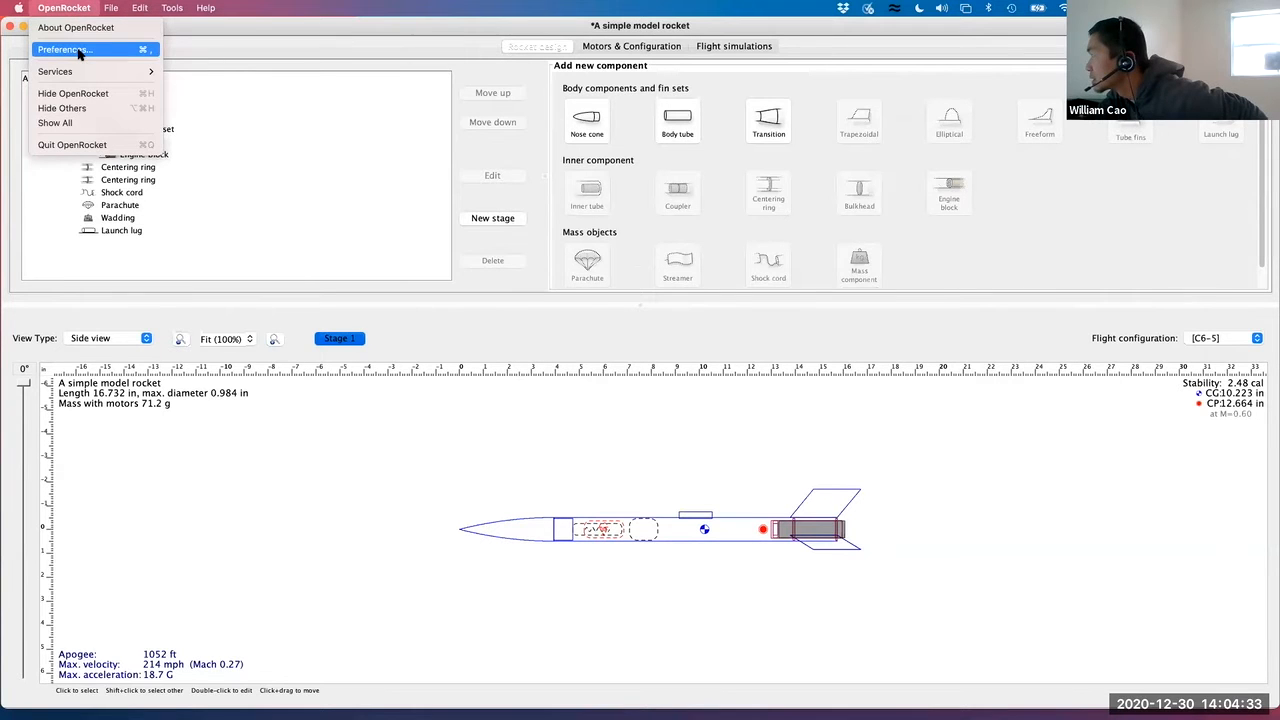
pyautogui.click(79, 51)
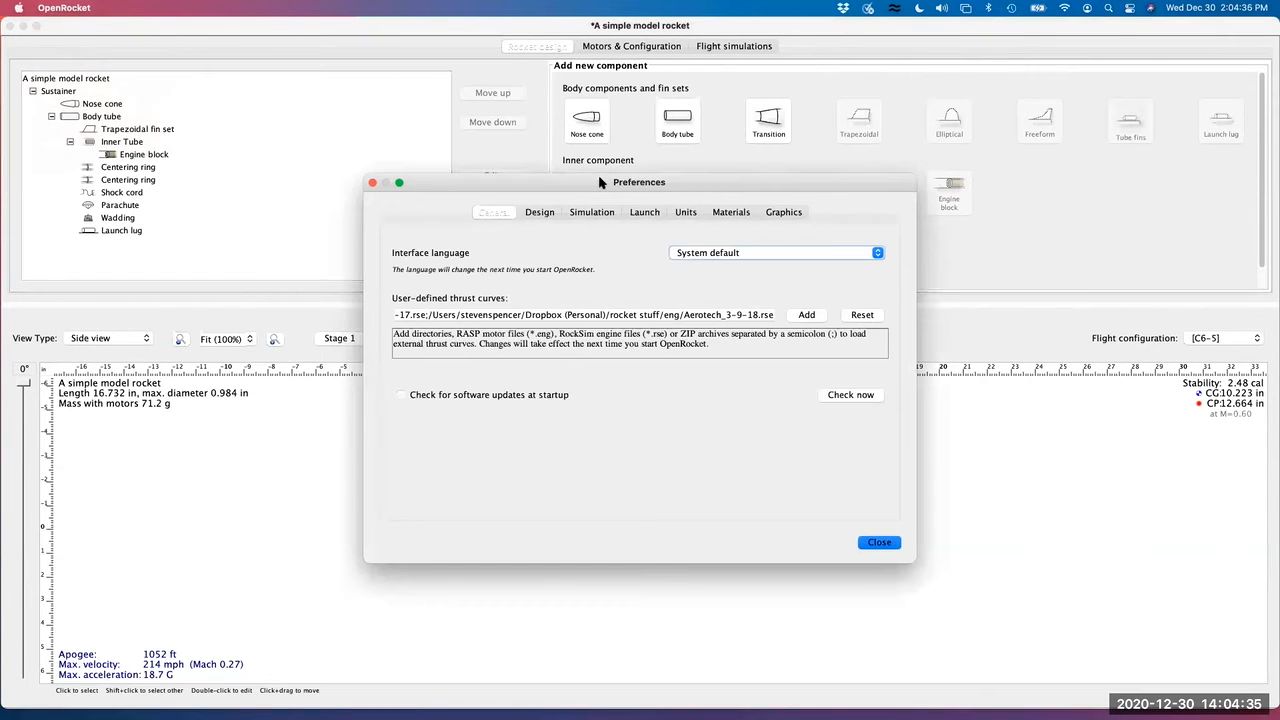
pyautogui.click(683, 212)
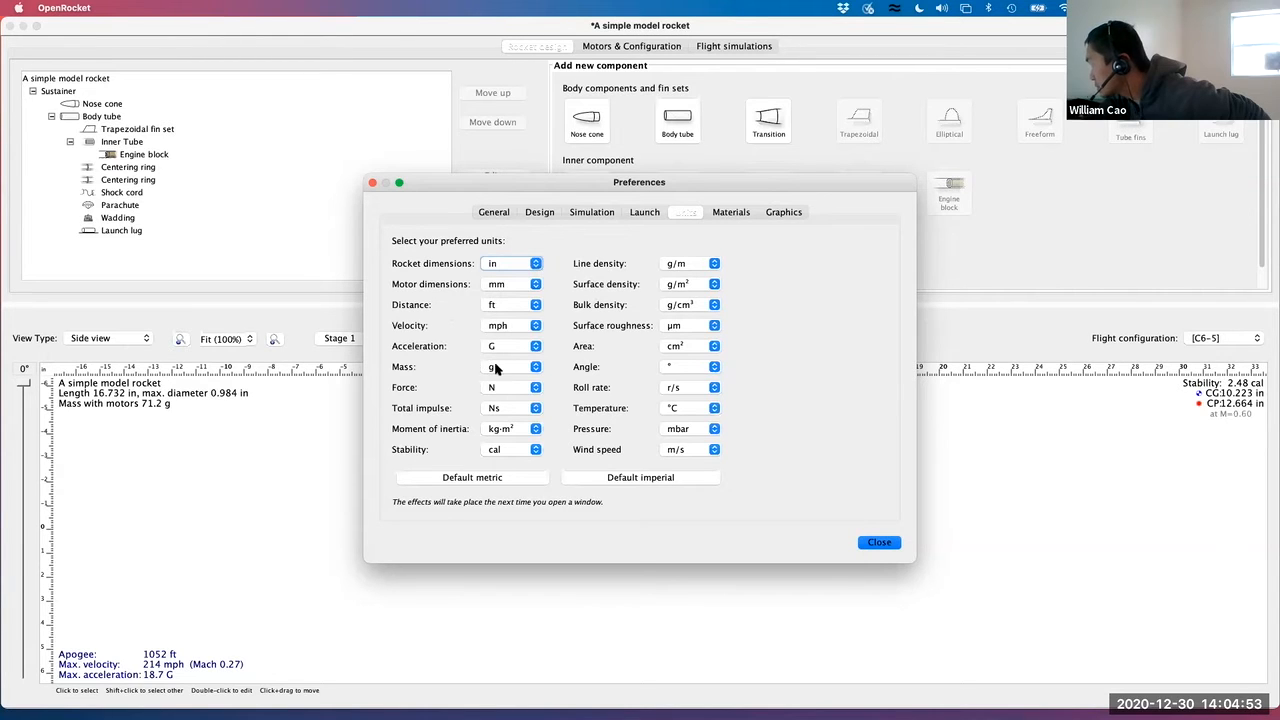
pyautogui.click(879, 543)
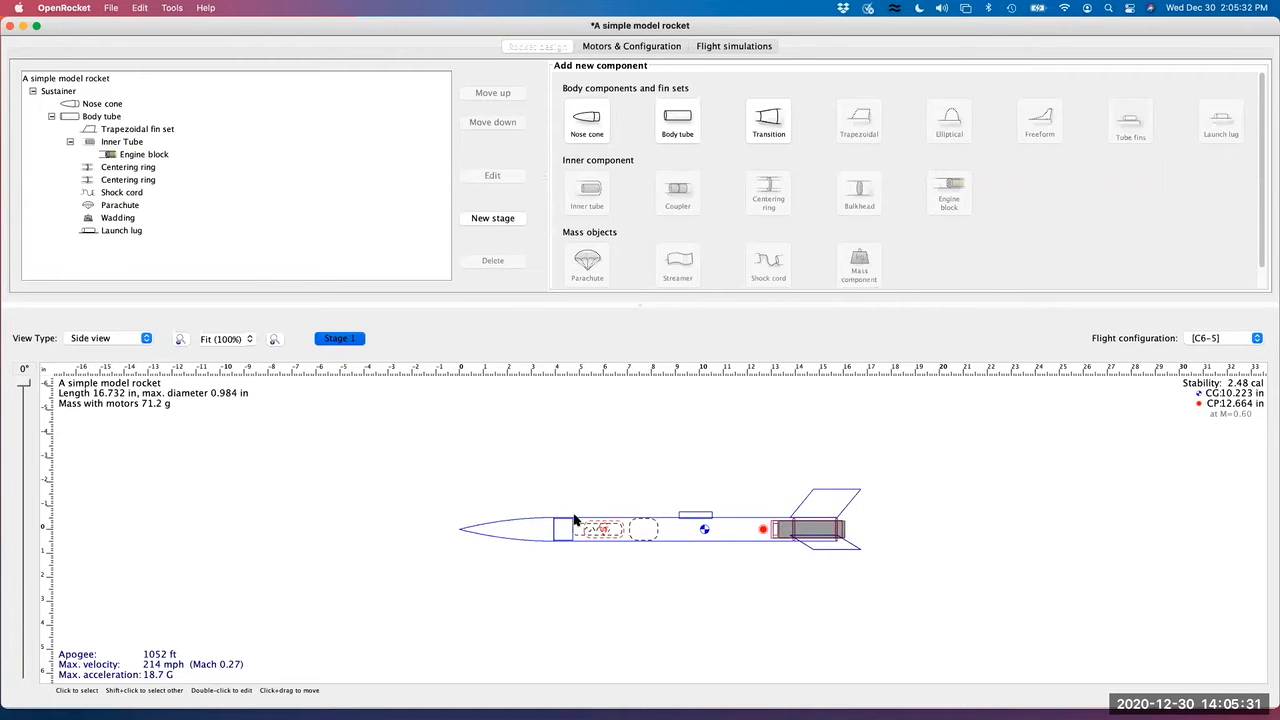
# Examine the dimensions and material in the body tube's configuration and the inner tube's configuration, closing each one
pyautogui.click(113, 117)
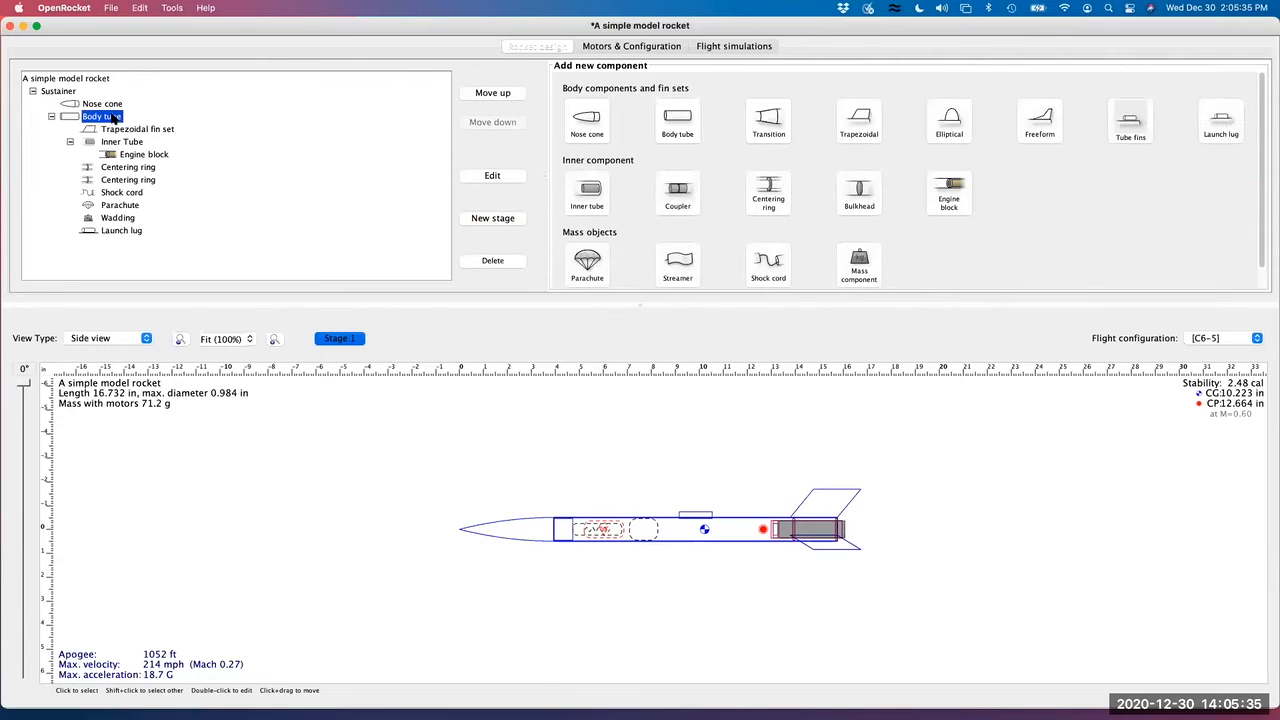
pyautogui.doubleClick(113, 117)
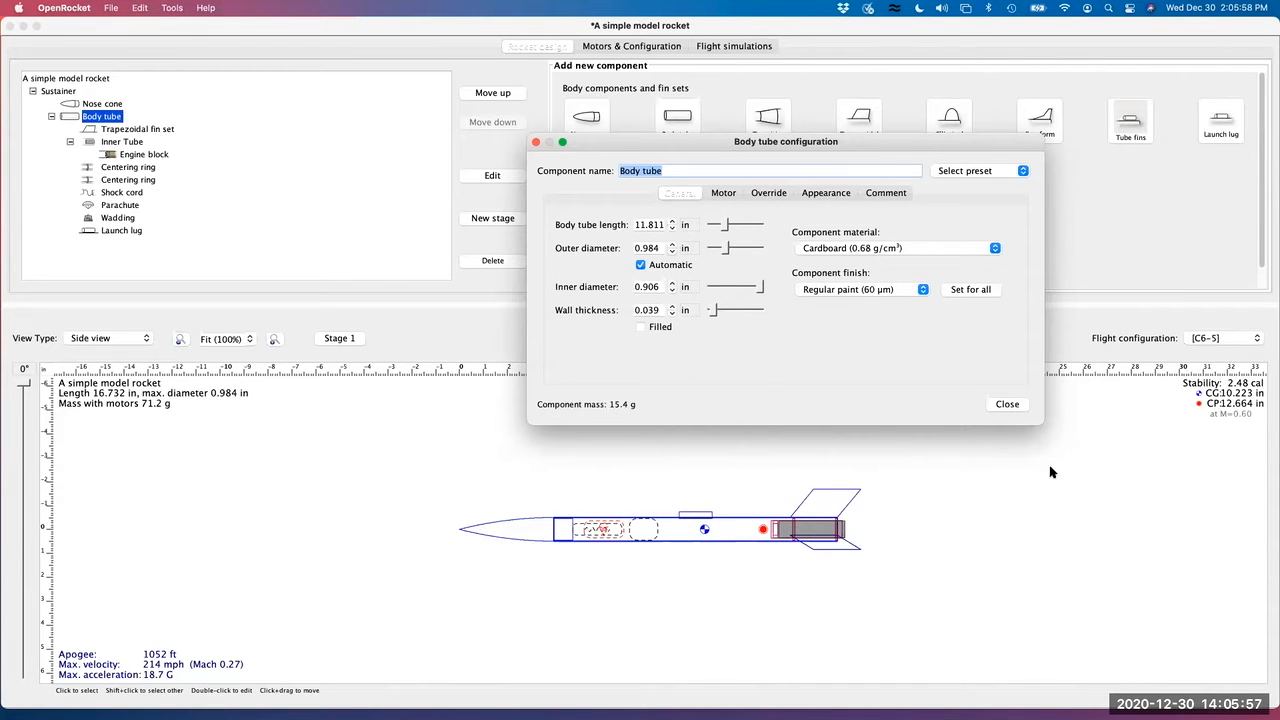
pyautogui.click(1005, 404)
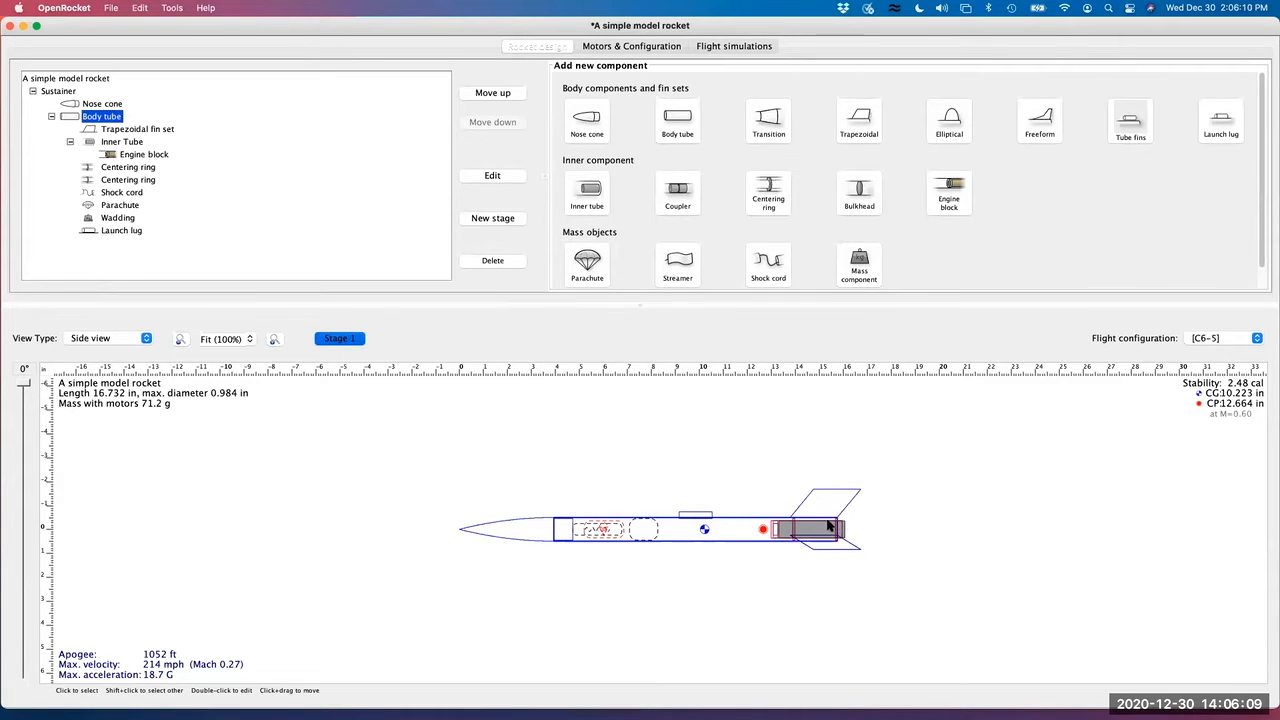
pyautogui.doubleClick(122, 142)
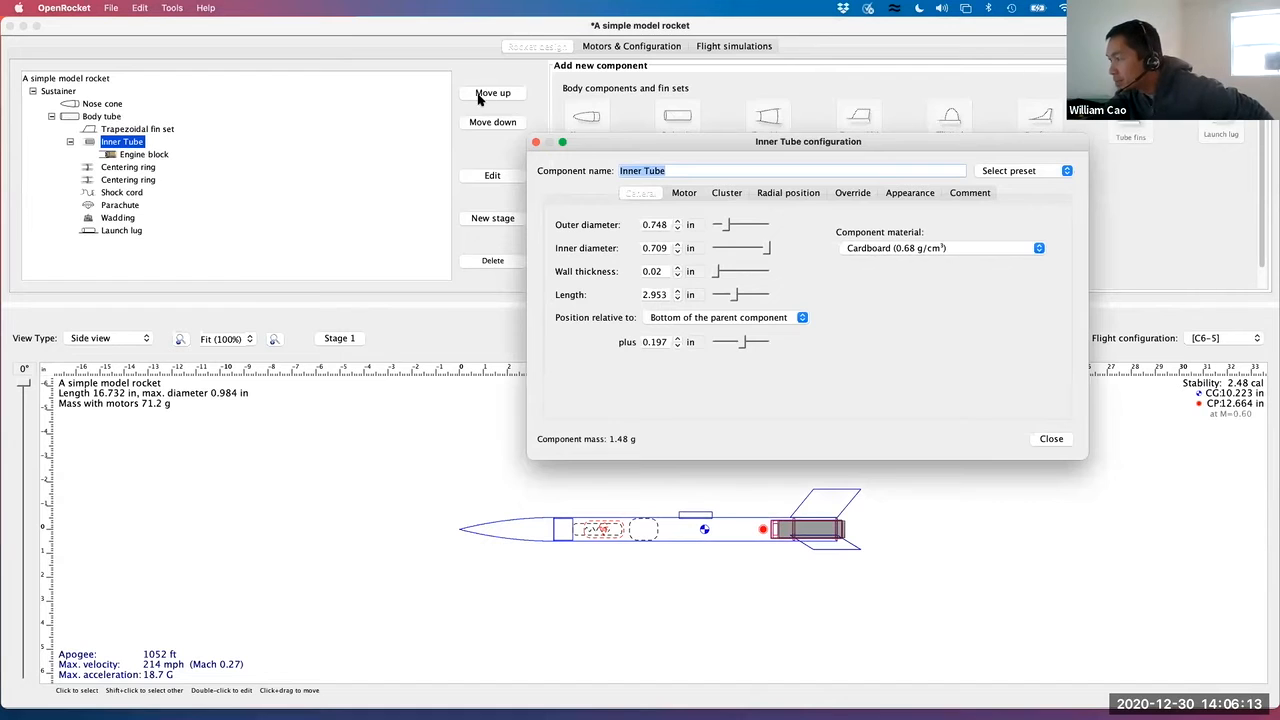
pyautogui.click(534, 143)
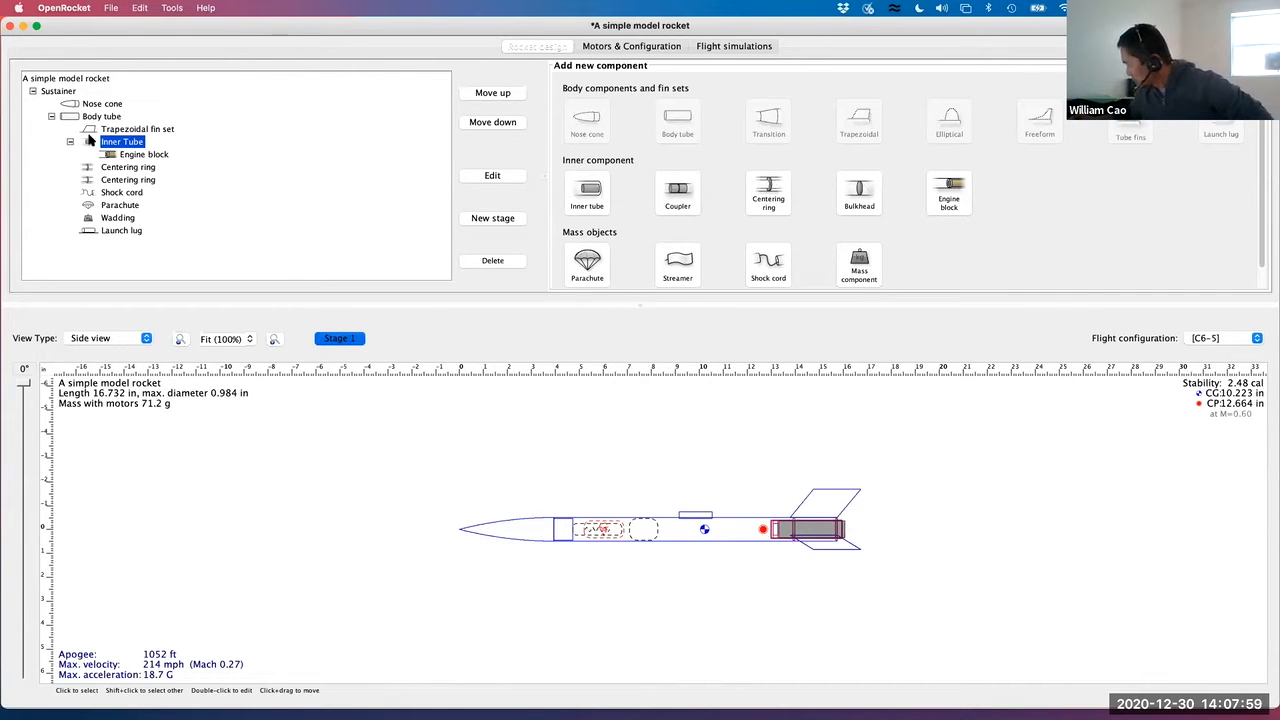
# Select the two centering rings alternately to compare their positions around the inner tube in the side view
pyautogui.click(133, 170)
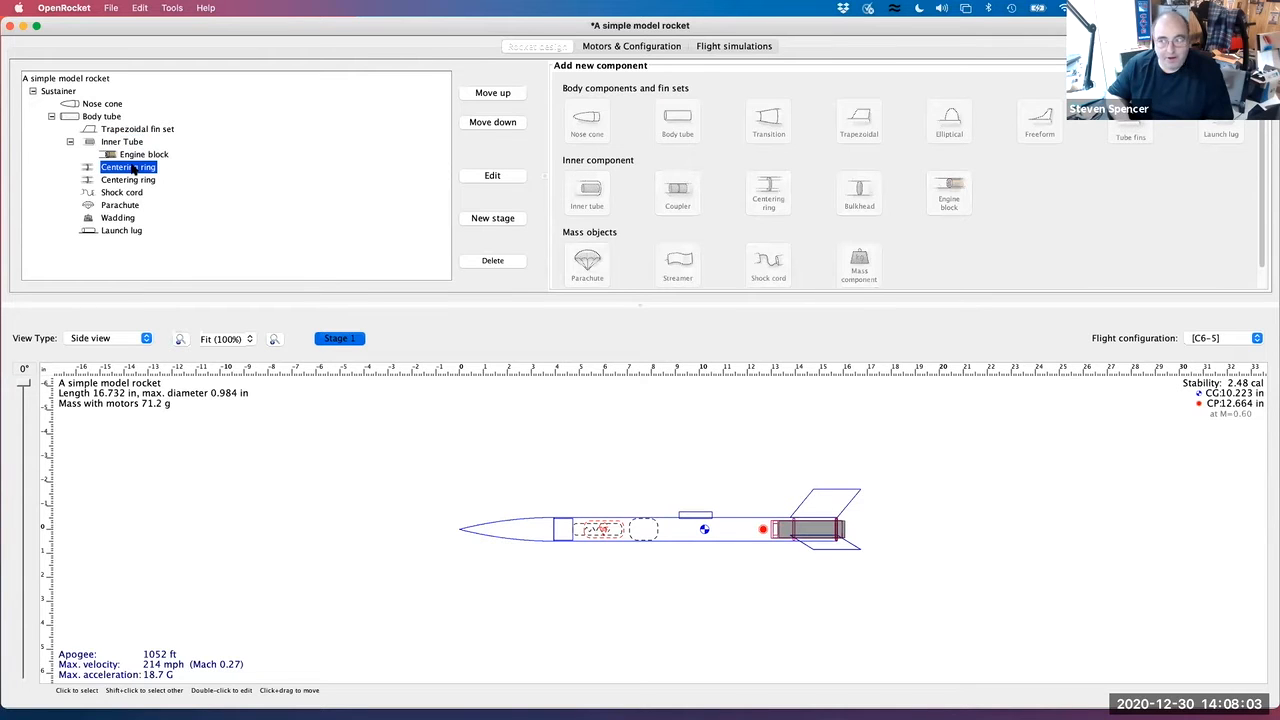
pyautogui.click(149, 183)
pyautogui.click(146, 169)
pyautogui.click(147, 182)
pyautogui.click(143, 168)
pyautogui.click(143, 181)
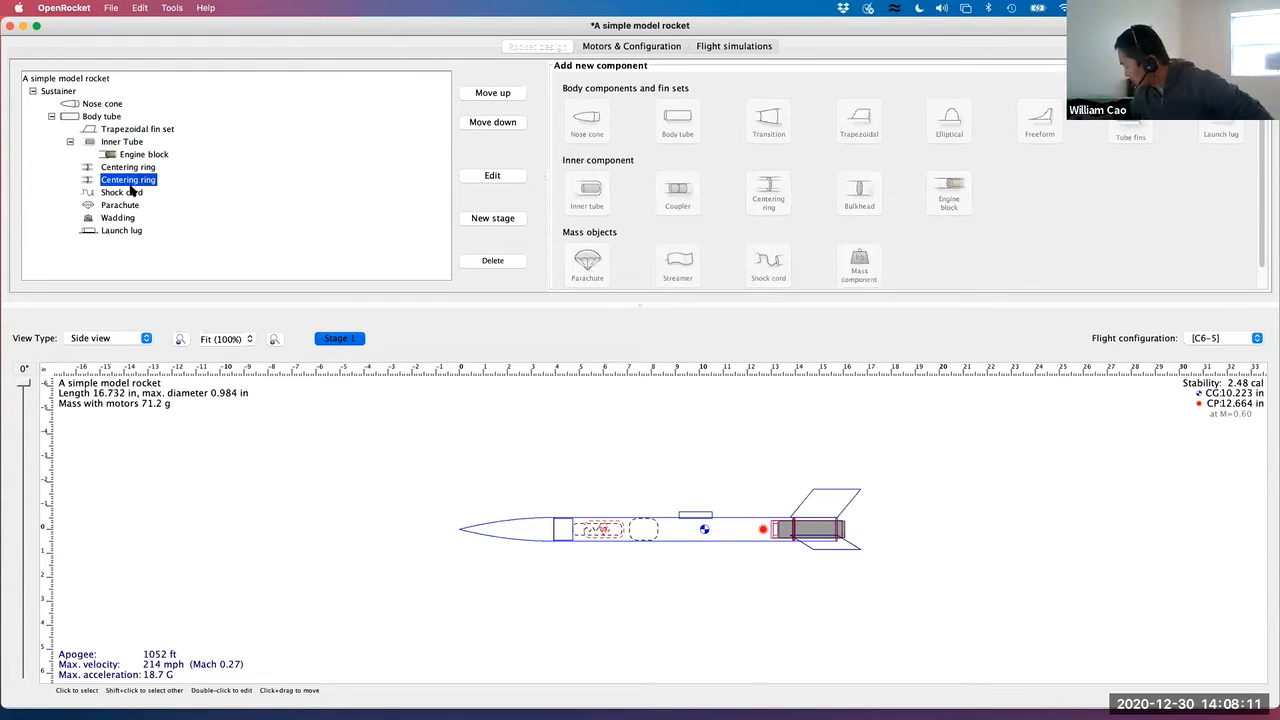
# Change the shock cord's material to Braided nylon (2 mm, 1/16 in)
pyautogui.click(122, 194)
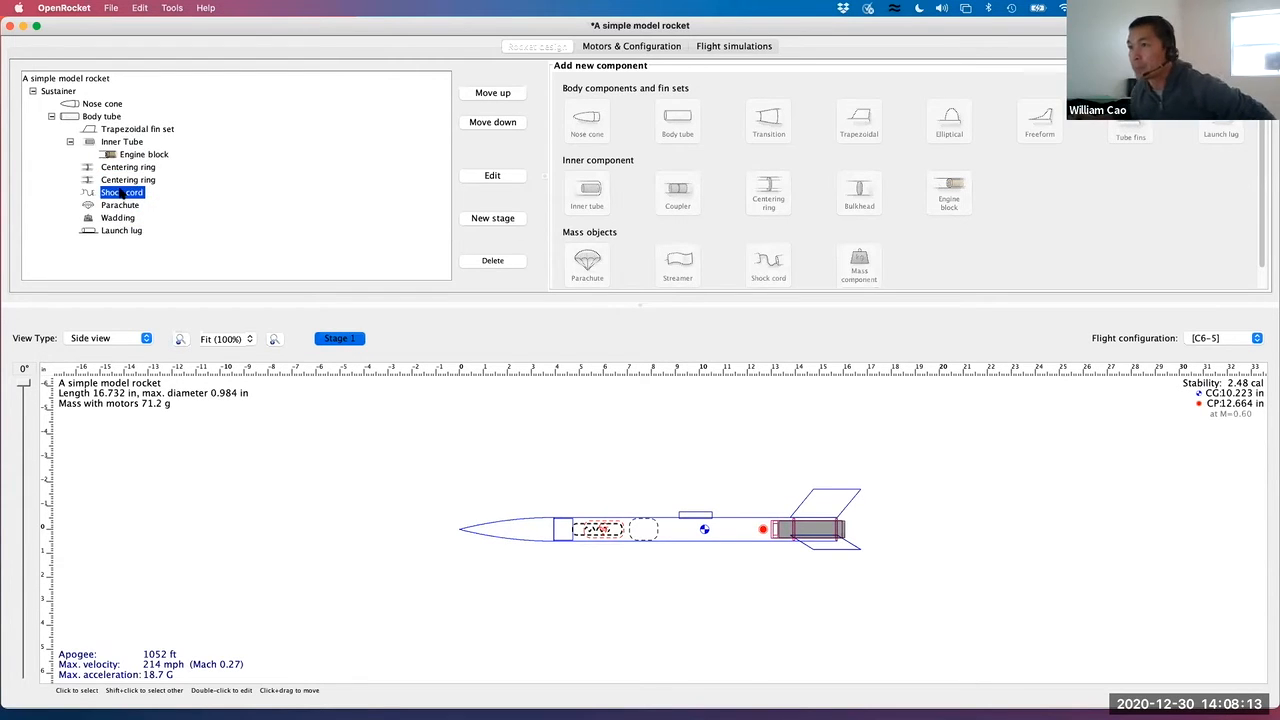
pyautogui.doubleClick(122, 194)
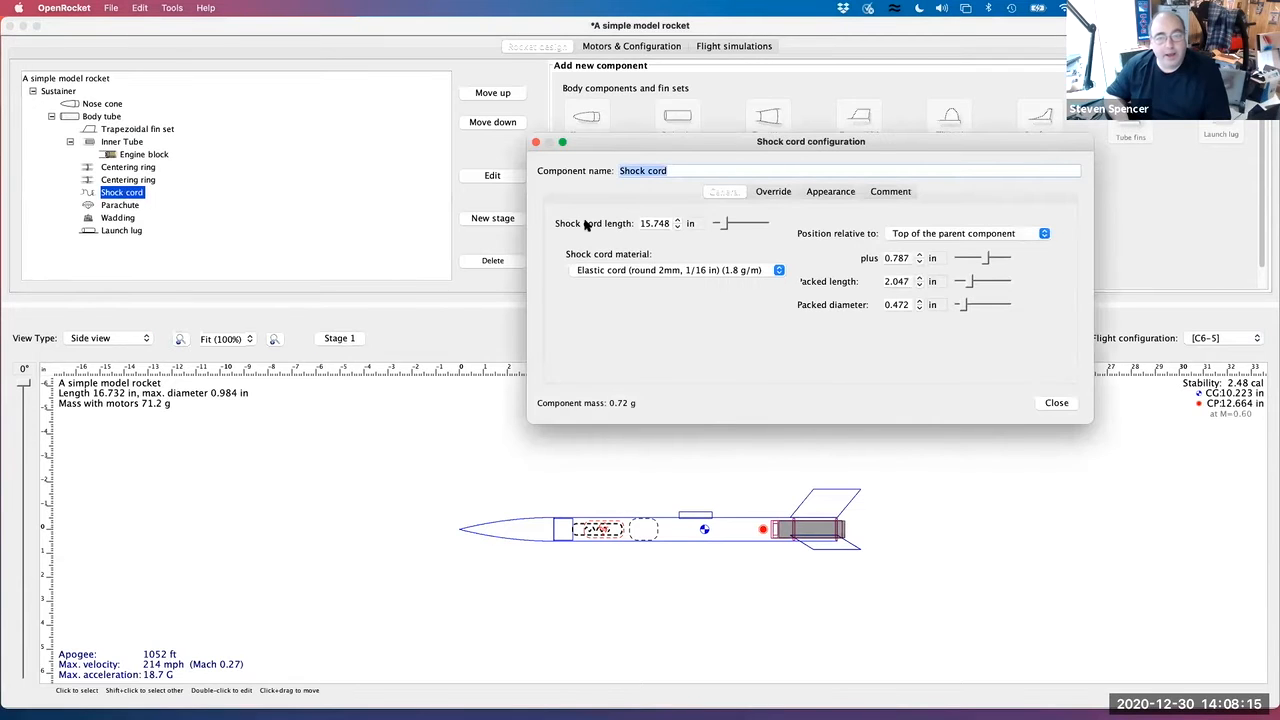
pyautogui.click(690, 269)
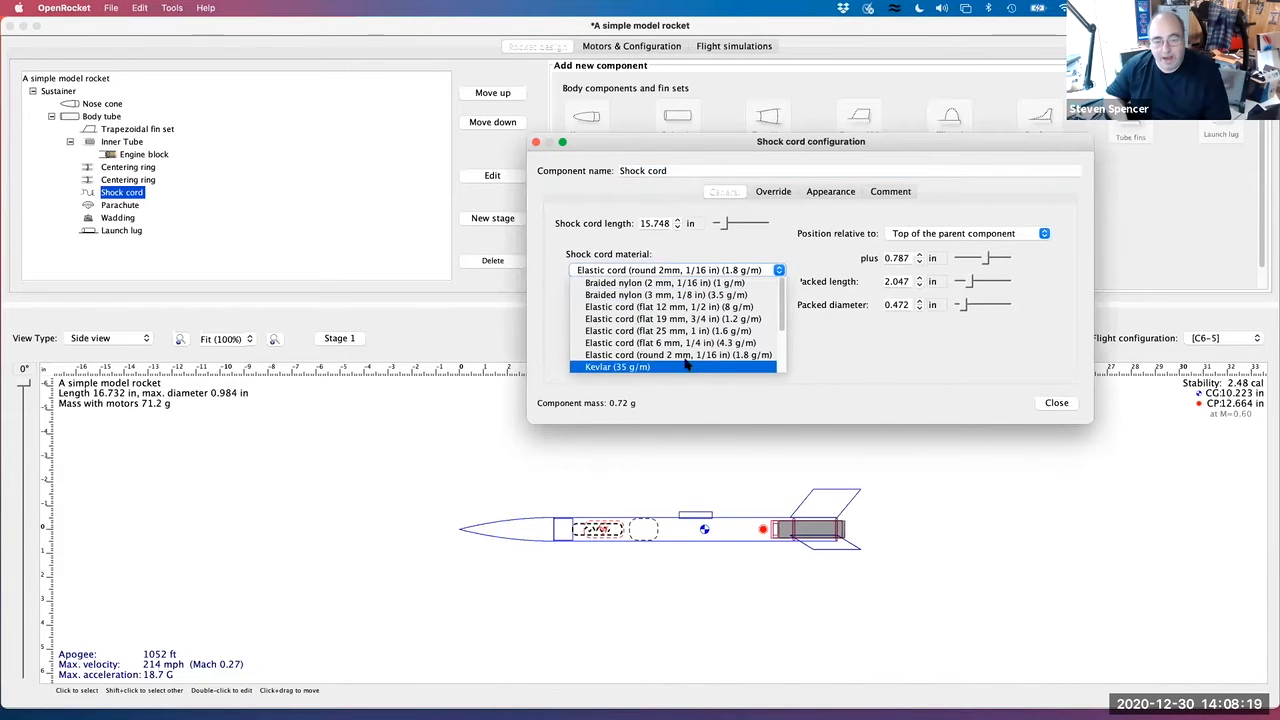
pyautogui.click(638, 284)
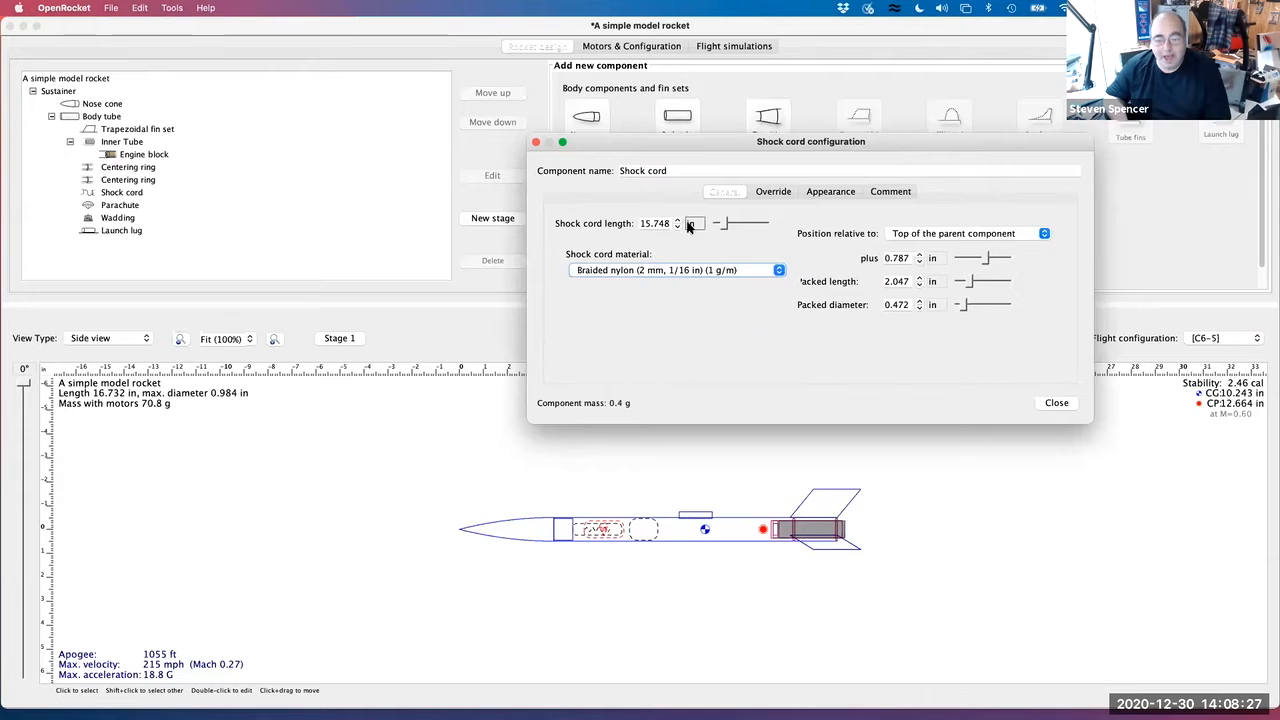
# Switch the shock cord length's unit to feet and set the length to 3 ft
pyautogui.click(688, 224)
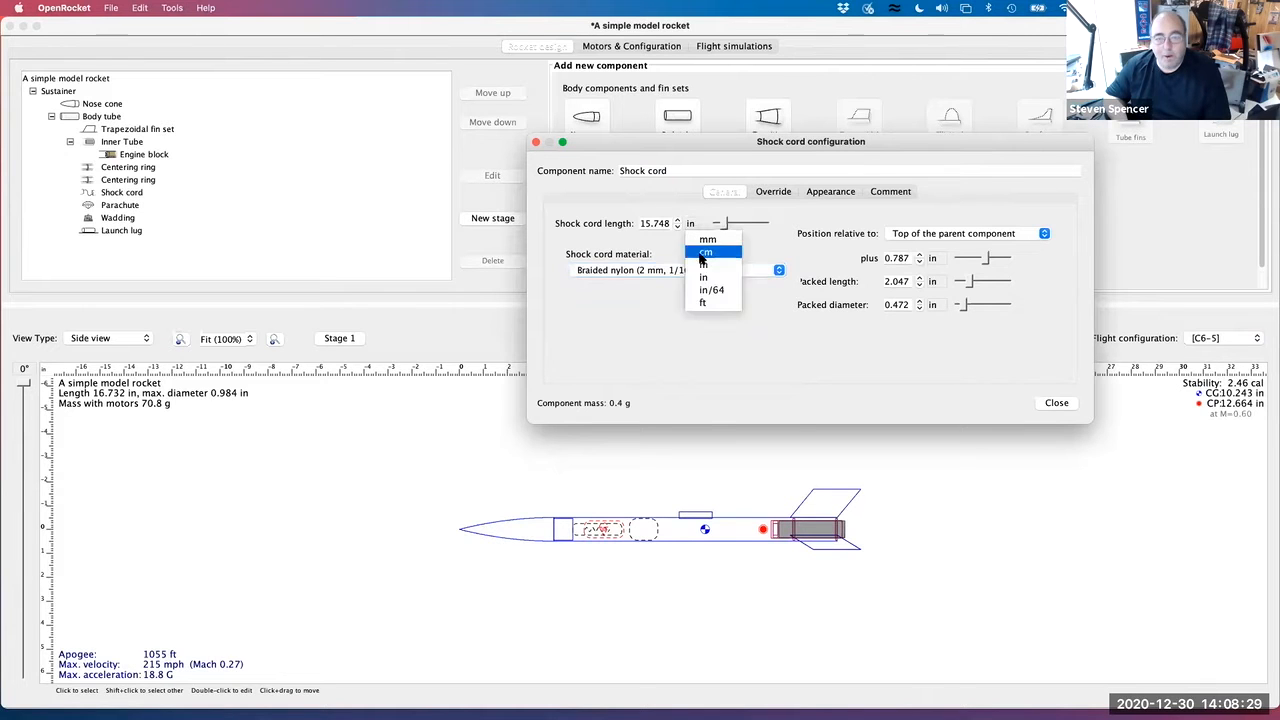
pyautogui.click(703, 304)
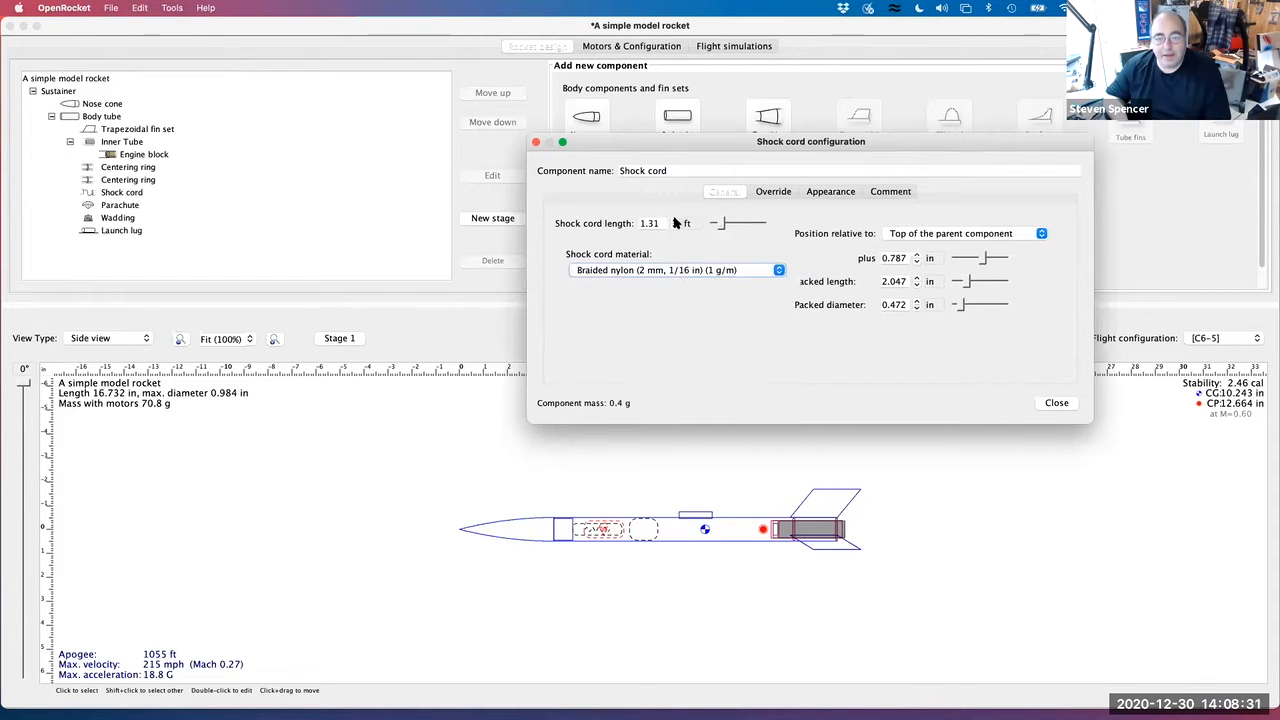
pyautogui.click(675, 219)
pyautogui.click(675, 219)
pyautogui.doubleClick(648, 223)
pyautogui.write('3')
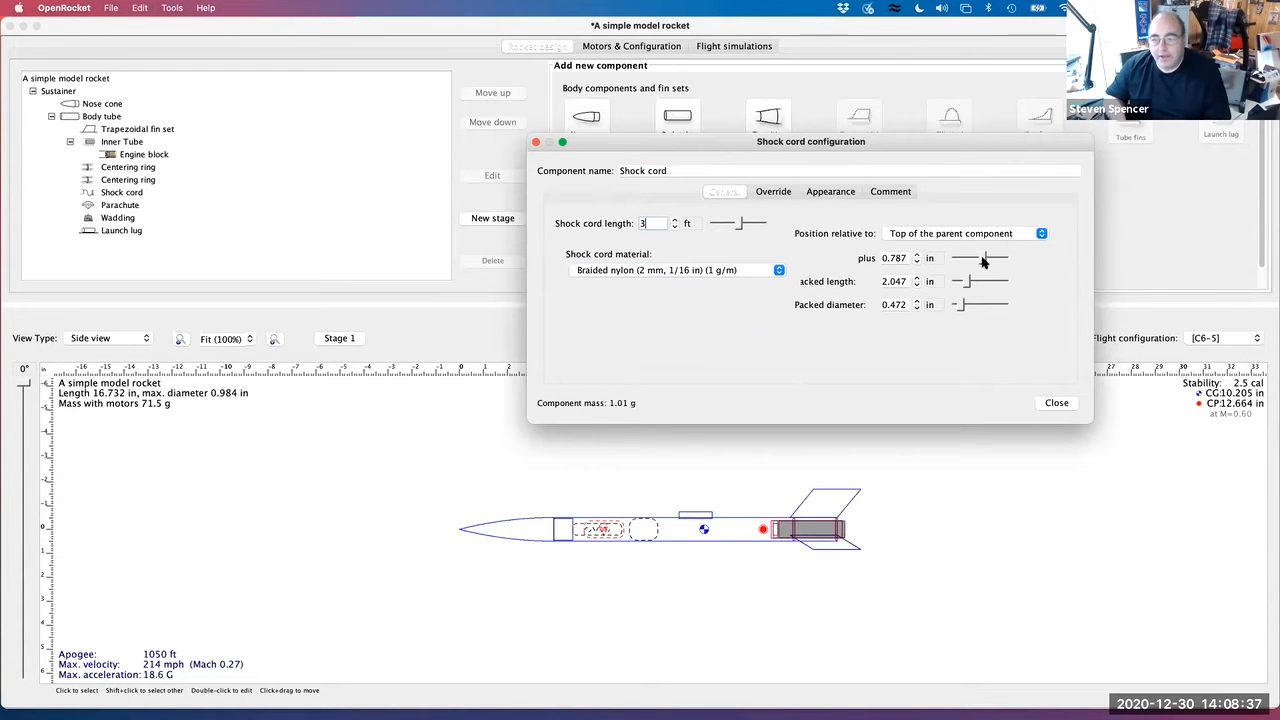
# Set the shock cord's offset from the top of the parent component to 0.8 in and close its configuration
pyautogui.moveTo(985, 260)
pyautogui.mouseDown()
pyautogui.moveTo(1002, 260)
pyautogui.moveTo(991, 259)
pyautogui.mouseUp()
pyautogui.moveTo(989, 258); pyautogui.dragTo(983, 257)
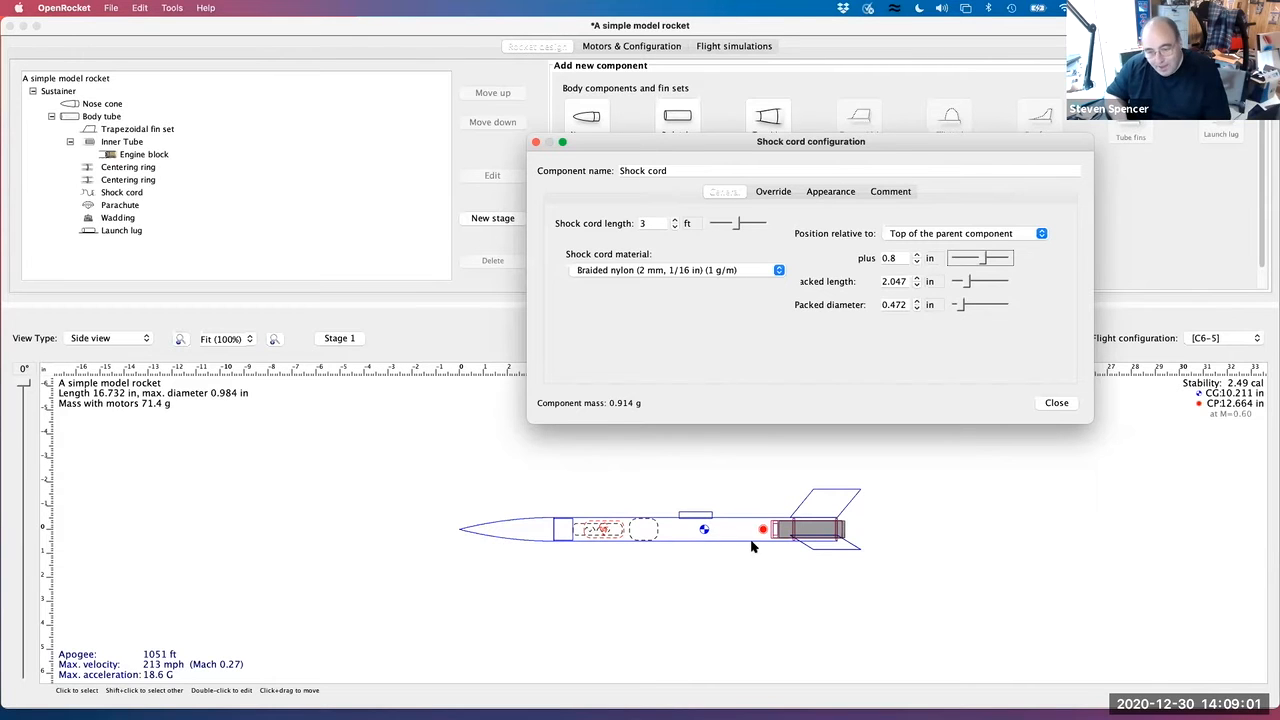
pyautogui.click(1062, 401)
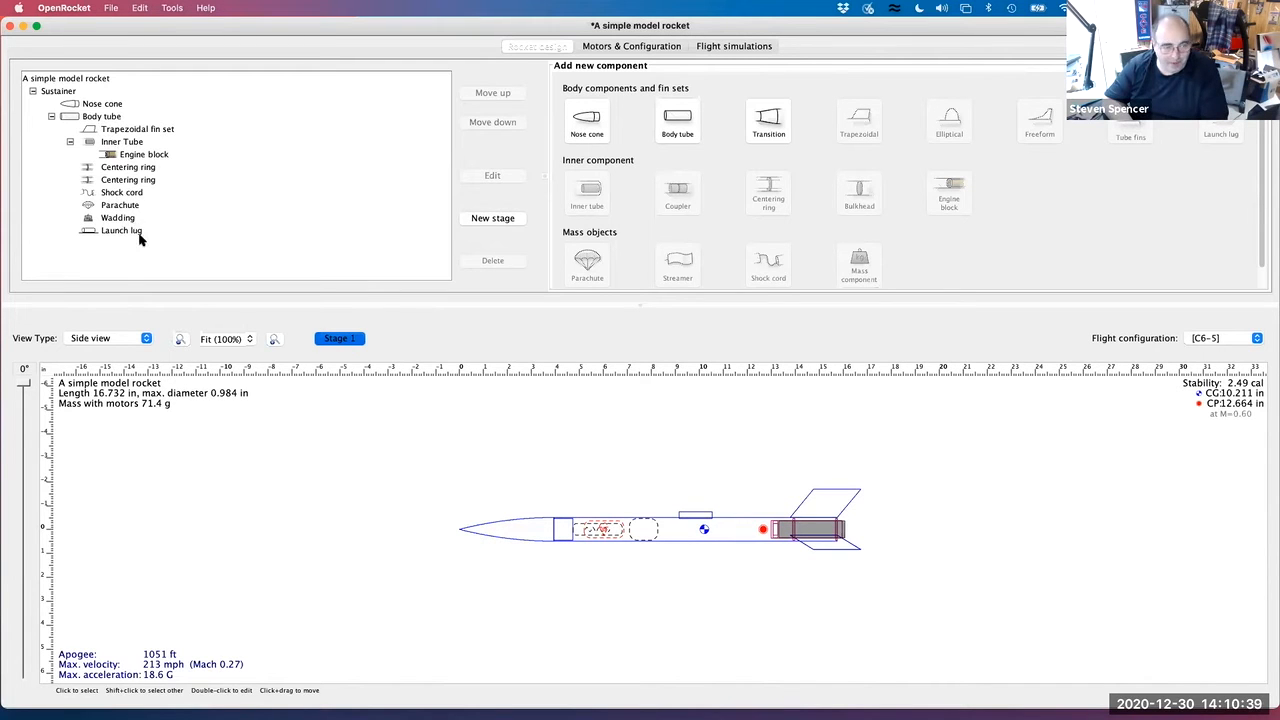
# Open the trapezoidal fin set's configuration and move the dialog so the fins in the side view stay uncovered
pyautogui.doubleClick(135, 130)
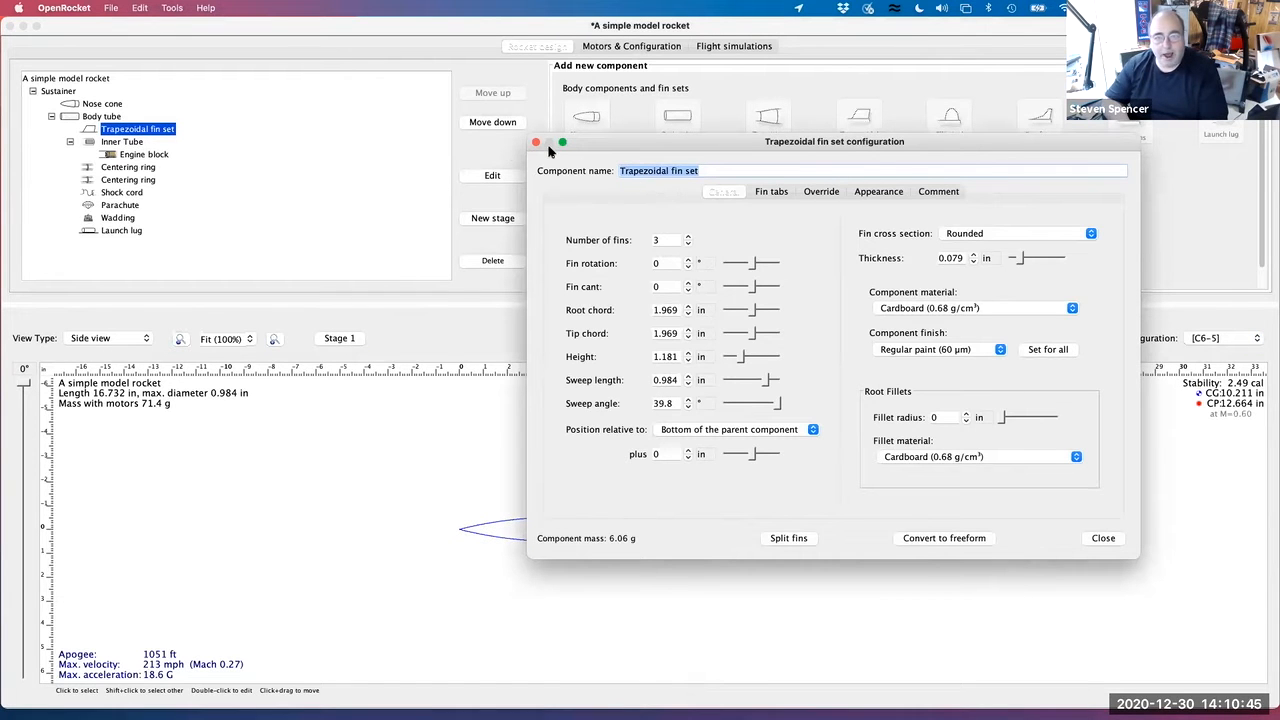
pyautogui.moveTo(655, 141); pyautogui.dragTo(527, 238)
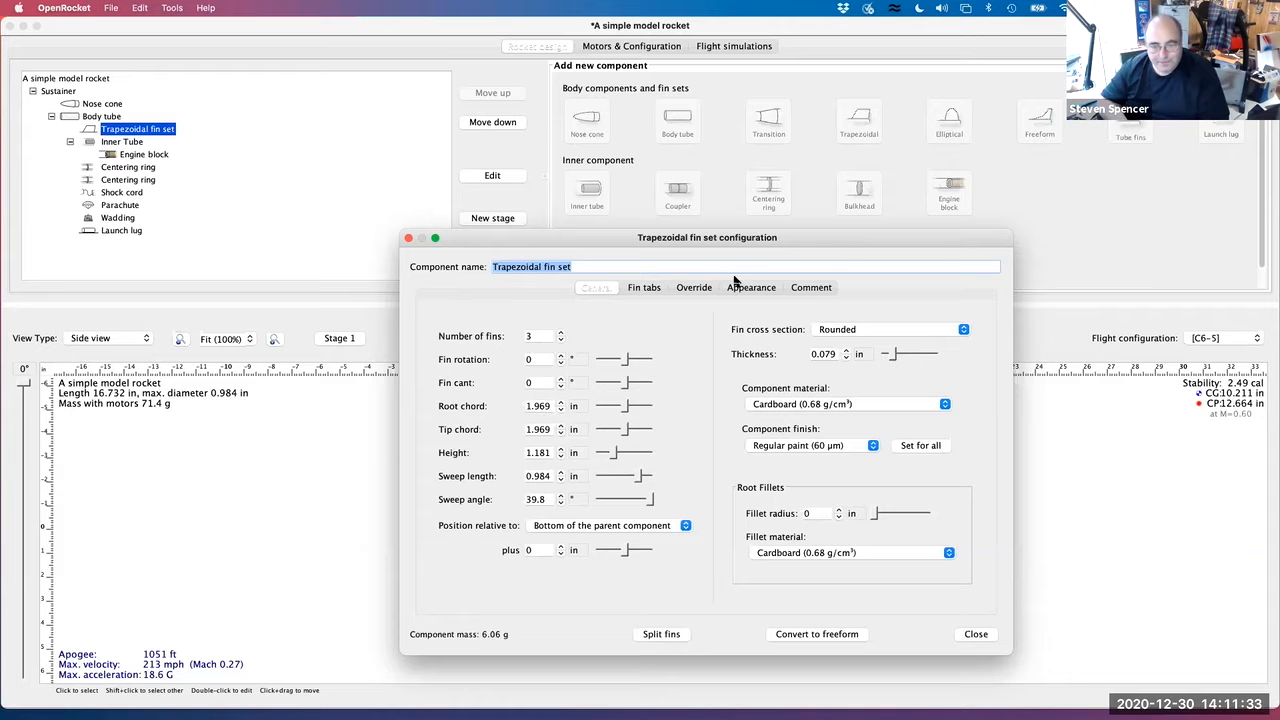
pyautogui.moveTo(806, 236); pyautogui.dragTo(454, 212)
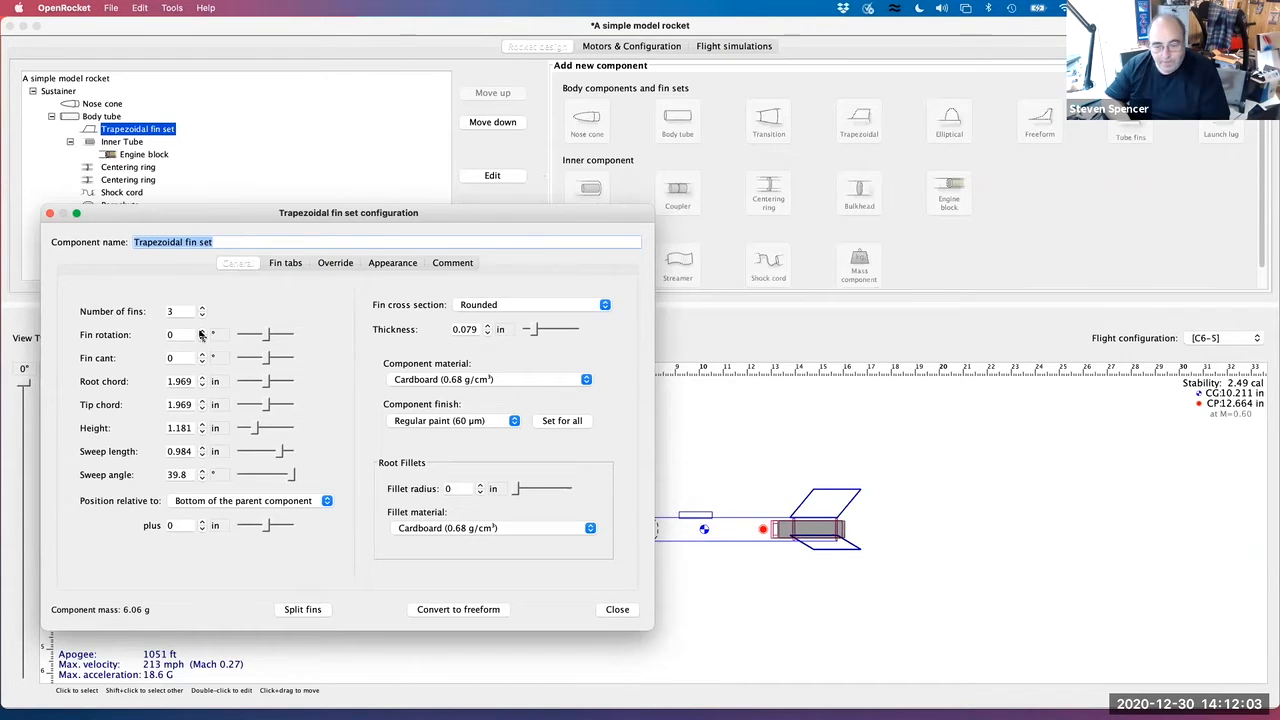
pyautogui.moveTo(507, 214); pyautogui.dragTo(613, 262)
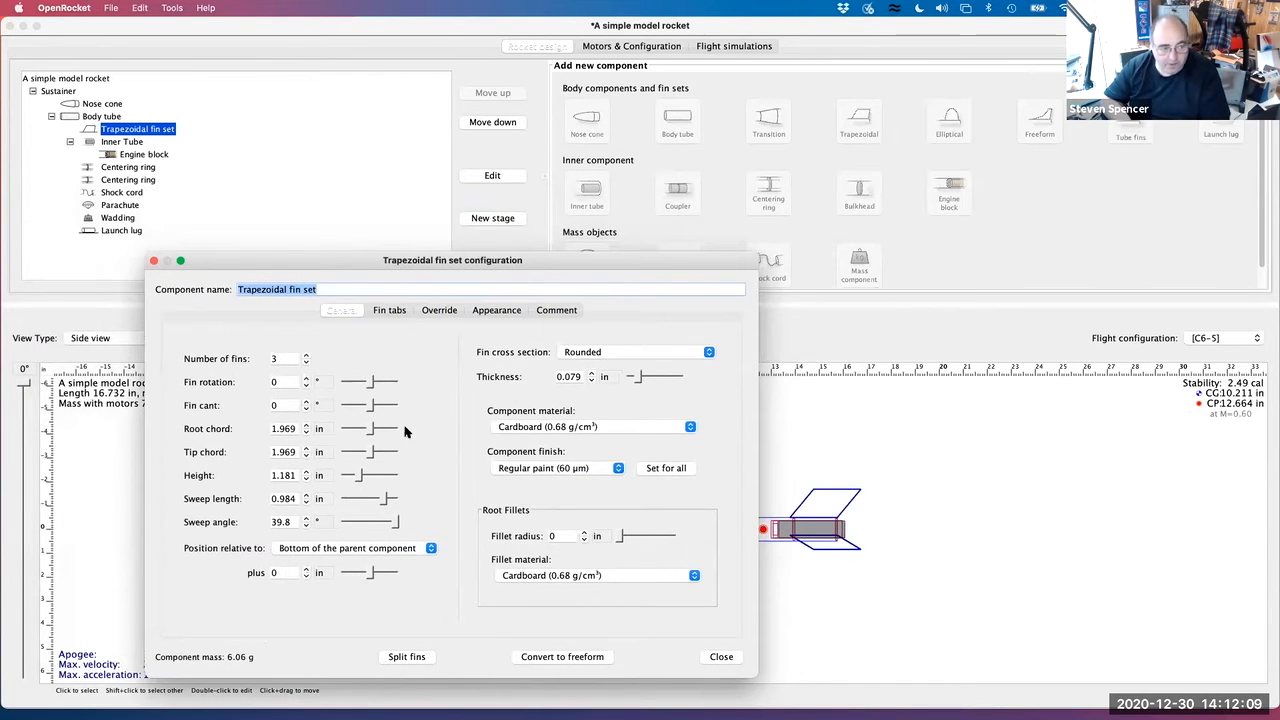
# Uncover more of the side view, try a fin root chord of 4.969 in, and return it to 1.969 in
pyautogui.moveTo(594, 261); pyautogui.dragTo(506, 187)
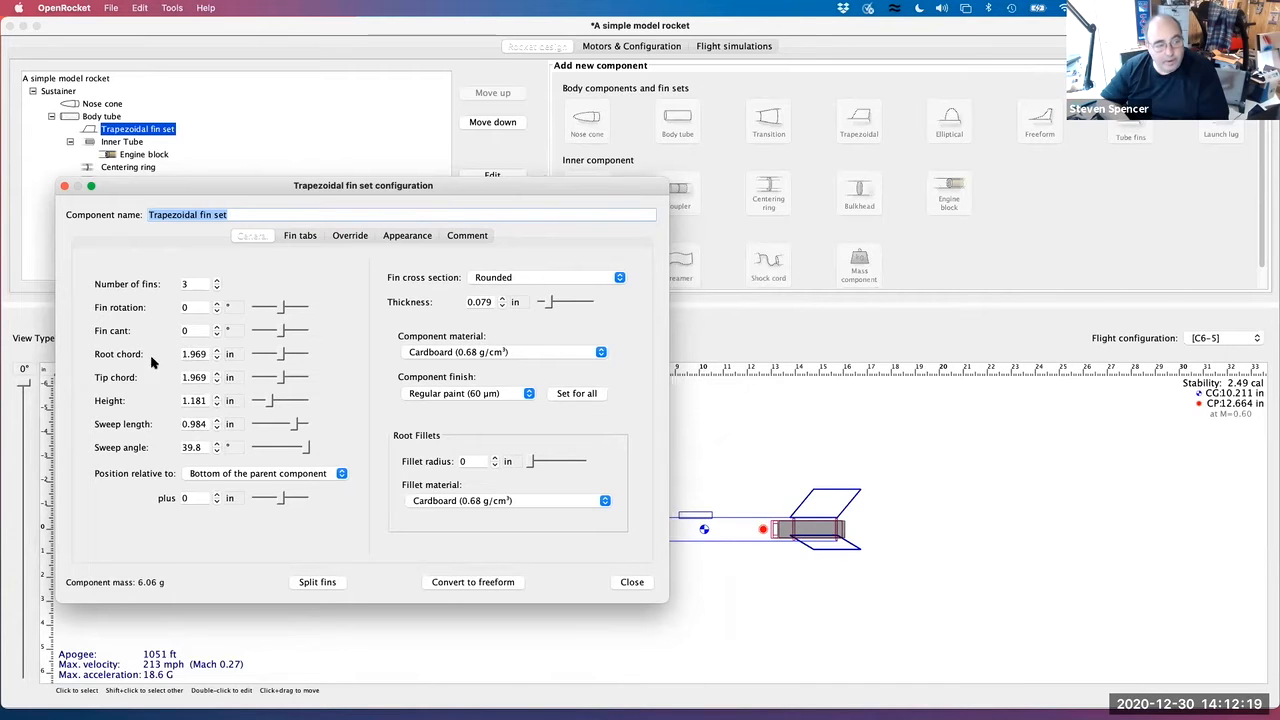
pyautogui.click(215, 351)
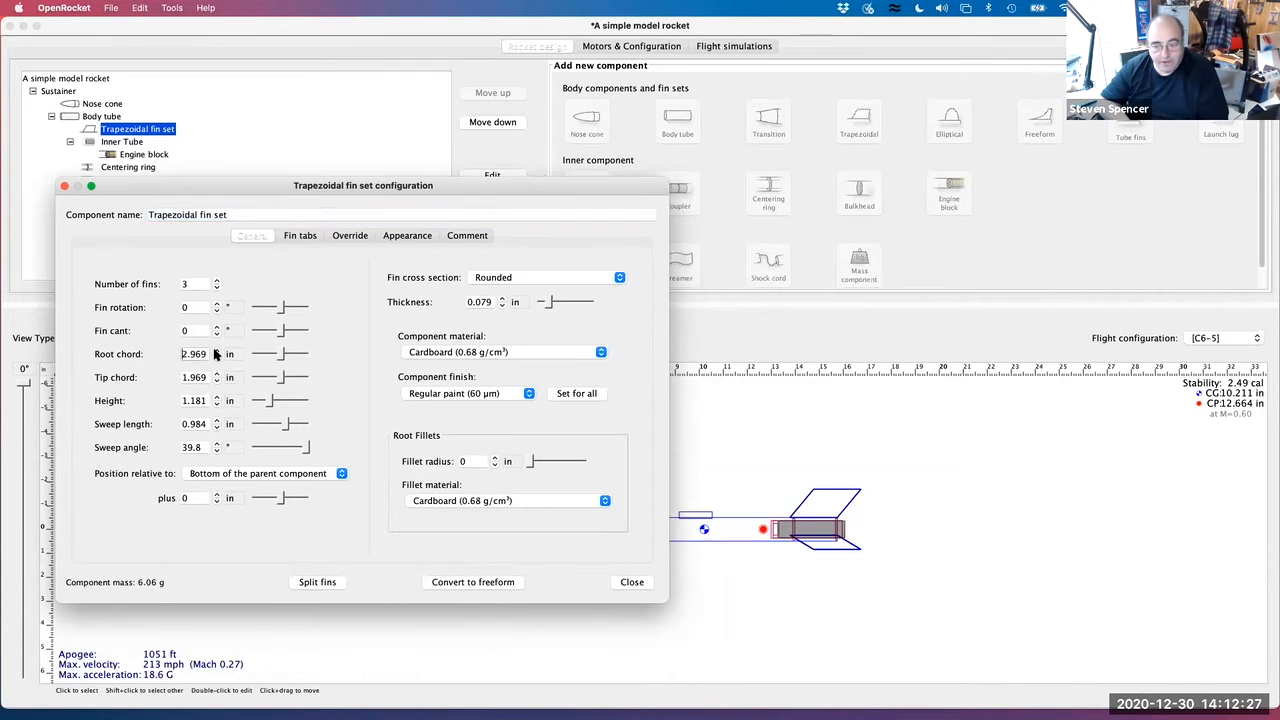
pyautogui.click(215, 351)
pyautogui.click(215, 351)
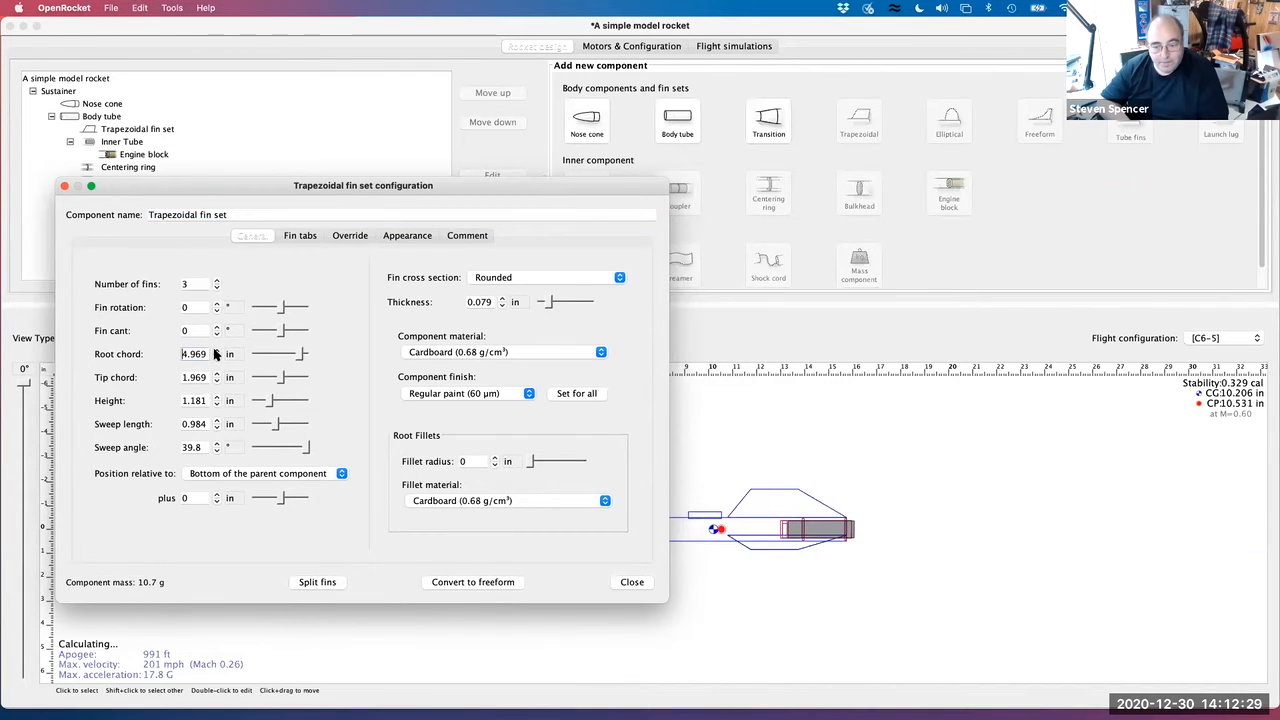
pyautogui.click(215, 358)
pyautogui.click(215, 358)
pyautogui.click(215, 358)
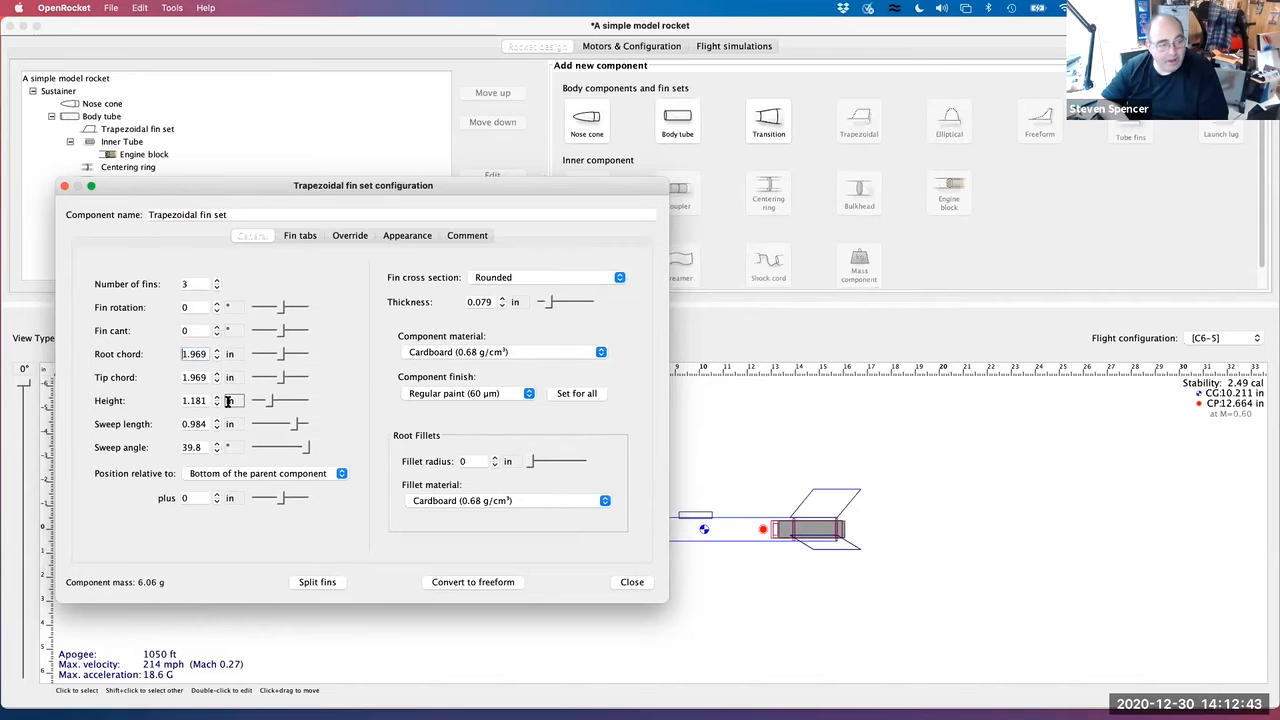
# Try a much longer tip chord of 6.969 in on the trapezoidal fin set
pyautogui.click(216, 374)
pyautogui.click(216, 374)
pyautogui.click(216, 374)
pyautogui.click(216, 374)
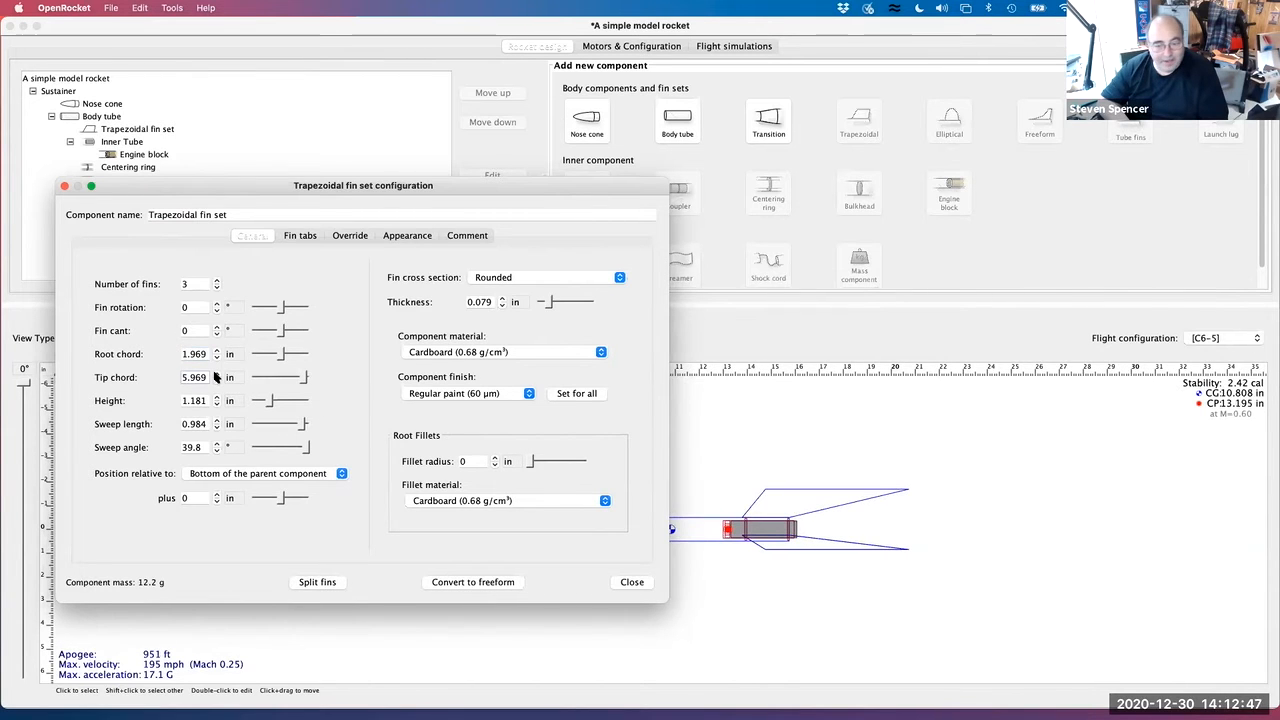
pyautogui.click(216, 374)
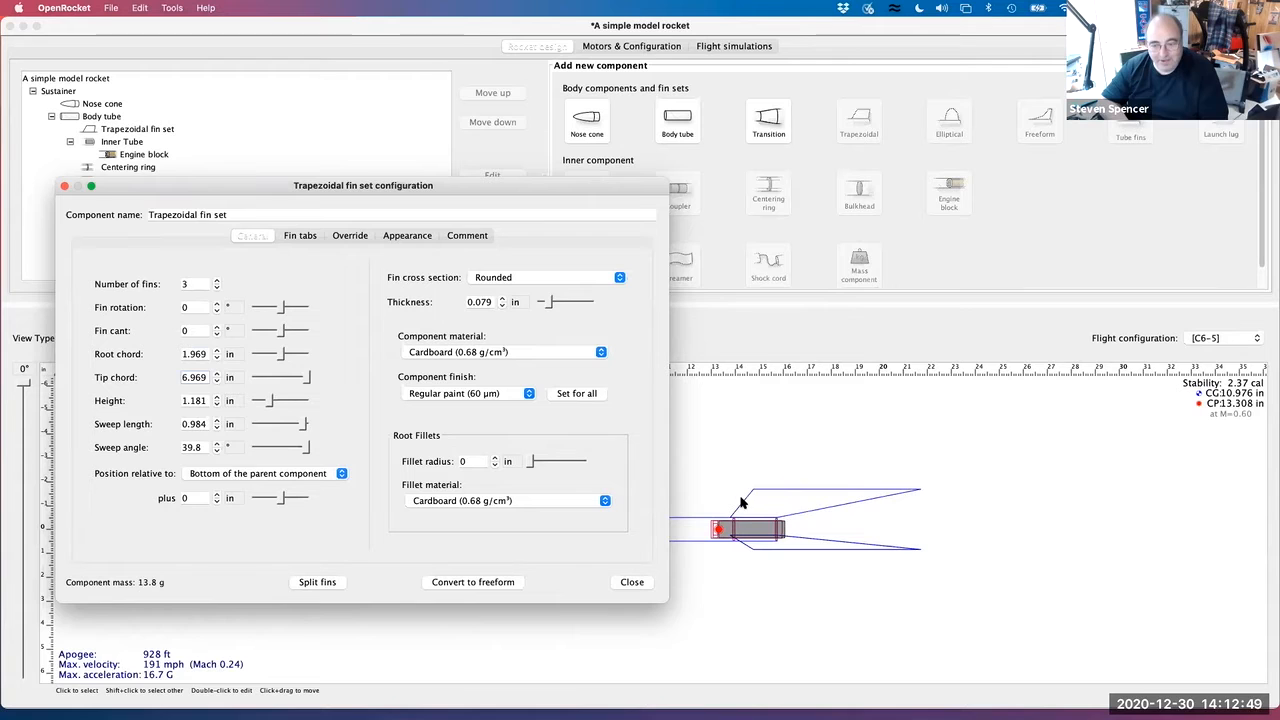
# Reduce the trapezoidal fin set's tip chord to 0.969 in
pyautogui.click(216, 381)
pyautogui.click(216, 381)
pyautogui.click(216, 381)
pyautogui.click(216, 381)
pyautogui.click(216, 381)
pyautogui.click(216, 381)
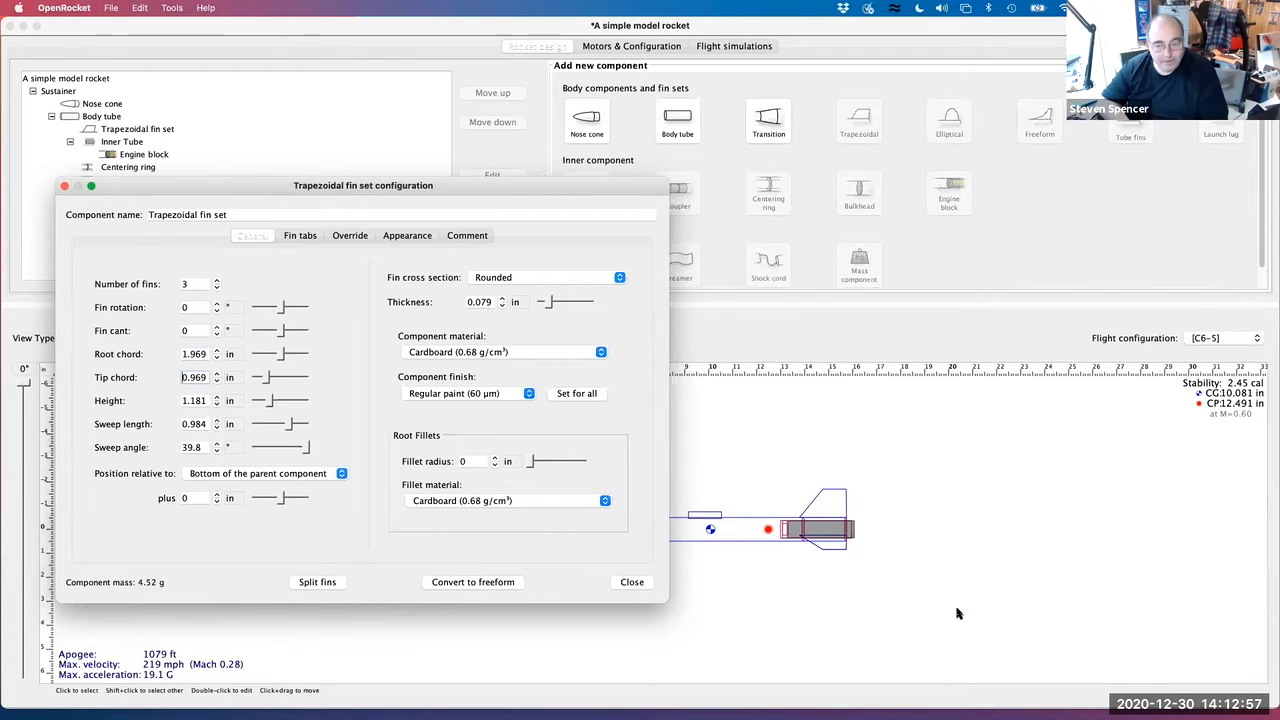
# Try a fin height of 3.181 in and return the height to 1.181 in
pyautogui.click(216, 397)
pyautogui.click(216, 397)
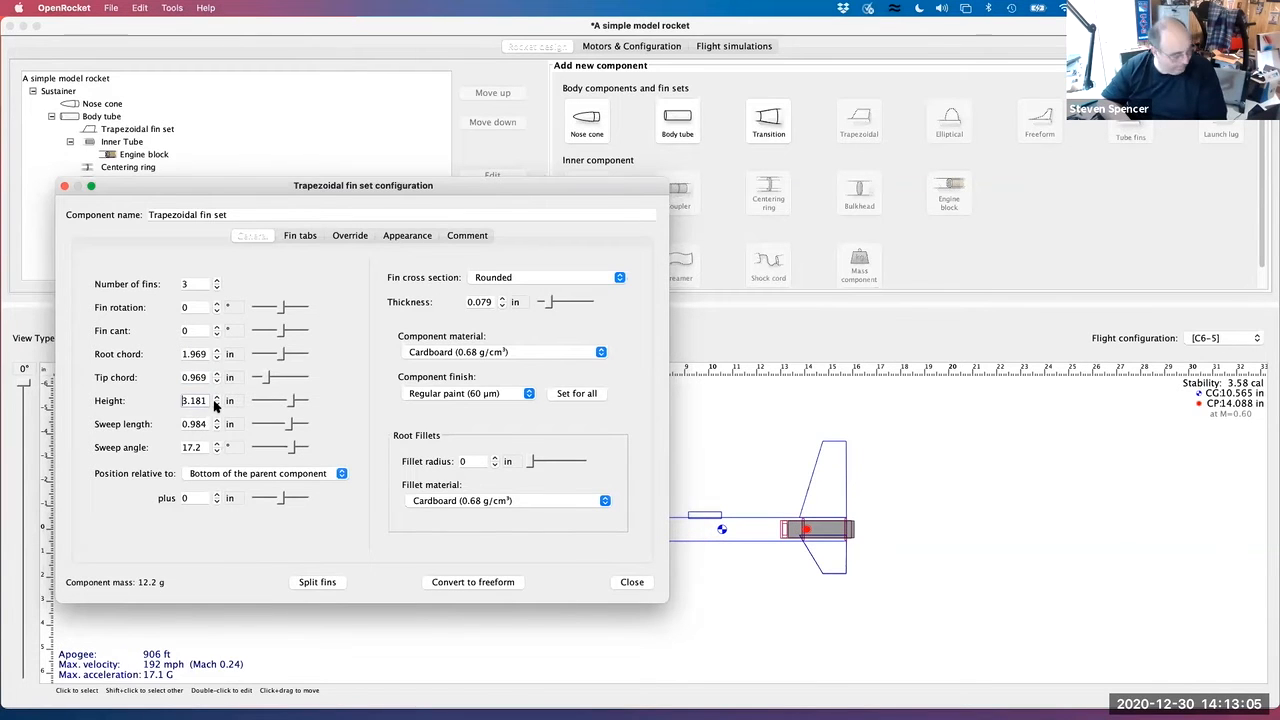
pyautogui.click(216, 404)
pyautogui.click(216, 404)
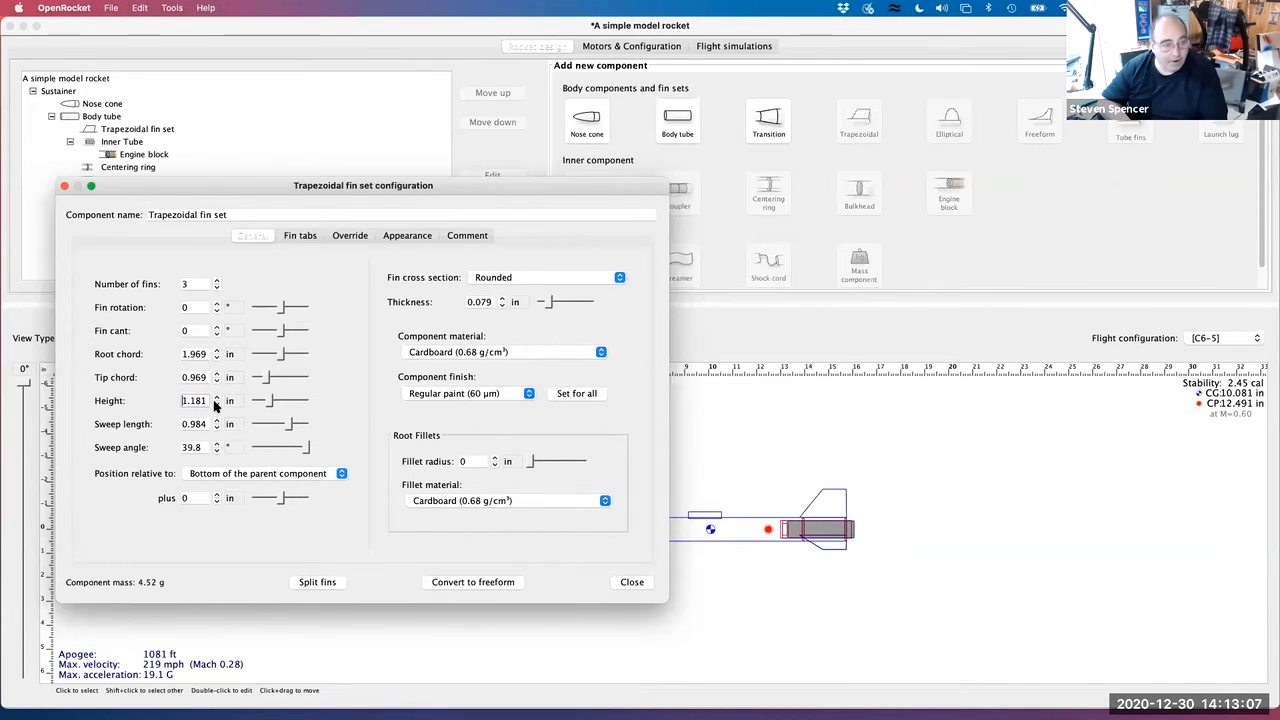
# Try fin sweep lengths of 1.984 in and 2.984 in, and return the sweep length to 0.984 in
pyautogui.click(215, 421)
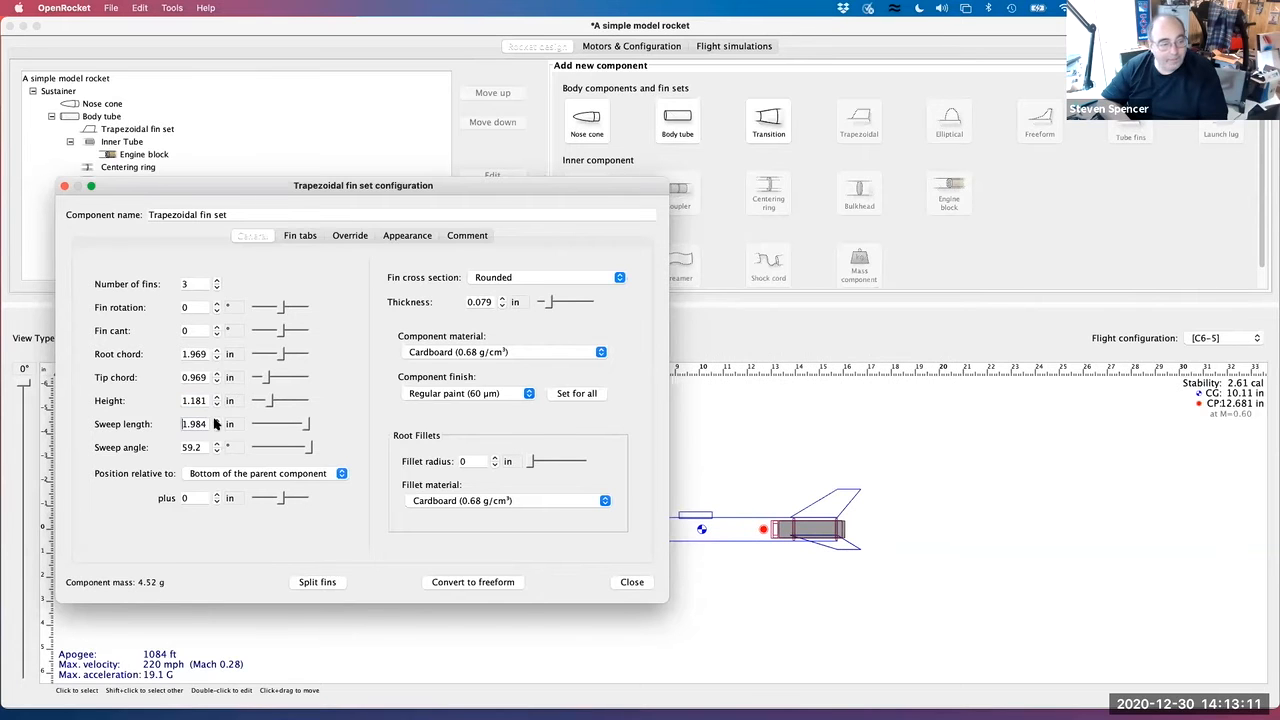
pyautogui.click(216, 420)
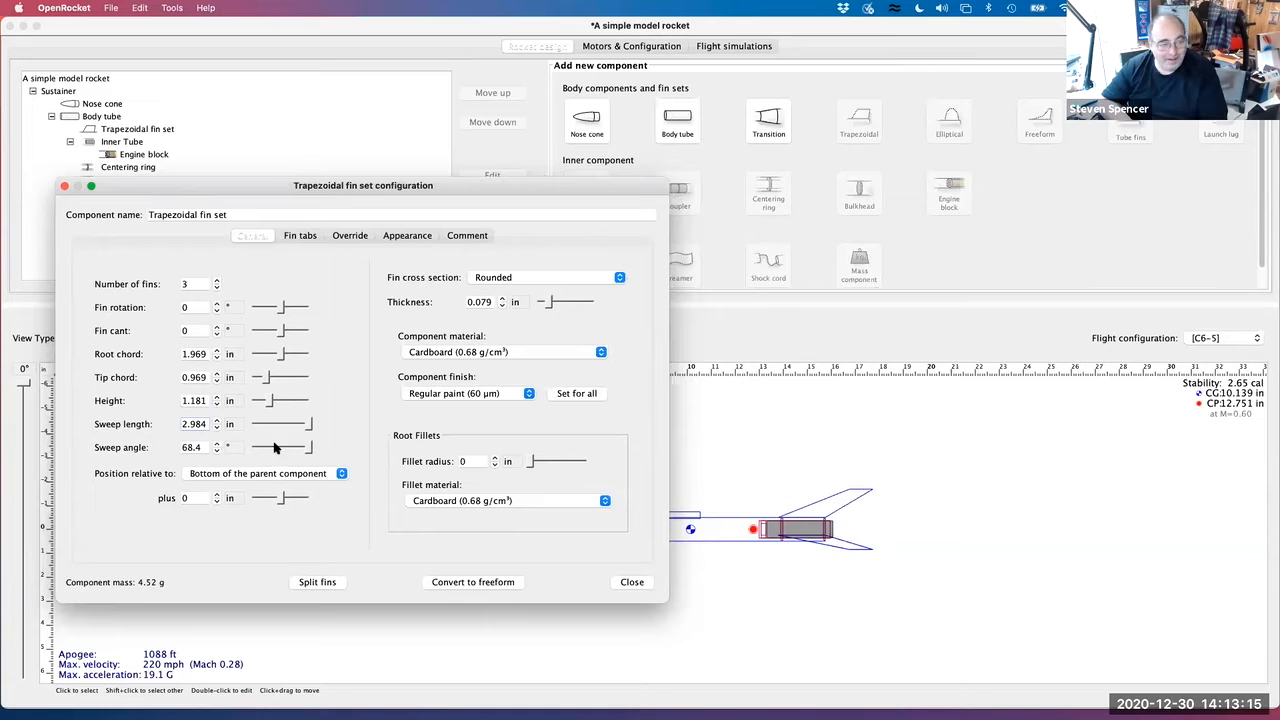
pyautogui.click(216, 425)
pyautogui.click(216, 425)
pyautogui.click(216, 425)
pyautogui.click(217, 420)
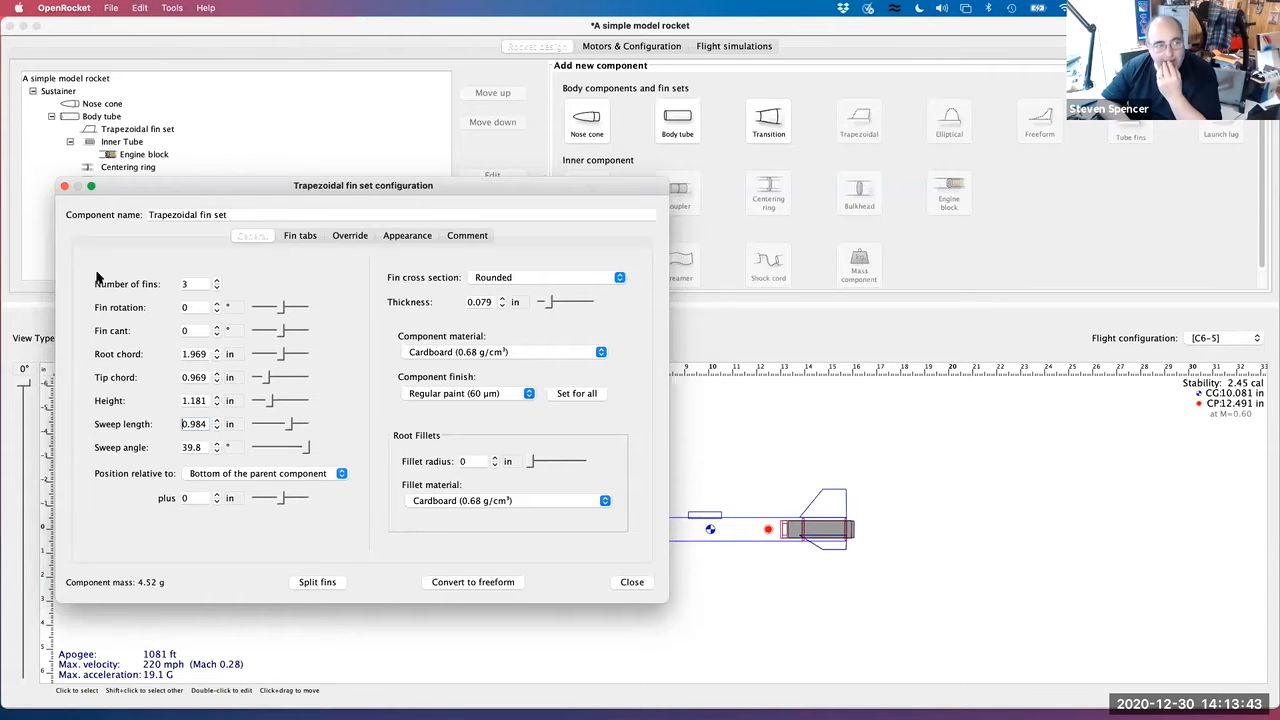
# Close the trapezoidal fin set's configuration and return to the rocket design
pyautogui.click(89, 186)
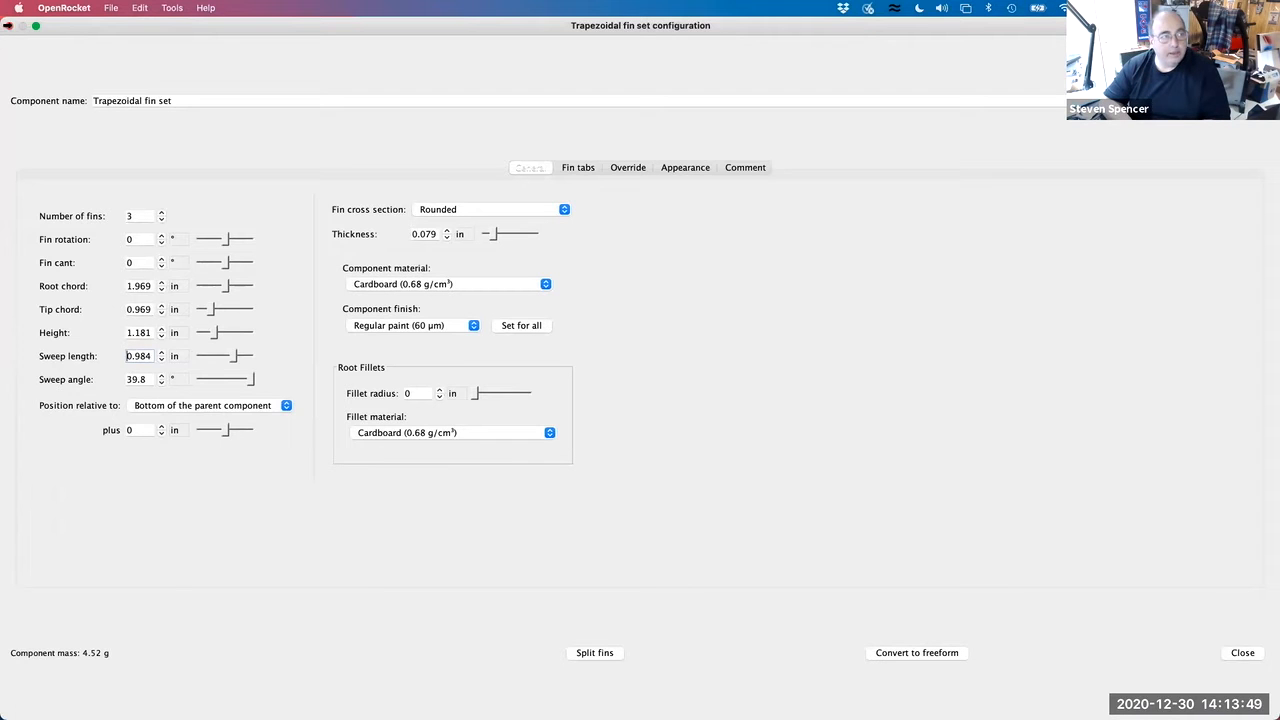
pyautogui.click(8, 26)
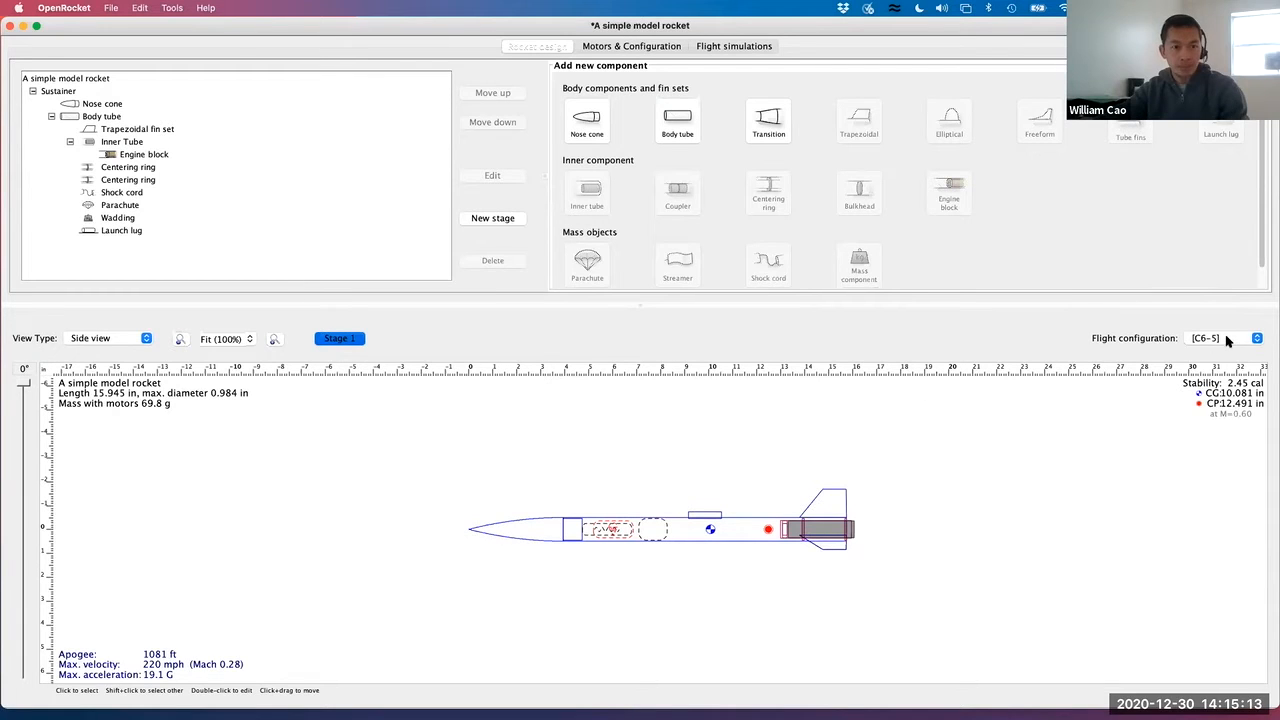
# Review the rocket's motor configurations, comparing stability and predicted flight figures for A8-3 and C6-7
pyautogui.click(615, 47)
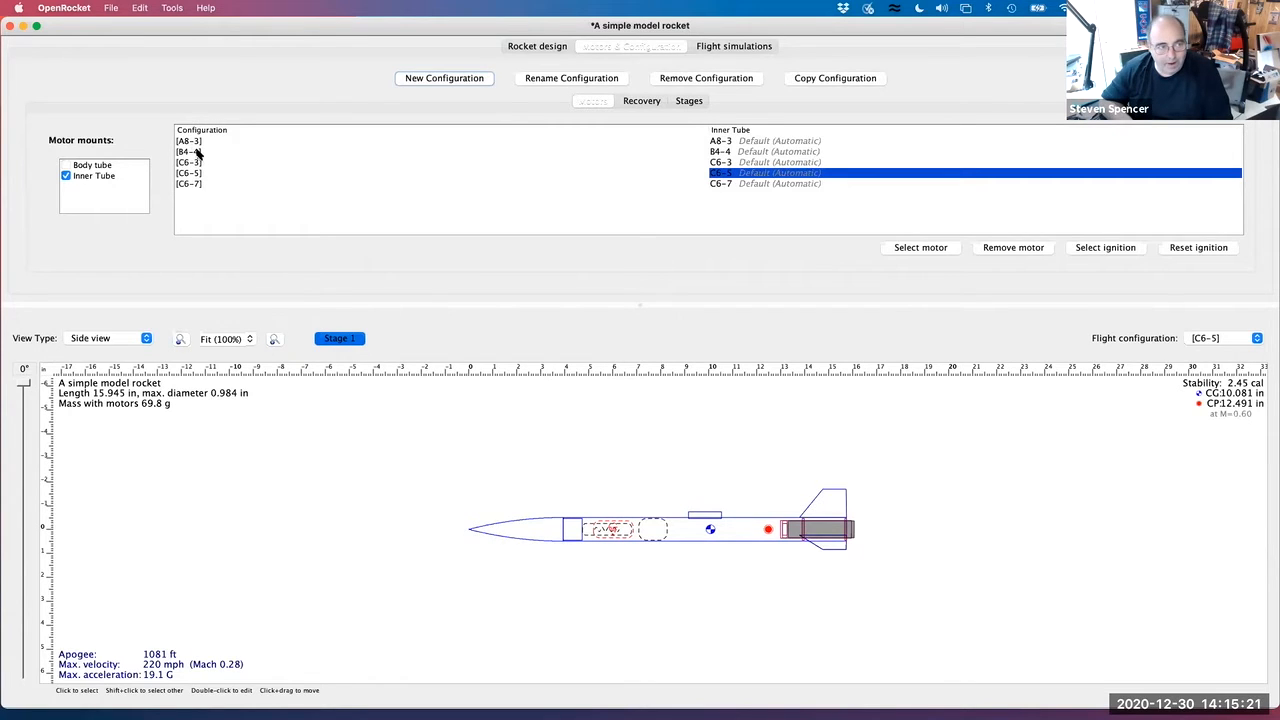
pyautogui.click(718, 143)
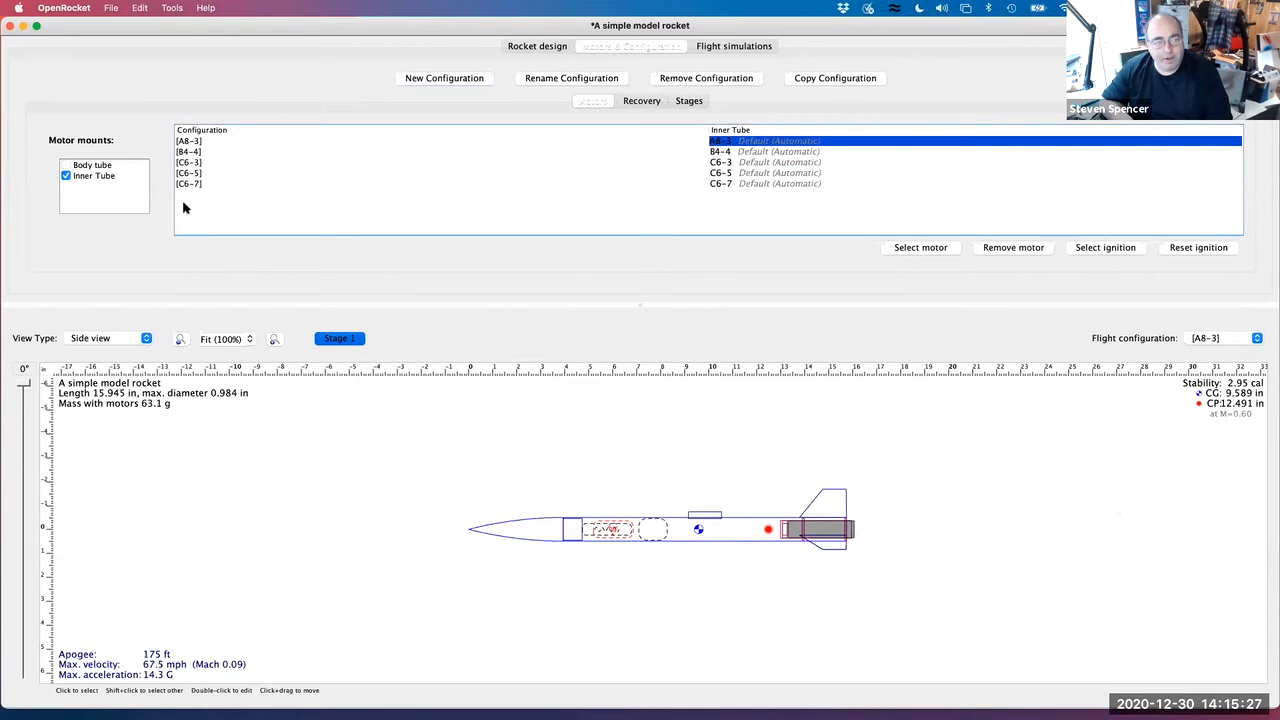
pyautogui.click(713, 185)
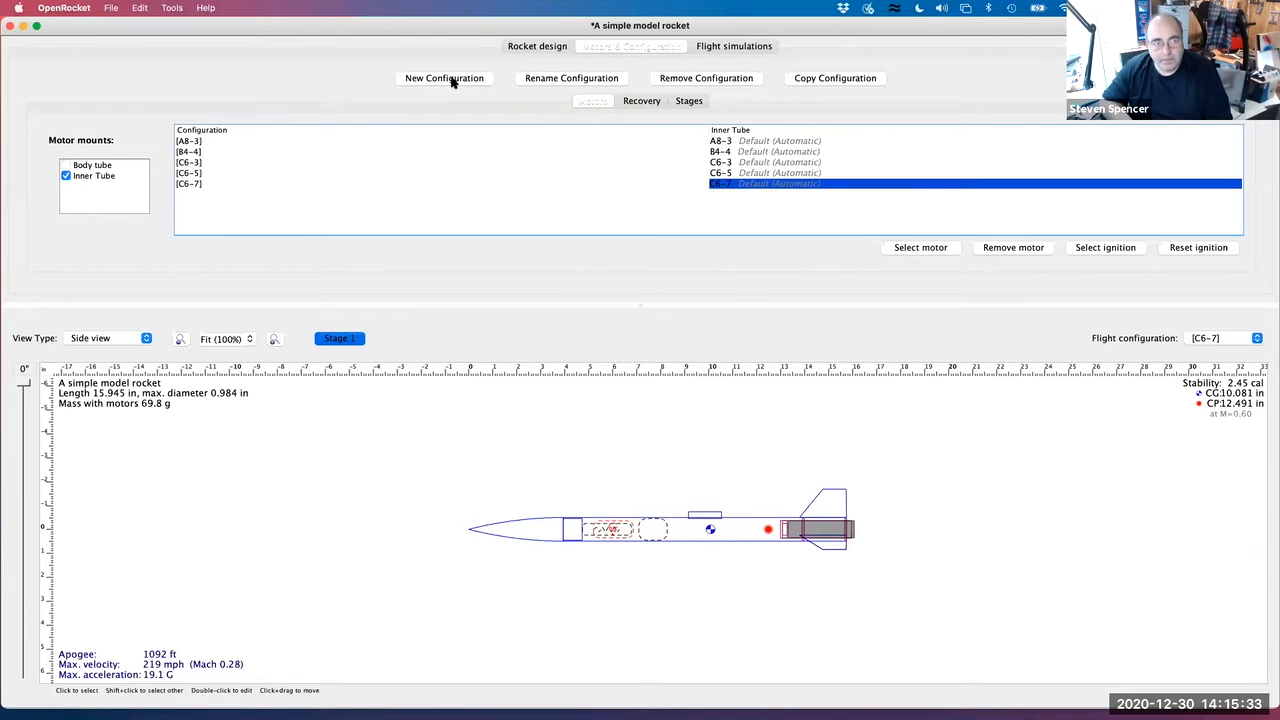
# Add a new flight configuration and filter its motor selection to Estes motors with total impulse from A to B
pyautogui.click(452, 83)
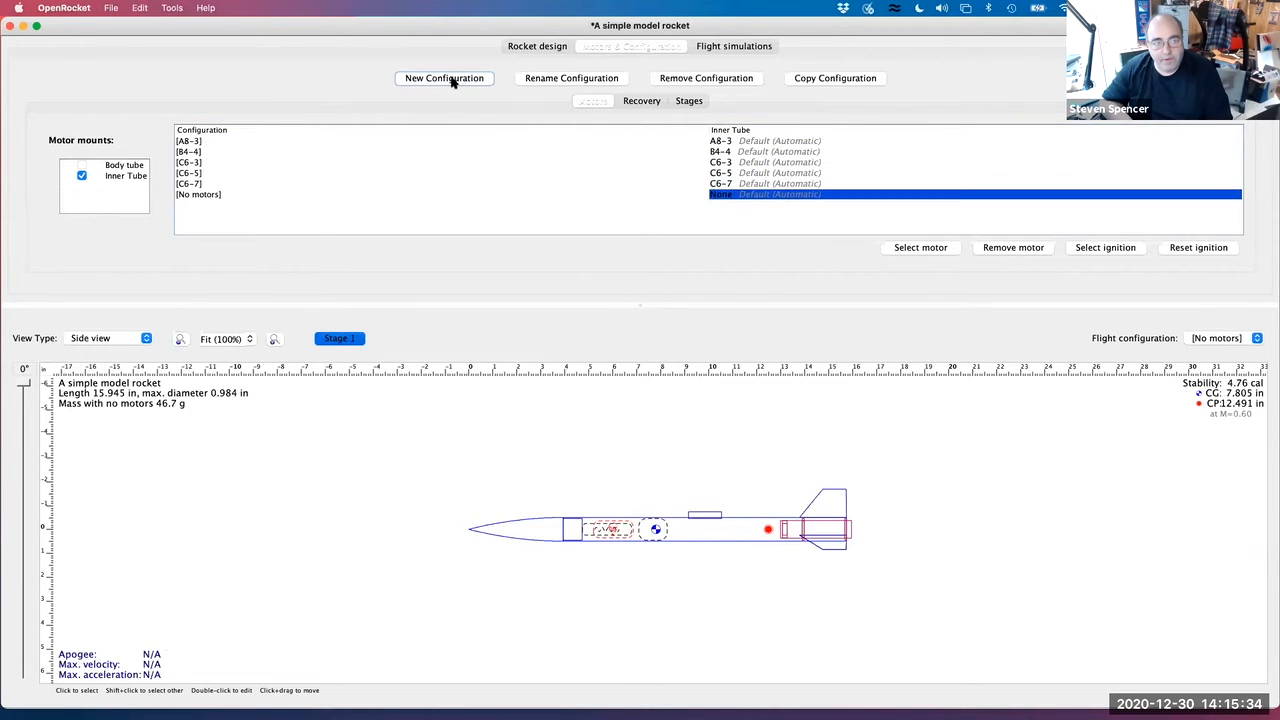
pyautogui.click(904, 249)
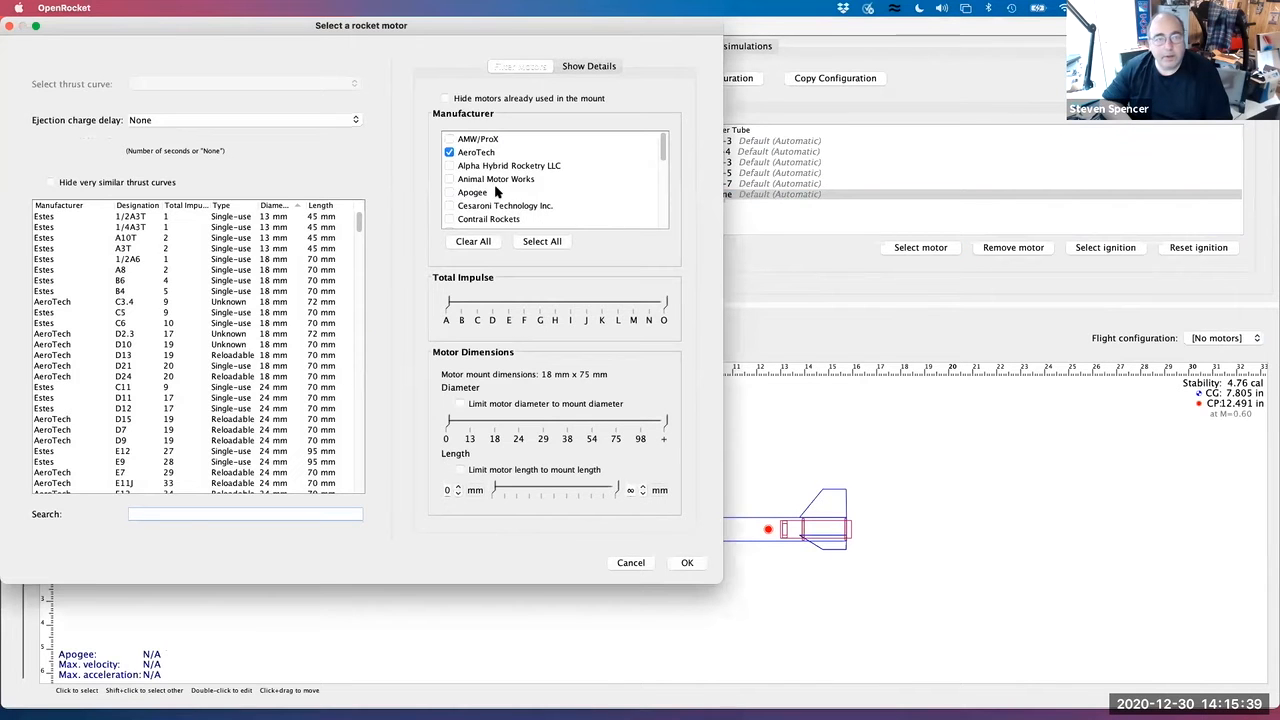
pyautogui.click(448, 152)
pyautogui.moveTo(663, 157); pyautogui.dragTo(660, 176)
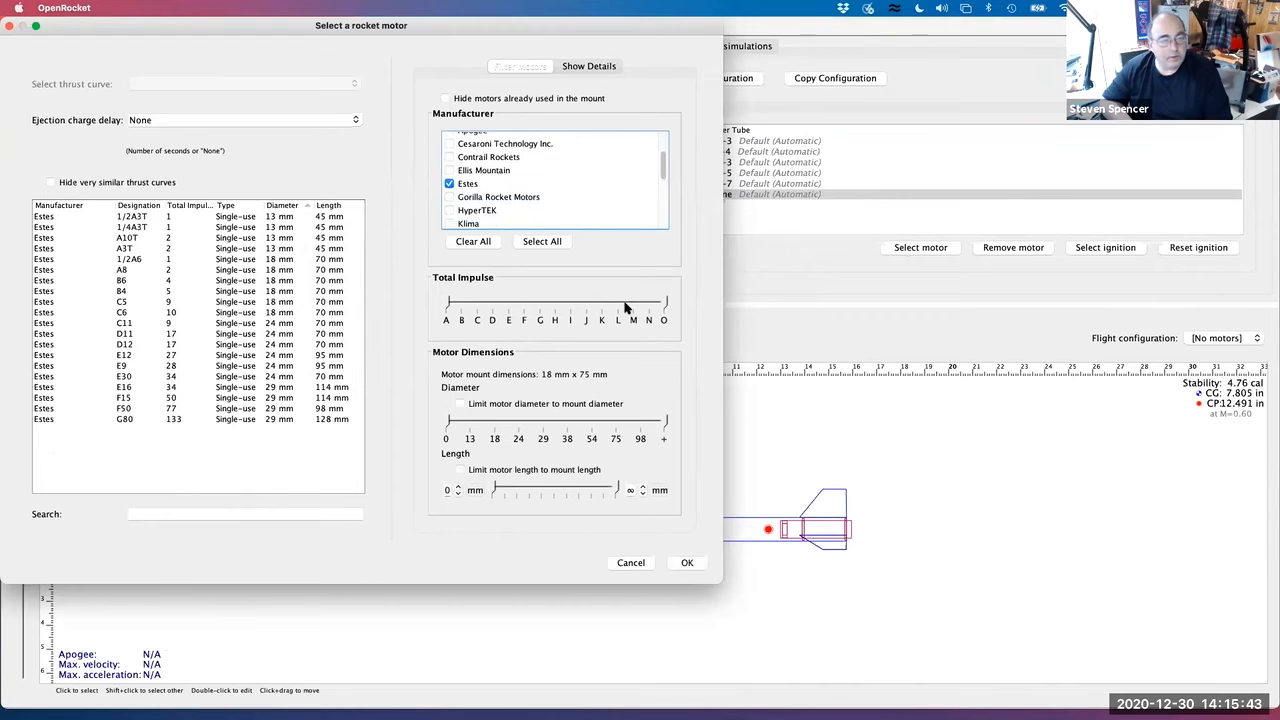
pyautogui.click(667, 302)
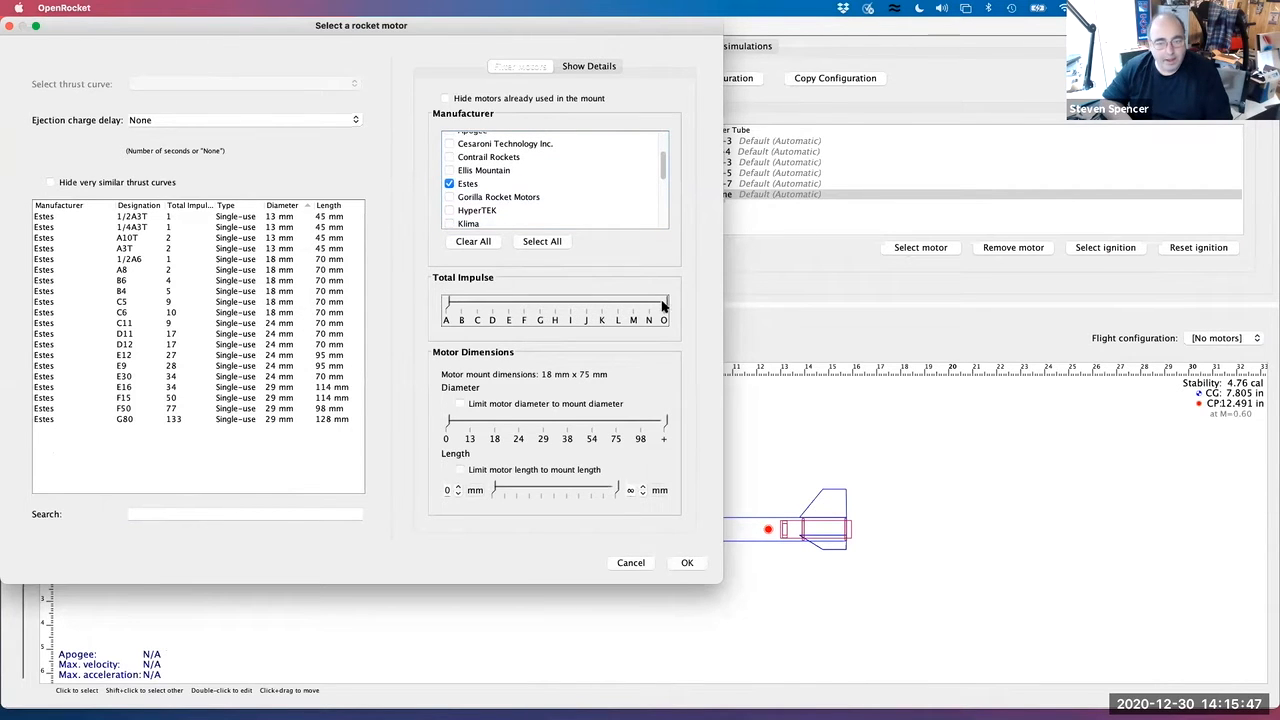
pyautogui.moveTo(655, 304); pyautogui.dragTo(462, 308)
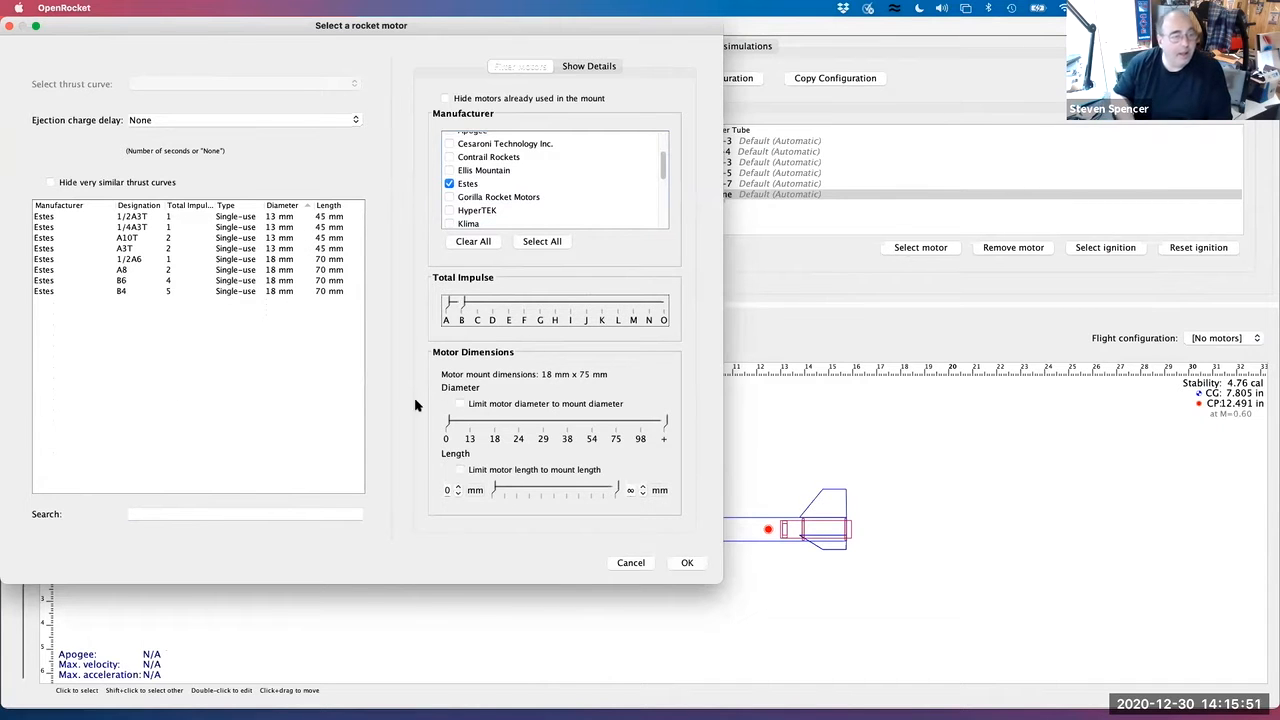
# Assign the Estes B6 motor with ejection charge delay 0 to the new configuration, hiding very similar thrust curves
pyautogui.click(118, 283)
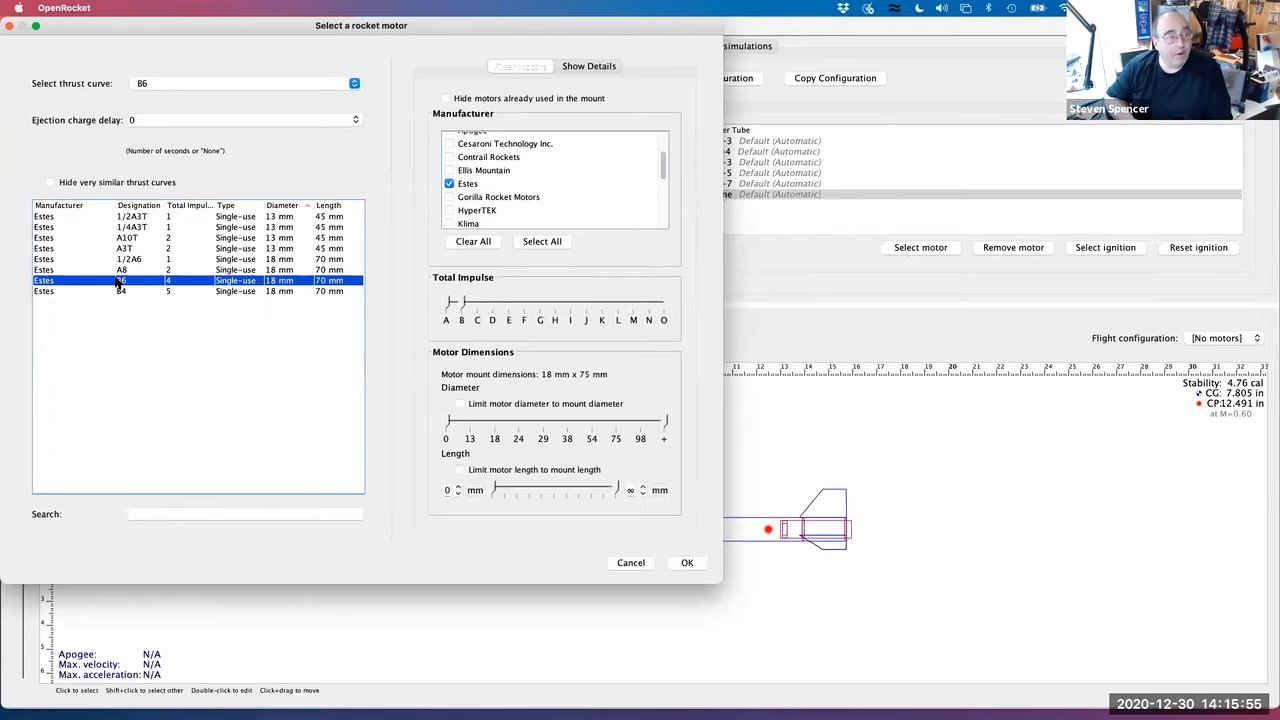
pyautogui.click(356, 120)
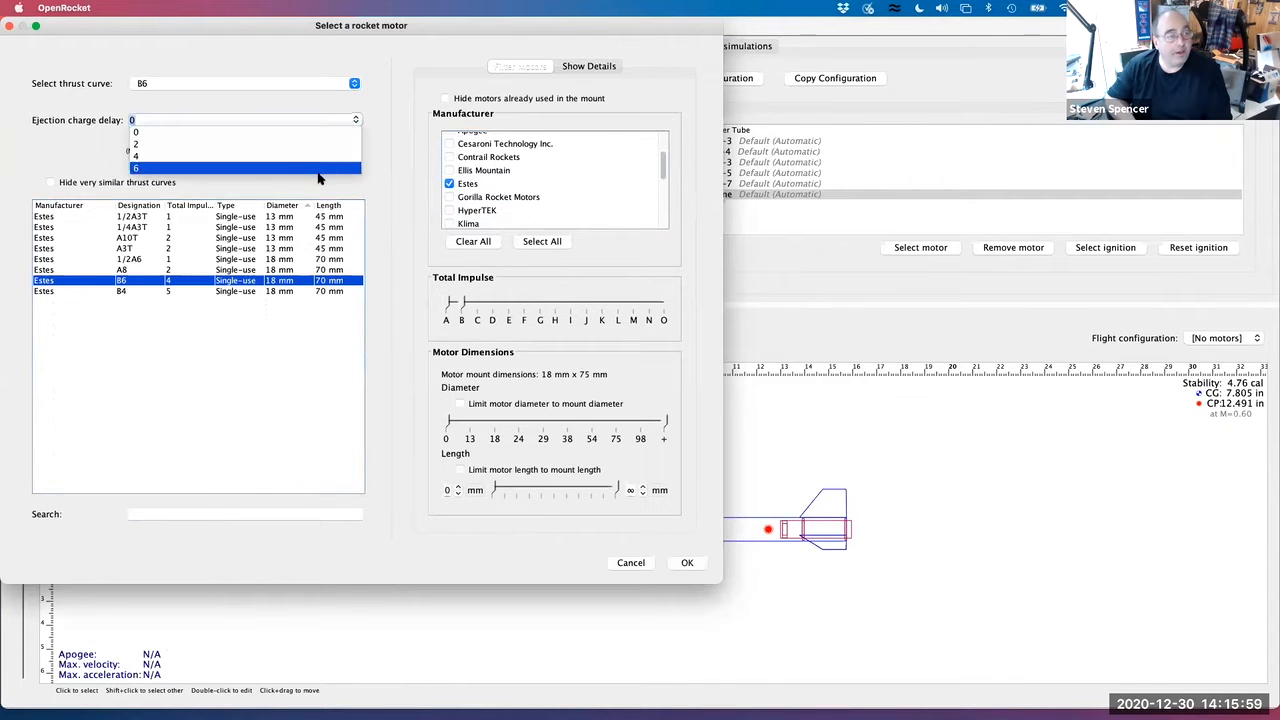
pyautogui.click(318, 175)
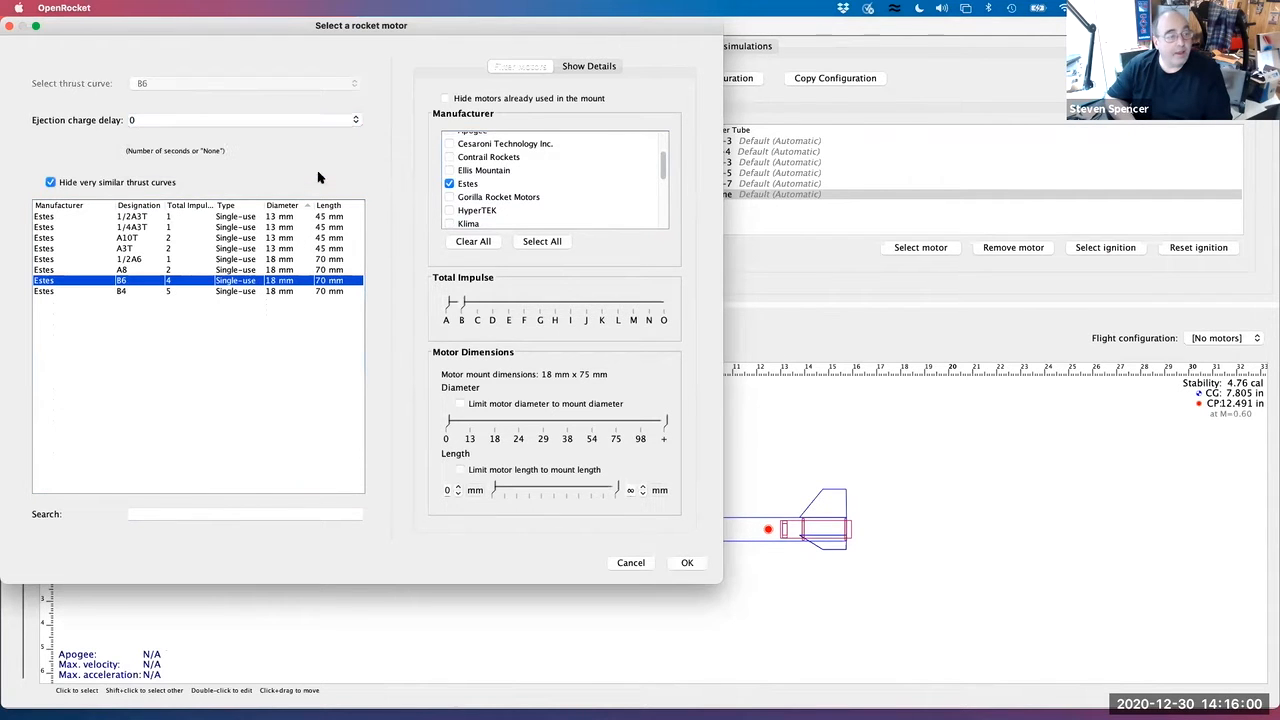
pyautogui.click(686, 563)
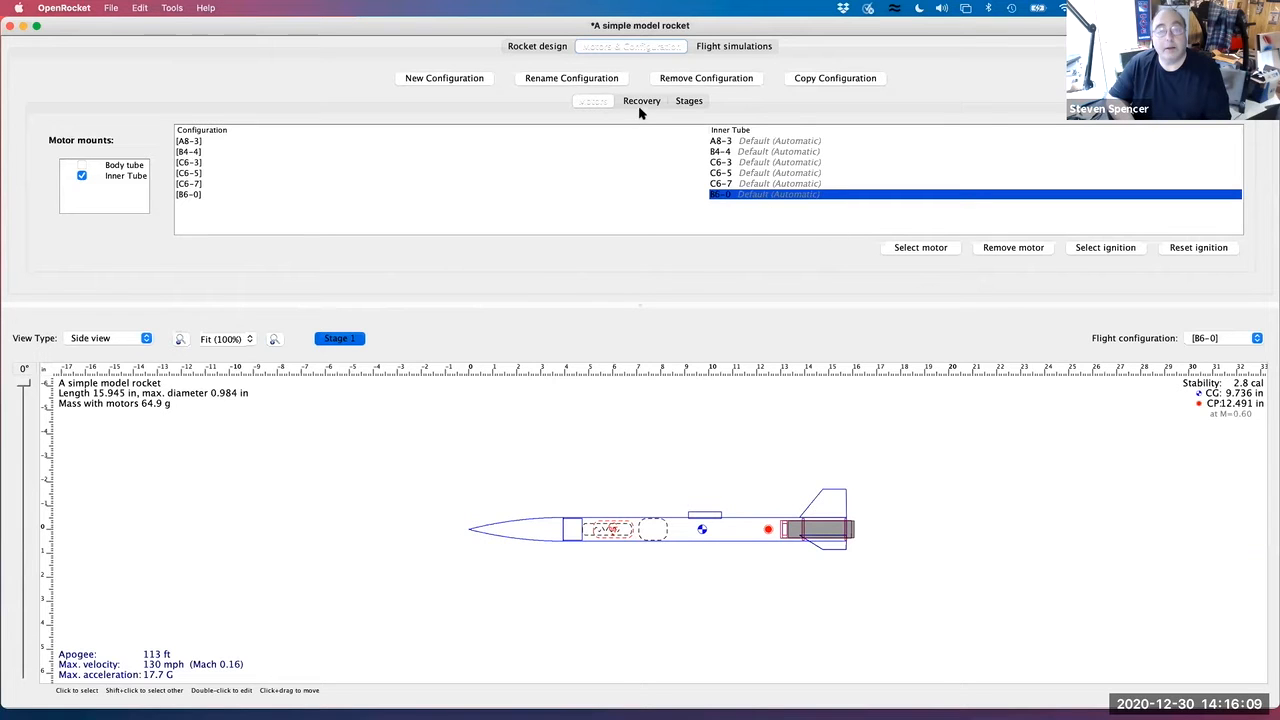
# Change the ejection charge delay of the new configuration's B6 motor to 4 seconds
pyautogui.click(723, 198)
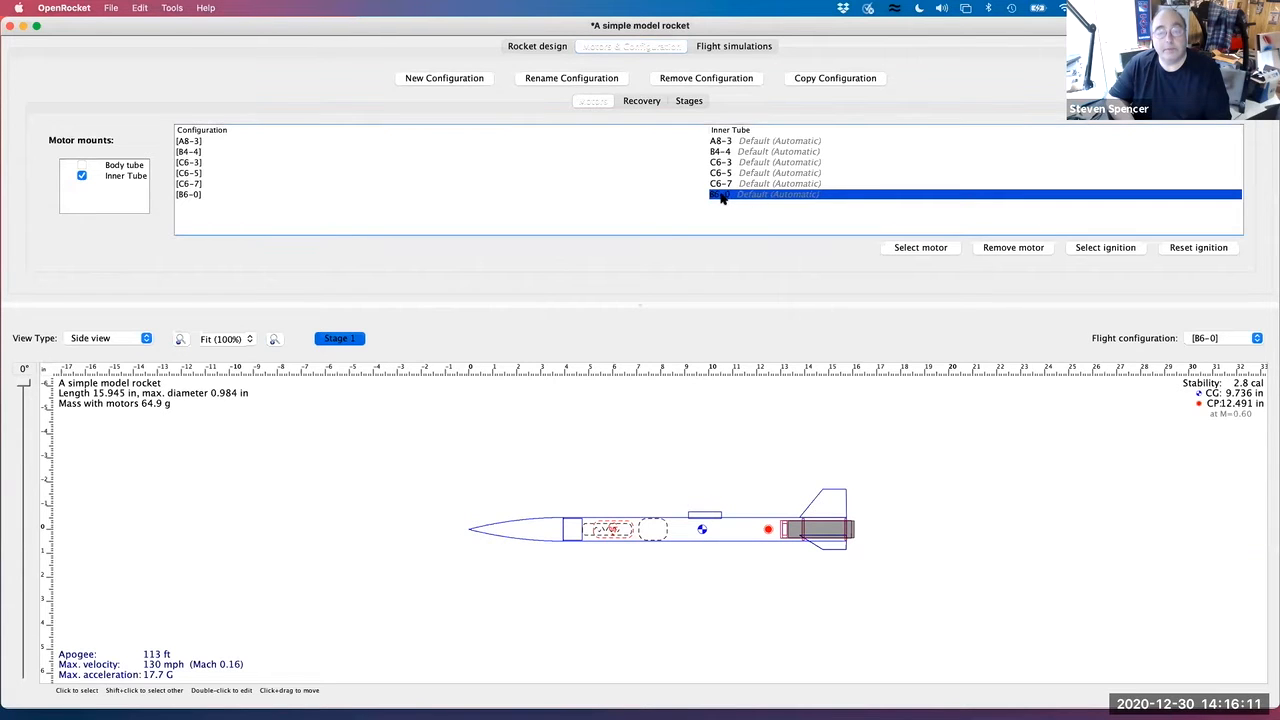
pyautogui.doubleClick(719, 195)
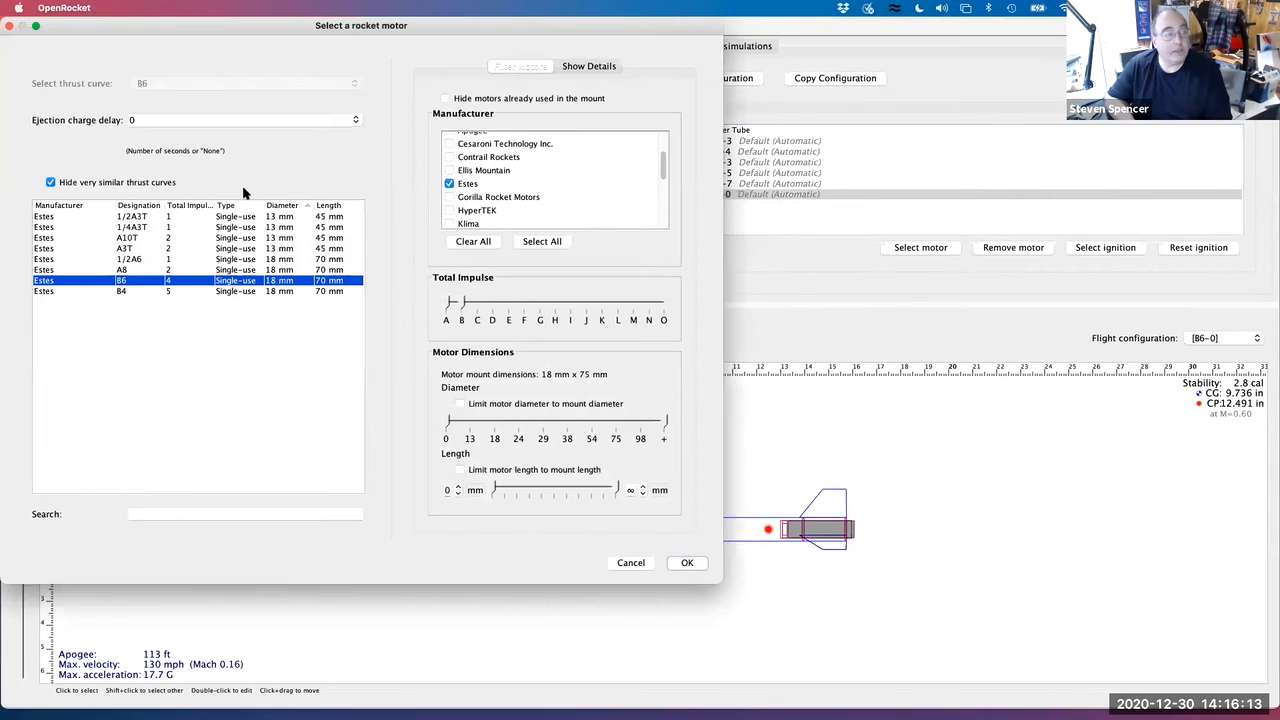
pyautogui.click(356, 120)
pyautogui.click(308, 156)
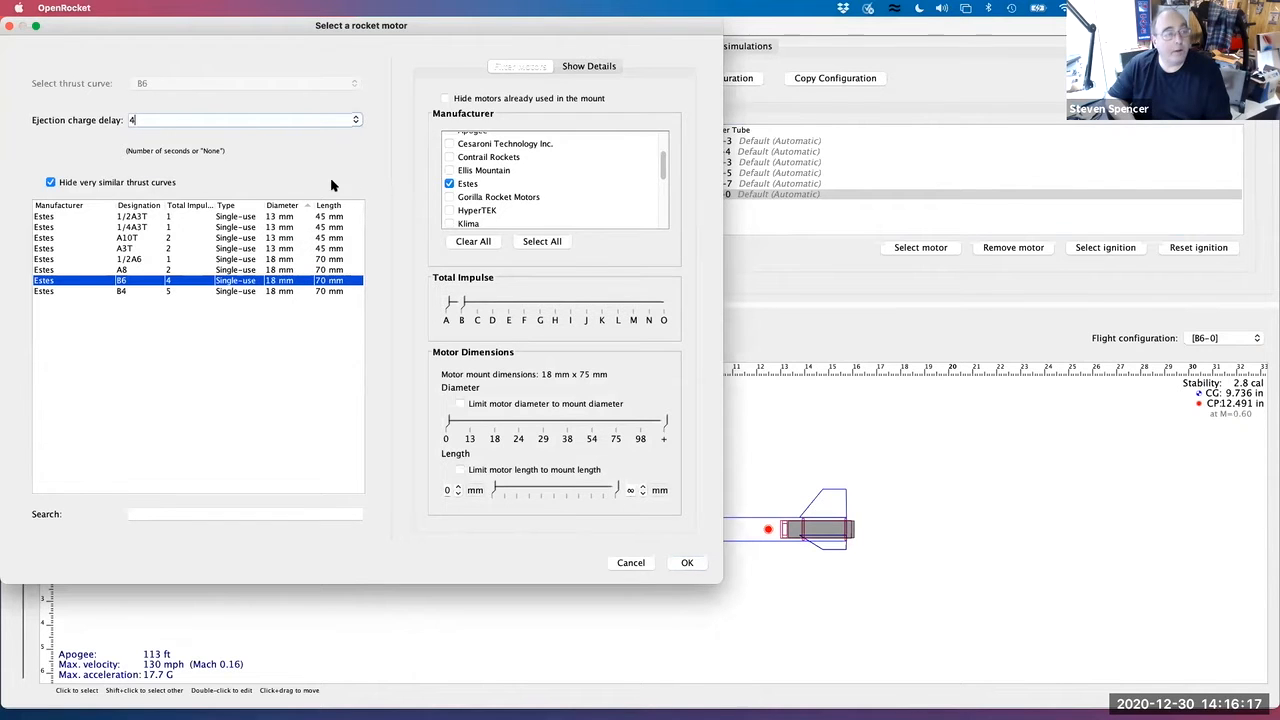
pyautogui.click(687, 563)
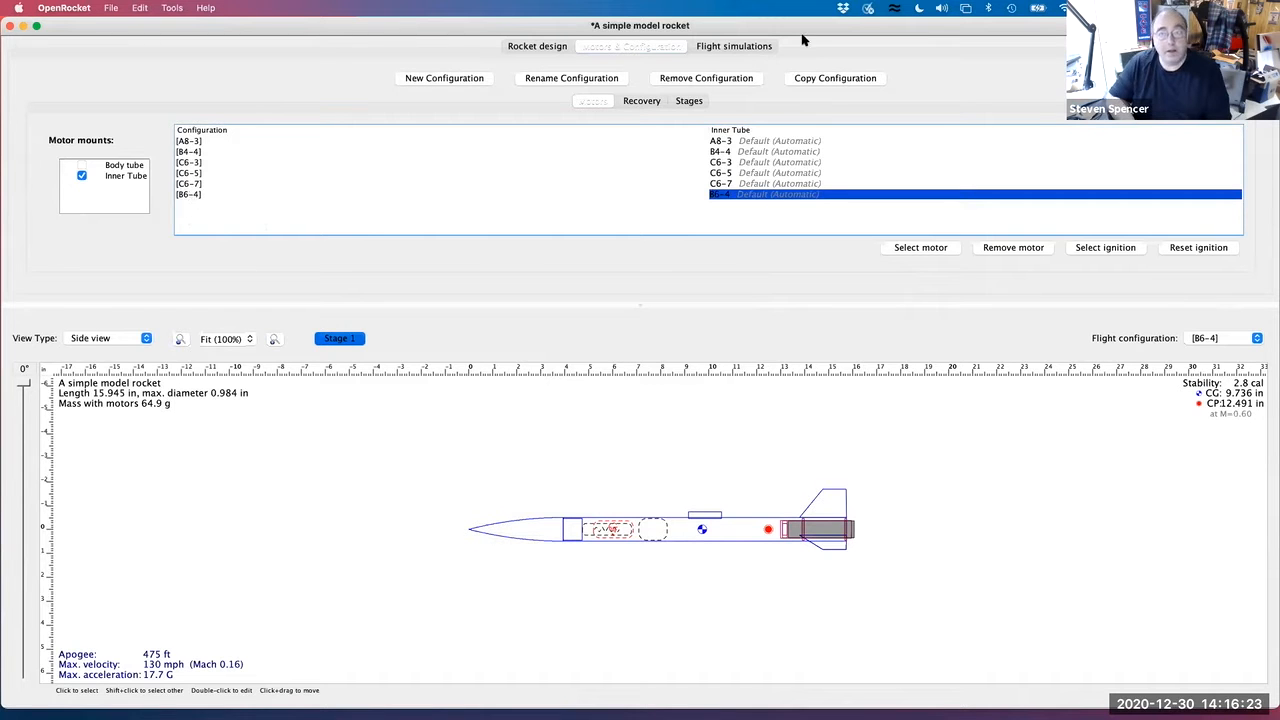
# Review the flight simulation results for the B6-4 configuration, including optimum delay, time to apogee and flight time
pyautogui.click(760, 47)
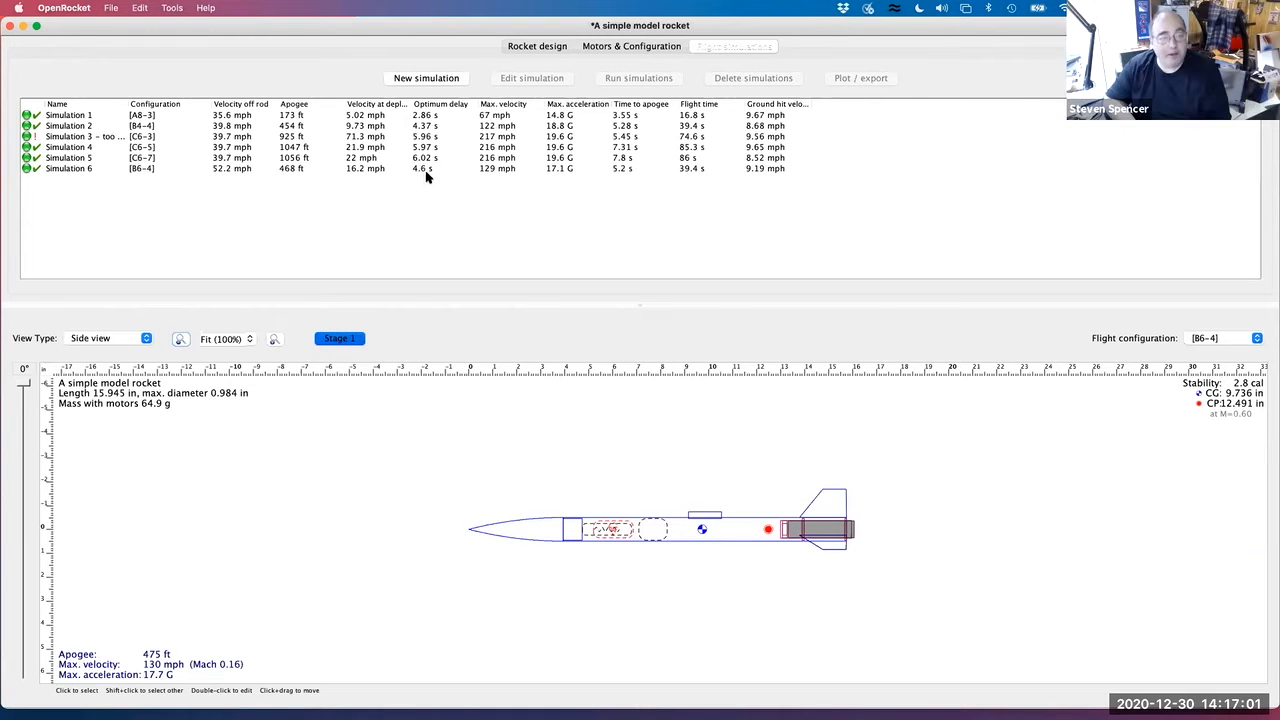
pyautogui.click(624, 172)
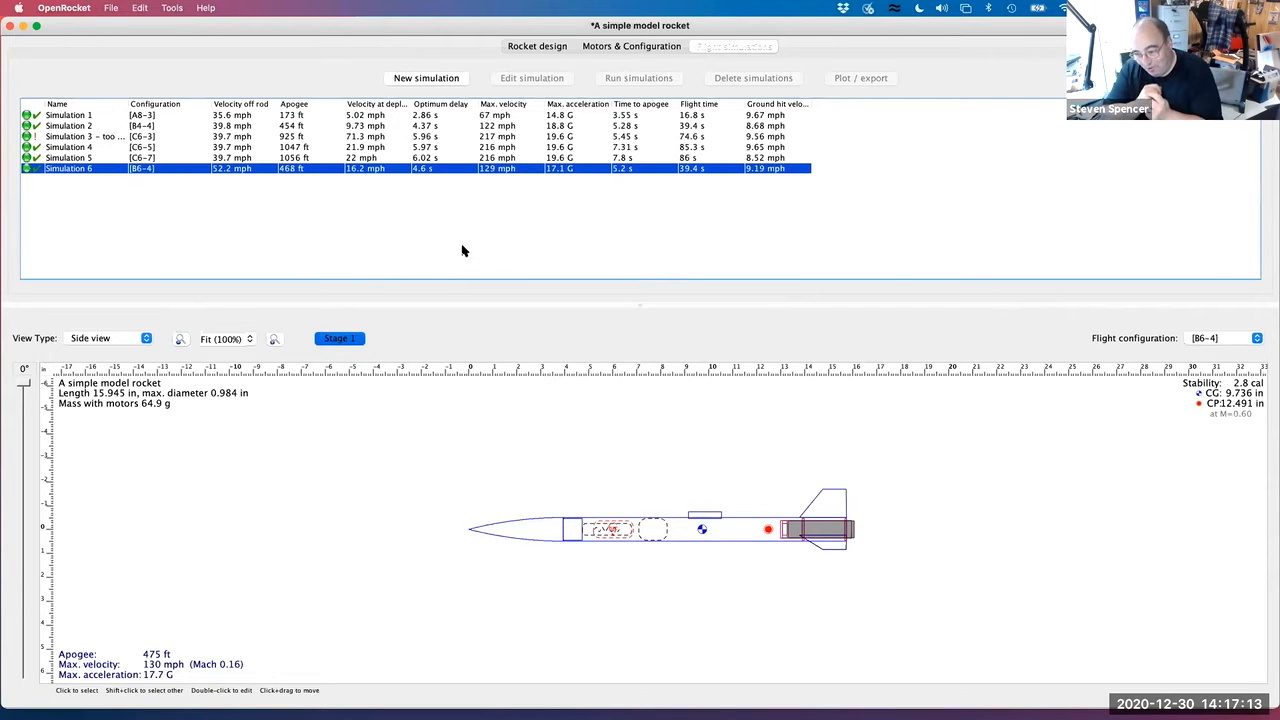
pyautogui.click(684, 170)
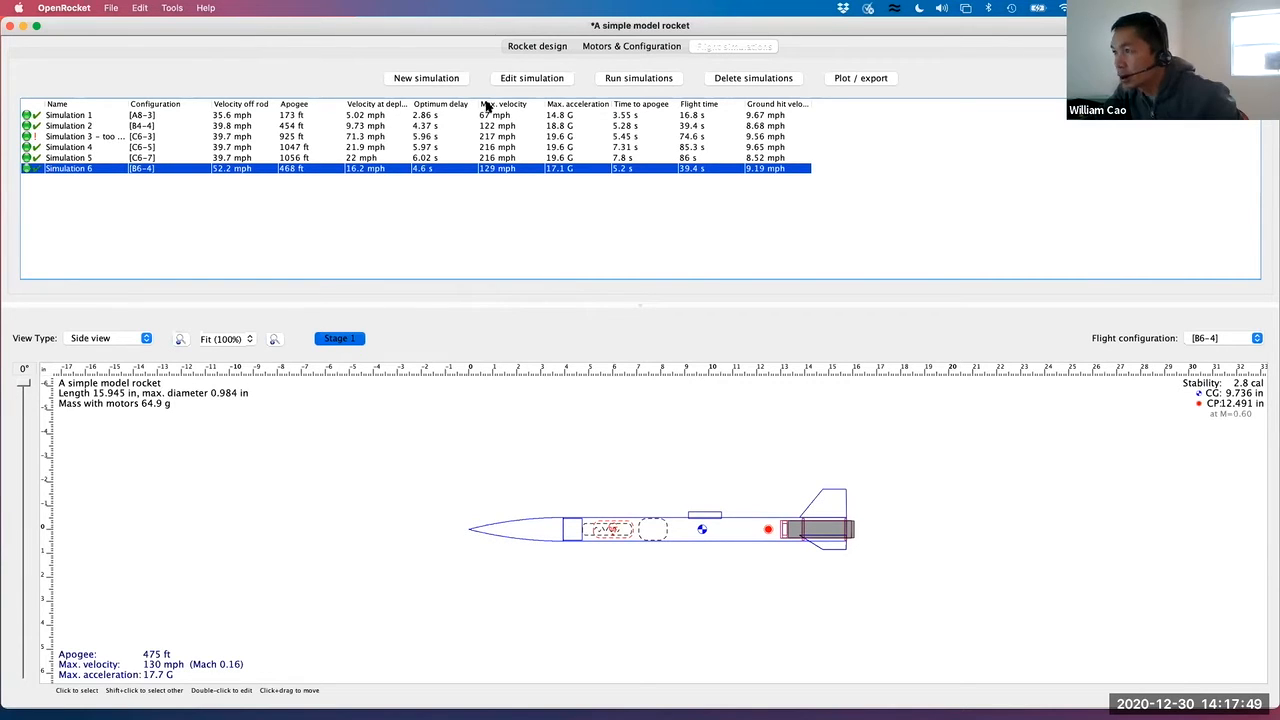
# Add another new flight configuration, without a motor, to the motor configurations
pyautogui.click(620, 46)
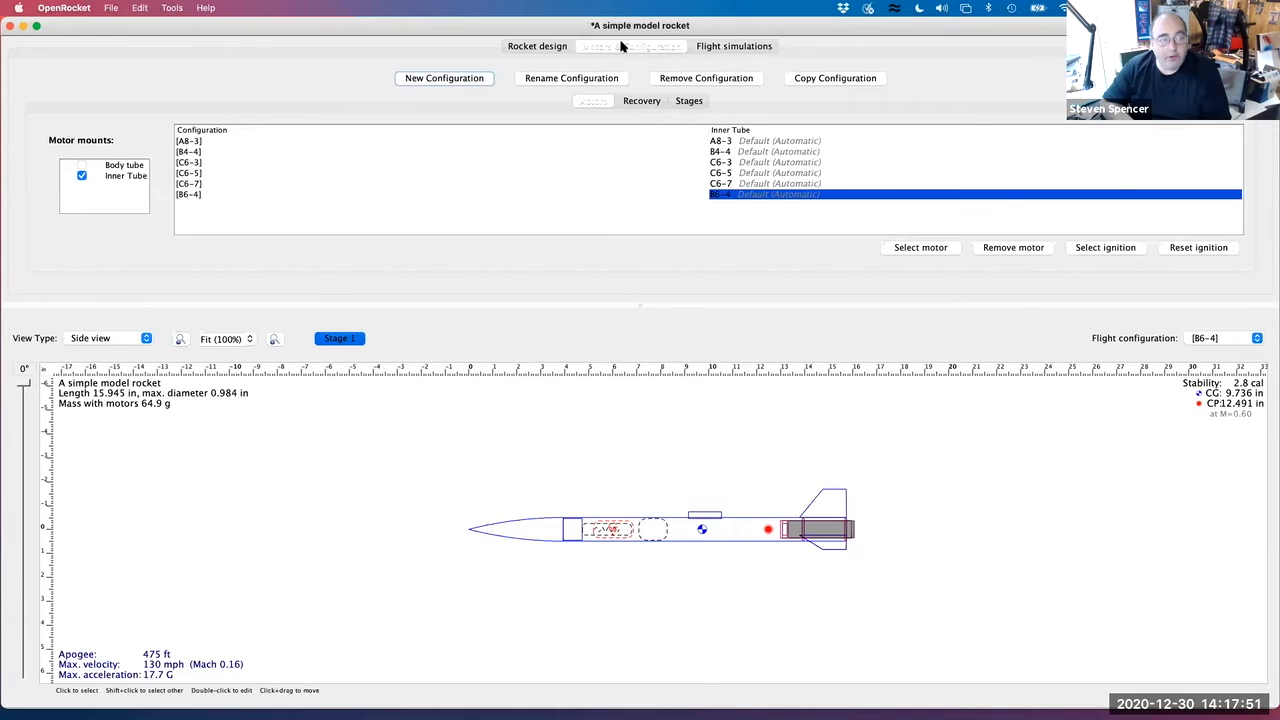
pyautogui.click(428, 81)
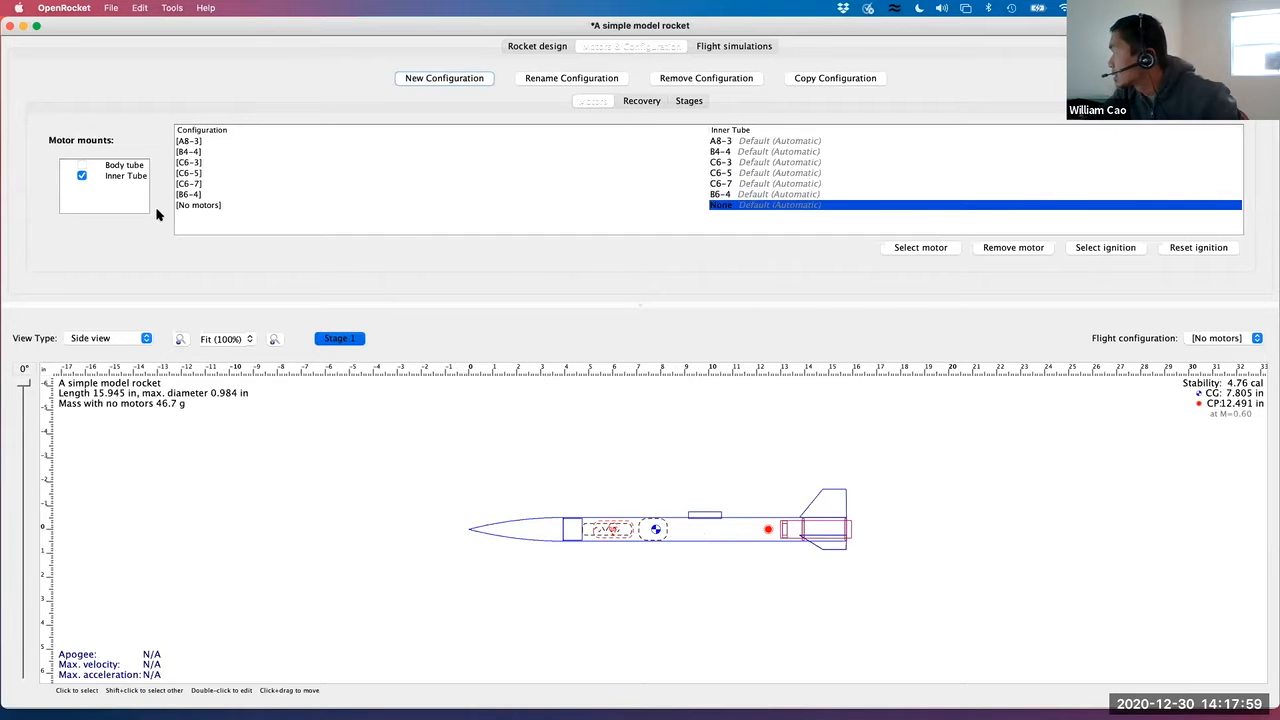
# Assign the Estes B6 motor with ejection charge delay 0 to the new configuration, extending the total impulse filter up to class C
pyautogui.click(905, 250)
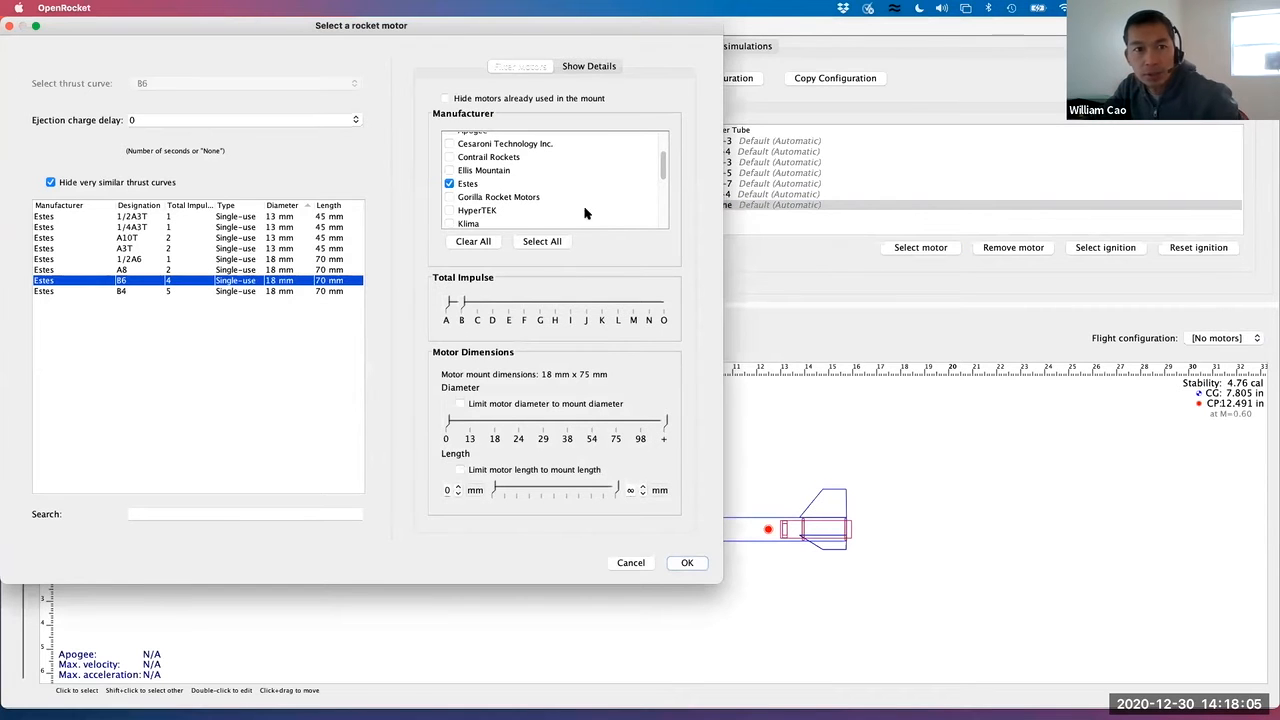
pyautogui.scroll(-4, 530, 195)
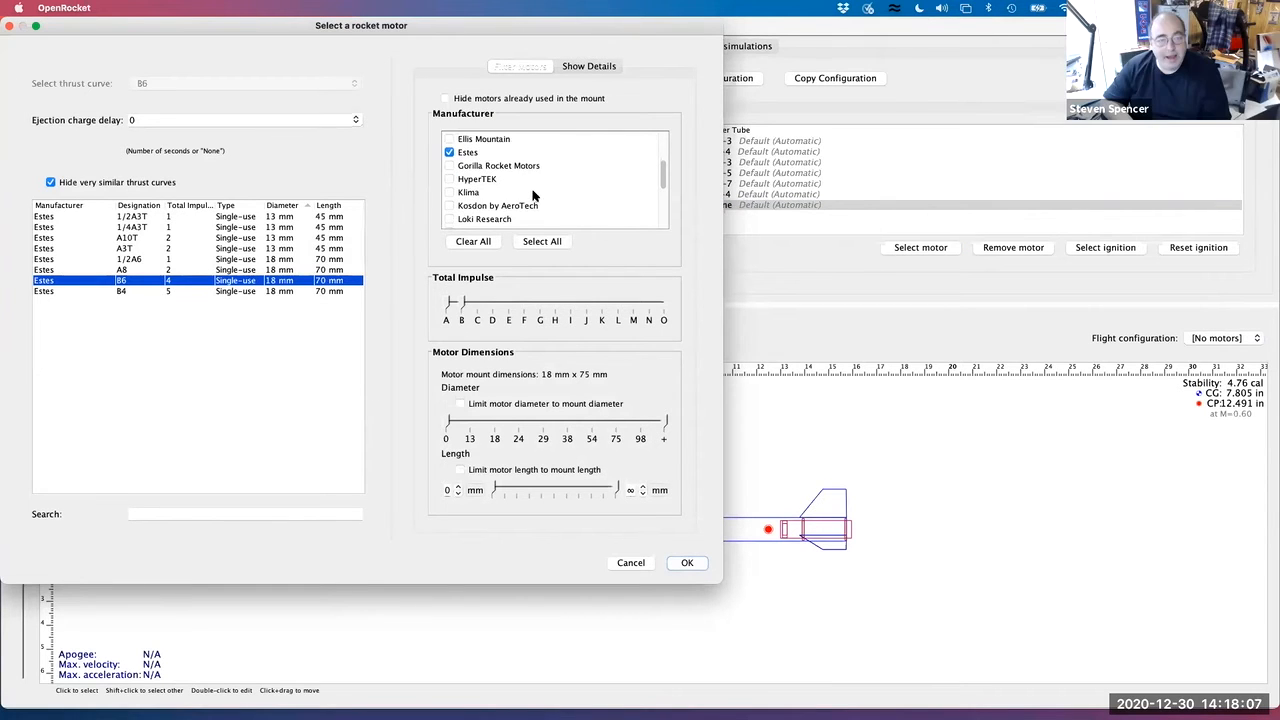
pyautogui.scroll(-3, 532, 195)
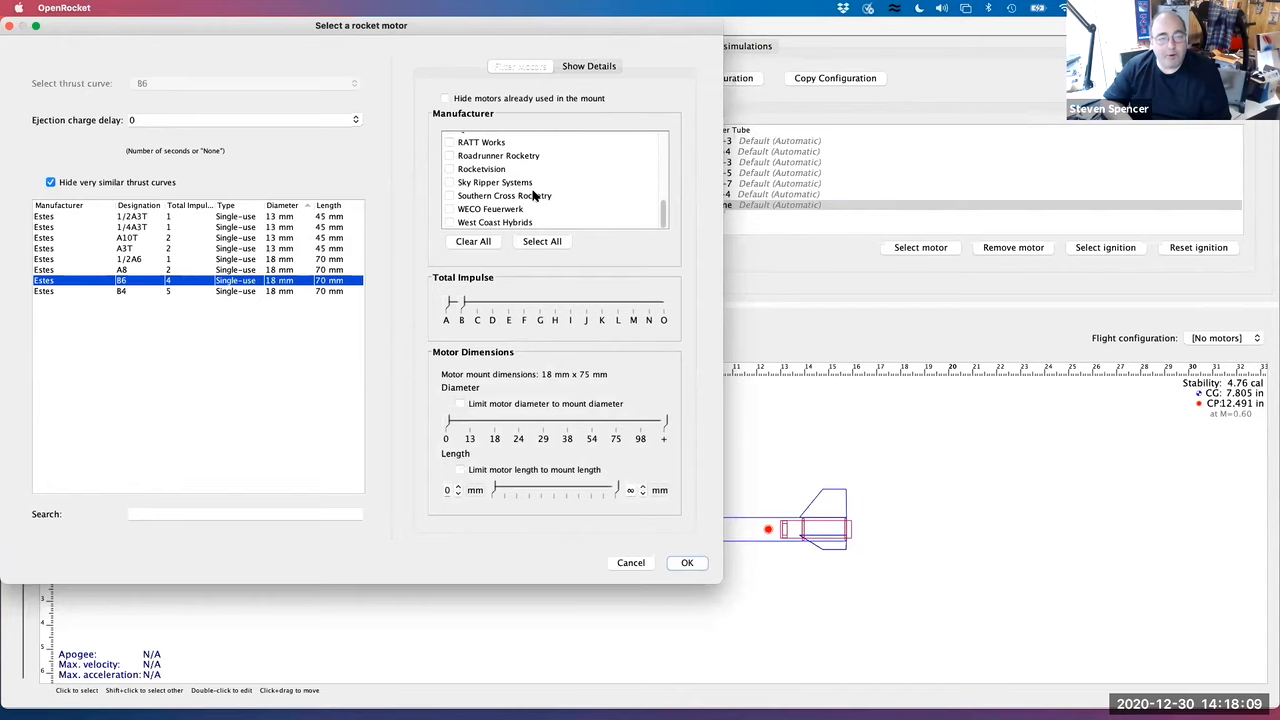
pyautogui.scroll(2, 532, 195)
pyautogui.scroll(5, 532, 195)
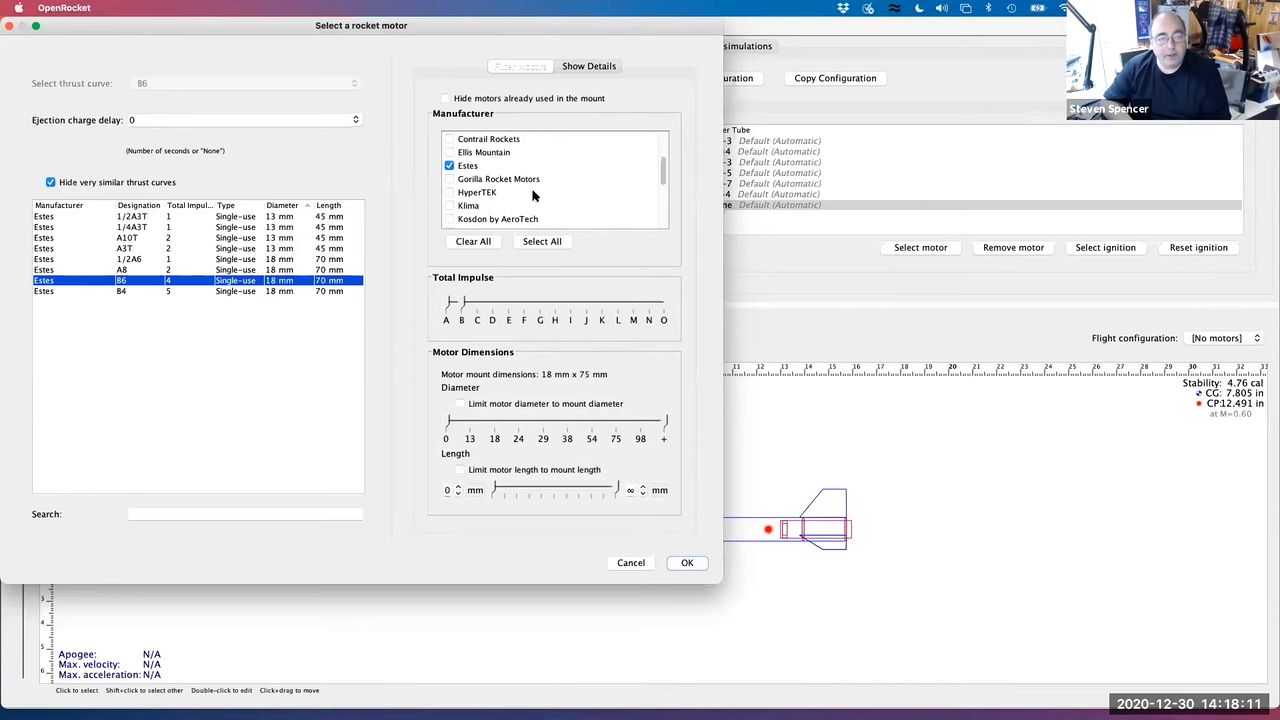
pyautogui.scroll(1, 533, 195)
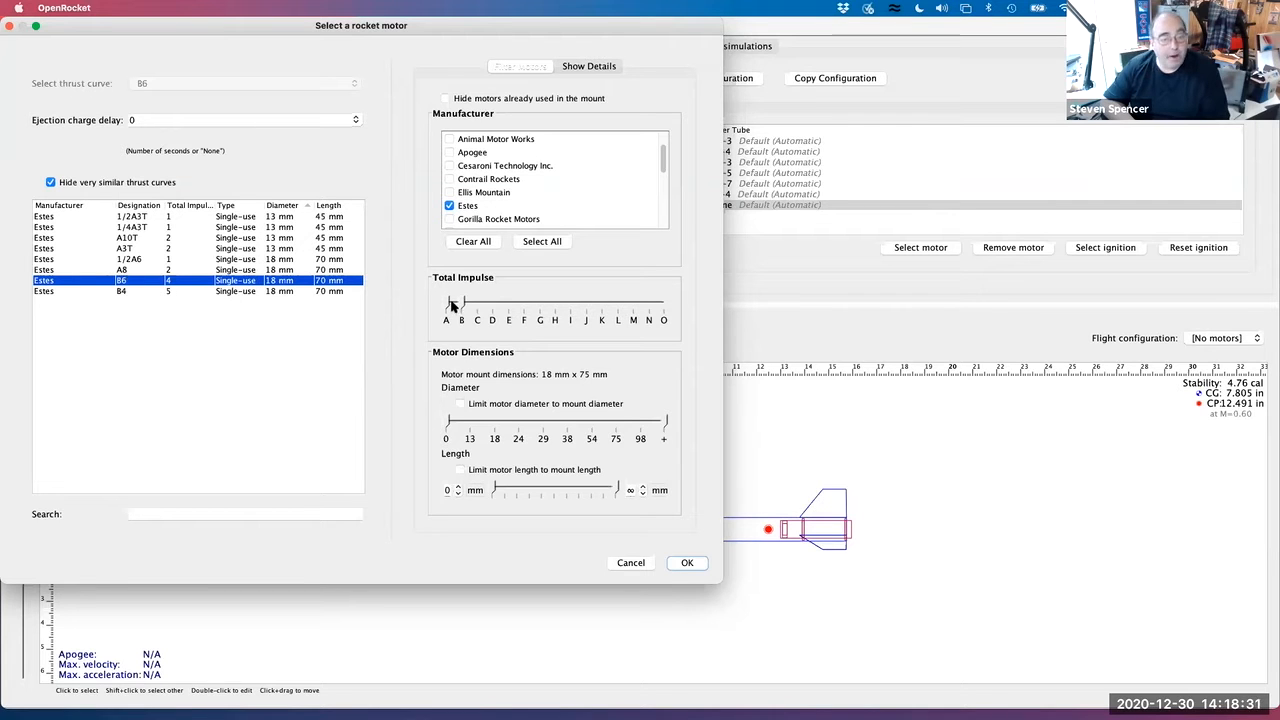
pyautogui.moveTo(463, 305); pyautogui.dragTo(477, 310)
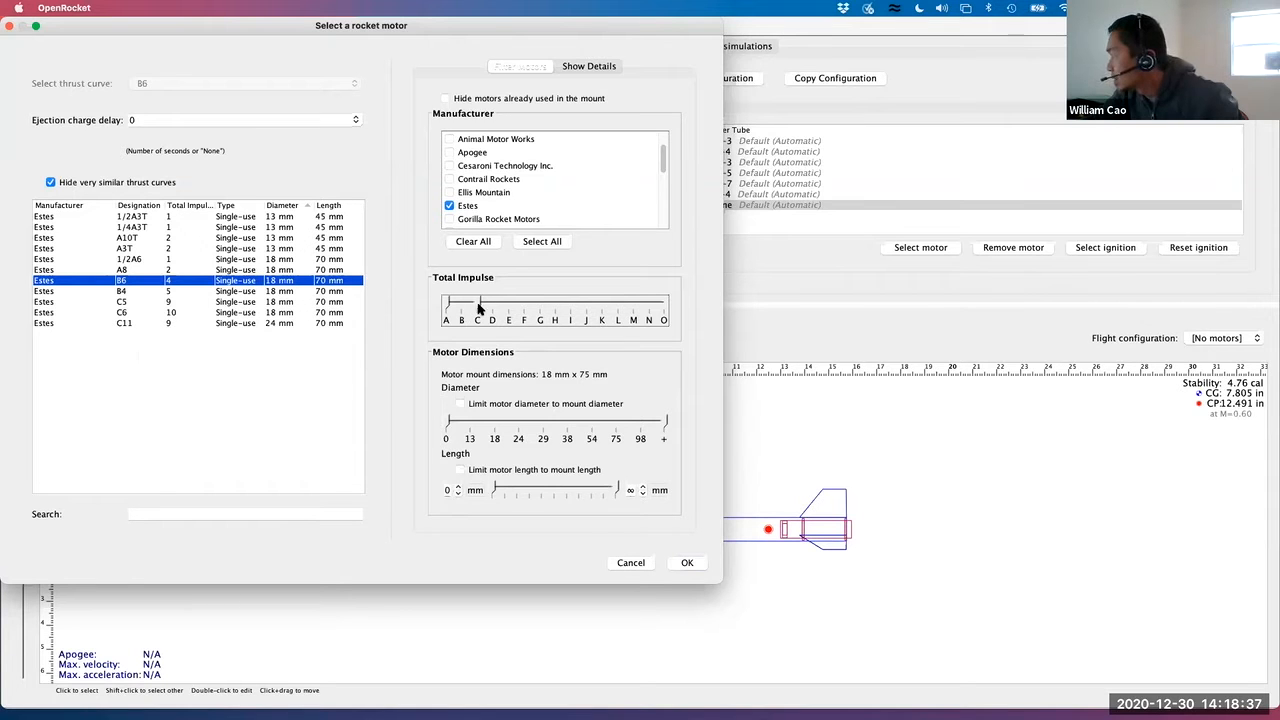
pyautogui.moveTo(480, 304)
pyautogui.mouseDown()
pyautogui.moveTo(550, 313)
pyautogui.moveTo(476, 316)
pyautogui.mouseUp()
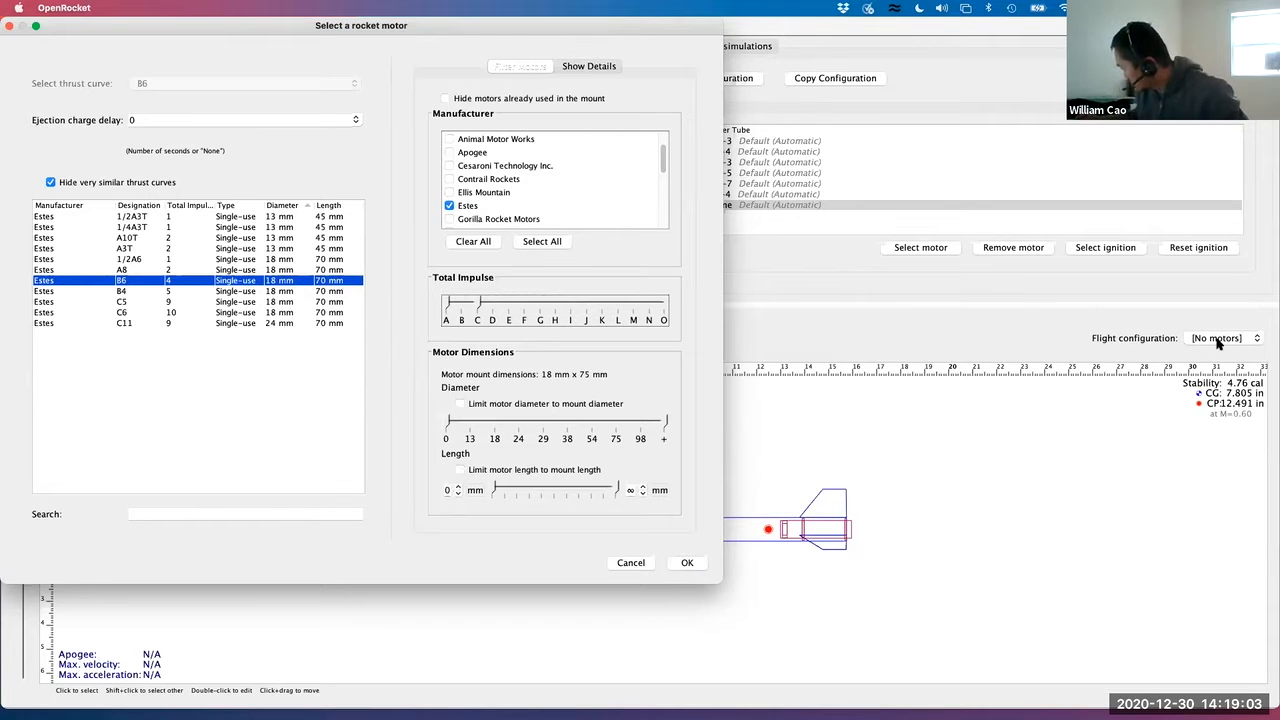
pyautogui.click(688, 563)
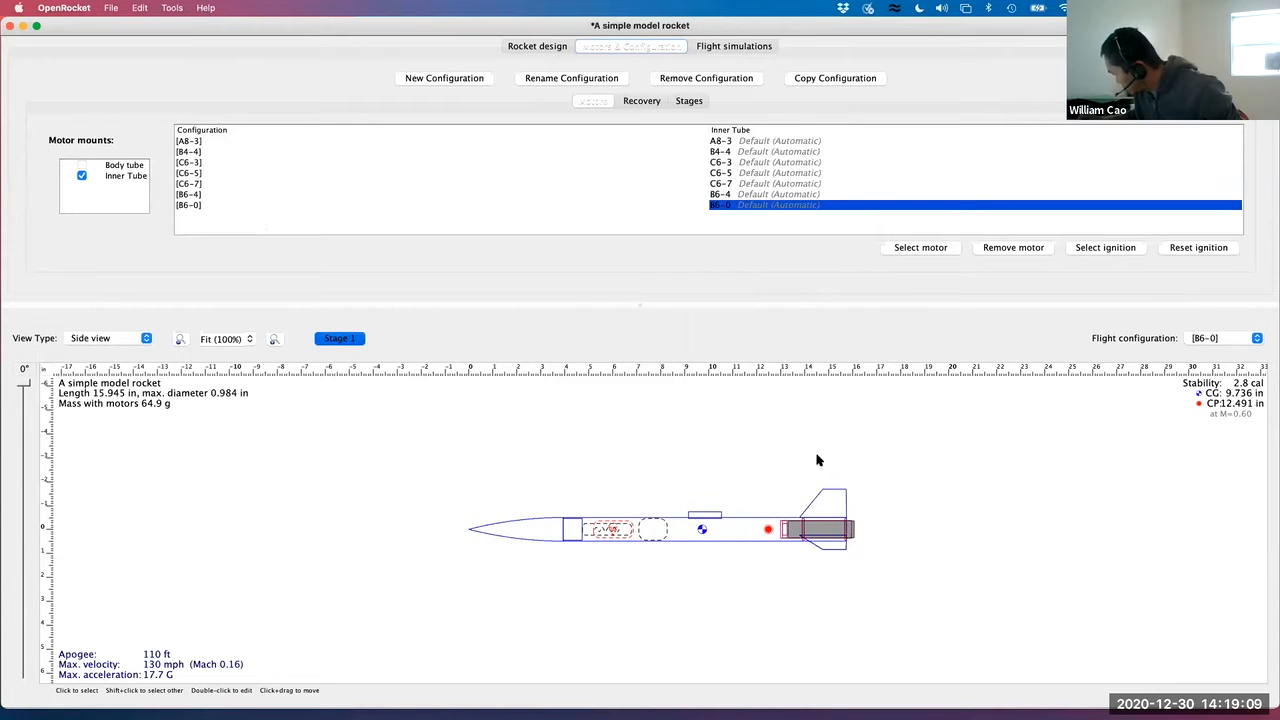
# Look over the parachute deployment settings of the flight configurations, and return to the motor list
pyautogui.click(636, 103)
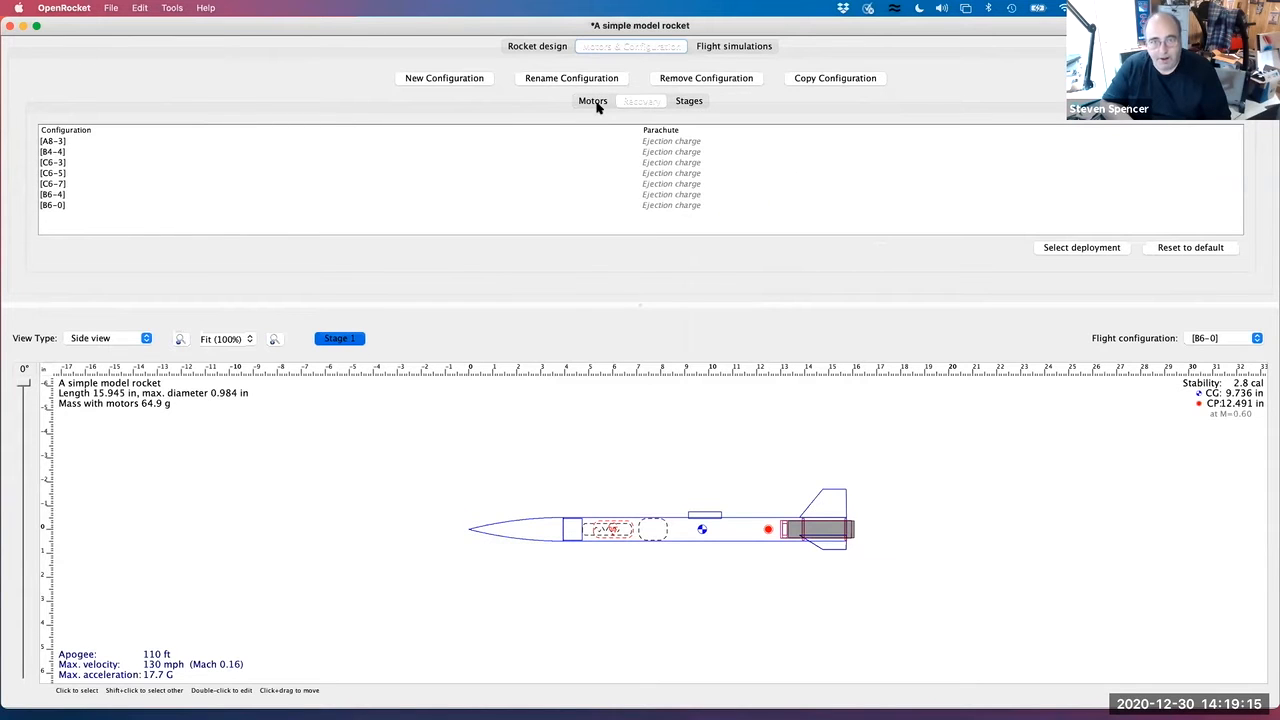
pyautogui.click(593, 102)
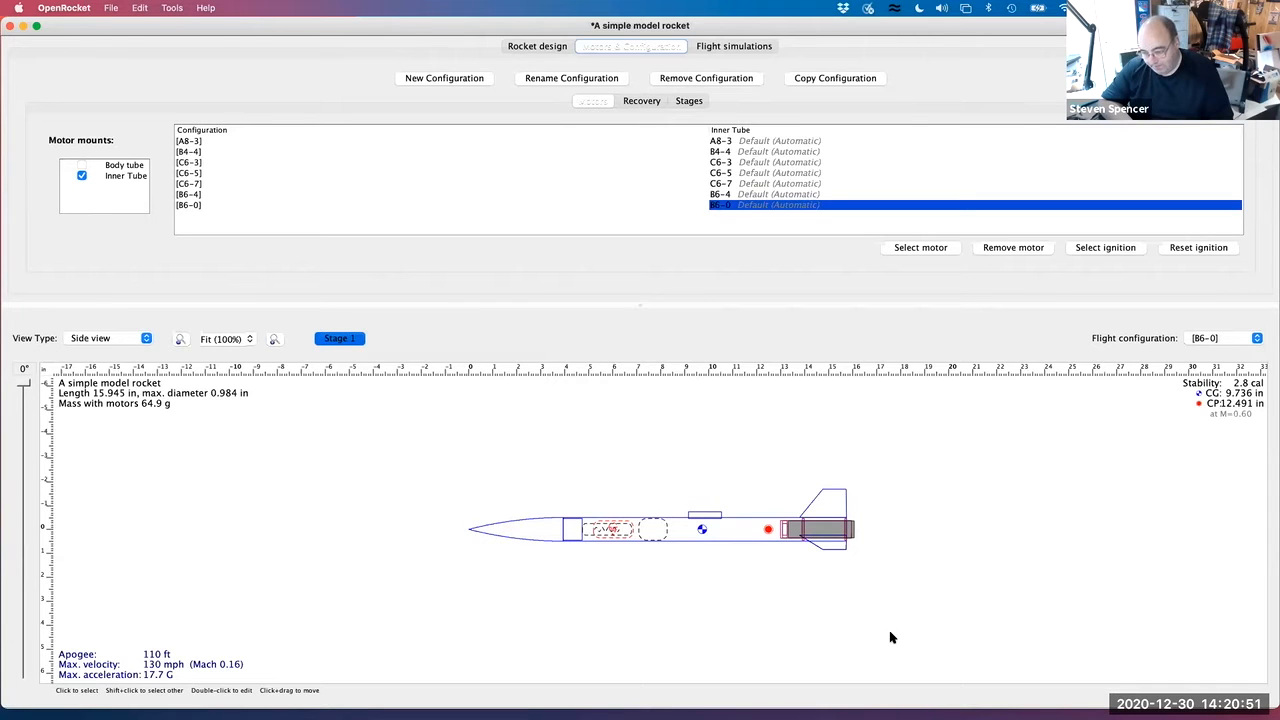
pyautogui.rightClick(976, 599)
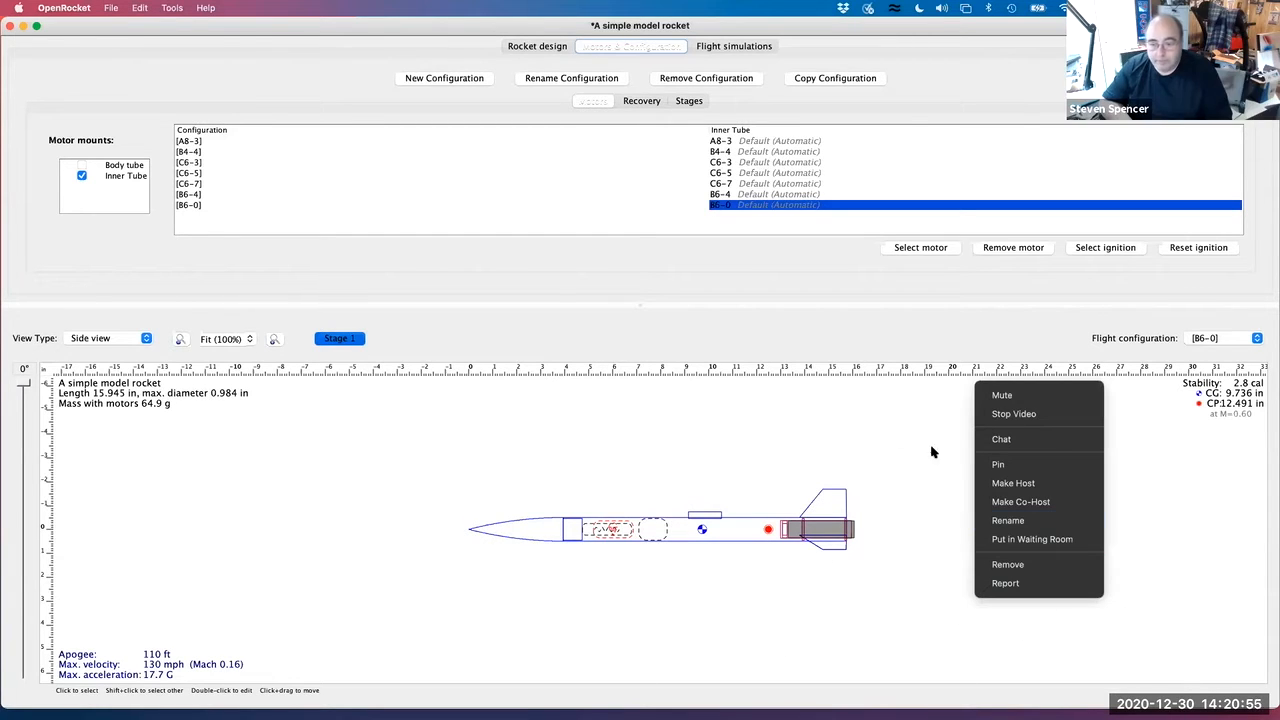
pyautogui.click(900, 386)
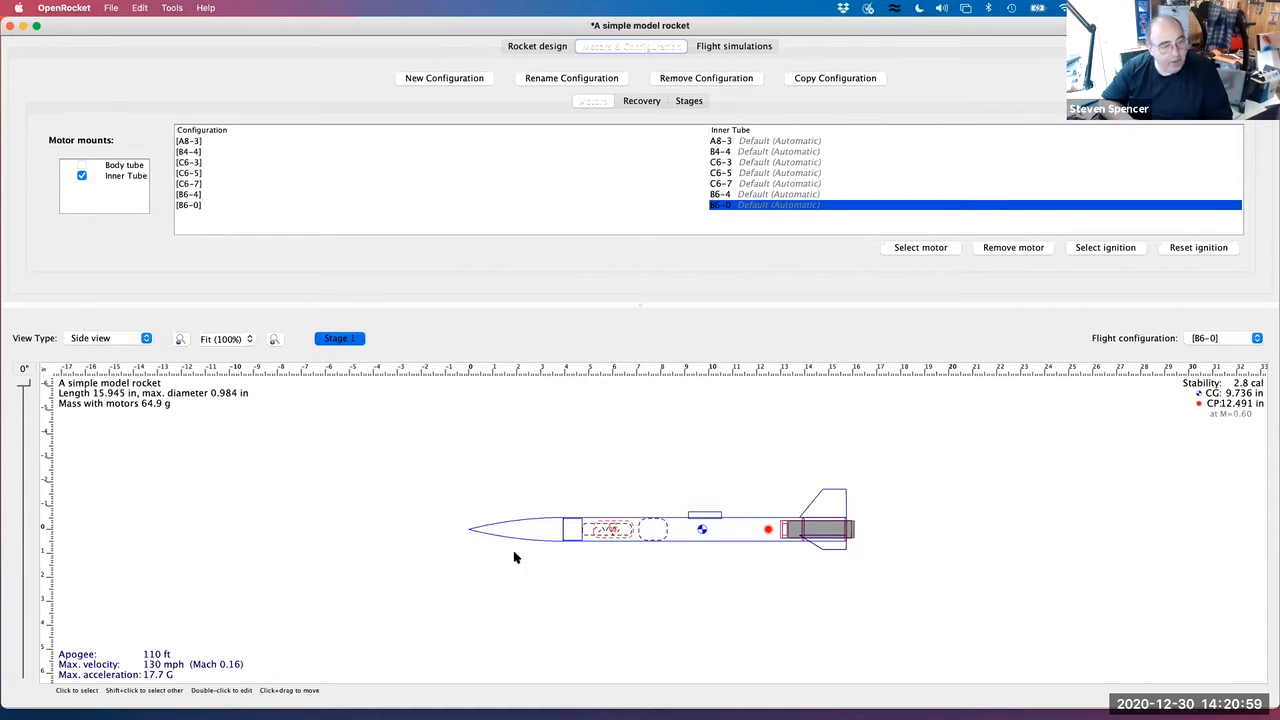
# Switch the displayed flight configuration of the rocket to [No motors]
pyautogui.click(1228, 340)
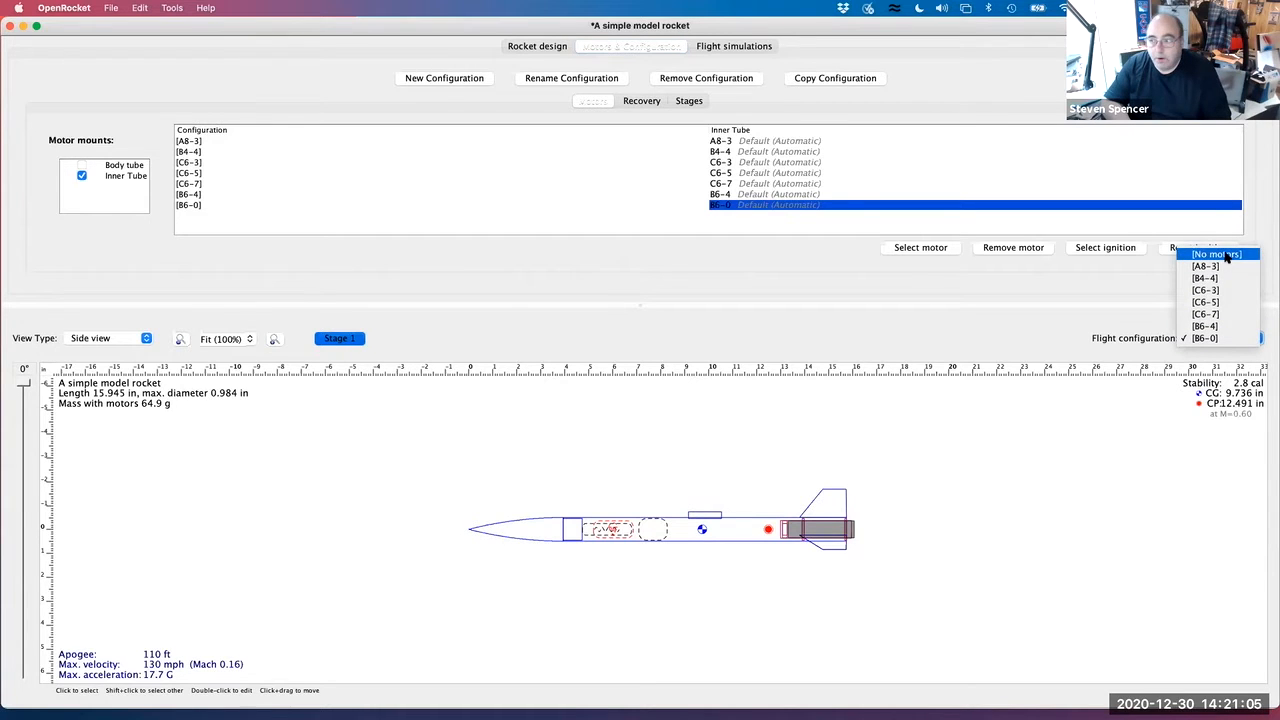
pyautogui.click(1226, 256)
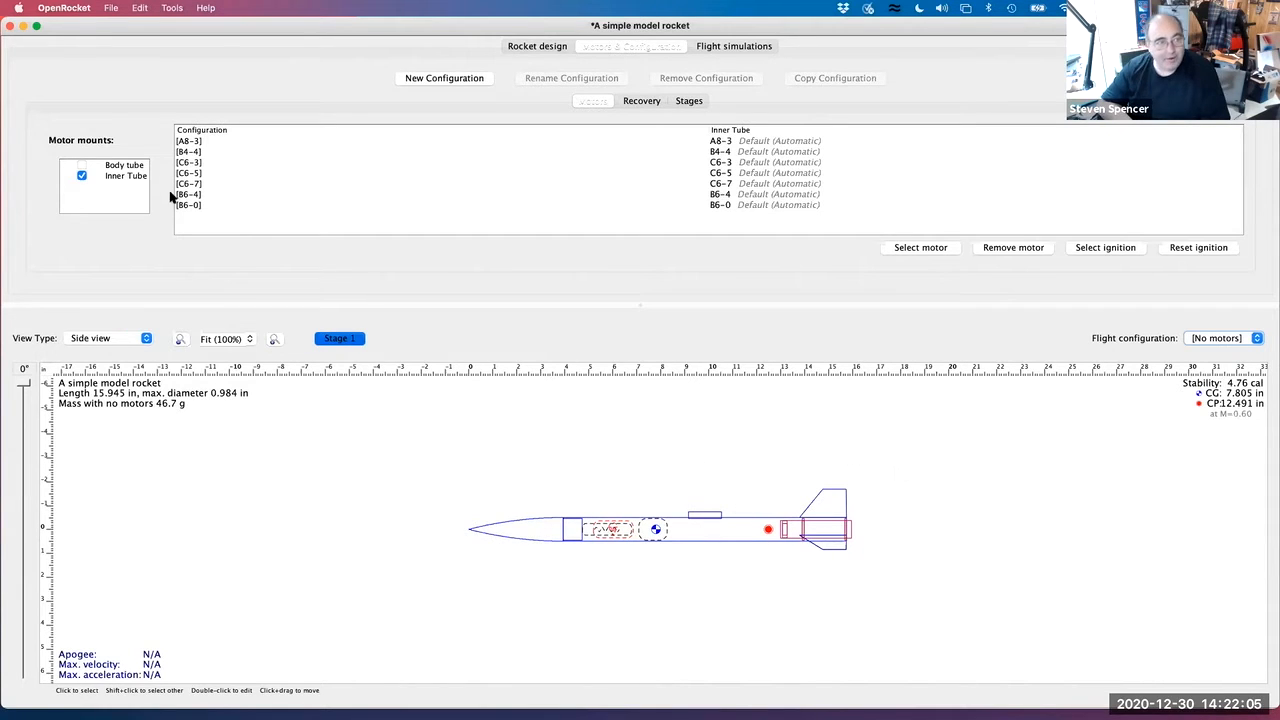
# Override the nose cone's mass with 20 g in the rocket design and close its configuration
pyautogui.click(541, 47)
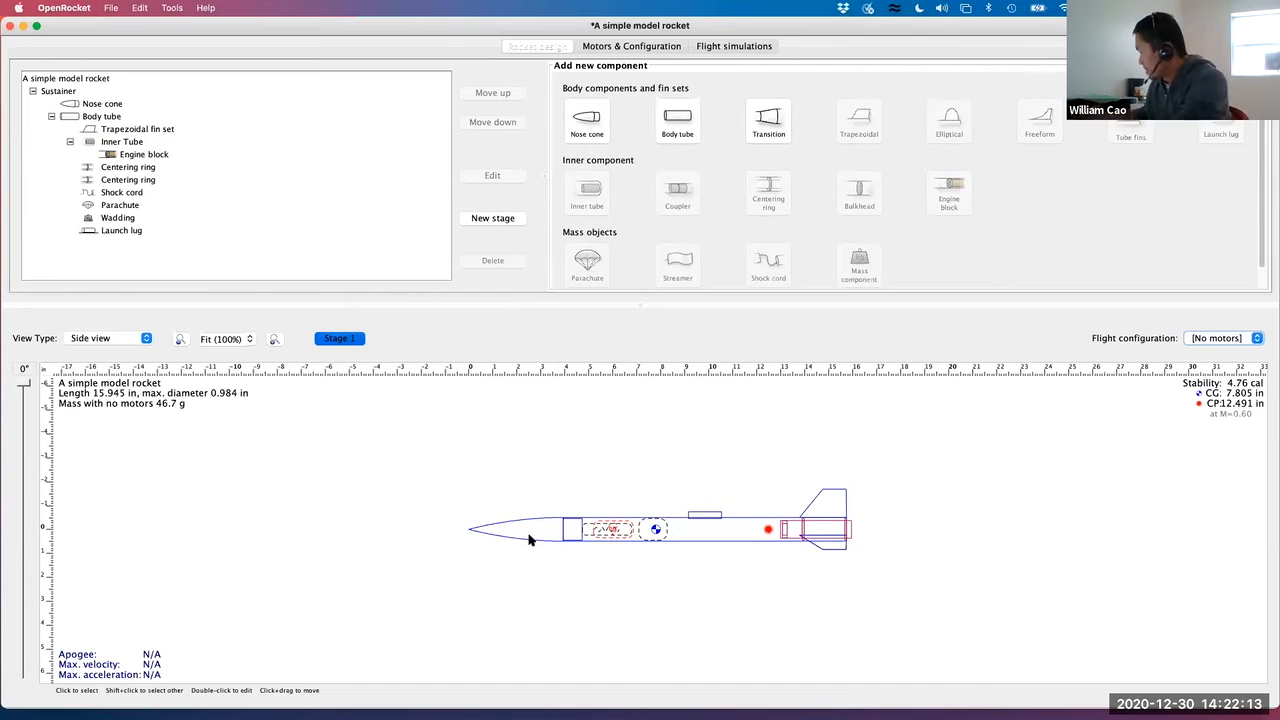
pyautogui.doubleClick(104, 106)
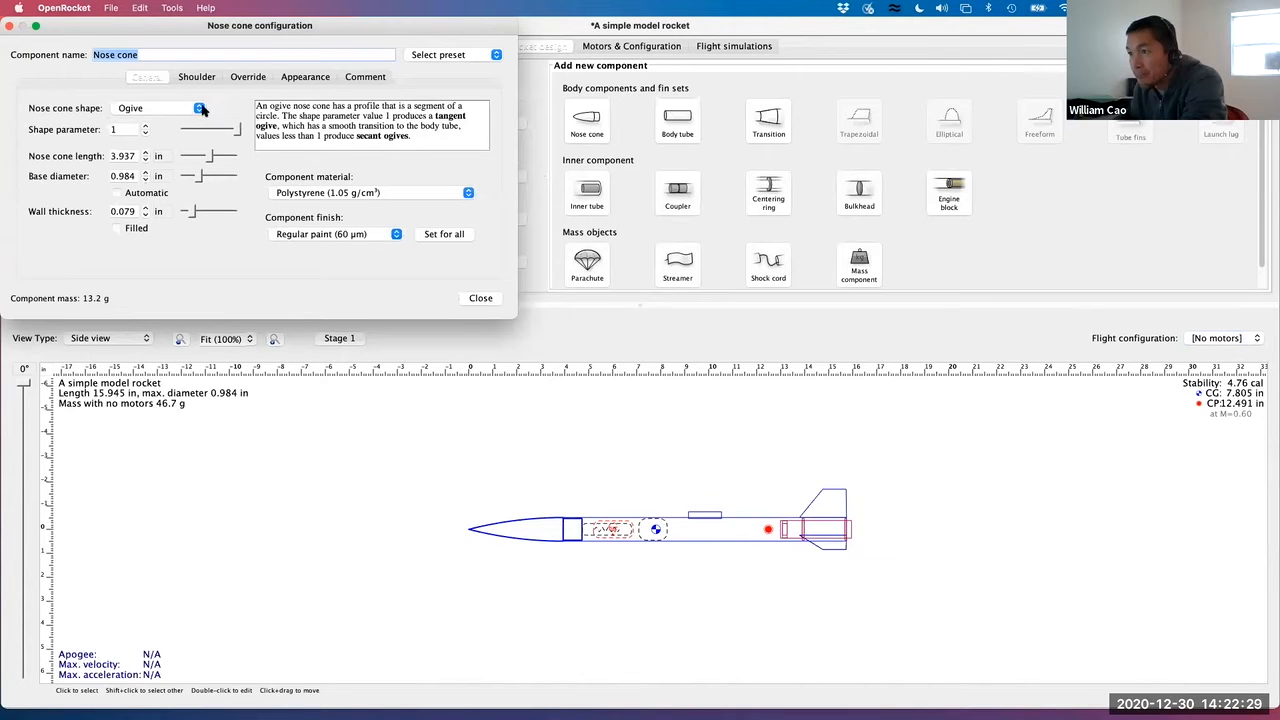
pyautogui.click(250, 77)
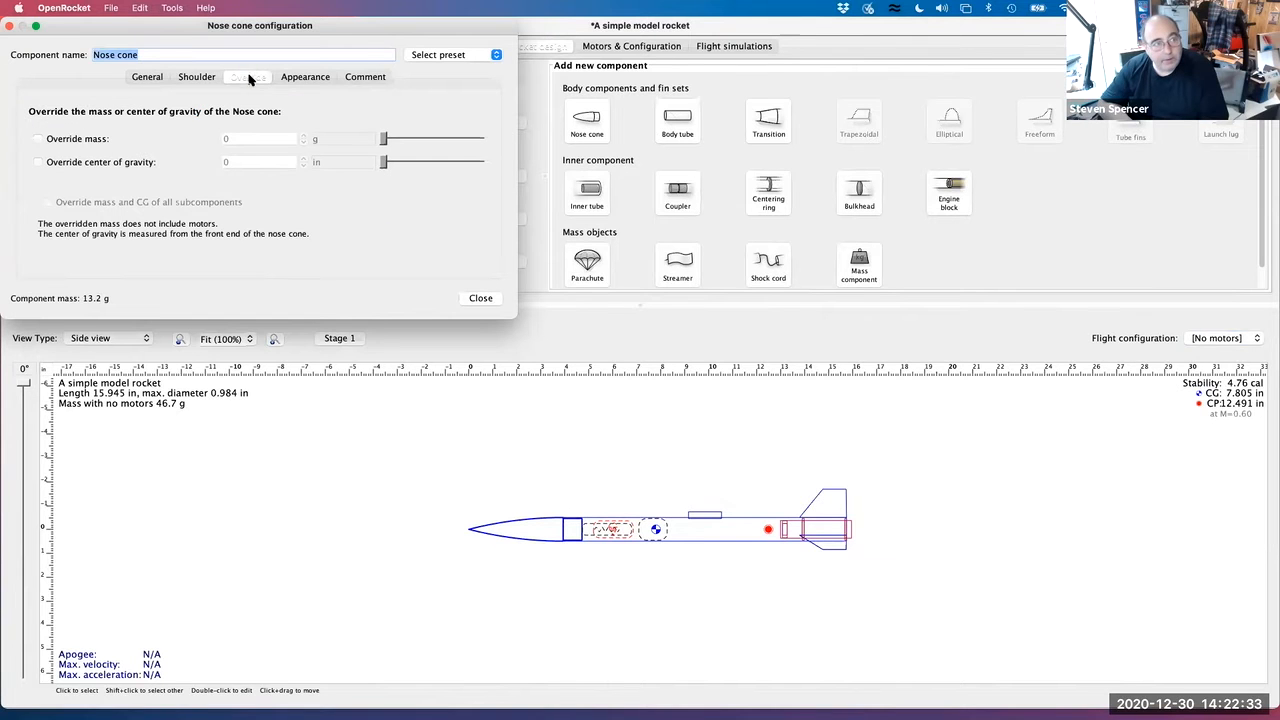
pyautogui.click(38, 139)
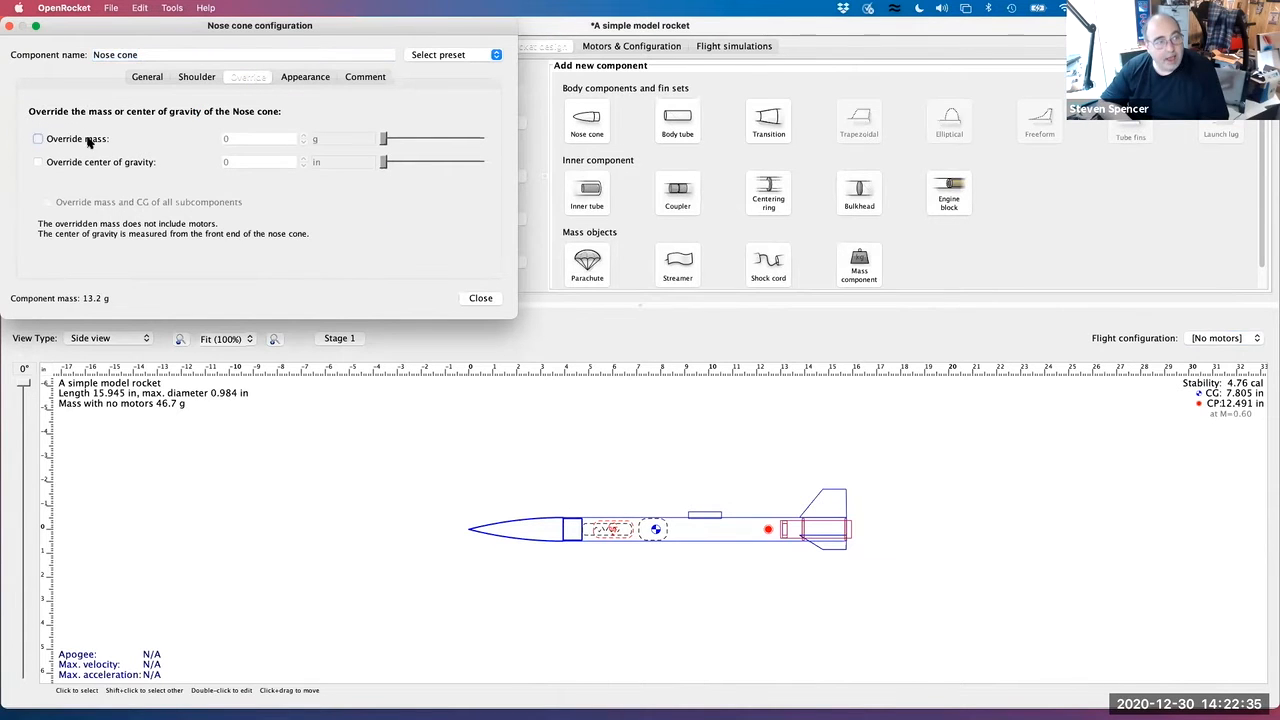
pyautogui.click(243, 139)
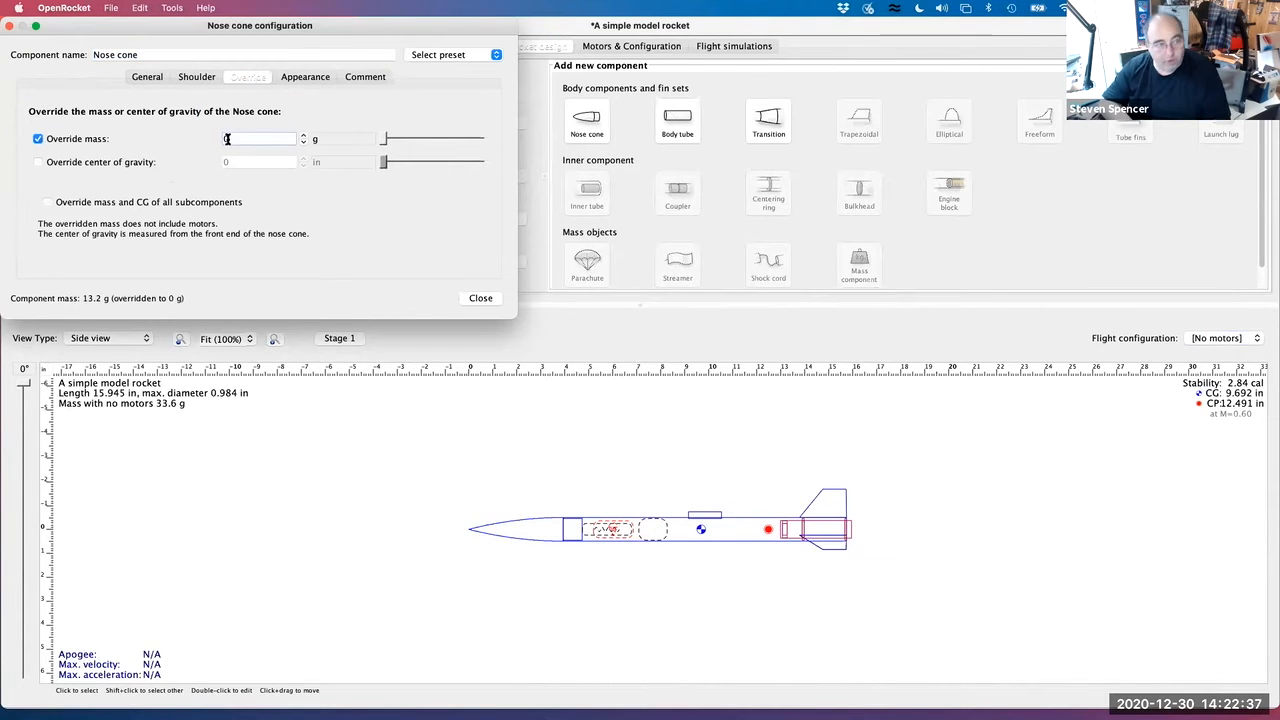
pyautogui.write('20')
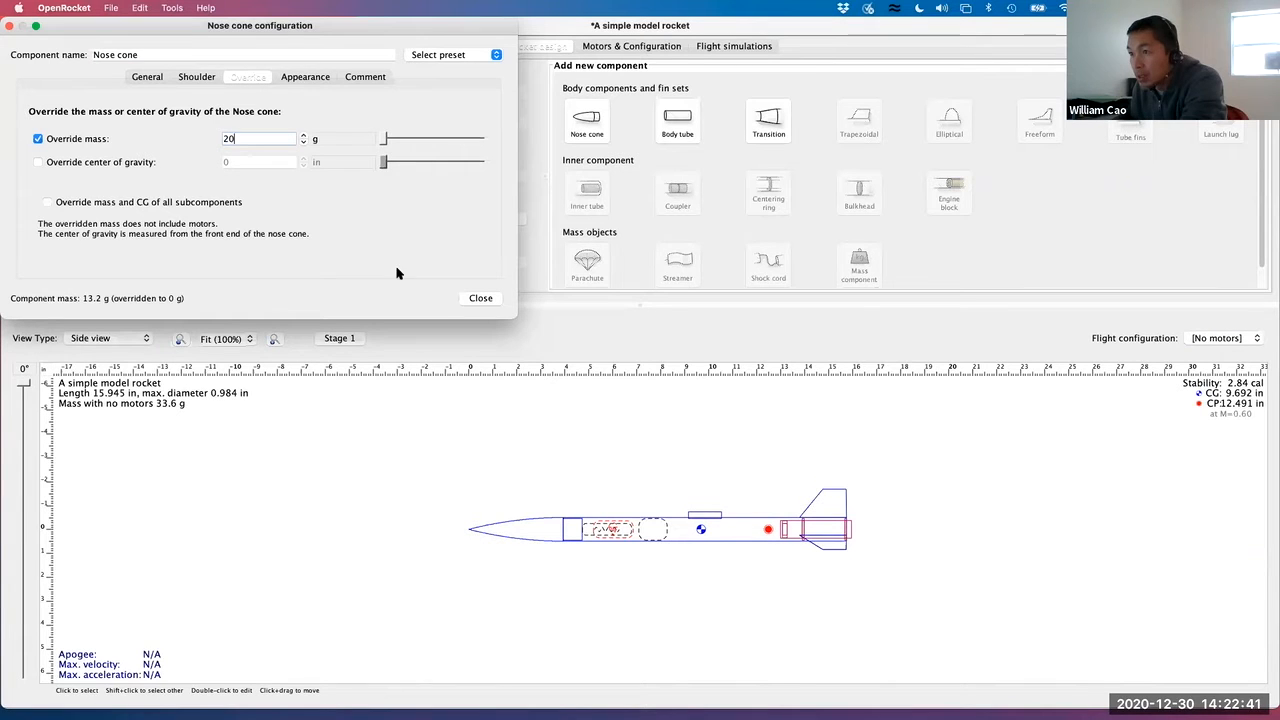
pyautogui.click(480, 298)
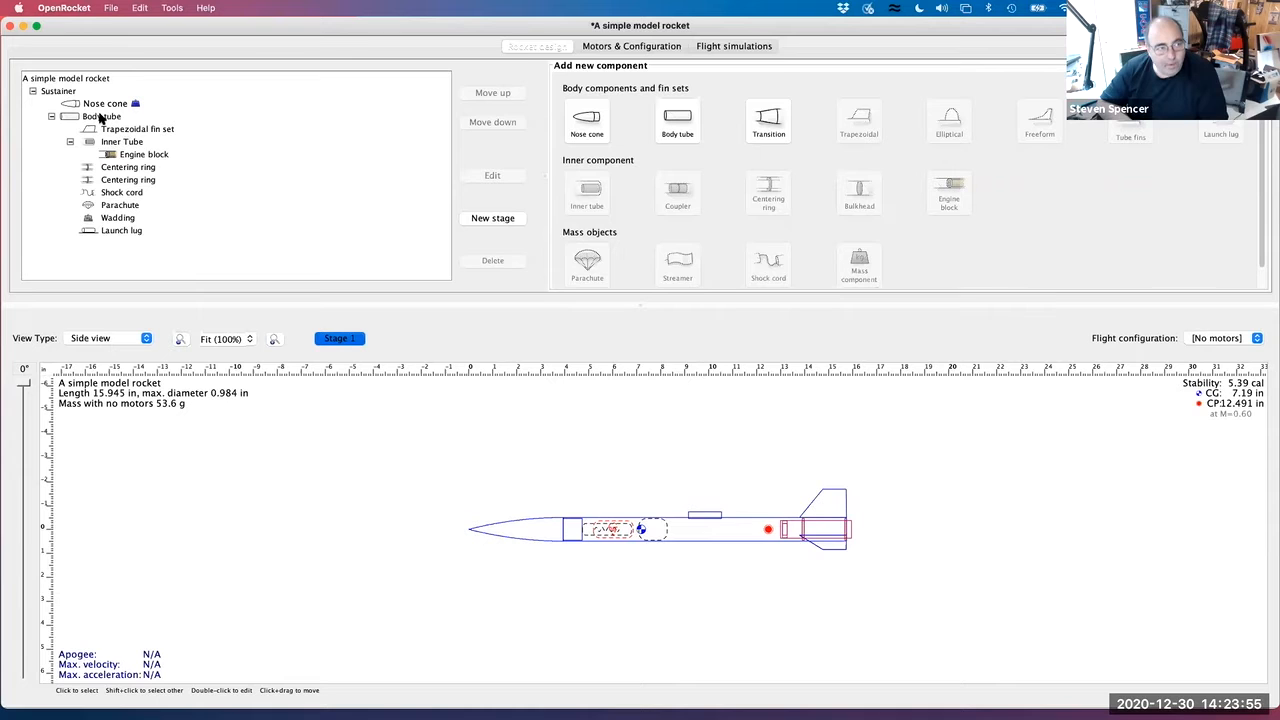
# Define a custom material "jersey City Special" with density 1.68 g/cm³ for the trapezoidal fin set and add it to the material database
pyautogui.doubleClick(131, 130)
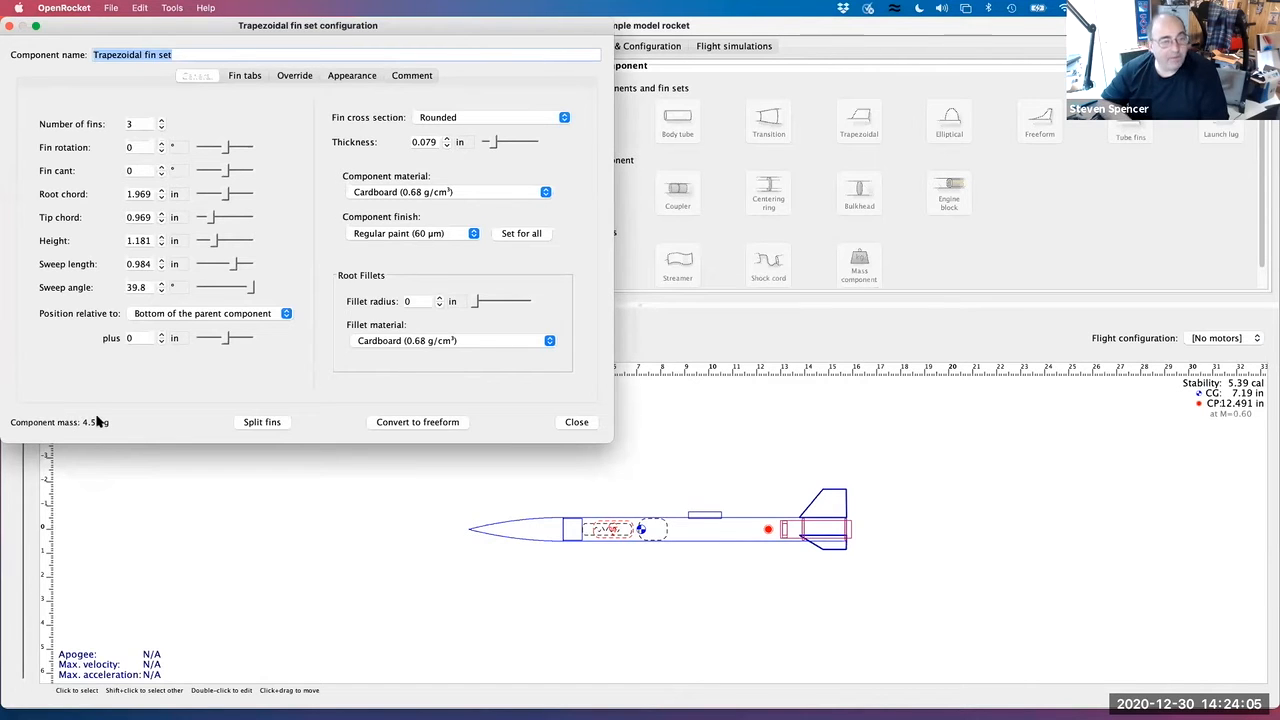
pyautogui.click(452, 195)
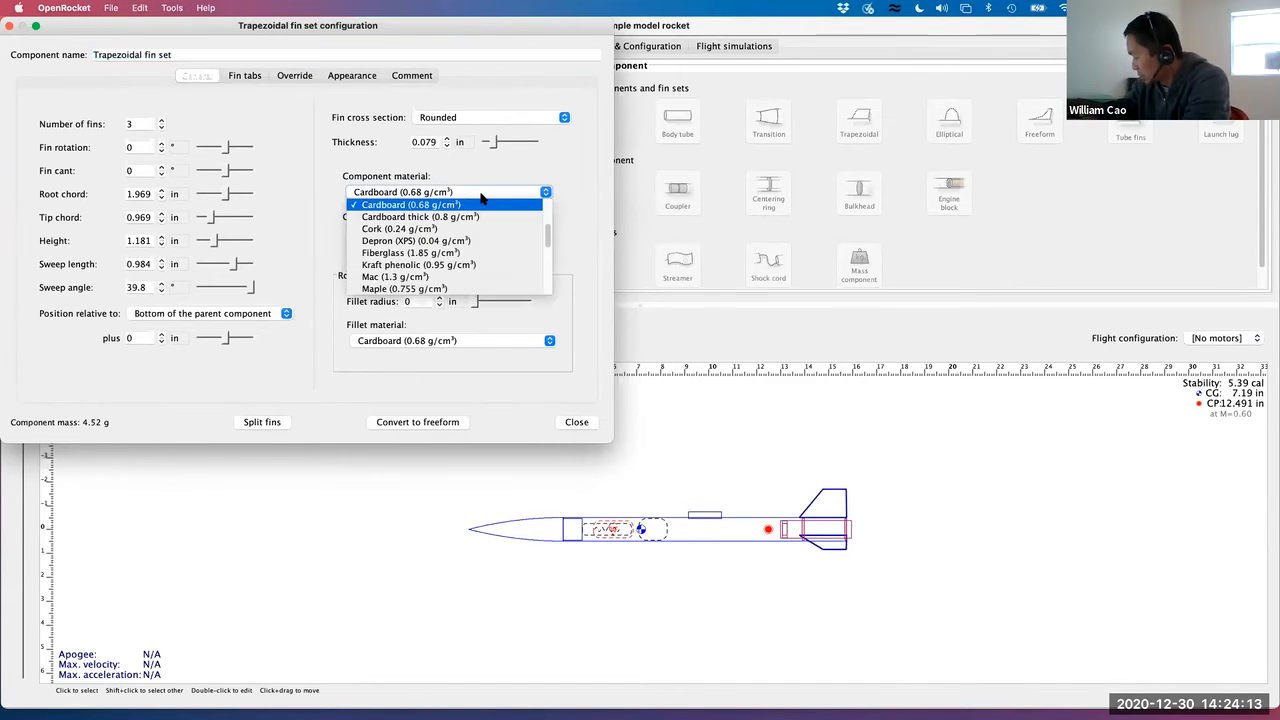
pyautogui.moveTo(548, 224); pyautogui.dragTo(540, 304)
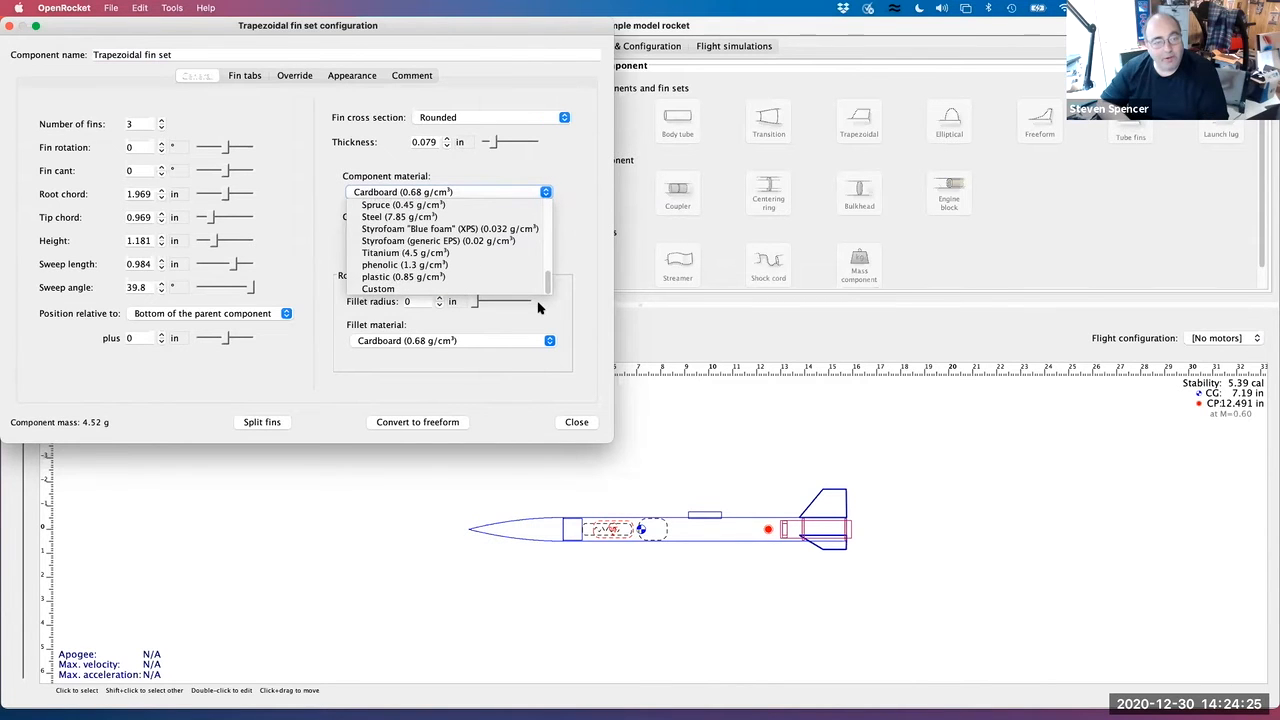
pyautogui.click(379, 289)
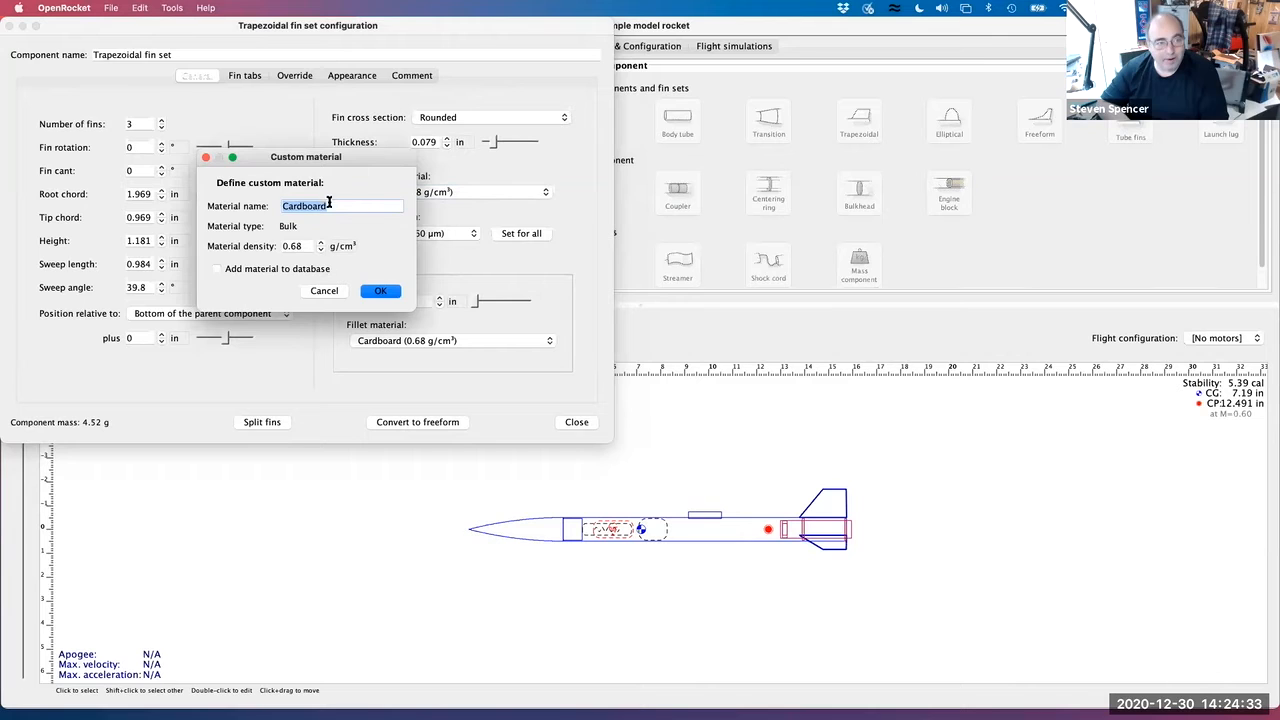
pyautogui.write('jer')
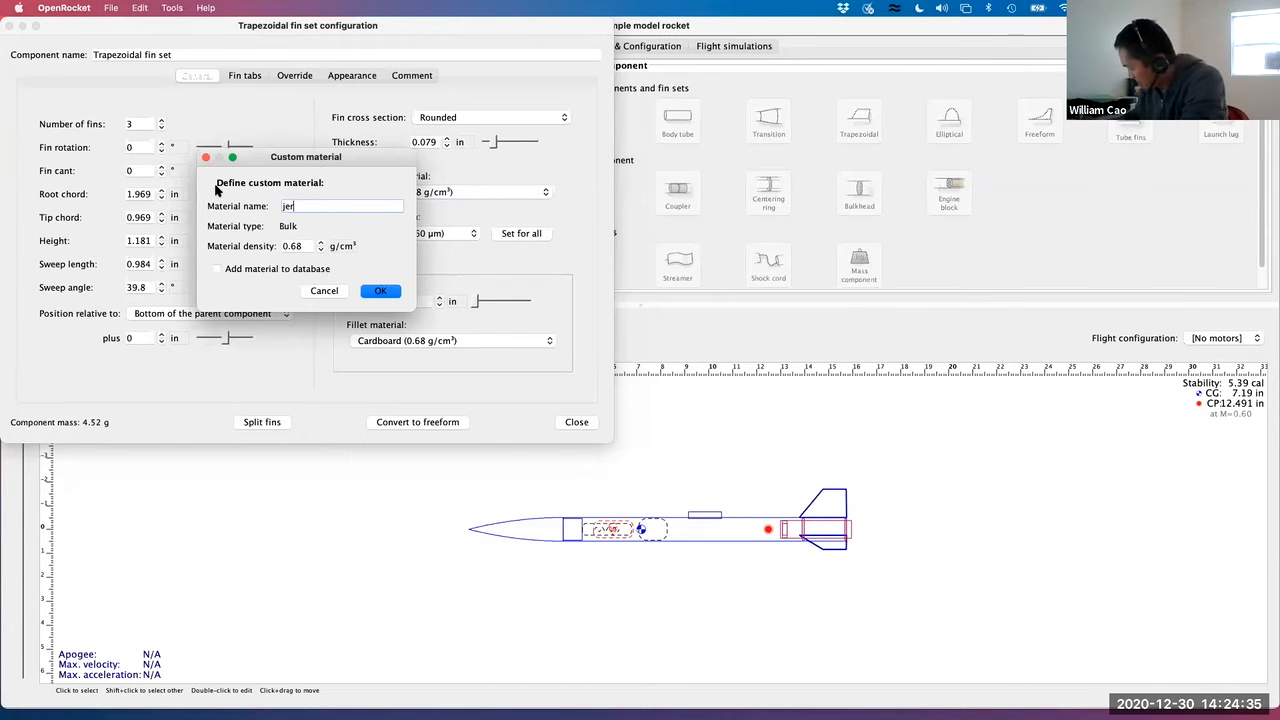
pyautogui.write('sey City Special')
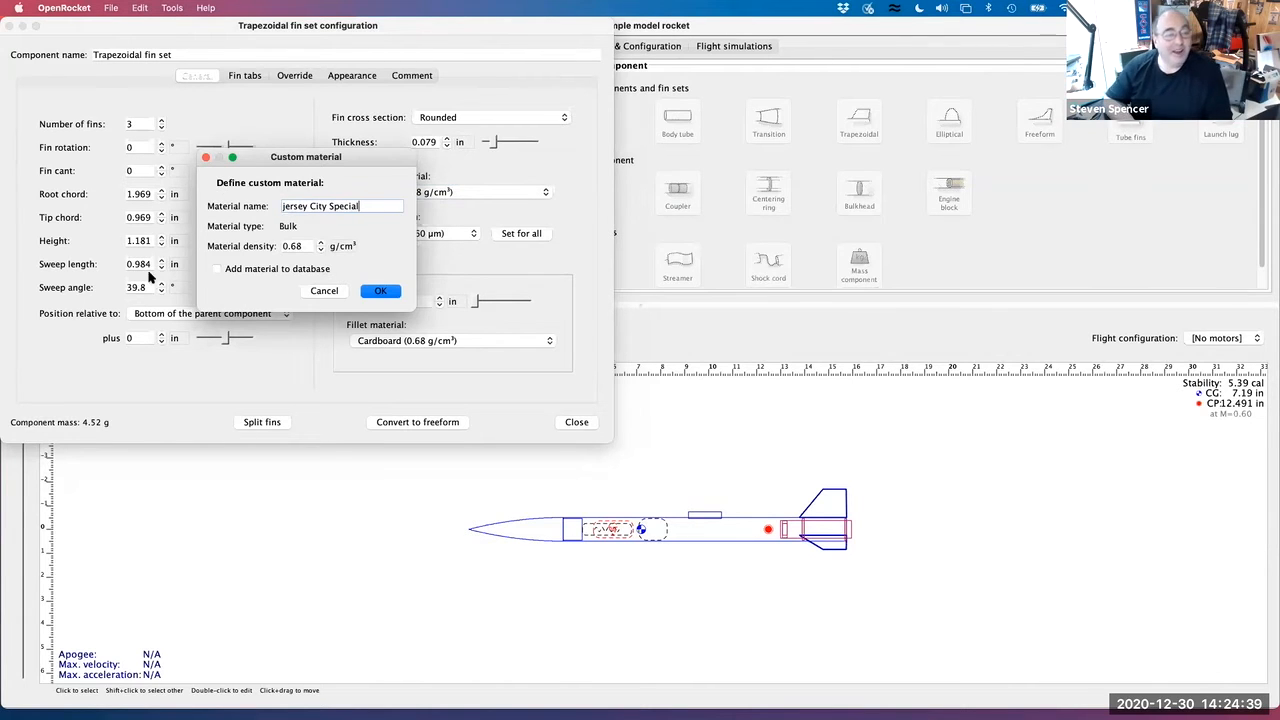
pyautogui.click(320, 242)
pyautogui.click(216, 269)
pyautogui.click(381, 291)
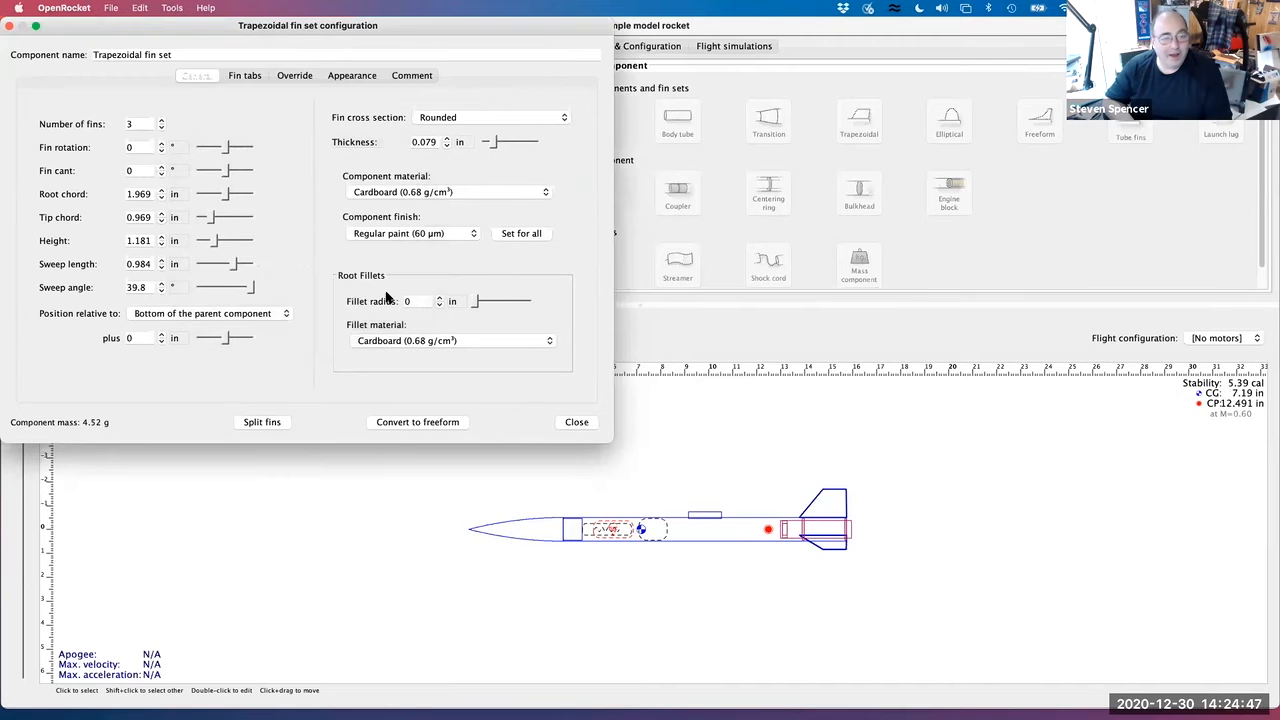
# Change the trapezoidal fin set's material to Pine (0.53 g/cm³), view its mass override options and close the configuration
pyautogui.click(548, 192)
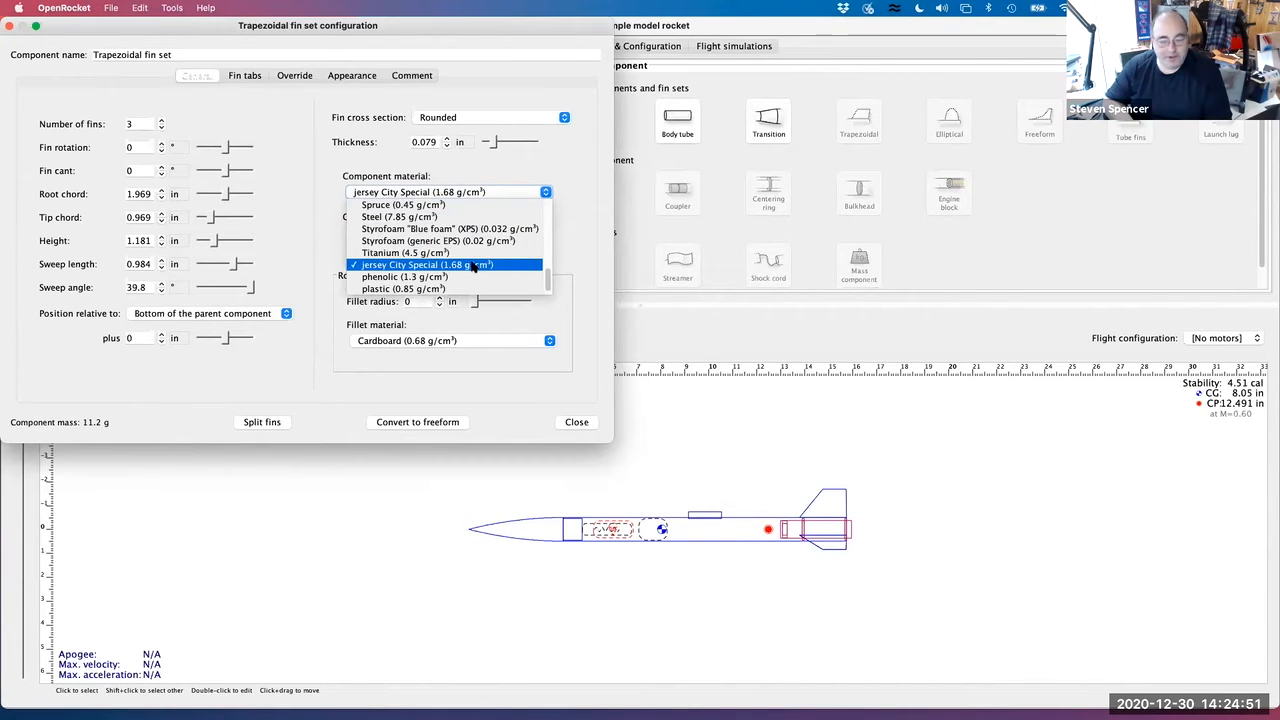
pyautogui.moveTo(550, 270)
pyautogui.mouseDown()
pyautogui.moveTo(558, 180)
pyautogui.moveTo(548, 254)
pyautogui.mouseUp()
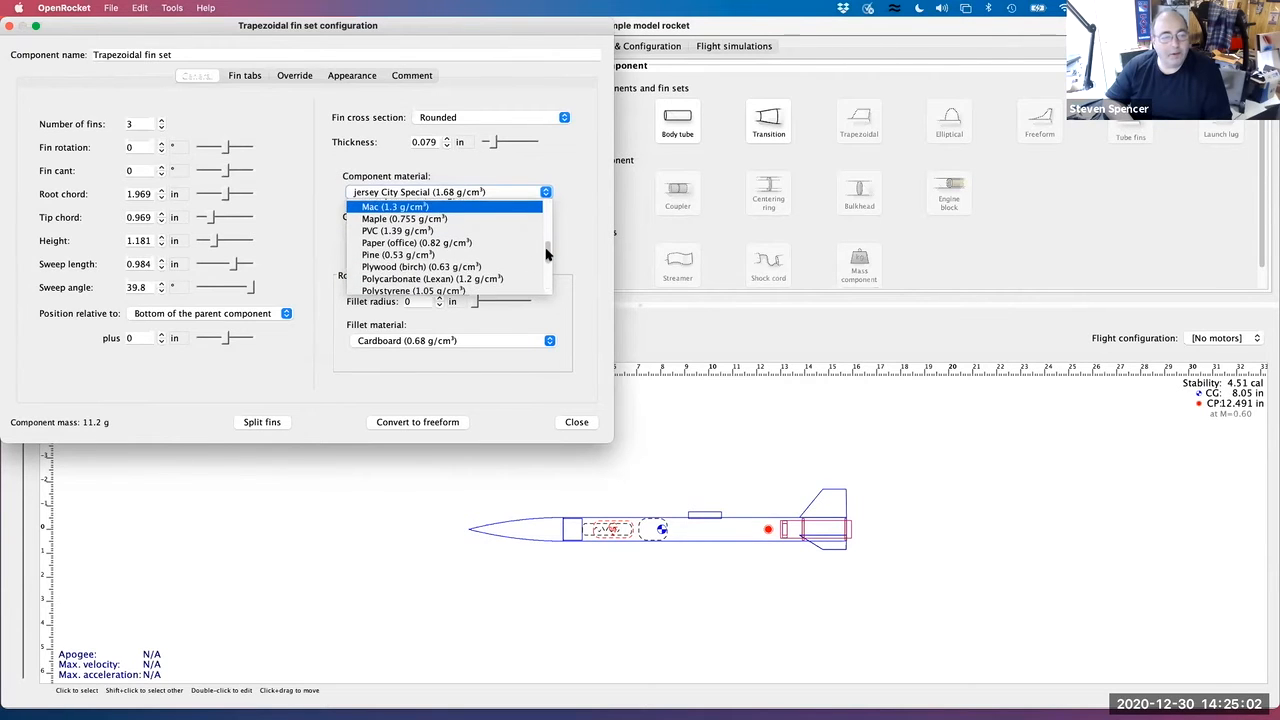
pyautogui.click(443, 256)
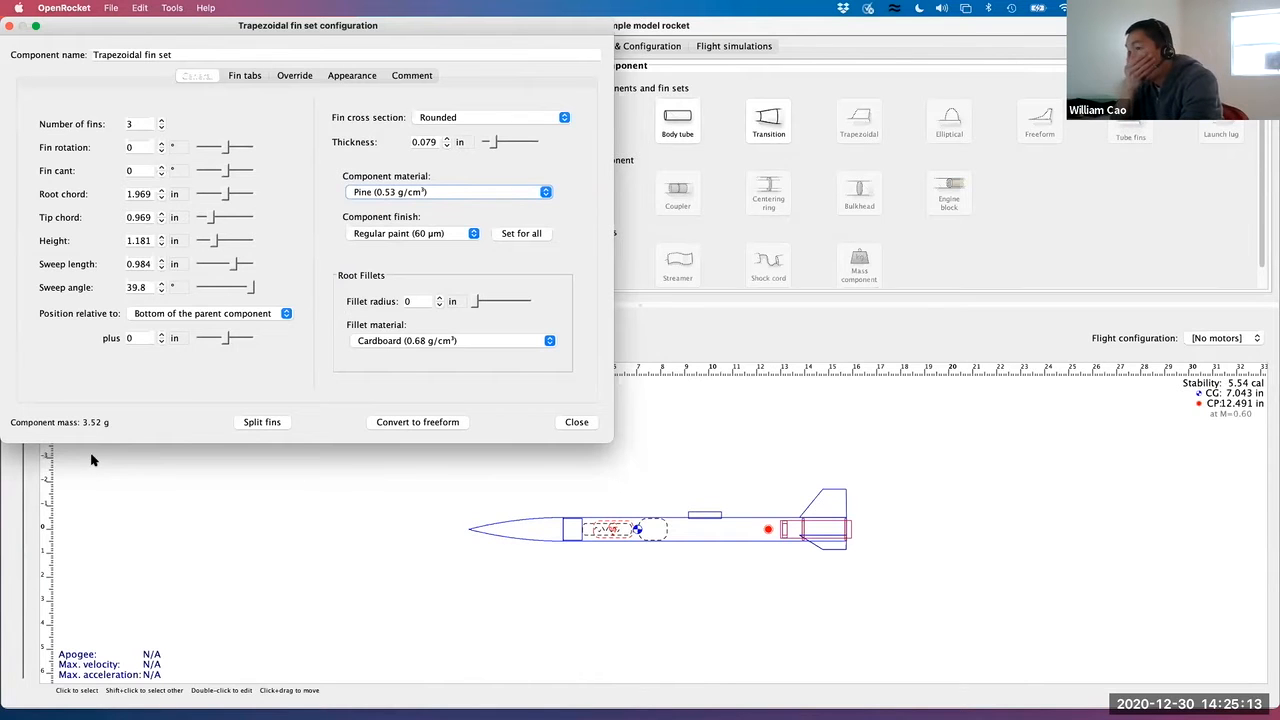
pyautogui.click(296, 76)
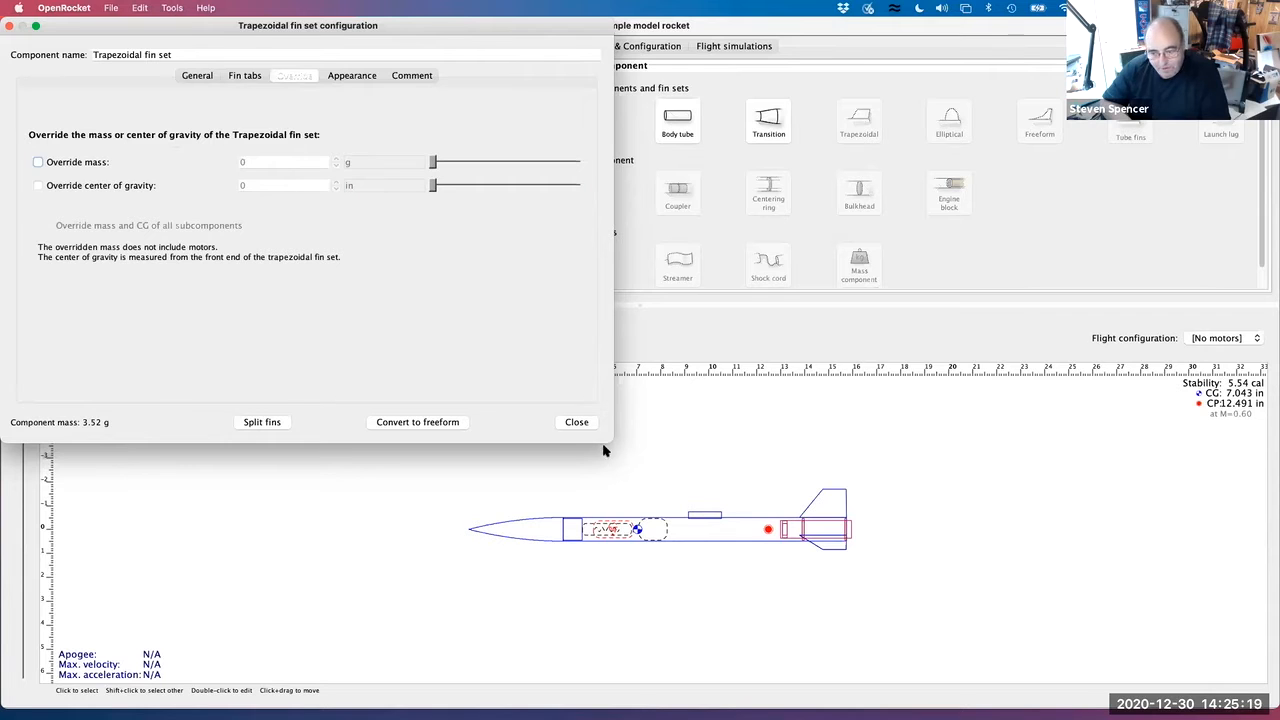
pyautogui.click(577, 422)
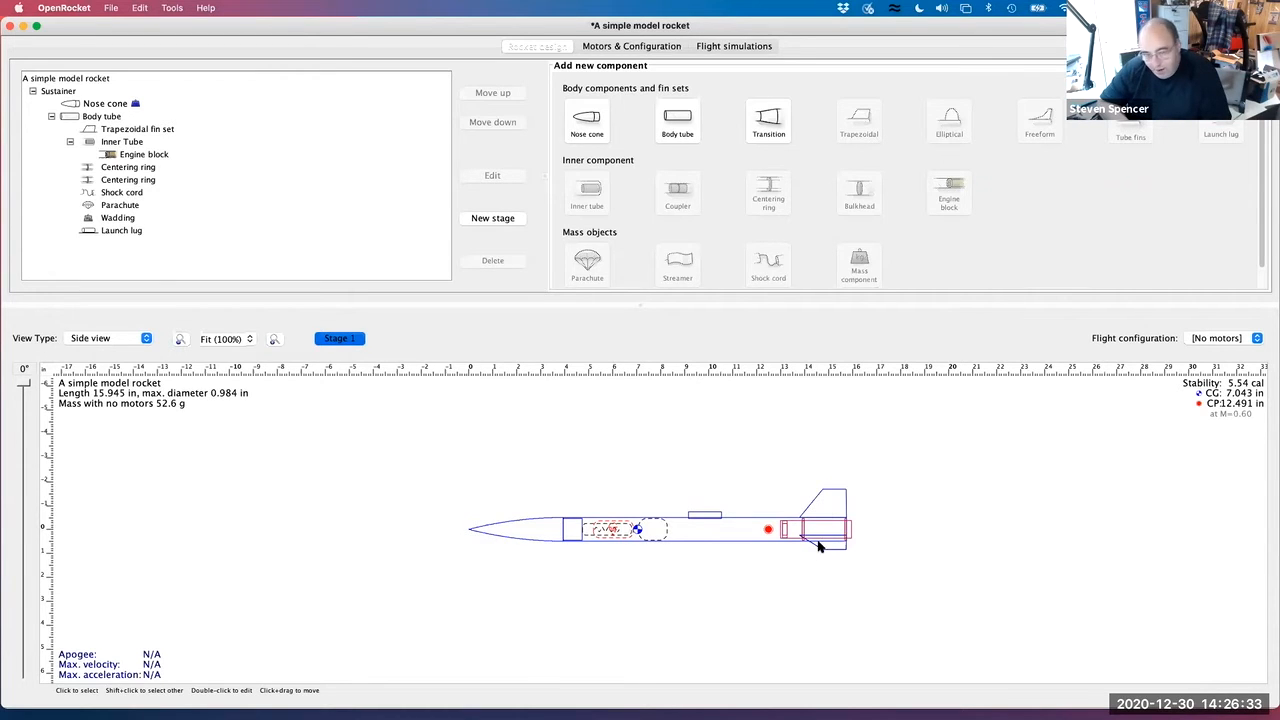
# Review the parachute's canopy, shroud line and deployment settings, and close its configuration
pyautogui.click(113, 208)
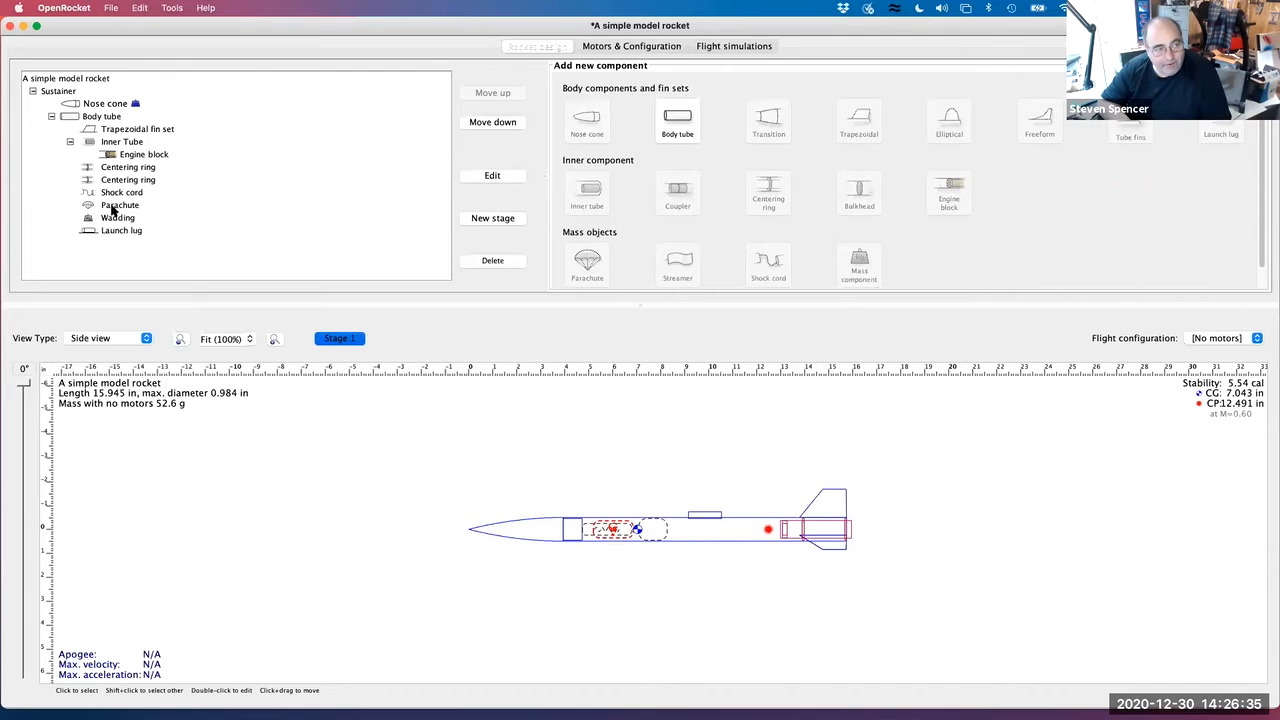
pyautogui.doubleClick(113, 206)
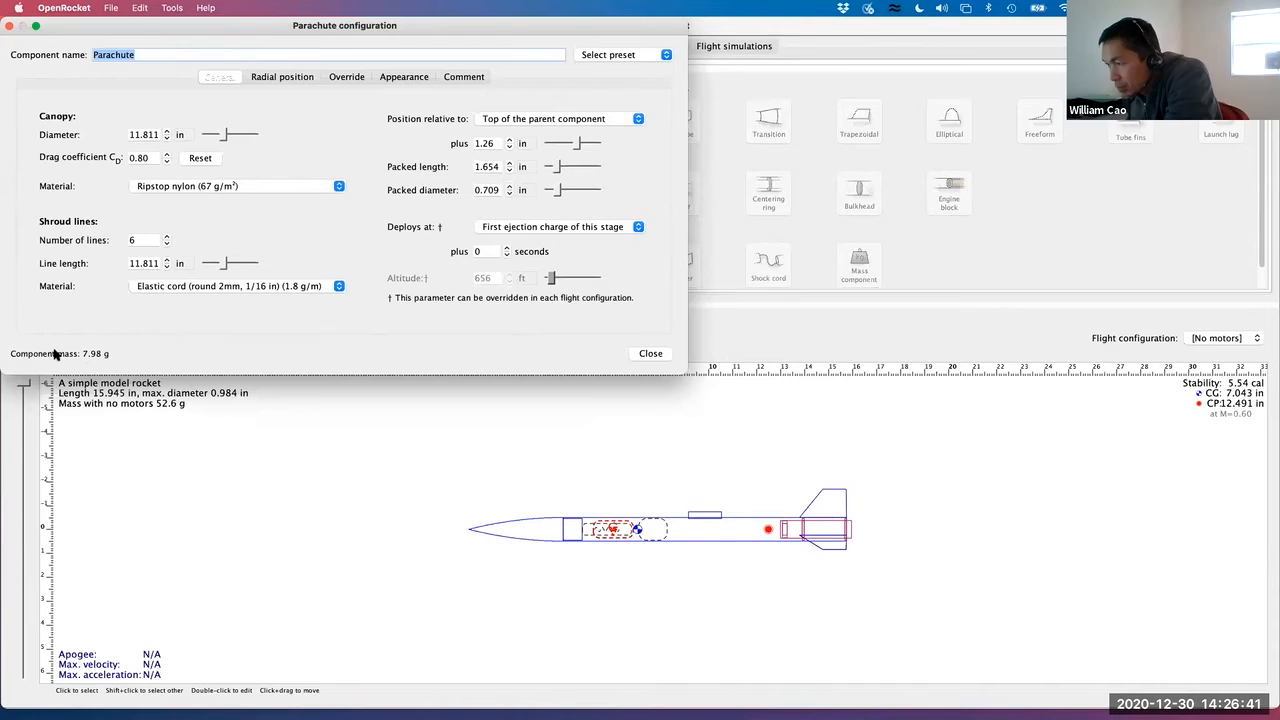
pyautogui.click(650, 355)
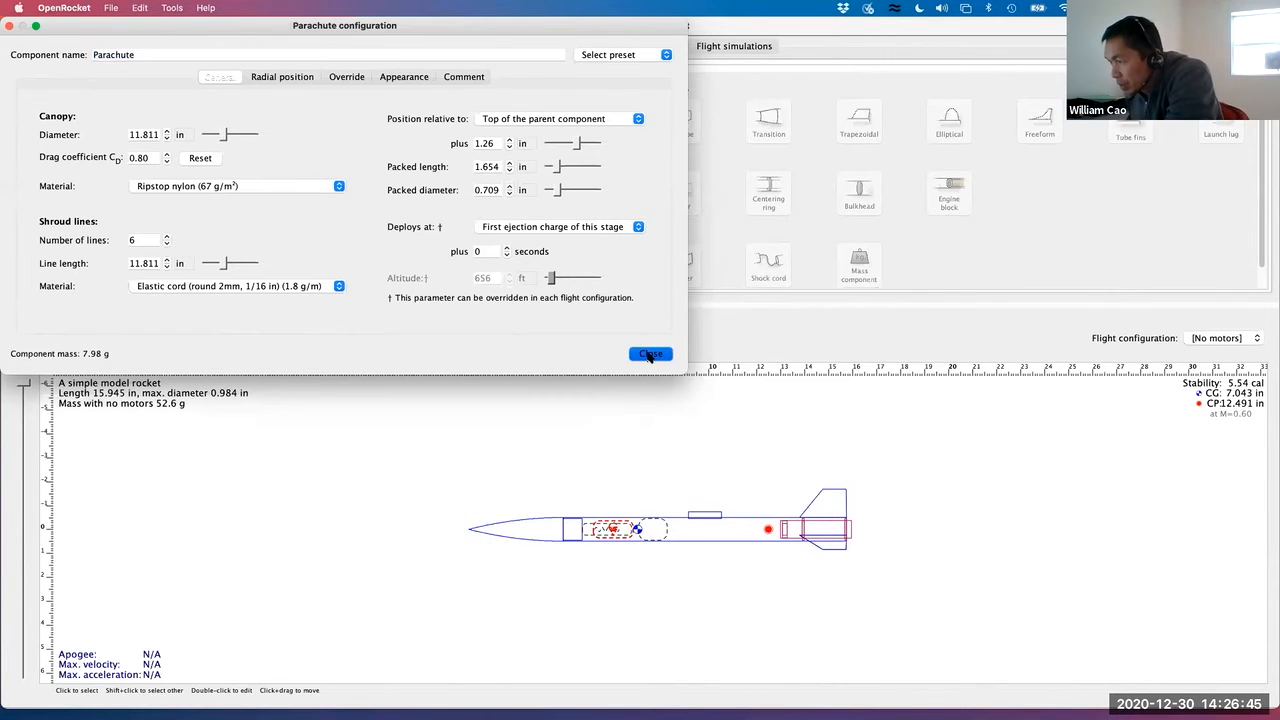
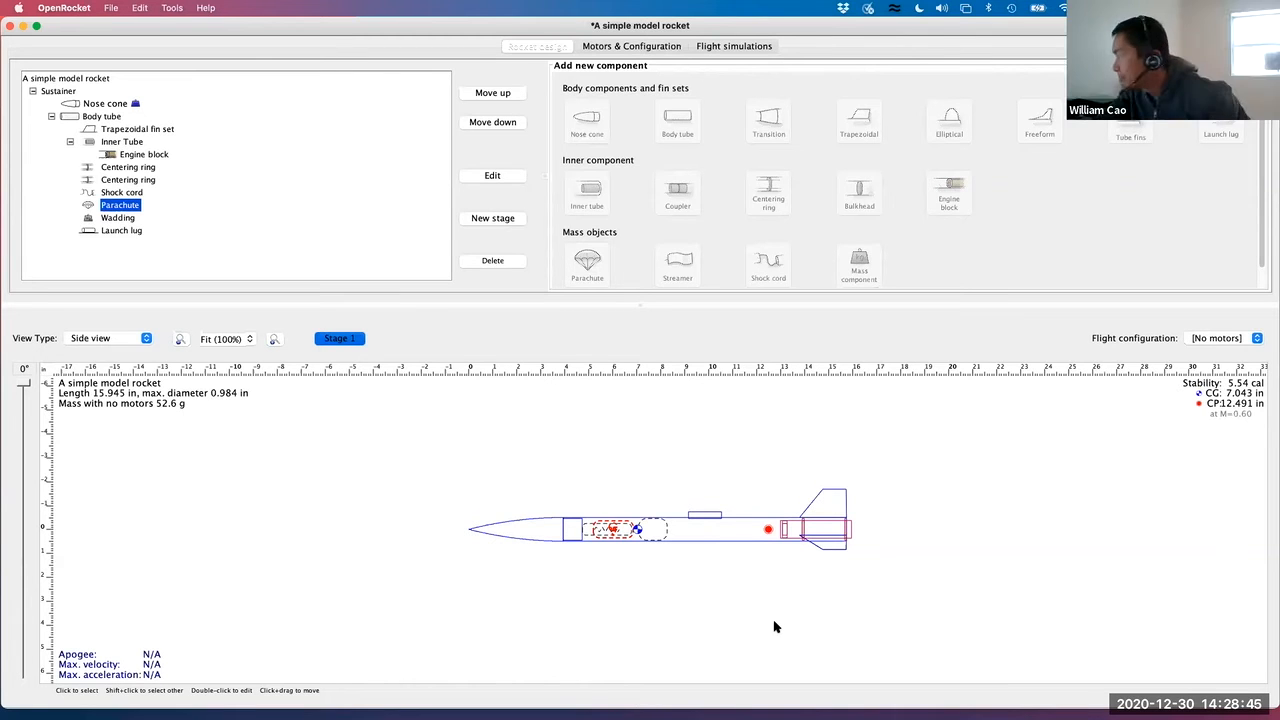
# Create a new rocket design and add an ogive nose cone with its material set to plastic (0.85 g/cm³)
pyautogui.click(111, 9)
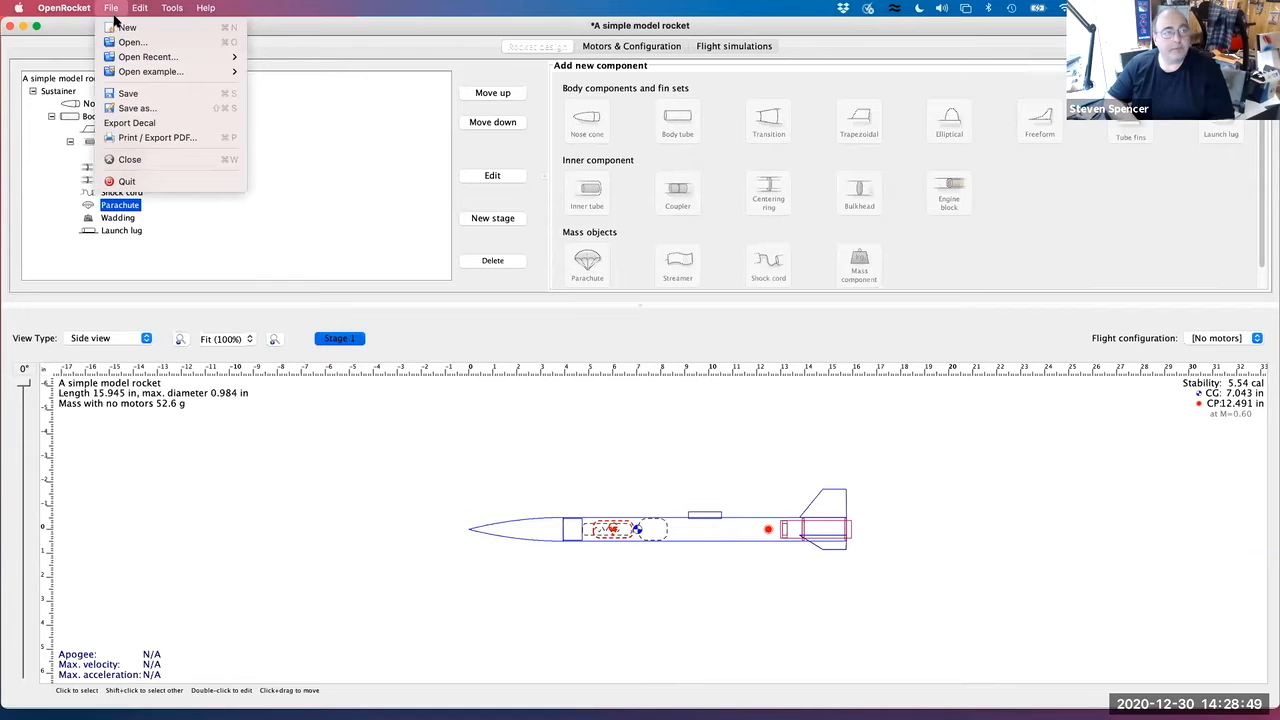
pyautogui.click(115, 27)
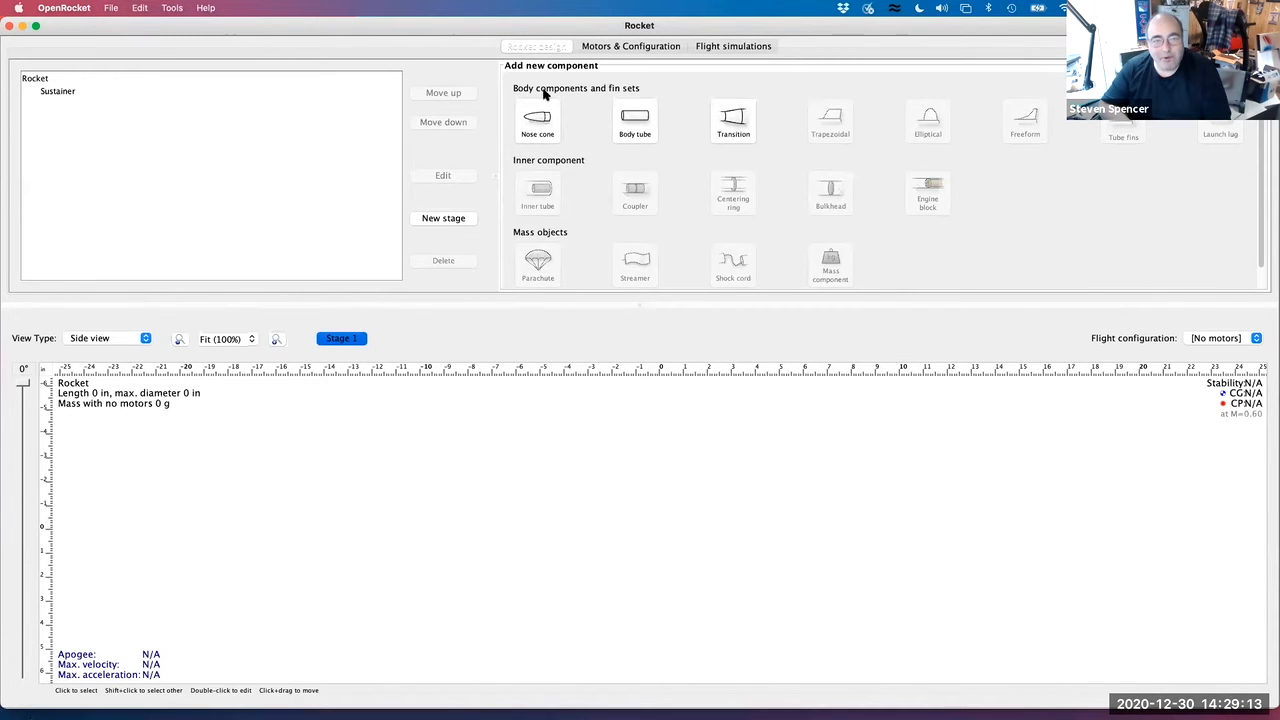
pyautogui.click(536, 119)
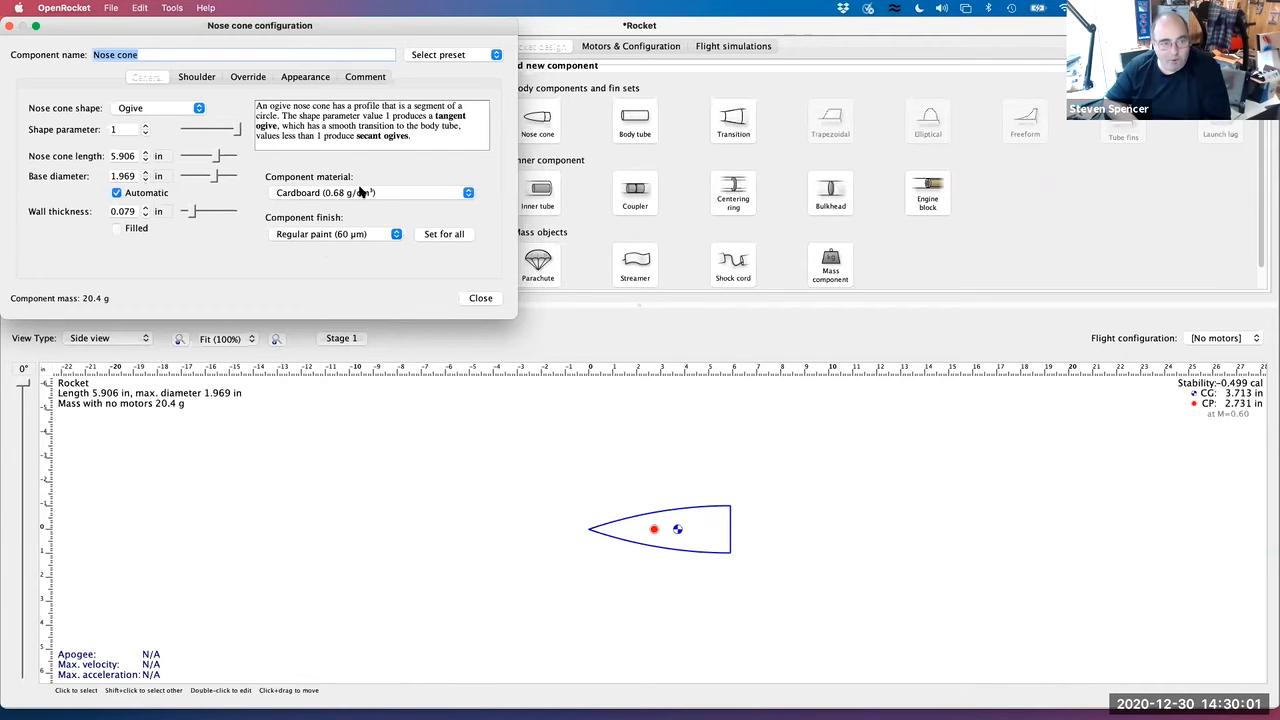
pyautogui.click(381, 194)
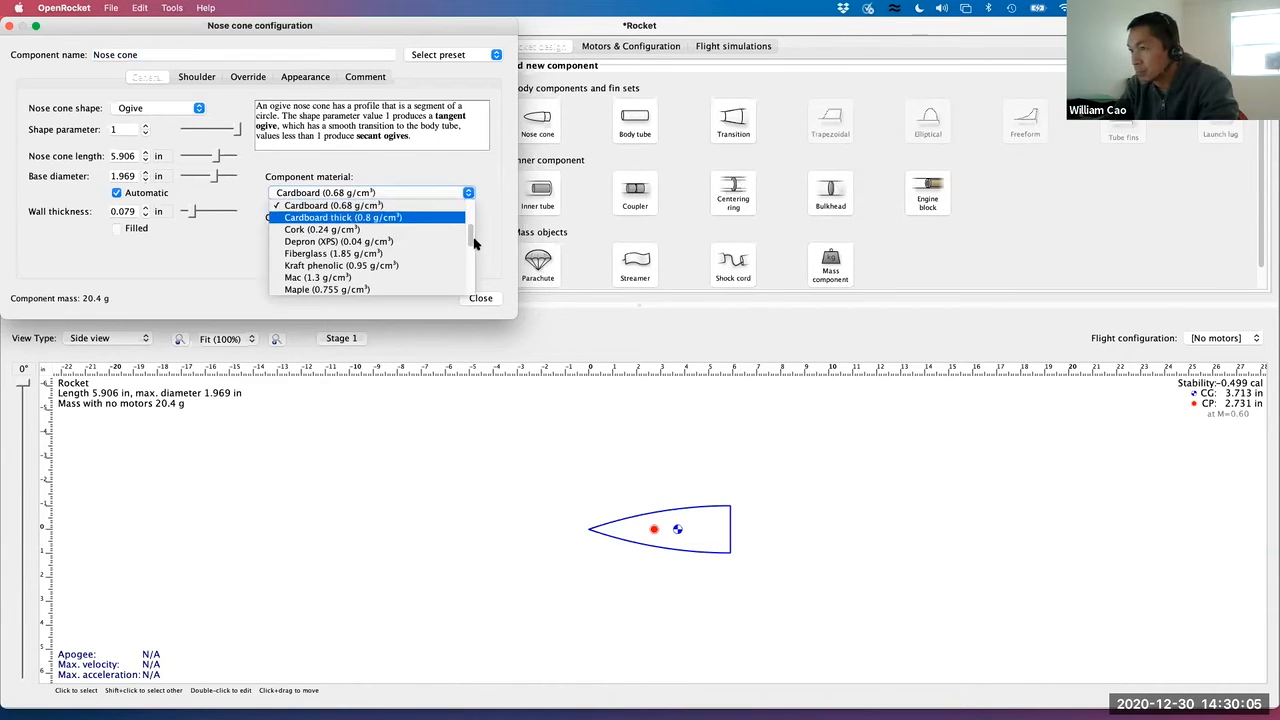
pyautogui.scroll(-2, 466, 248)
pyautogui.moveTo(466, 248); pyautogui.dragTo(465, 294)
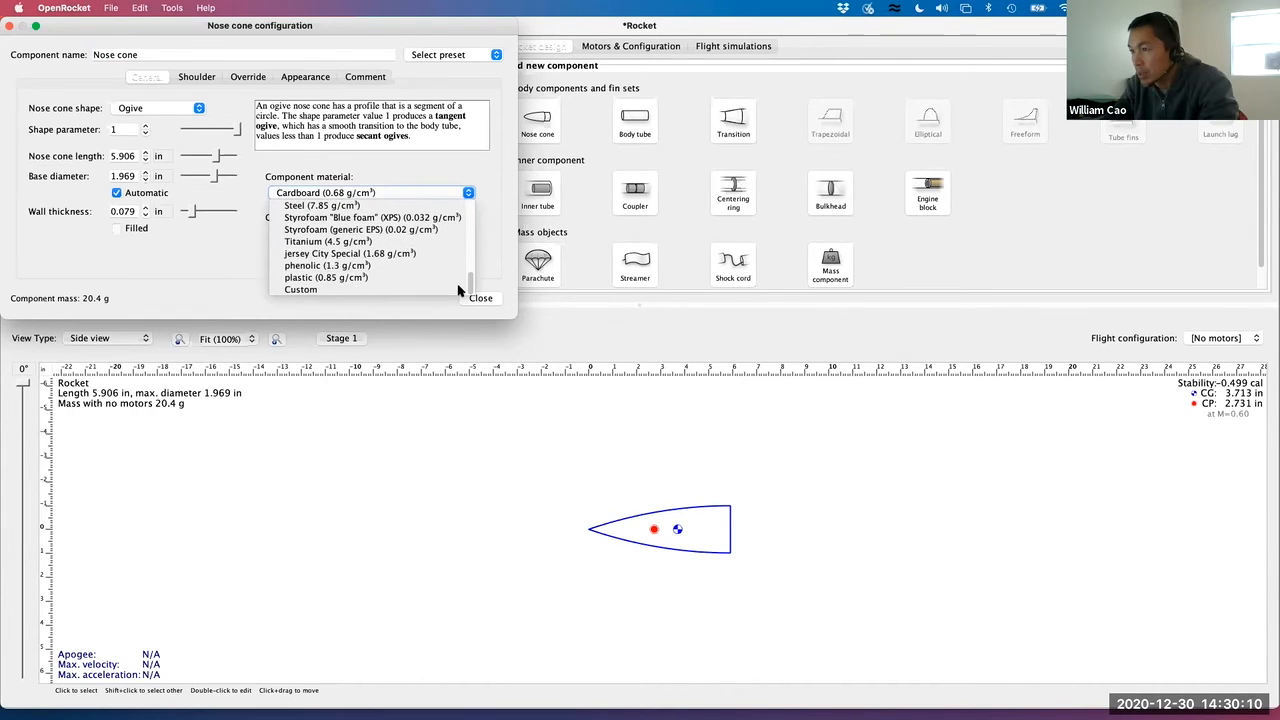
pyautogui.click(349, 279)
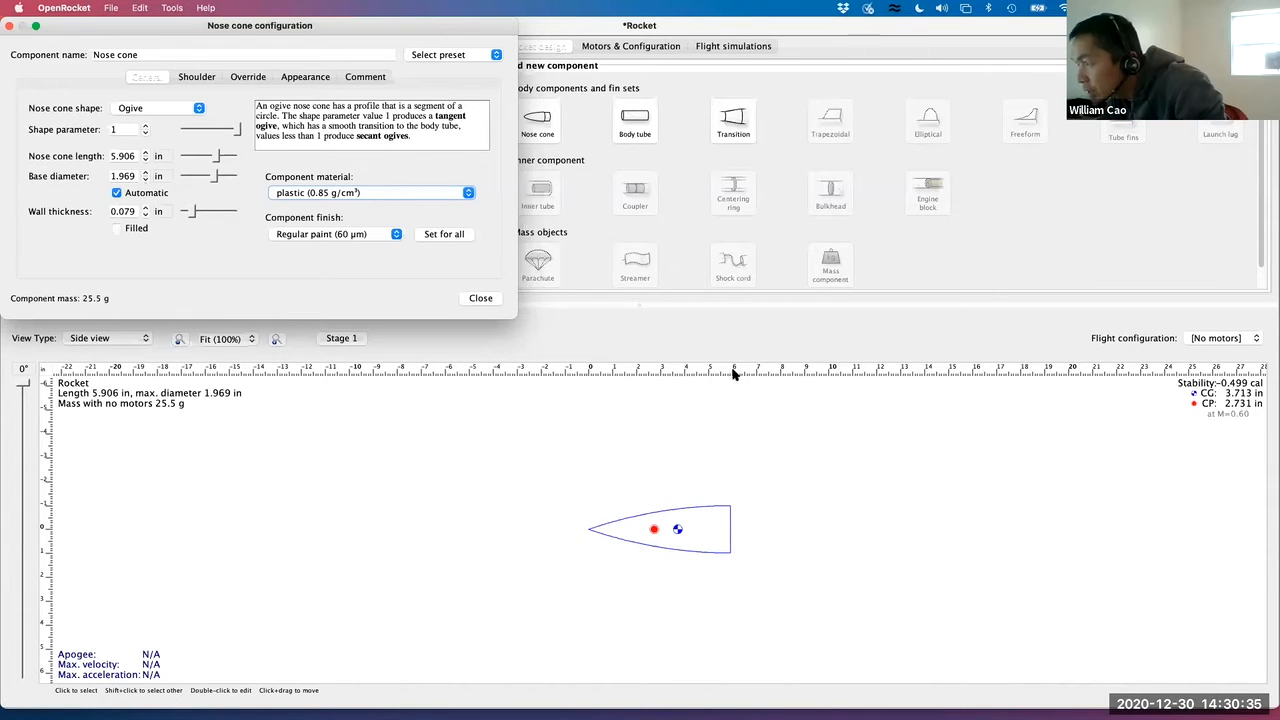
# Set the design view's zoom to 150% and close the nose cone configuration
pyautogui.click(251, 339)
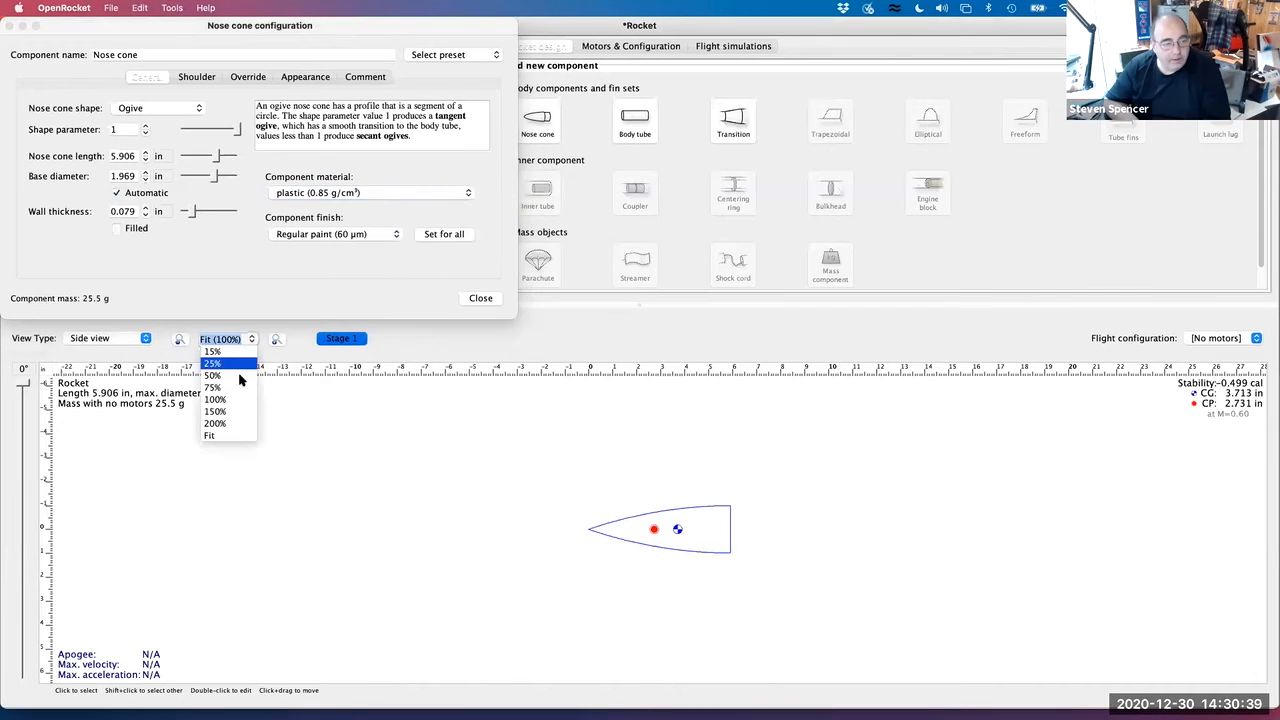
pyautogui.click(240, 410)
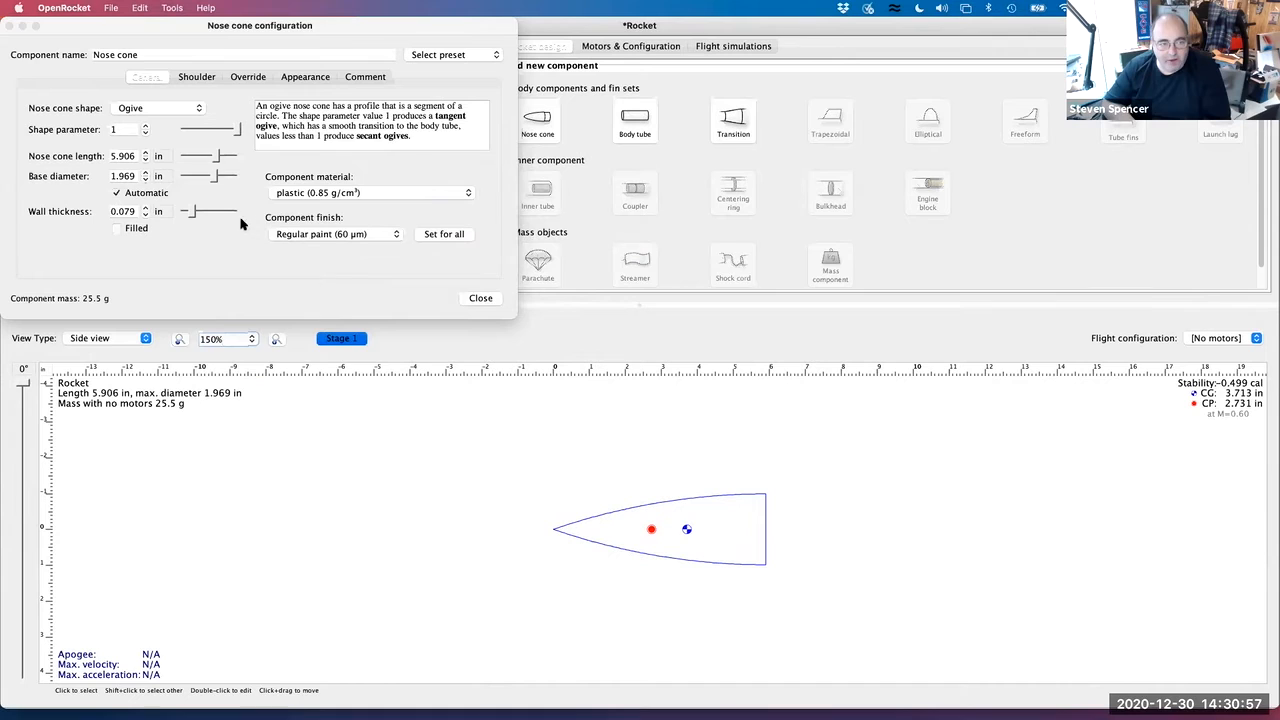
pyautogui.click(477, 301)
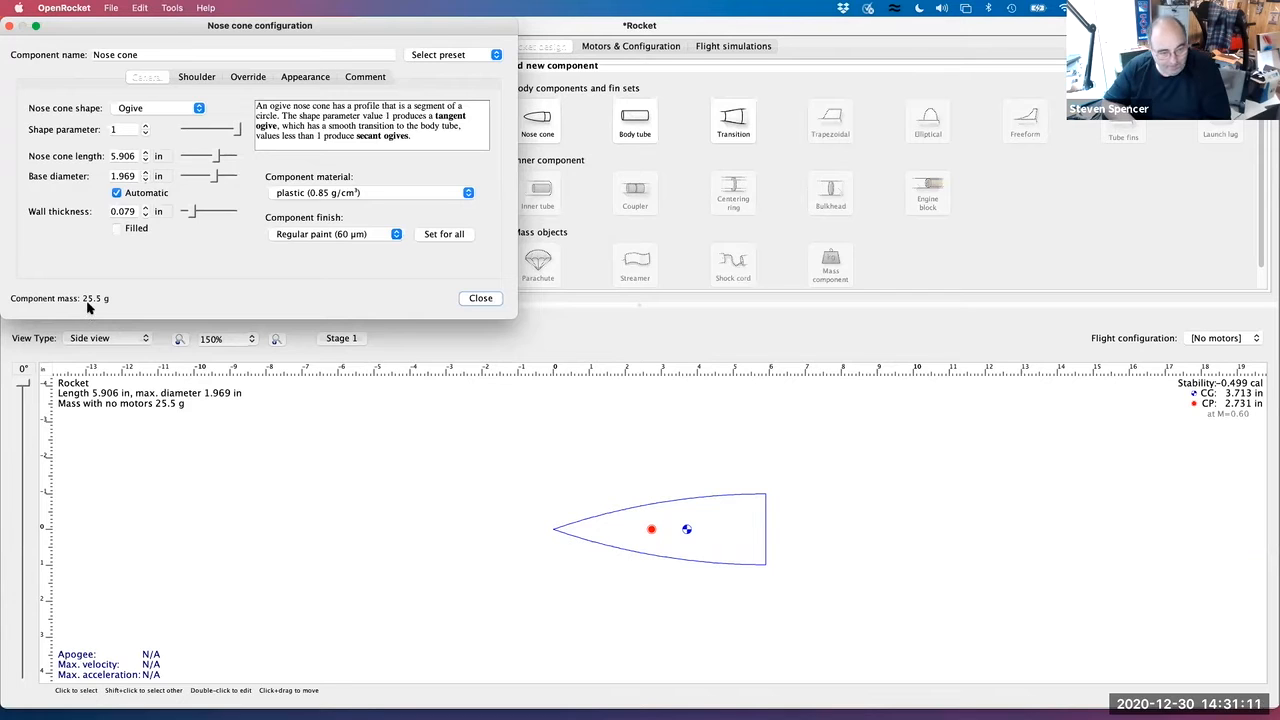
pyautogui.click(477, 300)
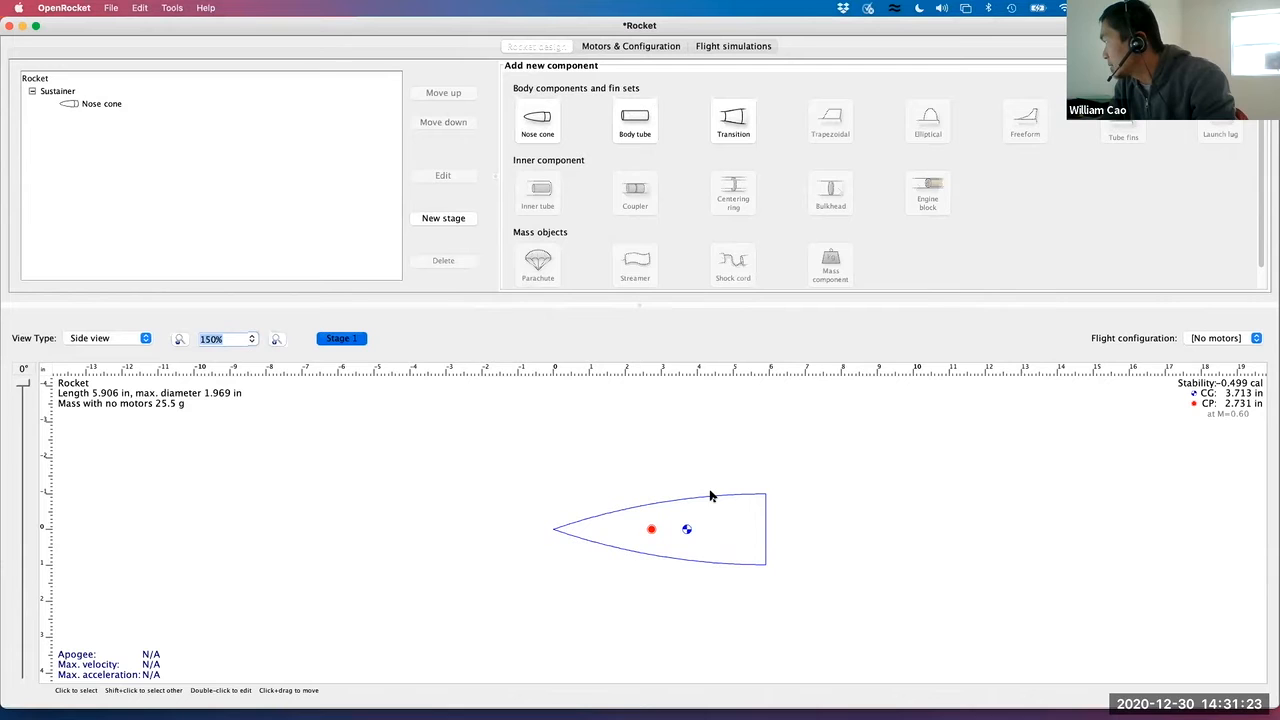
# Add a second nose cone to the sustainer and browse the available component materials
pyautogui.click(537, 125)
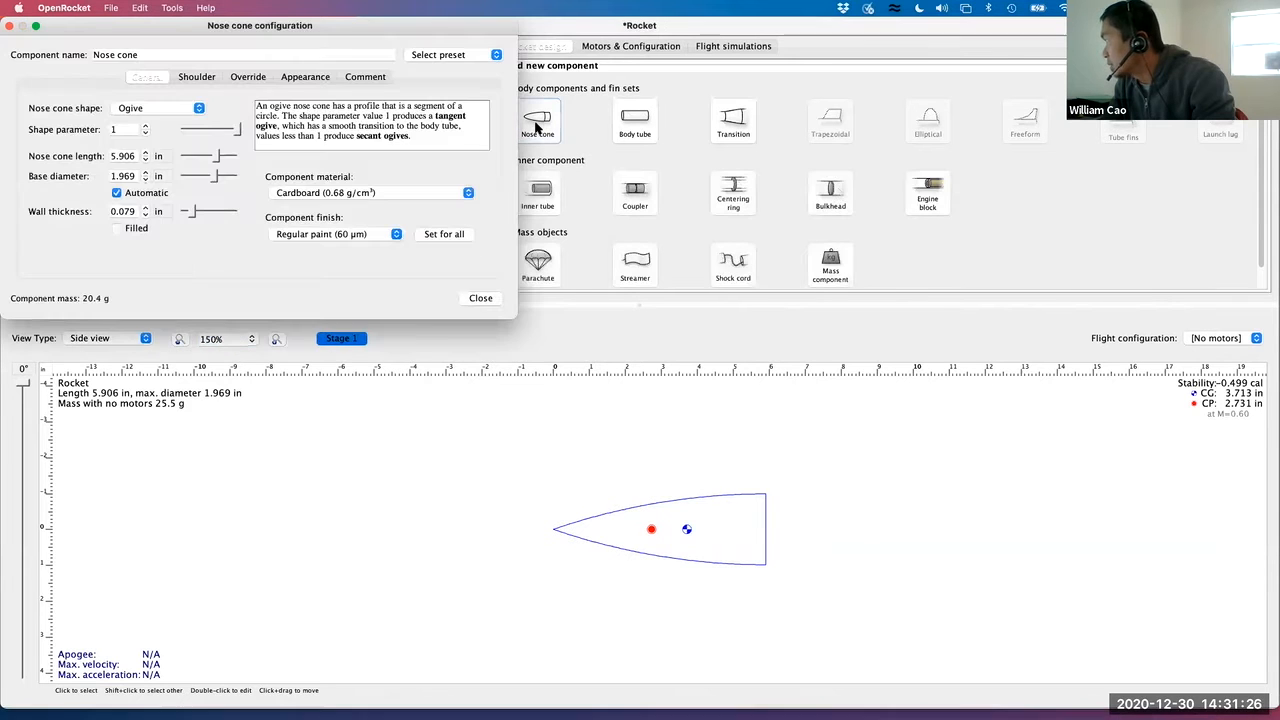
pyautogui.click(427, 196)
pyautogui.scroll(-5, 418, 255)
pyautogui.scroll(-4, 418, 258)
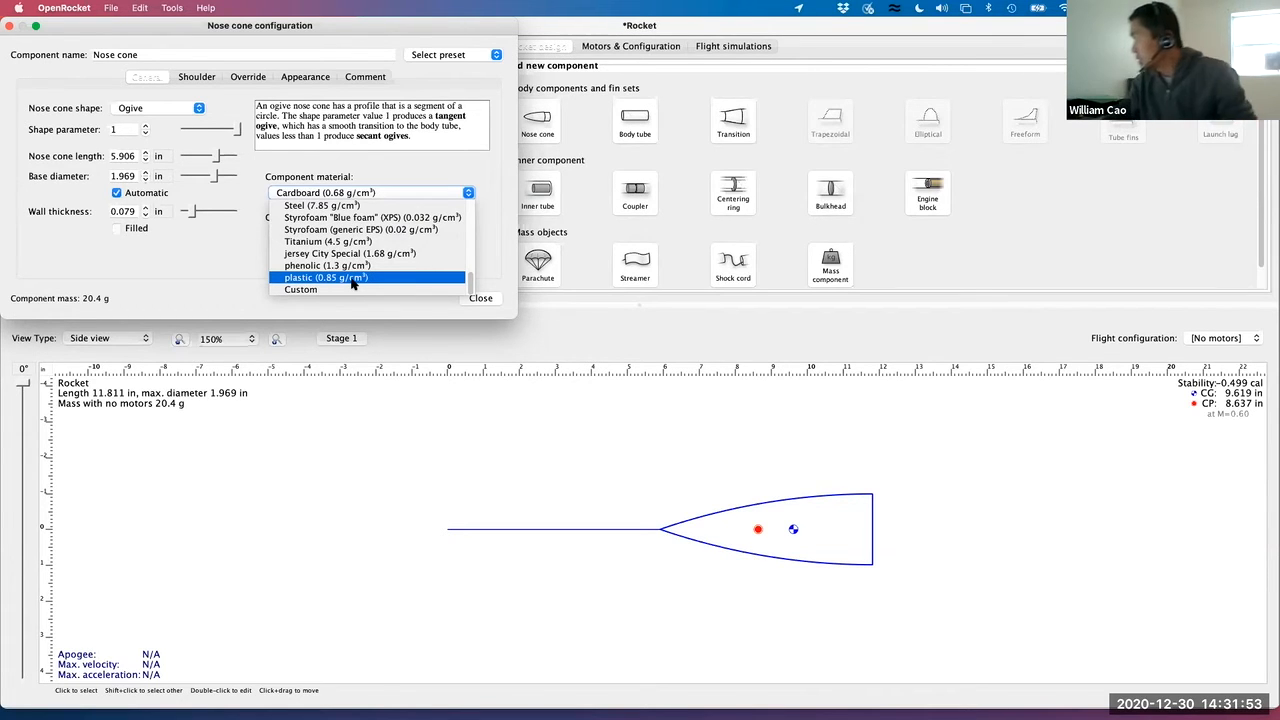
pyautogui.scroll(2, 352, 284)
pyautogui.scroll(2, 352, 284)
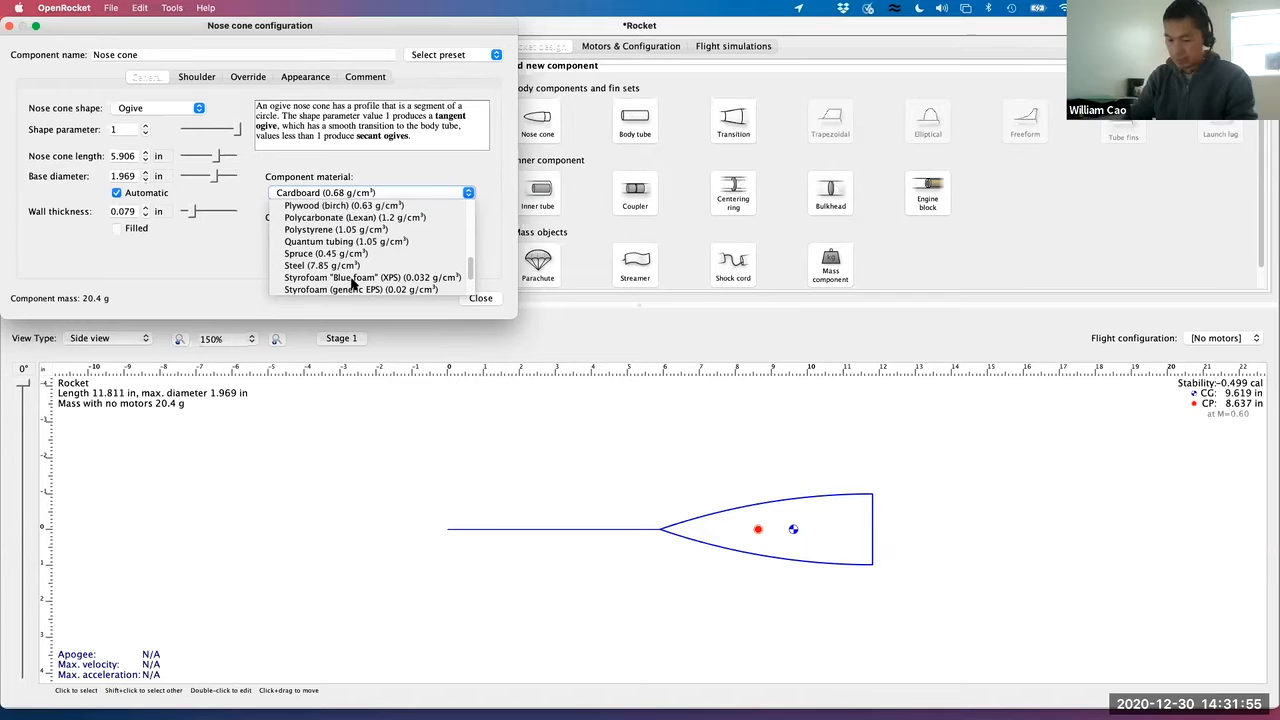
pyautogui.scroll(2, 352, 284)
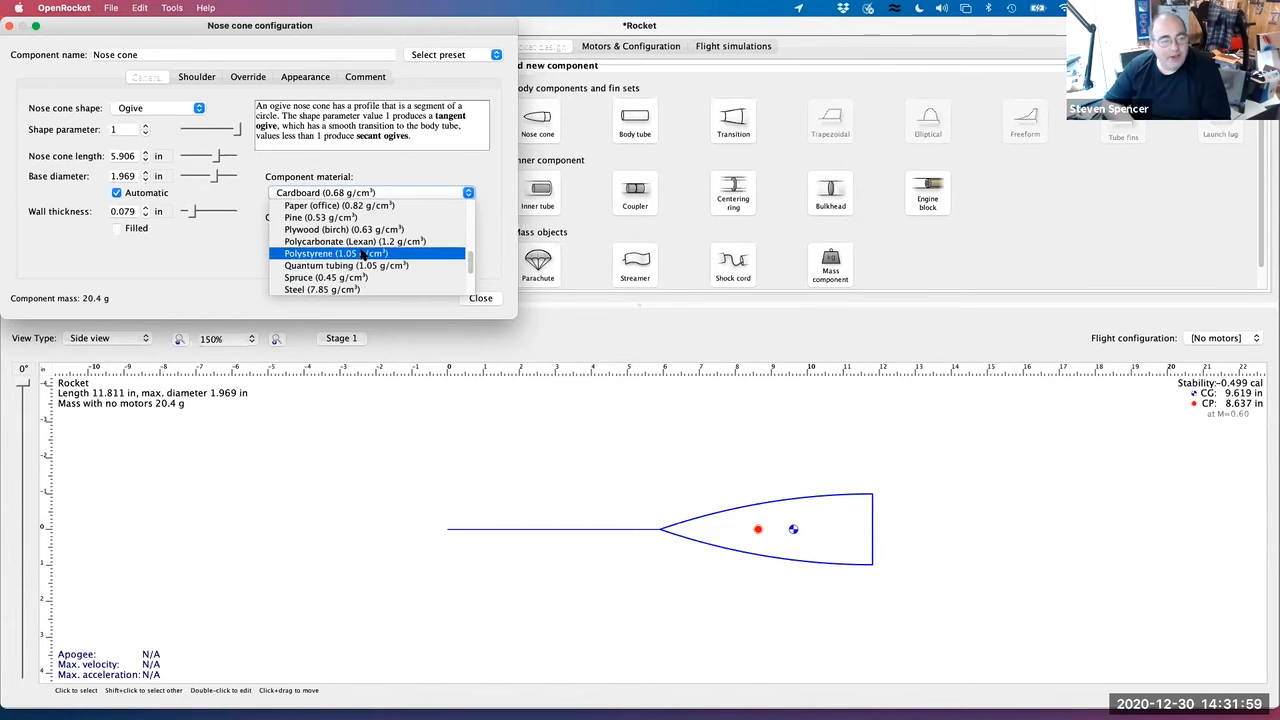
pyautogui.scroll(2, 363, 256)
pyautogui.scroll(2, 363, 256)
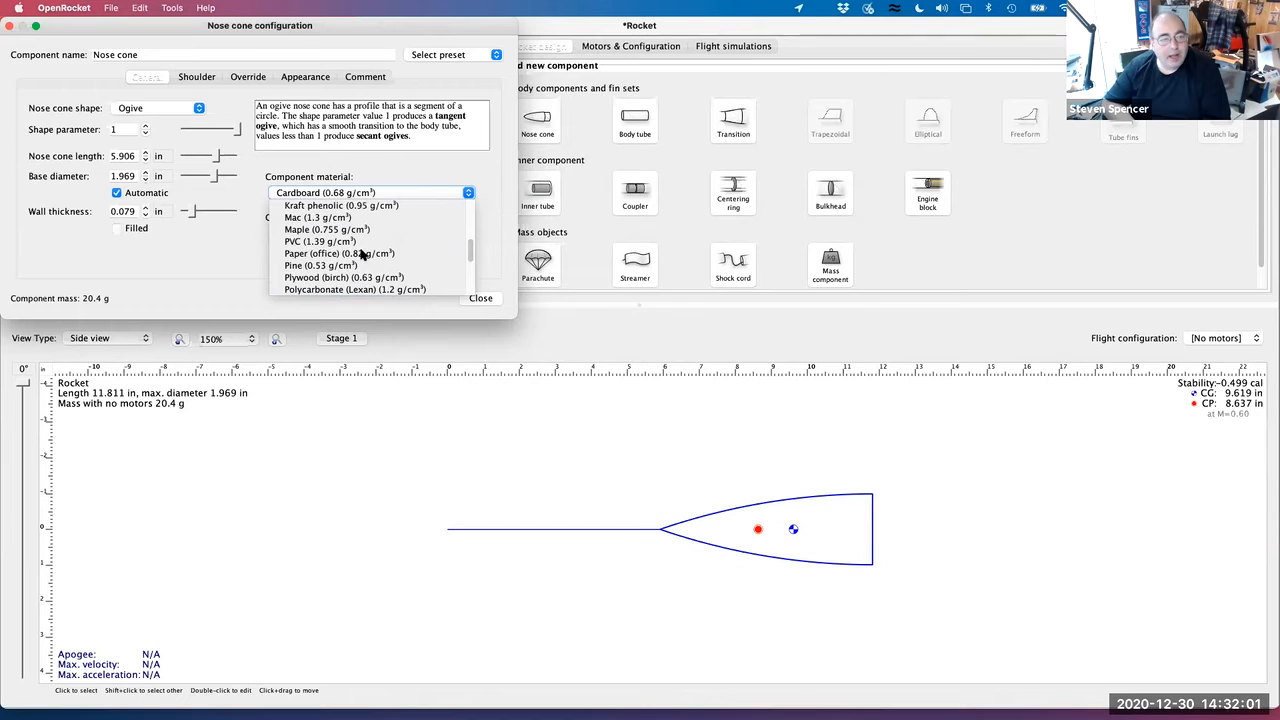
pyautogui.scroll(2, 363, 255)
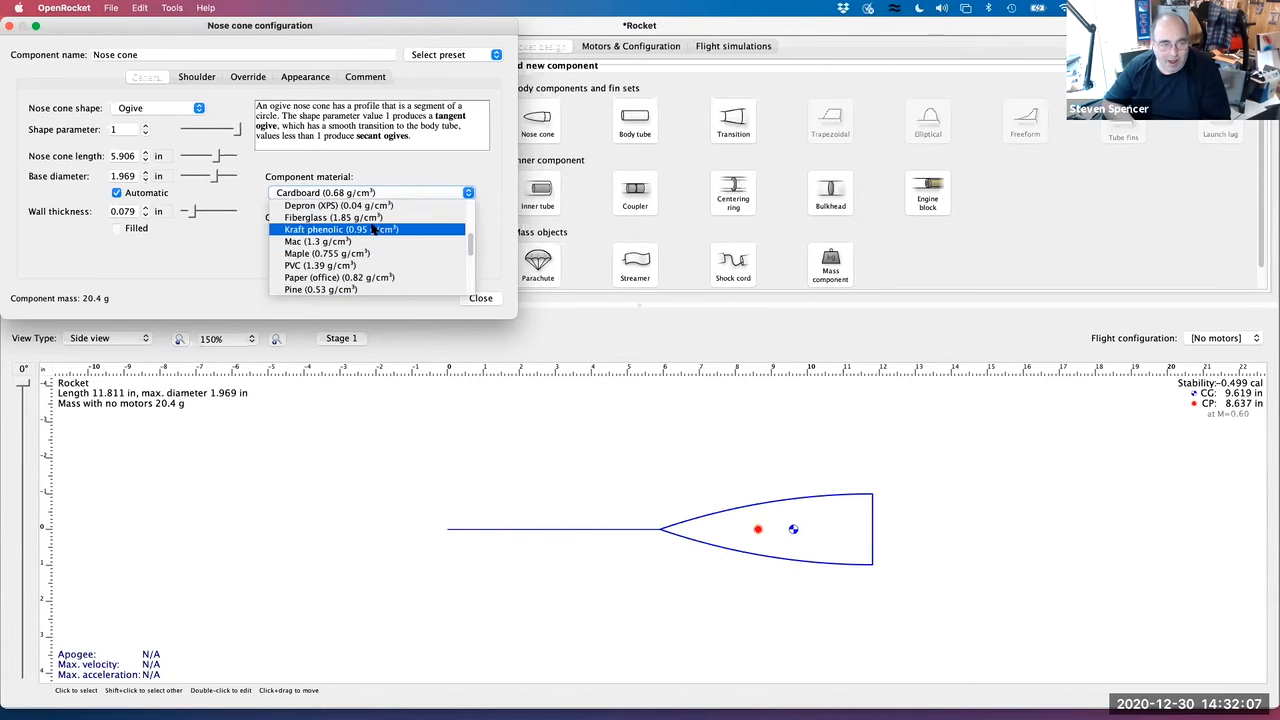
pyautogui.click(400, 405)
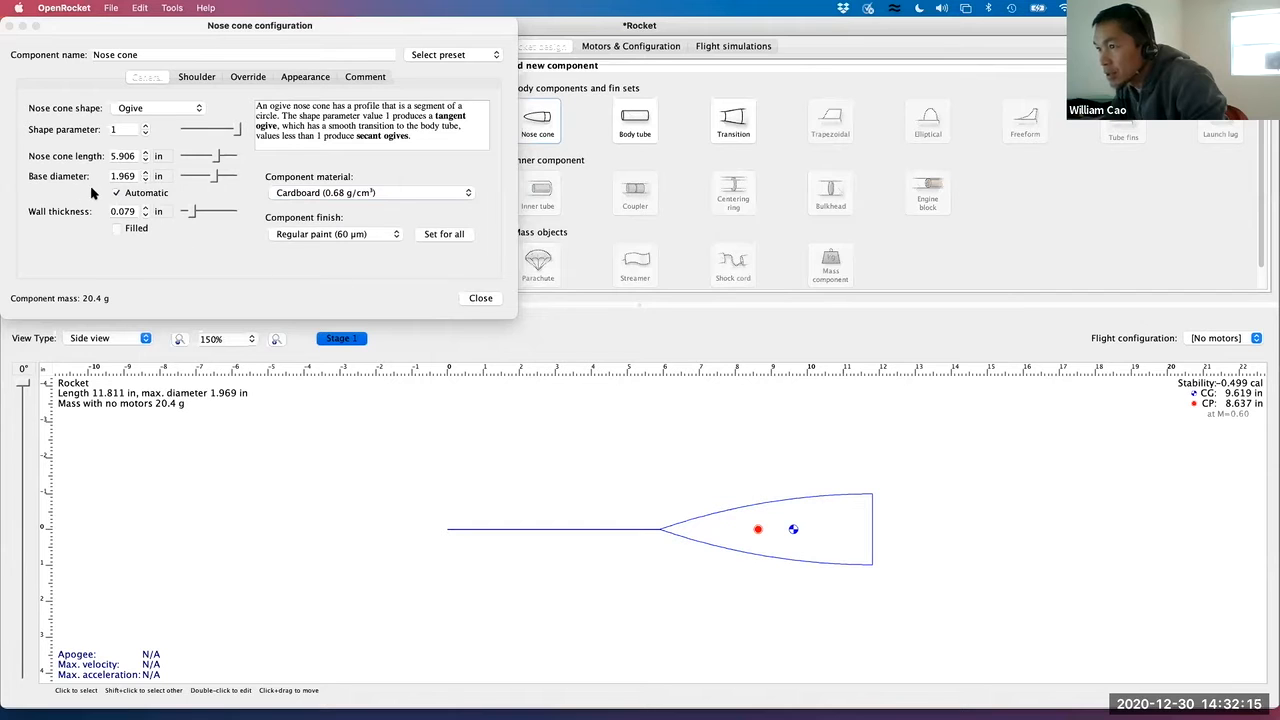
# Turn off the second nose cone's automatic base diameter and set its material to plastic (0.85 g/cm³)
pyautogui.click(117, 195)
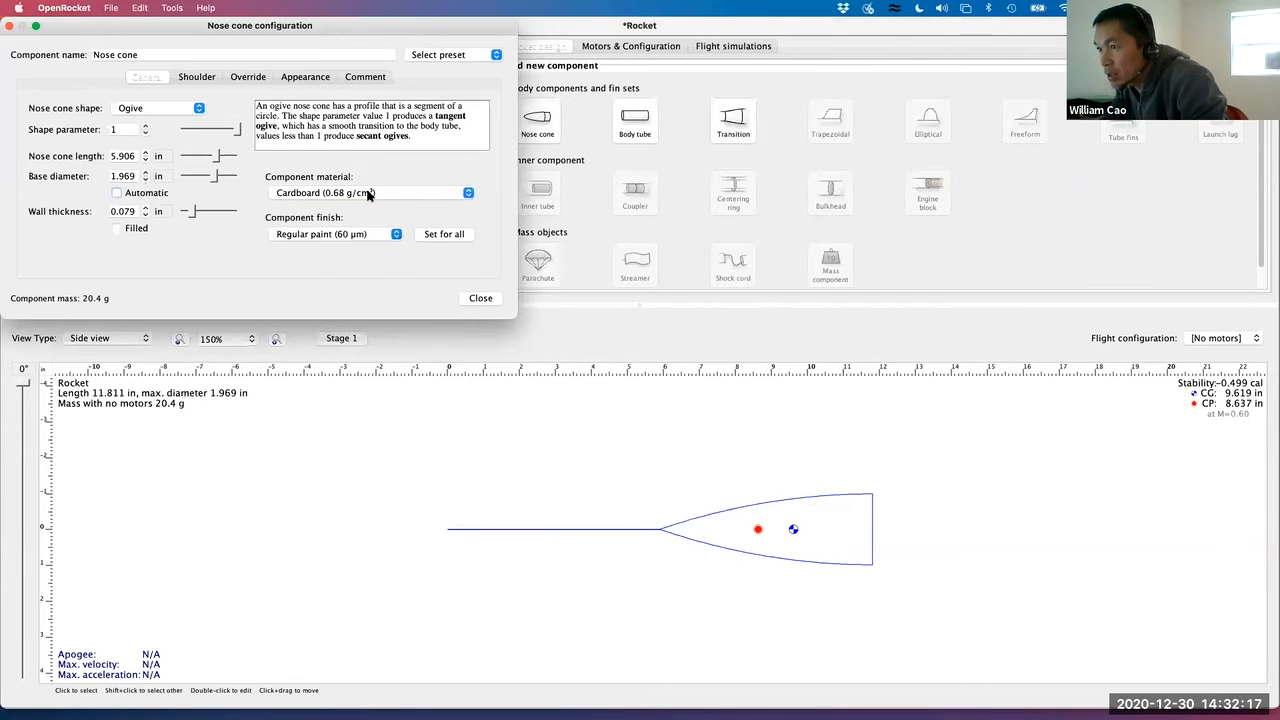
pyautogui.click(440, 192)
pyautogui.moveTo(469, 242); pyautogui.dragTo(465, 287)
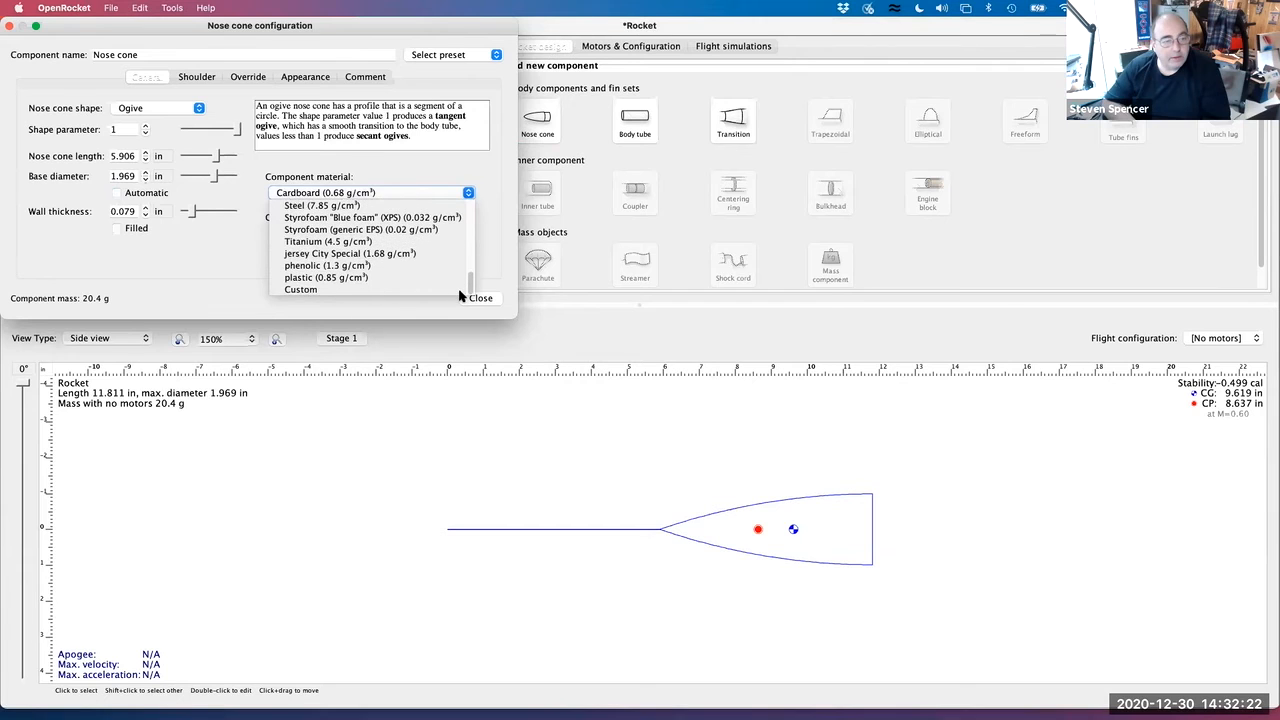
pyautogui.click(348, 277)
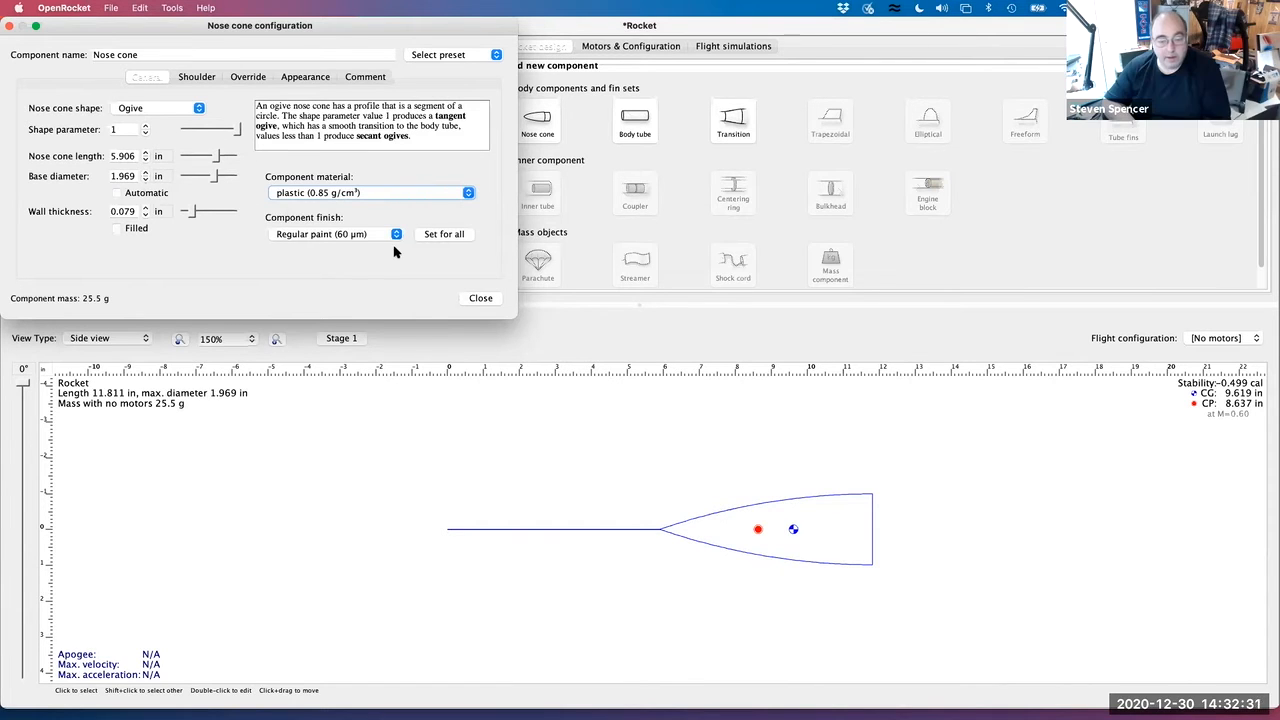
pyautogui.click(594, 530)
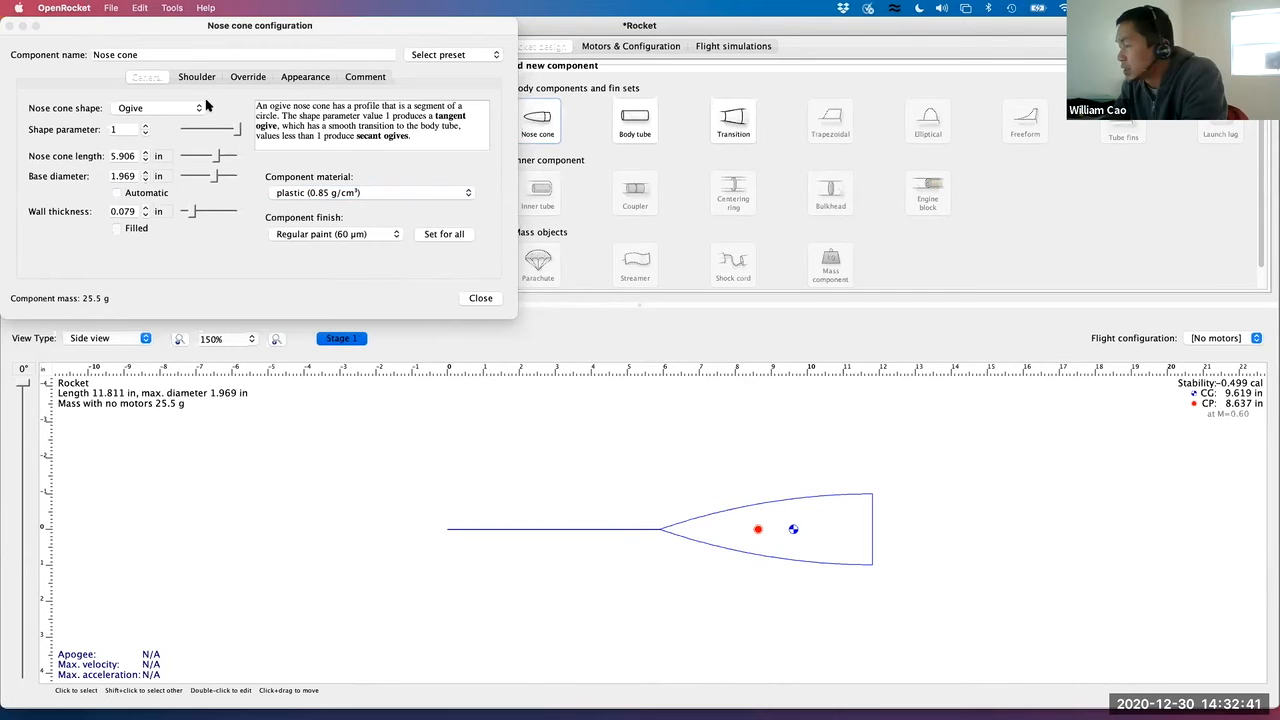
# Close the second nose cone's configuration and delete that nose cone from the sustainer
pyautogui.click(480, 298)
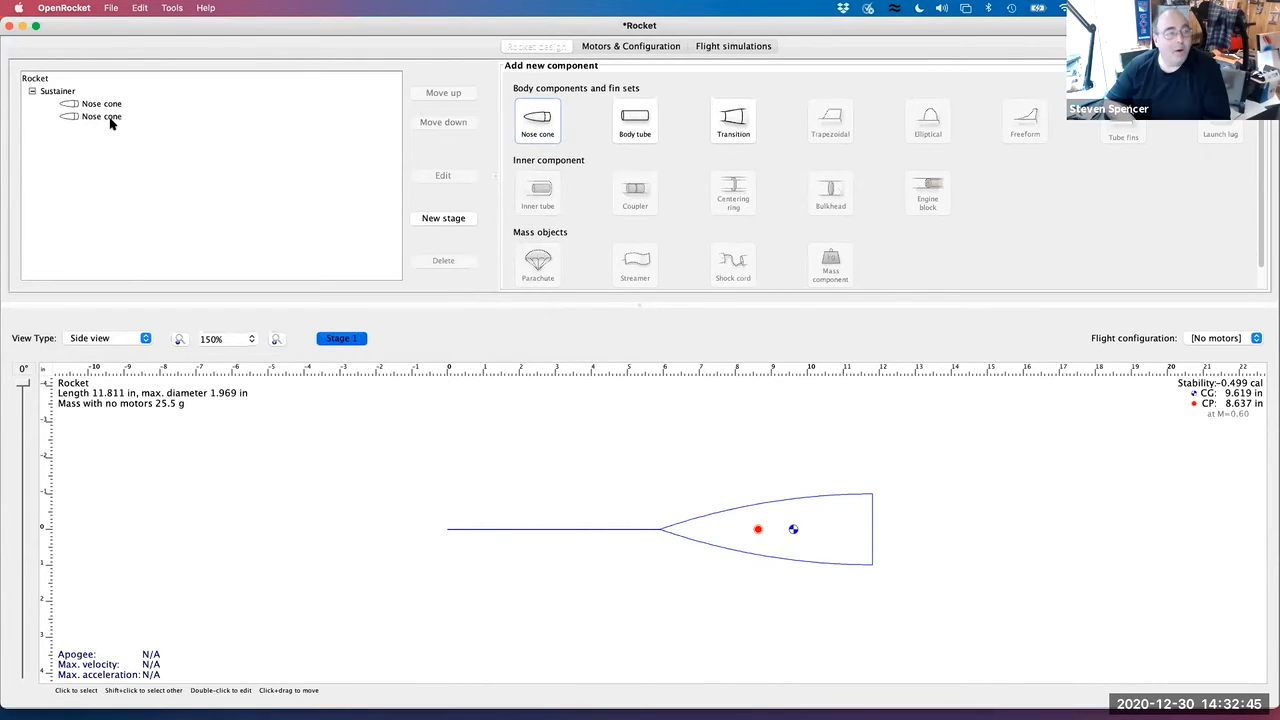
pyautogui.click(110, 117)
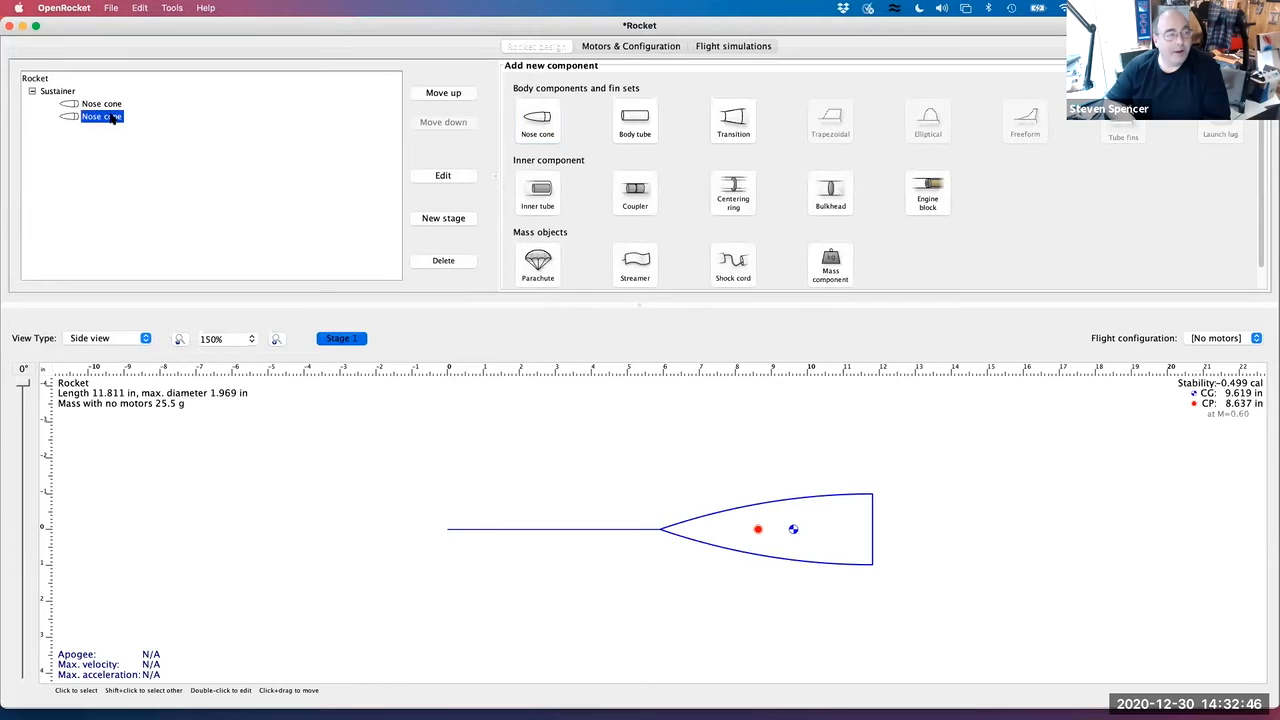
pyautogui.click(440, 262)
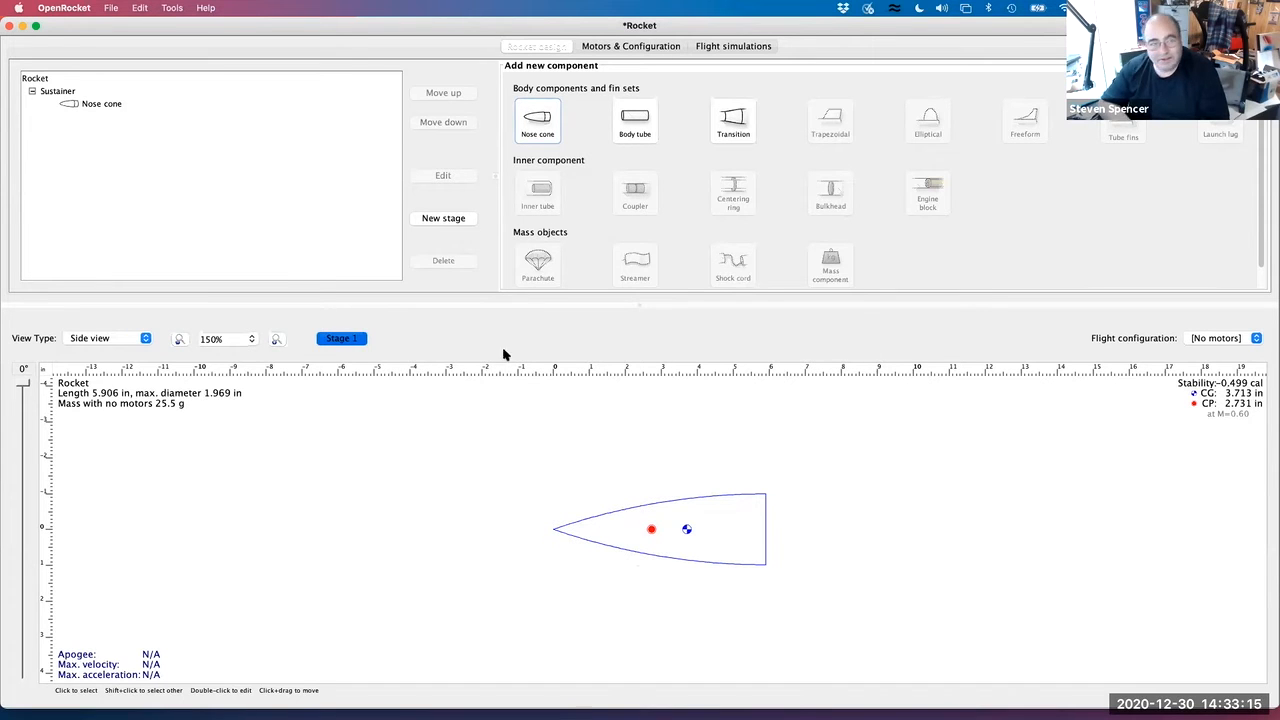
# Add two body tubes behind the nose cone and rename the first one "Body tube 1"
pyautogui.click(630, 137)
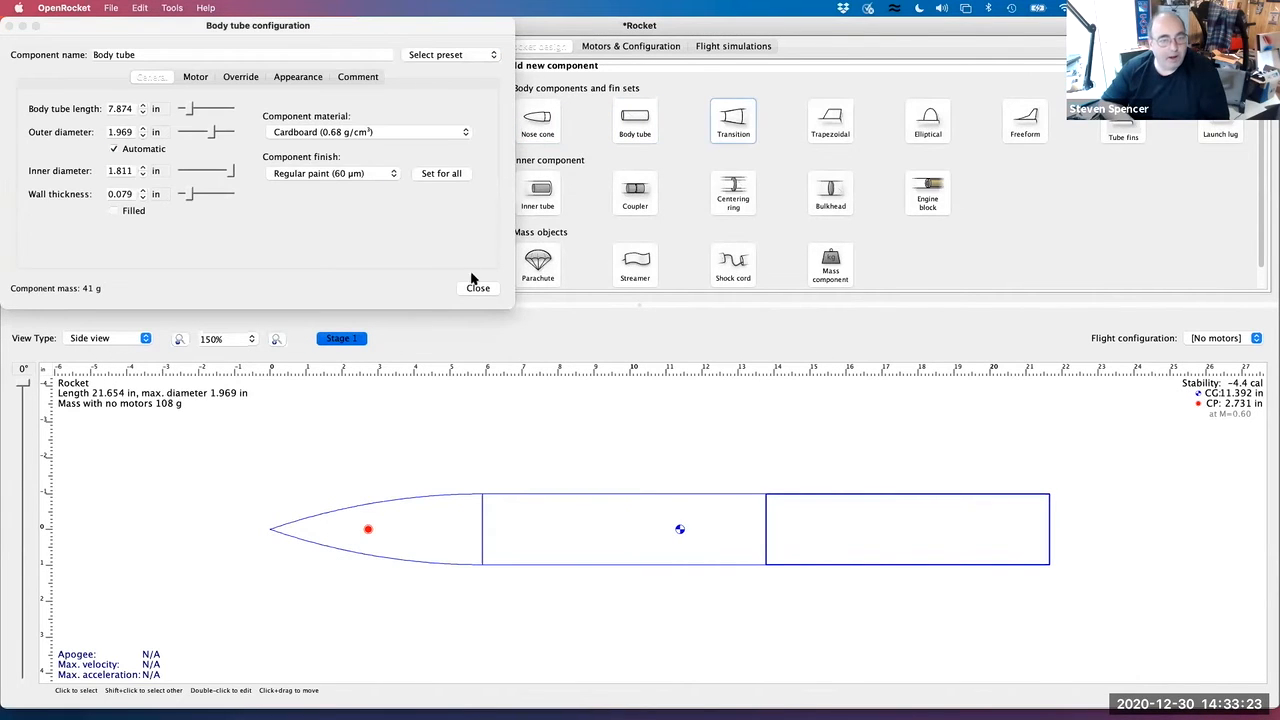
pyautogui.click(477, 288)
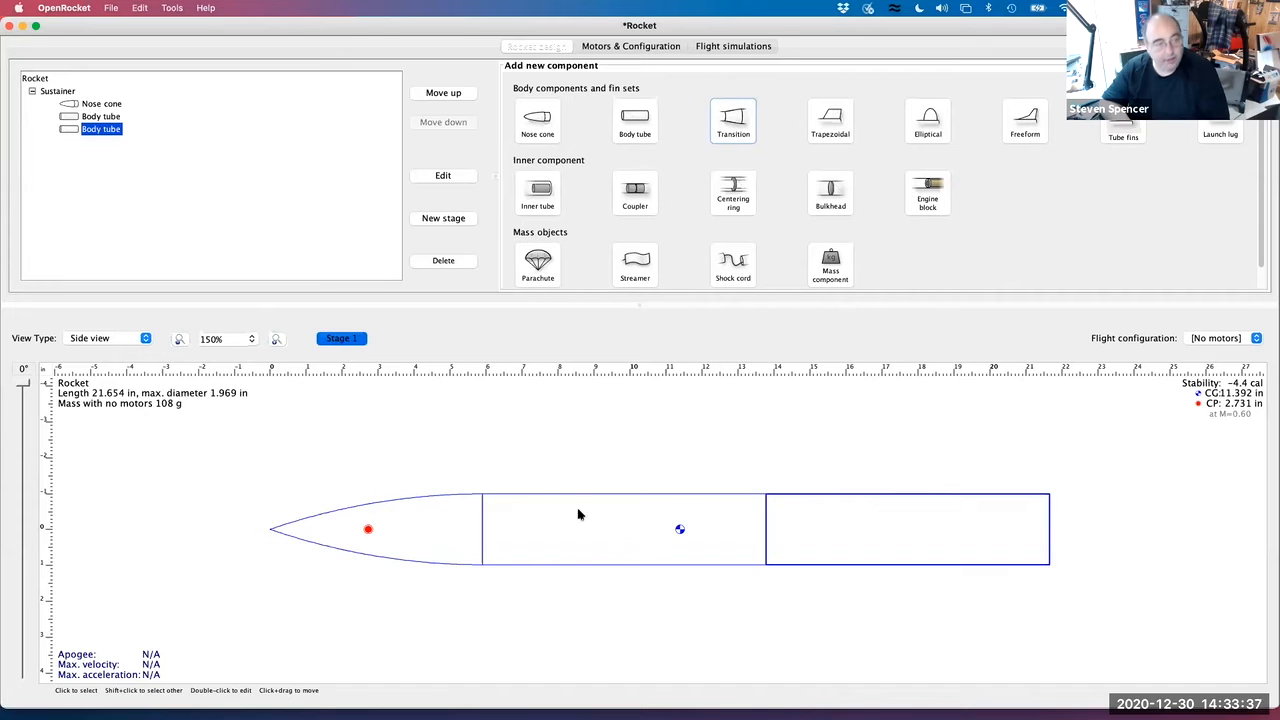
pyautogui.doubleClick(101, 117)
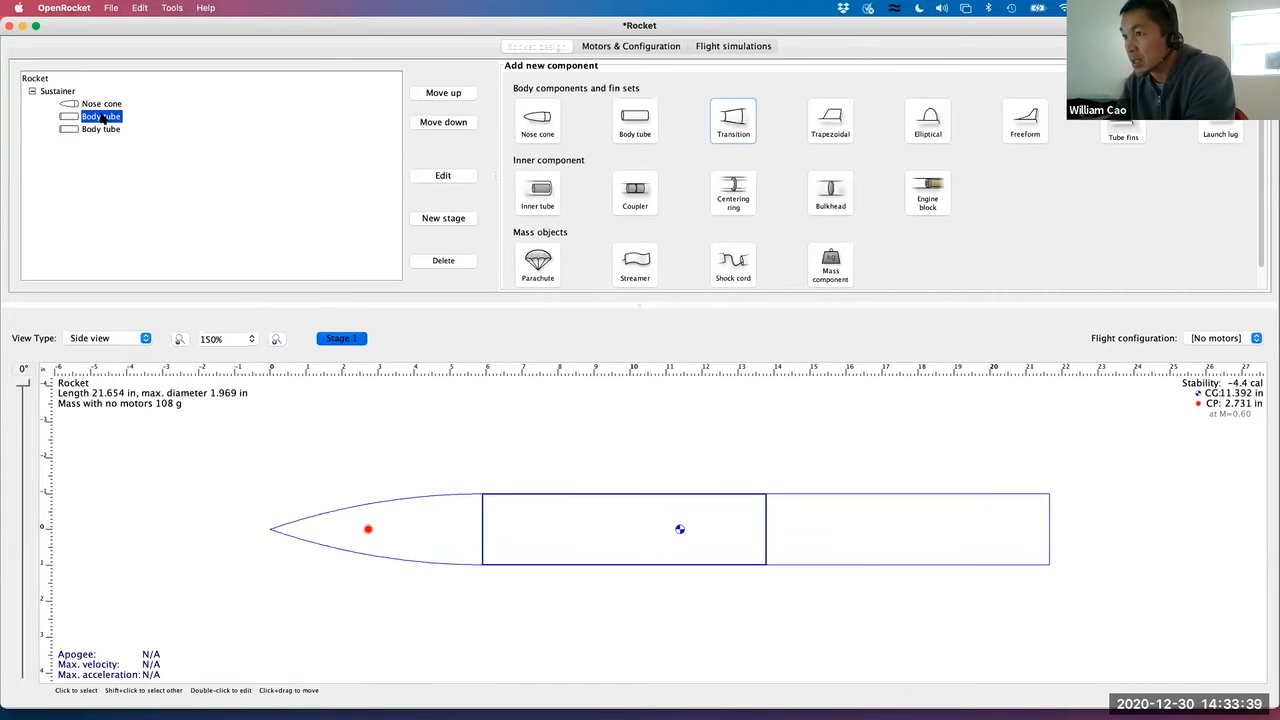
pyautogui.click(143, 56)
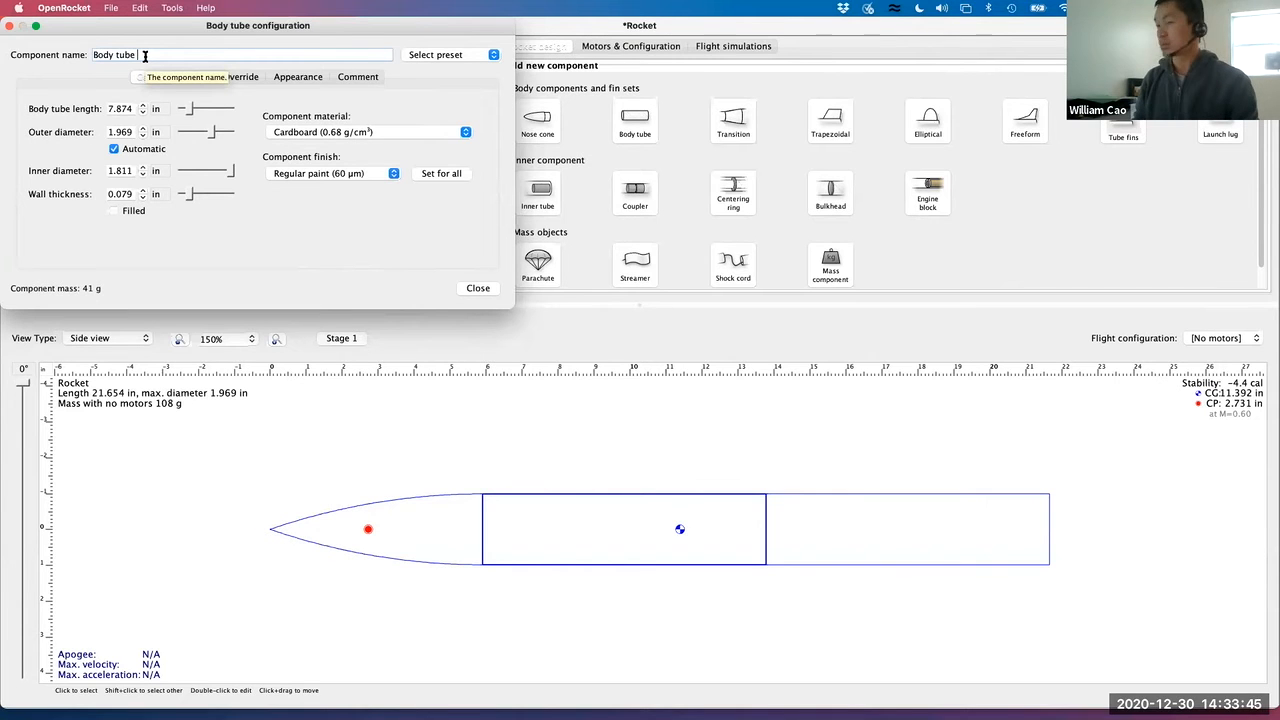
pyautogui.write('1')
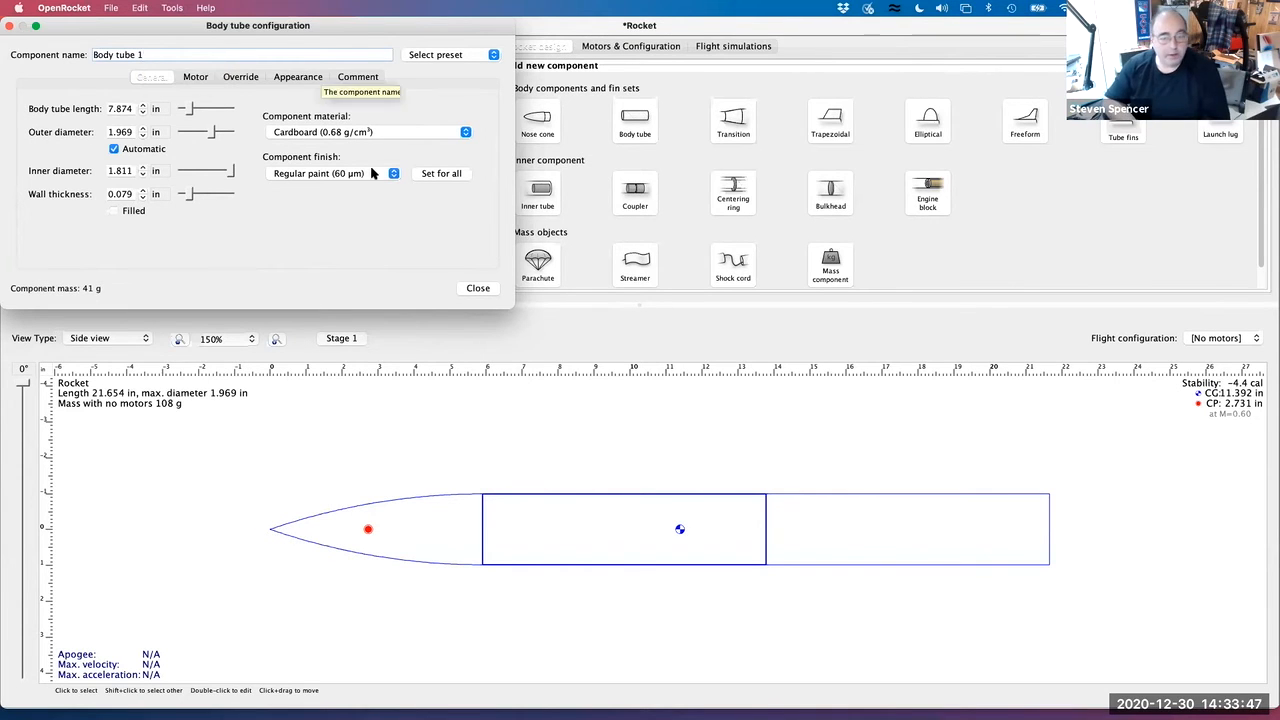
pyautogui.click(477, 288)
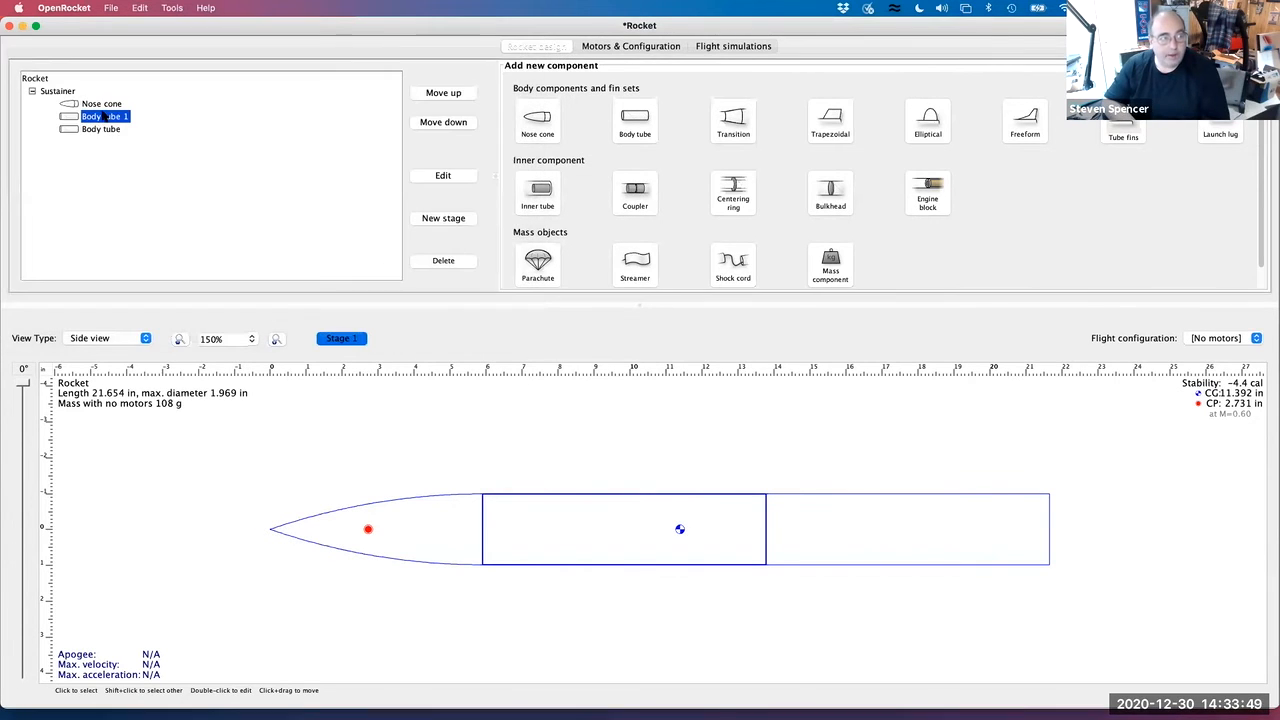
# Rename the second body tube as "Body tube (Egg)" and close its configuration
pyautogui.doubleClick(100, 128)
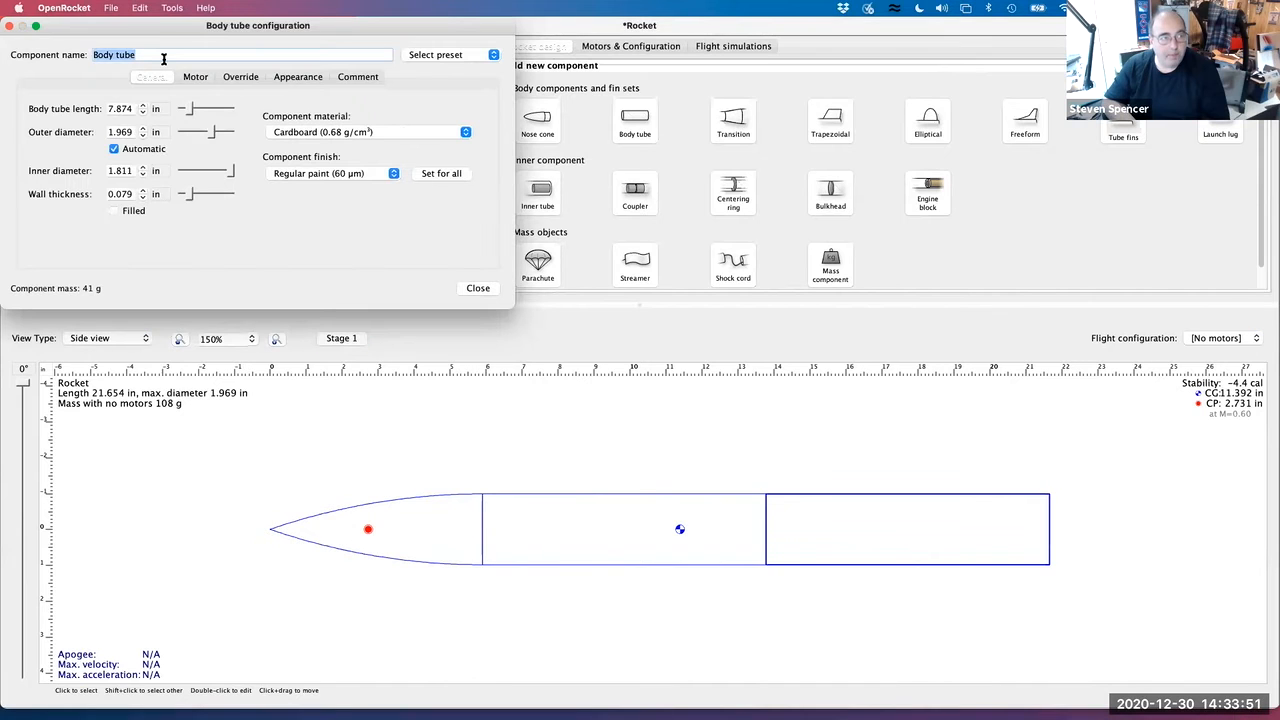
pyautogui.click(157, 53)
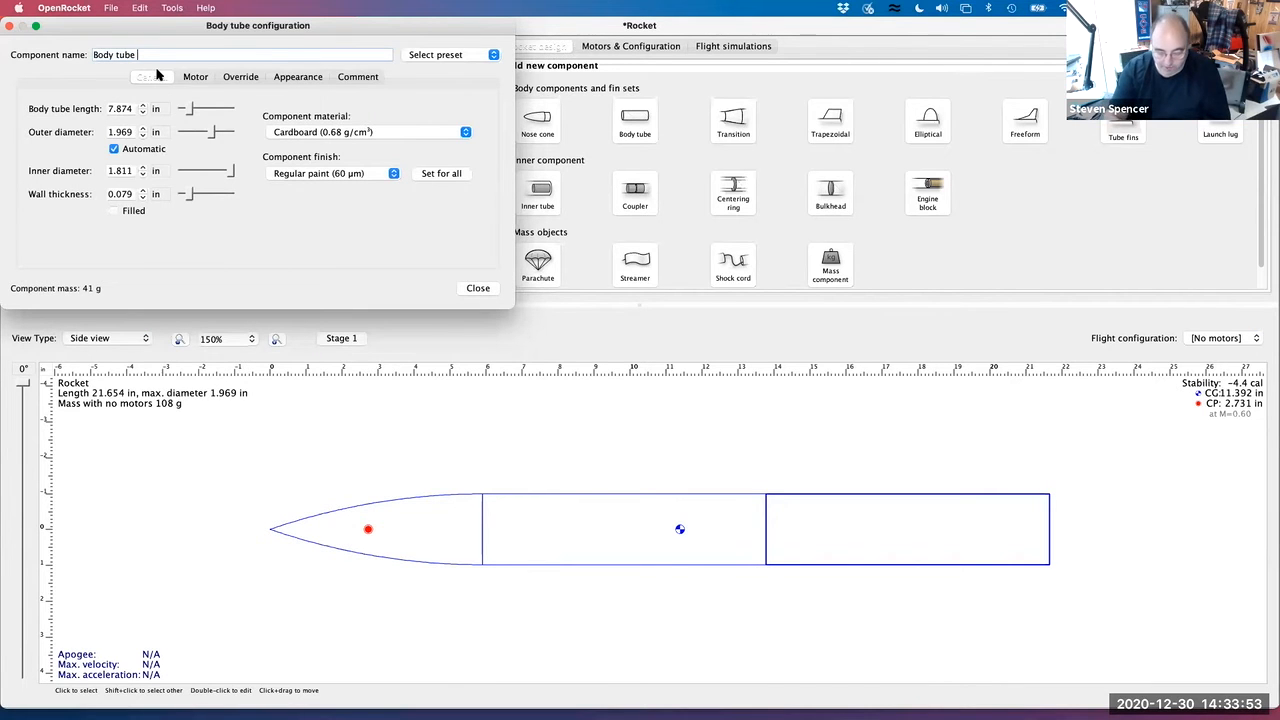
pyautogui.write('(Egg')
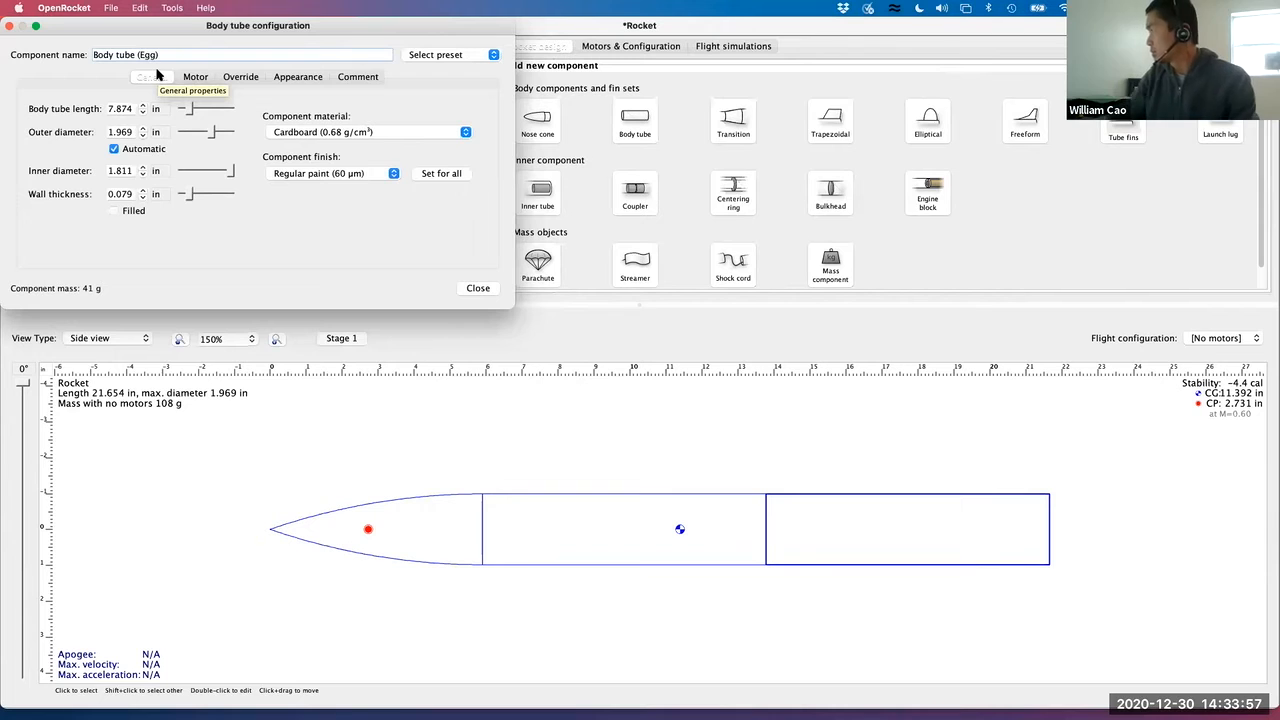
pyautogui.click(477, 289)
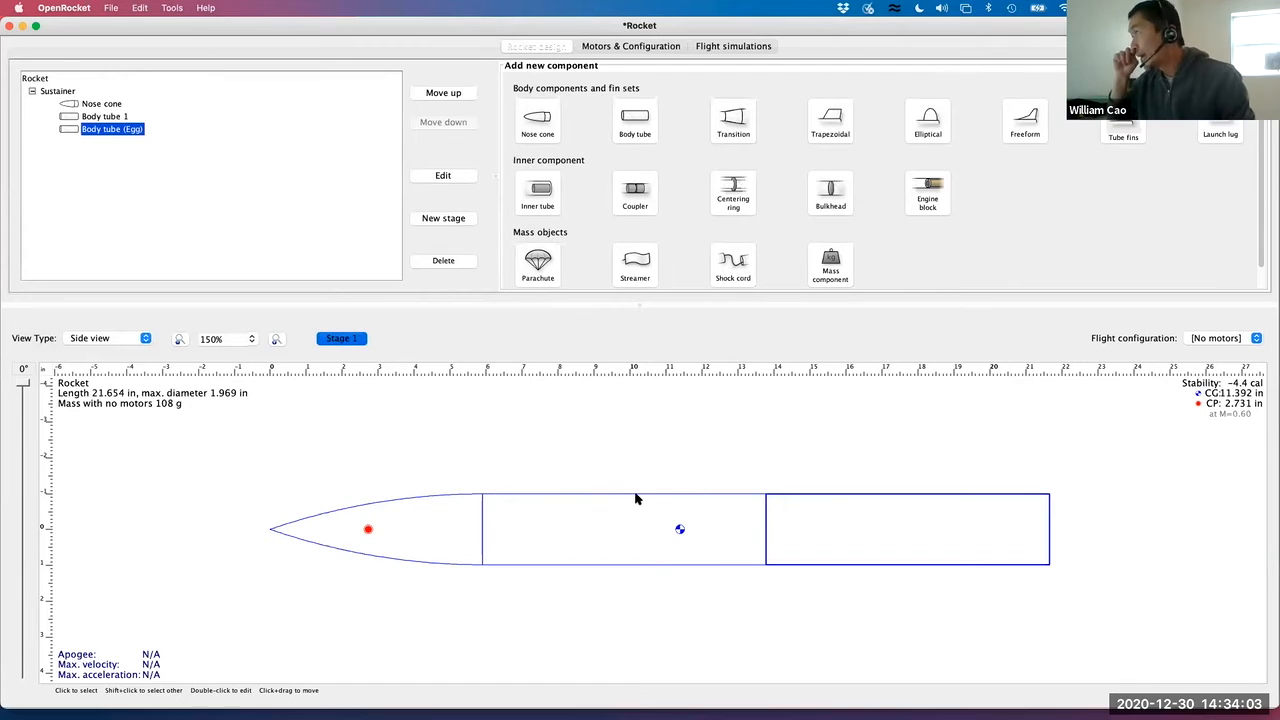
# Set the length of Body tube 1 to 6 in and close its configuration
pyautogui.click(688, 523)
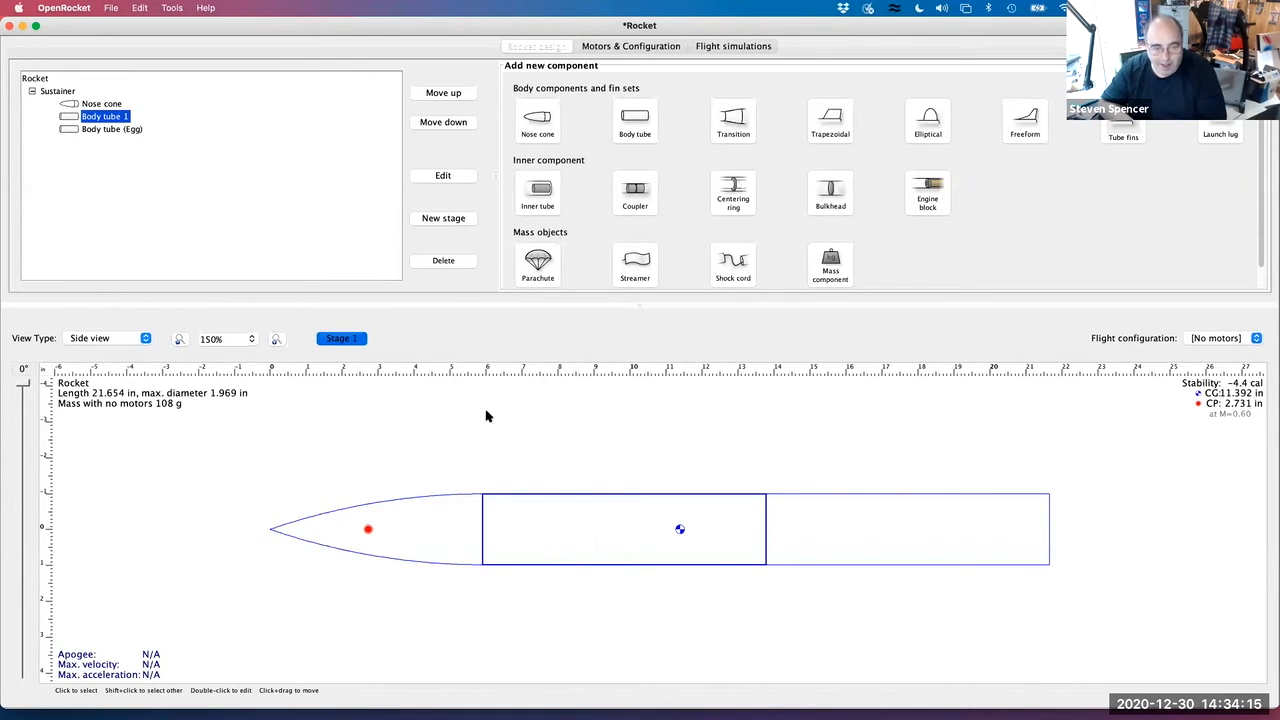
pyautogui.doubleClick(88, 118)
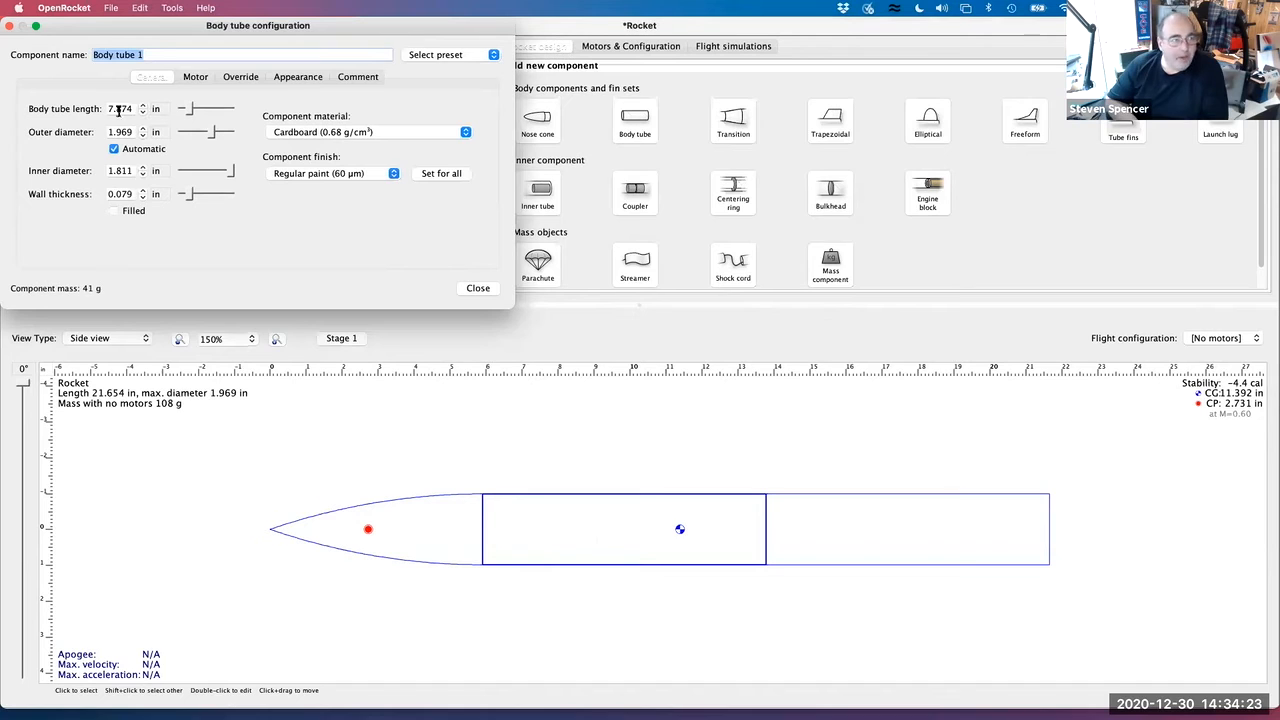
pyautogui.click(130, 108)
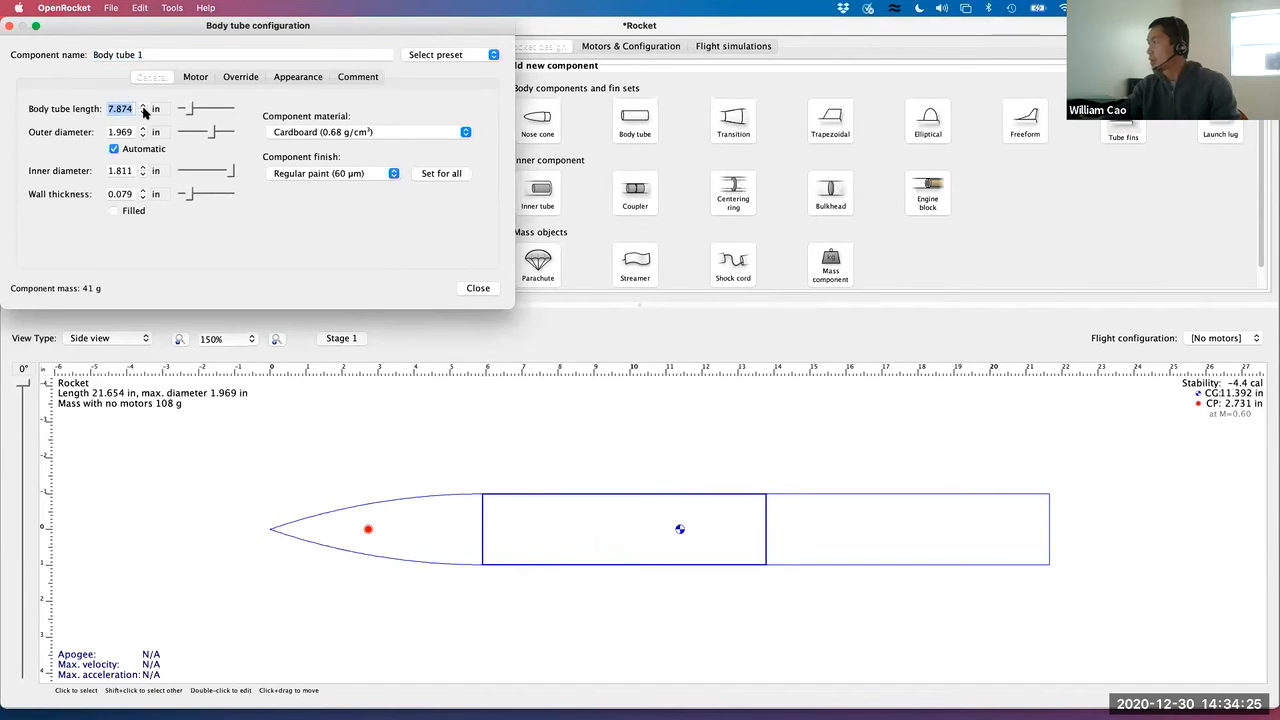
pyautogui.write('6')
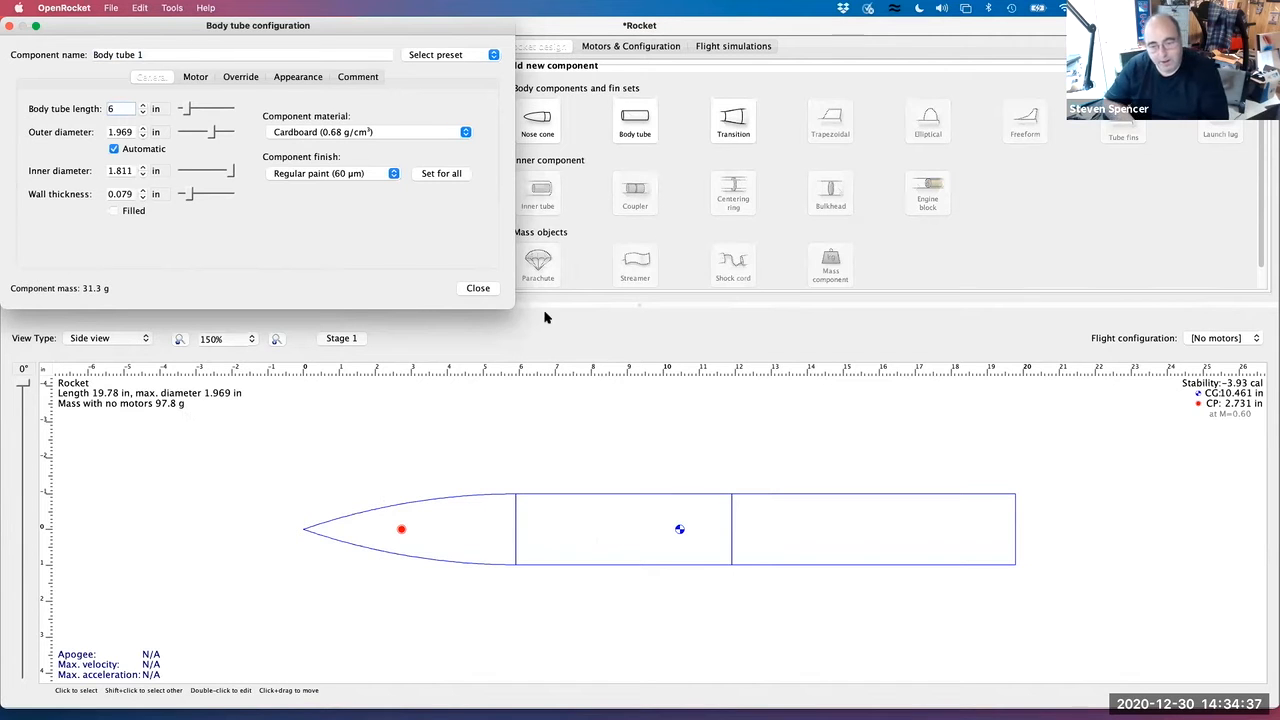
pyautogui.click(477, 290)
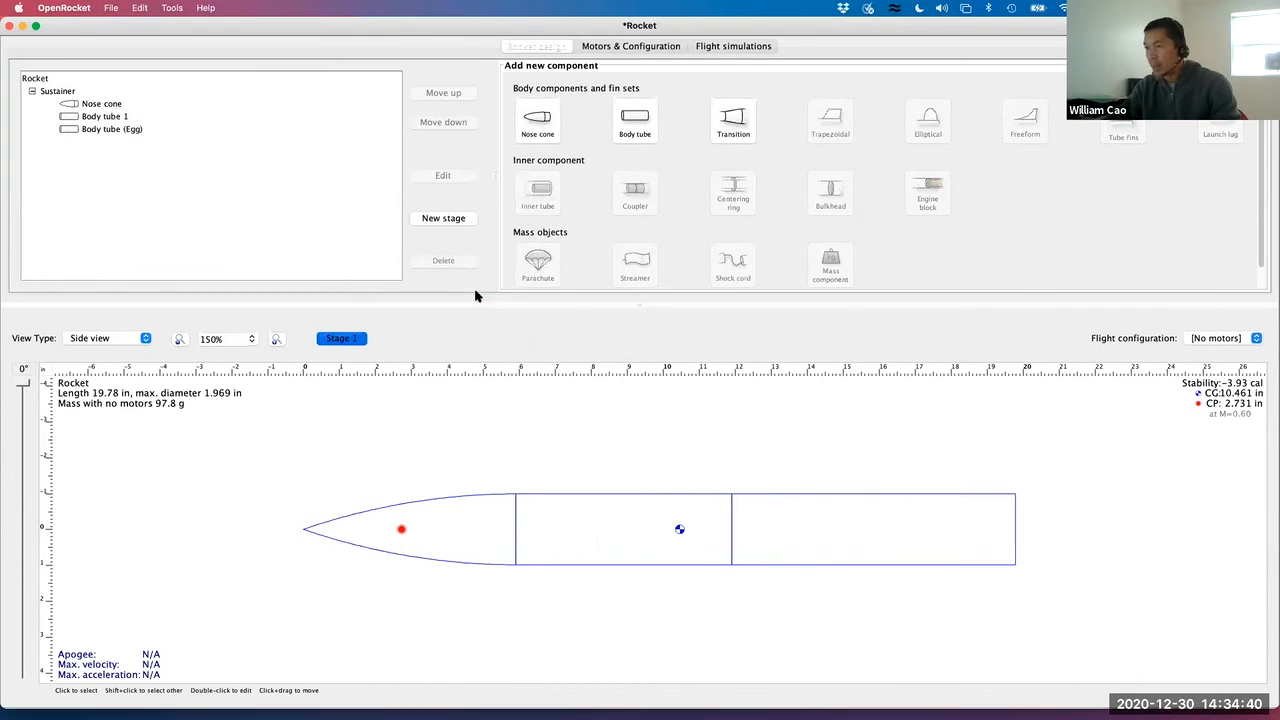
# Set the length of the egg body tube to 4 in and close its configuration
pyautogui.click(817, 503)
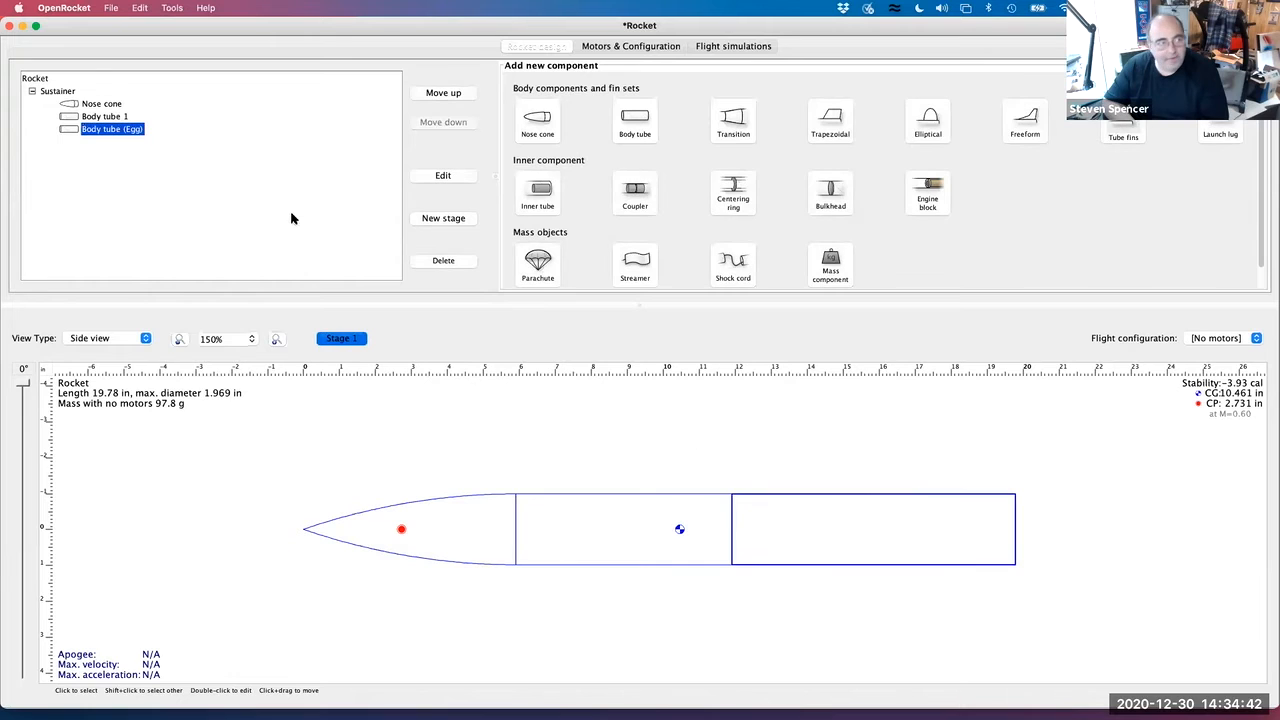
pyautogui.doubleClick(115, 131)
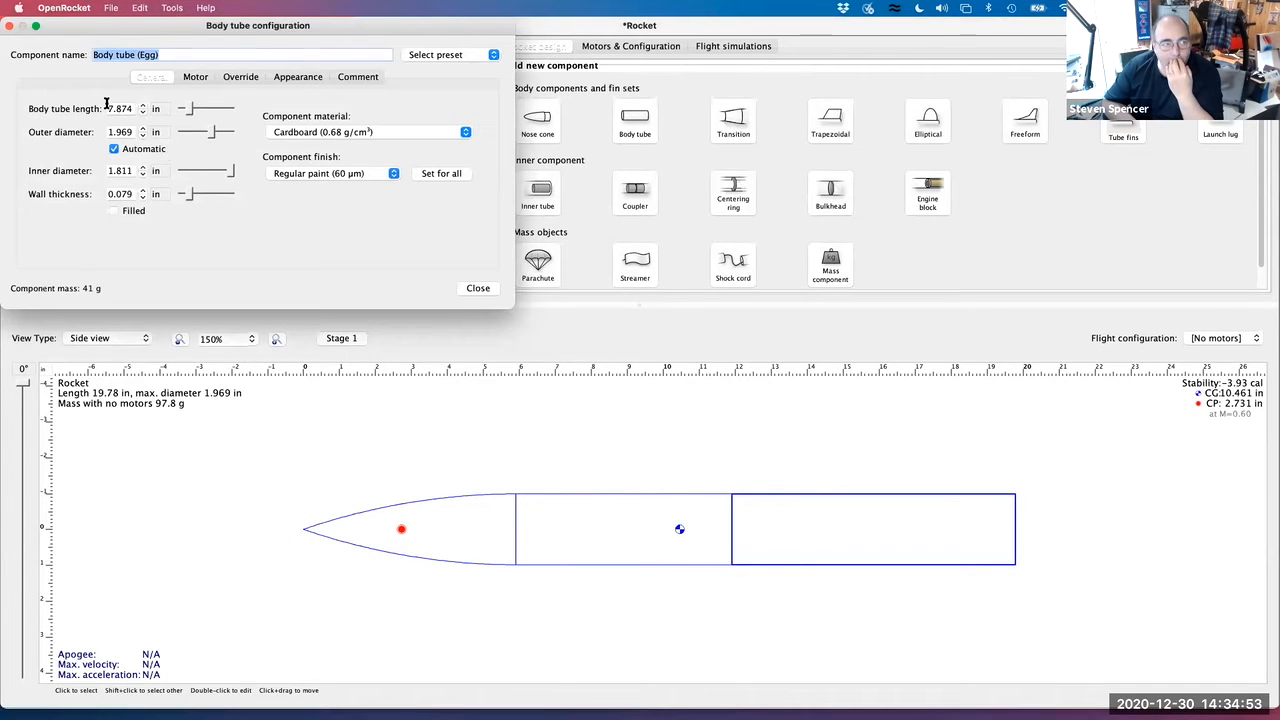
pyautogui.click(110, 108)
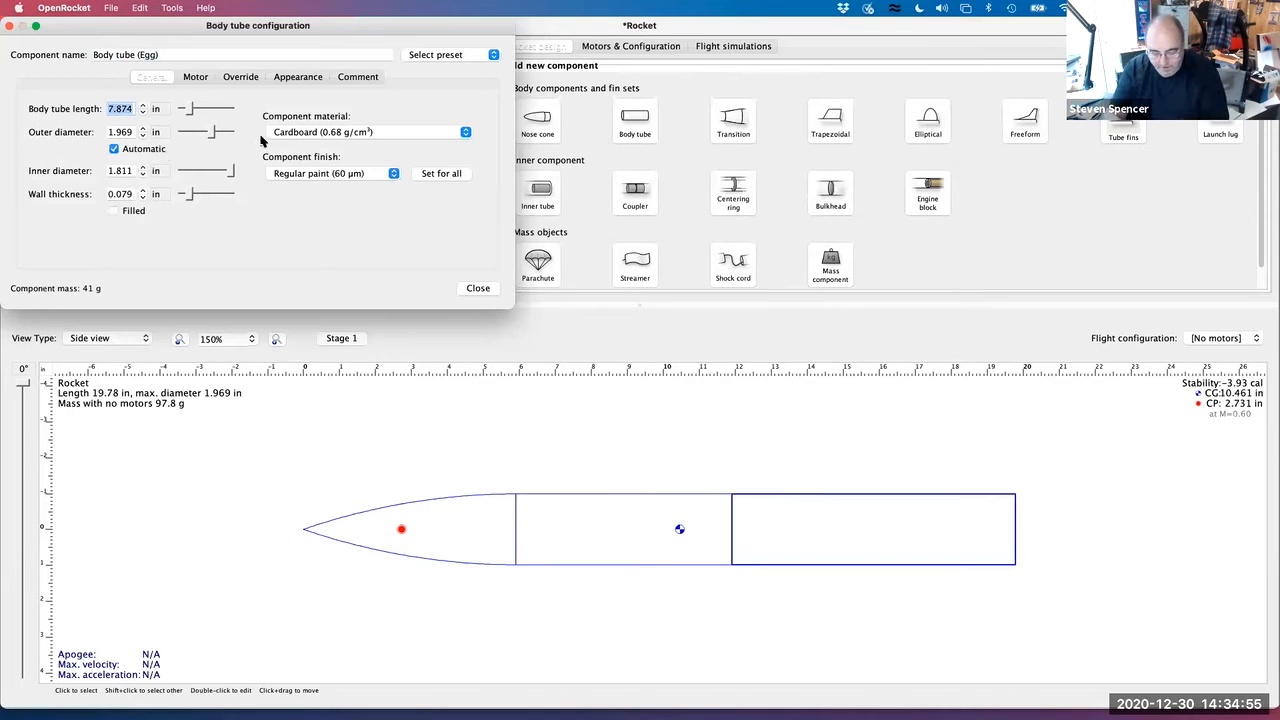
pyautogui.write('4')
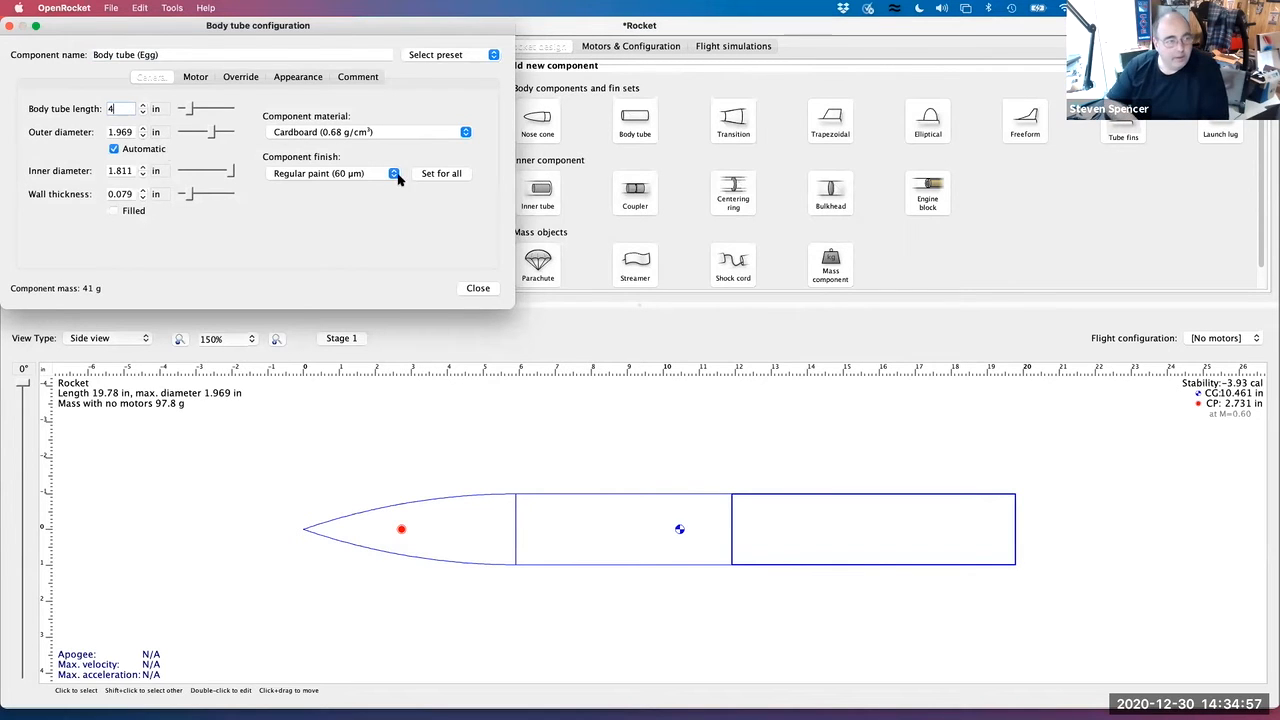
pyautogui.click(477, 289)
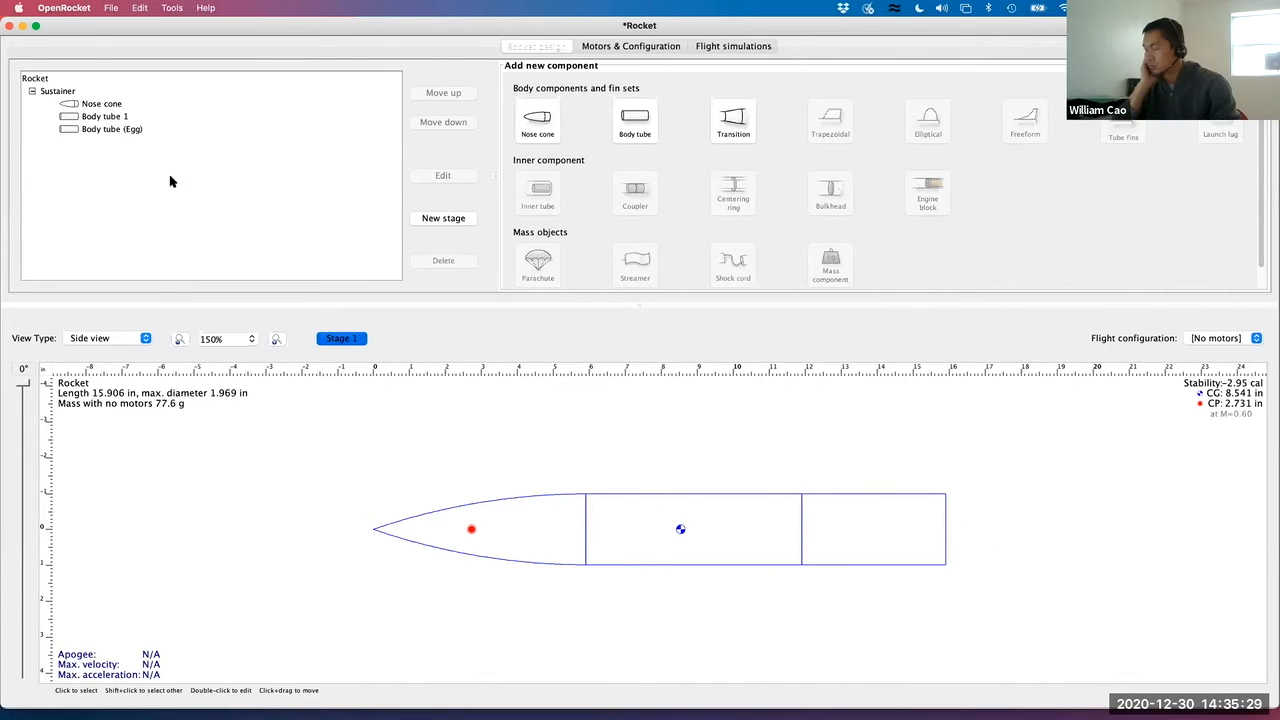
# Add a bulkhead inside the egg body tube and set its material to pine (0.53 g/cm³)
pyautogui.click(101, 131)
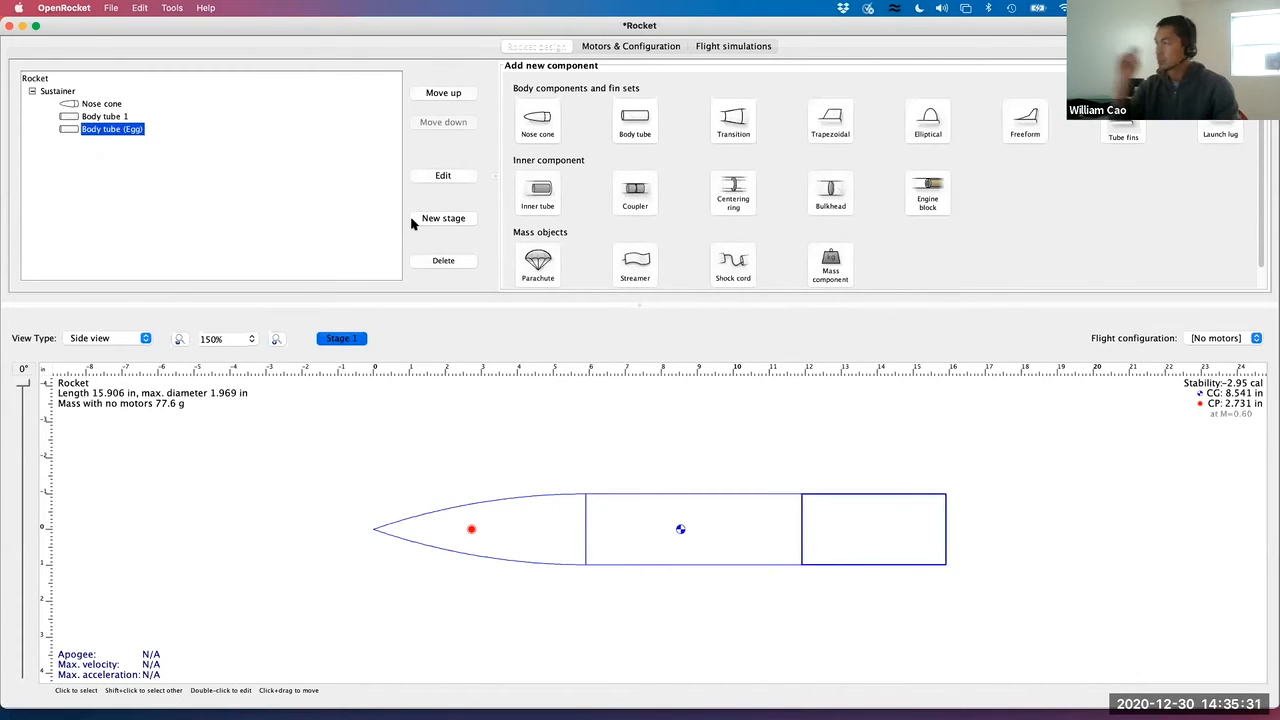
pyautogui.click(827, 205)
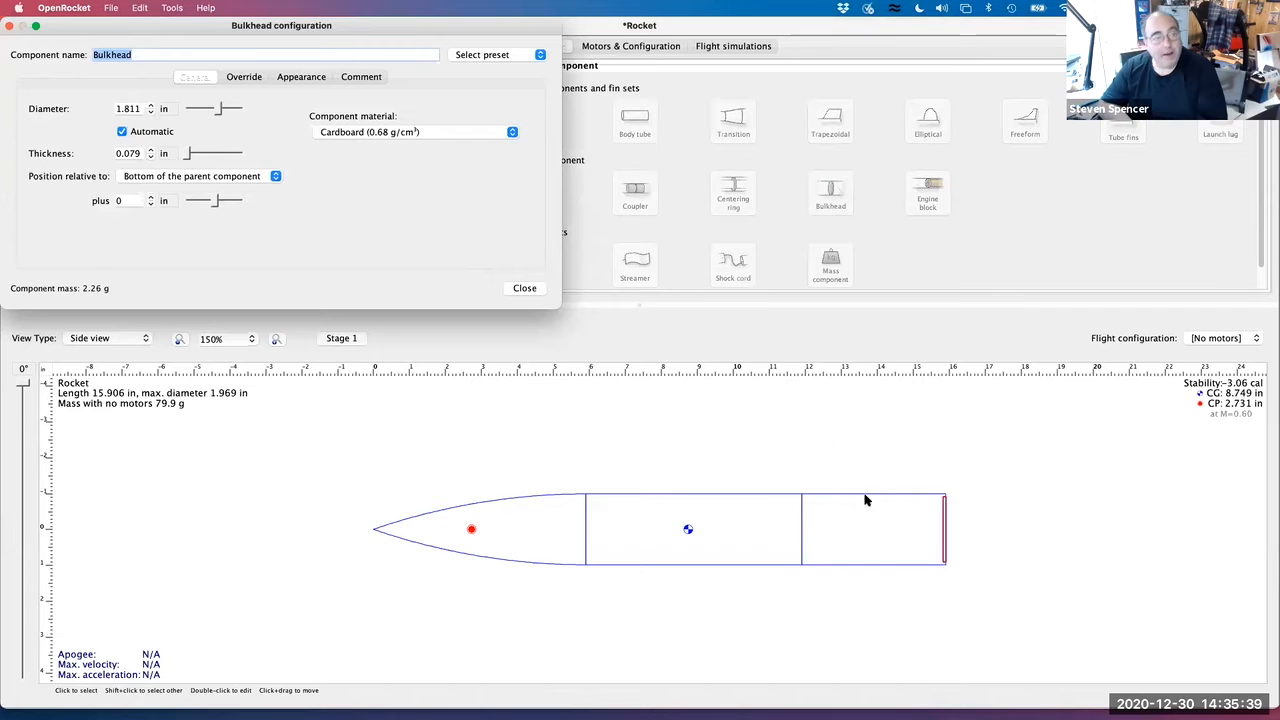
pyautogui.click(513, 131)
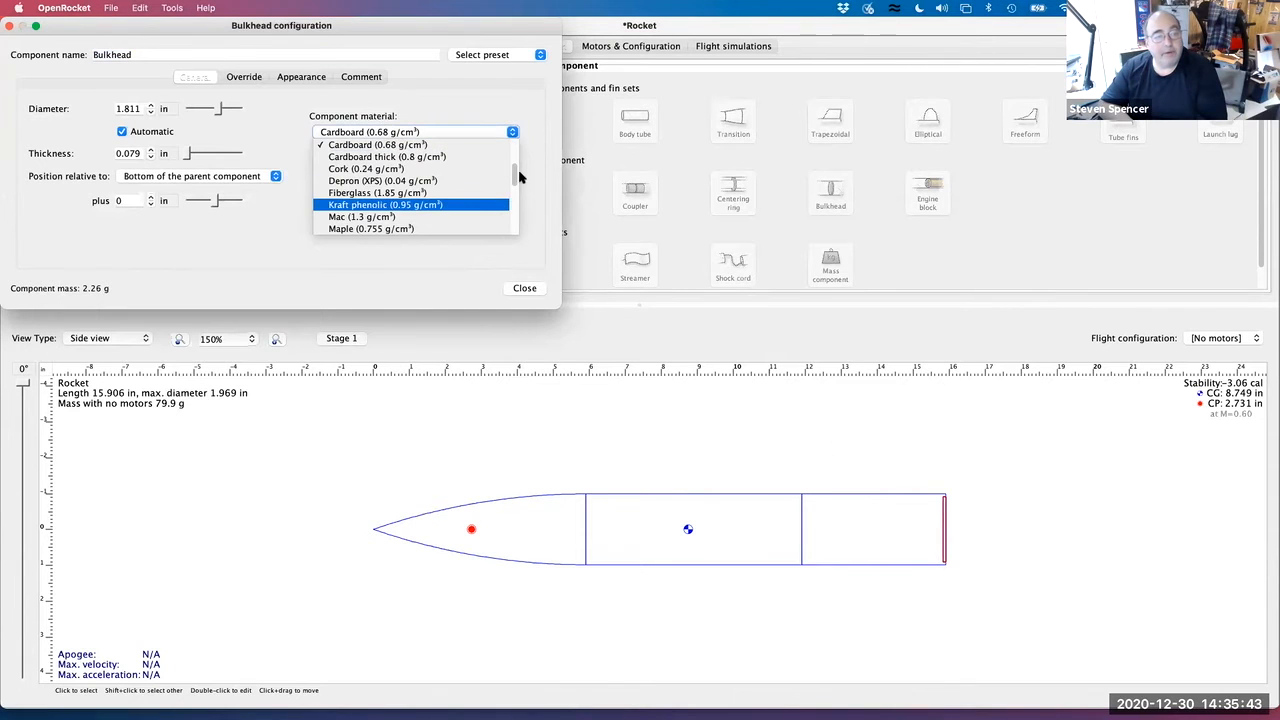
pyautogui.scroll(-5, 511, 178)
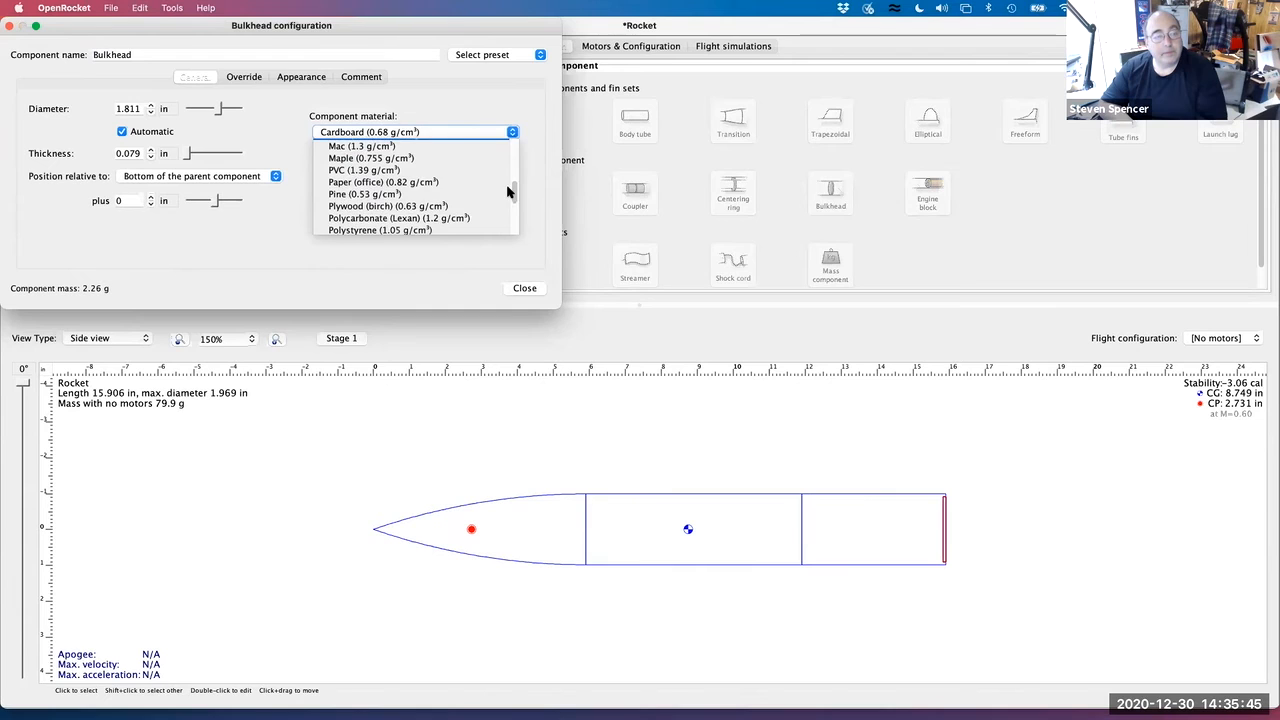
pyautogui.click(452, 197)
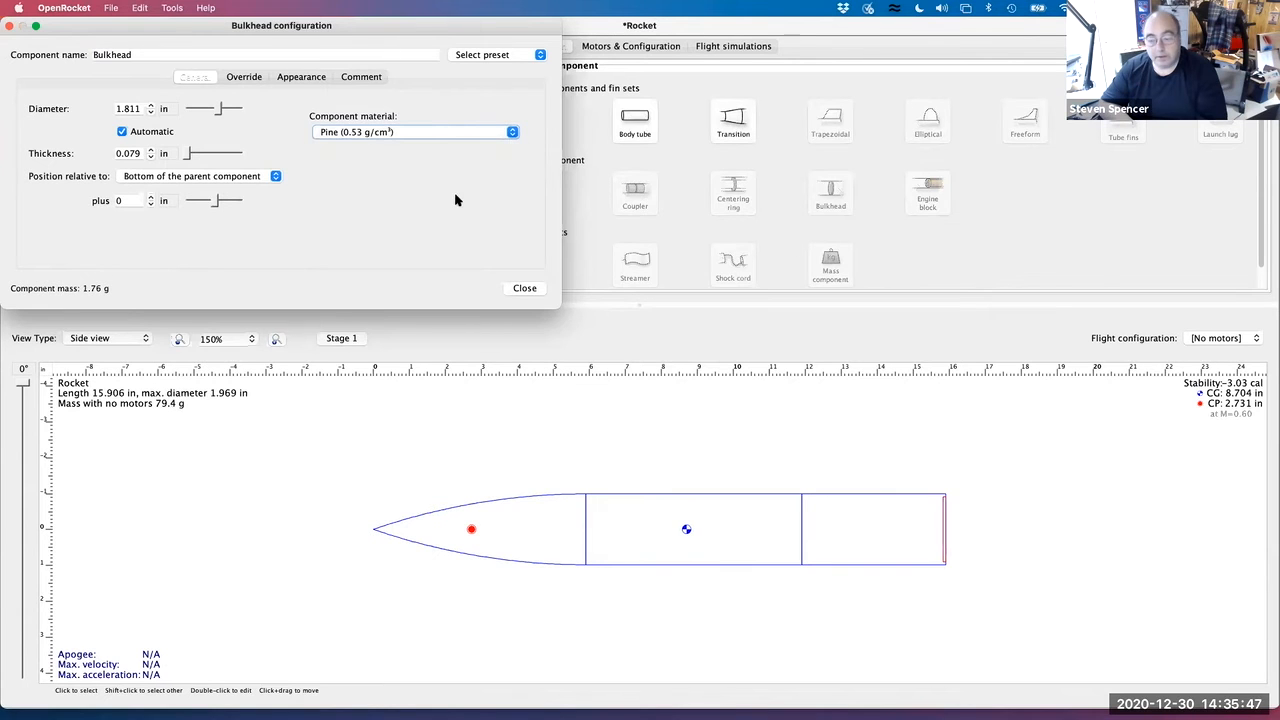
# Position the pine bulkhead relative to the top of the parent component with an offset of 0 in
pyautogui.click(272, 180)
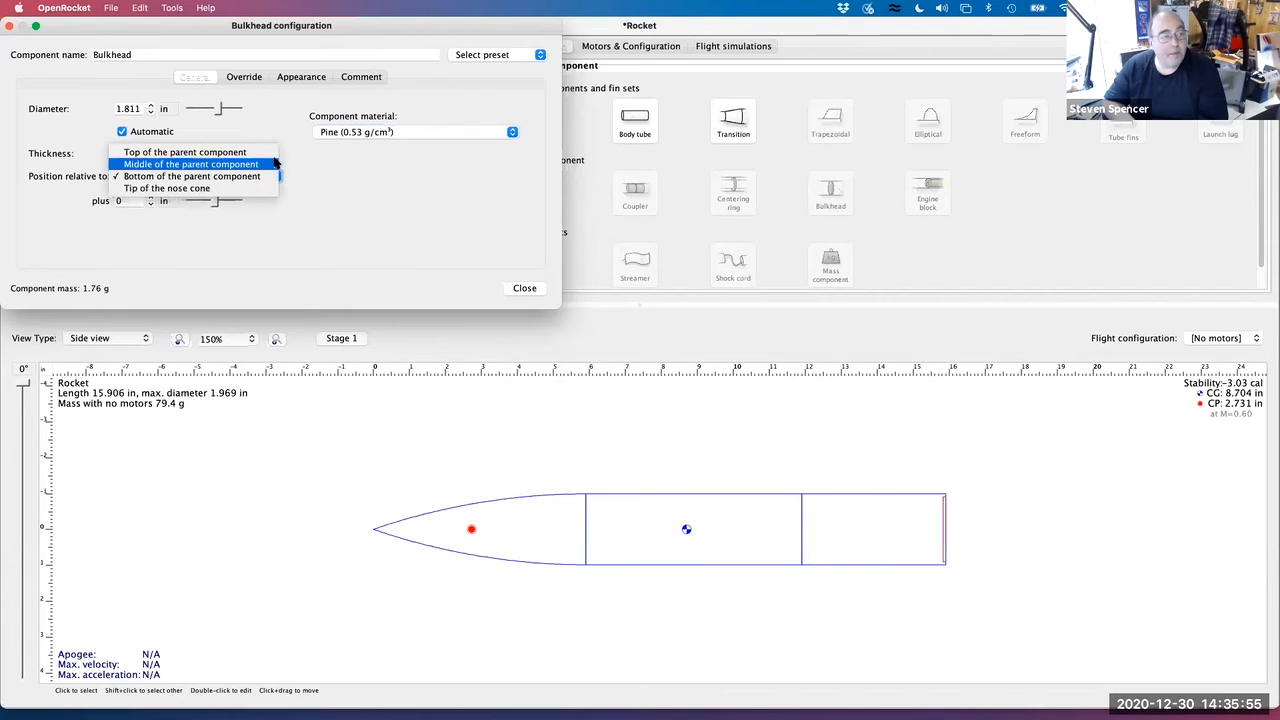
pyautogui.click(281, 146)
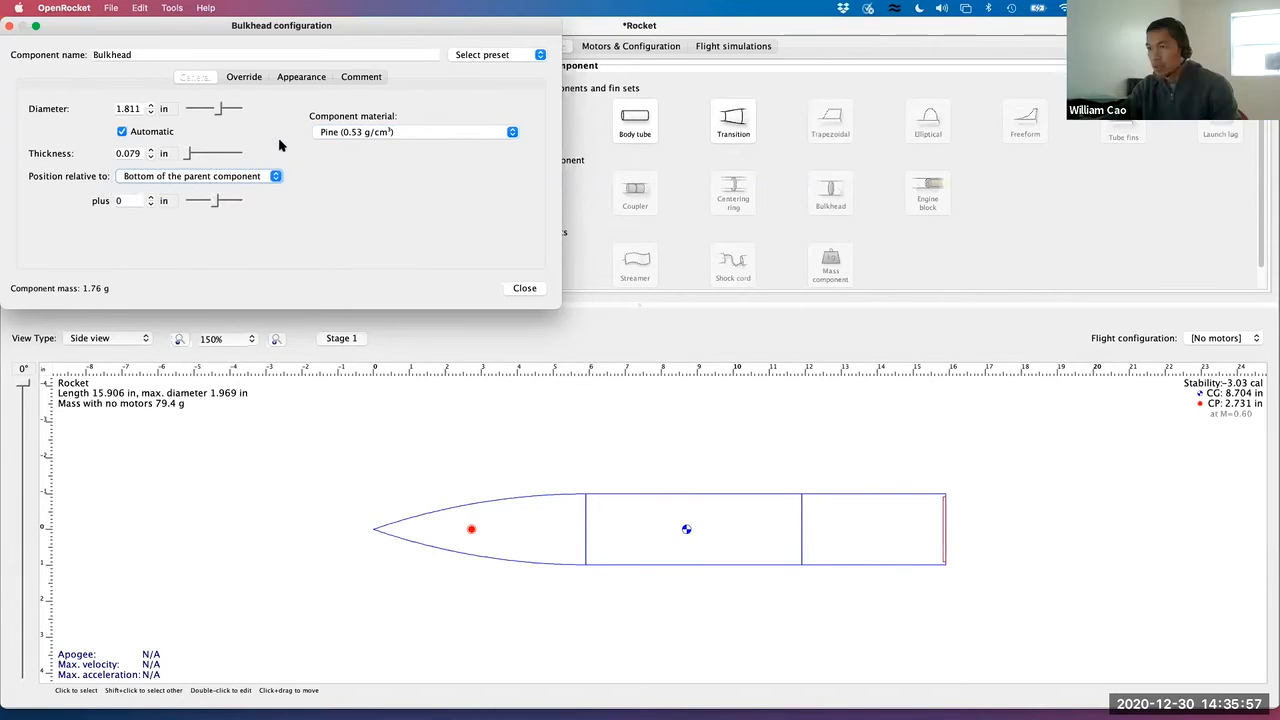
pyautogui.click(255, 177)
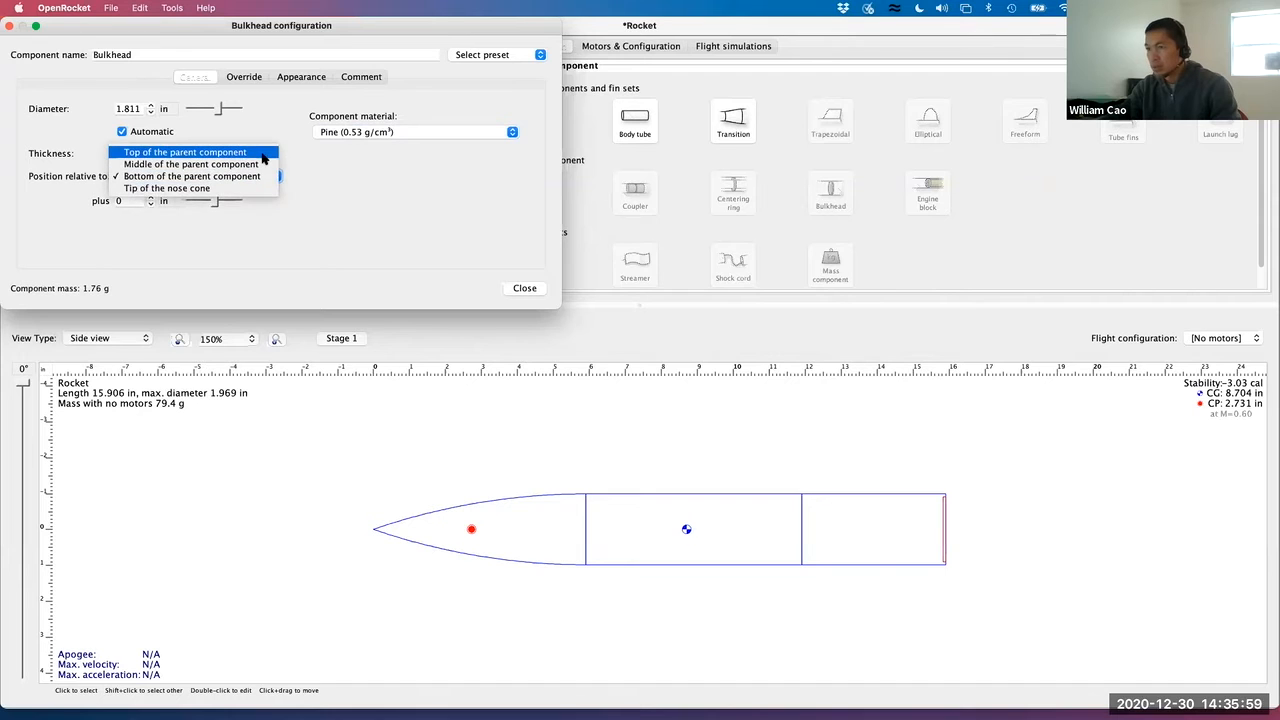
pyautogui.click(264, 153)
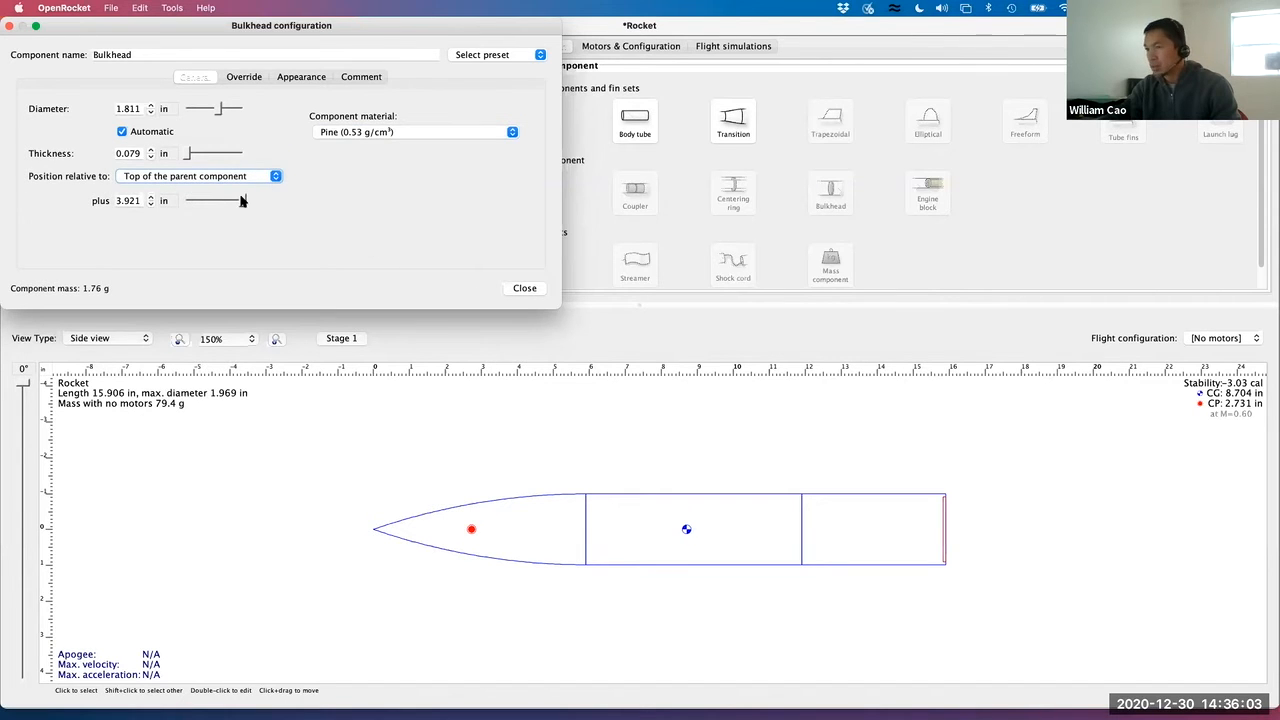
pyautogui.moveTo(240, 201); pyautogui.dragTo(213, 199)
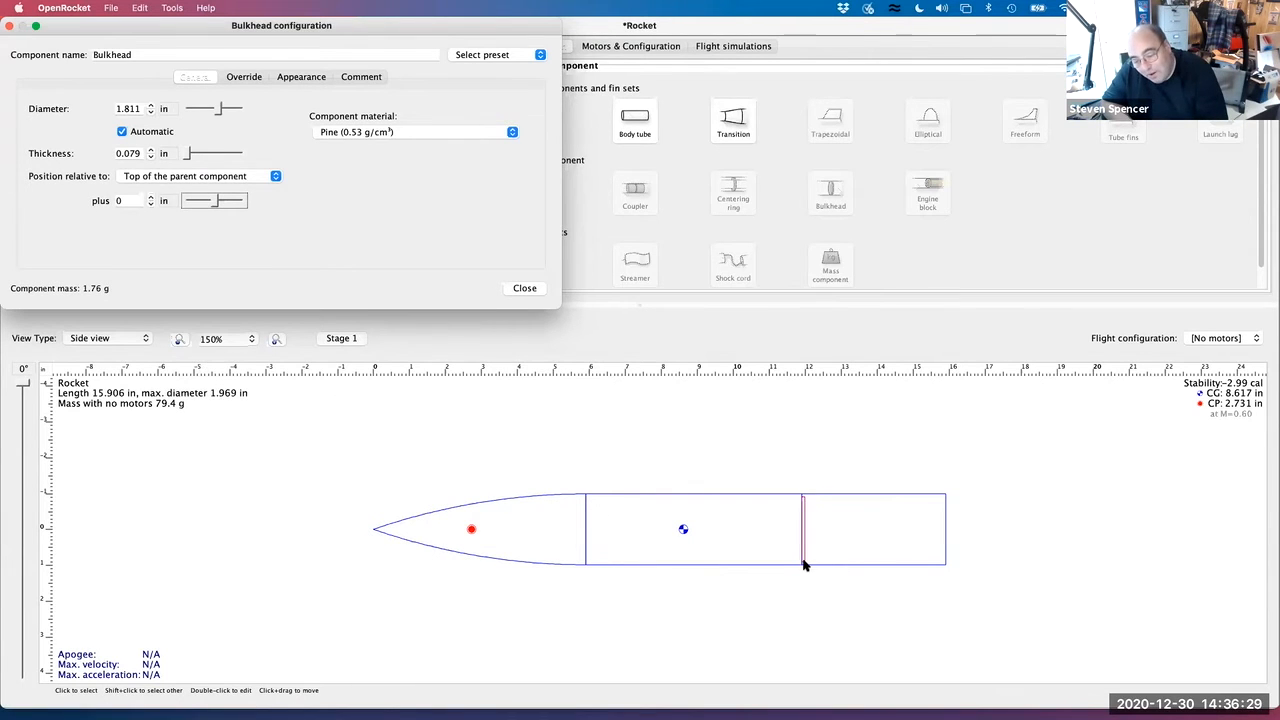
# Switch the pine bulkhead's diameter unit to millimetres, set the diameter to 49 mm and close its configuration
pyautogui.click(165, 109)
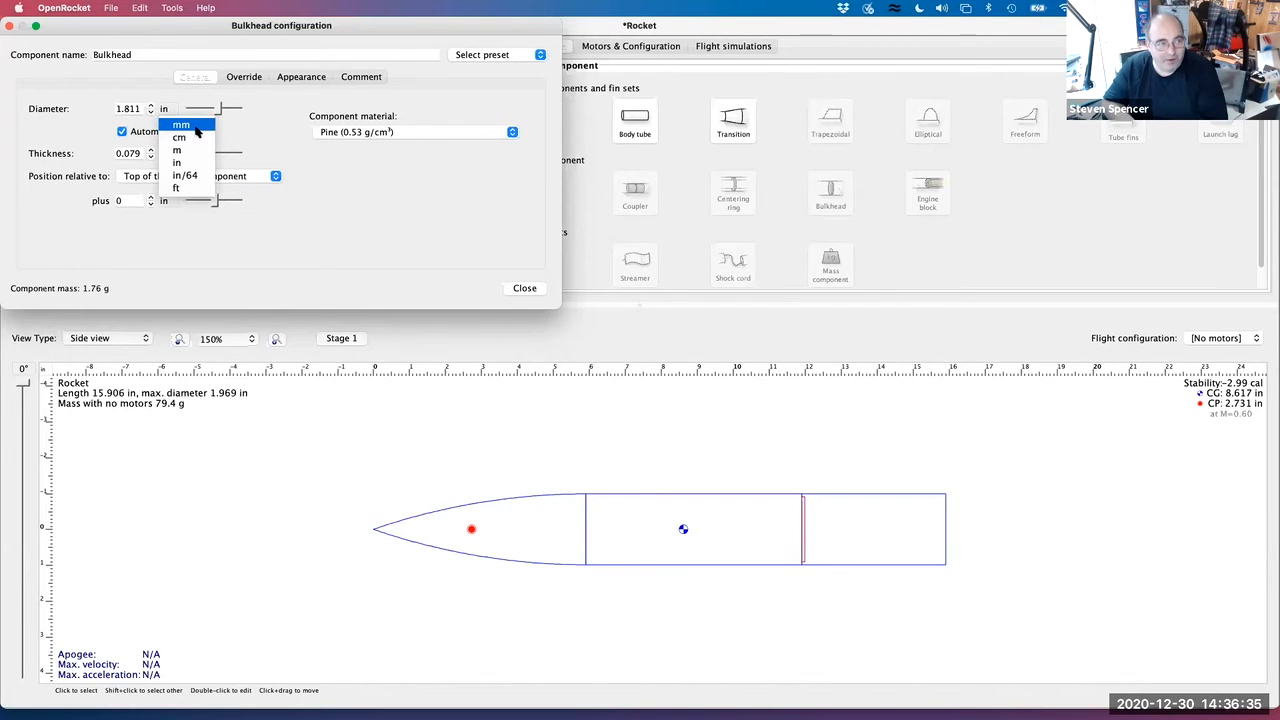
pyautogui.click(181, 125)
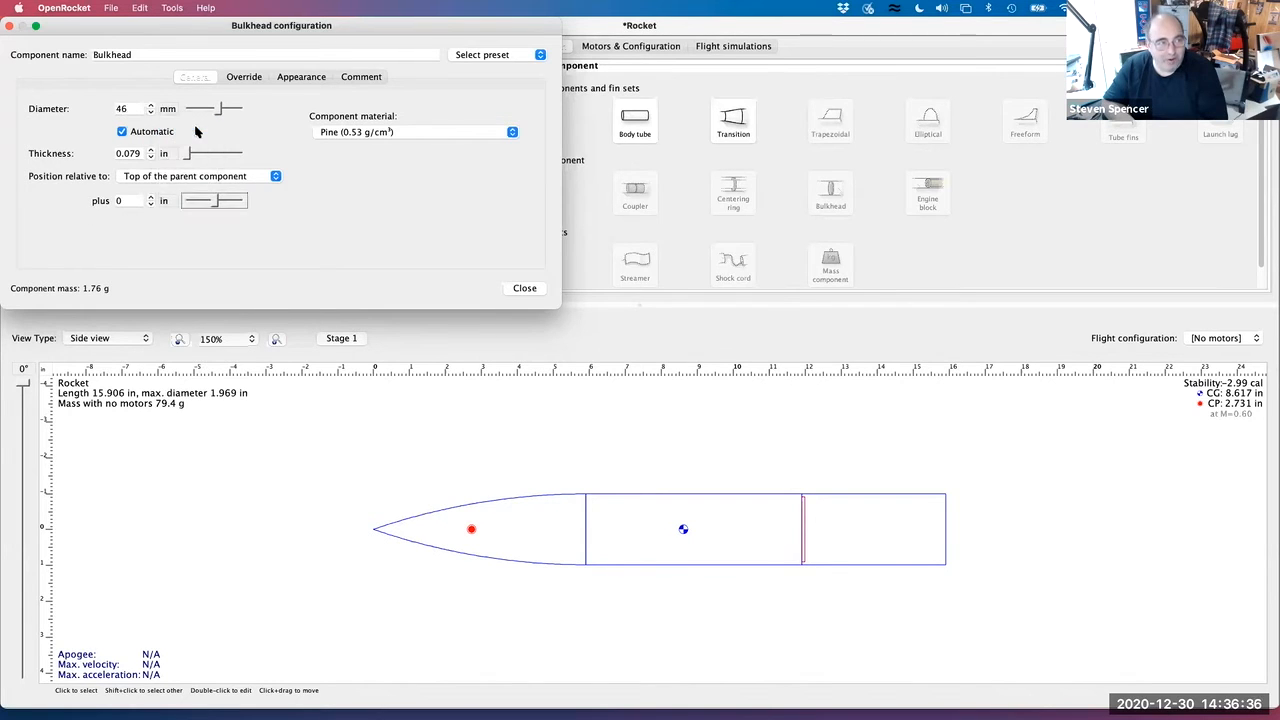
pyautogui.click(149, 105)
pyautogui.click(149, 105)
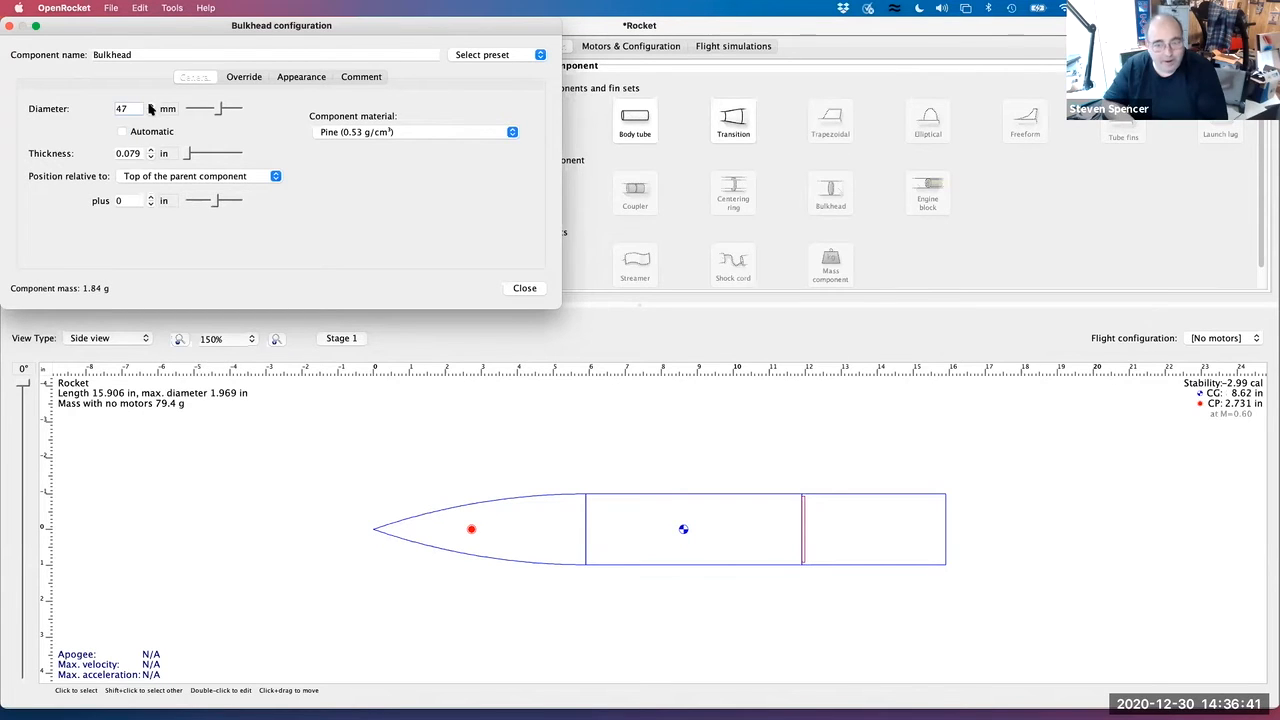
pyautogui.click(149, 105)
pyautogui.click(149, 105)
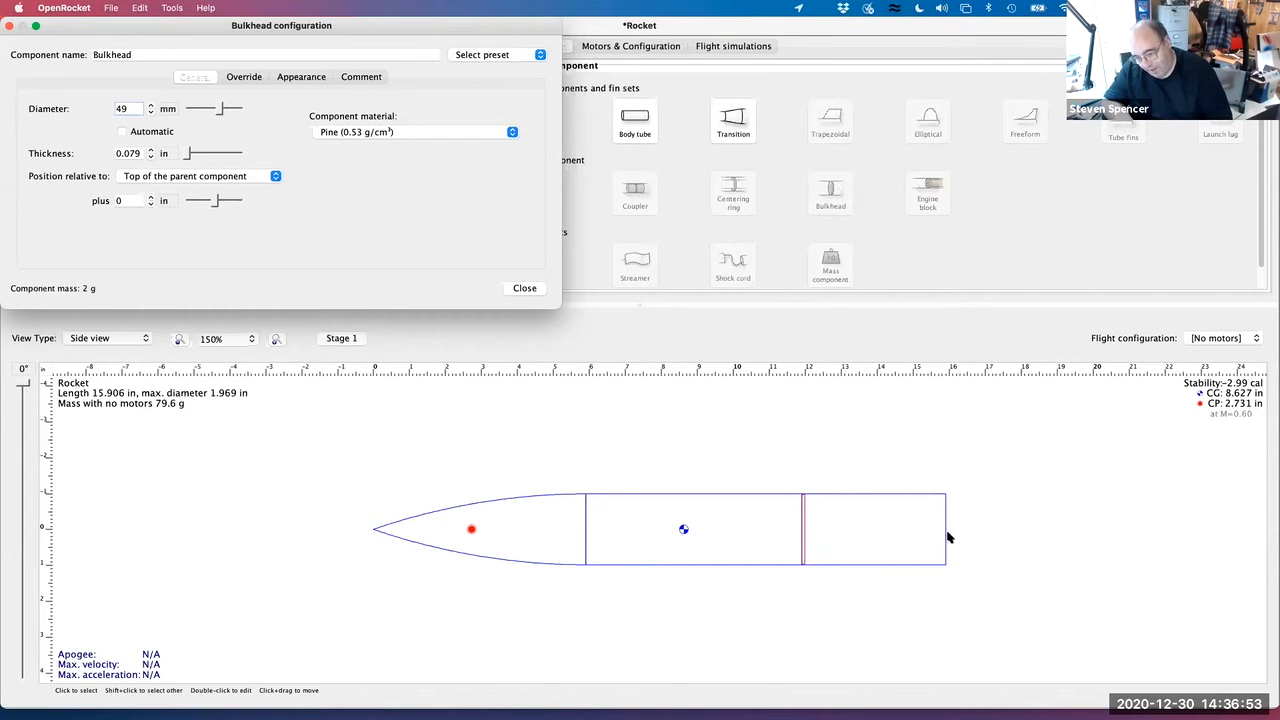
pyautogui.click(527, 289)
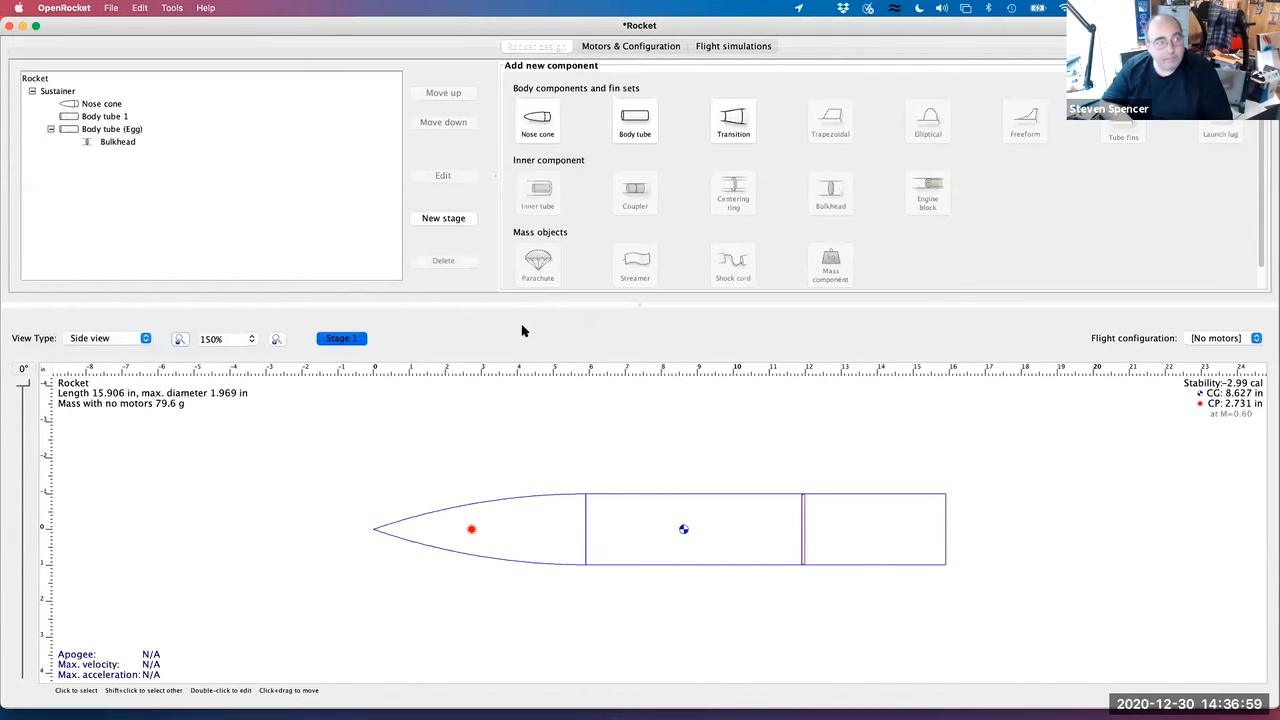
# Add a second bulkhead at the bottom of the egg body tube, keeping its default settings
pyautogui.click(111, 130)
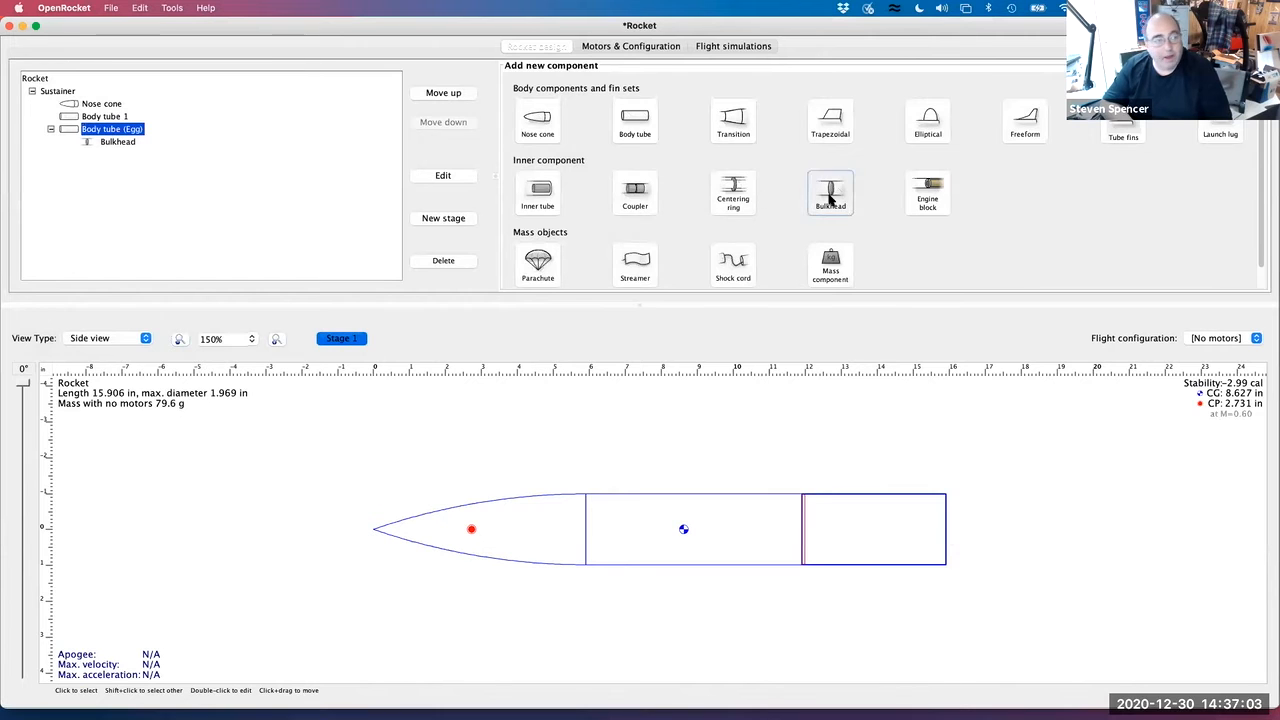
pyautogui.click(830, 195)
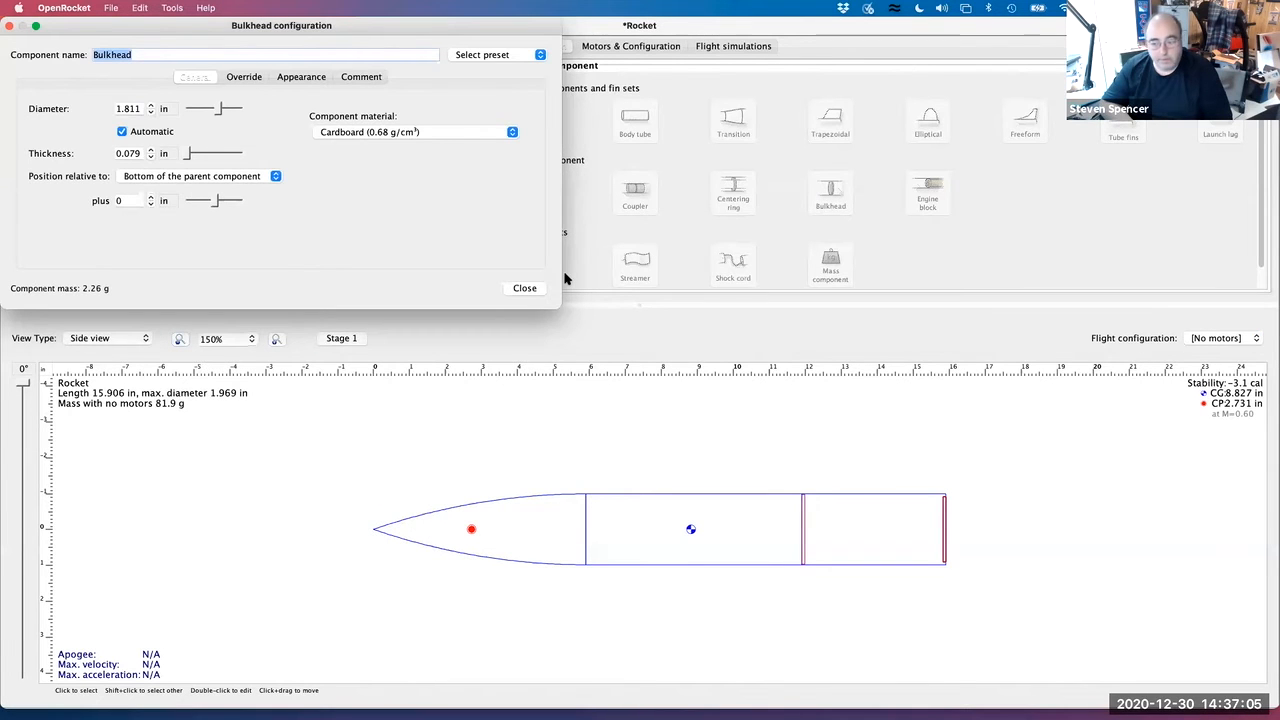
pyautogui.click(520, 289)
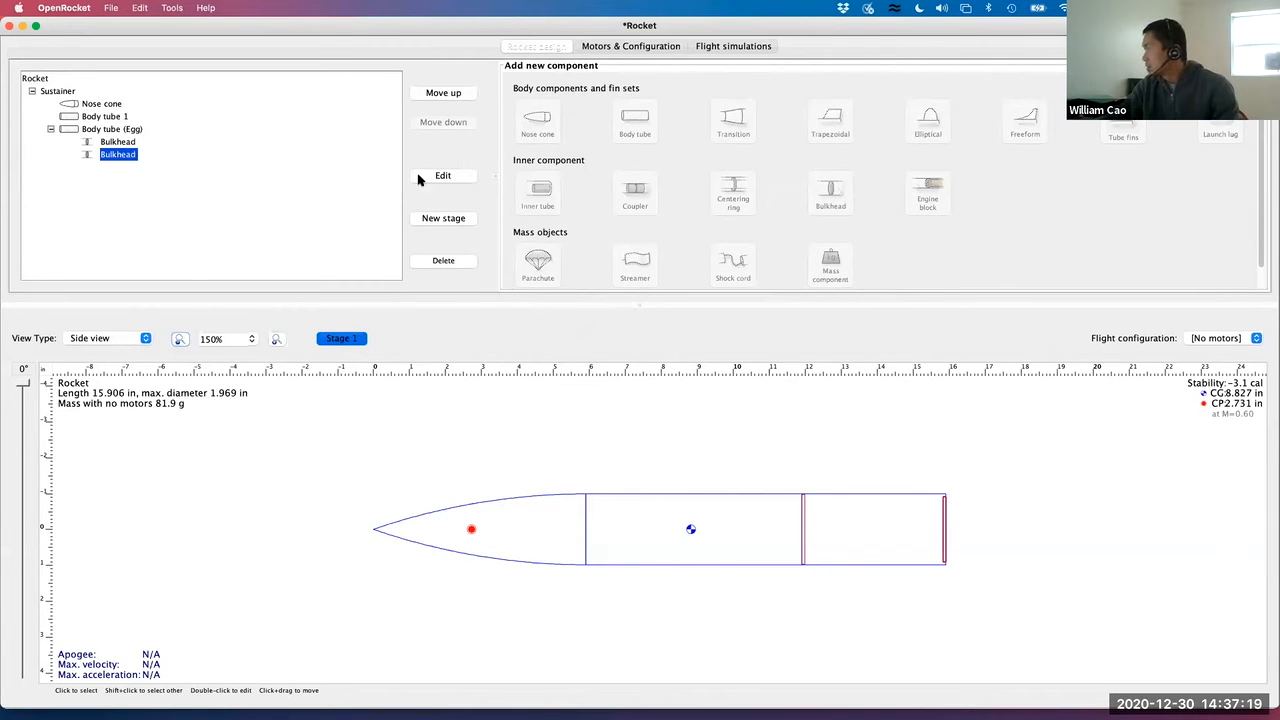
# Reopen the second bulkhead's configuration, switch its diameter unit to millimetres and set the diameter to 49 mm
pyautogui.doubleClick(119, 156)
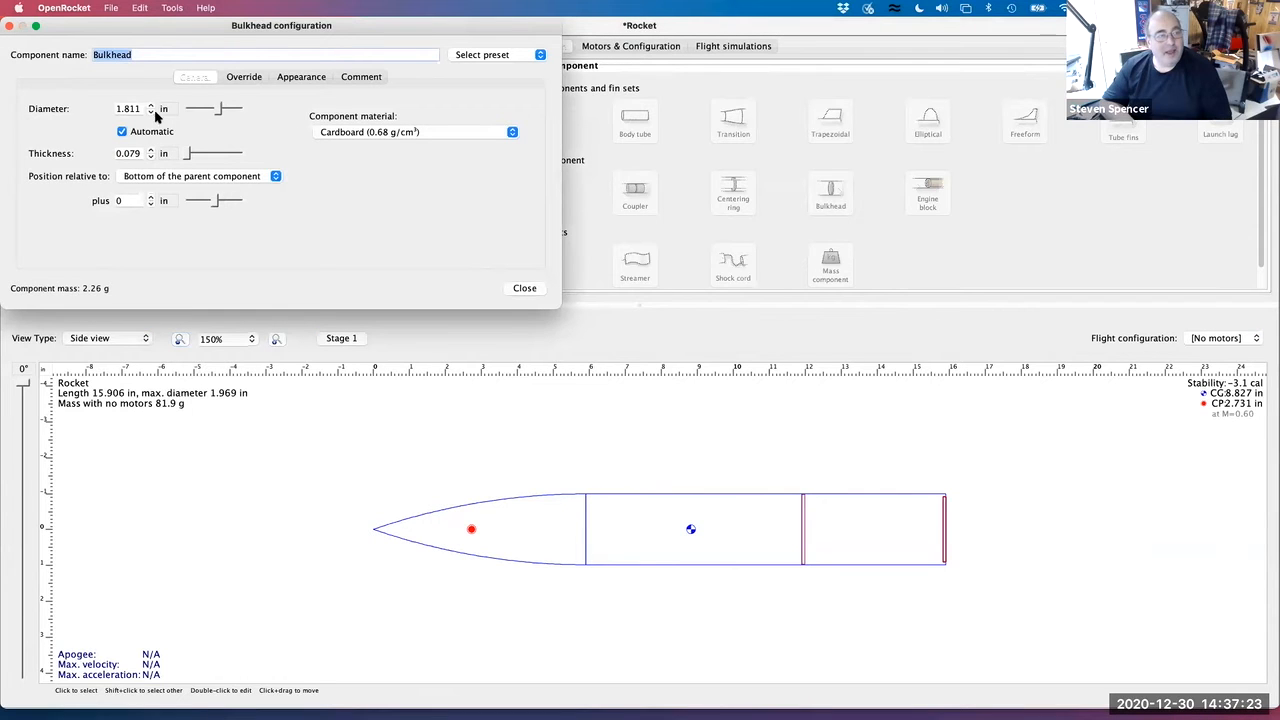
pyautogui.click(164, 109)
pyautogui.click(177, 125)
pyautogui.click(148, 106)
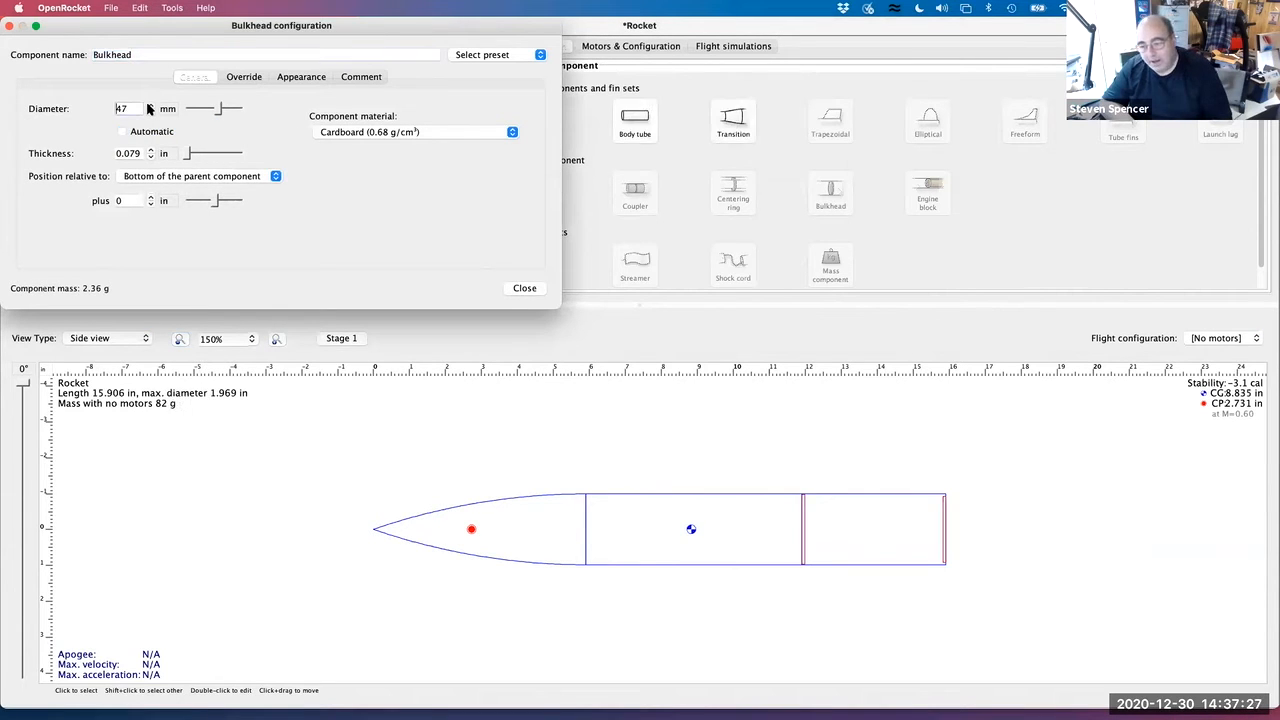
pyautogui.click(148, 106)
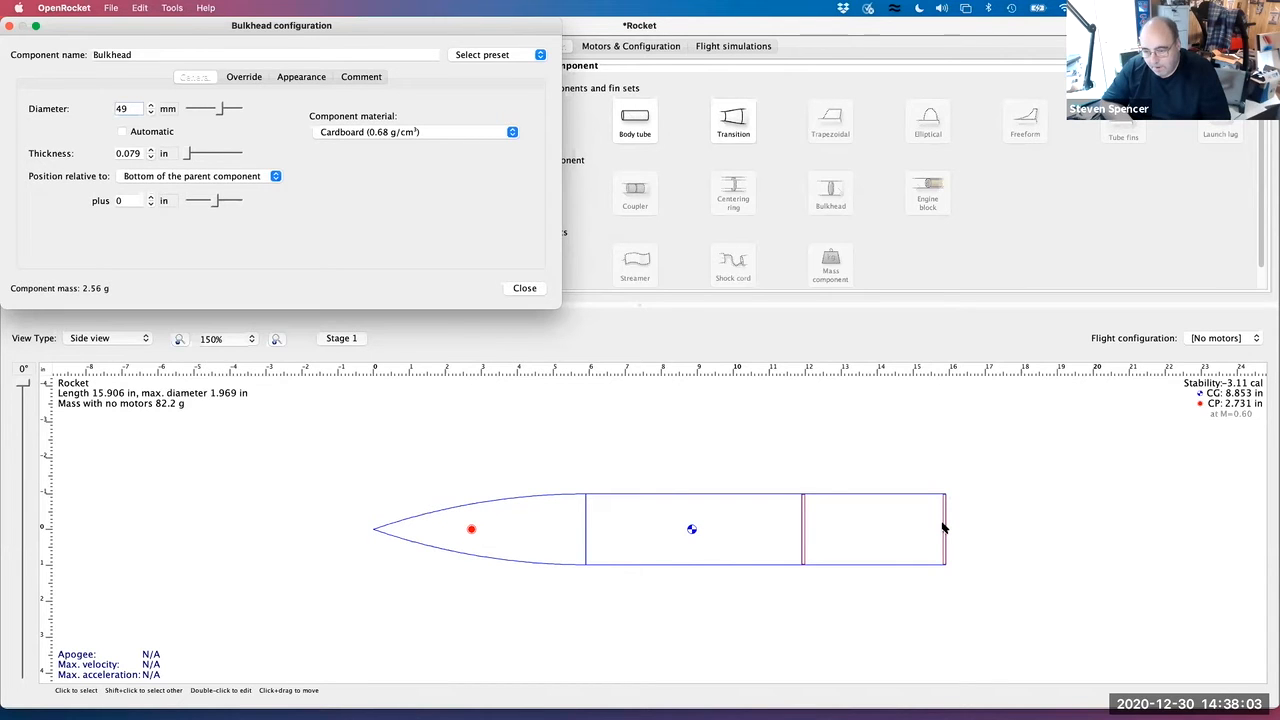
# Shorten Body tube 1 to a length of 4 in and close its configuration
pyautogui.click(771, 528)
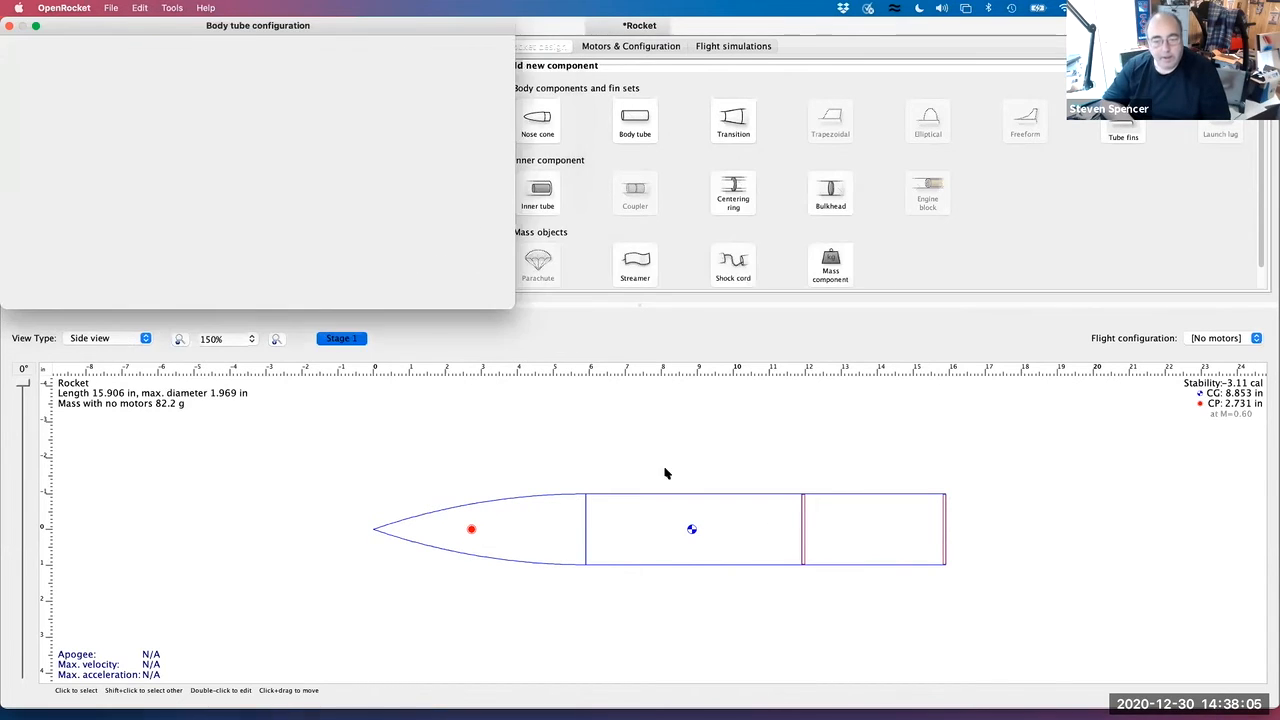
pyautogui.click(478, 288)
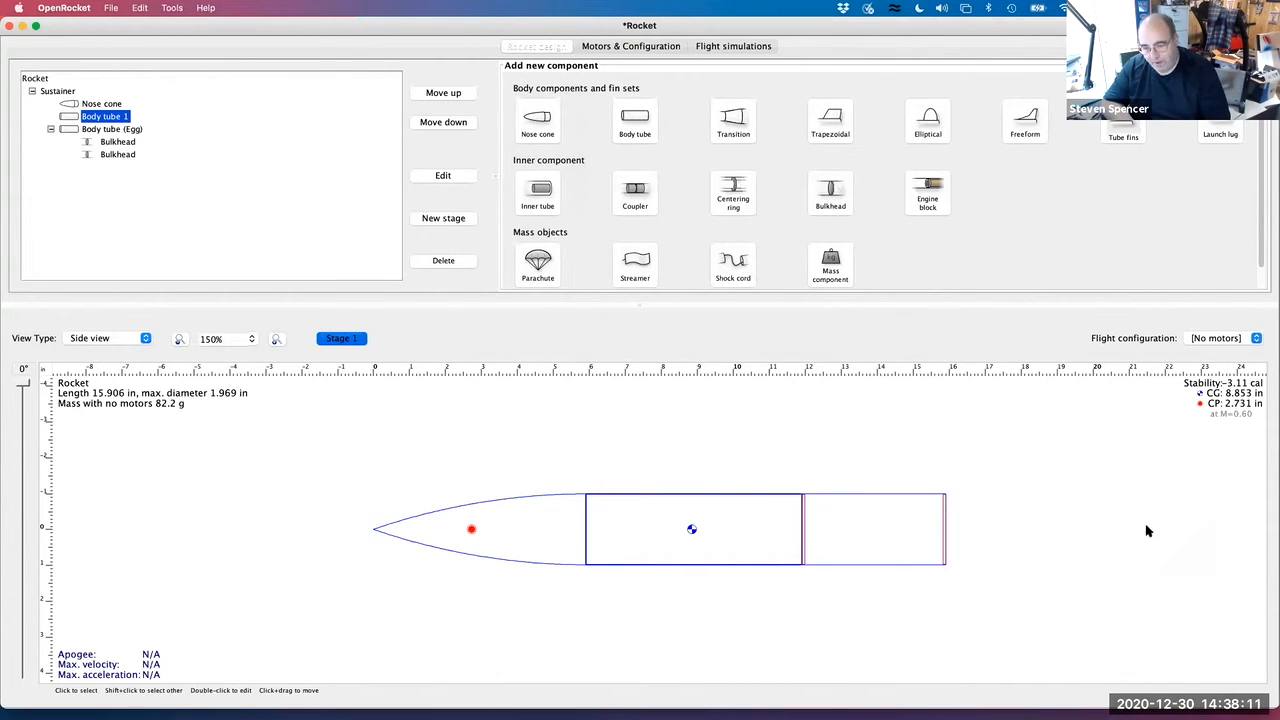
pyautogui.doubleClick(85, 118)
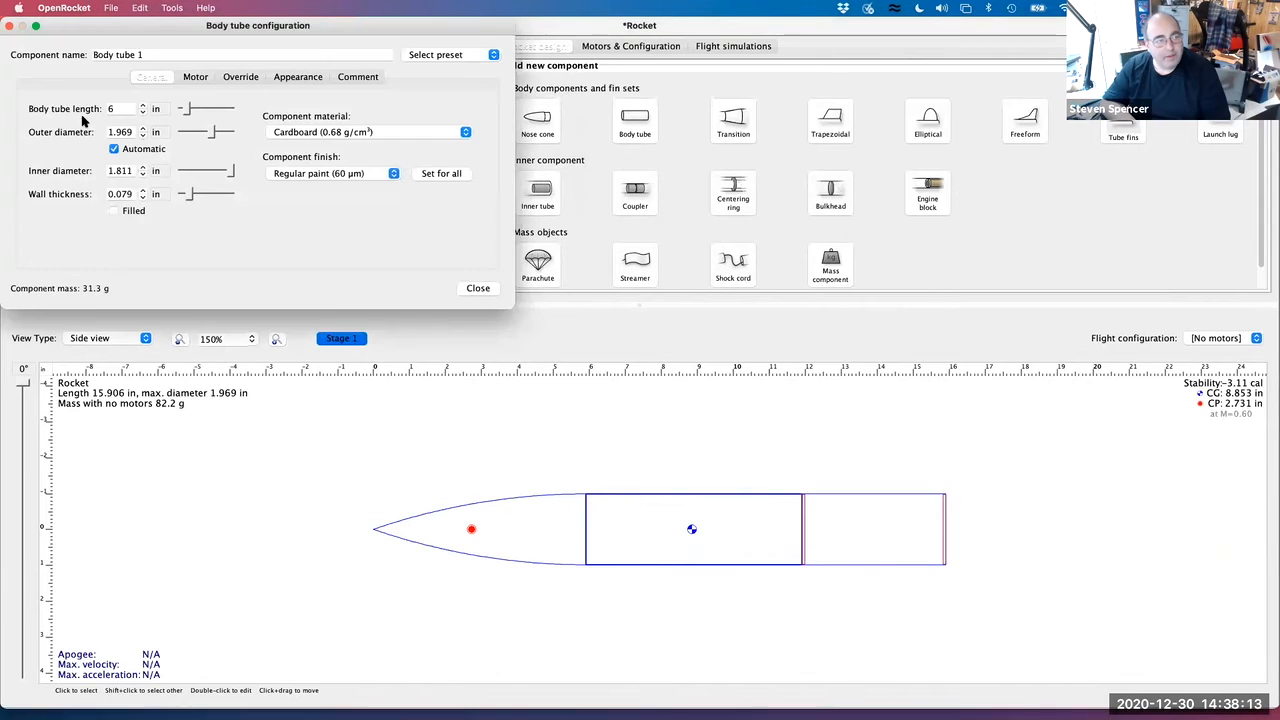
pyautogui.click(142, 113)
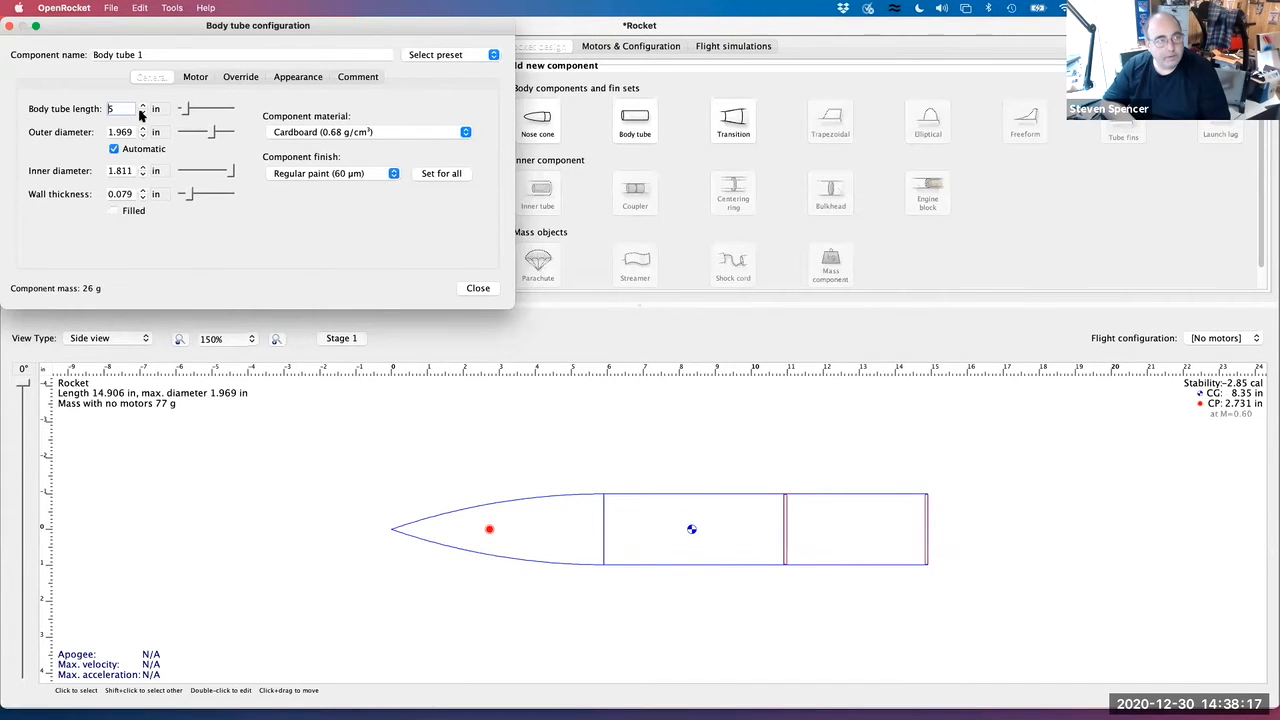
pyautogui.click(142, 113)
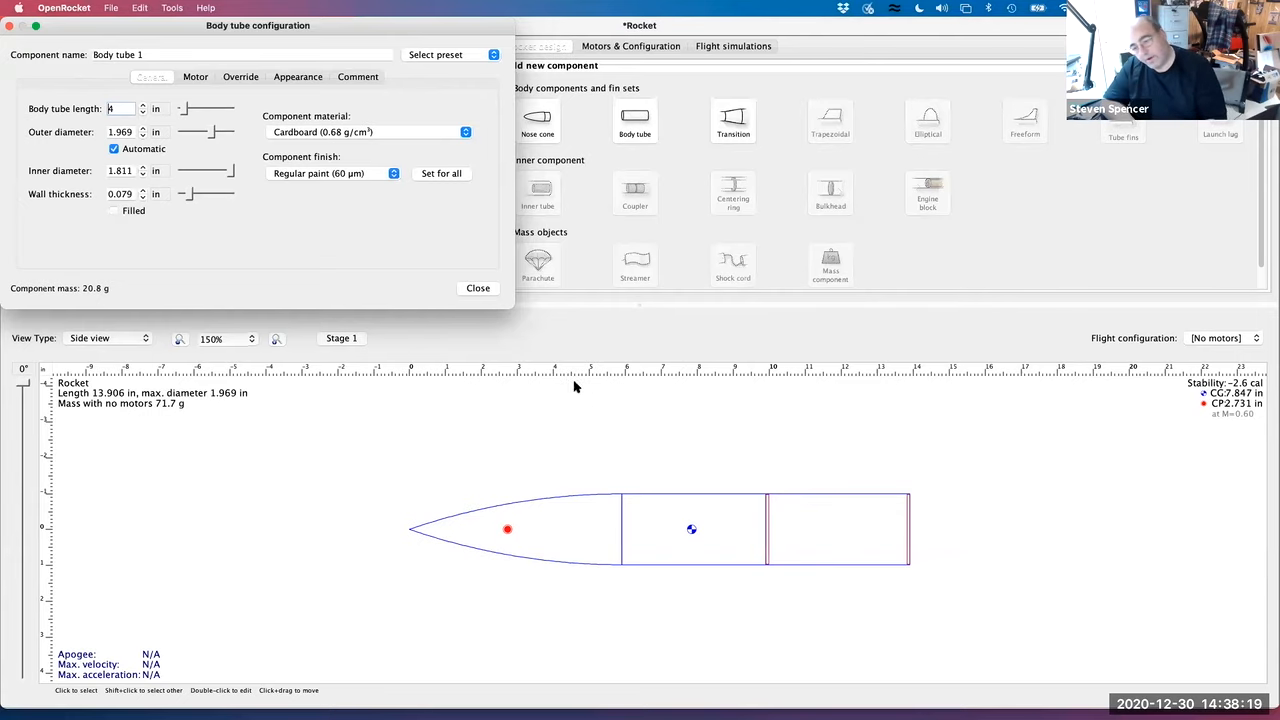
pyautogui.click(476, 288)
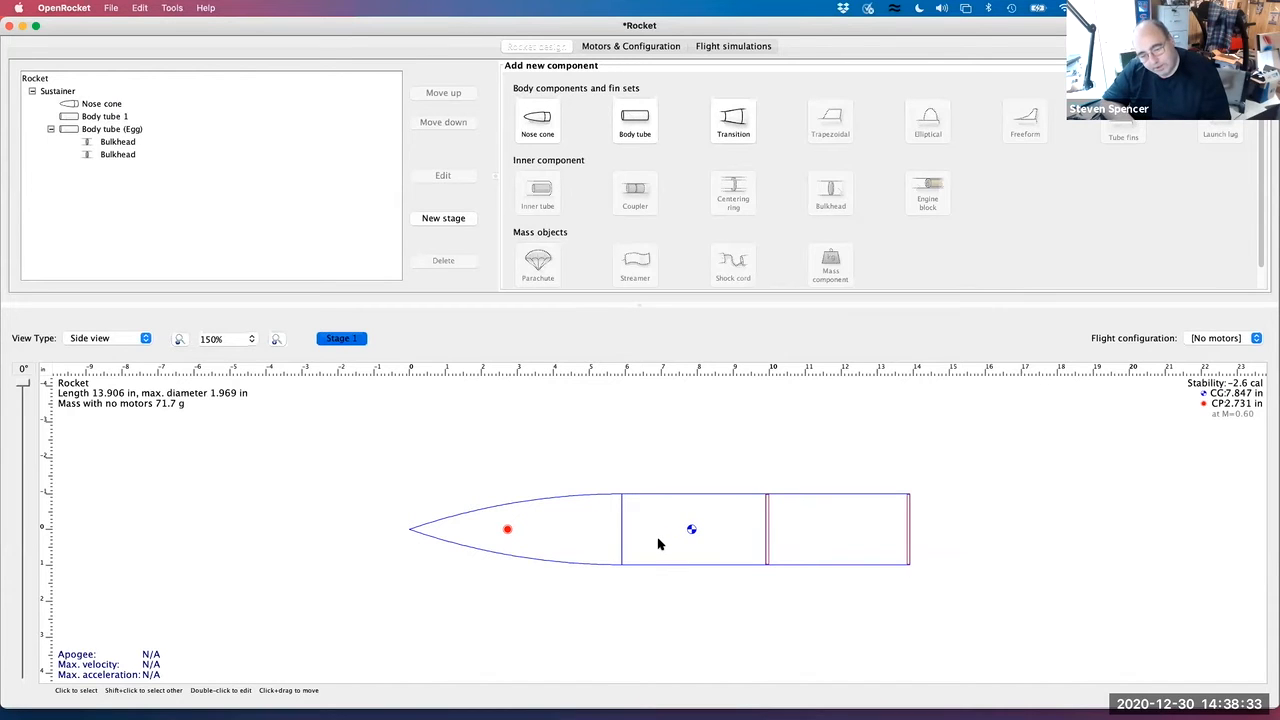
# Give the nose cone's shoulder a diameter of about 41 mm, with the diameter unit switched to millimetres
pyautogui.click(599, 498)
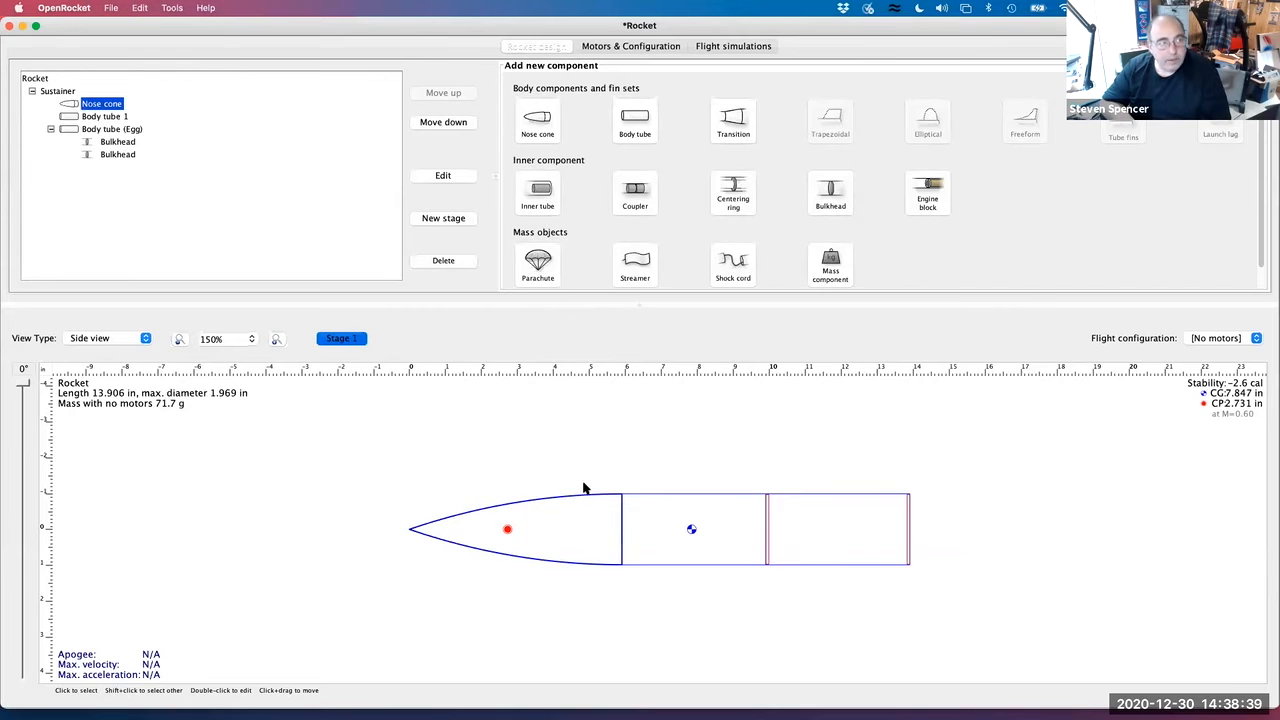
pyautogui.doubleClick(95, 107)
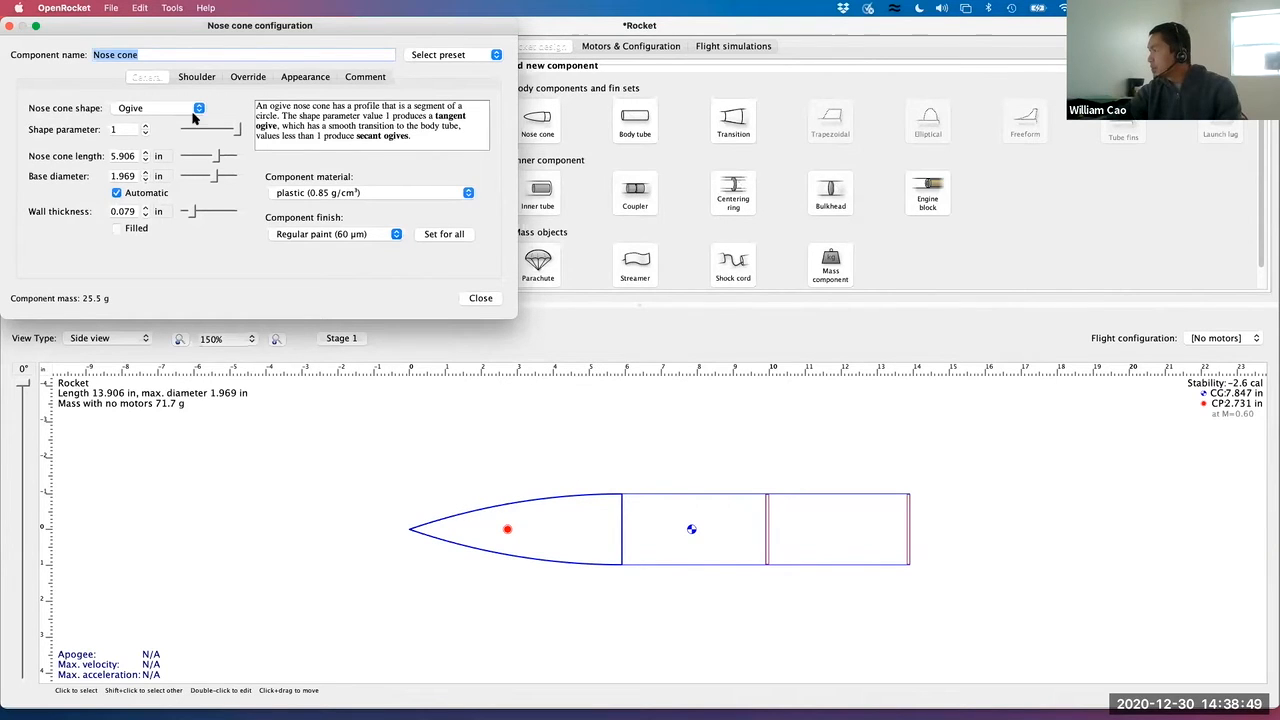
pyautogui.click(193, 79)
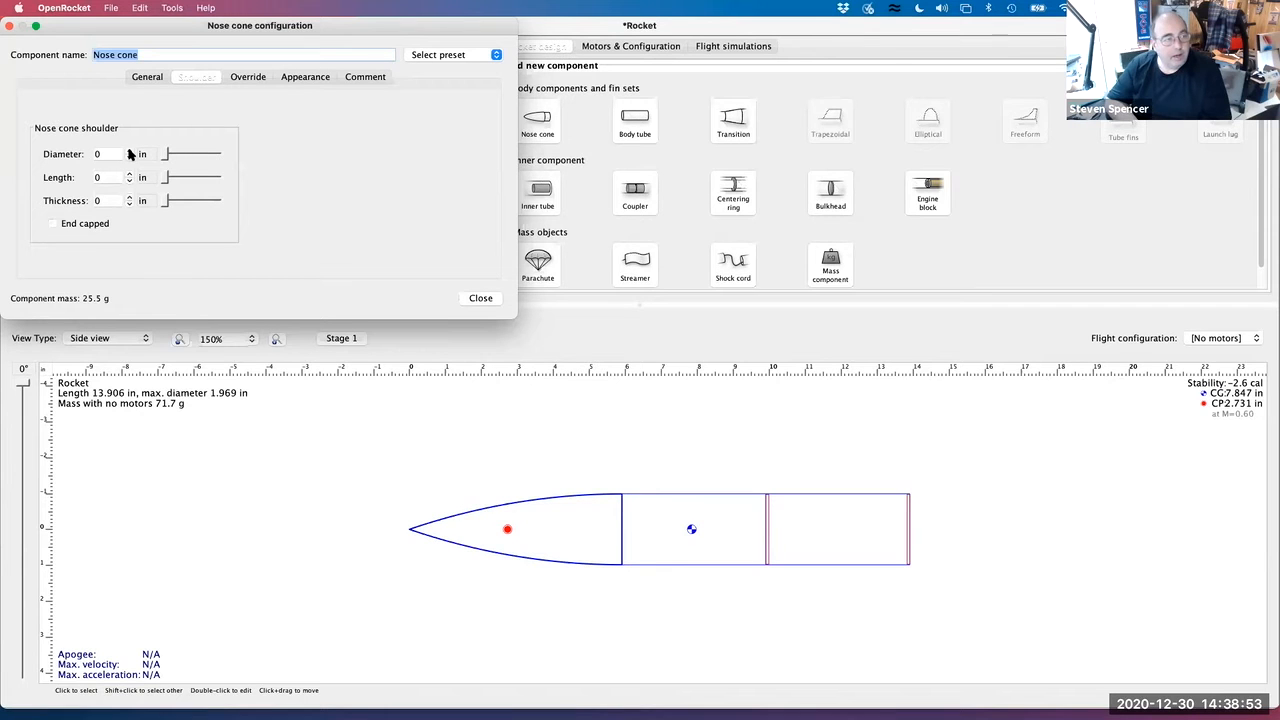
pyautogui.click(140, 154)
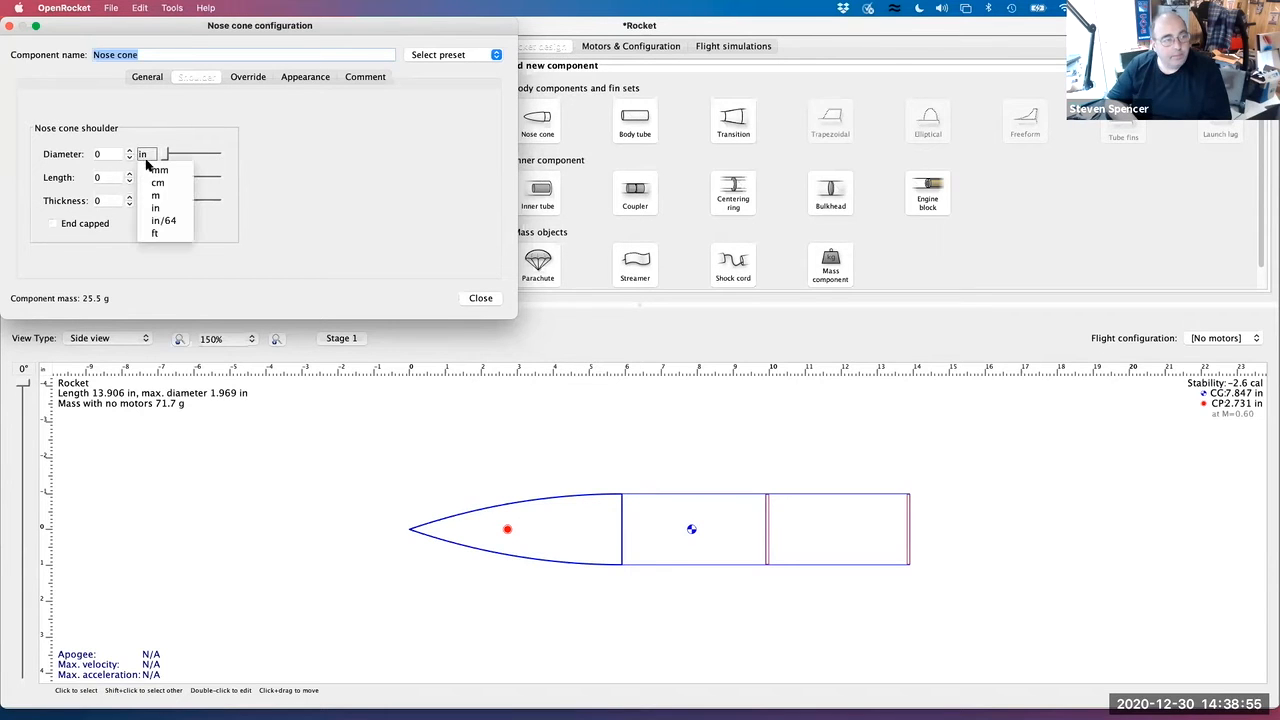
pyautogui.click(167, 182)
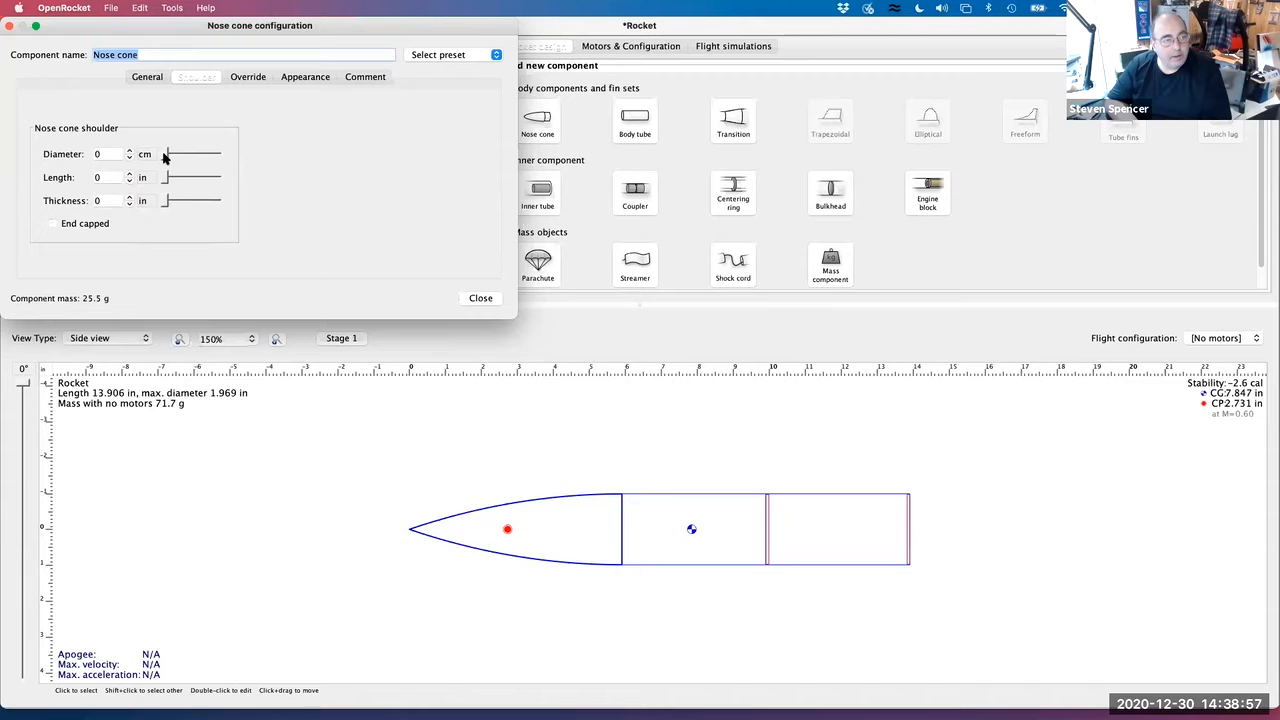
pyautogui.click(172, 156)
pyautogui.moveTo(174, 158); pyautogui.dragTo(215, 158)
pyautogui.click(145, 154)
pyautogui.click(157, 172)
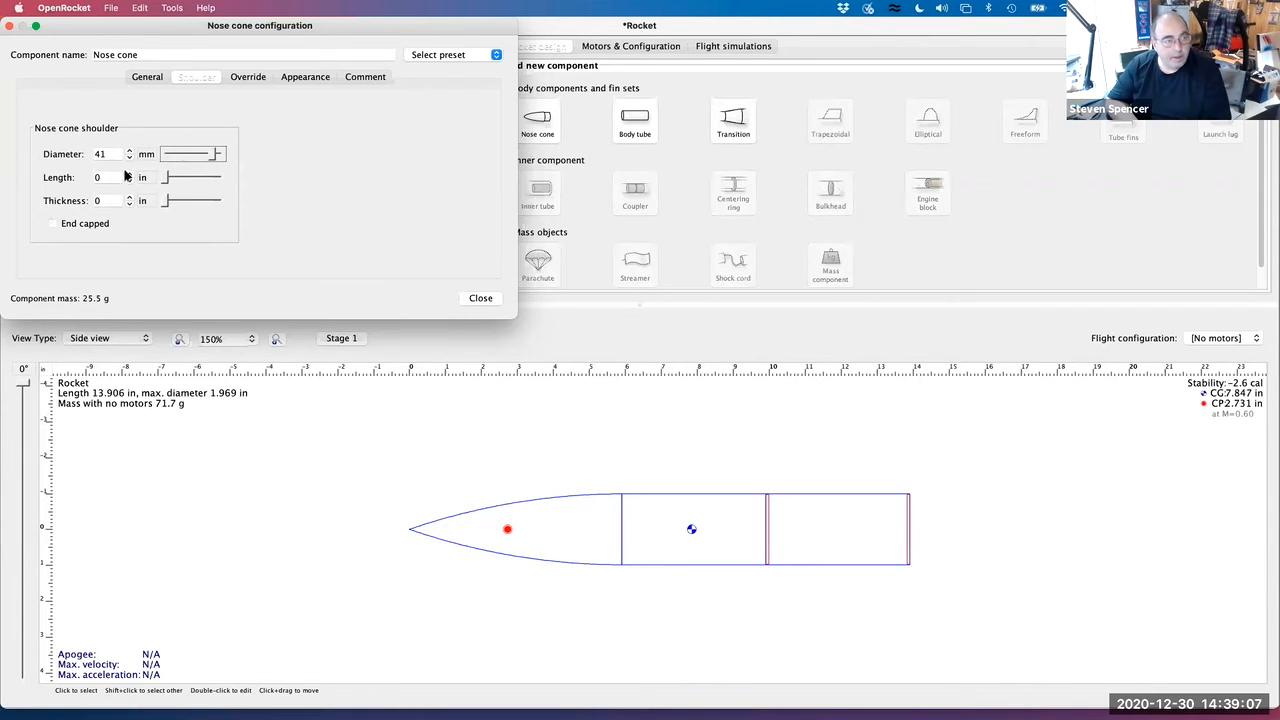
# Set the nose cone shoulder's length to 1 in and its diameter to 49 mm, then close the configuration
pyautogui.click(128, 173)
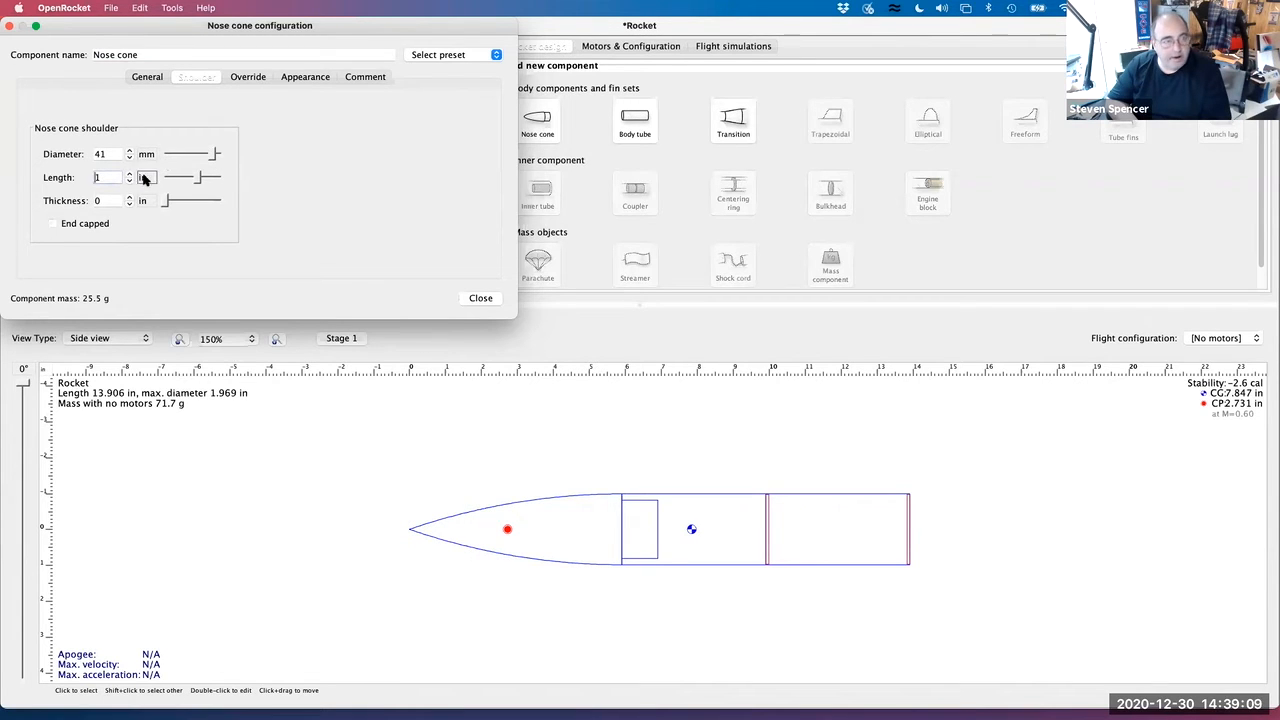
pyautogui.moveTo(209, 157); pyautogui.dragTo(220, 156)
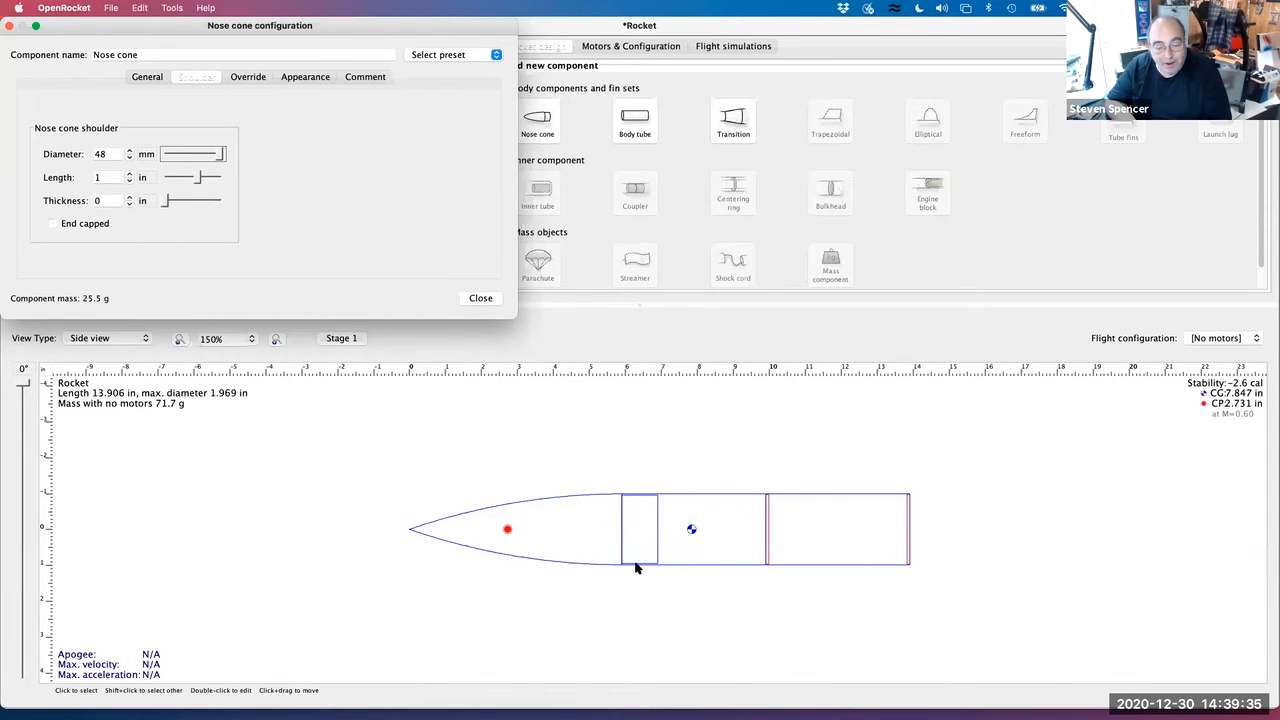
pyautogui.click(129, 151)
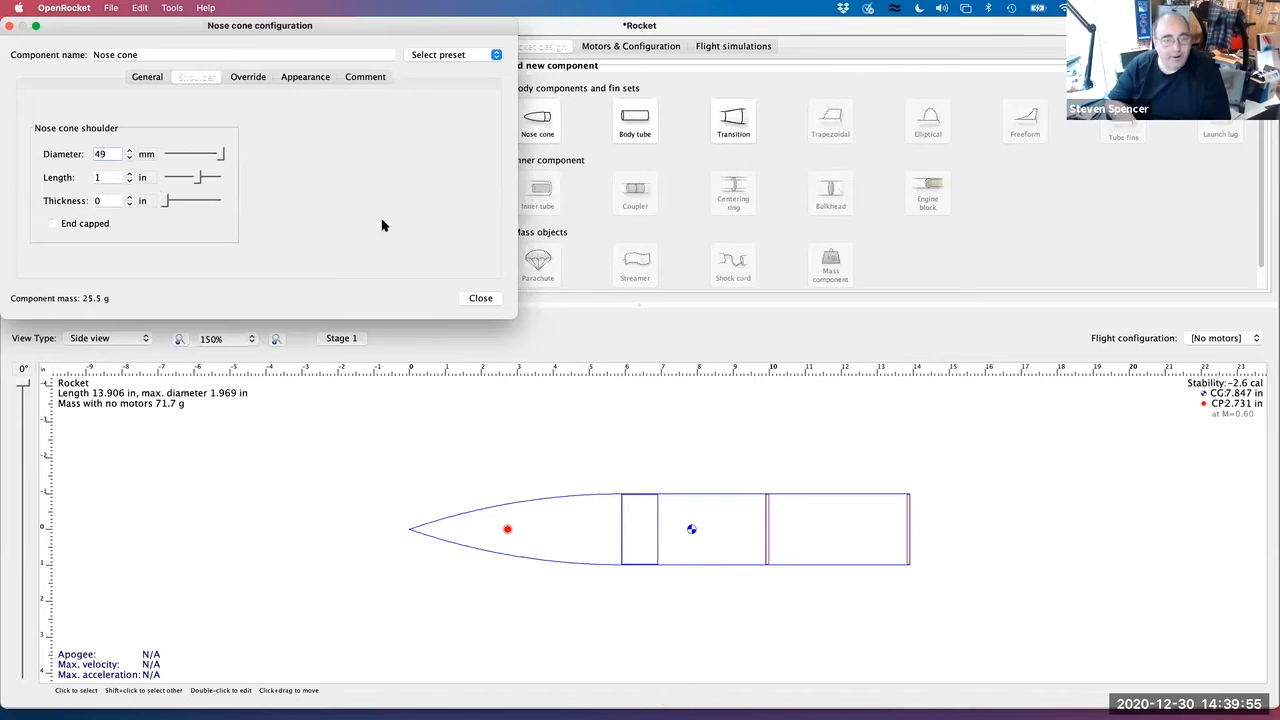
pyautogui.click(484, 298)
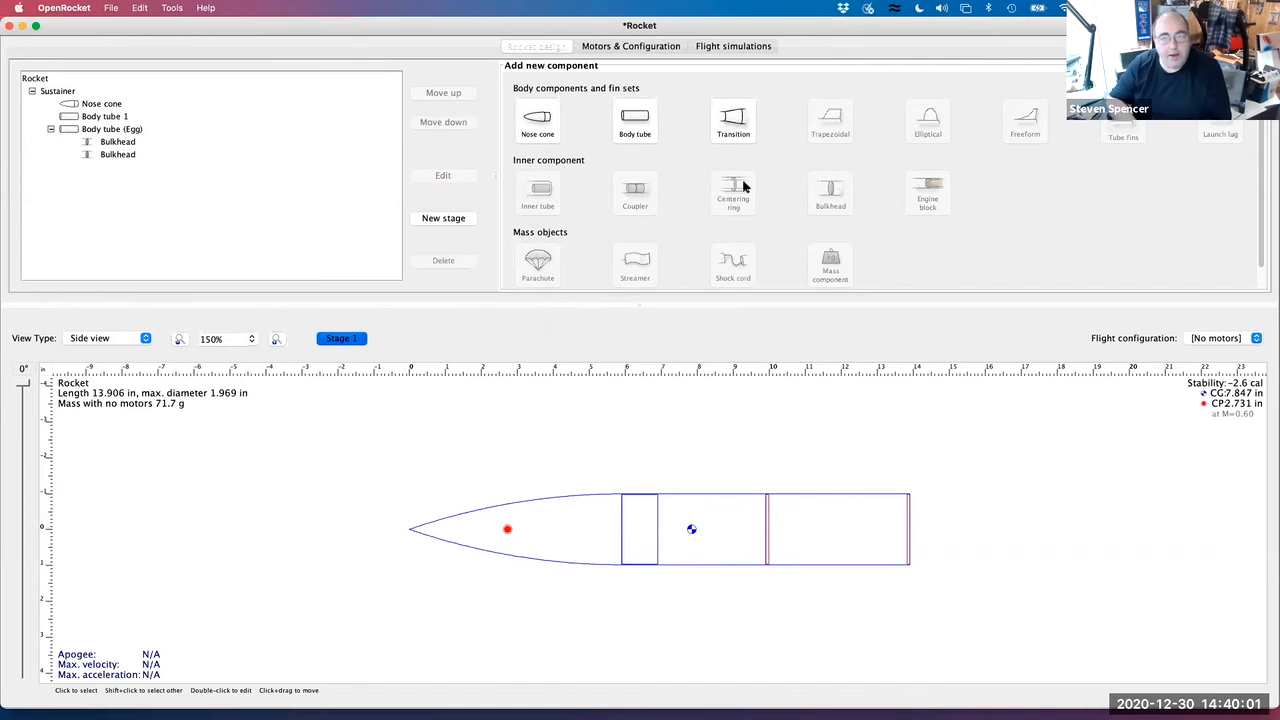
# Add a third body tube behind the egg compartment and set its length to 12 in
pyautogui.click(635, 121)
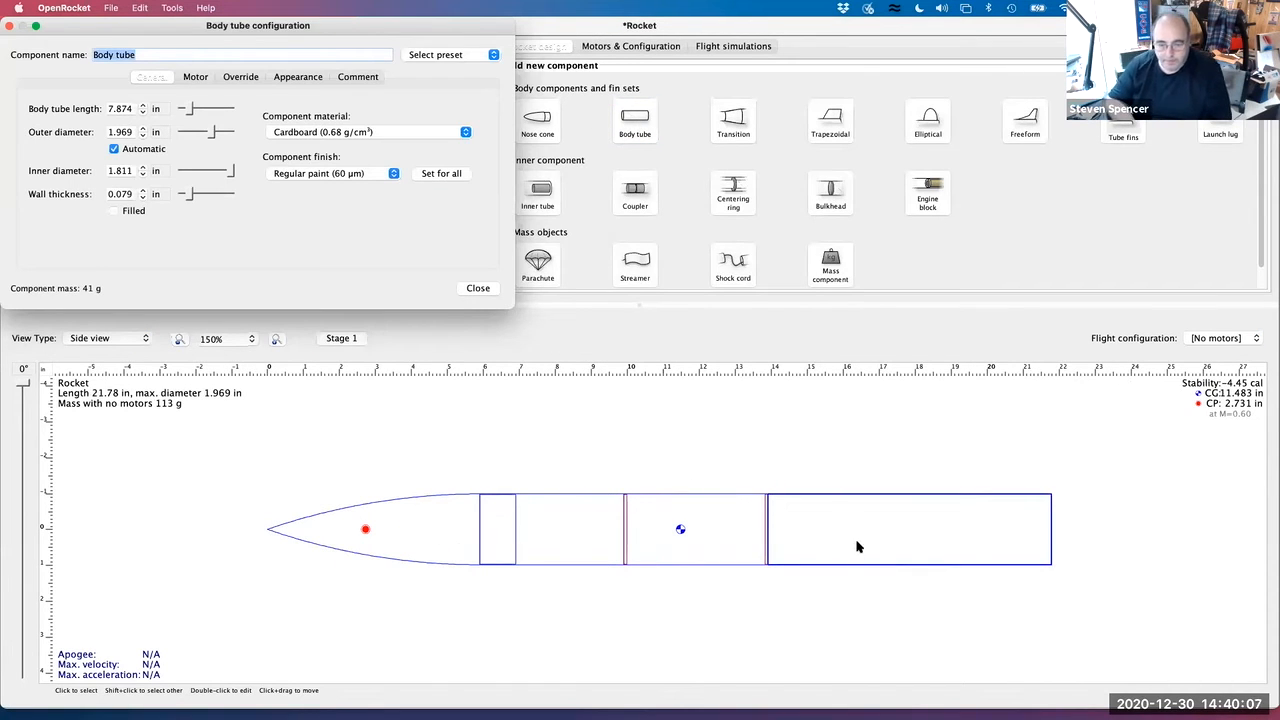
pyautogui.click(142, 106)
pyautogui.click(142, 106)
pyautogui.click(142, 106)
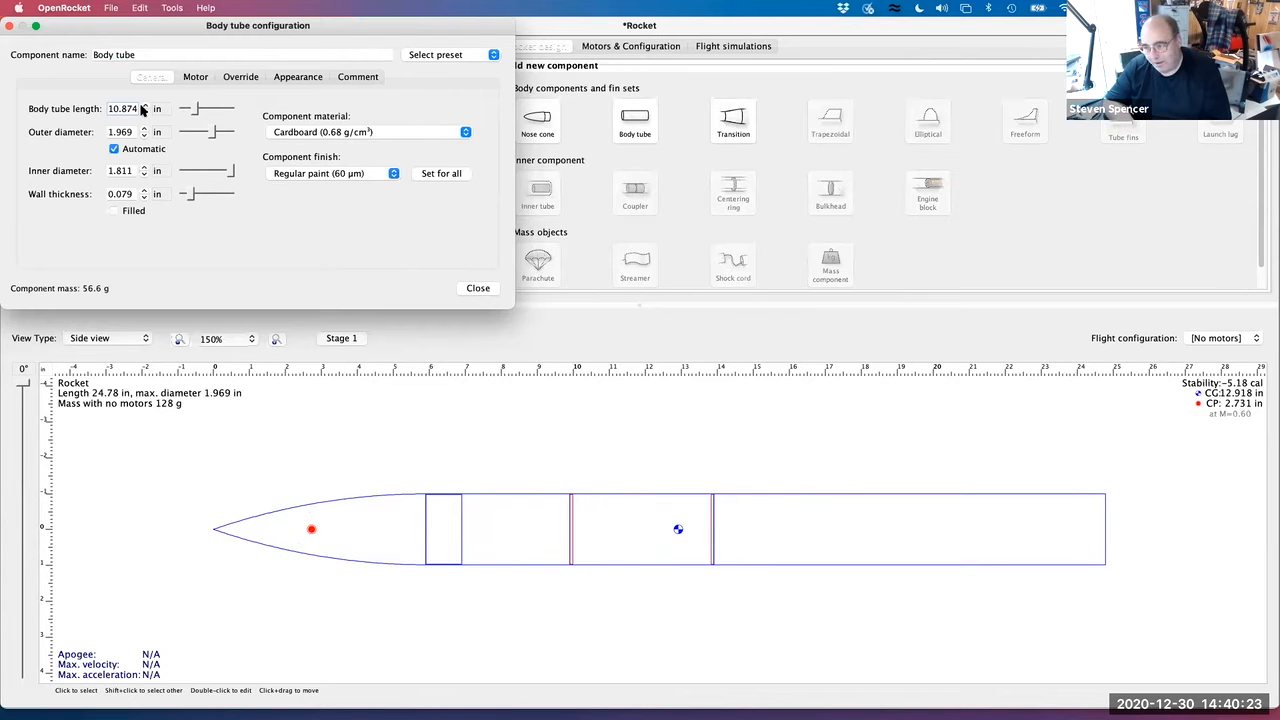
pyautogui.click(144, 106)
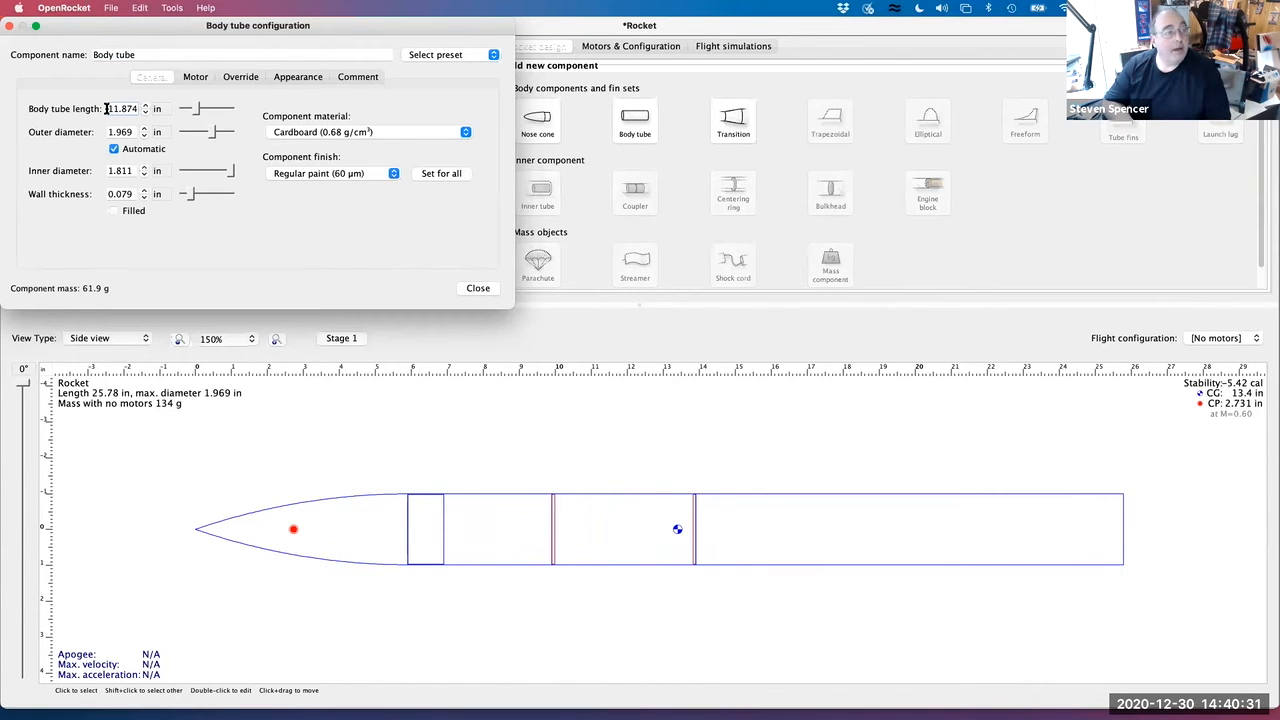
pyautogui.moveTo(107, 109); pyautogui.dragTo(142, 114)
pyautogui.write('12')
pyautogui.press('Return')
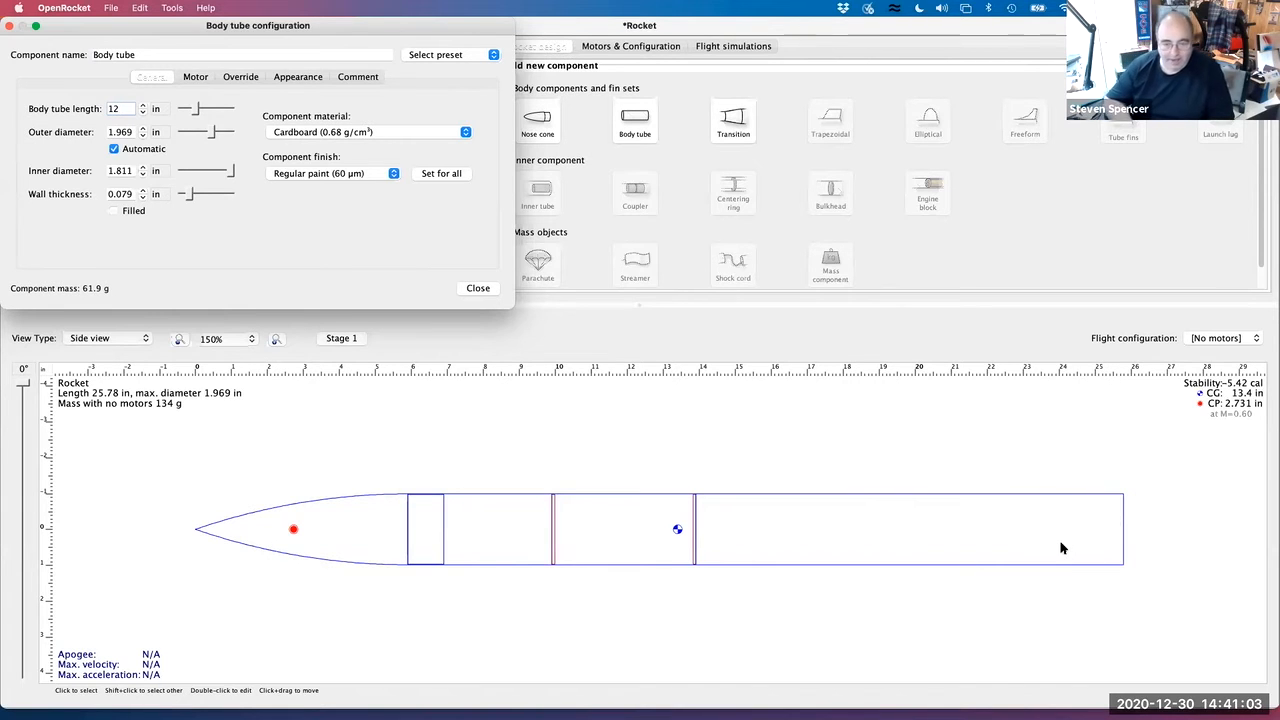
# Try a length of 18 in for the new rear body tube, then settle on 14 in and close its configuration
pyautogui.click(143, 106)
pyautogui.click(143, 106)
pyautogui.click(143, 106)
pyautogui.click(143, 106)
pyautogui.click(143, 106)
pyautogui.click(143, 106)
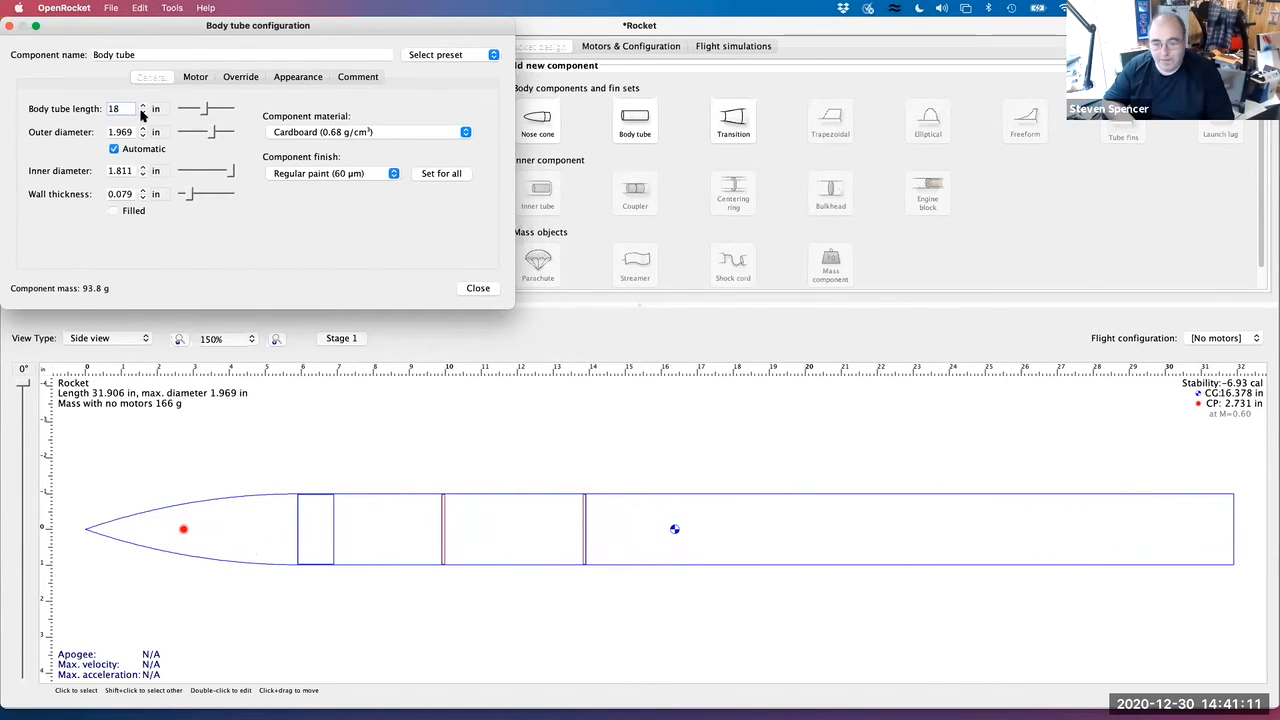
pyautogui.click(142, 114)
pyautogui.click(142, 114)
pyautogui.click(142, 114)
pyautogui.click(142, 114)
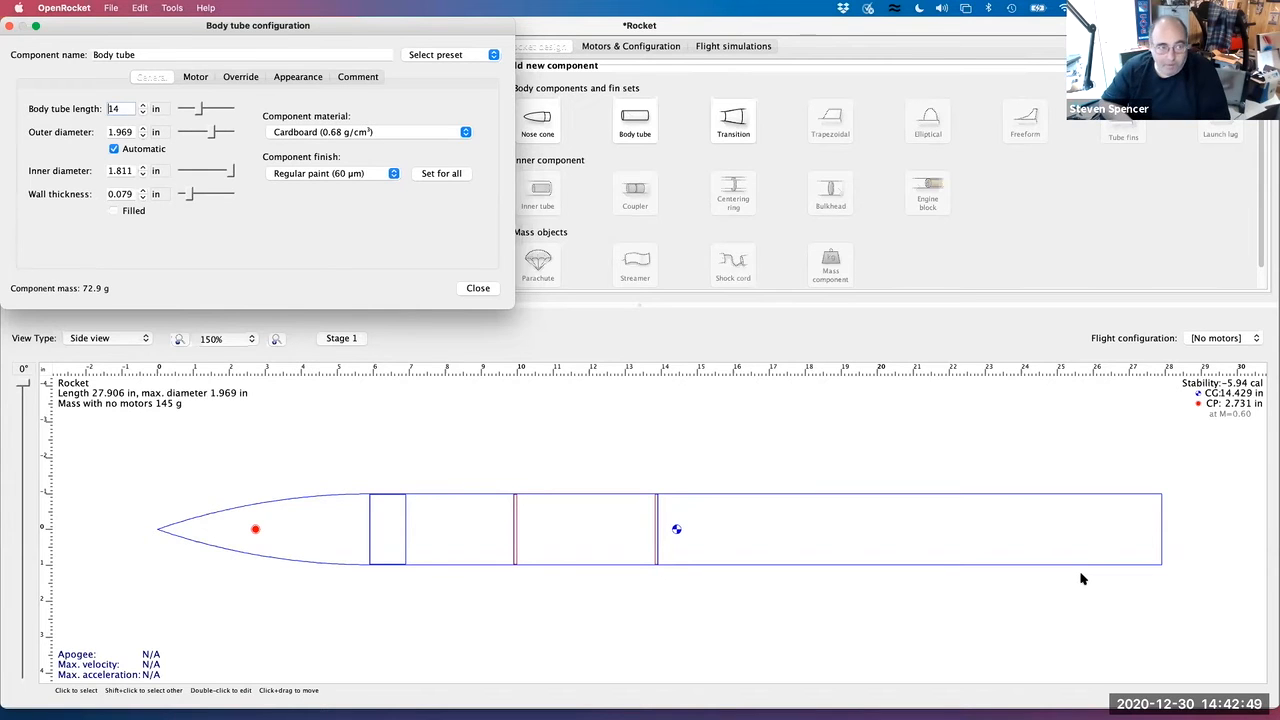
pyautogui.click(478, 289)
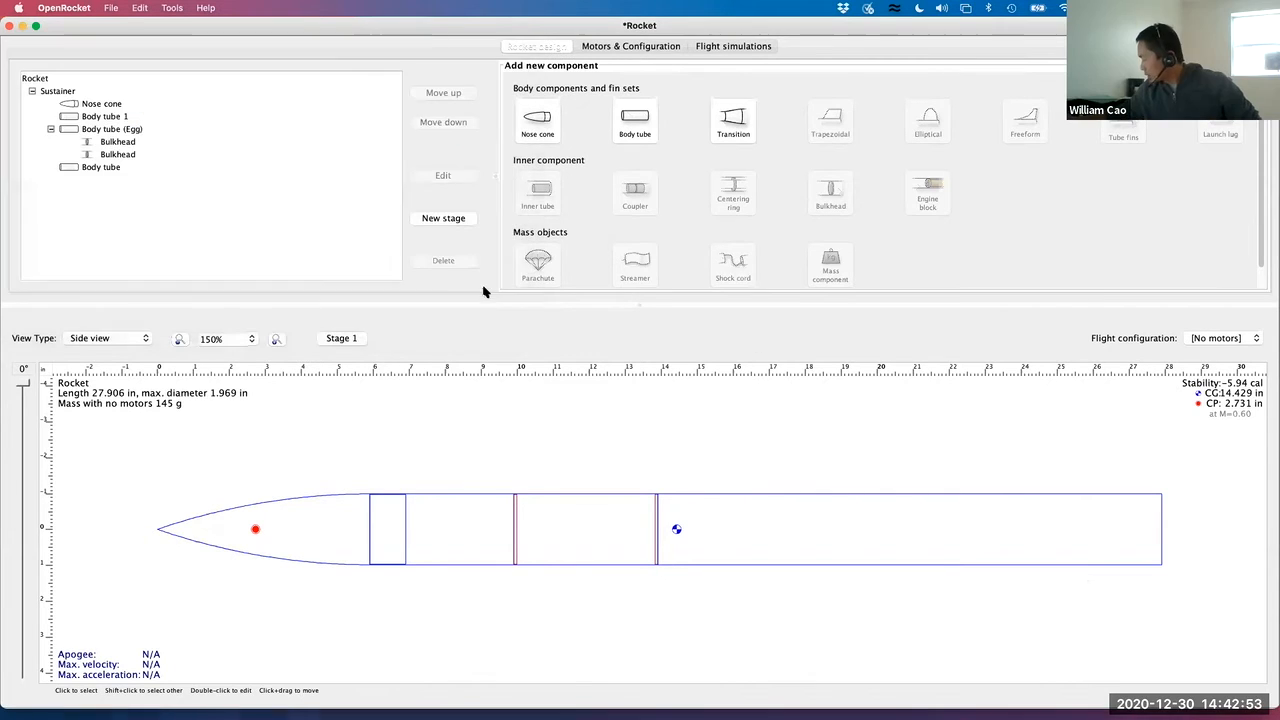
# Add an inner tube to the rear body tube and switch its outer diameter, inner diameter and wall thickness units to millimetres
pyautogui.click(110, 168)
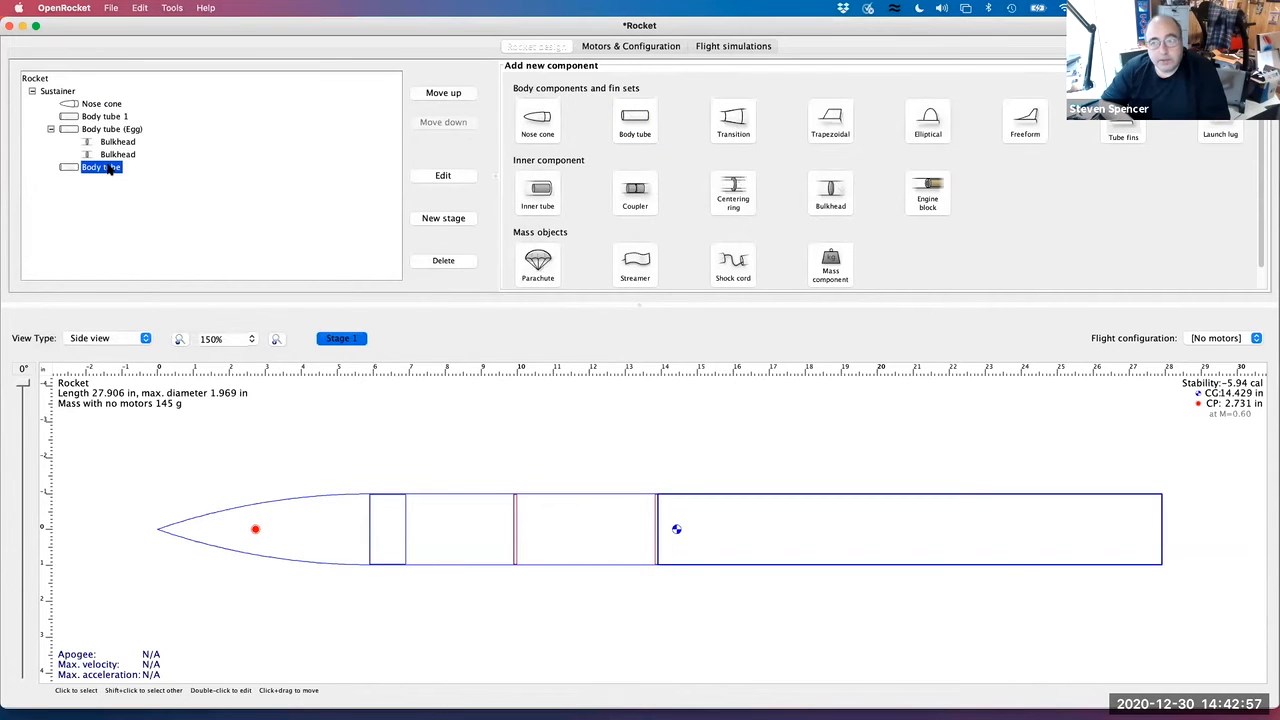
pyautogui.click(538, 194)
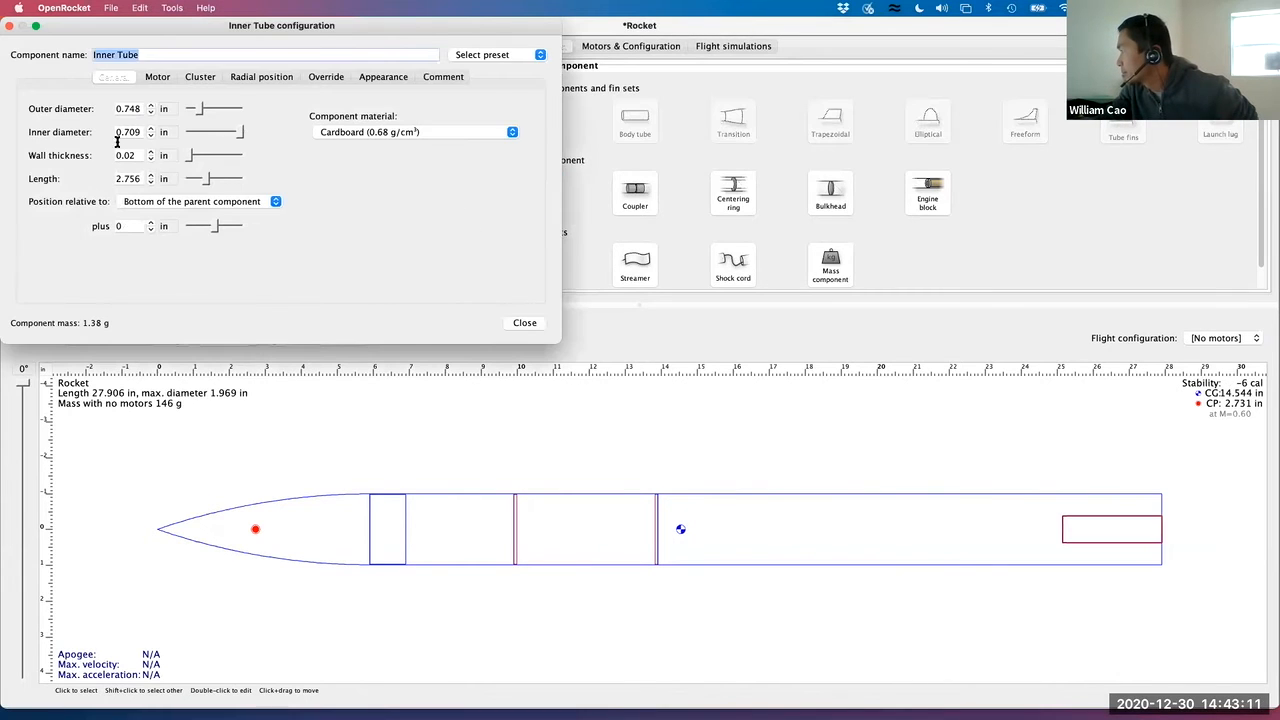
pyautogui.click(165, 110)
pyautogui.click(180, 123)
pyautogui.click(165, 132)
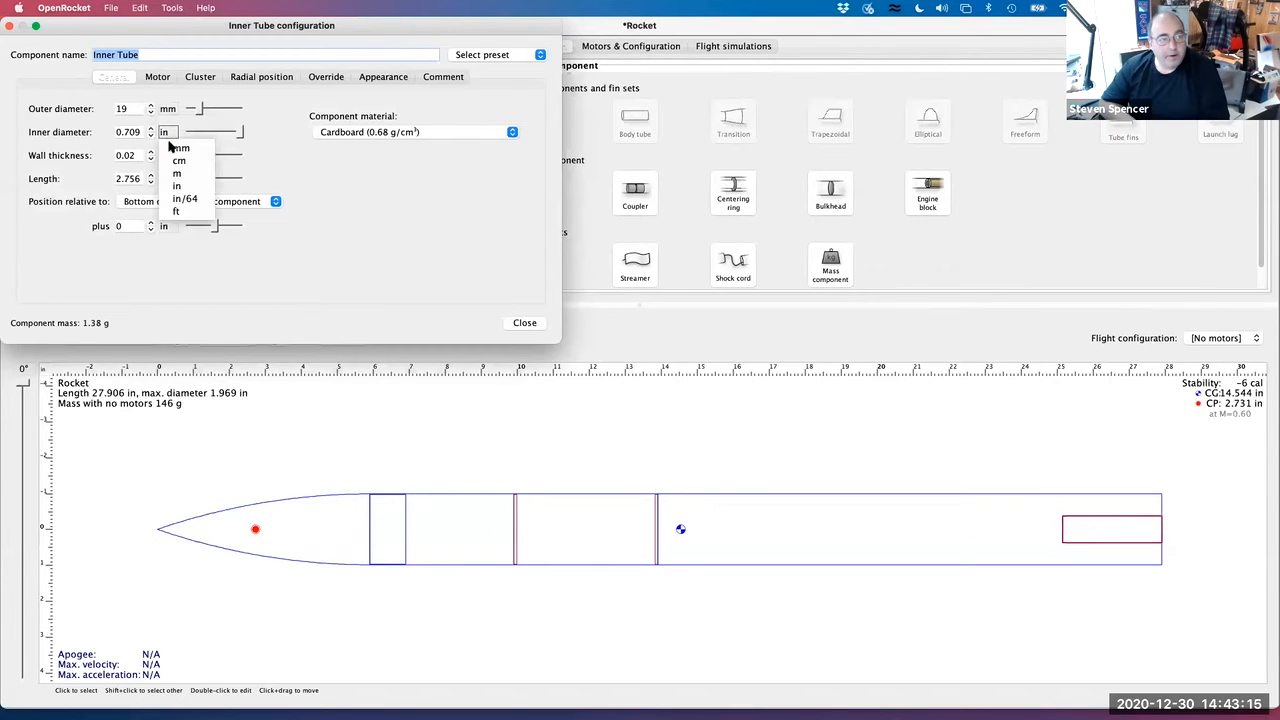
pyautogui.click(172, 149)
pyautogui.click(168, 155)
pyautogui.click(171, 174)
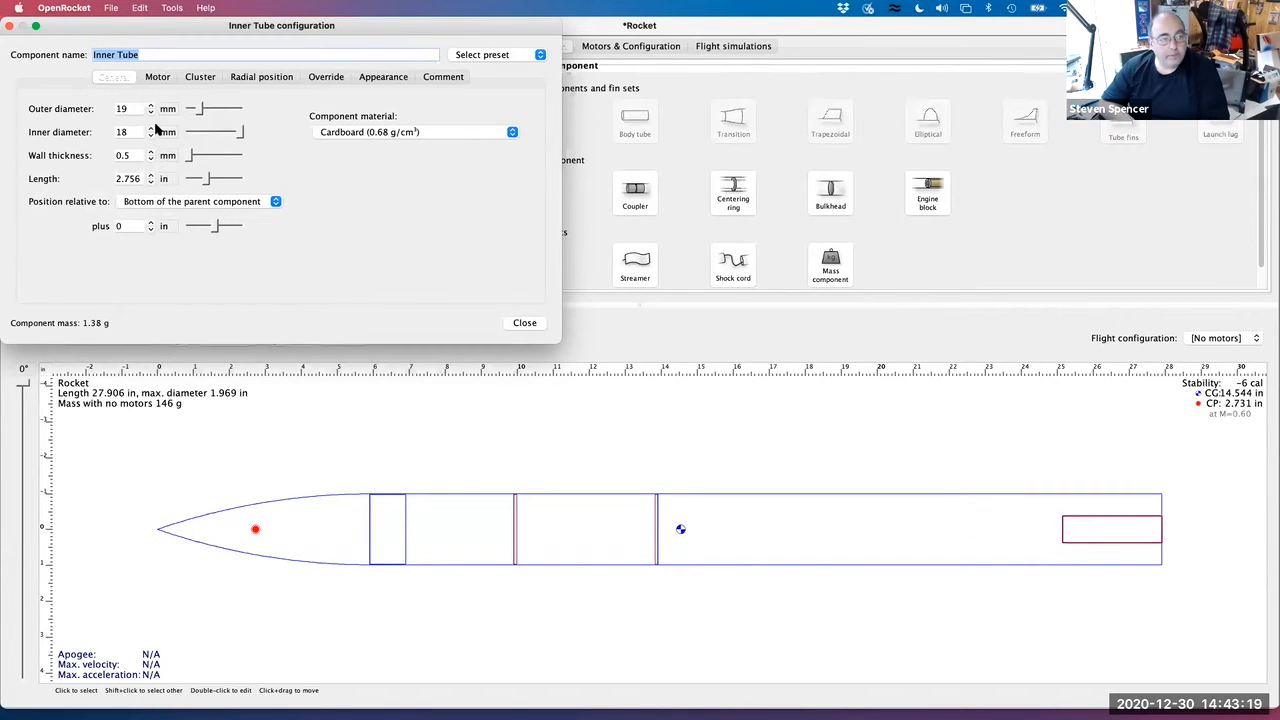
# Set the inner tube's outer diameter to 25 mm and its inner diameter to 24 mm
pyautogui.click(150, 130)
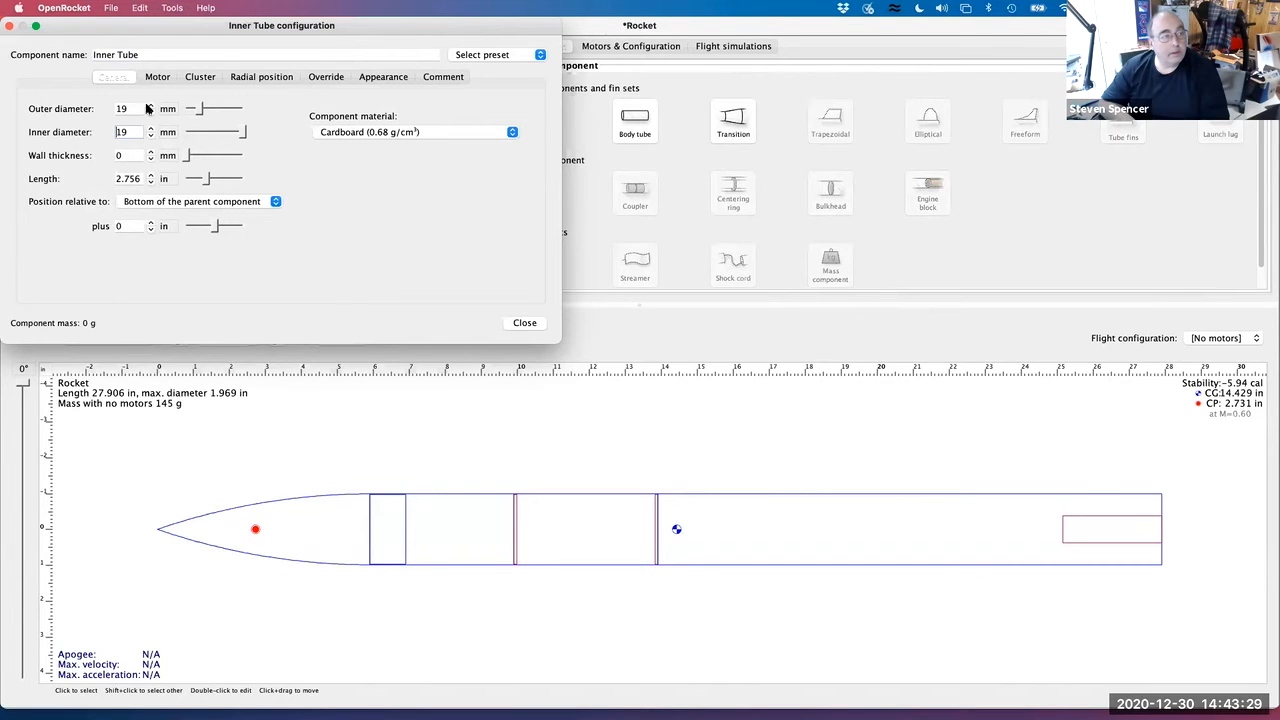
pyautogui.click(149, 104)
pyautogui.click(149, 104)
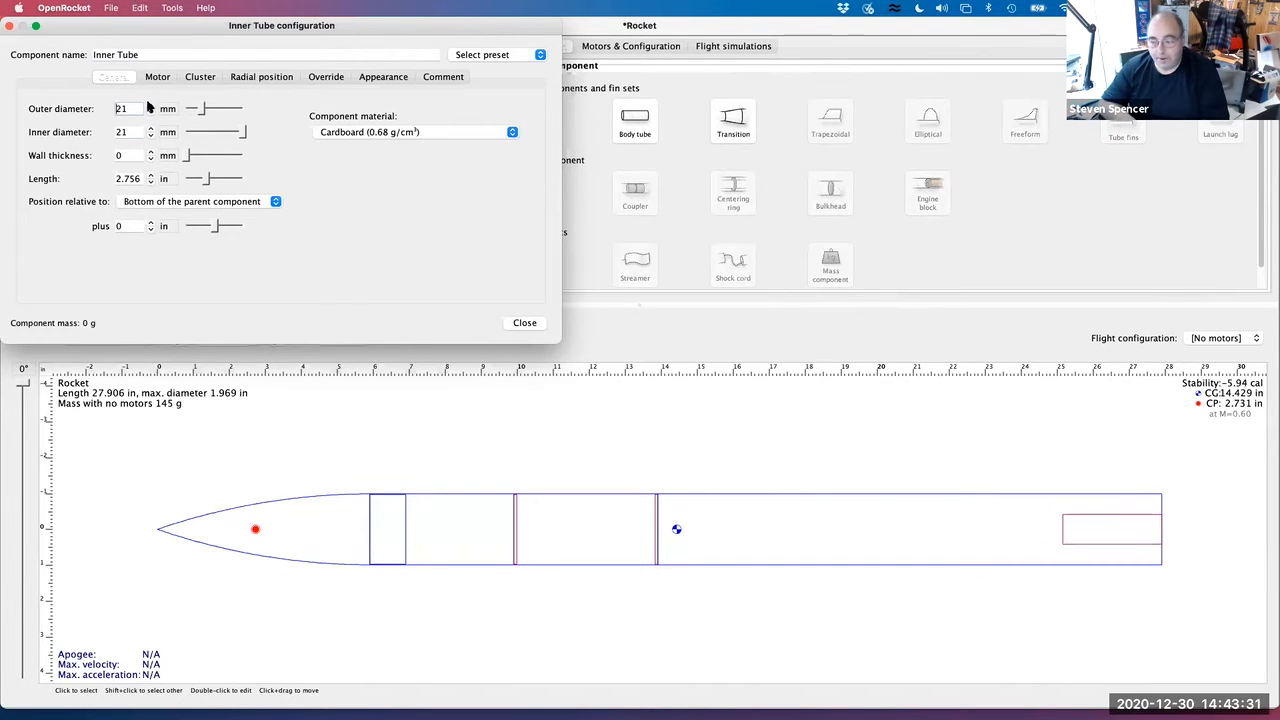
pyautogui.click(149, 104)
pyautogui.click(149, 104)
pyautogui.click(149, 104)
pyautogui.click(149, 104)
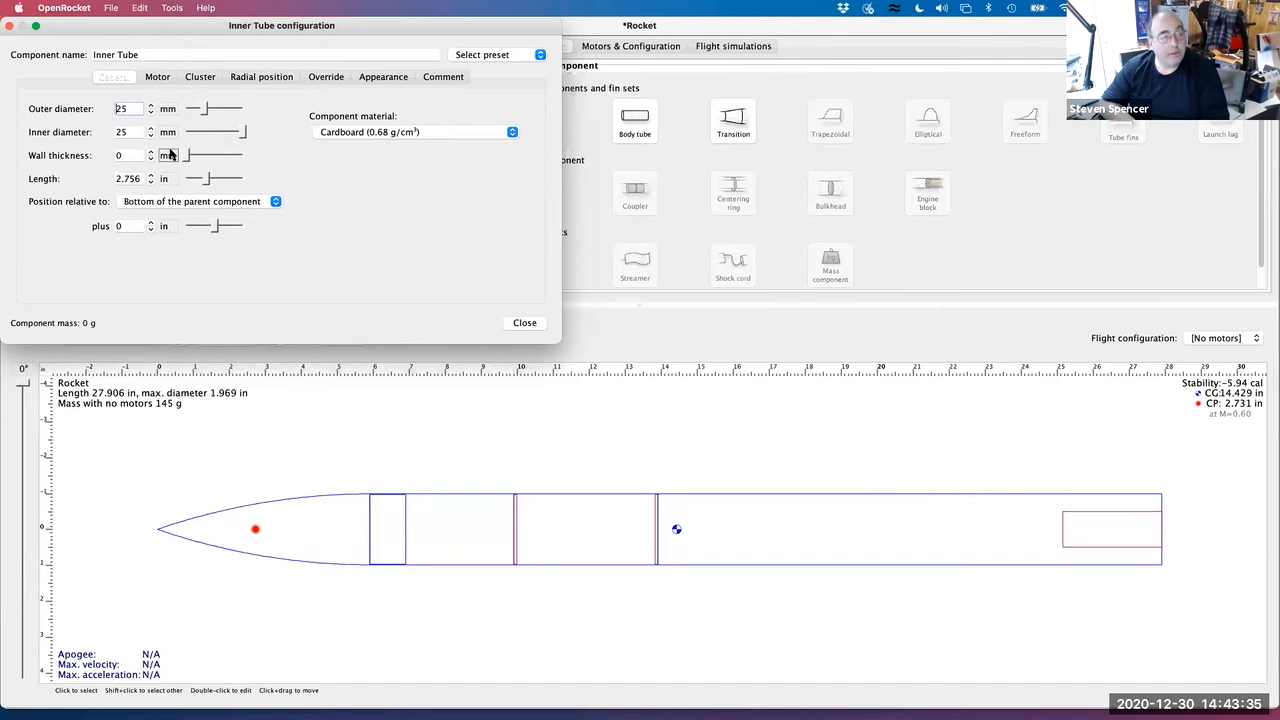
pyautogui.click(150, 136)
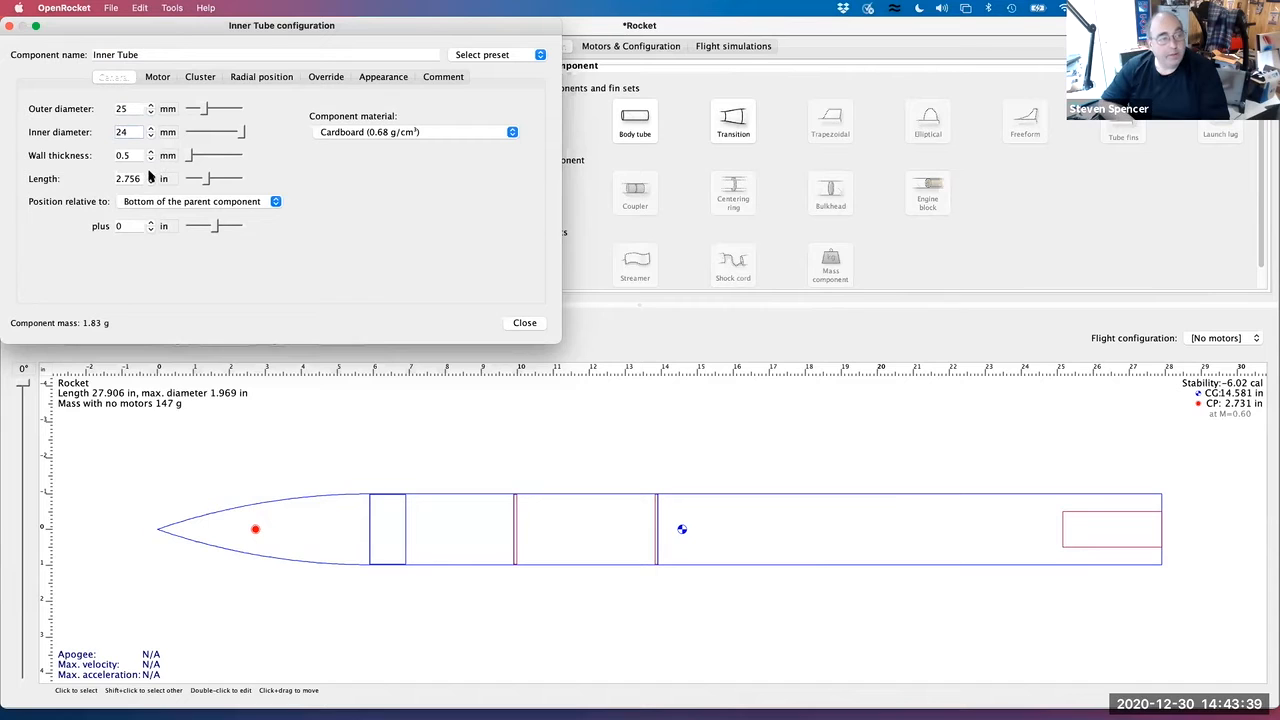
# Set the inner tube's length to 7 in and close its configuration
pyautogui.click(150, 175)
pyautogui.click(150, 175)
pyautogui.click(150, 175)
pyautogui.click(150, 175)
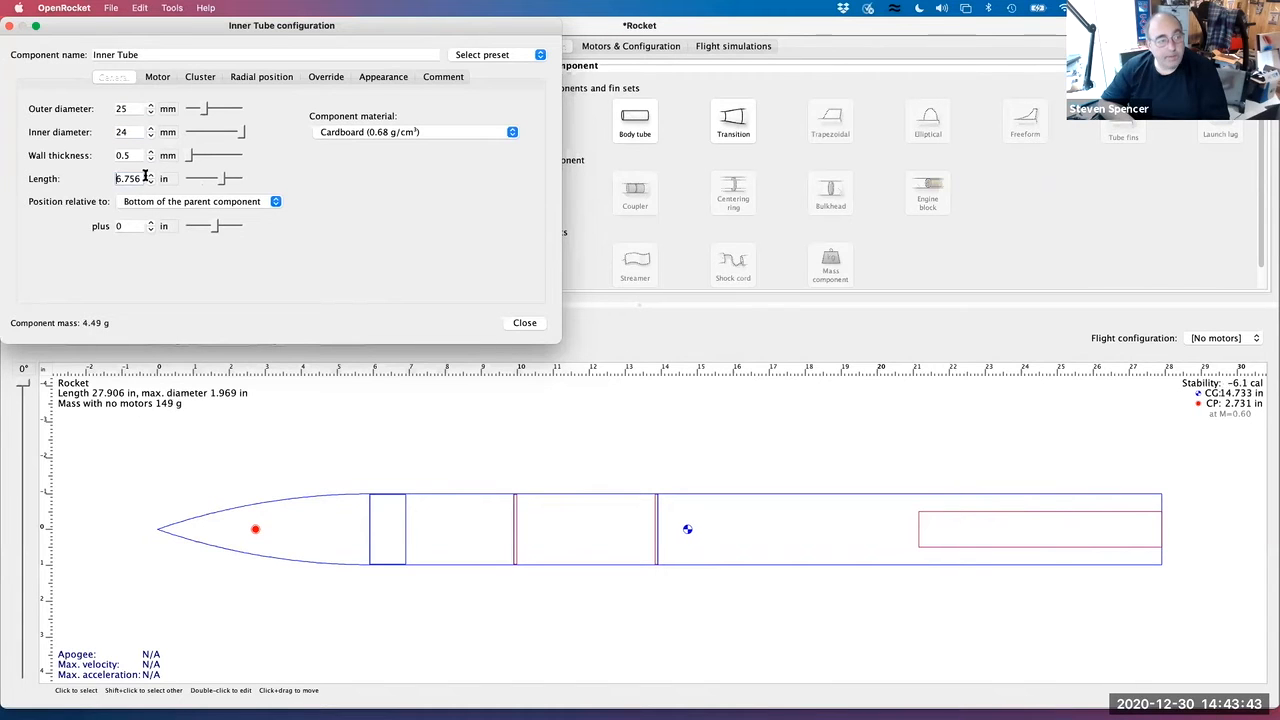
pyautogui.click(115, 178)
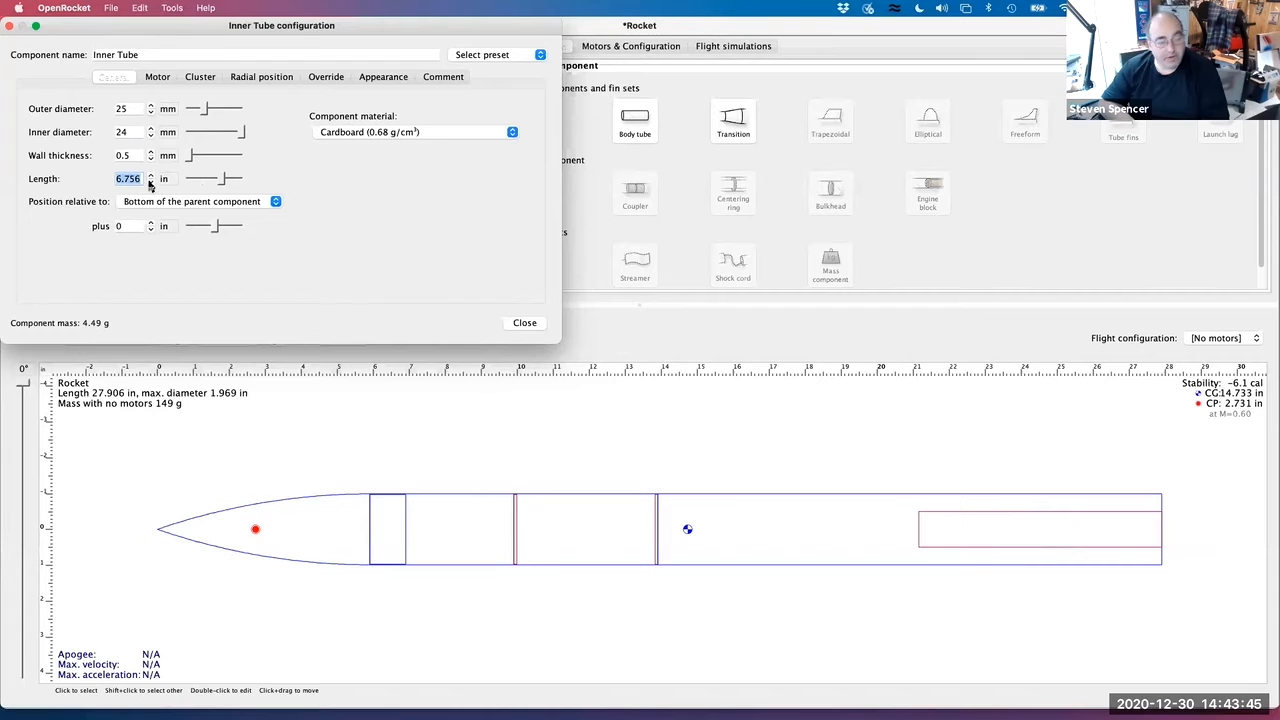
pyautogui.write('7')
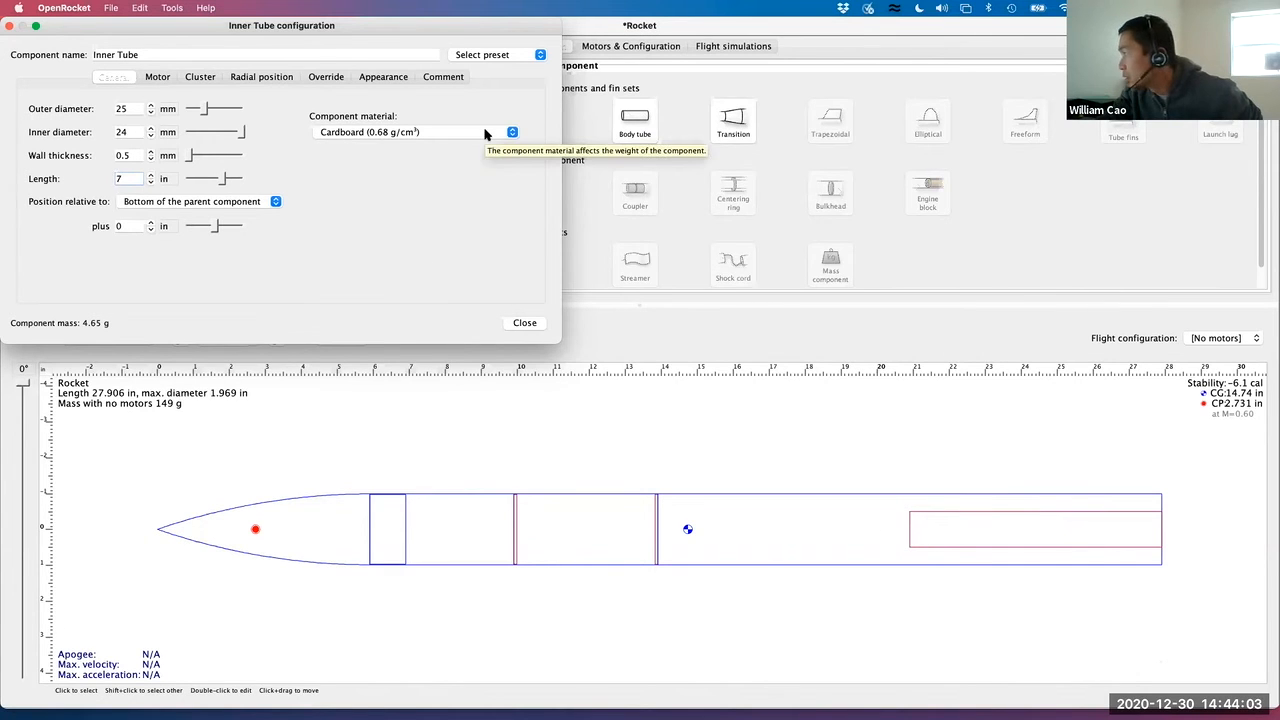
pyautogui.click(520, 324)
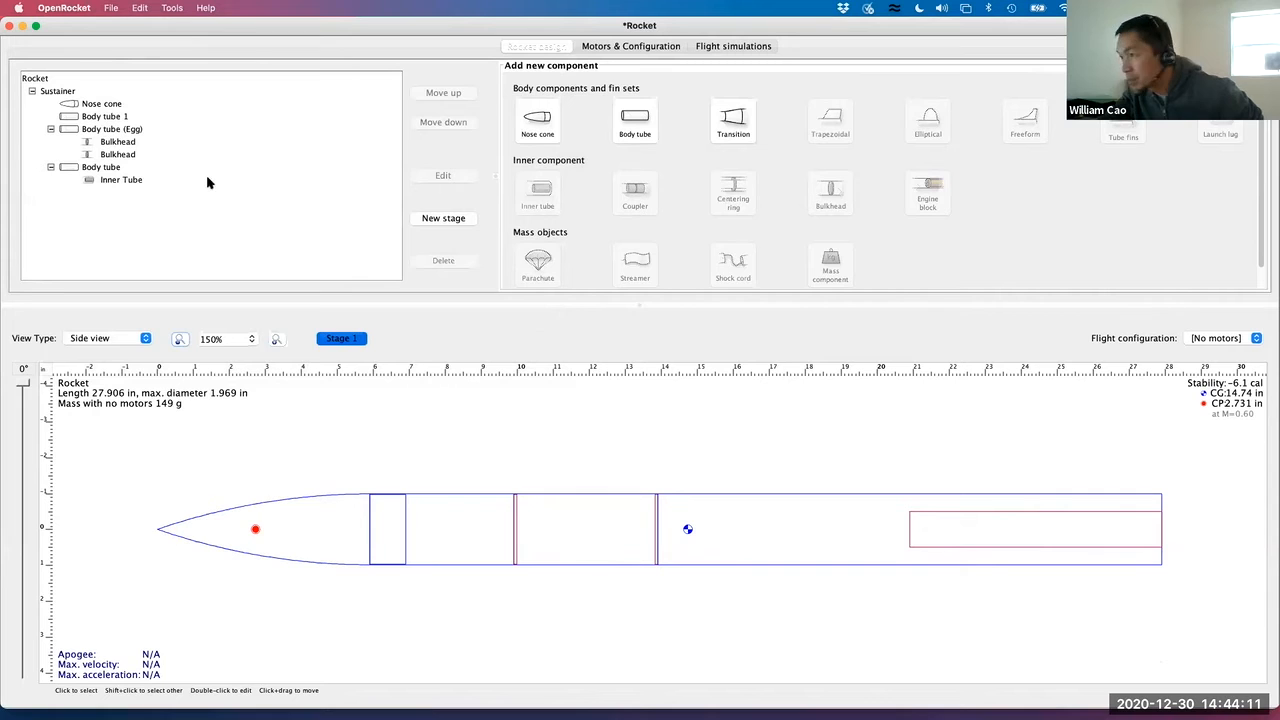
# Add a centering ring to the rear body tube and set its material to Pine (0.53 g/cm³)
pyautogui.click(114, 170)
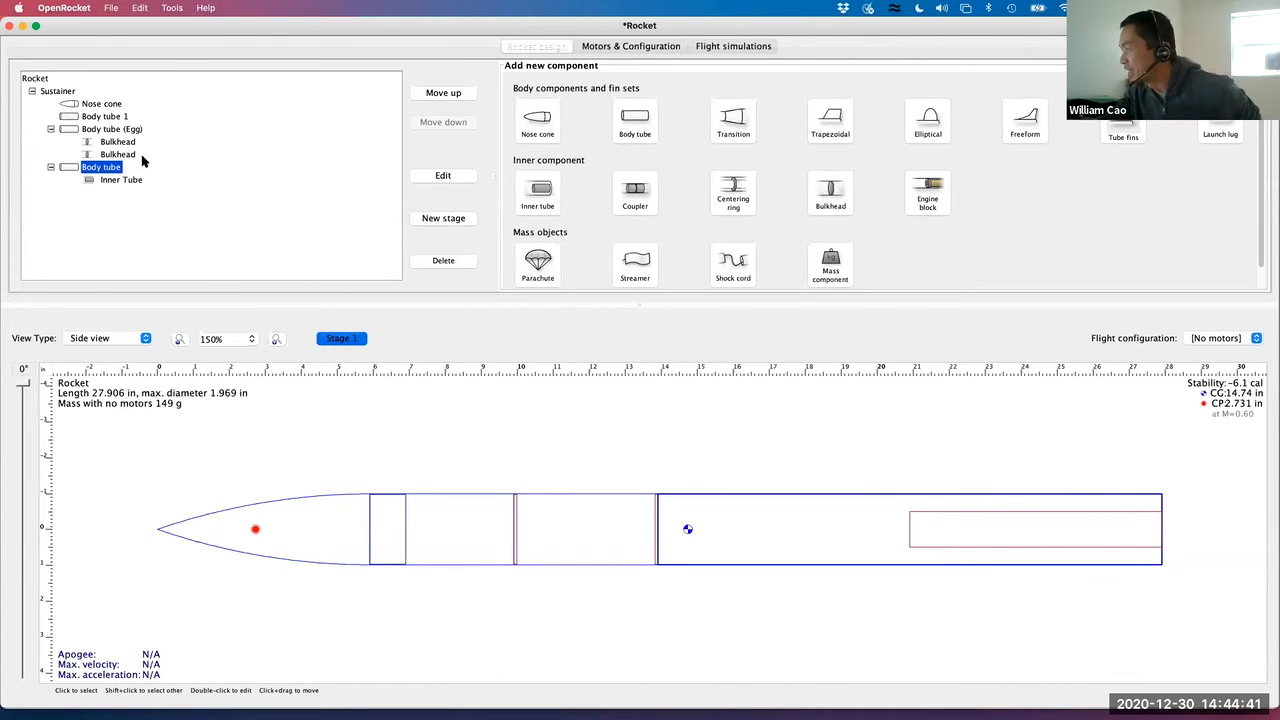
pyautogui.click(733, 198)
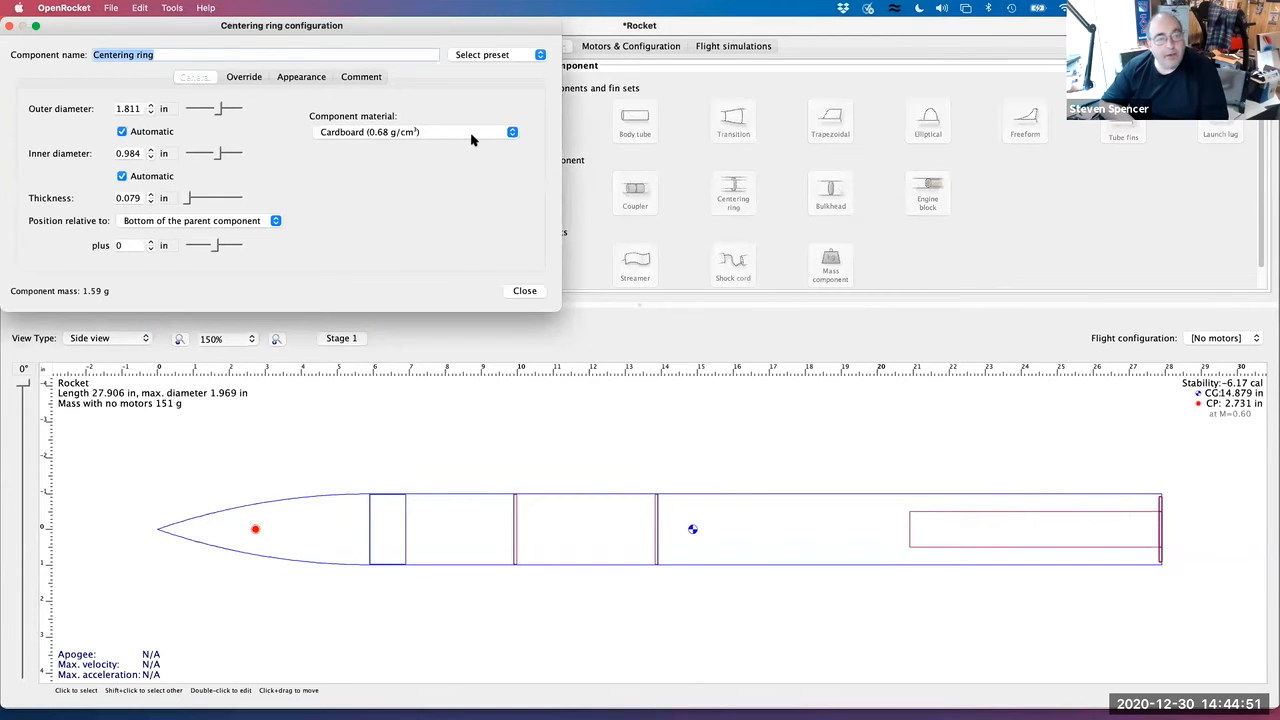
pyautogui.click(471, 134)
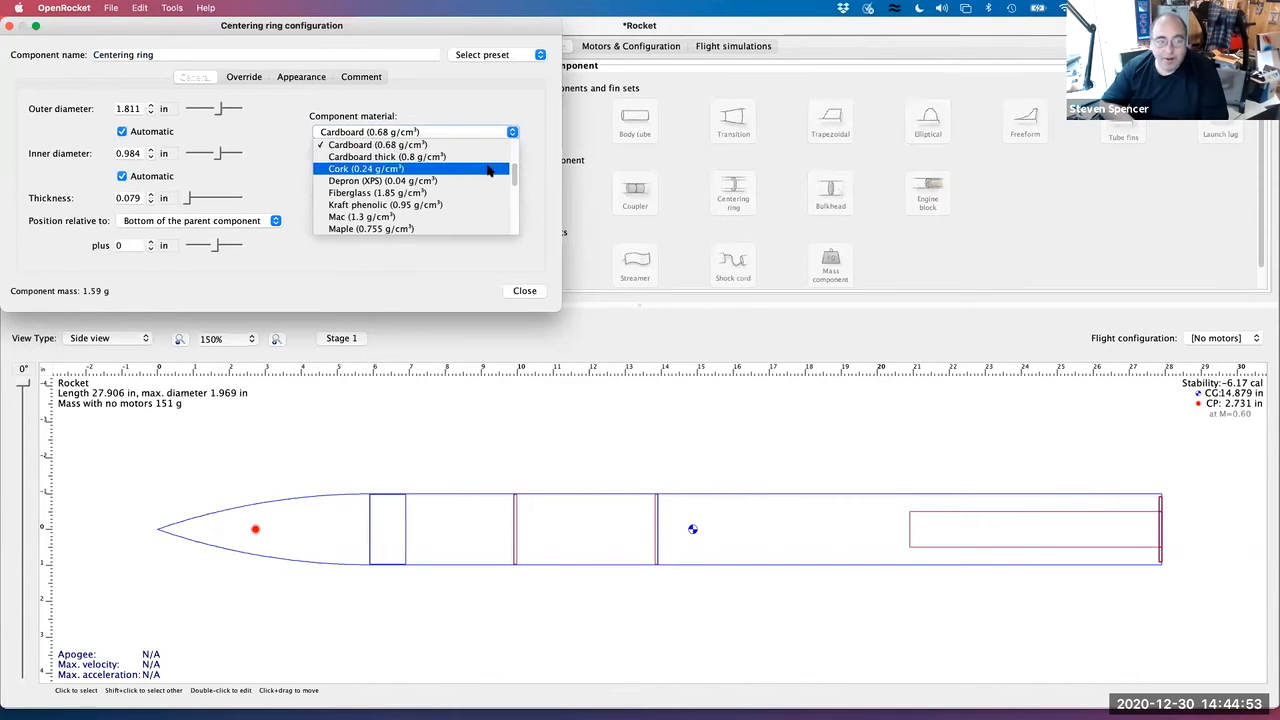
pyautogui.scroll(-3, 514, 182)
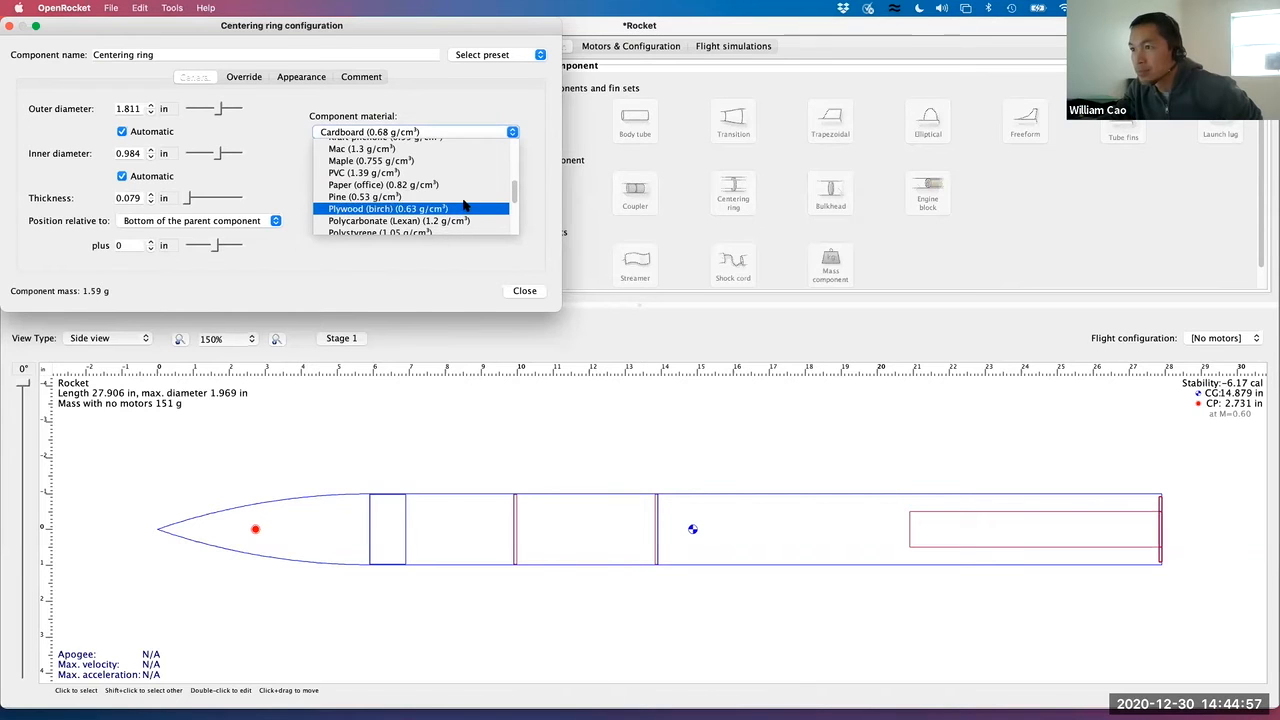
pyautogui.click(478, 204)
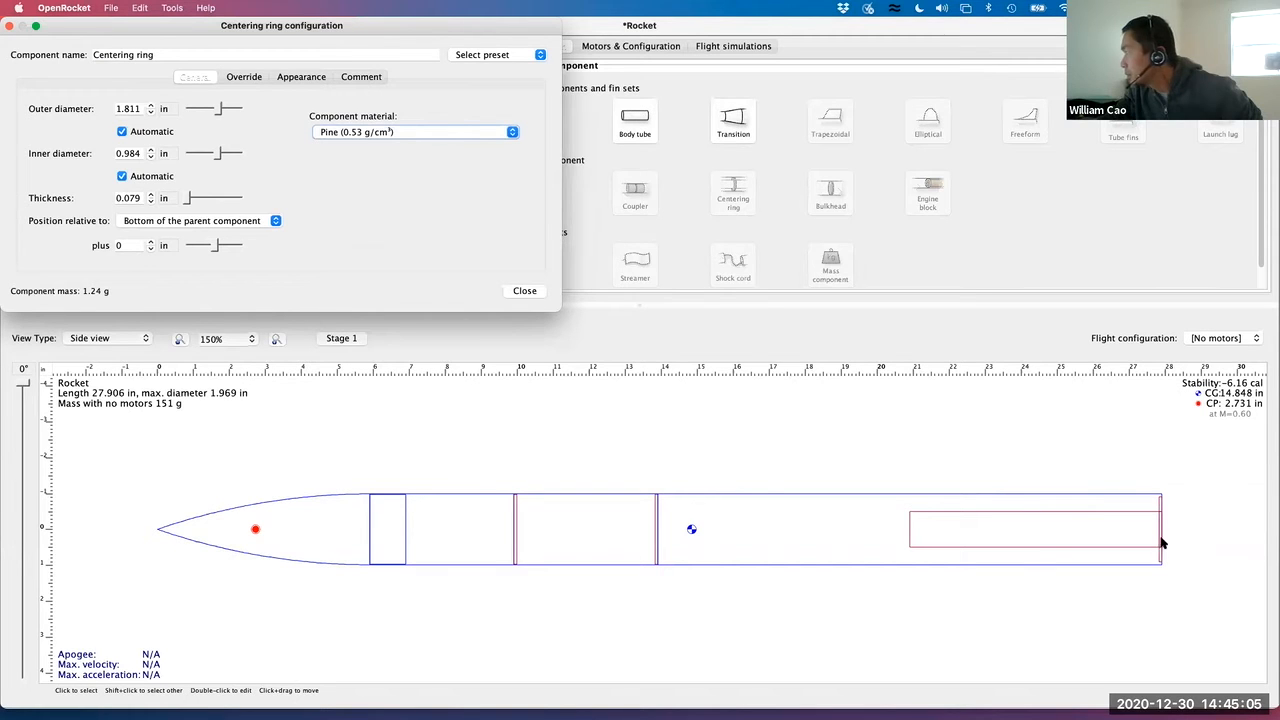
# Switch the pine centering ring's outer diameter unit to millimetres, set the diameter to 48 mm and close its configuration
pyautogui.click(166, 110)
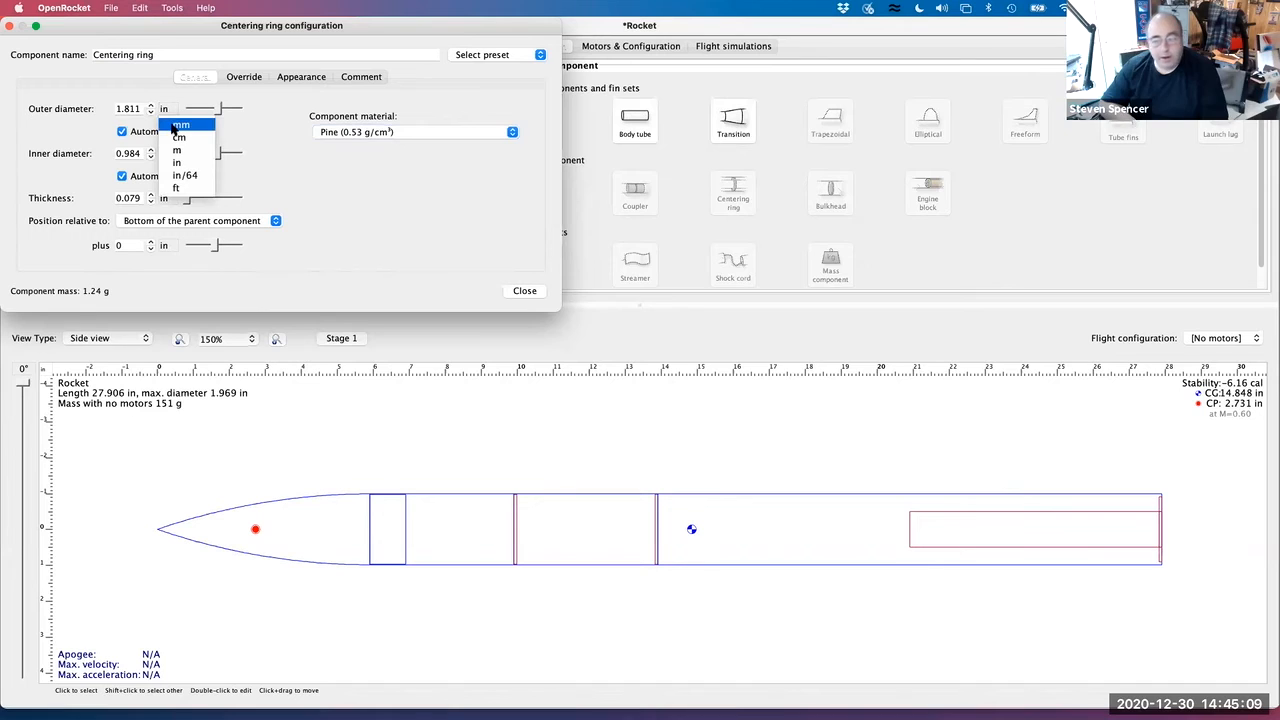
pyautogui.click(180, 125)
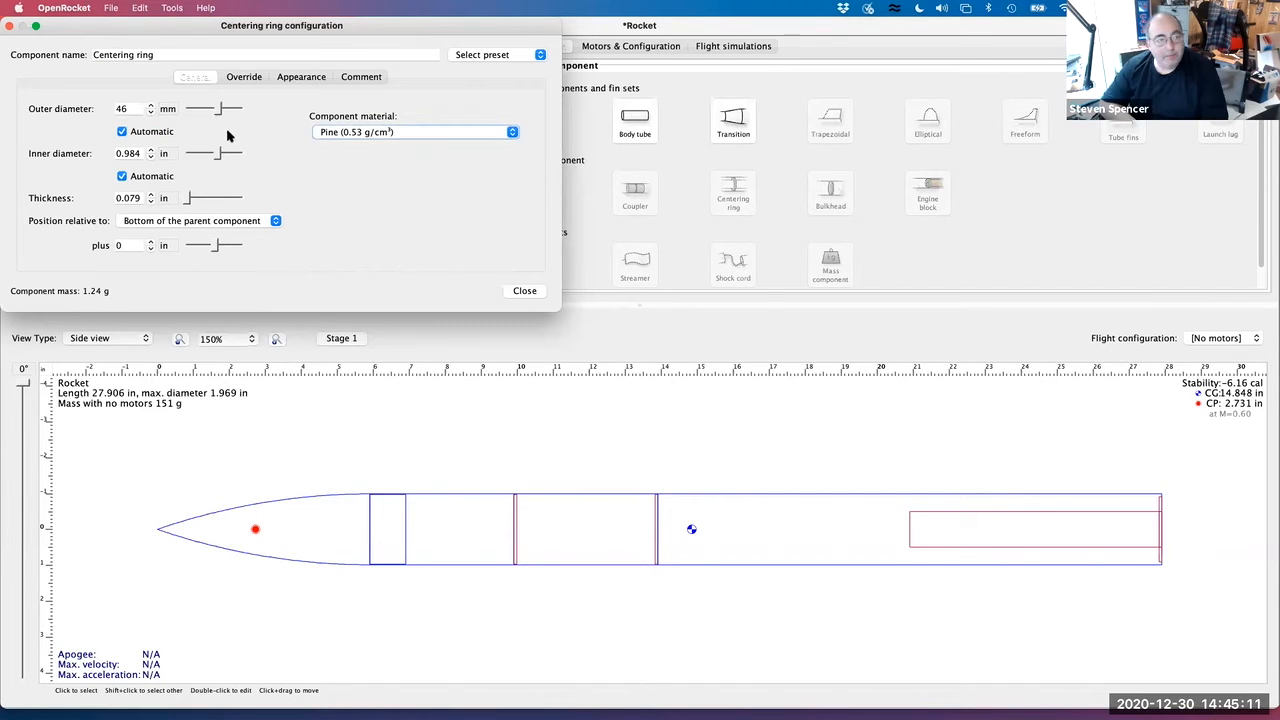
pyautogui.click(151, 105)
pyautogui.click(151, 105)
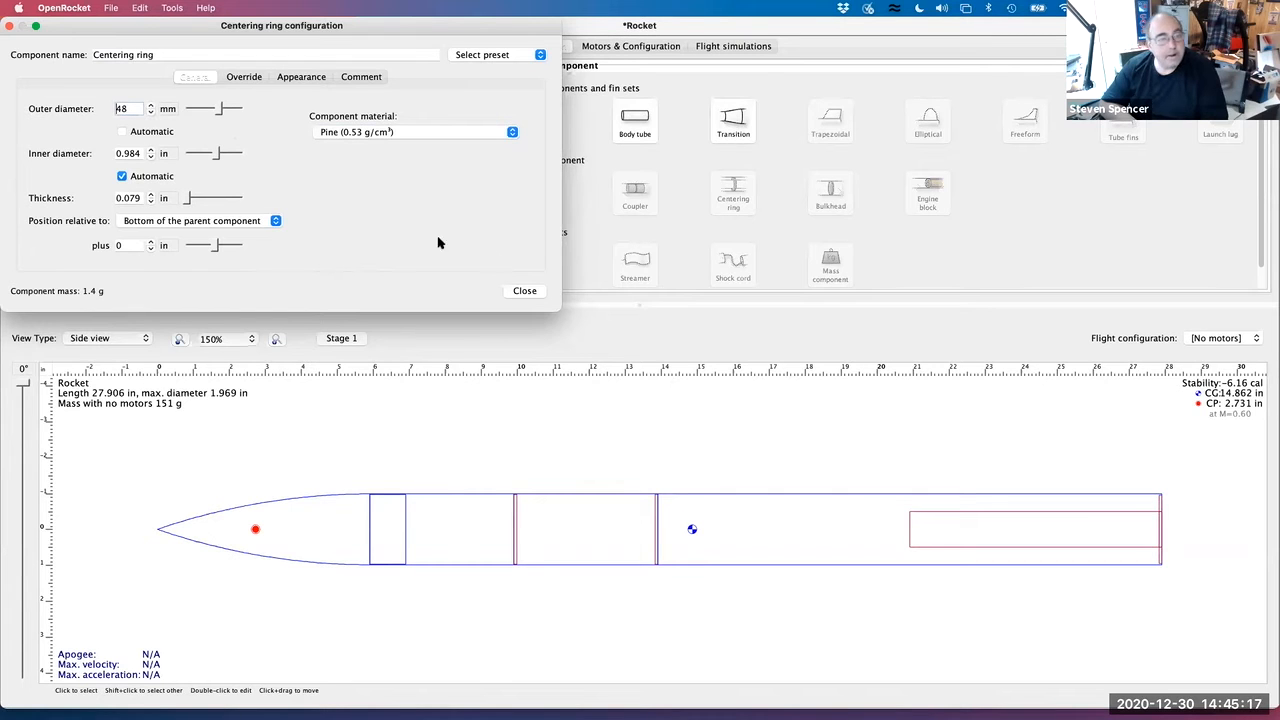
pyautogui.click(527, 290)
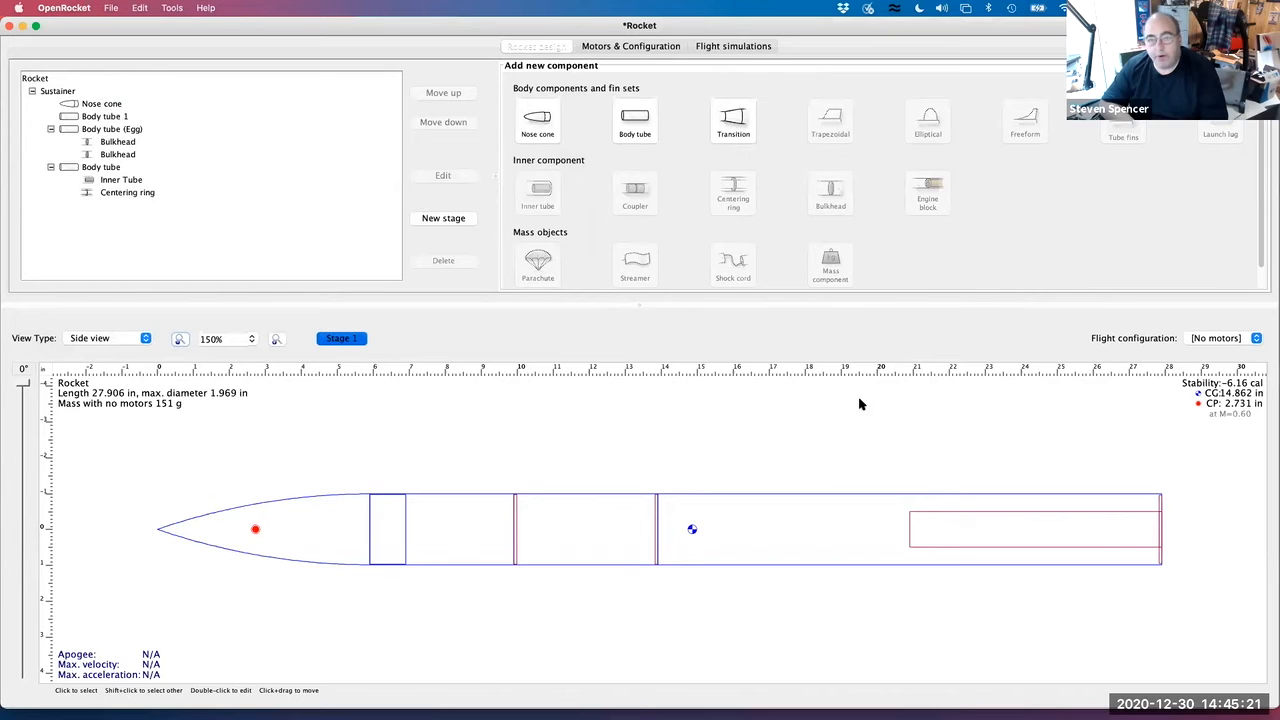
# Add a second centering ring to the rear body tube, offset -6.5 in from the tube's bottom
pyautogui.click(113, 169)
pyautogui.click(738, 200)
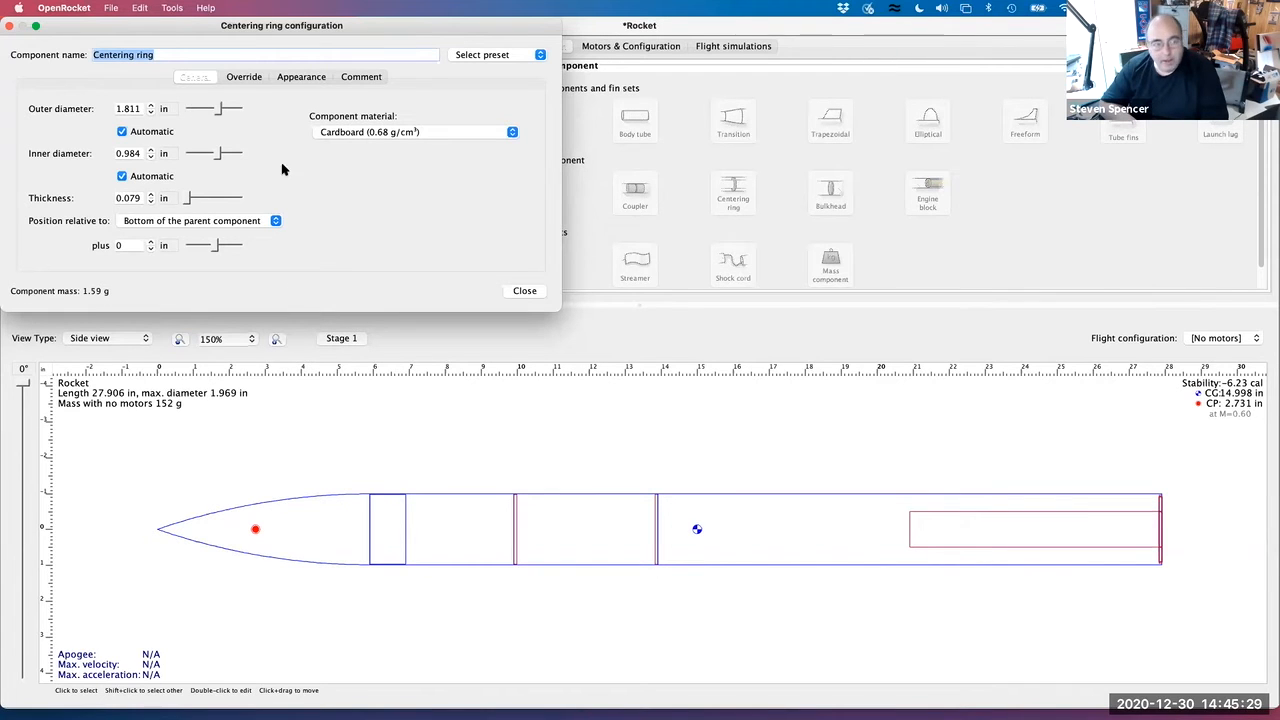
pyautogui.moveTo(213, 246); pyautogui.dragTo(201, 247)
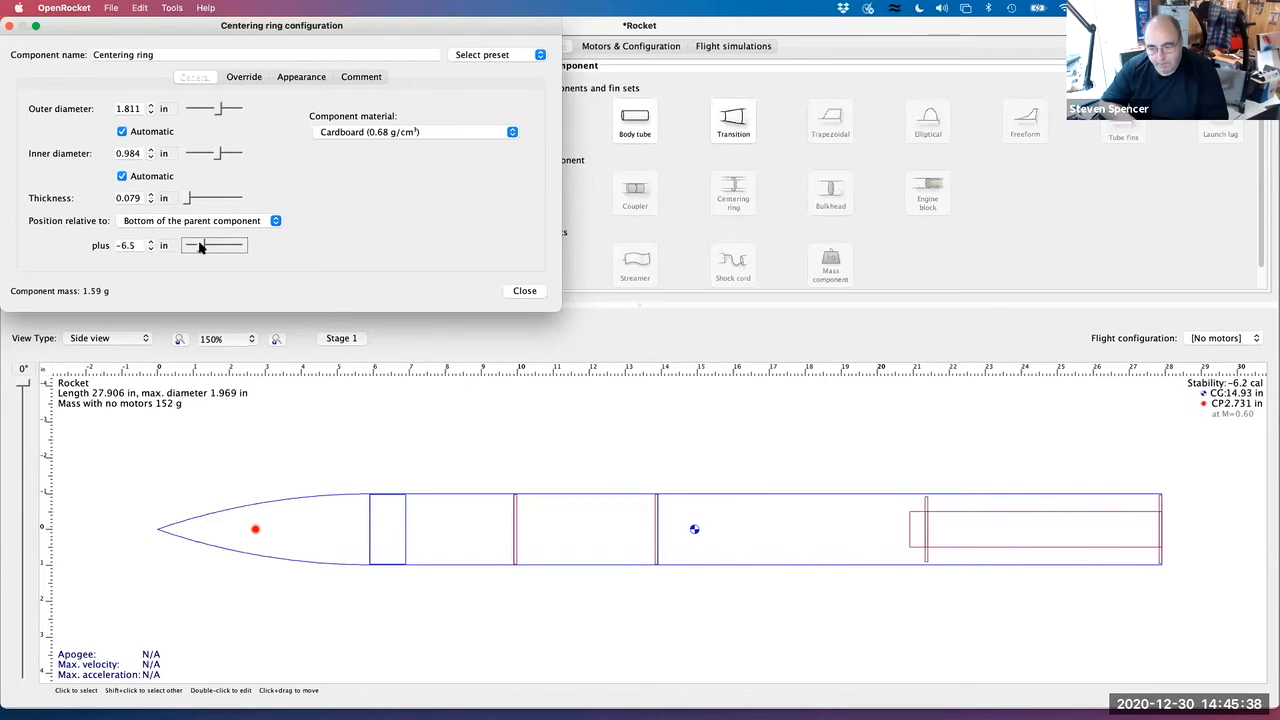
# Set the second centering ring's outer diameter to 48 mm, using millimetres as its unit, and close its configuration
pyautogui.click(163, 109)
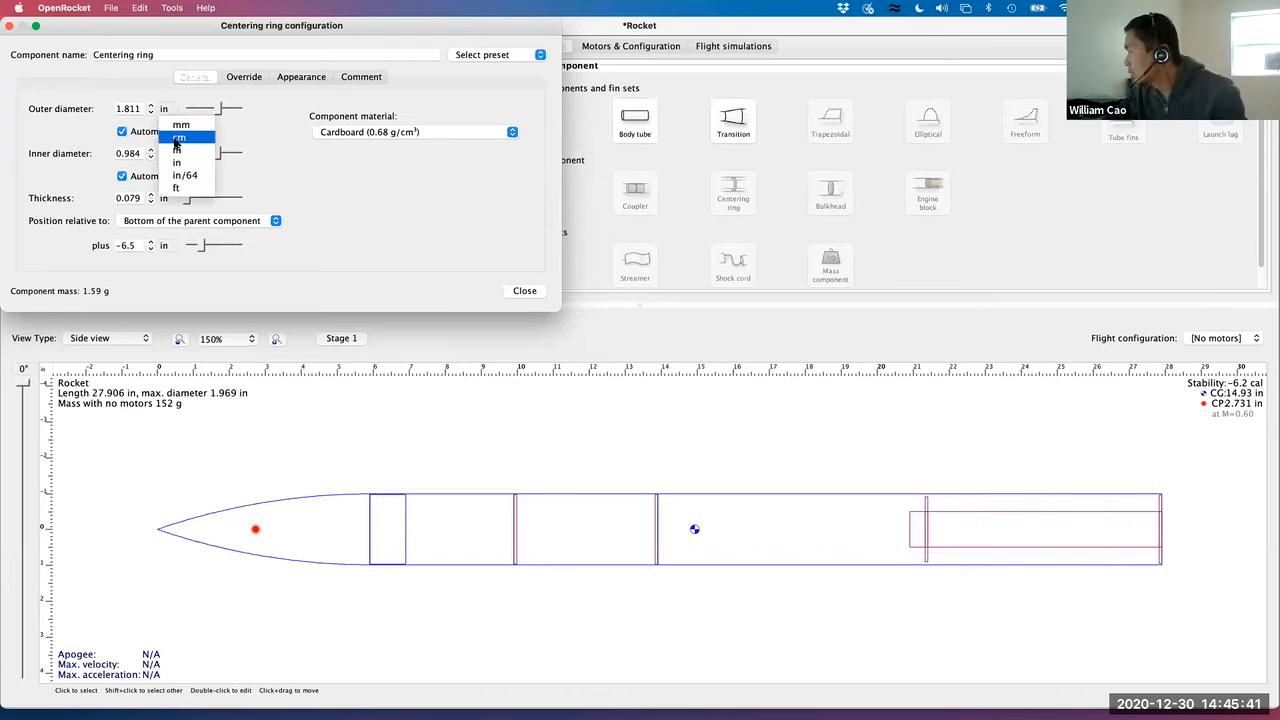
pyautogui.click(181, 125)
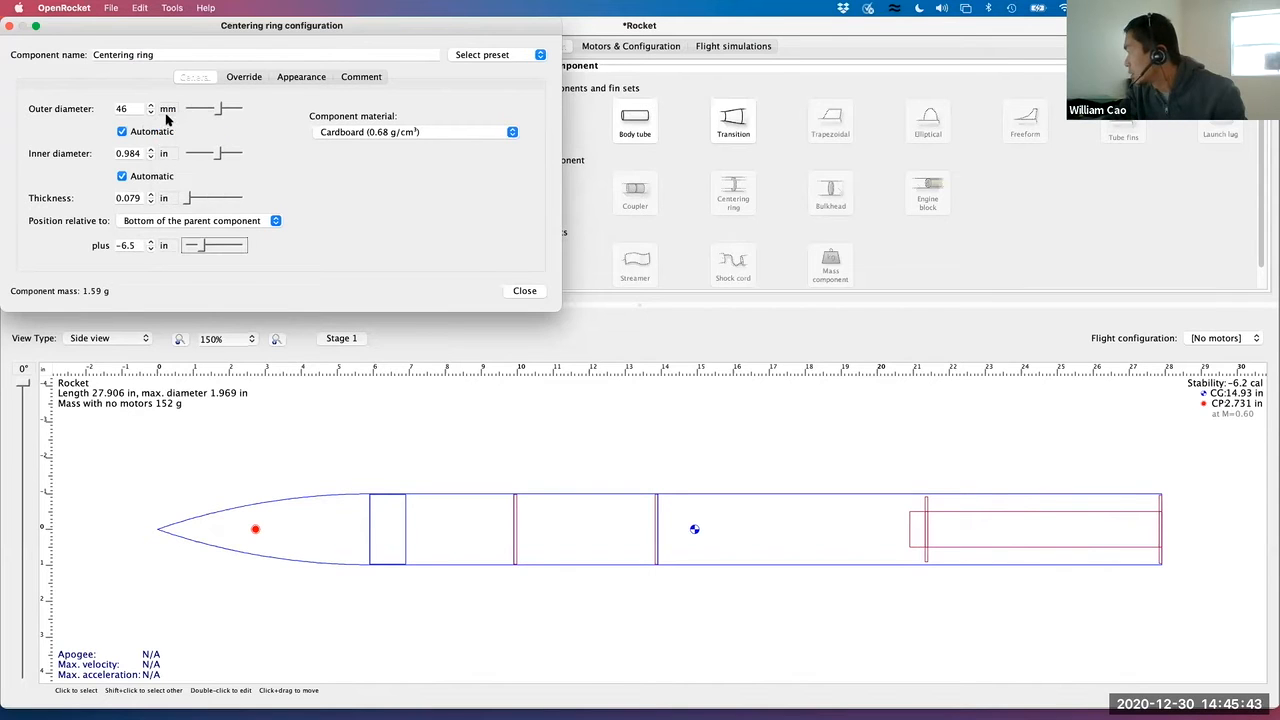
pyautogui.click(150, 106)
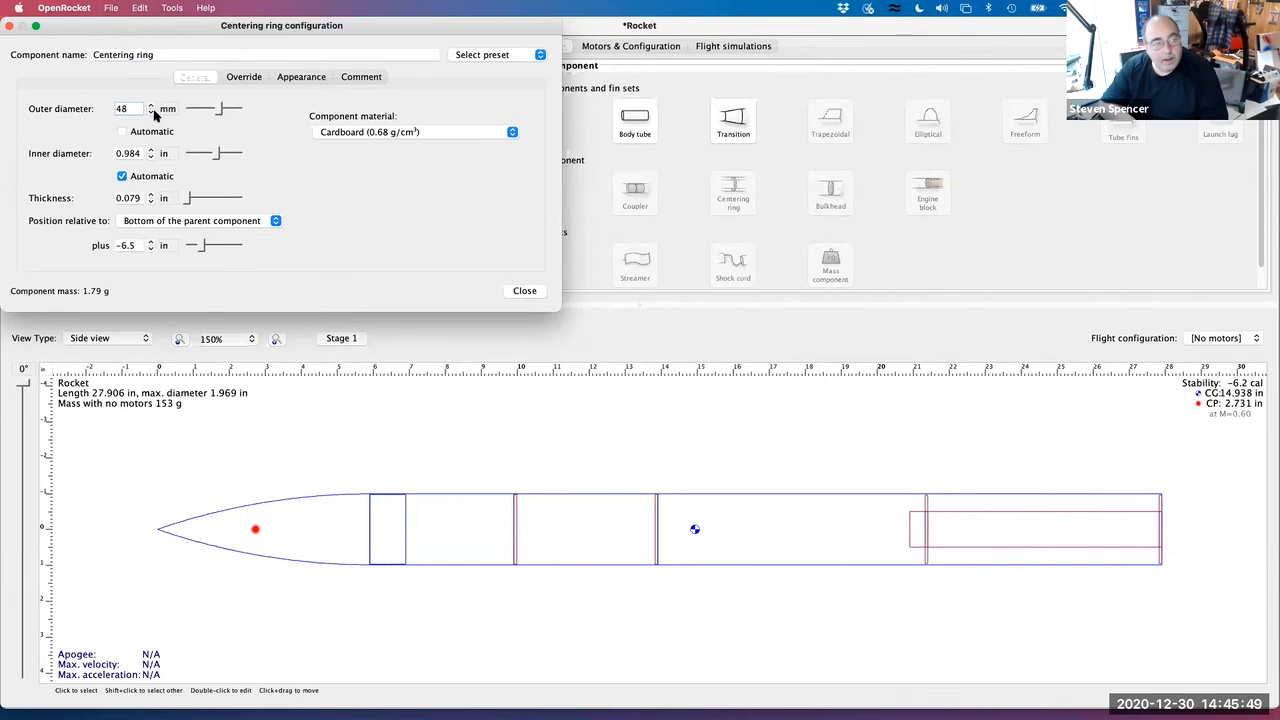
pyautogui.click(522, 291)
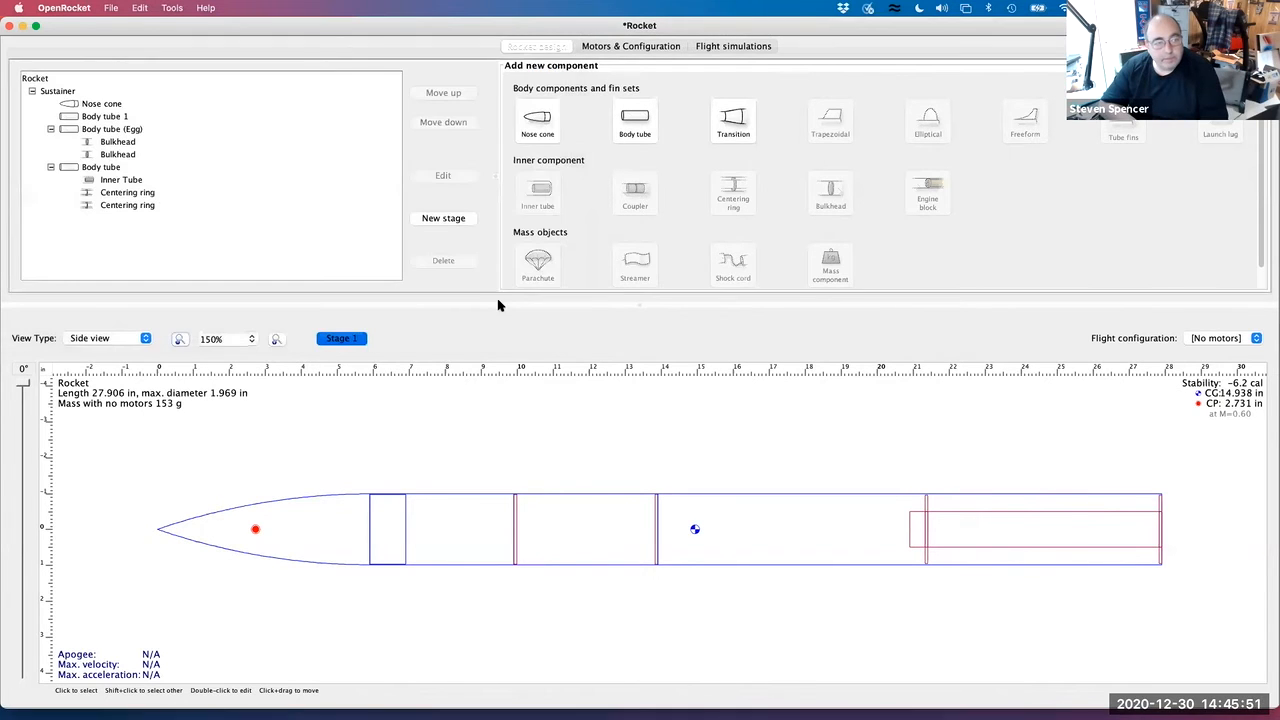
# Reopen the inner tube's configuration, offset it 6 mm from the bottom of the parent component and close the configuration
pyautogui.click(120, 180)
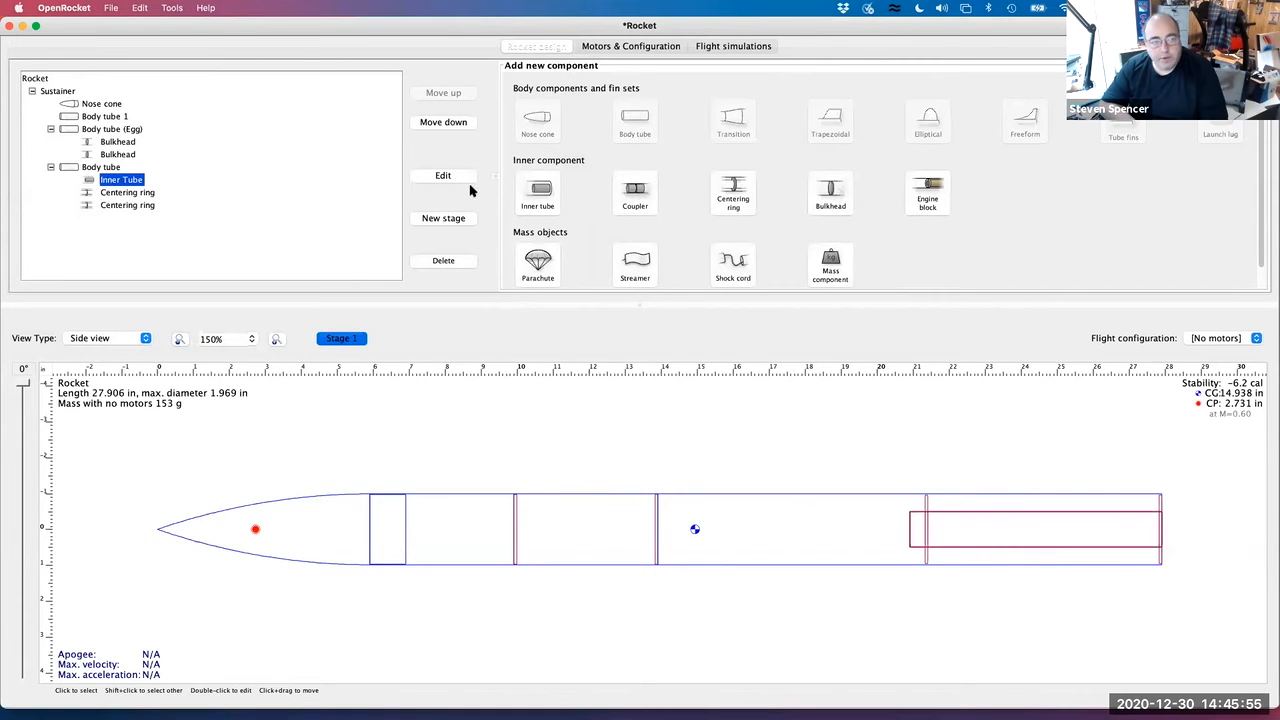
pyautogui.doubleClick(131, 180)
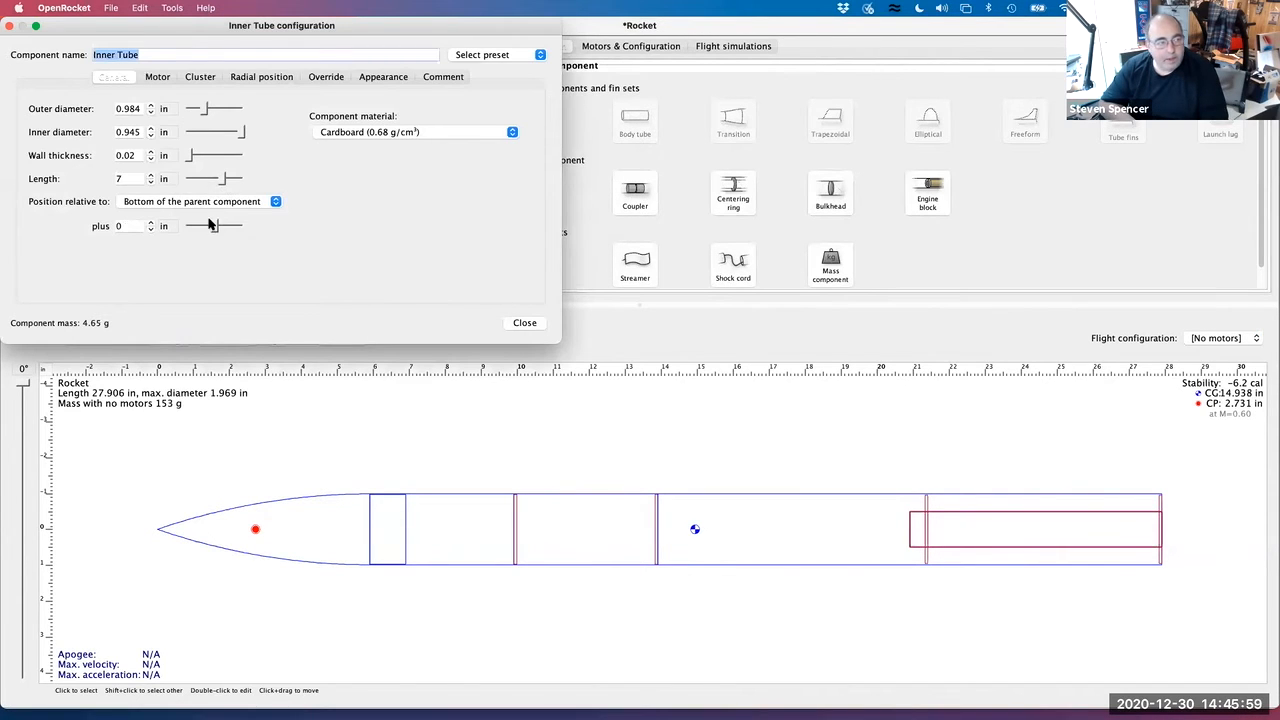
pyautogui.moveTo(215, 224); pyautogui.dragTo(215, 224)
pyautogui.click(167, 226)
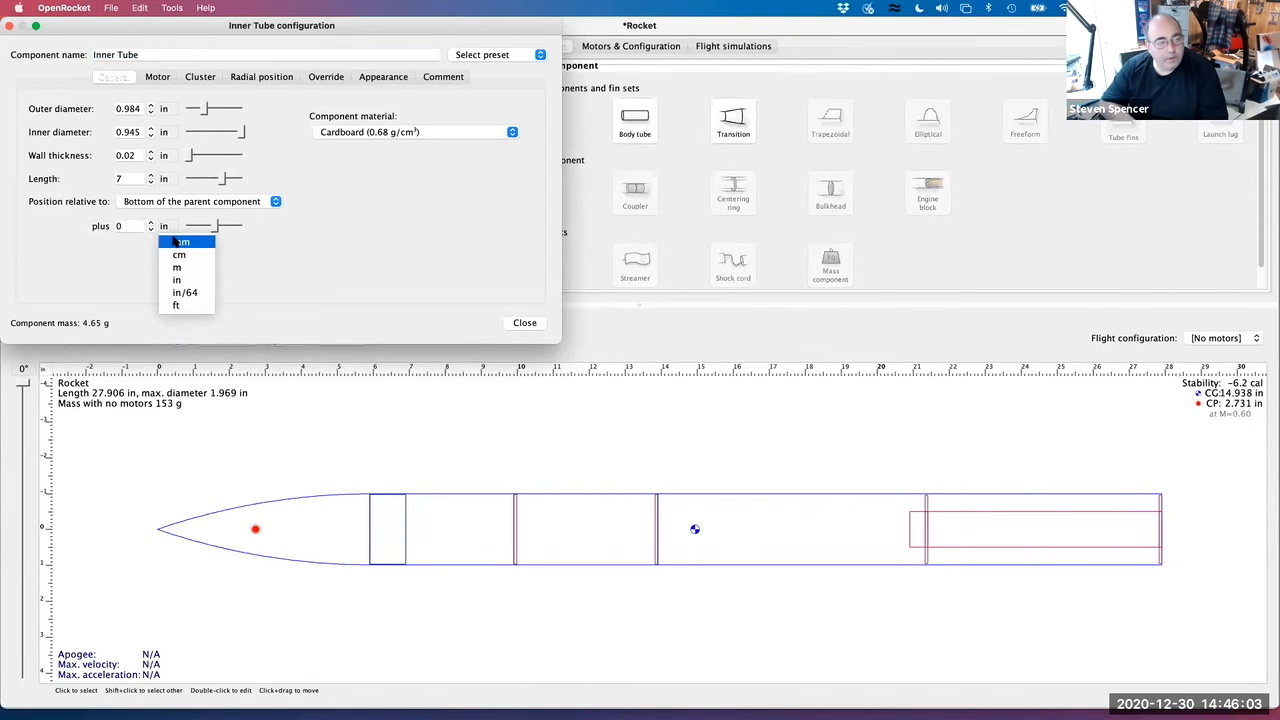
pyautogui.click(205, 241)
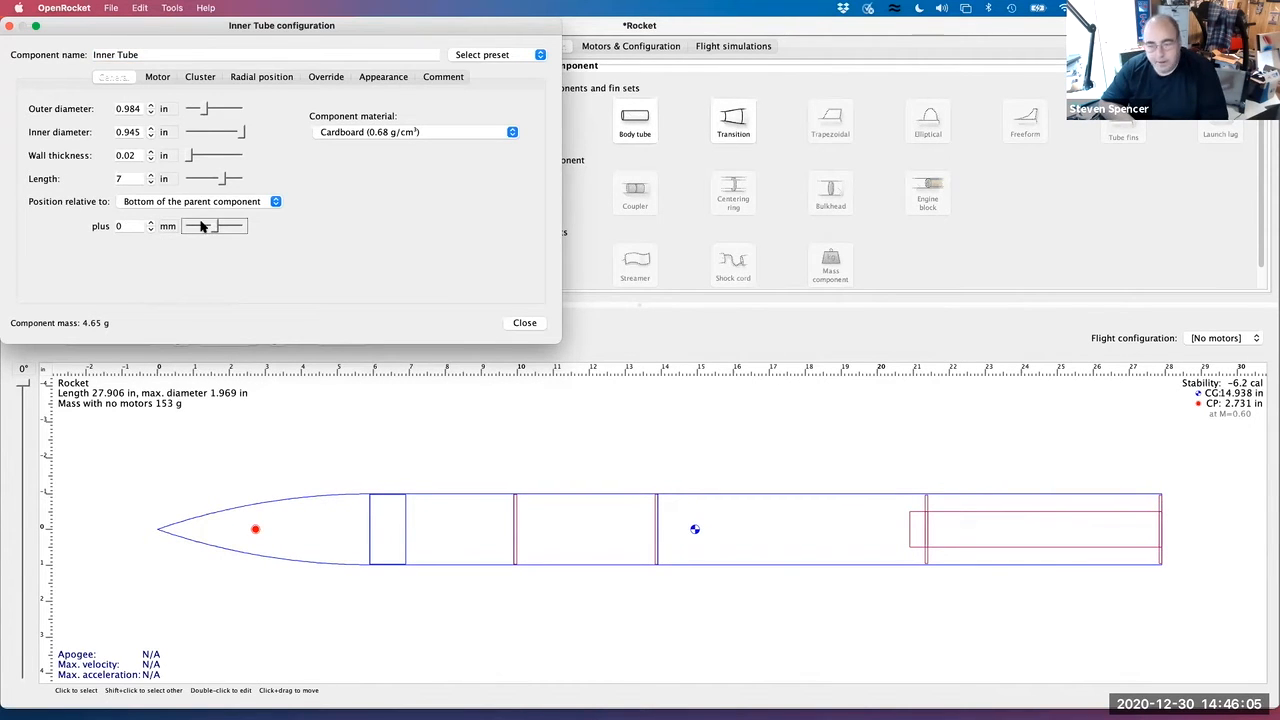
pyautogui.click(150, 225)
pyautogui.write('4')
pyautogui.press('BackSpace')
pyautogui.write('6')
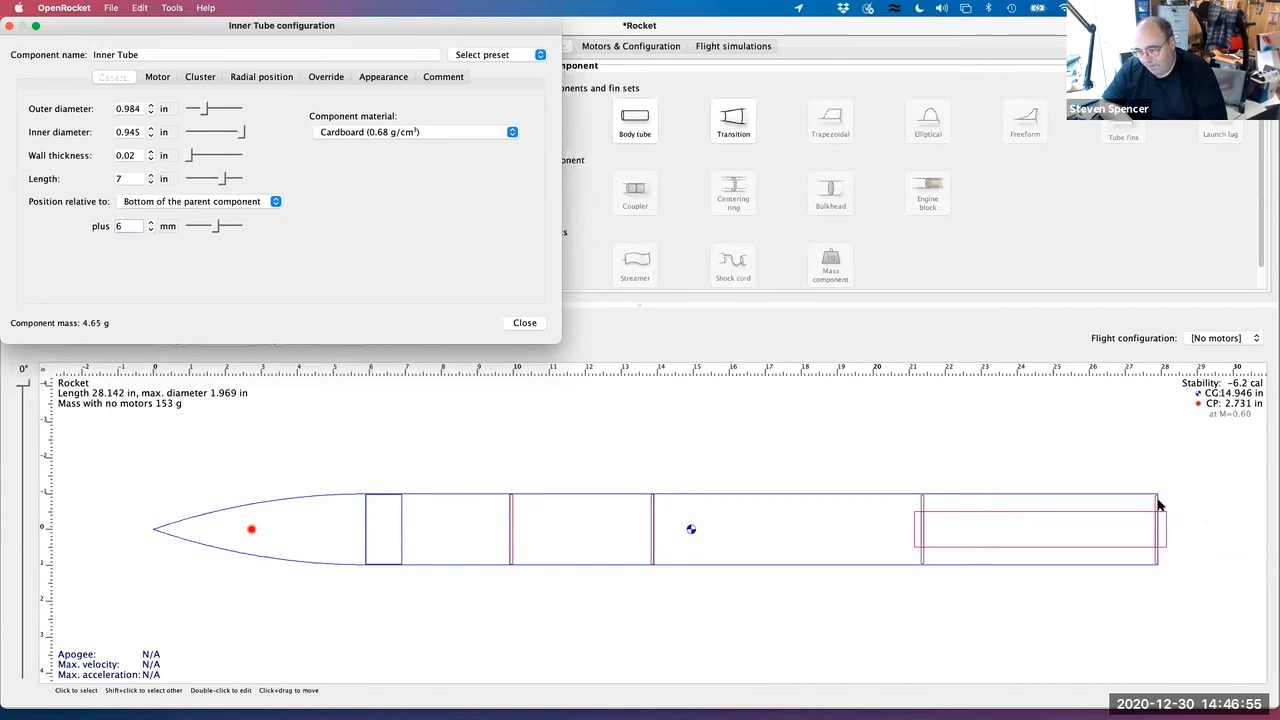
pyautogui.click(1160, 505)
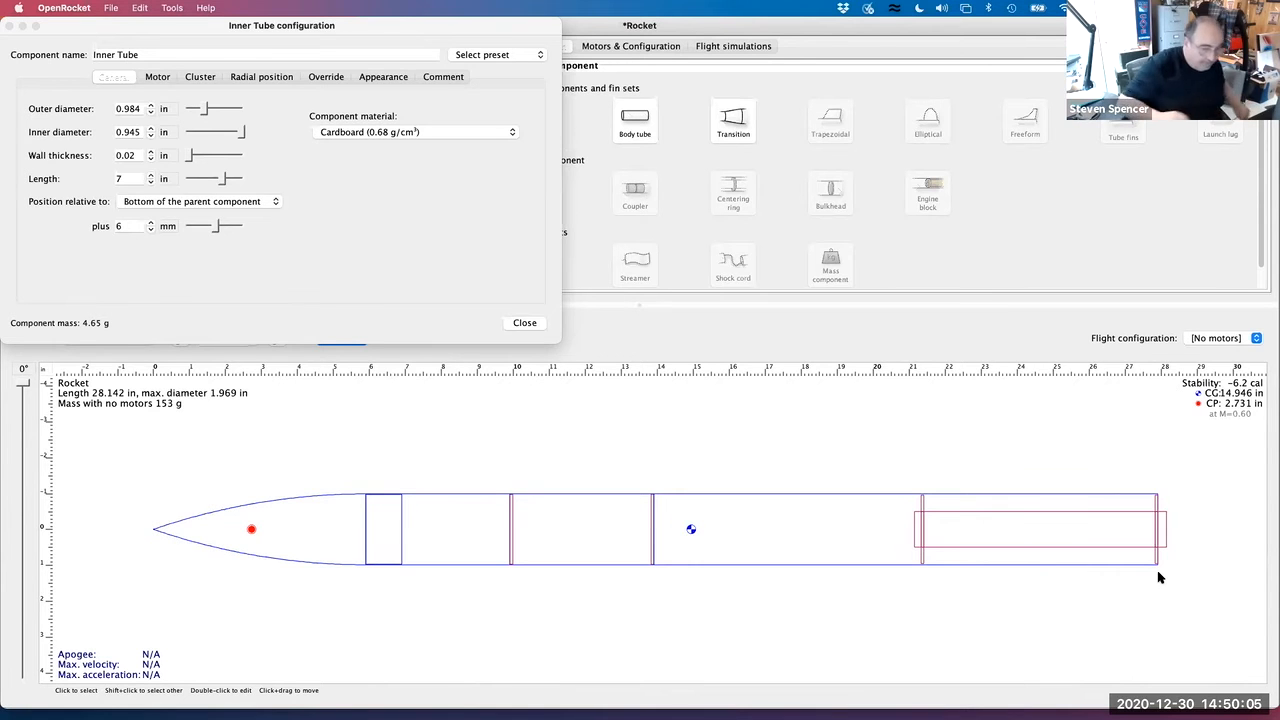
pyautogui.click(530, 325)
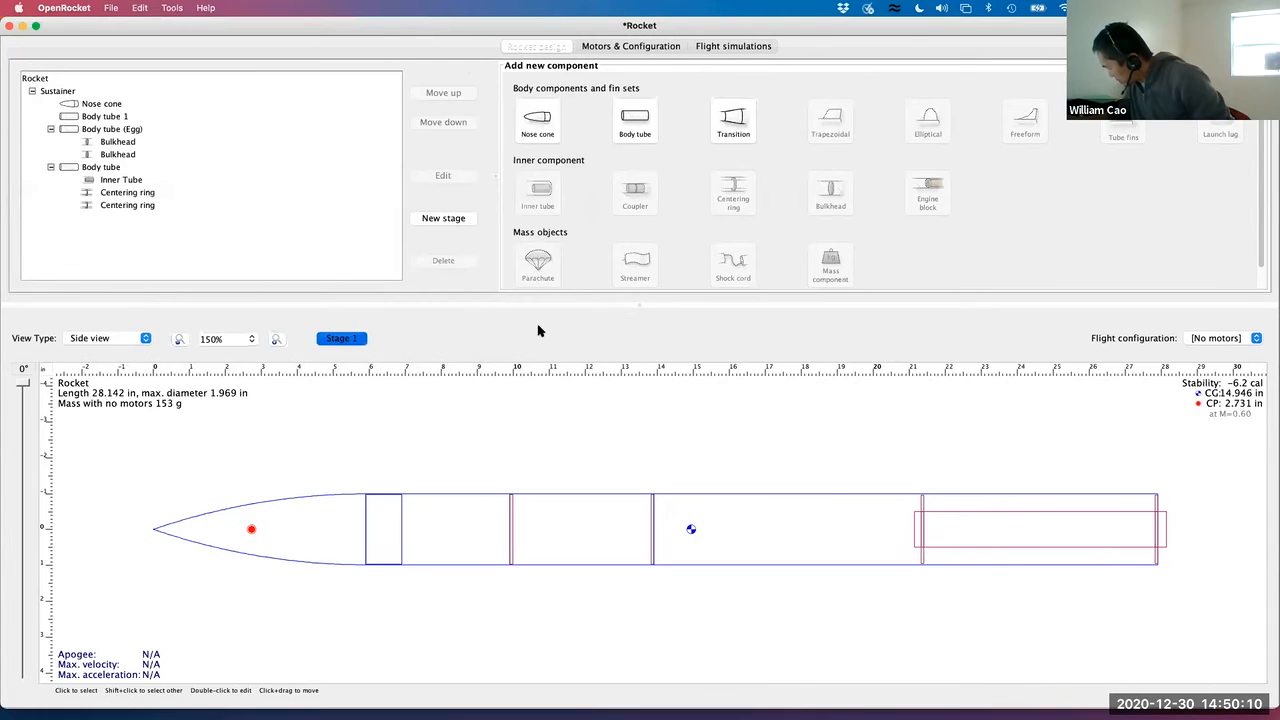
# Add a trapezoidal fin set to the rear body tube and set its root chord to 2.969 in
pyautogui.click(102, 168)
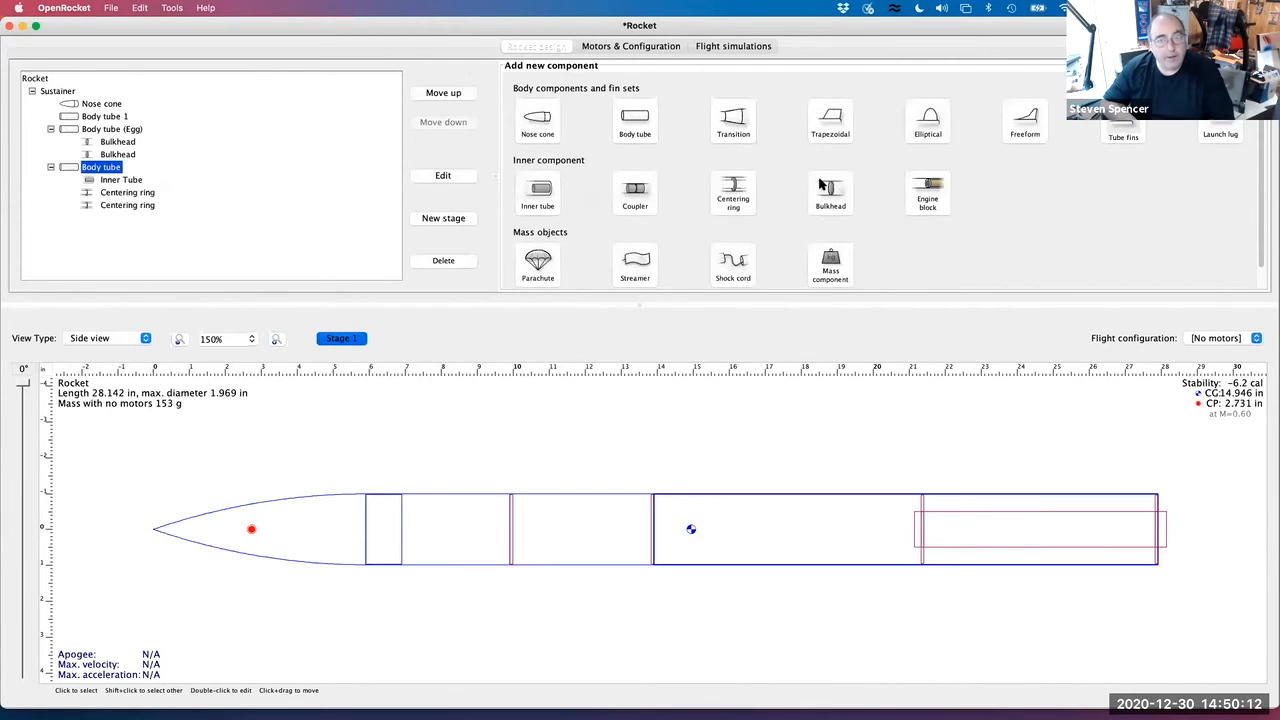
pyautogui.click(828, 124)
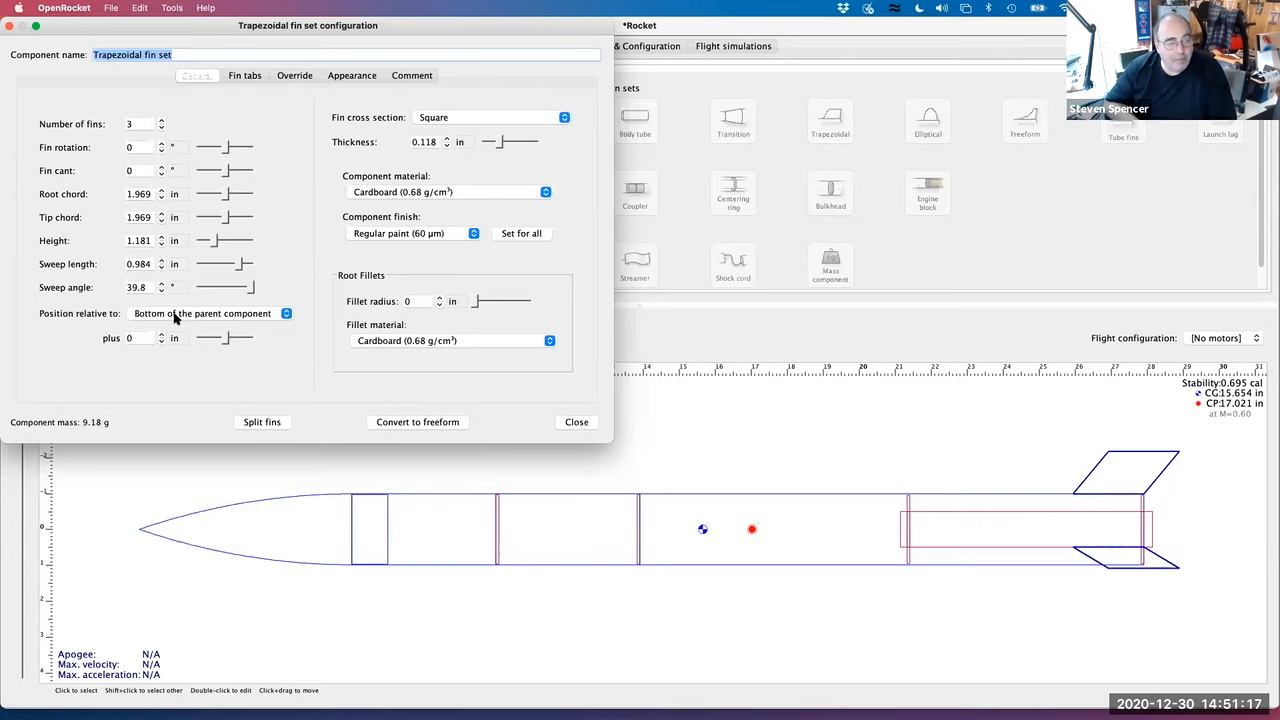
pyautogui.click(161, 190)
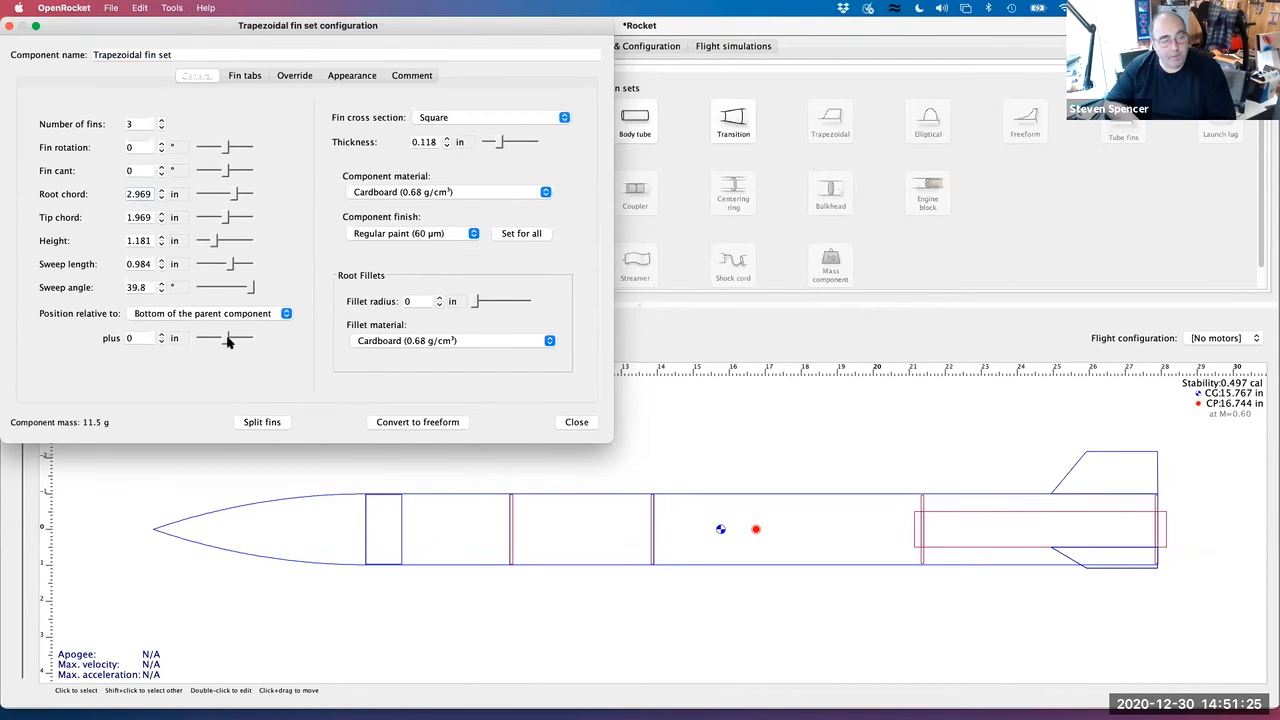
# Switch the fin set's position offset to millimetres and set it to -6 mm from the bottom of the parent component
pyautogui.click(176, 339)
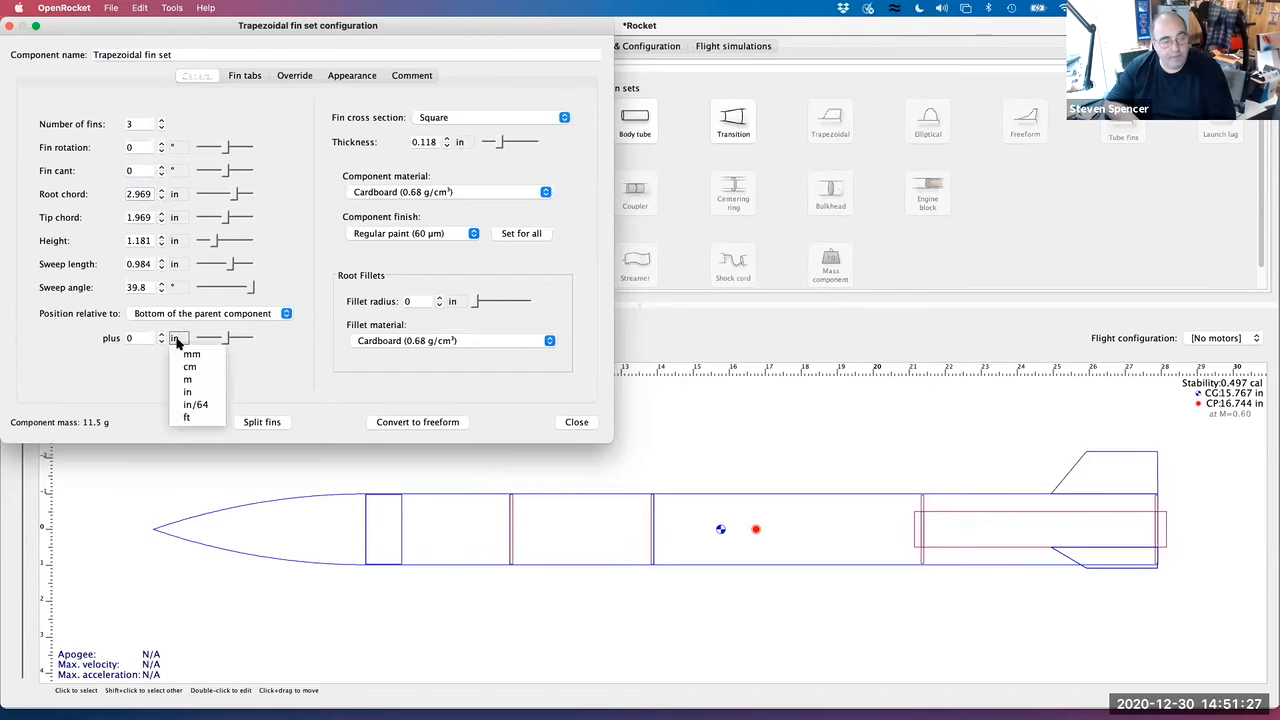
pyautogui.click(193, 356)
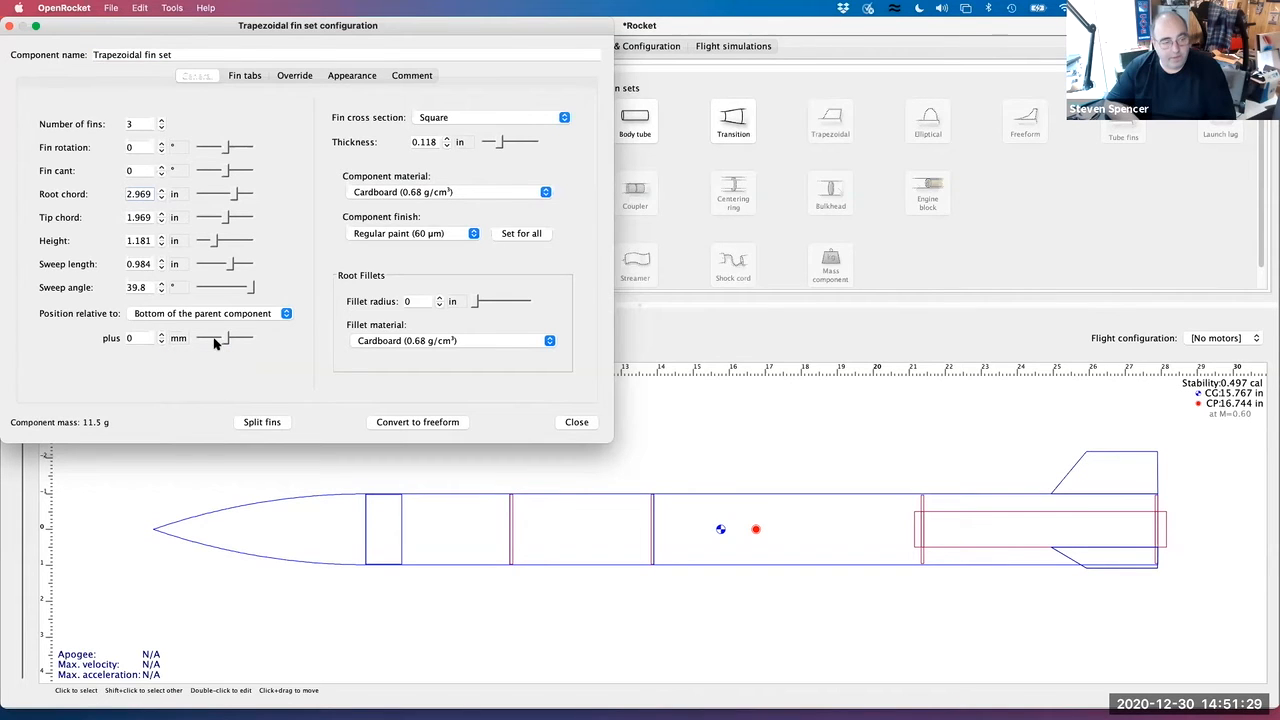
pyautogui.click(161, 340)
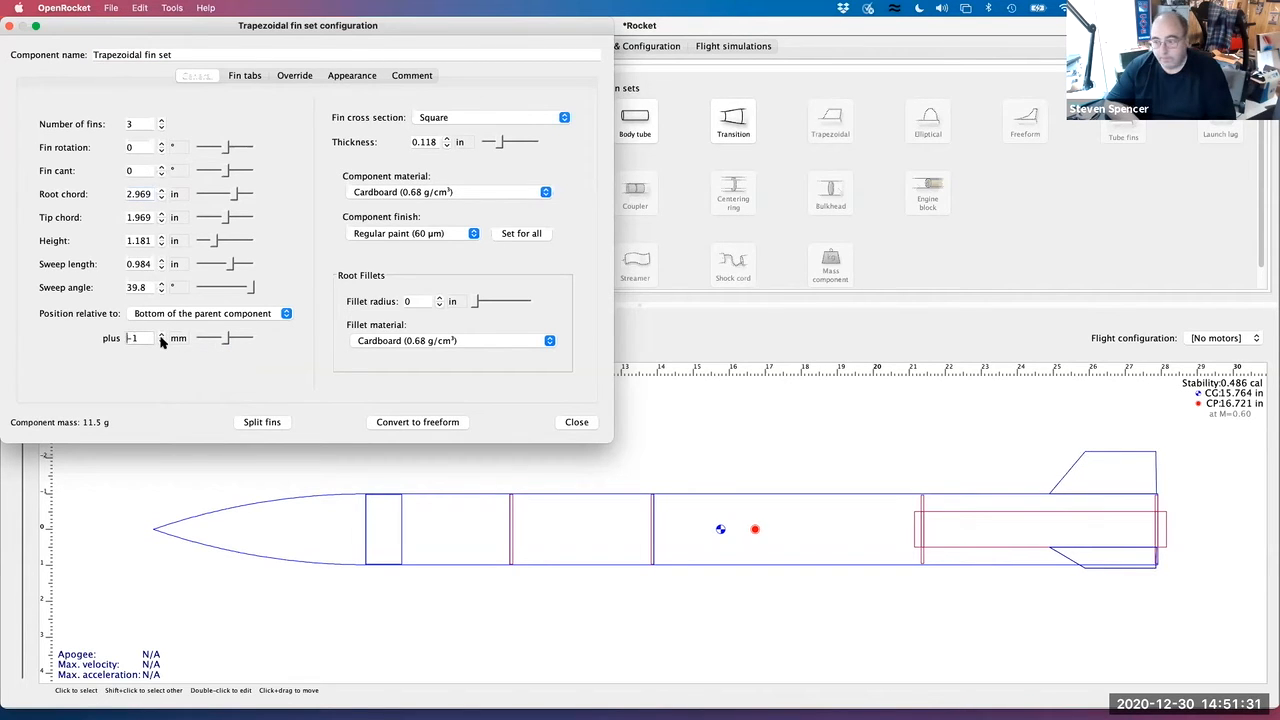
pyautogui.click(161, 340)
pyautogui.click(161, 340)
pyautogui.click(161, 341)
pyautogui.click(161, 341)
pyautogui.click(161, 341)
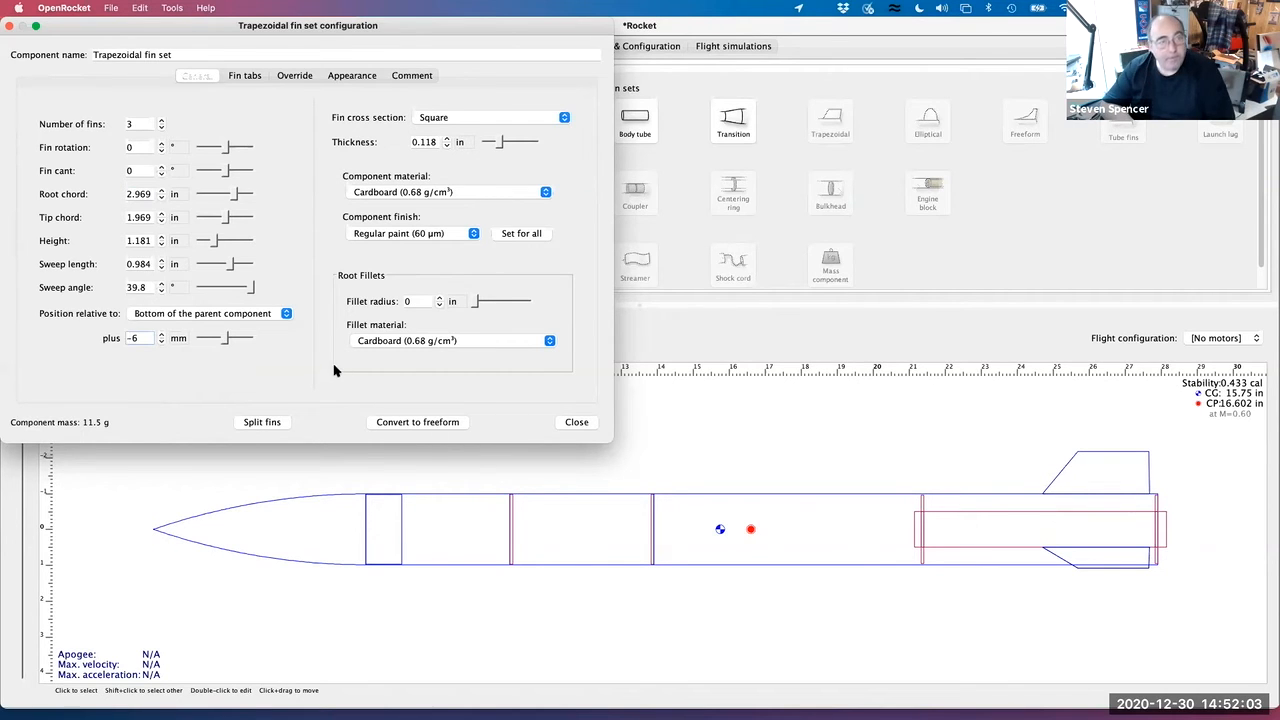
# Set the trapezoidal fin set's component material to Pine (0.53 g/cm³)
pyautogui.click(467, 195)
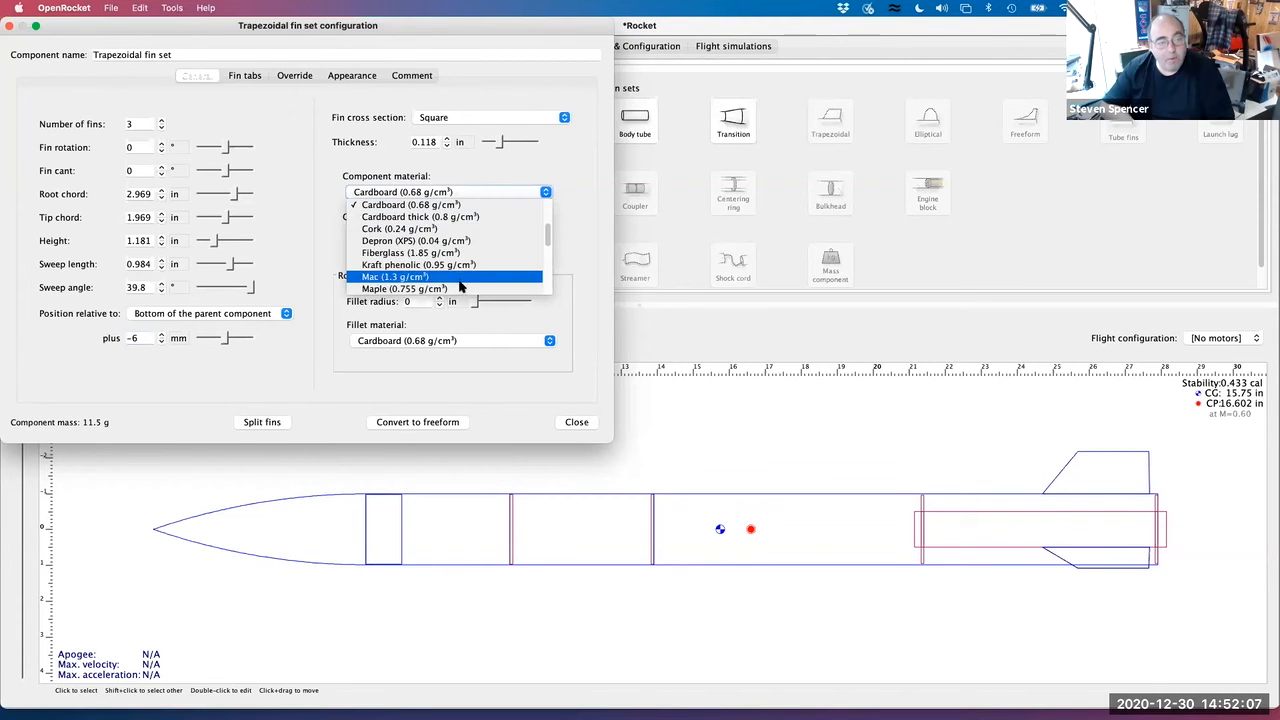
pyautogui.scroll(-2, 480, 268)
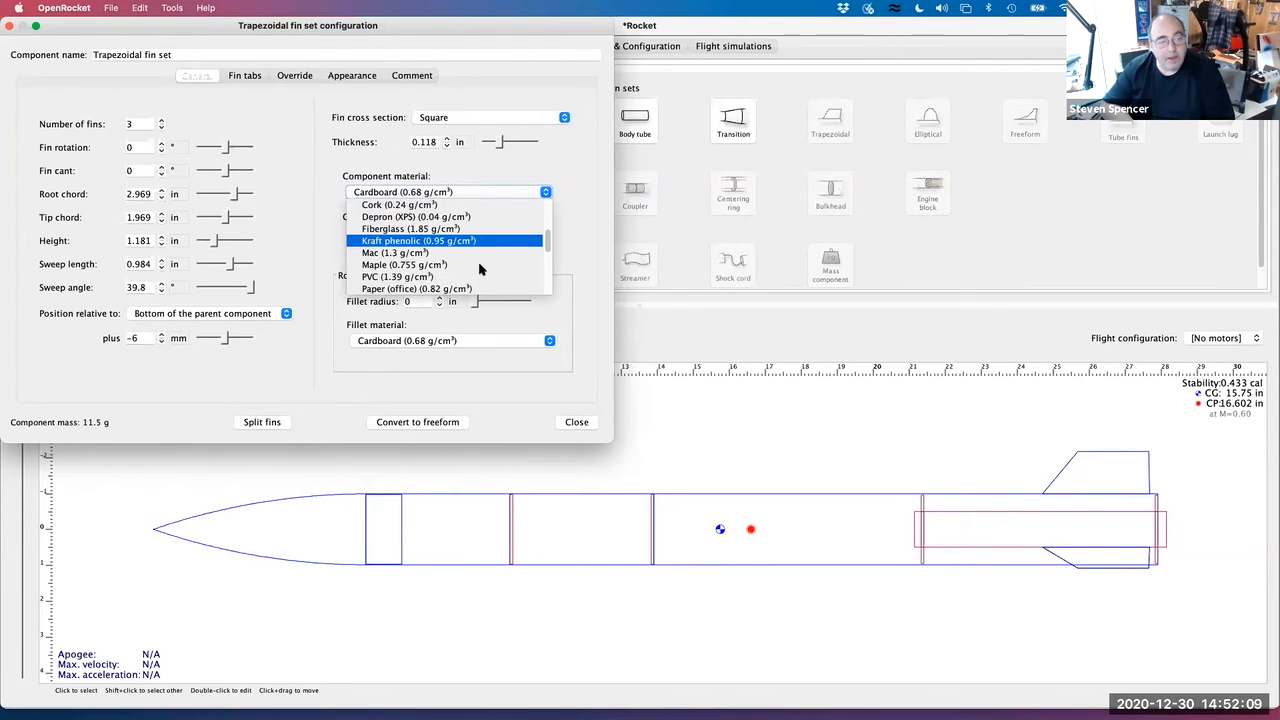
pyautogui.scroll(-4, 480, 268)
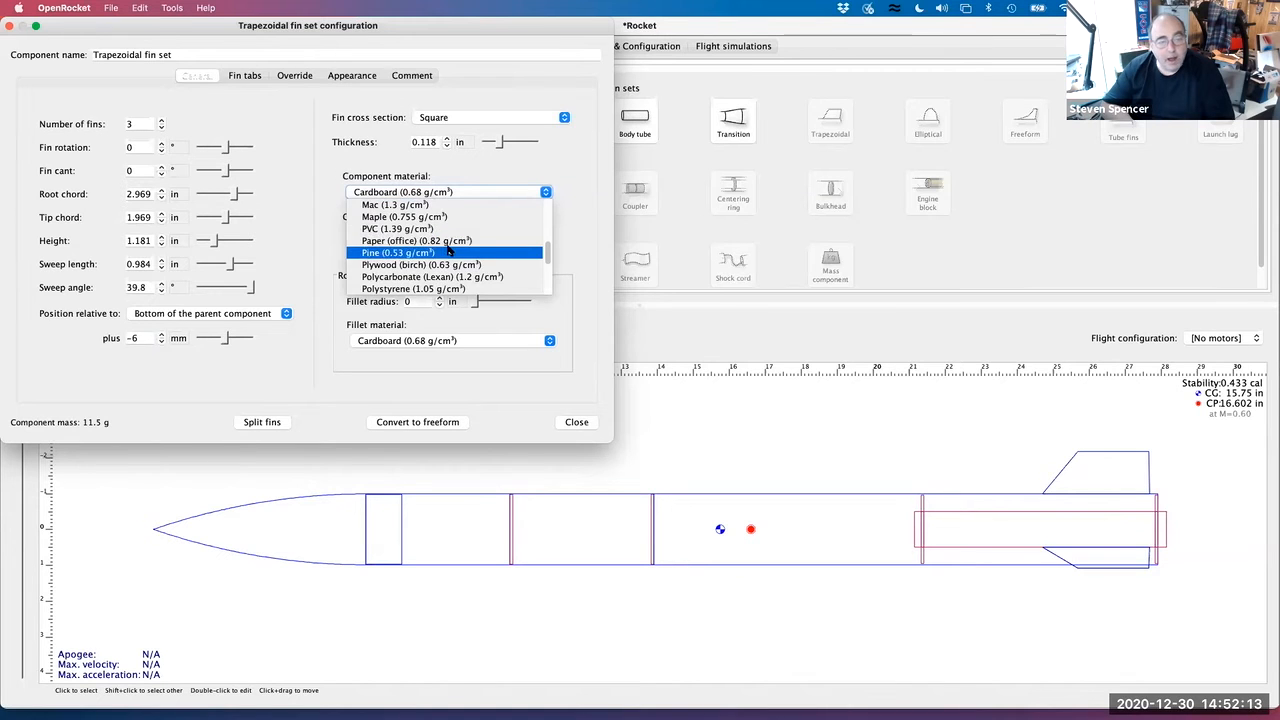
pyautogui.click(448, 251)
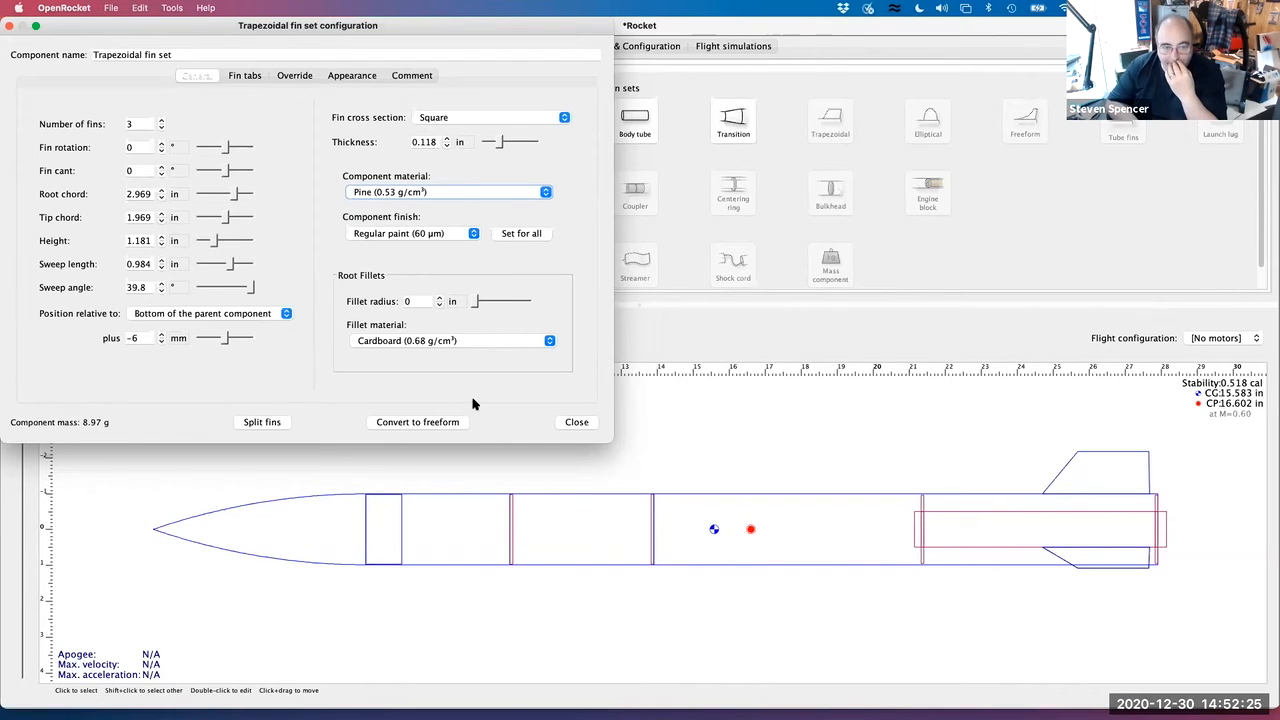
# Show the fin set's through-the-wall tab settings and open the unit choices for the tab height
pyautogui.click(240, 78)
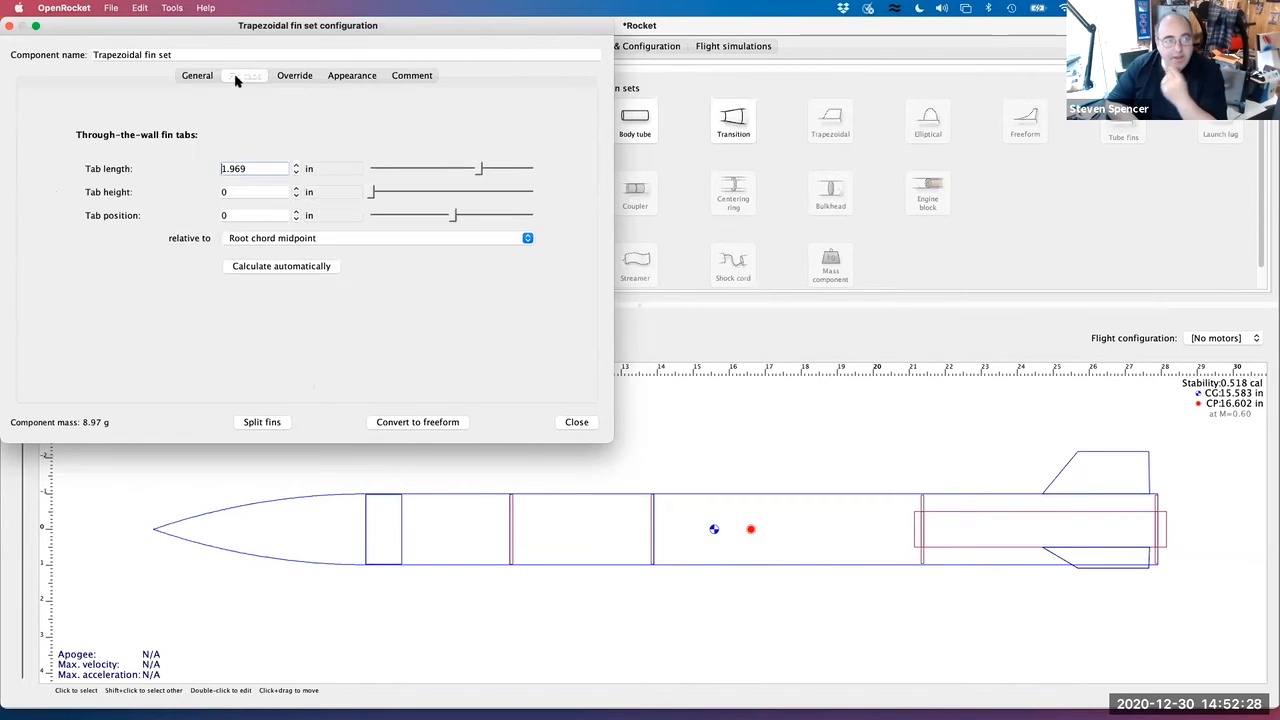
pyautogui.click(320, 192)
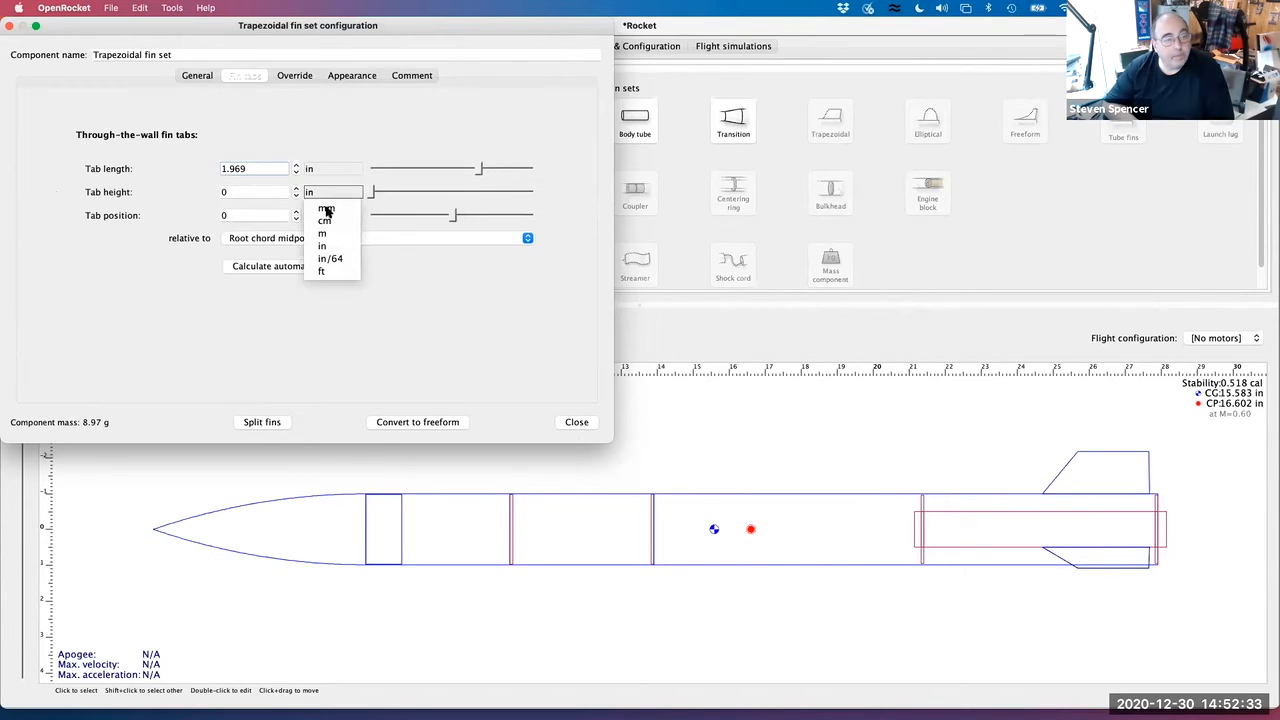
# Switch the fin tab height and position units to millimetres and set the tab height to 12 mm
pyautogui.click(327, 209)
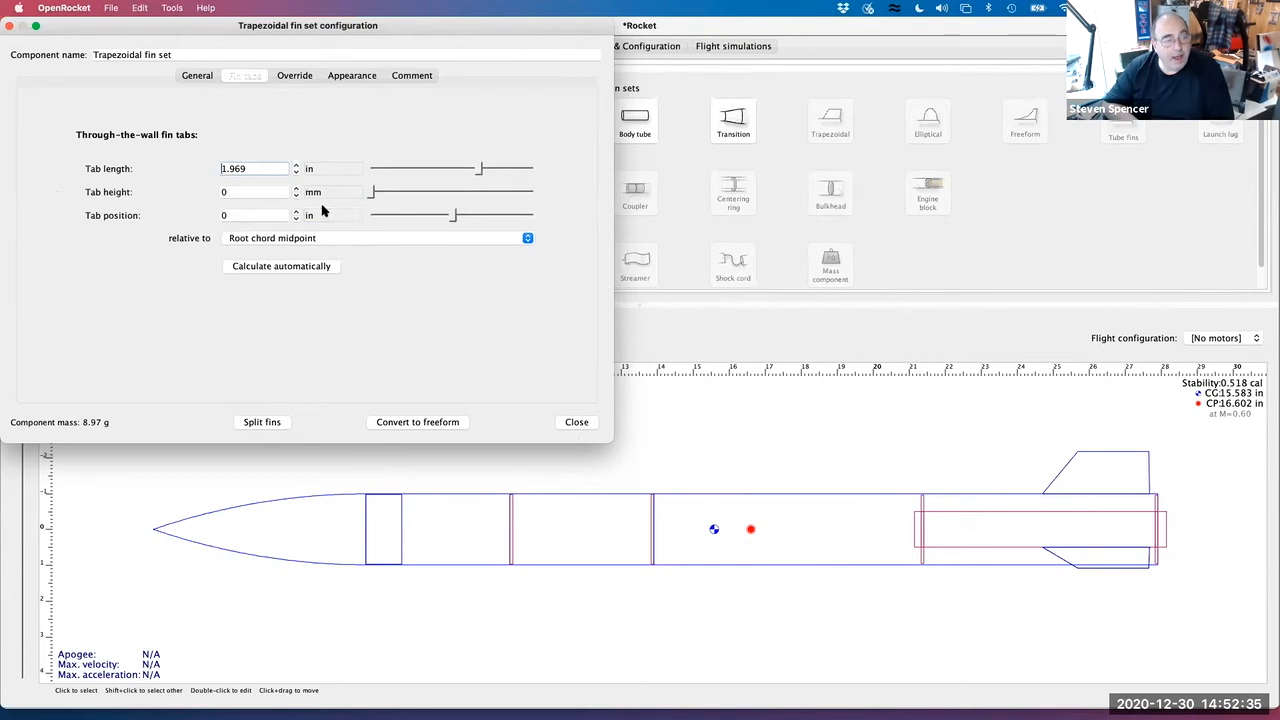
pyautogui.click(325, 215)
pyautogui.click(326, 231)
pyautogui.click(294, 188)
pyautogui.click(294, 188)
pyautogui.click(294, 188)
pyautogui.click(295, 188)
pyautogui.click(295, 188)
pyautogui.click(295, 188)
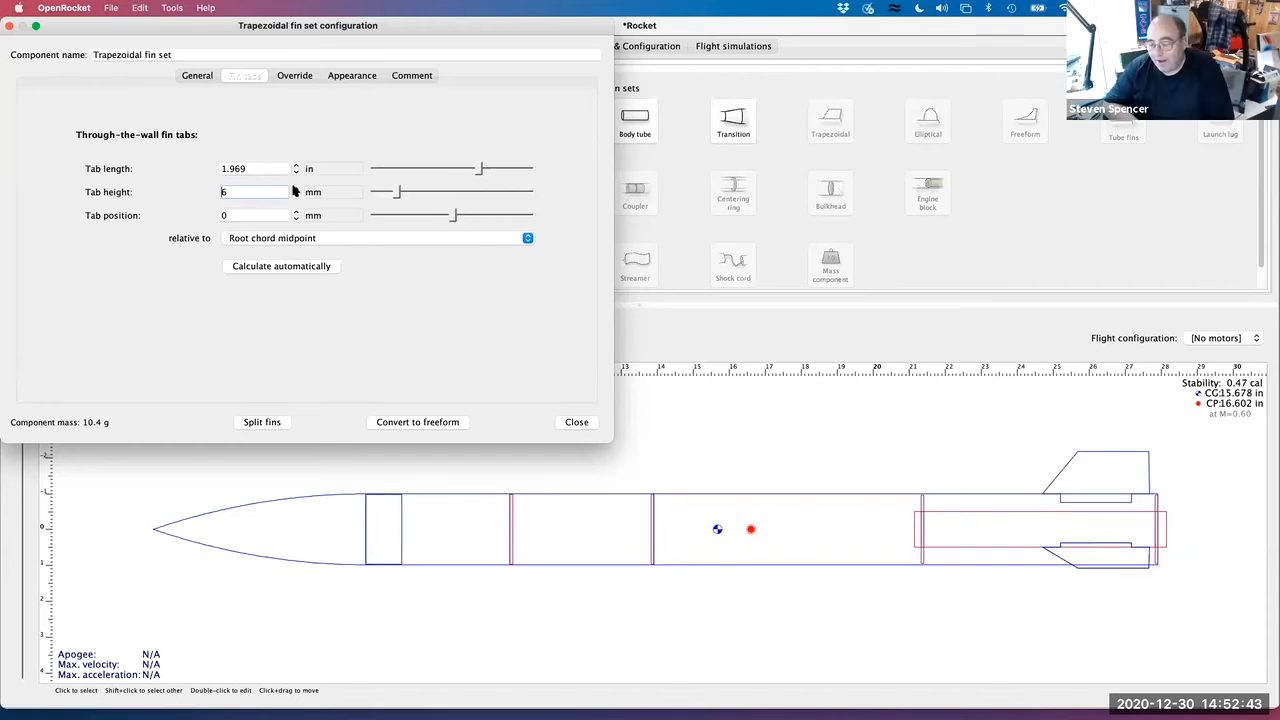
pyautogui.click(295, 188)
pyautogui.click(295, 188)
pyautogui.click(295, 188)
pyautogui.click(295, 188)
pyautogui.click(295, 188)
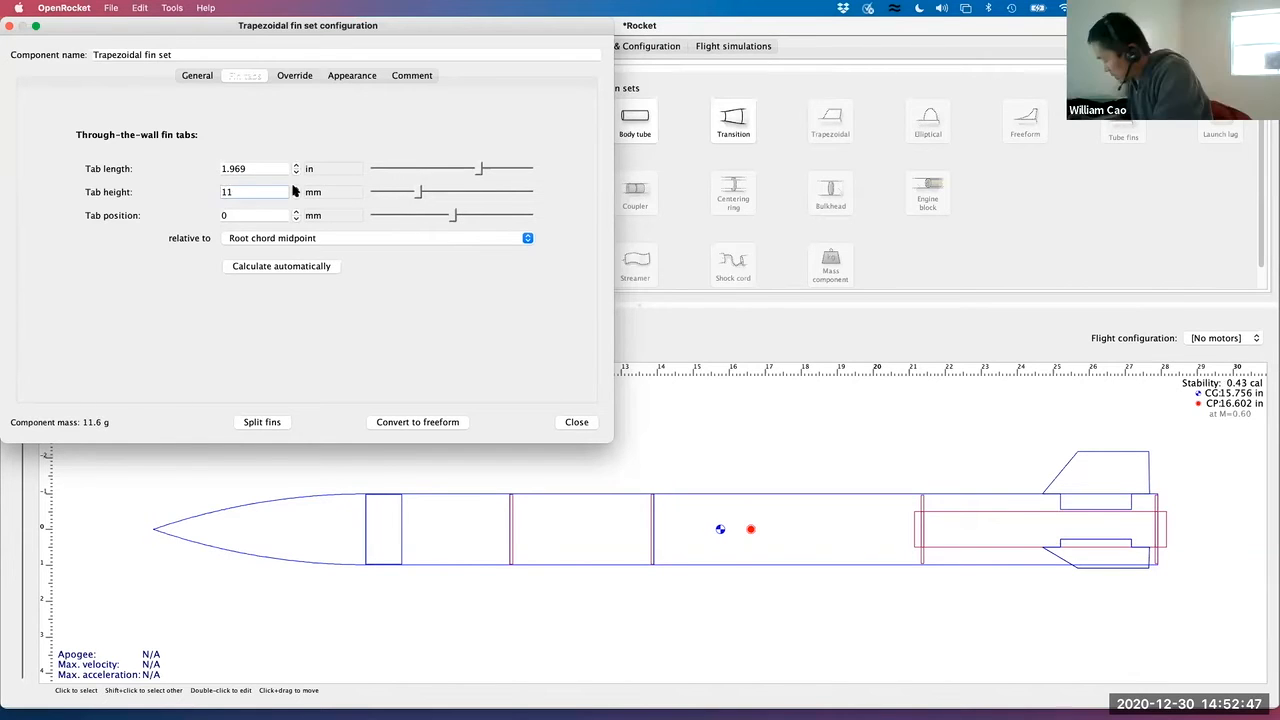
pyautogui.click(295, 188)
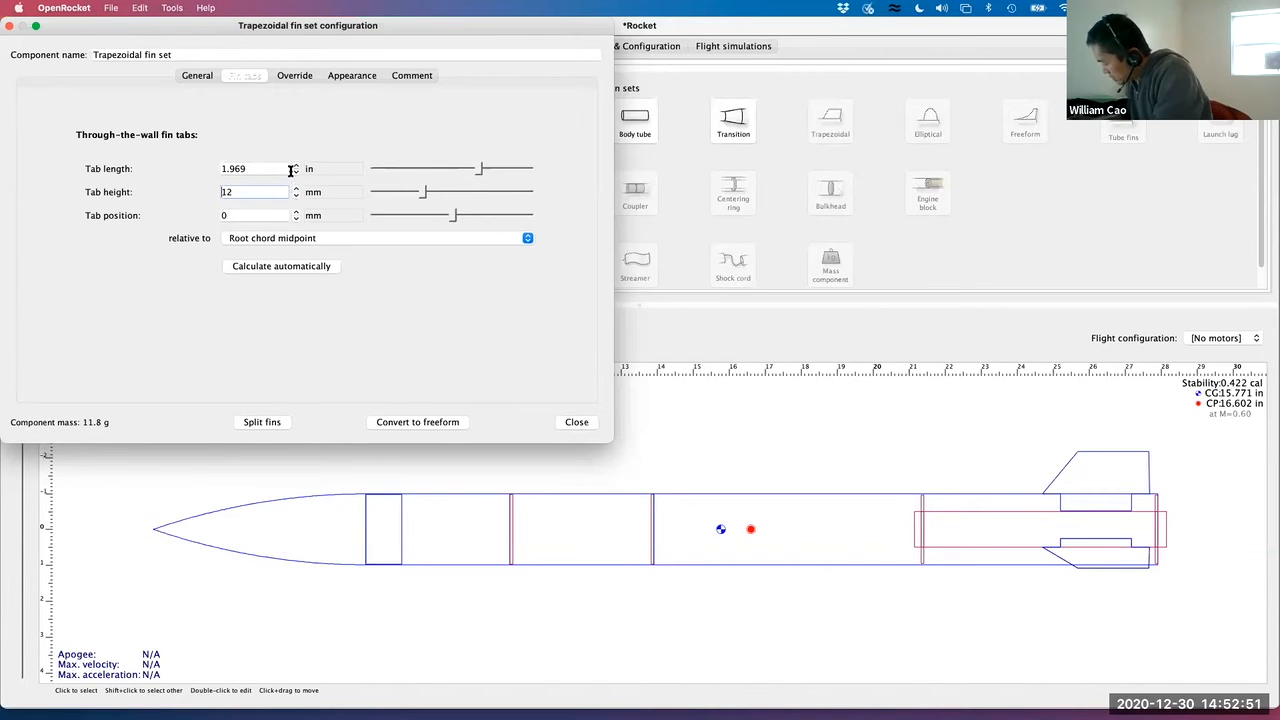
# Switch the fin tab length to millimetres, set it to 75 mm, and close the fin set configuration
pyautogui.click(310, 168)
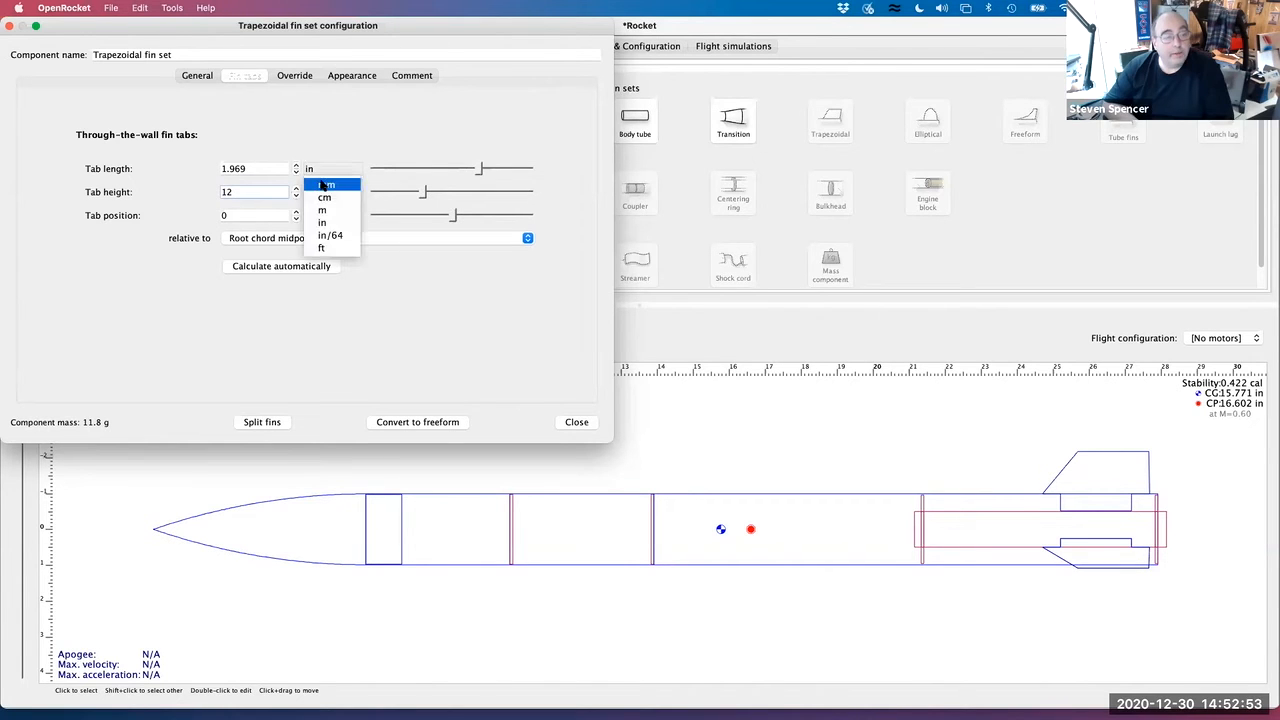
pyautogui.click(320, 185)
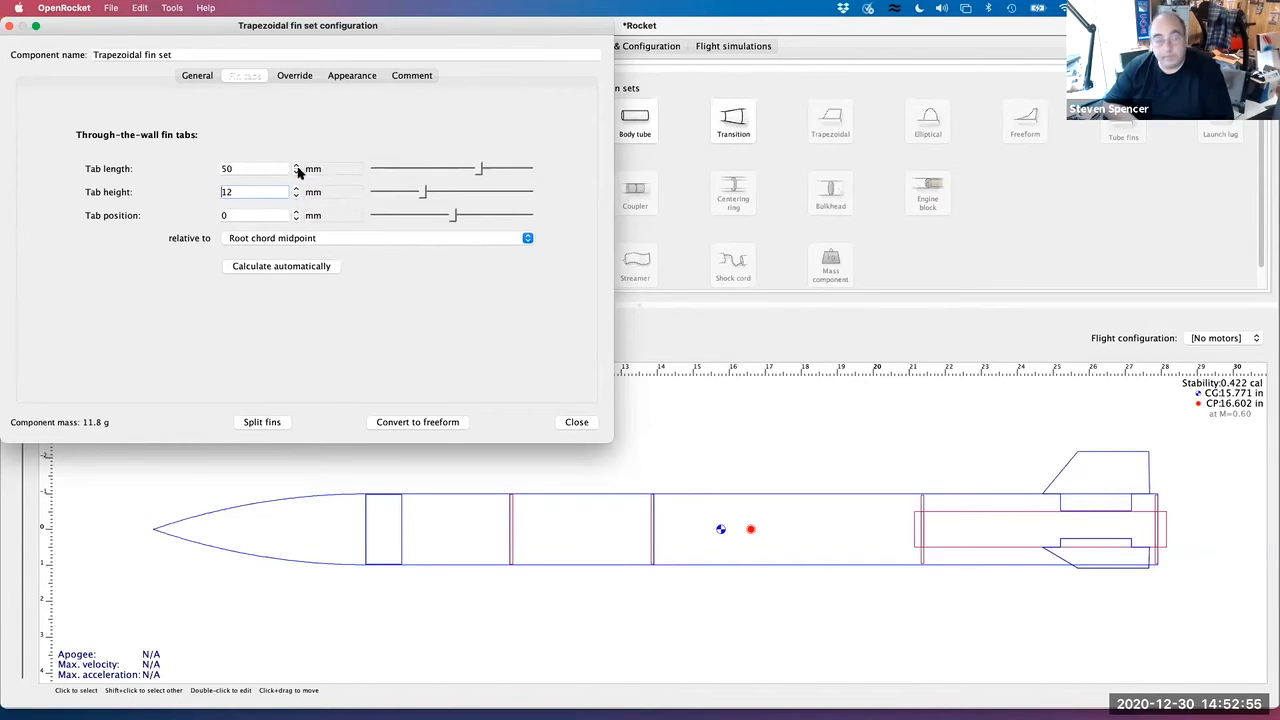
pyautogui.click(296, 165)
pyautogui.click(296, 165)
pyautogui.click(296, 165)
pyautogui.click(296, 165)
pyautogui.click(296, 165)
pyautogui.click(296, 165)
pyautogui.click(296, 165)
pyautogui.click(296, 165)
pyautogui.click(296, 165)
pyautogui.click(296, 165)
pyautogui.click(296, 165)
pyautogui.click(296, 165)
pyautogui.click(296, 165)
pyautogui.click(296, 165)
pyautogui.click(296, 165)
pyautogui.click(296, 165)
pyautogui.click(296, 165)
pyautogui.click(296, 165)
pyautogui.click(296, 165)
pyautogui.click(296, 165)
pyautogui.click(296, 166)
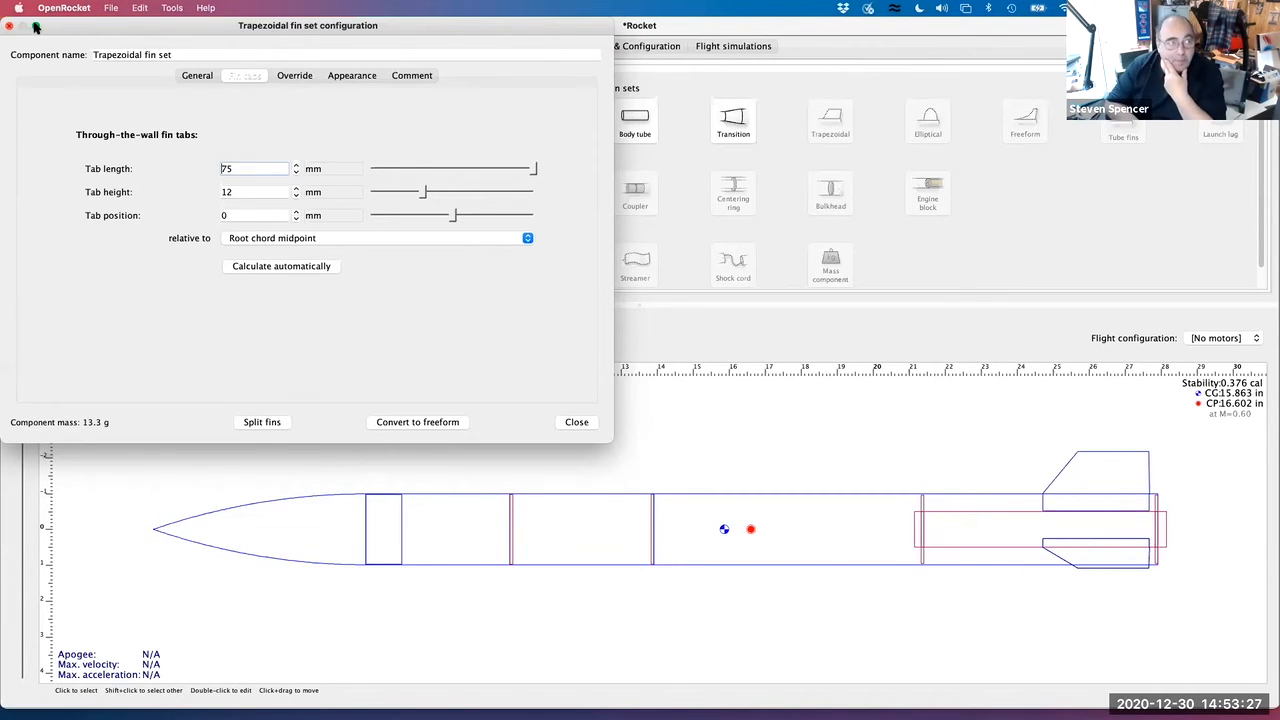
pyautogui.moveTo(35, 27)
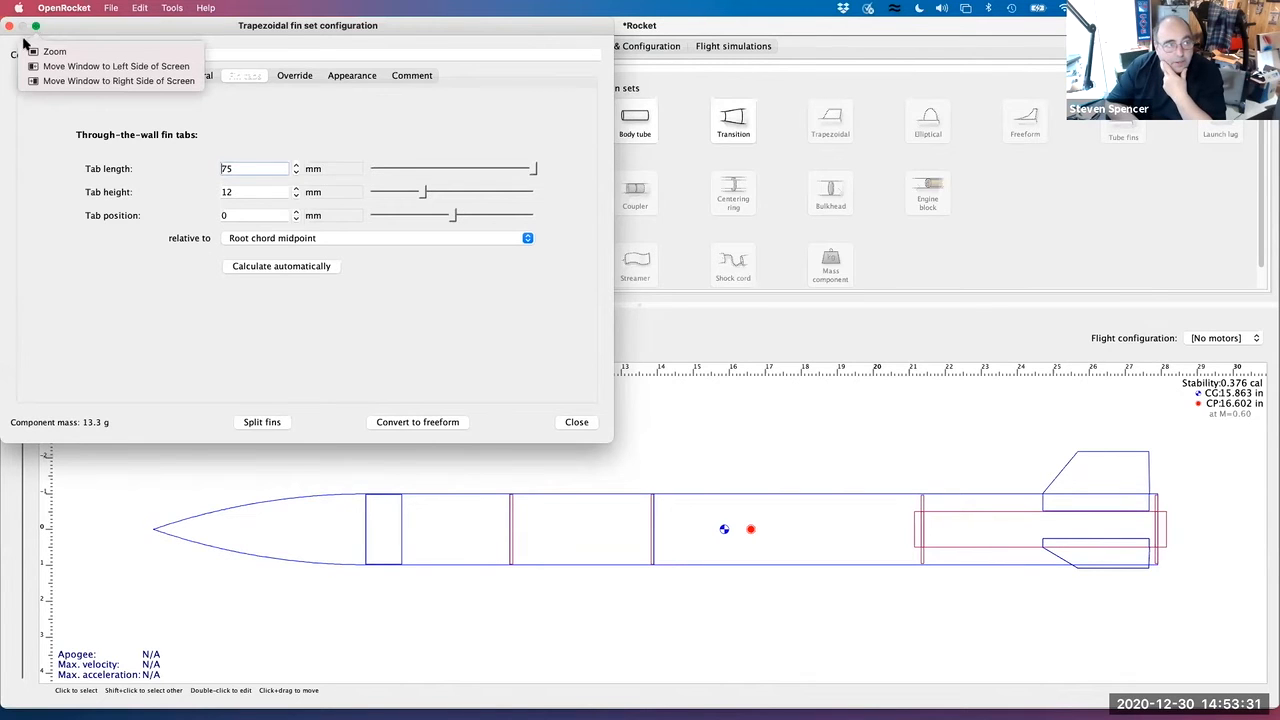
pyautogui.click(10, 26)
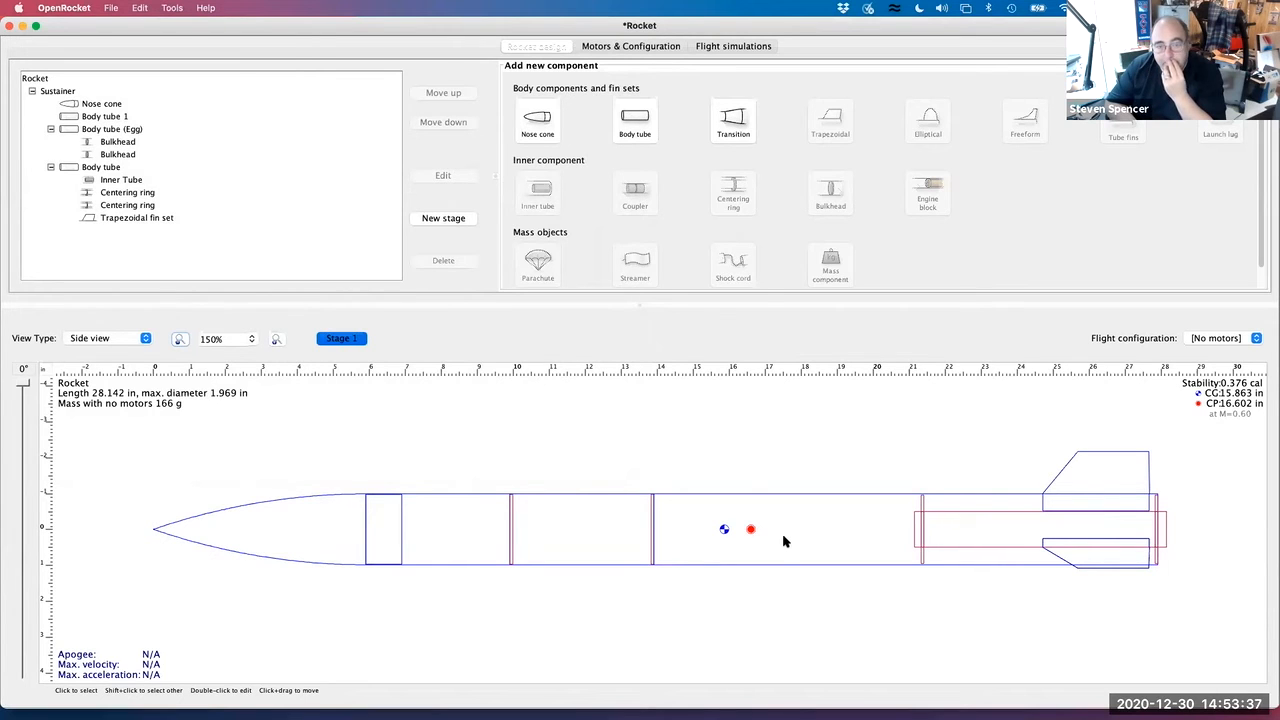
# Add a tube coupler to the aft body tube, offset -13 in from the bottom of the parent component
pyautogui.click(104, 168)
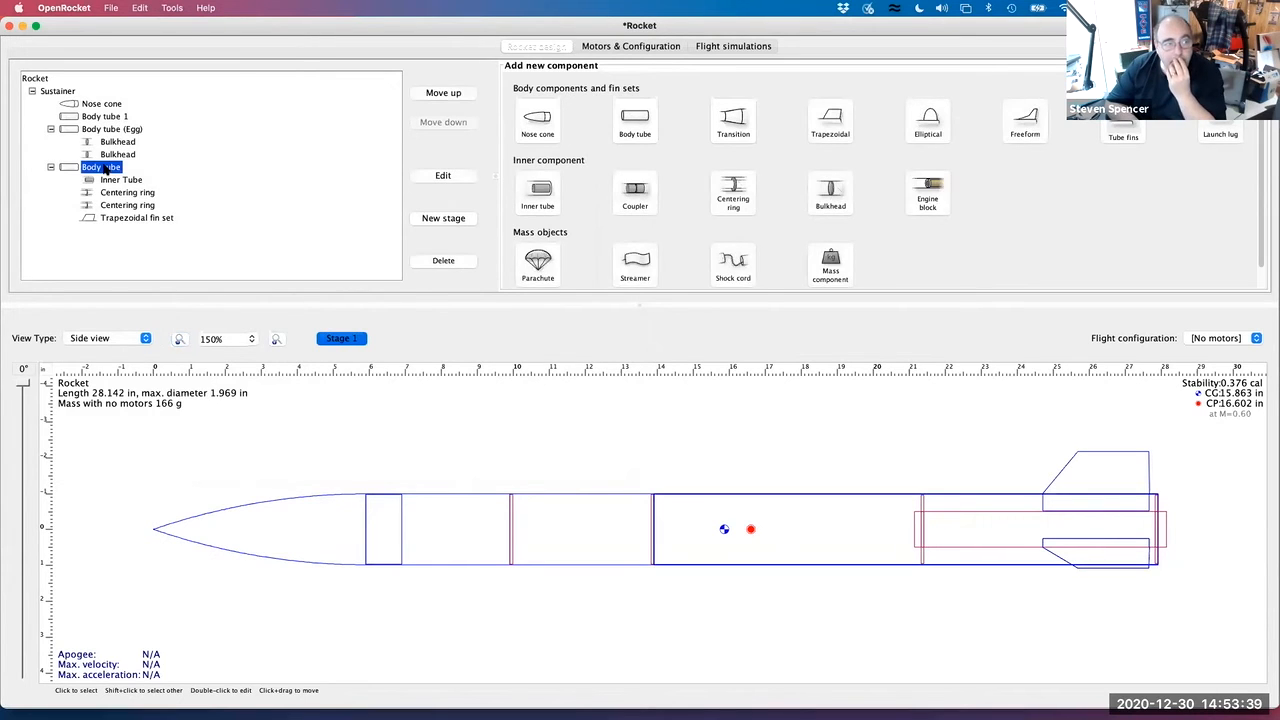
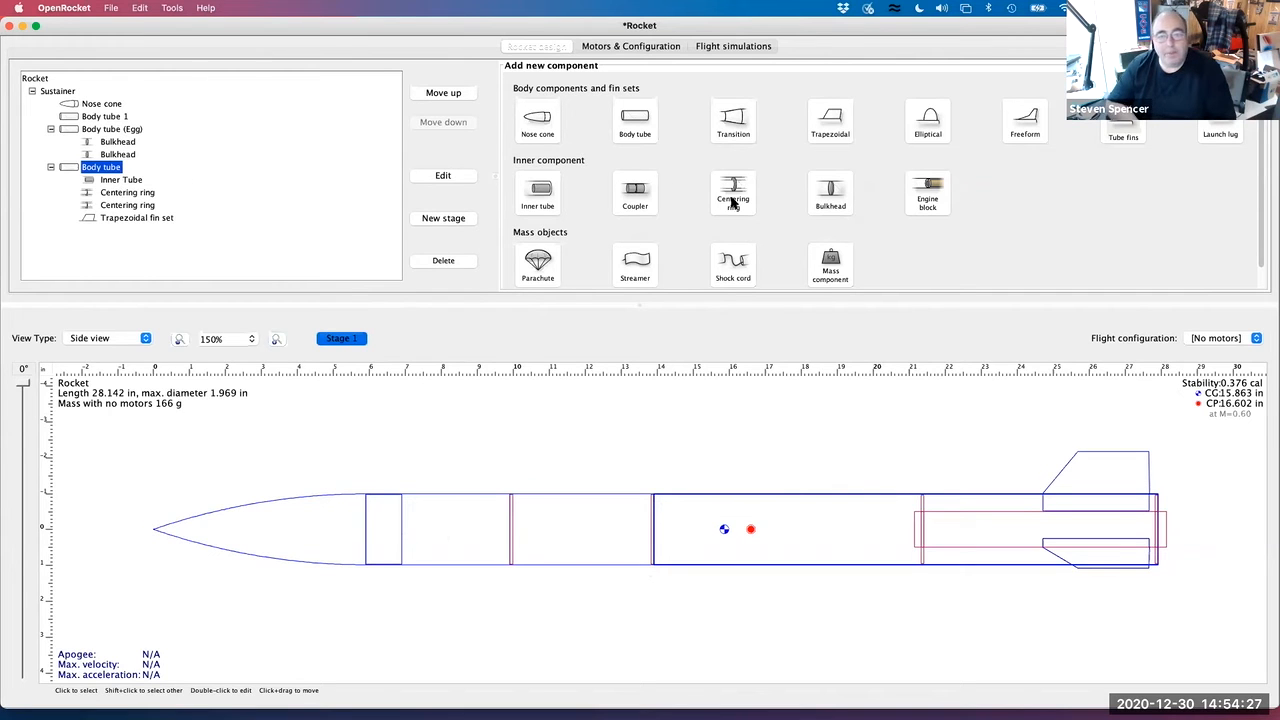
pyautogui.click(636, 195)
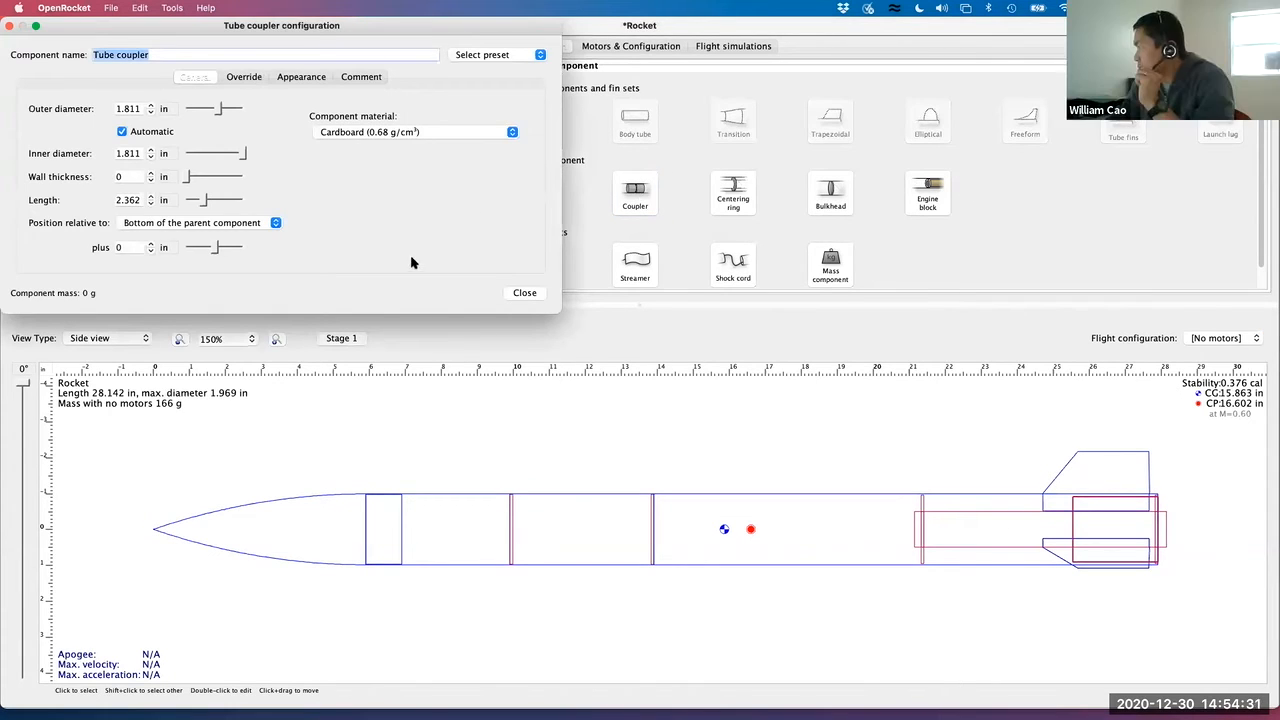
pyautogui.moveTo(215, 250); pyautogui.dragTo(189, 247)
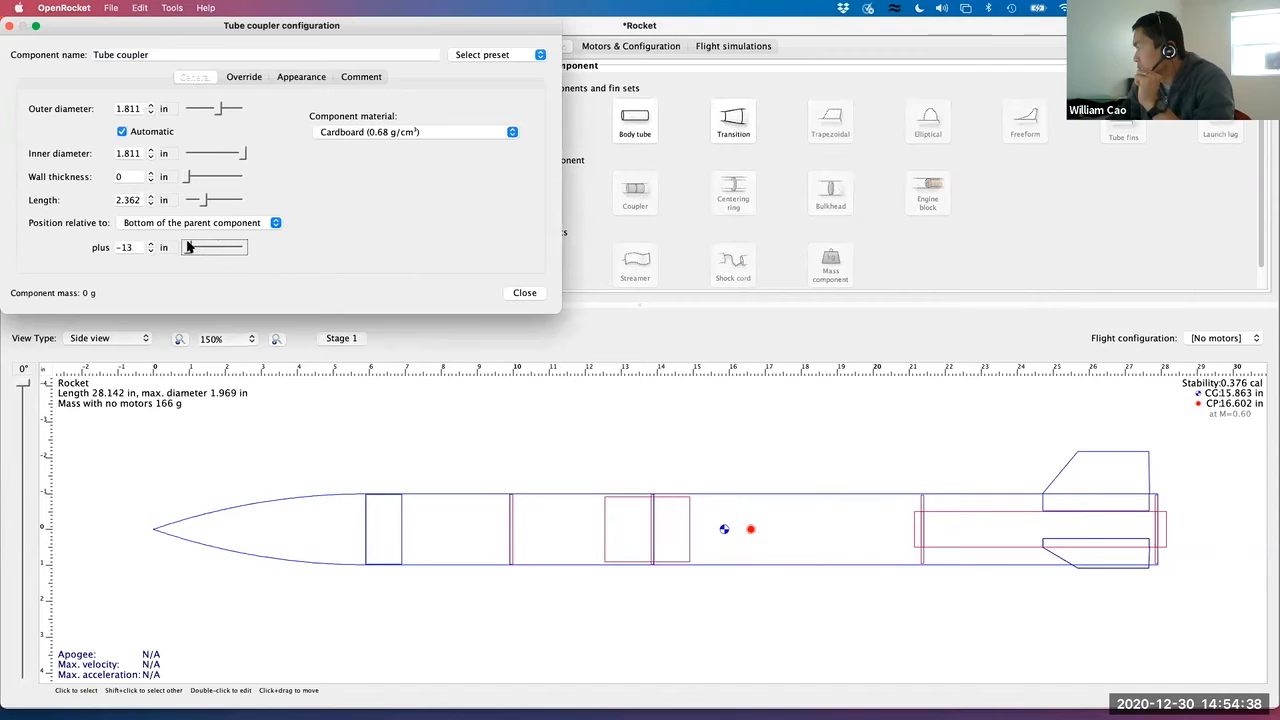
# Switch the tube coupler's inner diameter to millimetres and set it to 38 mm
pyautogui.click(164, 154)
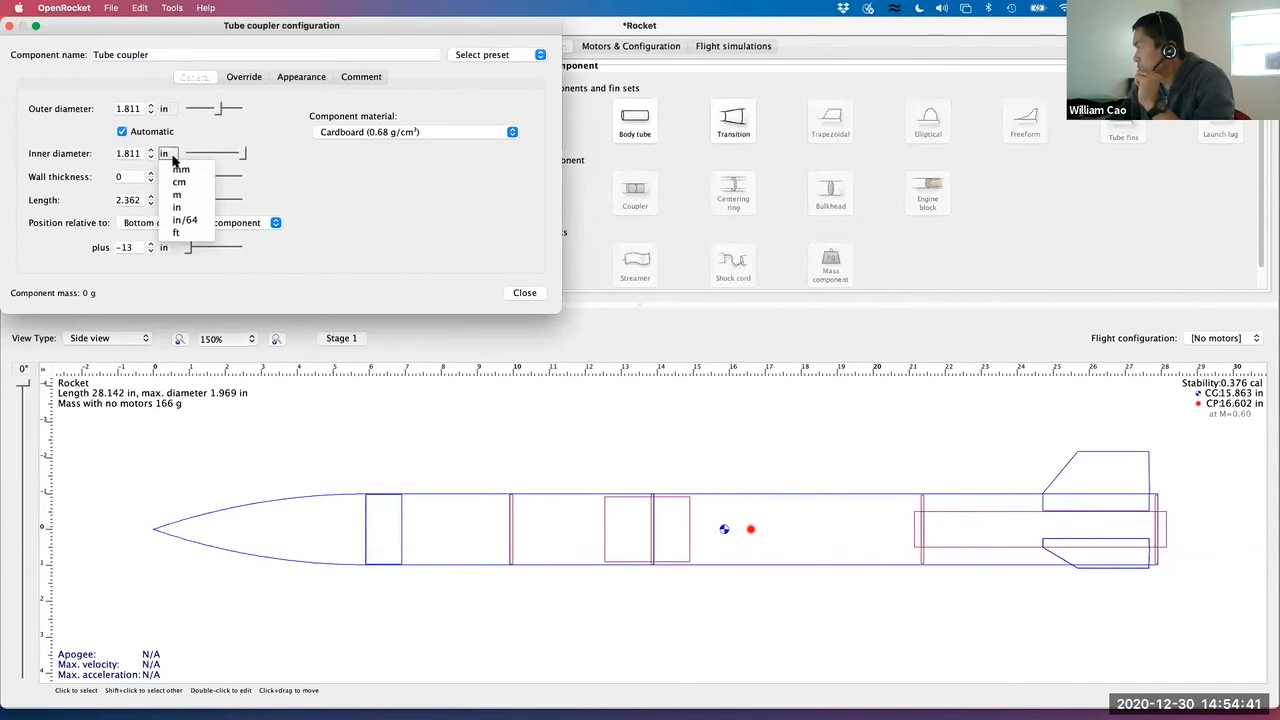
pyautogui.click(173, 170)
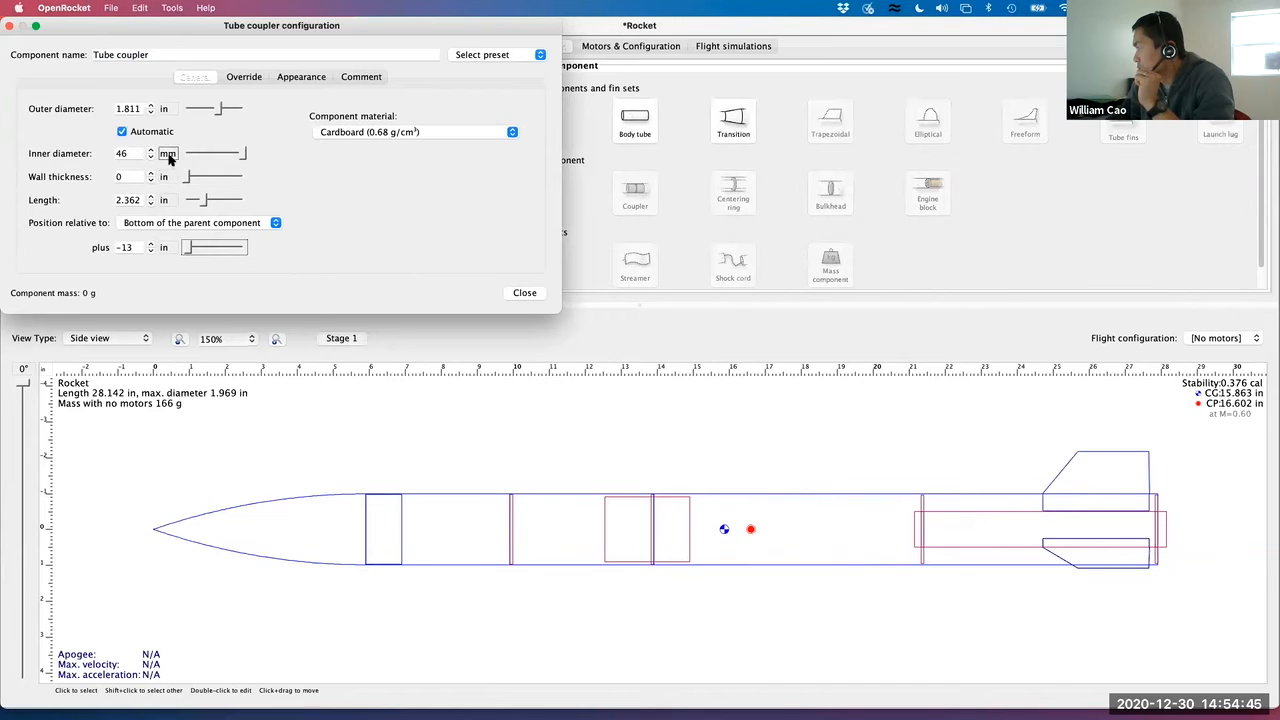
pyautogui.click(150, 156)
pyautogui.click(150, 156)
pyautogui.click(150, 156)
pyautogui.click(150, 156)
pyautogui.click(150, 156)
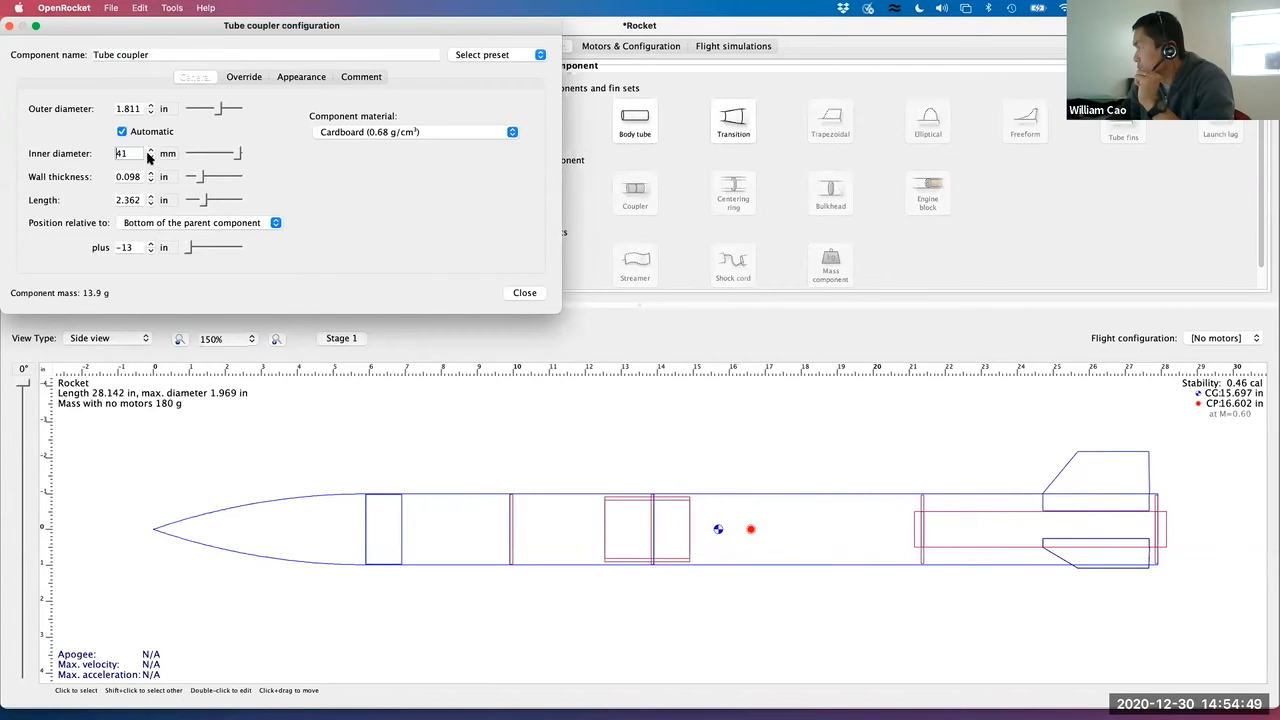
pyautogui.click(150, 156)
pyautogui.click(150, 156)
pyautogui.click(150, 156)
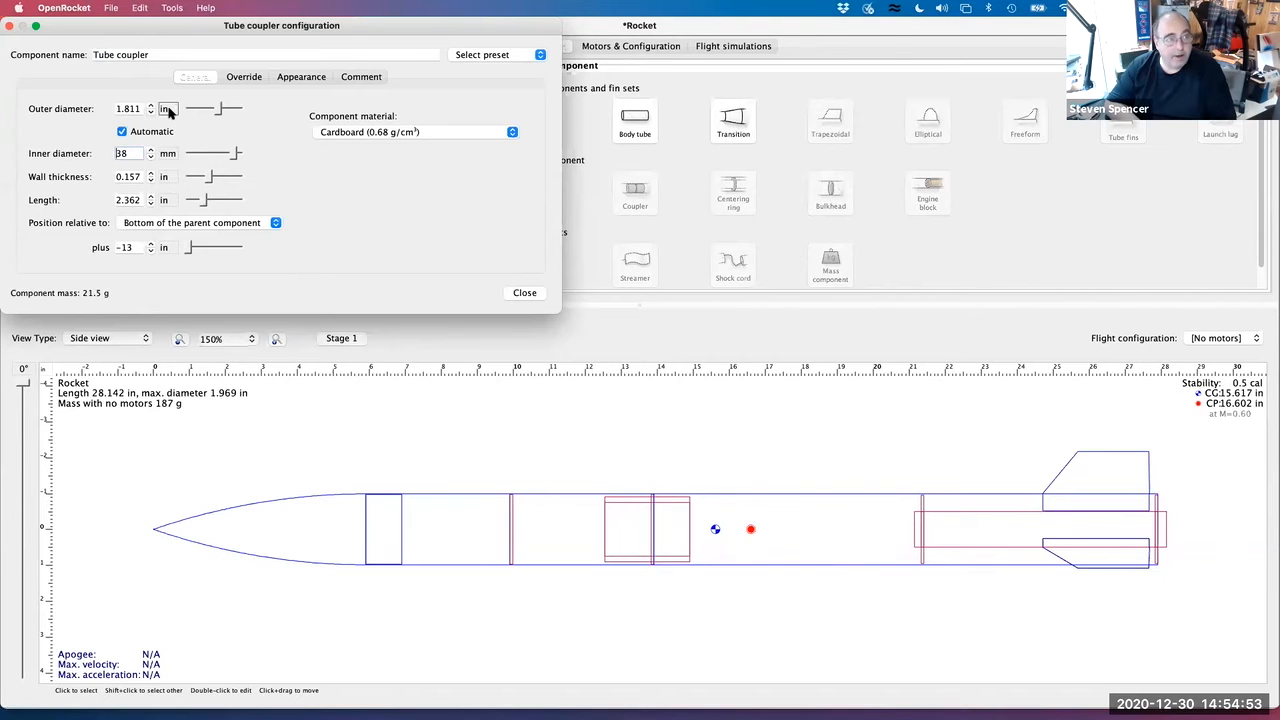
# Switch the tube coupler's outer diameter to millimetres and set it to 56 mm, overriding the automatic sizing
pyautogui.click(167, 109)
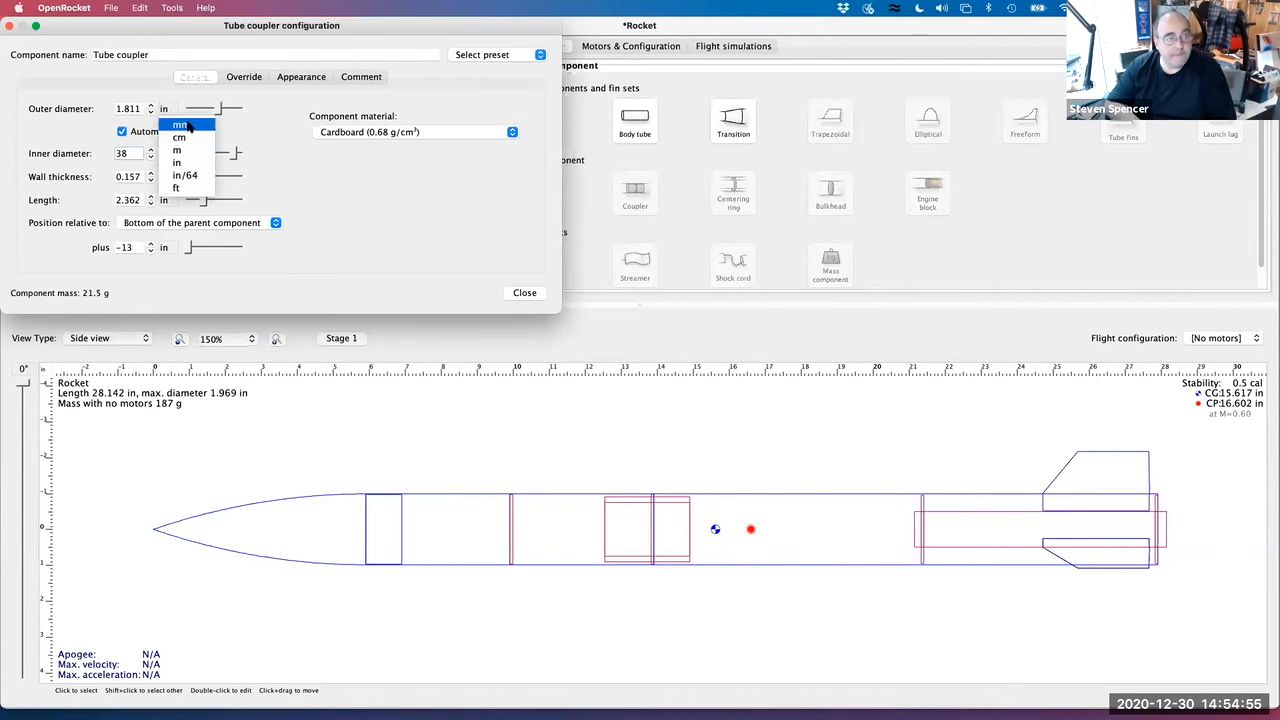
pyautogui.click(186, 125)
pyautogui.click(151, 105)
pyautogui.click(151, 105)
pyautogui.click(151, 105)
pyautogui.click(151, 105)
pyautogui.click(151, 105)
pyautogui.click(151, 105)
pyautogui.click(151, 105)
pyautogui.click(151, 105)
pyautogui.click(151, 105)
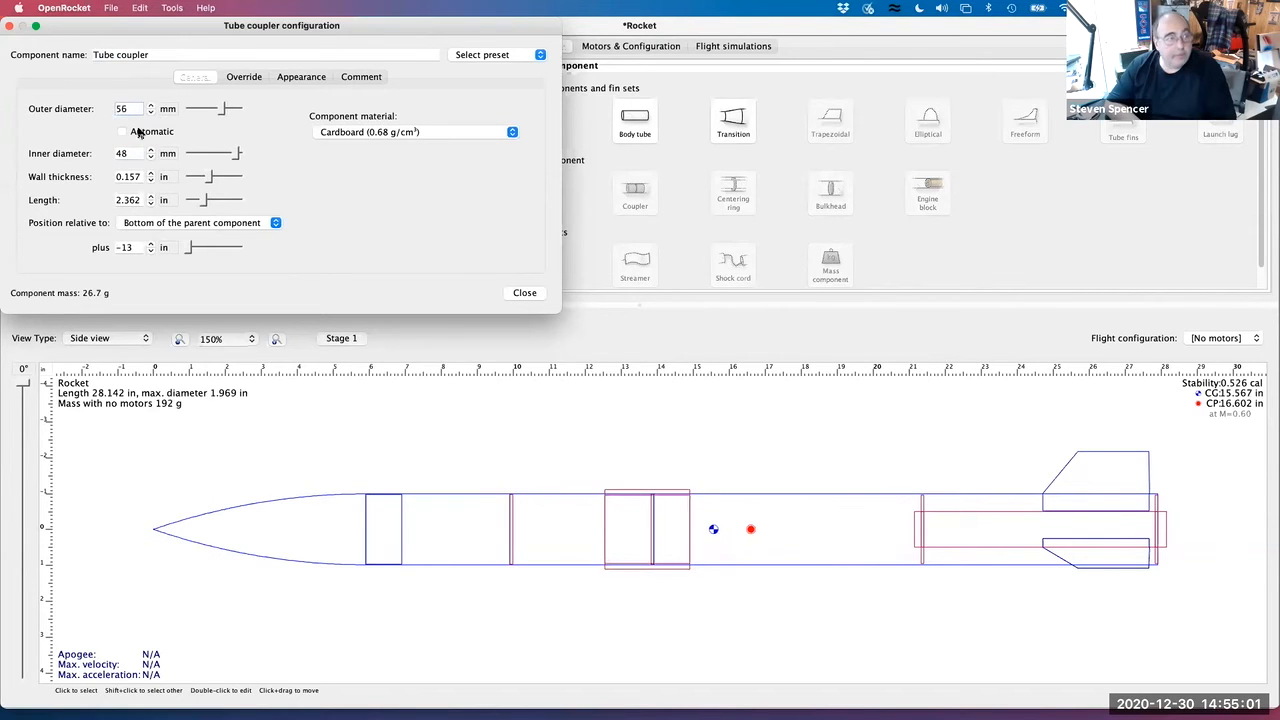
# Set the tube coupler's inner diameter to 45 mm
pyautogui.click(167, 154)
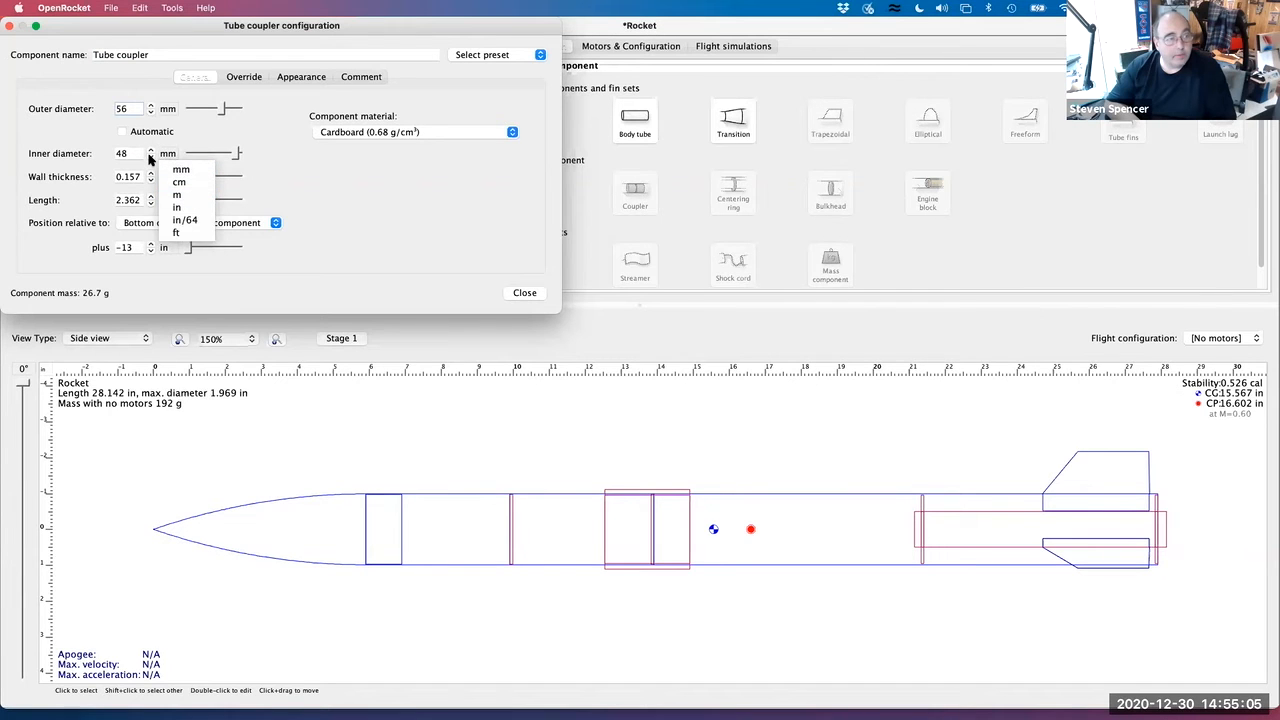
pyautogui.click(149, 156)
pyautogui.click(149, 156)
pyautogui.click(149, 156)
pyautogui.click(149, 156)
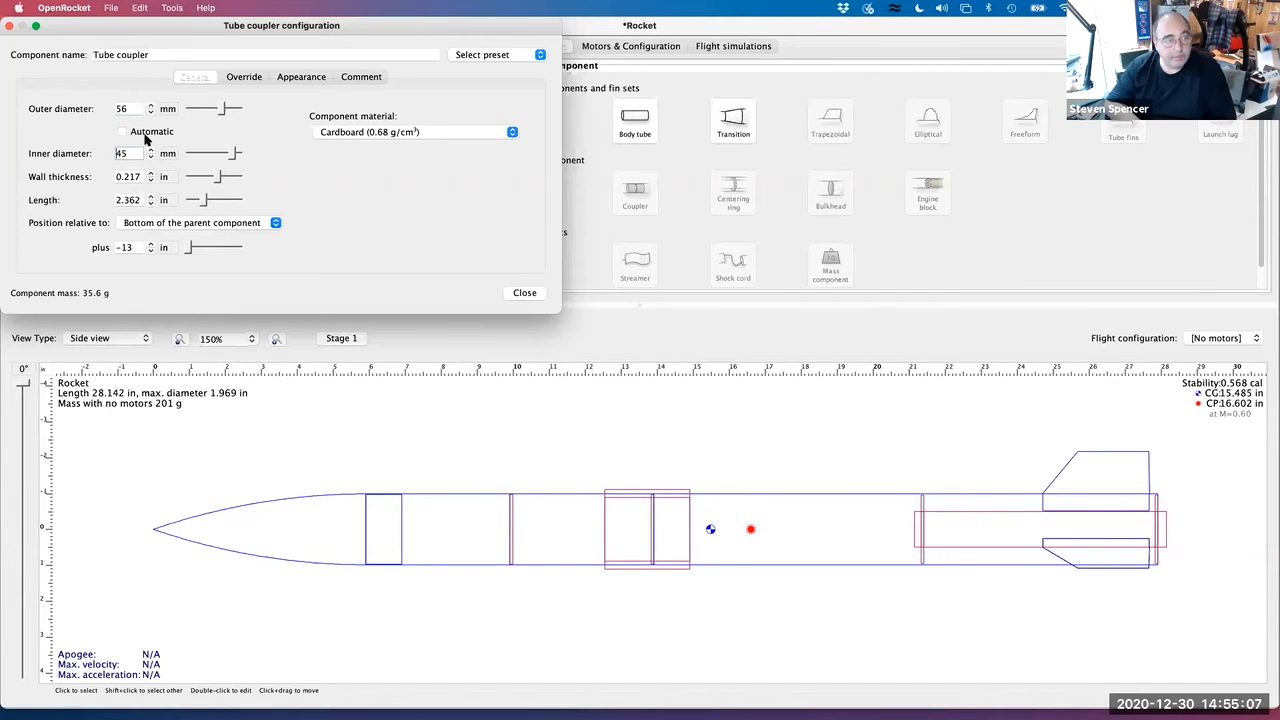
# Set the tube coupler's outer diameter to 50 mm and close its configuration
pyautogui.click(149, 113)
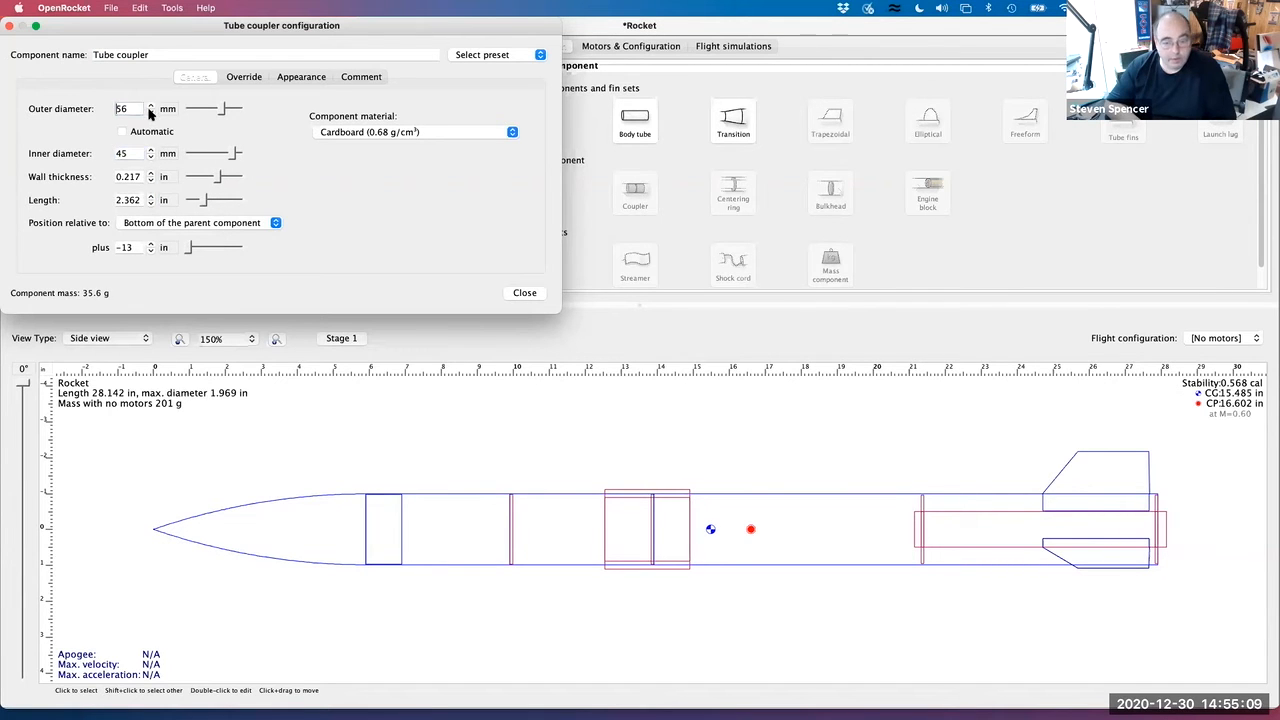
pyautogui.click(149, 113)
pyautogui.click(149, 113)
pyautogui.click(149, 113)
pyautogui.click(149, 113)
pyautogui.click(149, 113)
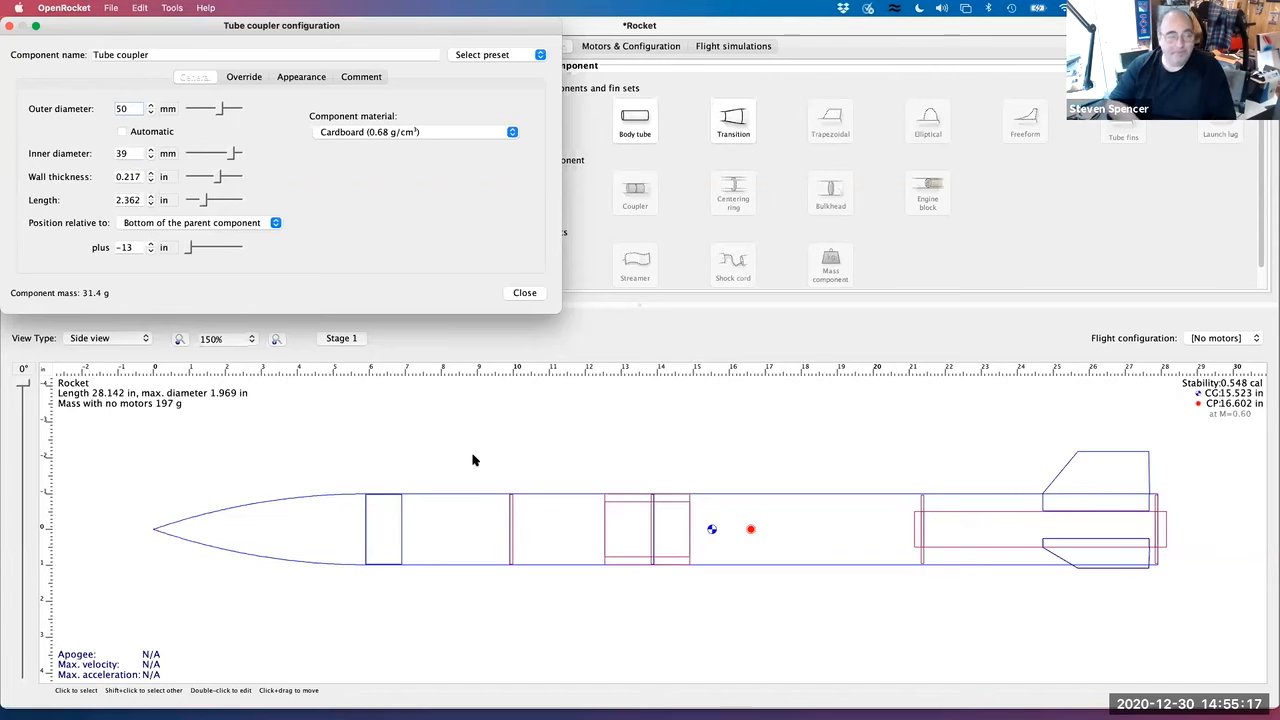
pyautogui.click(525, 293)
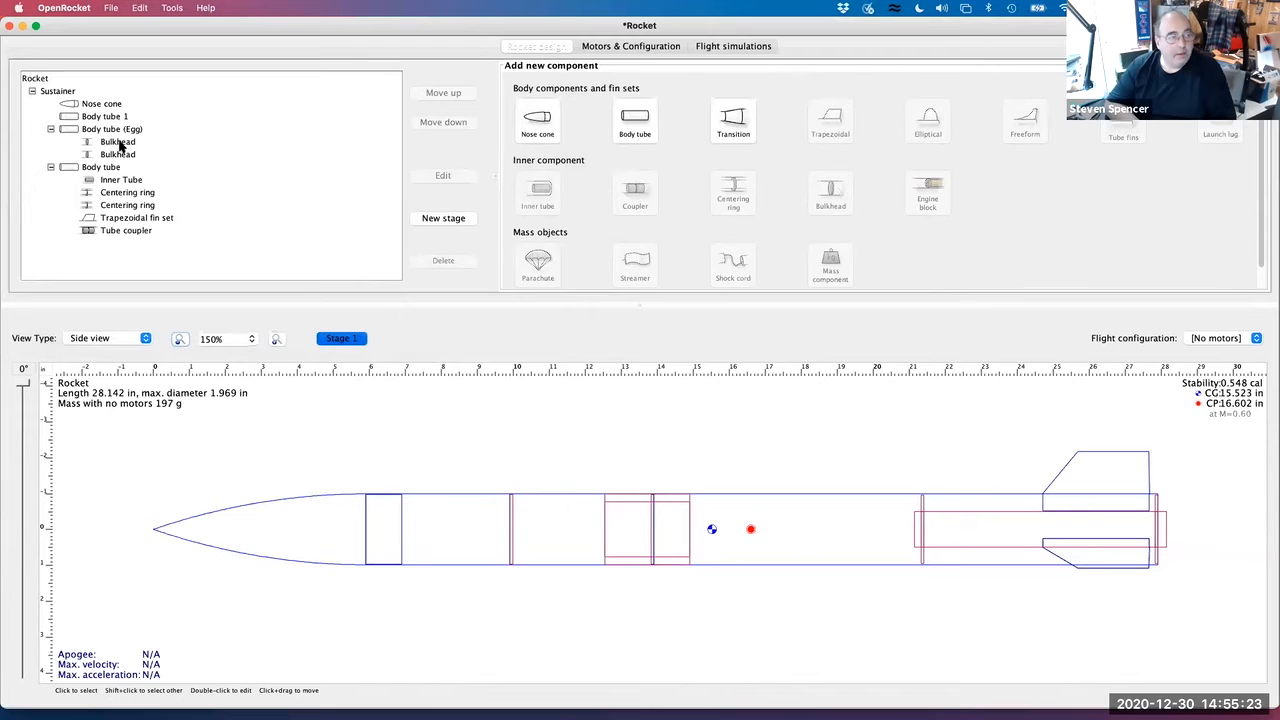
# Switch the position offset of the first bulkhead in Body tube (Egg) to millimetres and close its configuration
pyautogui.doubleClick(118, 142)
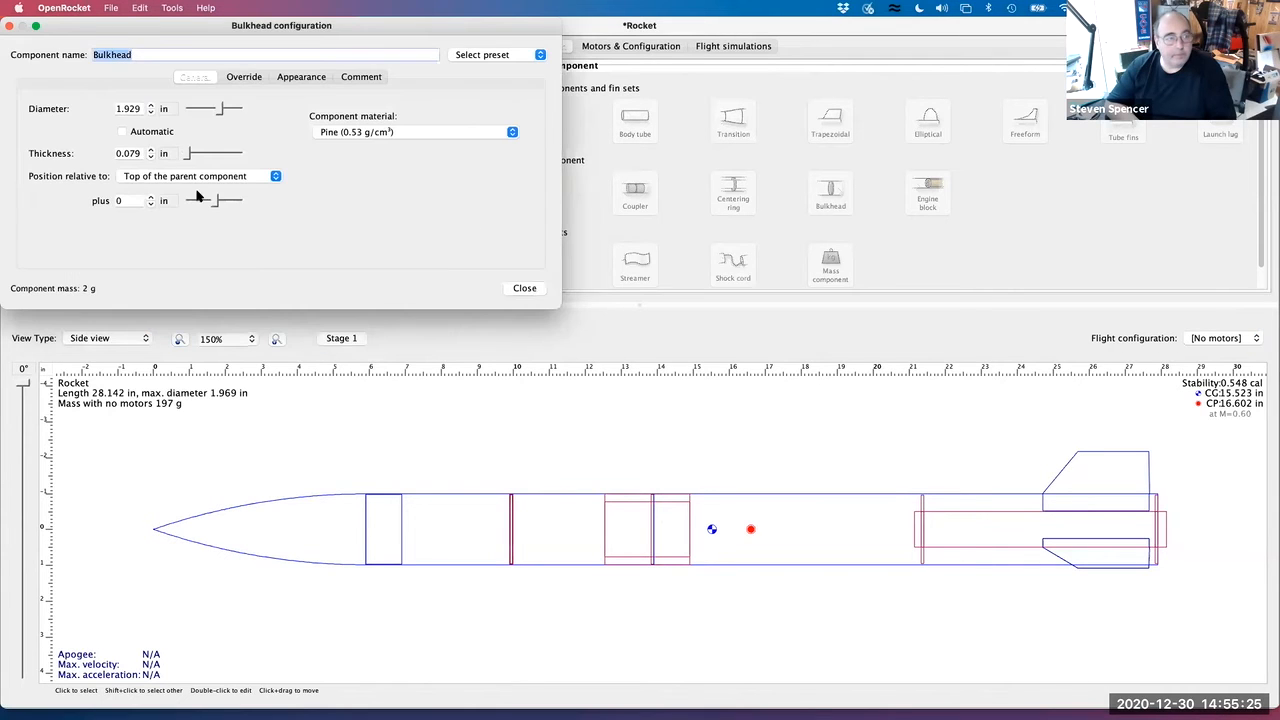
pyautogui.click(166, 202)
pyautogui.click(171, 215)
pyautogui.moveTo(213, 201); pyautogui.dragTo(214, 201)
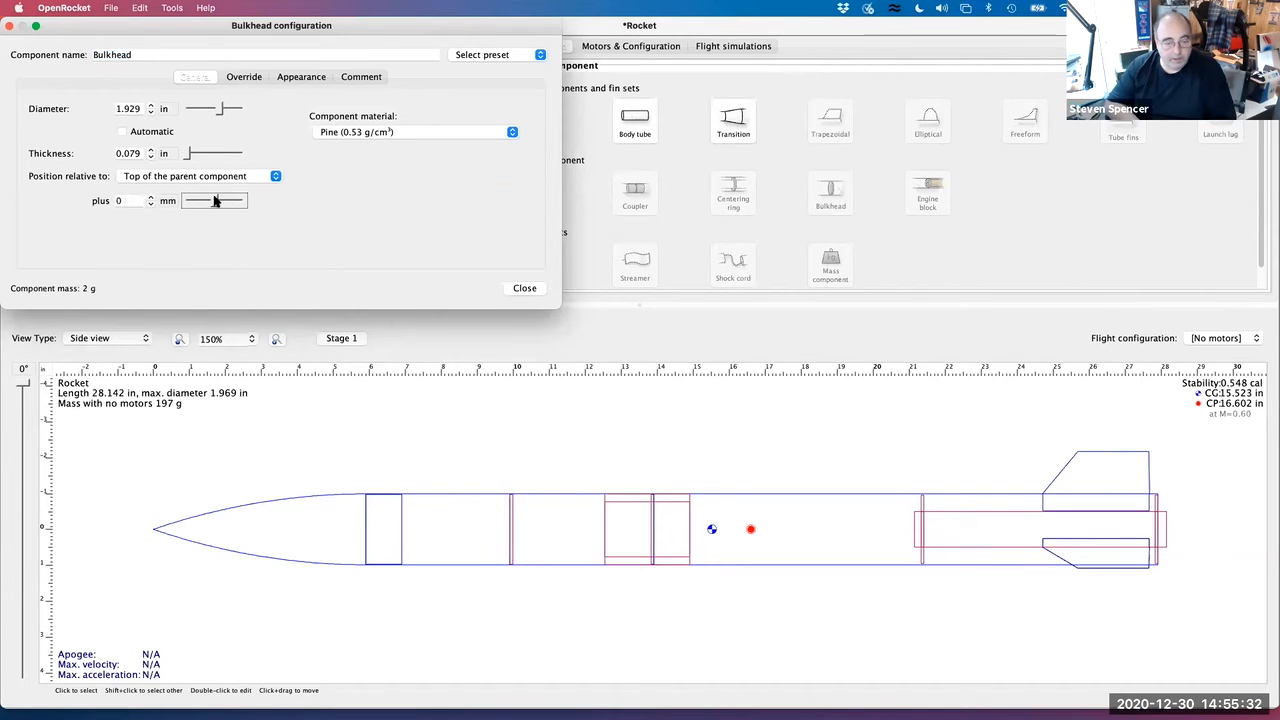
pyautogui.click(524, 289)
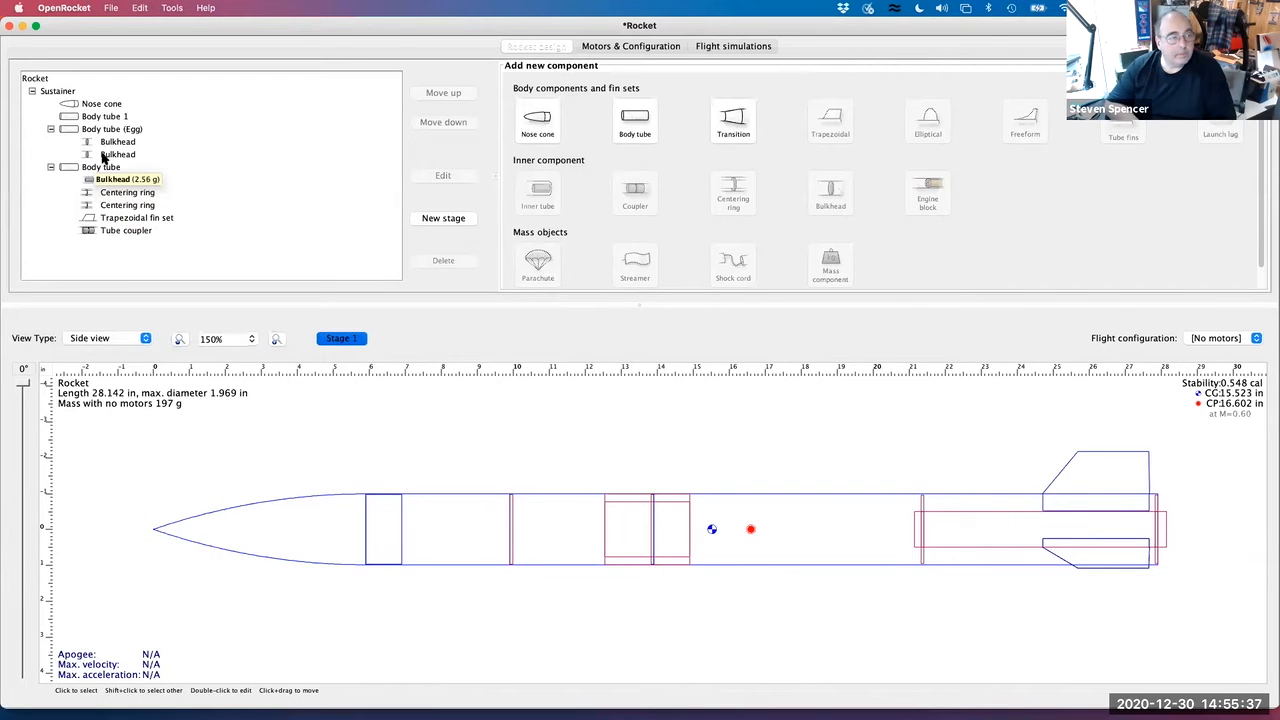
# Offset the second bulkhead in Body tube (Egg) by -33.1 mm from the bottom of the parent component and close its configuration
pyautogui.click(104, 155)
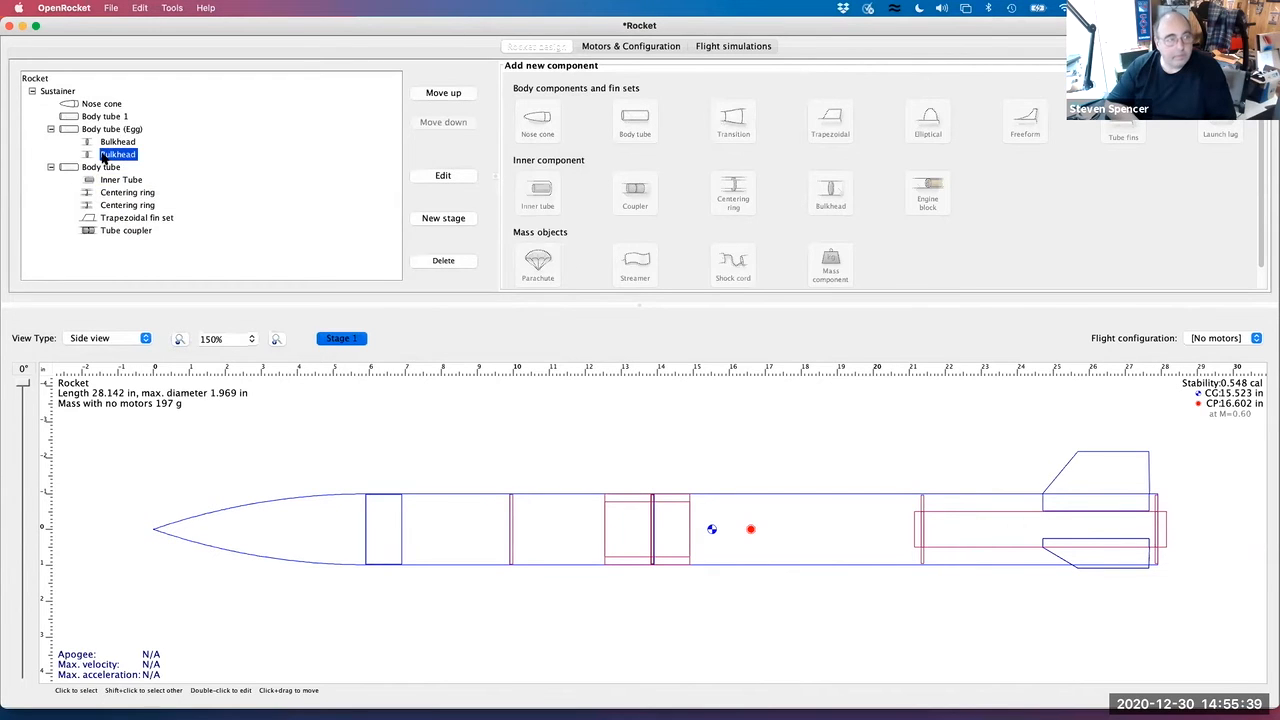
pyautogui.doubleClick(104, 155)
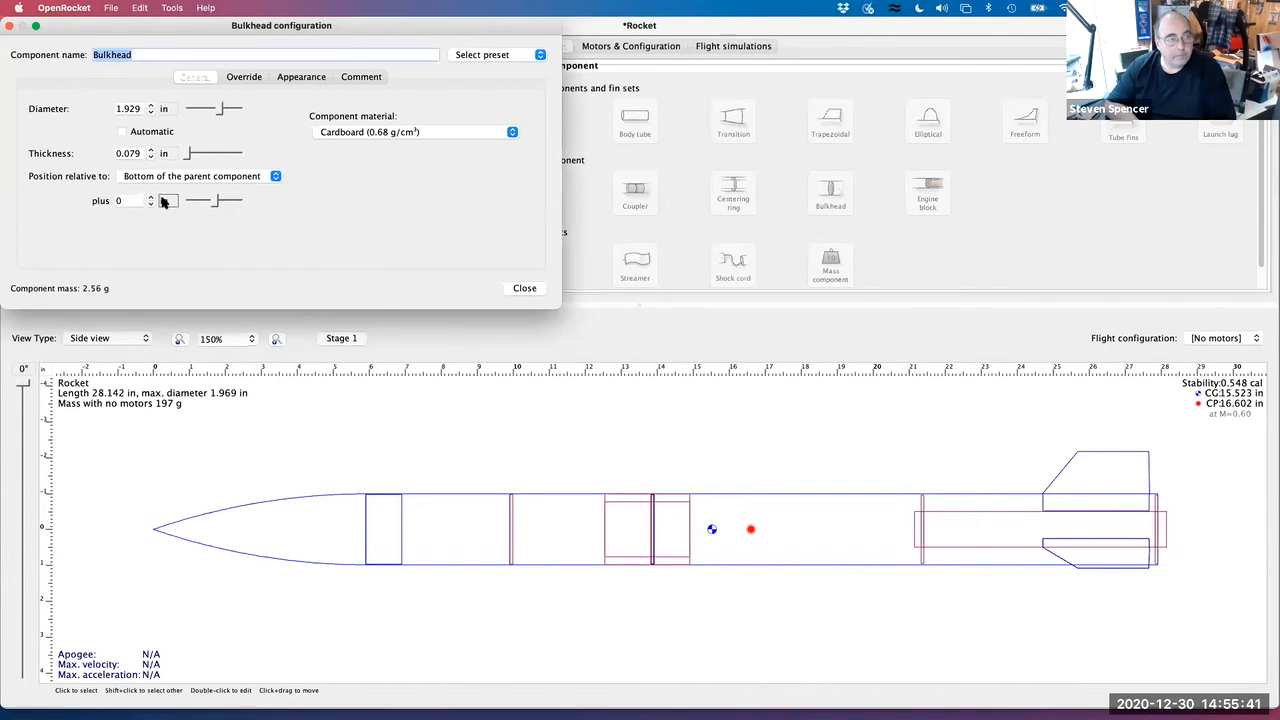
pyautogui.click(167, 201)
pyautogui.click(174, 217)
pyautogui.moveTo(217, 203); pyautogui.dragTo(208, 204)
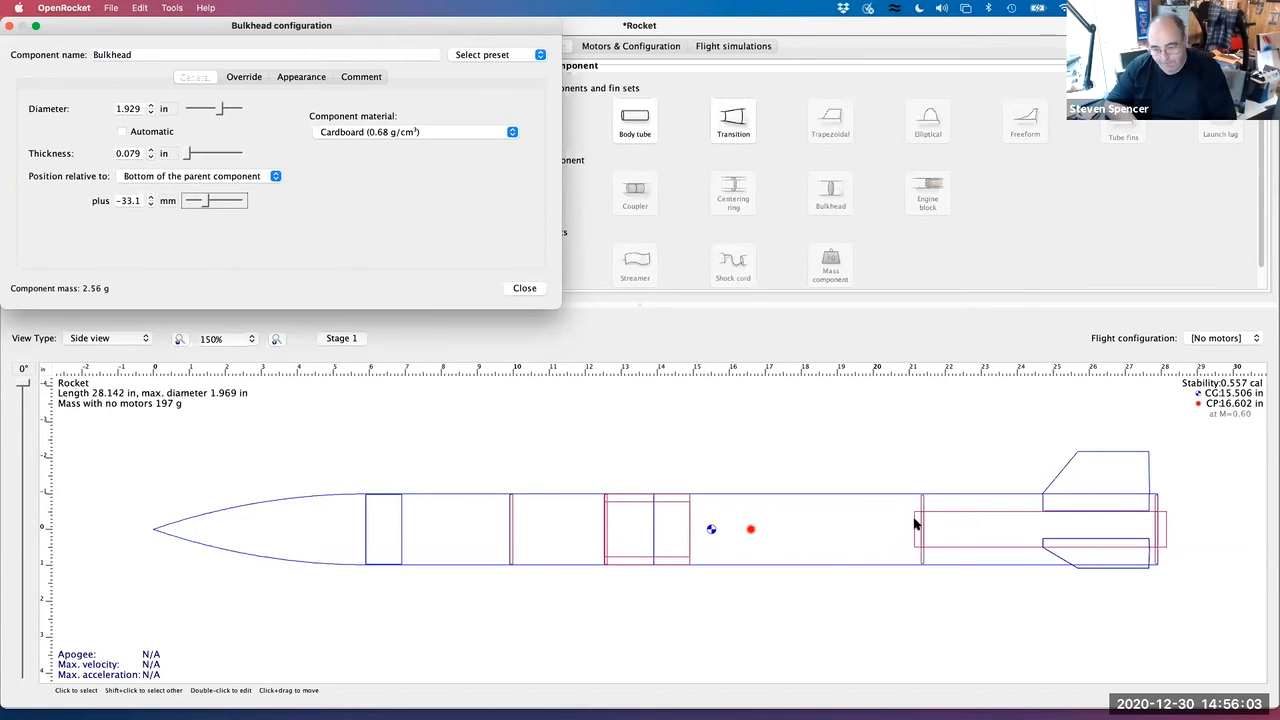
pyautogui.click(726, 627)
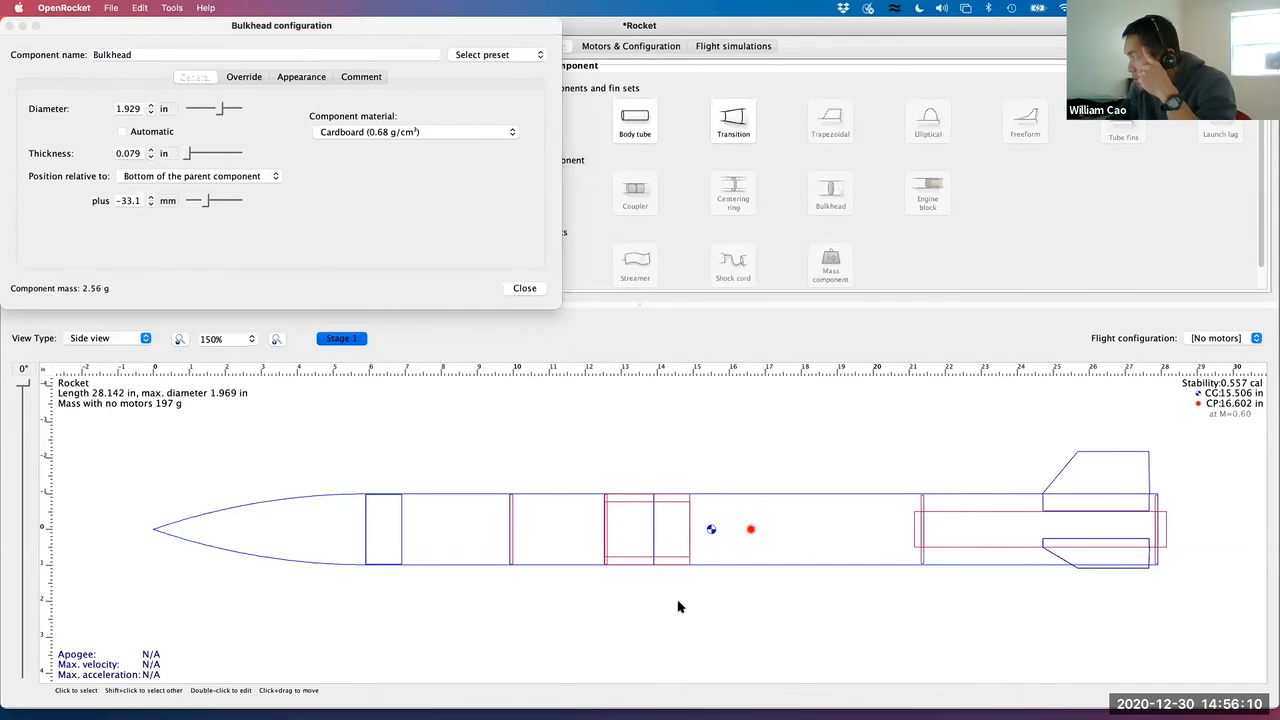
pyautogui.click(525, 288)
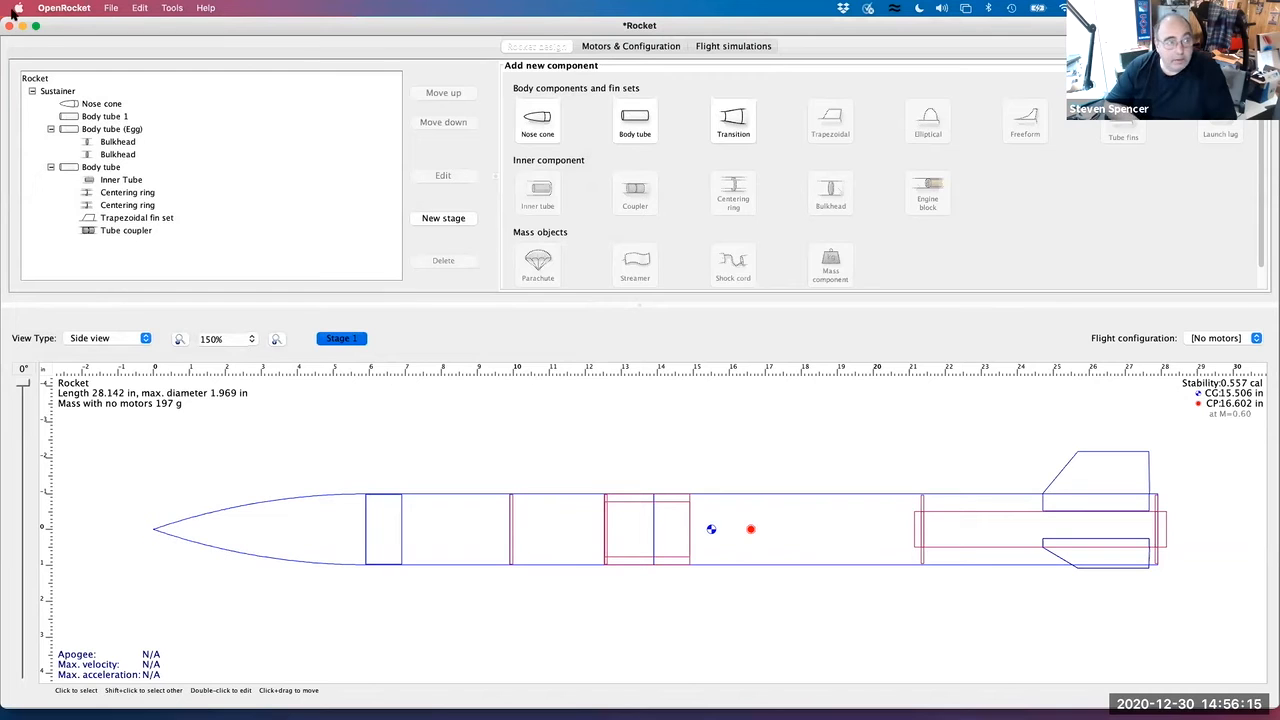
# Add a mass component to Body tube (Egg), with its mass type as Payload and its mass as 70 g
pyautogui.click(98, 128)
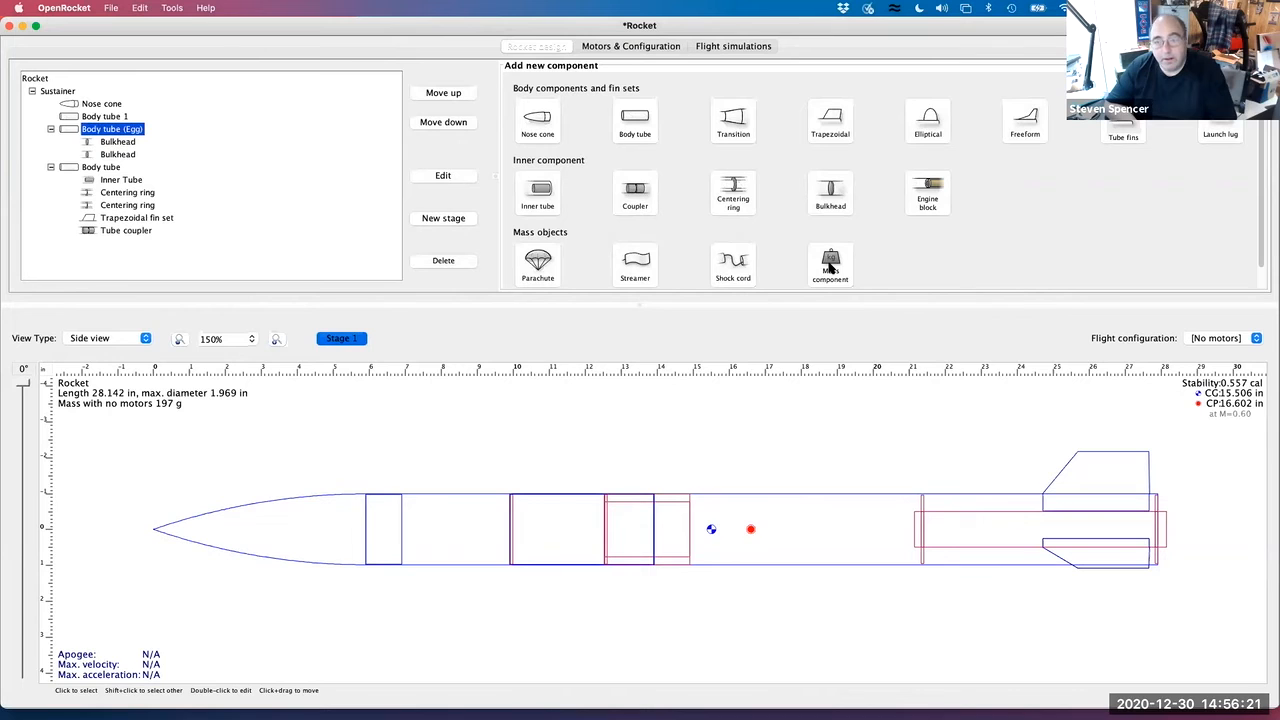
pyautogui.click(829, 266)
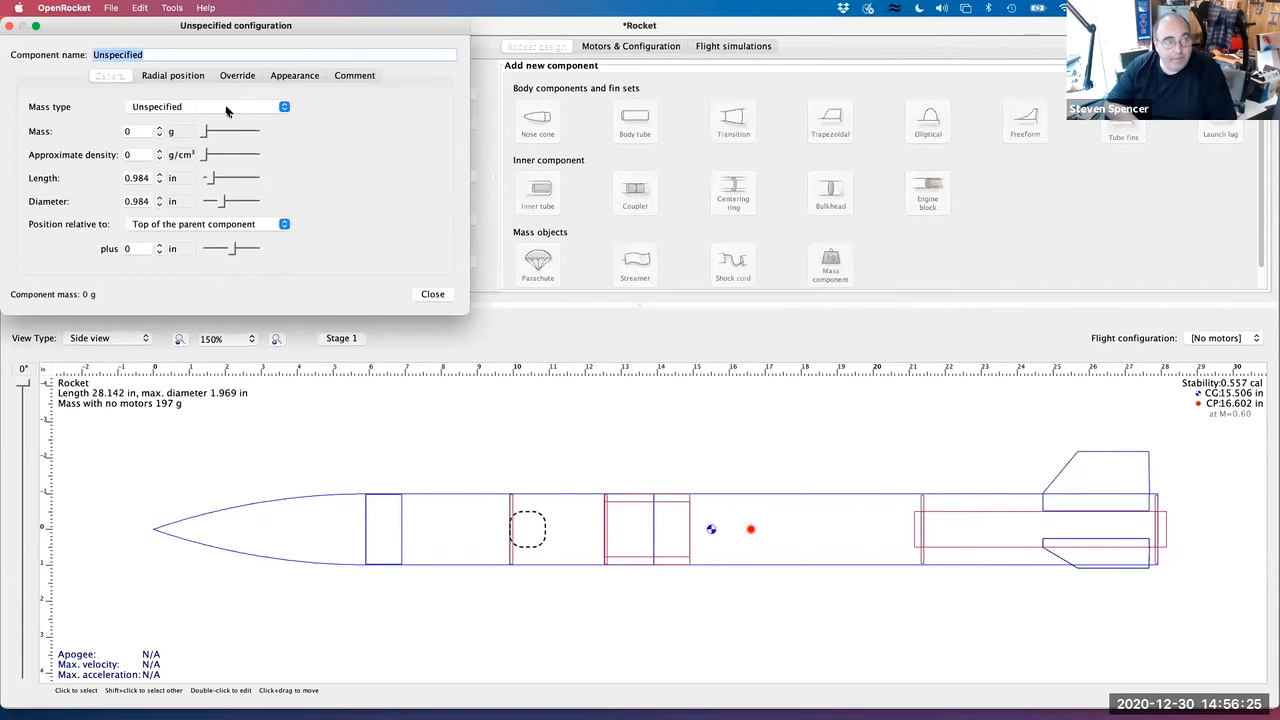
pyautogui.click(227, 111)
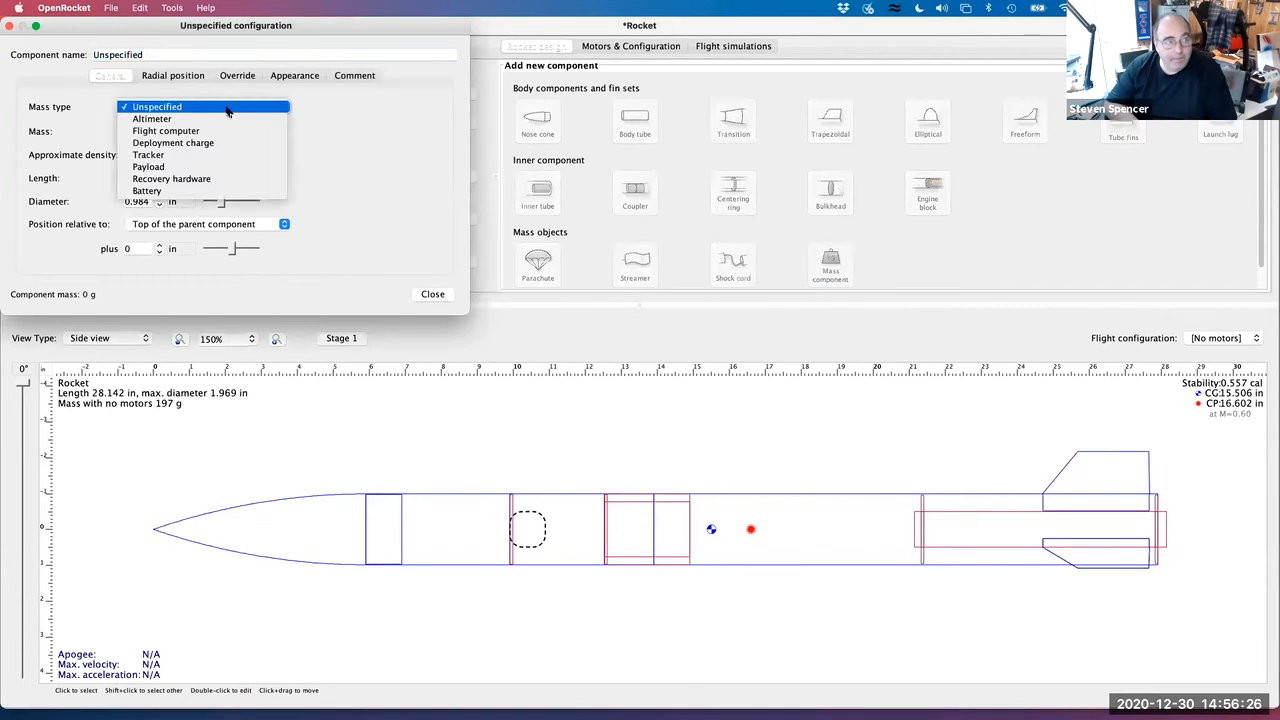
pyautogui.click(227, 174)
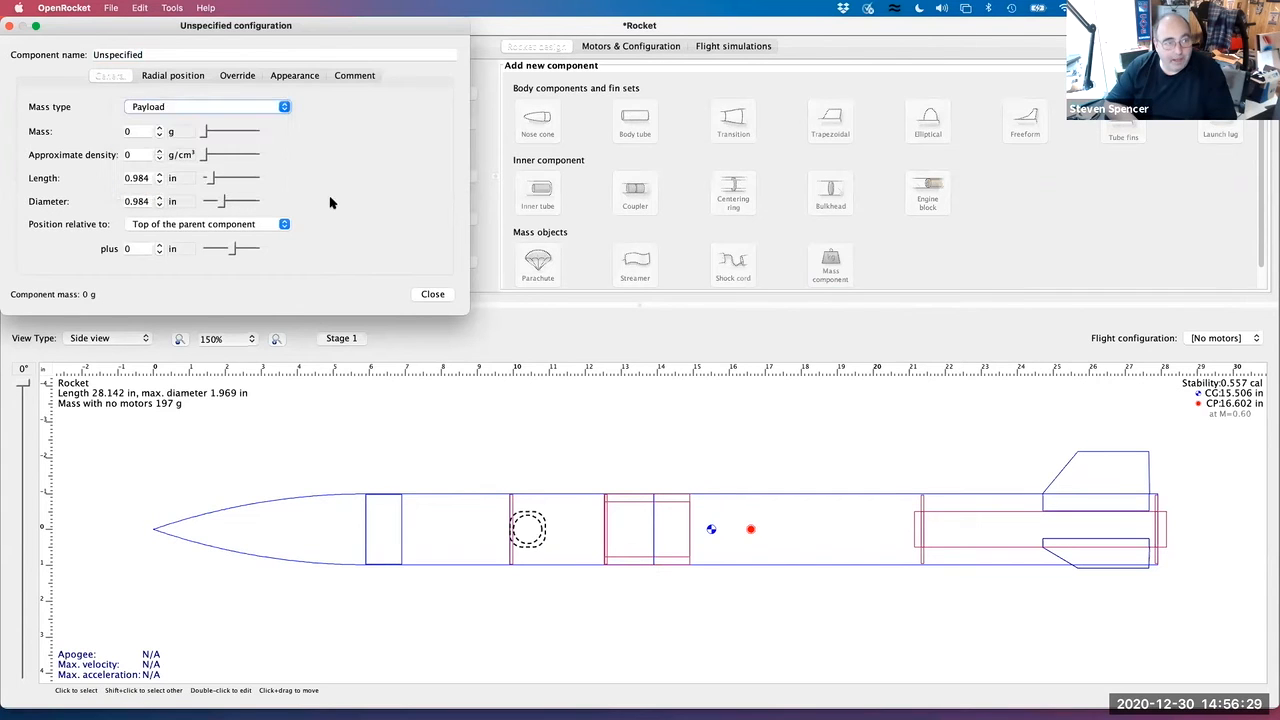
pyautogui.click(131, 131)
pyautogui.write('70')
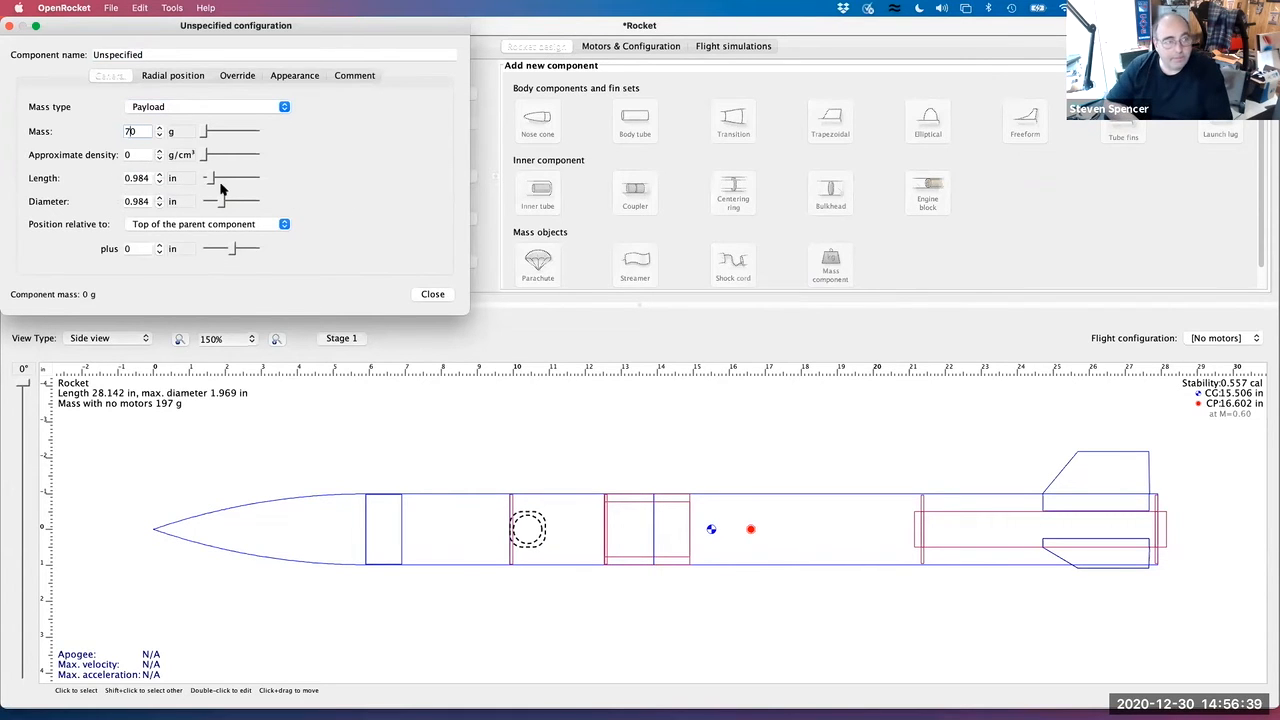
# Make the payload 47 mm long and 36 mm in diameter, offset it 0.4 in from the top of the parent component, and close its configuration
pyautogui.click(174, 178)
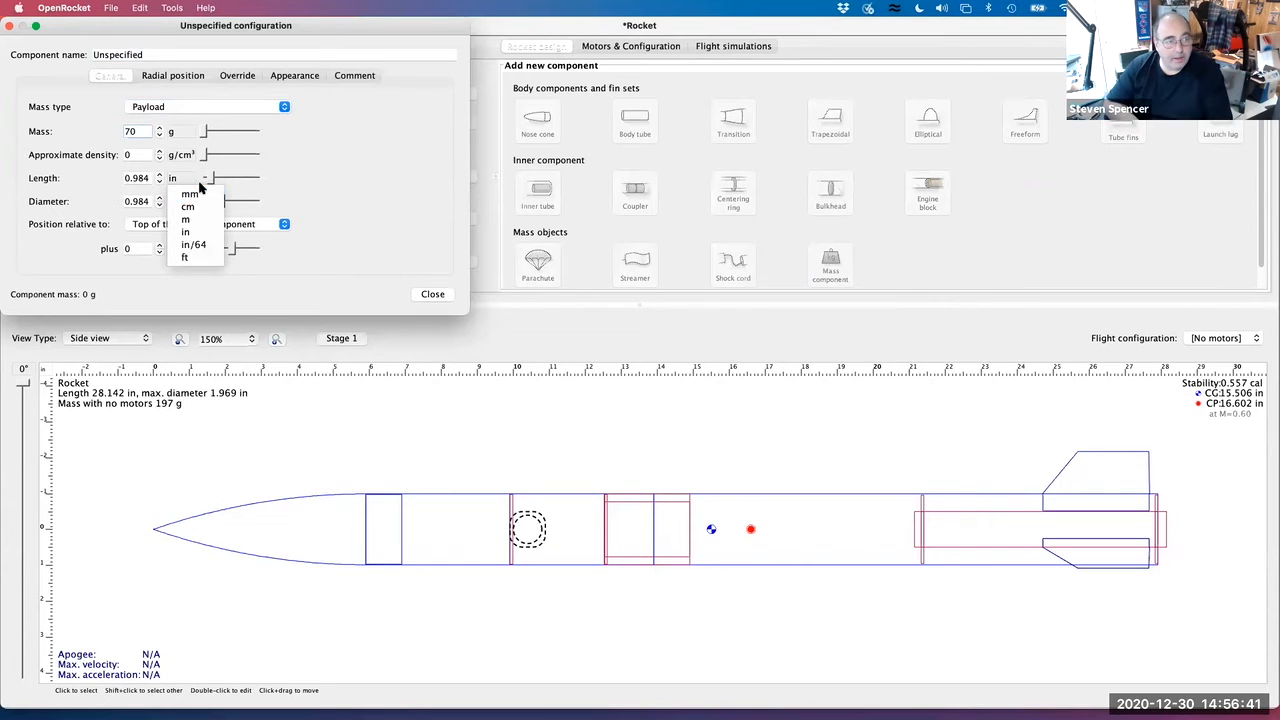
pyautogui.click(189, 194)
pyautogui.moveTo(211, 181); pyautogui.dragTo(216, 183)
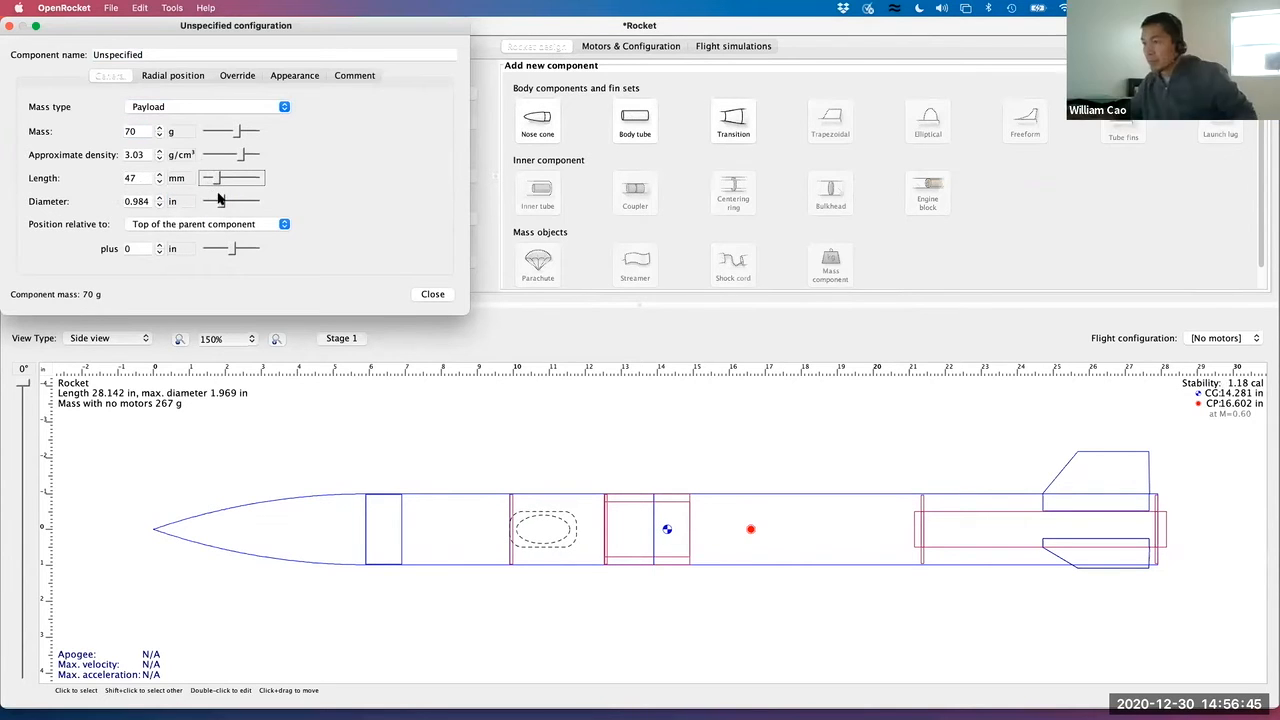
pyautogui.click(172, 201)
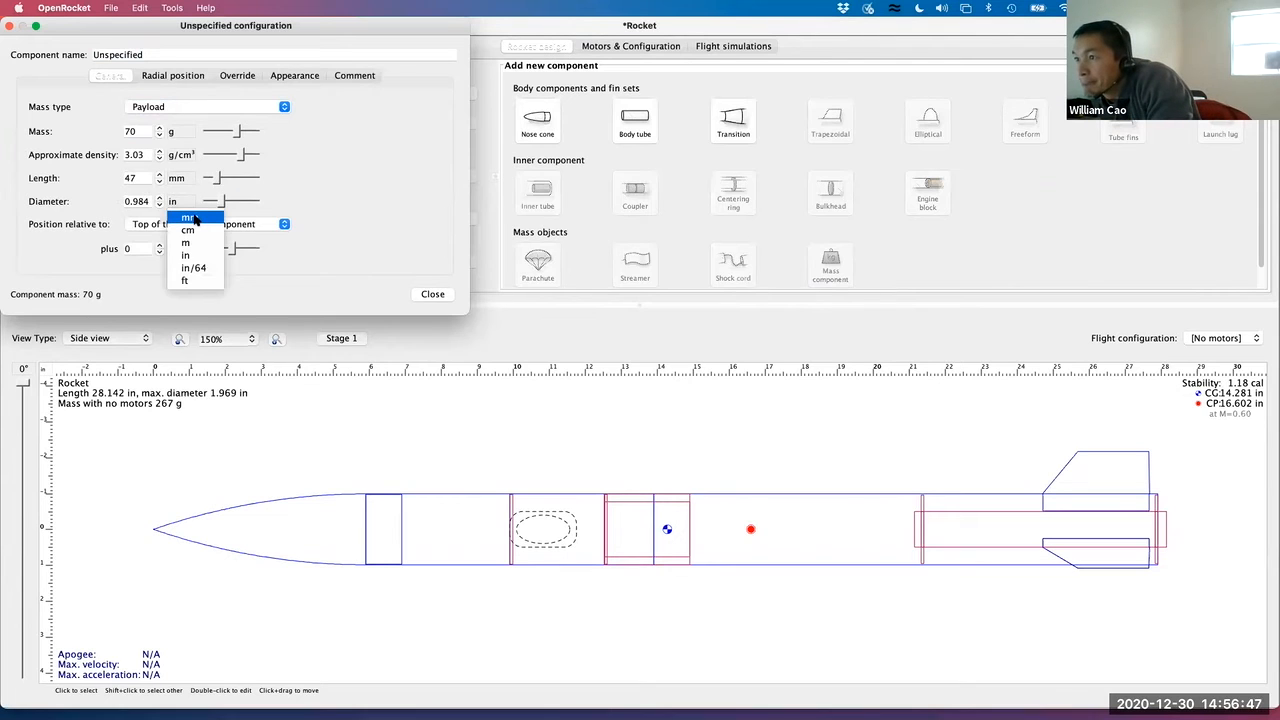
pyautogui.click(182, 209)
pyautogui.moveTo(219, 203); pyautogui.dragTo(227, 204)
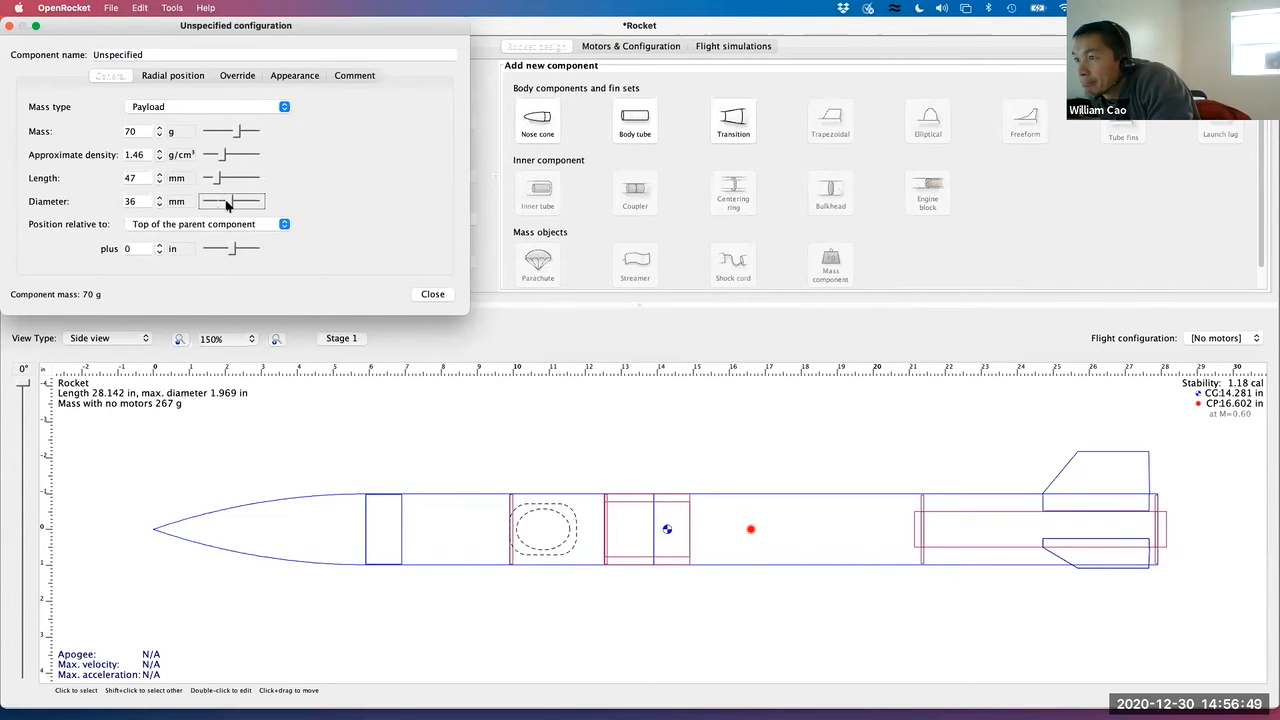
pyautogui.moveTo(233, 248); pyautogui.dragTo(237, 249)
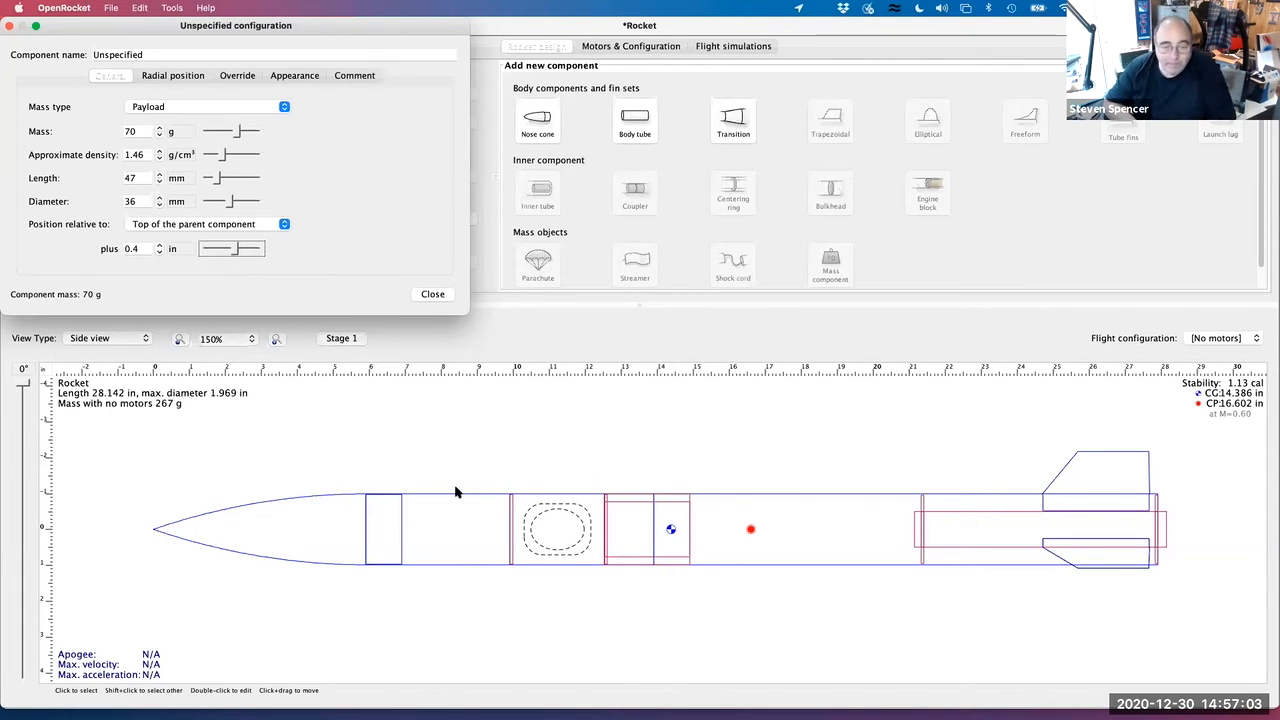
pyautogui.click(433, 295)
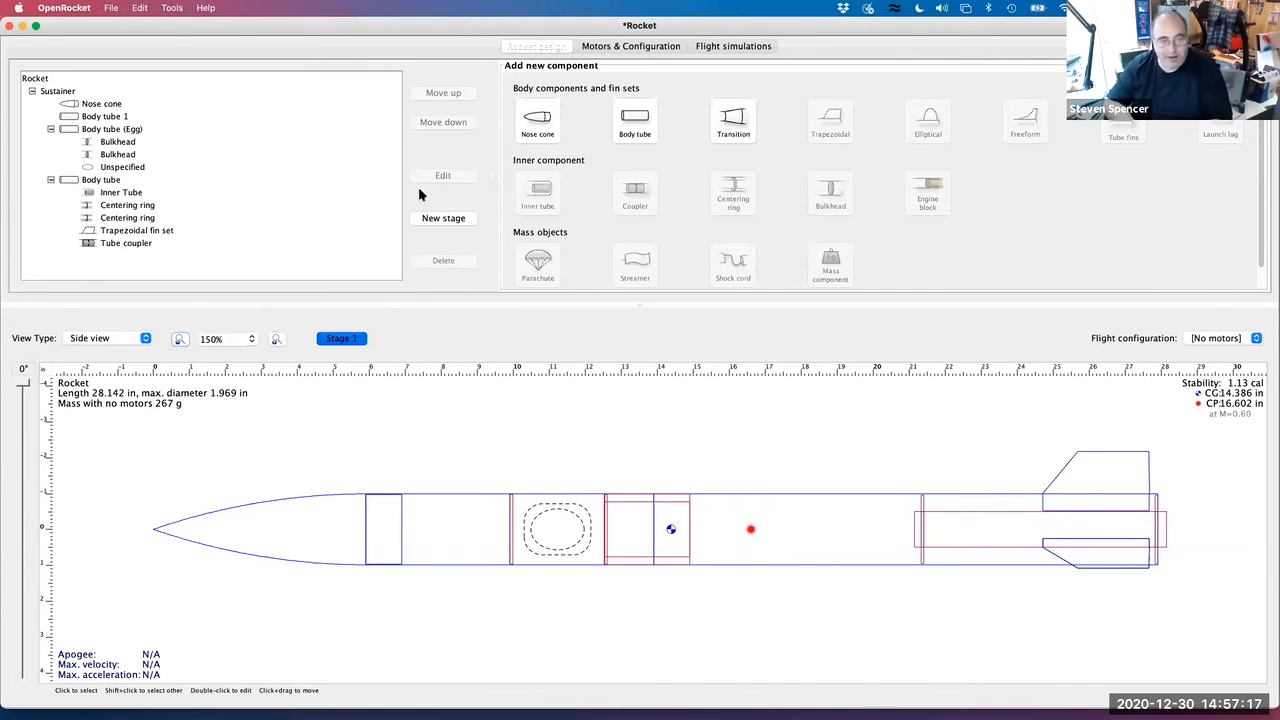
# Add a parachute to the rear body tube and set its canopy diameter to 24 in
pyautogui.click(100, 180)
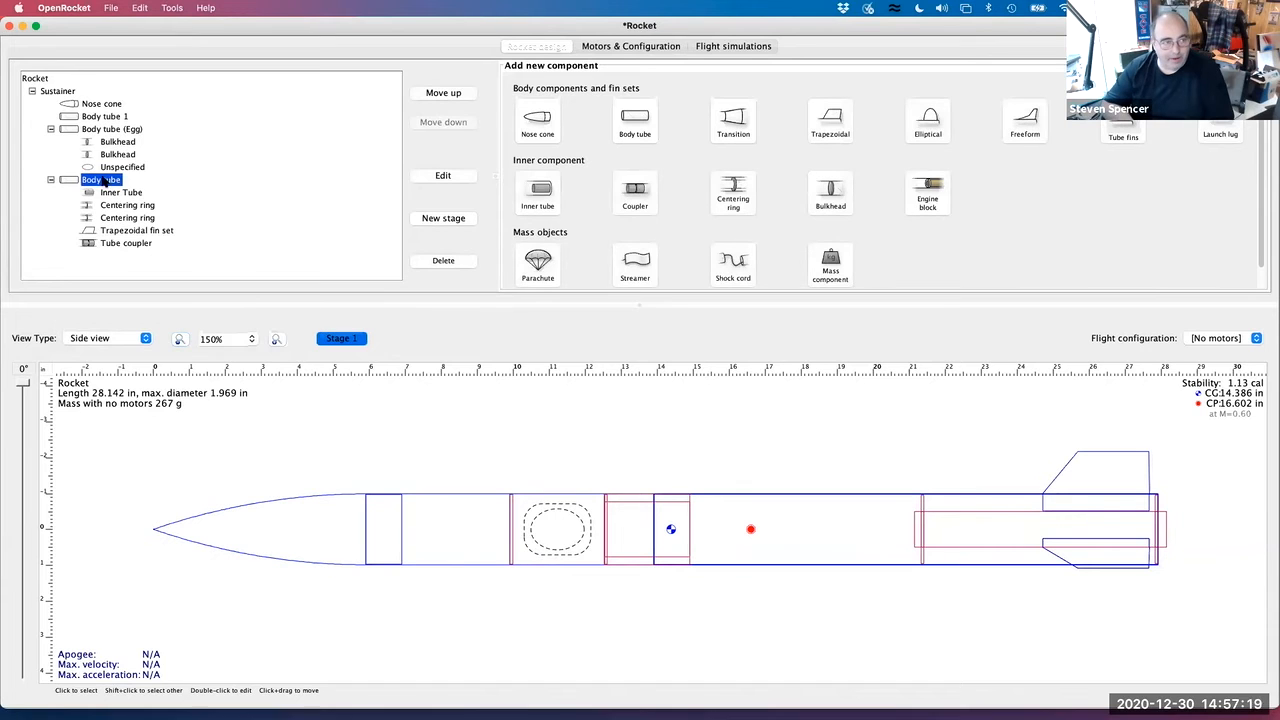
pyautogui.click(538, 265)
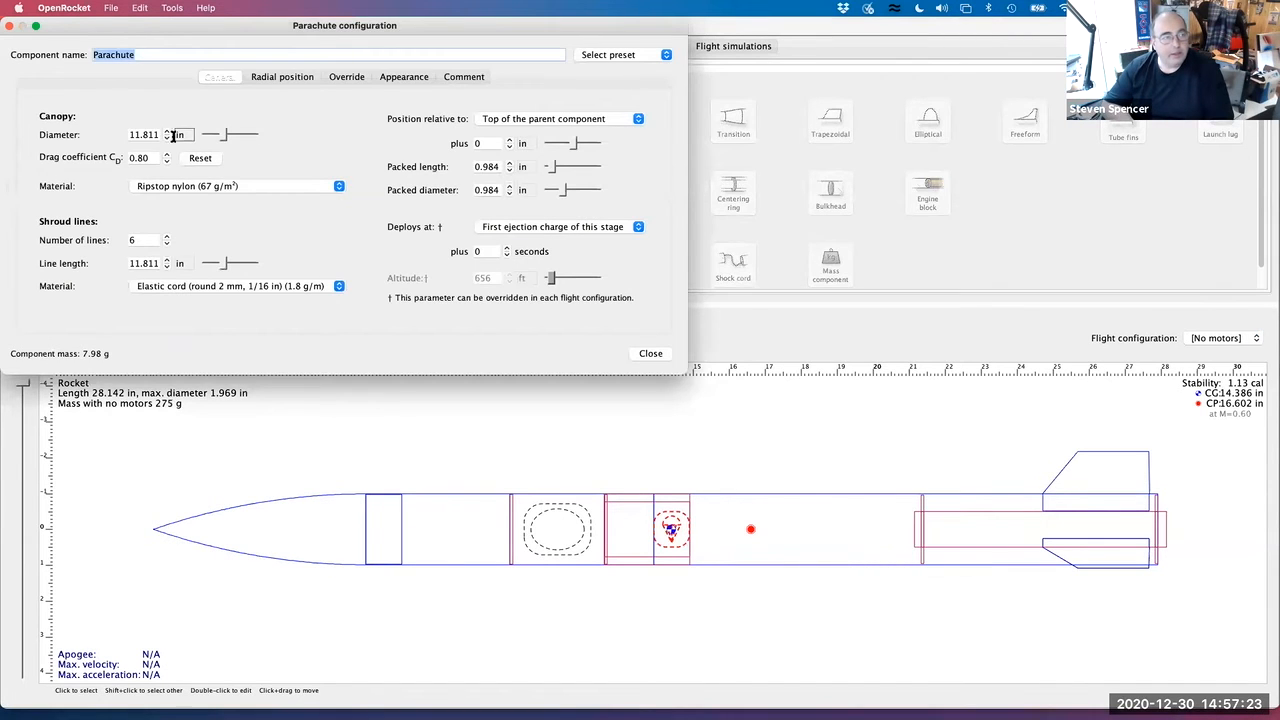
pyautogui.moveTo(157, 134); pyautogui.dragTo(182, 148)
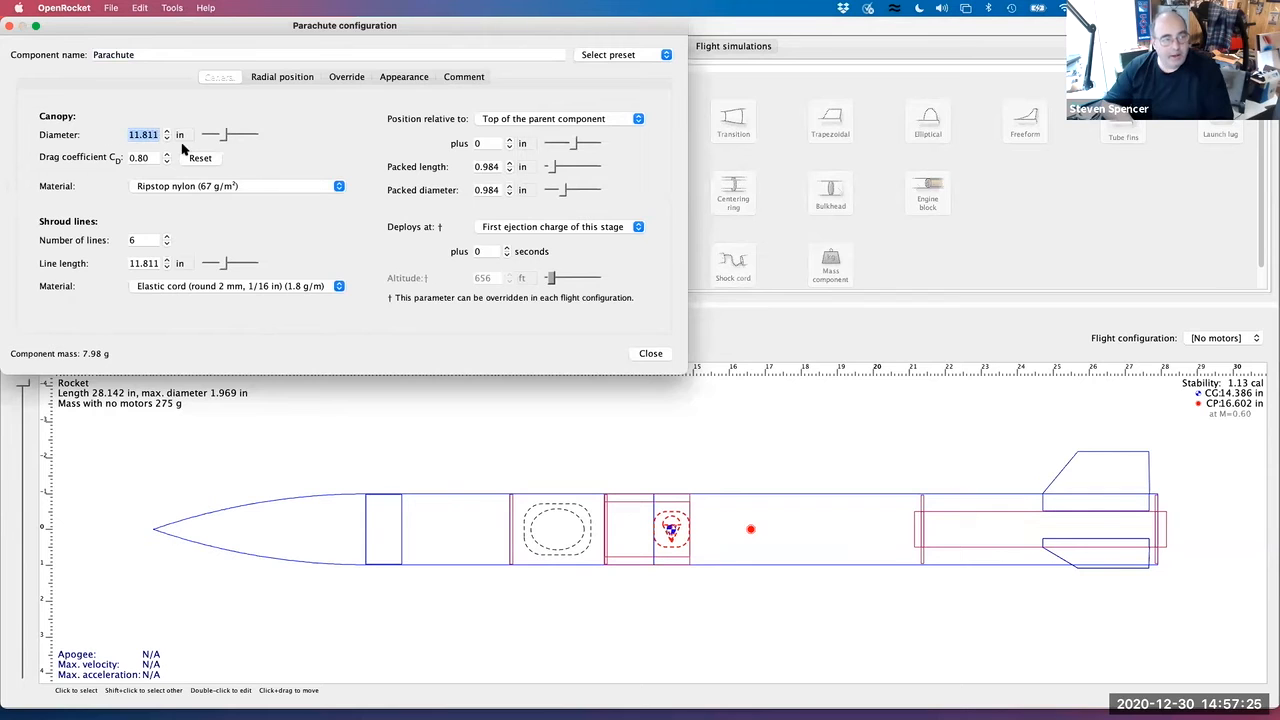
pyautogui.write('25')
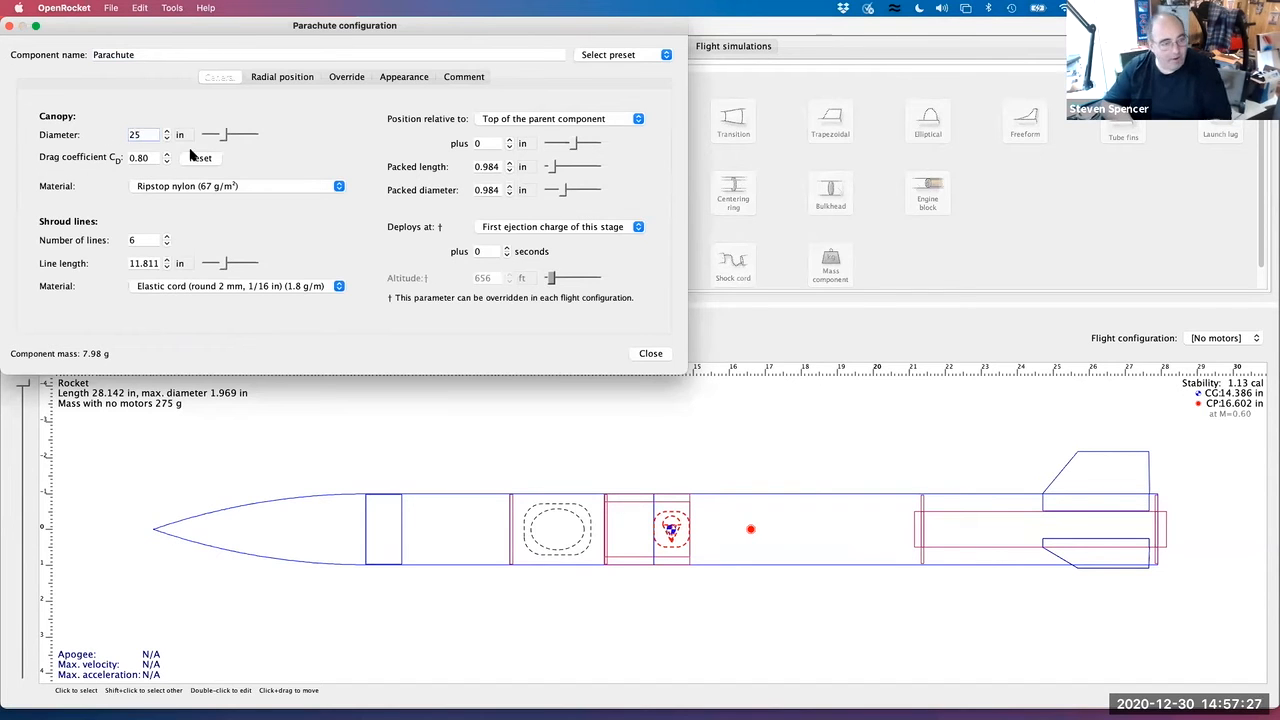
pyautogui.click(305, 407)
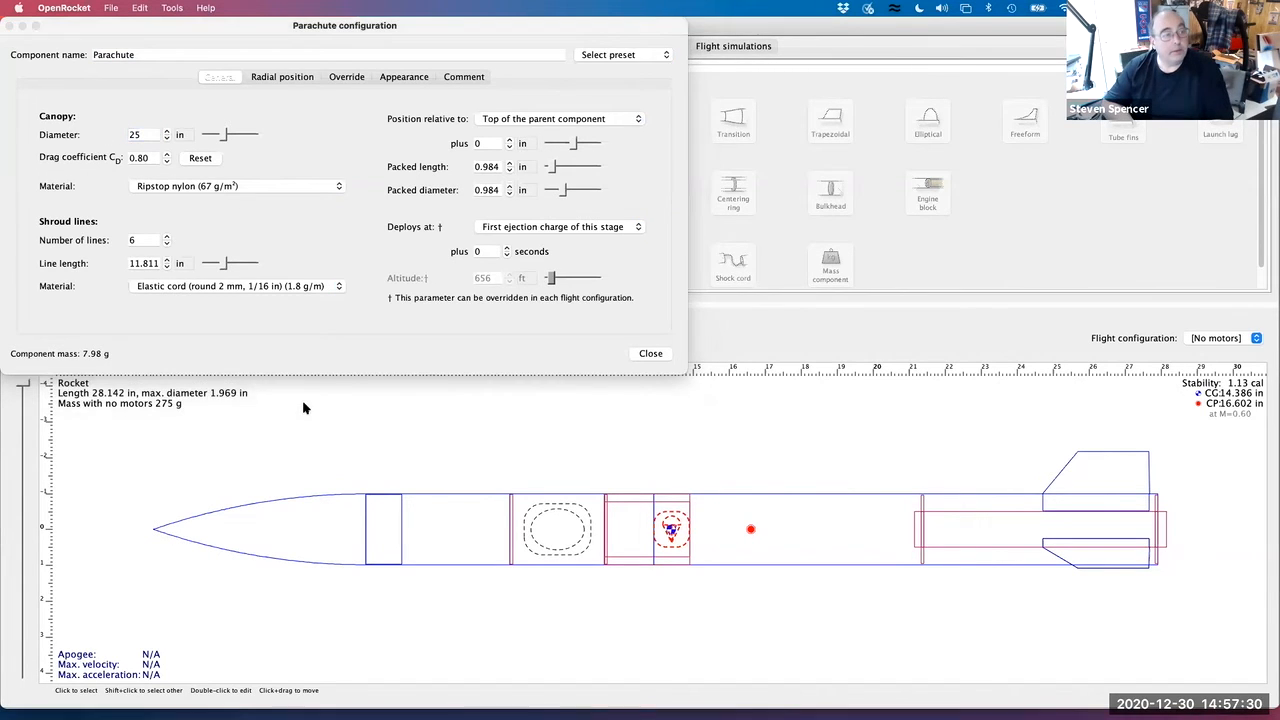
pyautogui.click(140, 135)
pyautogui.write('24')
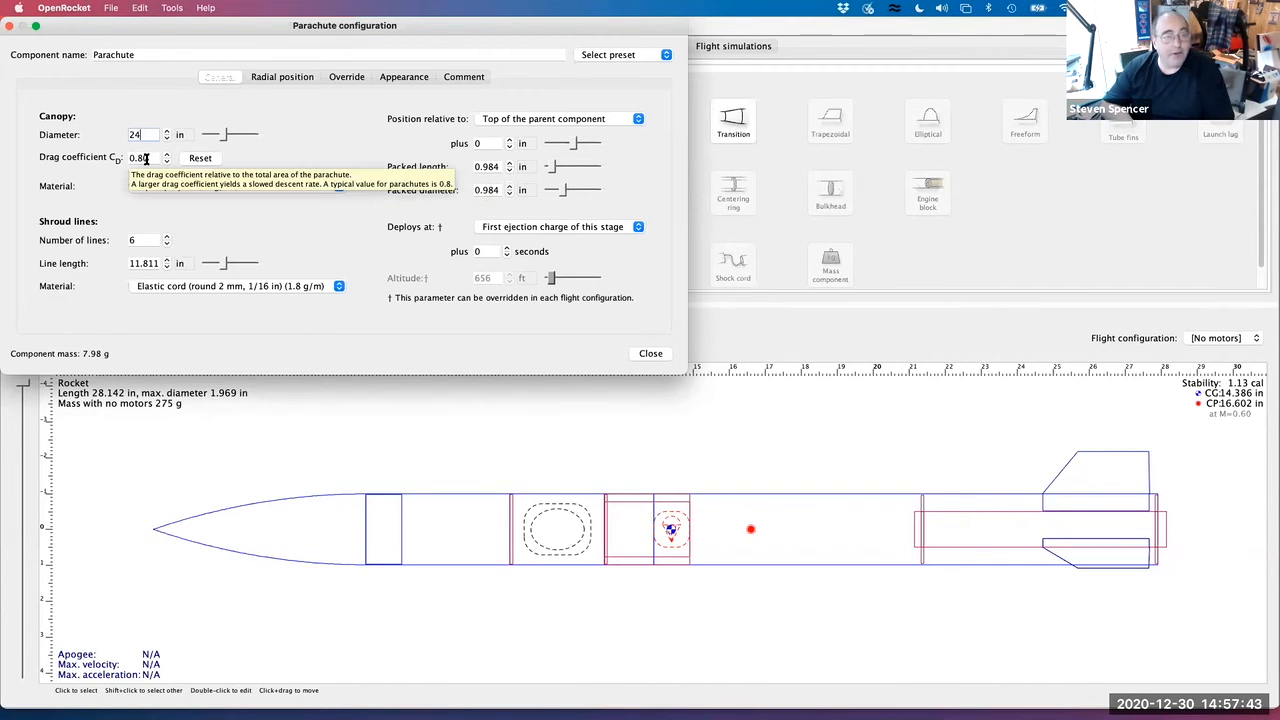
# Set the parachute's shroud line length to 24 in
pyautogui.click(160, 260)
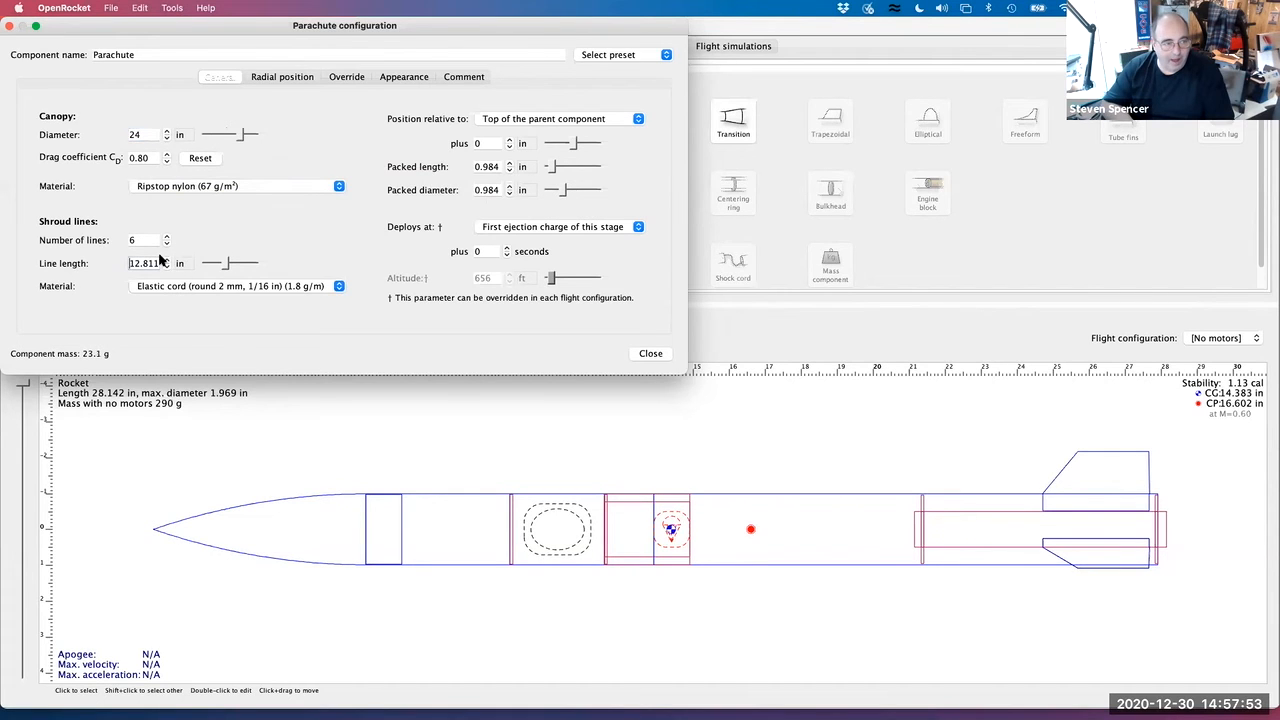
pyautogui.click(166, 259)
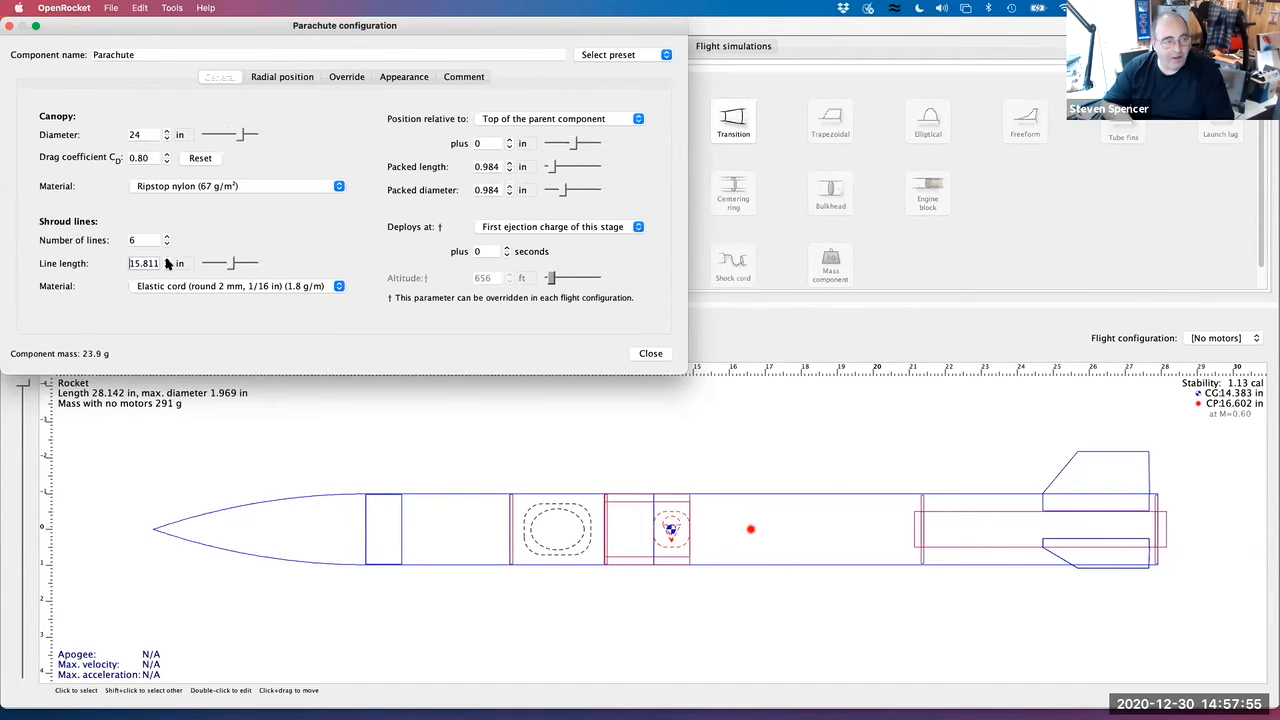
pyautogui.click(167, 260)
pyautogui.click(167, 260)
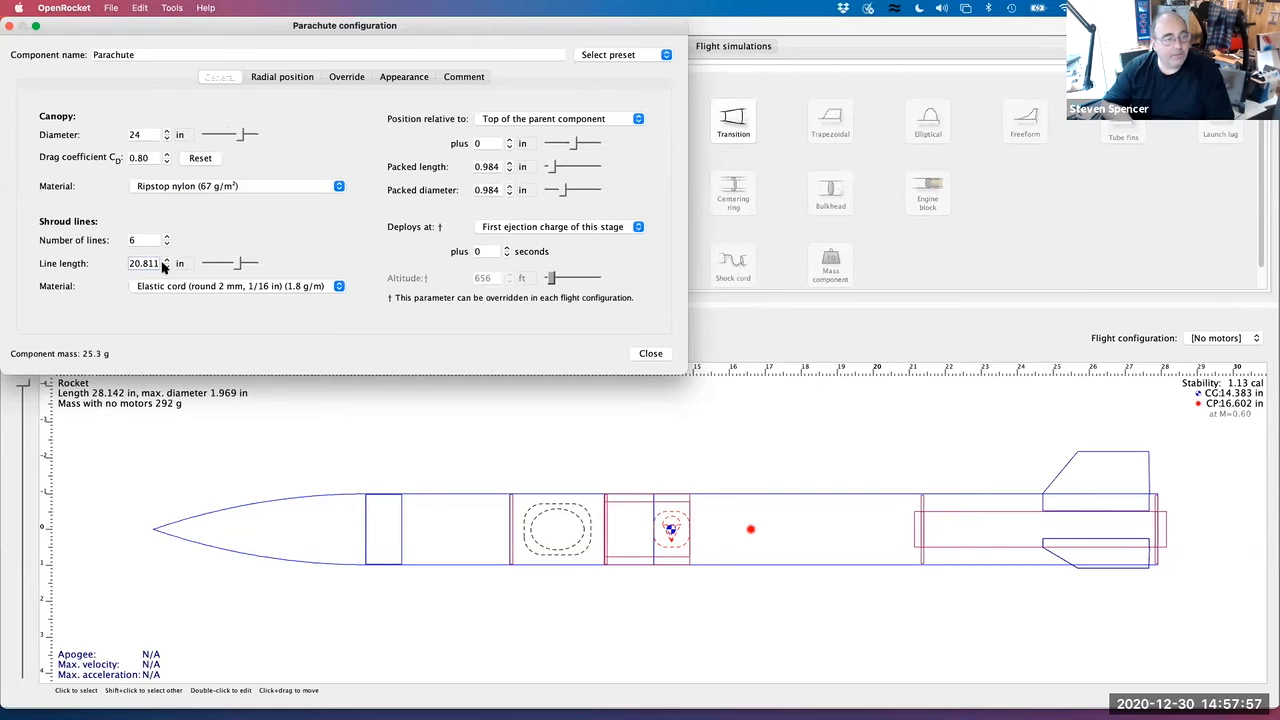
pyautogui.doubleClick(127, 262)
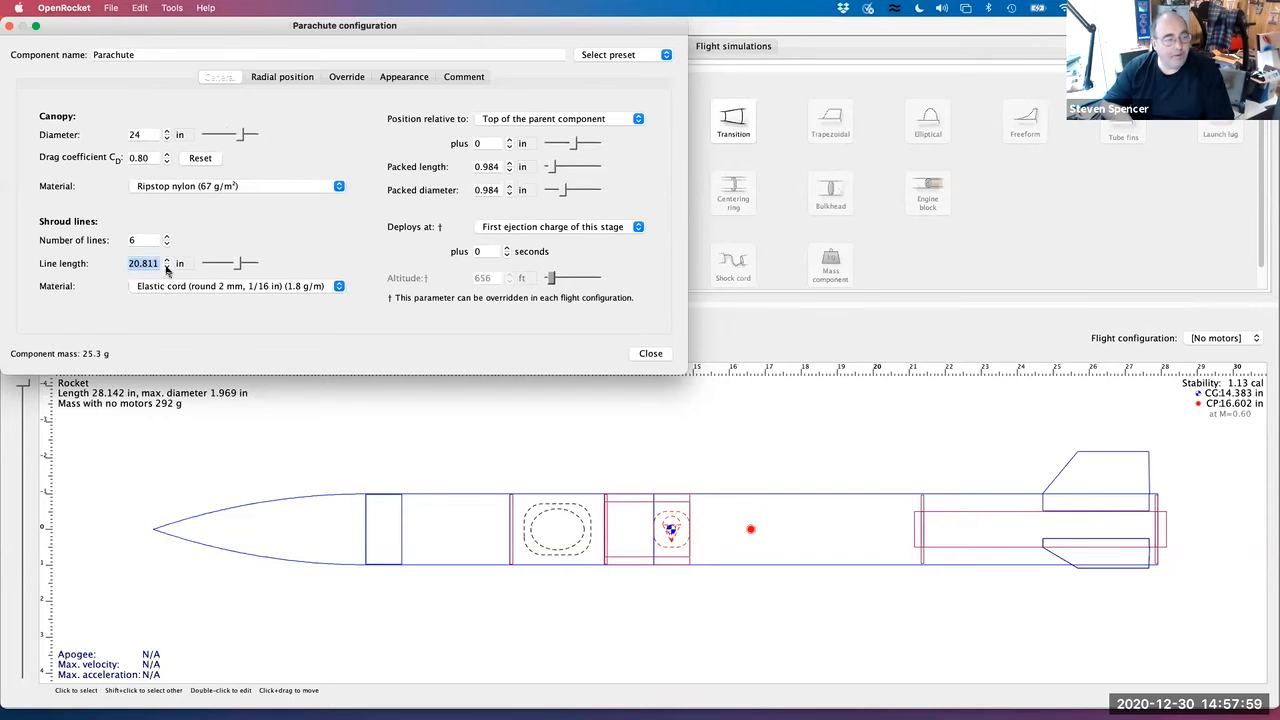
pyautogui.write('24')
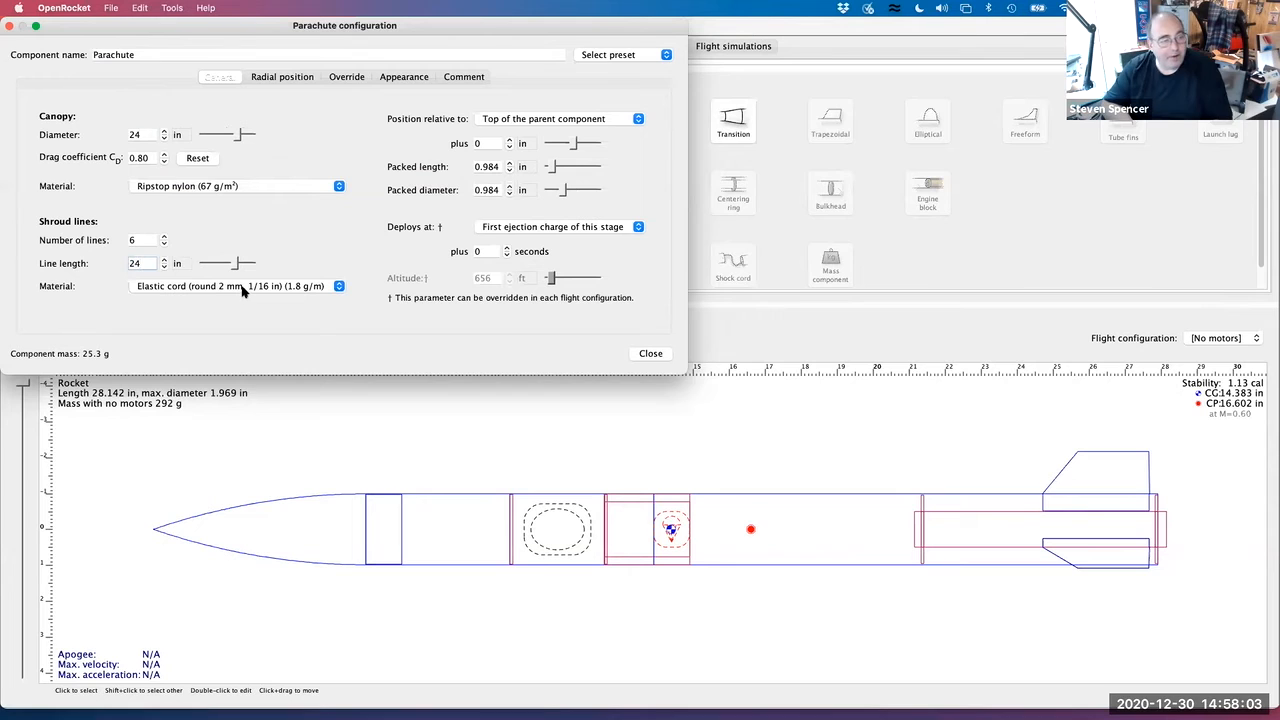
# Change the shroud line material to Elastic cord (flat 12 mm, 1/2 in) (8 g/m)
pyautogui.click(244, 288)
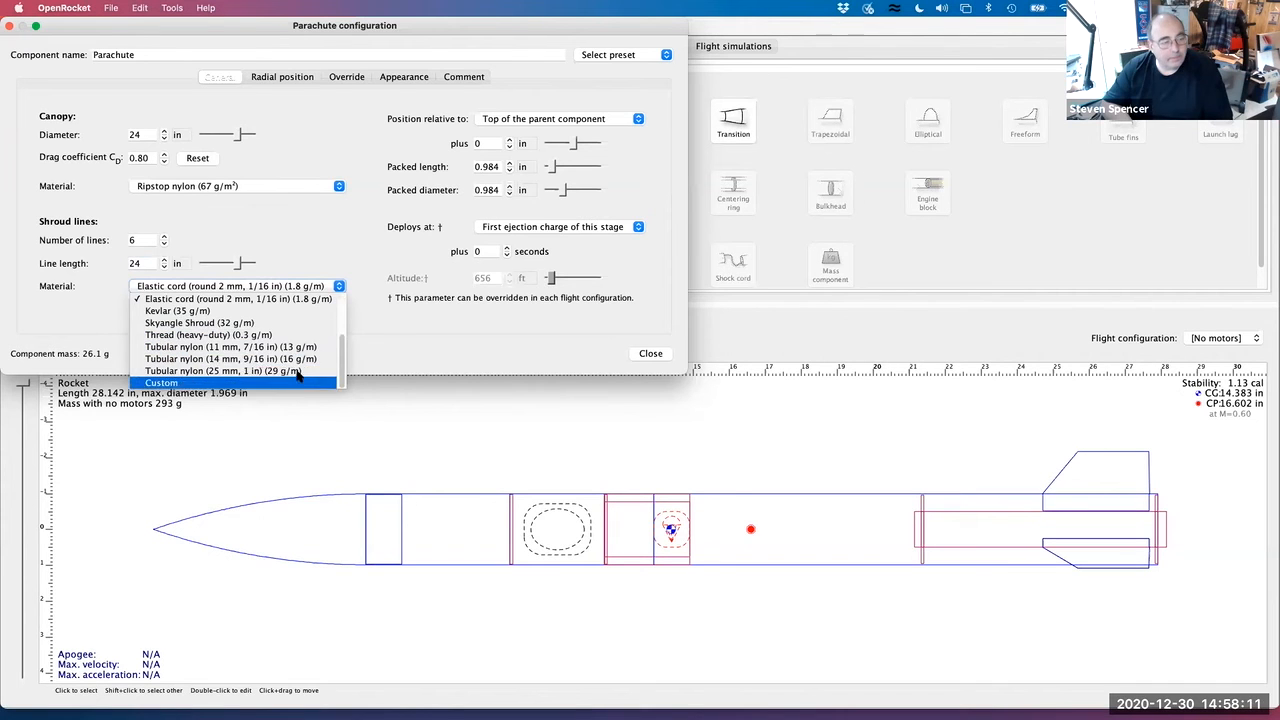
pyautogui.scroll(2, 298, 323)
pyautogui.scroll(3, 290, 320)
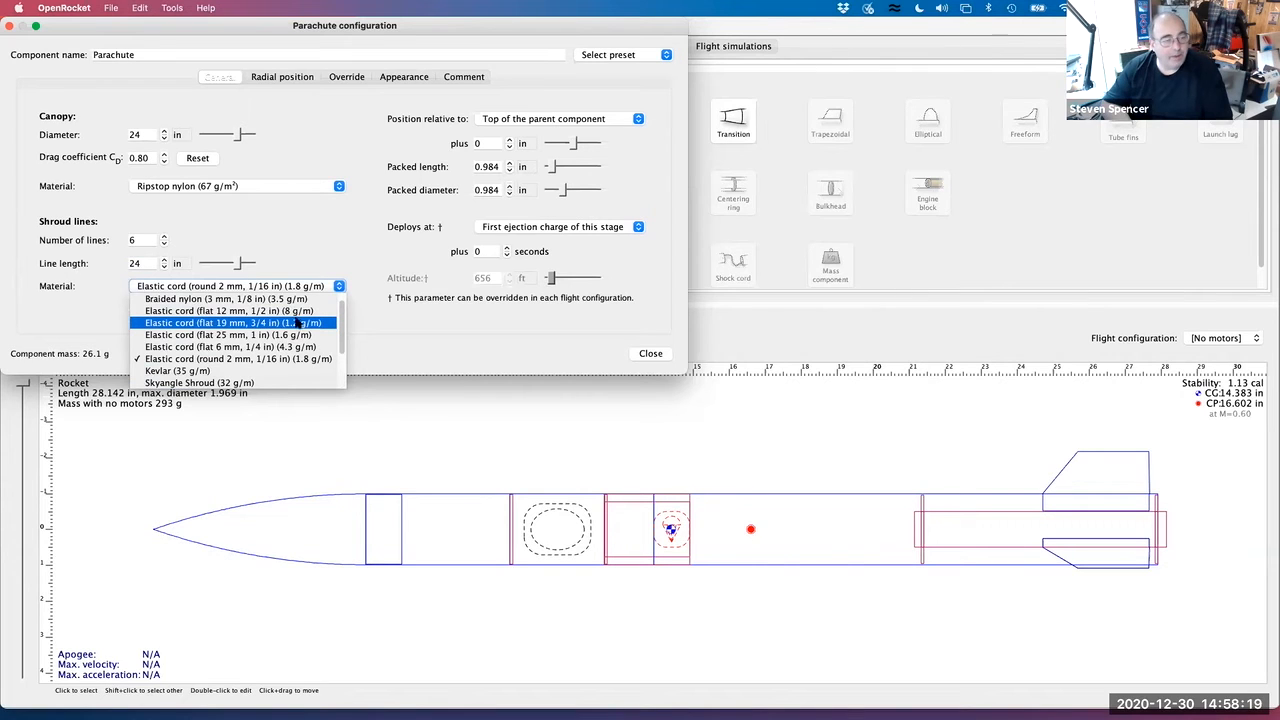
pyautogui.click(396, 356)
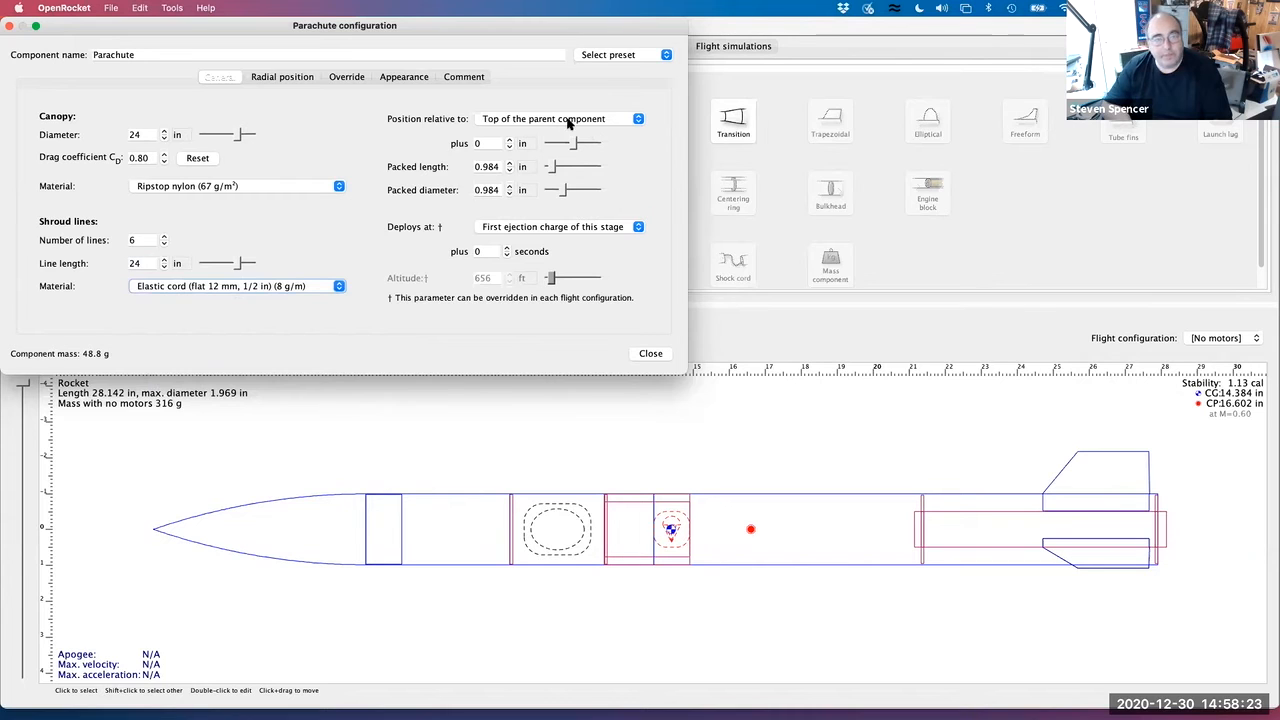
# Offset the parachute 2.9 in from the top of the parent component, with a packed length of 2 in and packed diameter of 1.6 in
pyautogui.moveTo(573, 146); pyautogui.dragTo(578, 145)
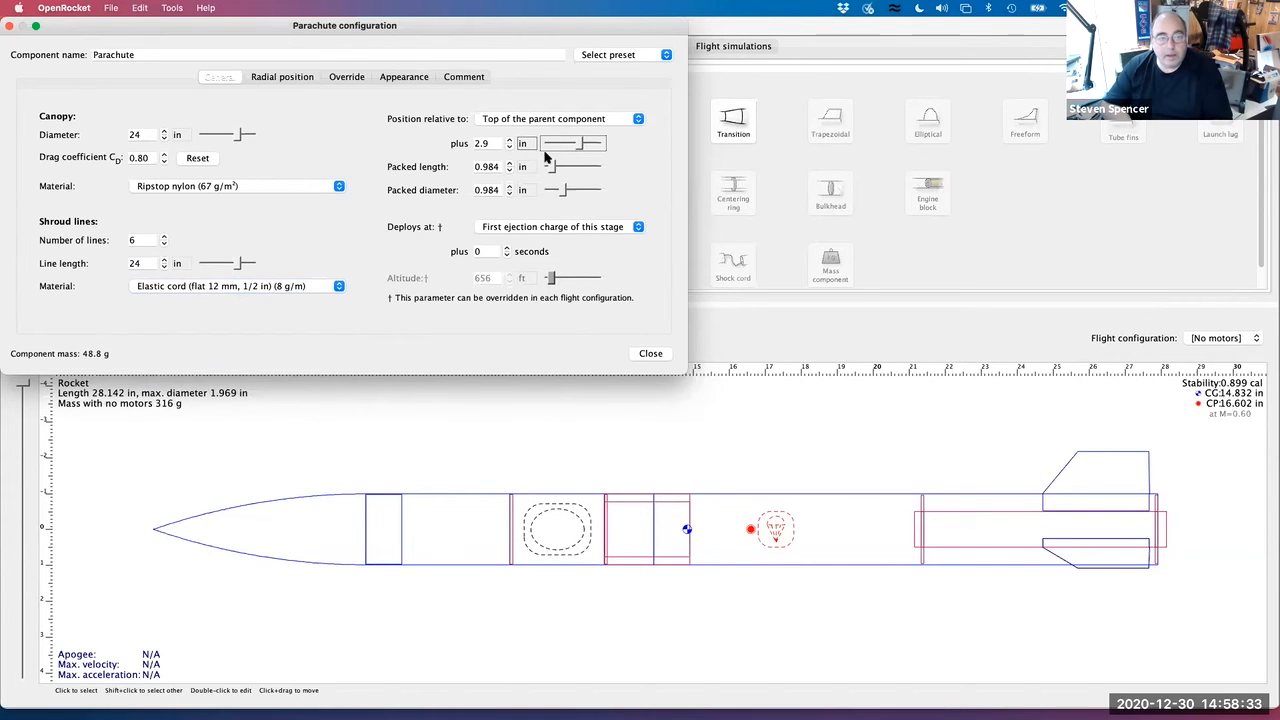
pyautogui.moveTo(549, 167); pyautogui.dragTo(579, 195)
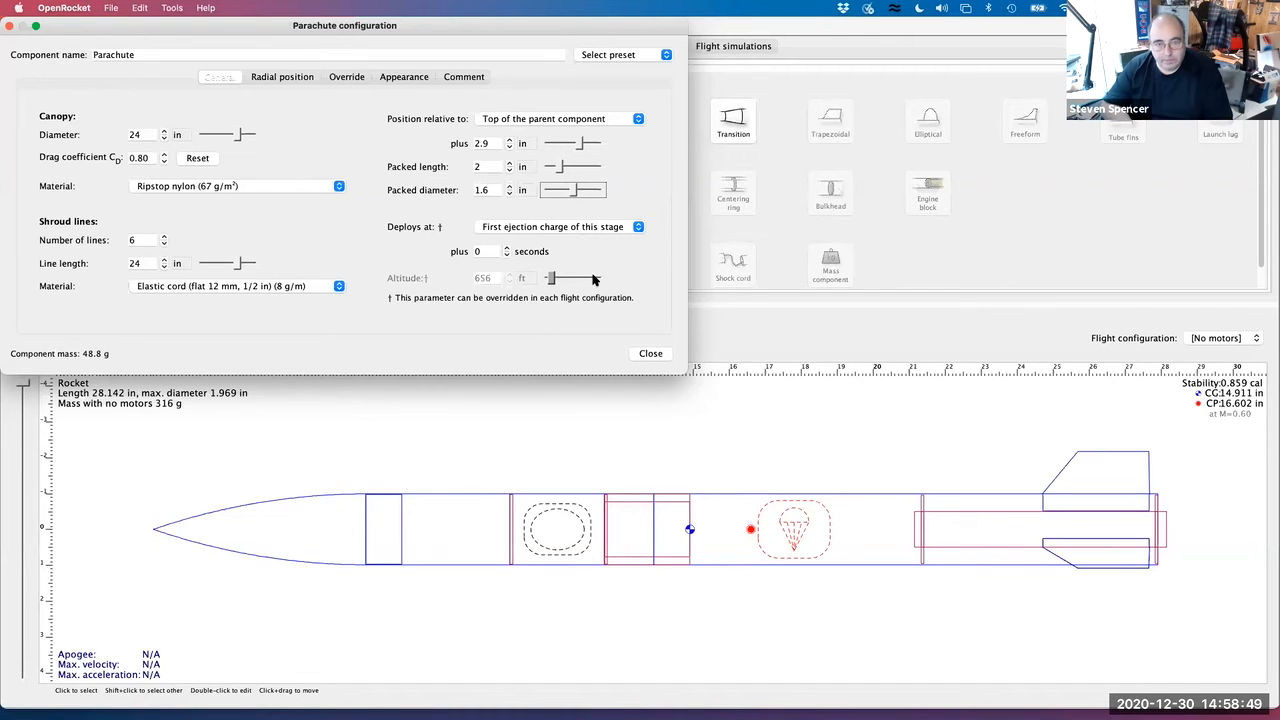
# Keep the parachute's deployment at First ejection charge of this stage and close its configuration
pyautogui.click(638, 228)
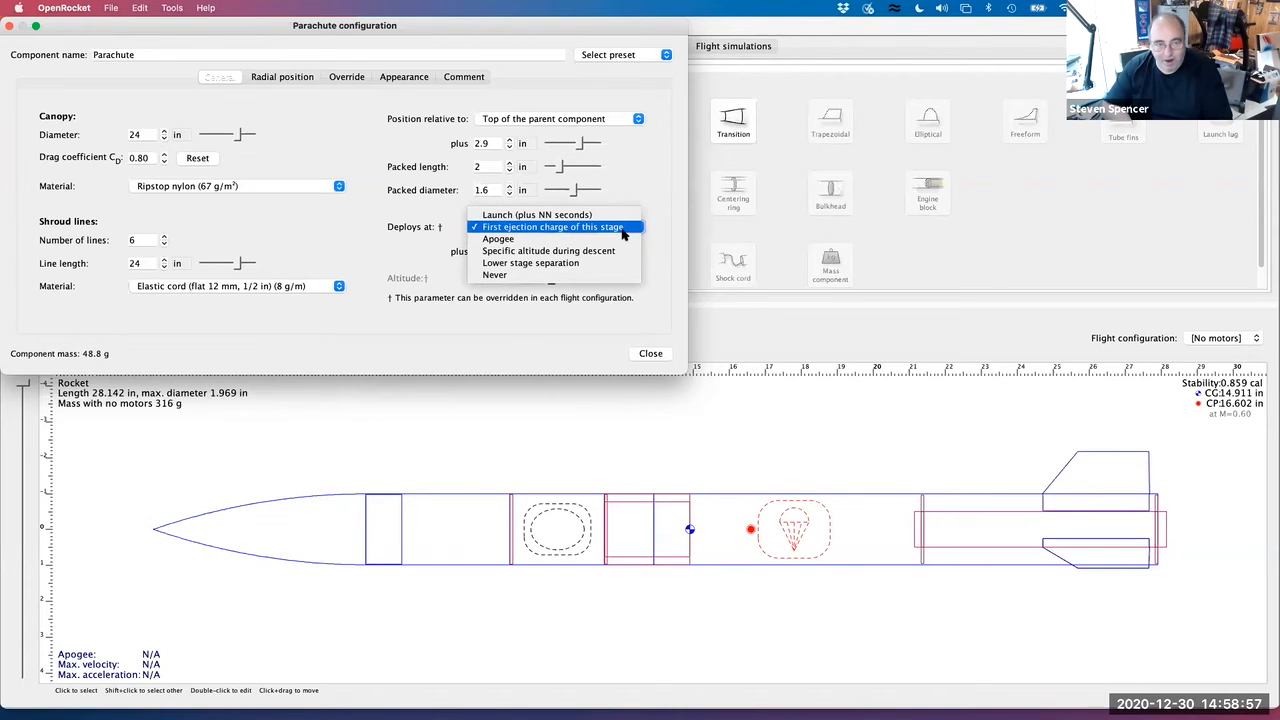
pyautogui.click(618, 232)
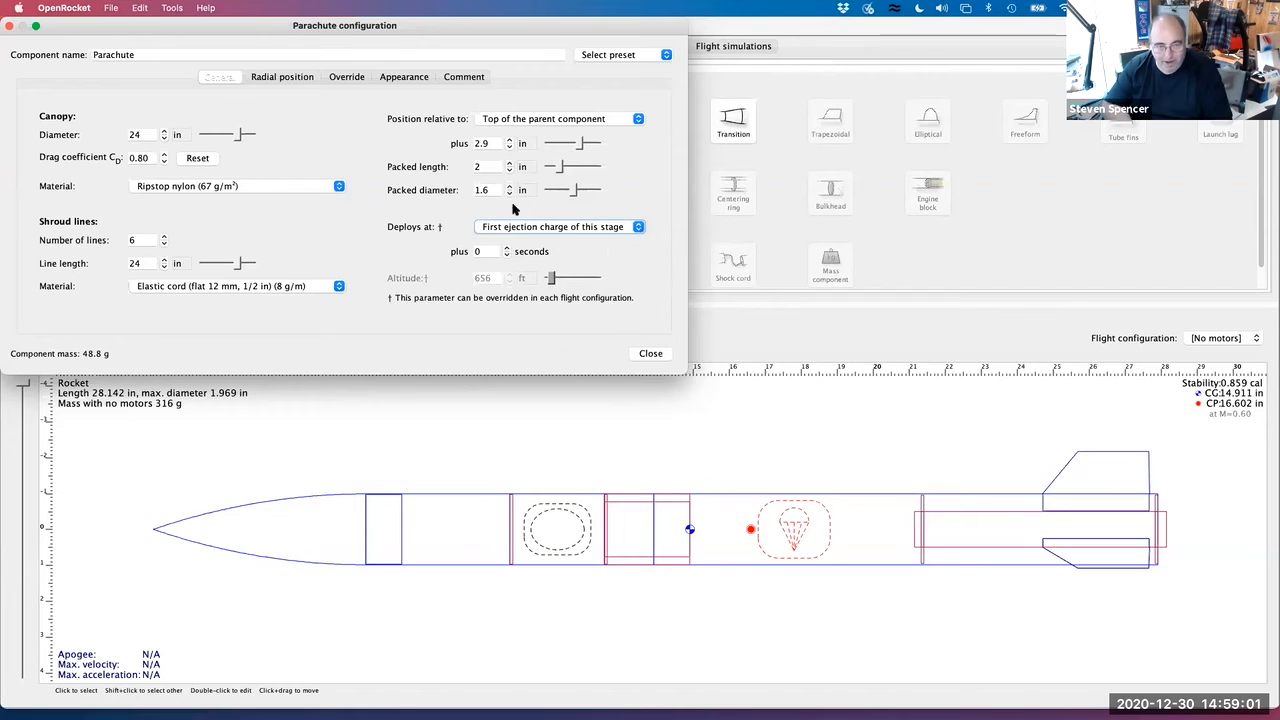
pyautogui.click(648, 356)
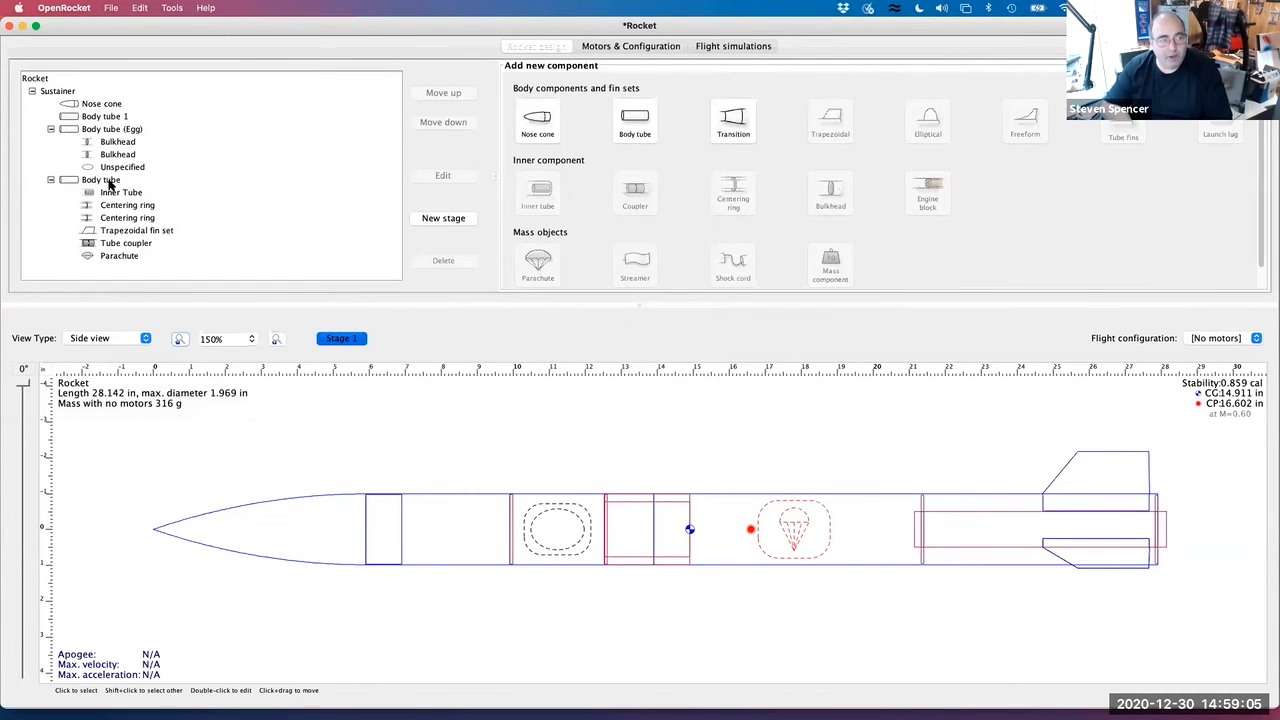
# Add a shock cord to the lower body tube and set its length to 10 ft
pyautogui.click(110, 181)
pyautogui.click(732, 265)
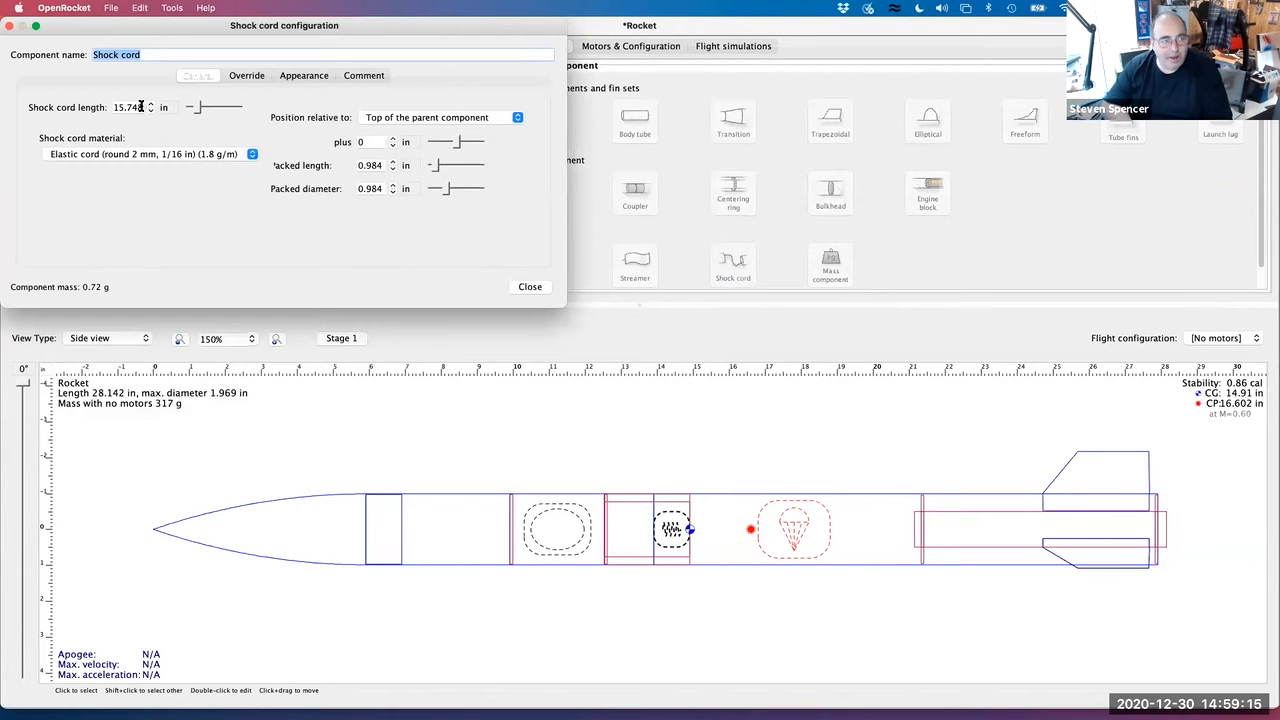
pyautogui.click(141, 107)
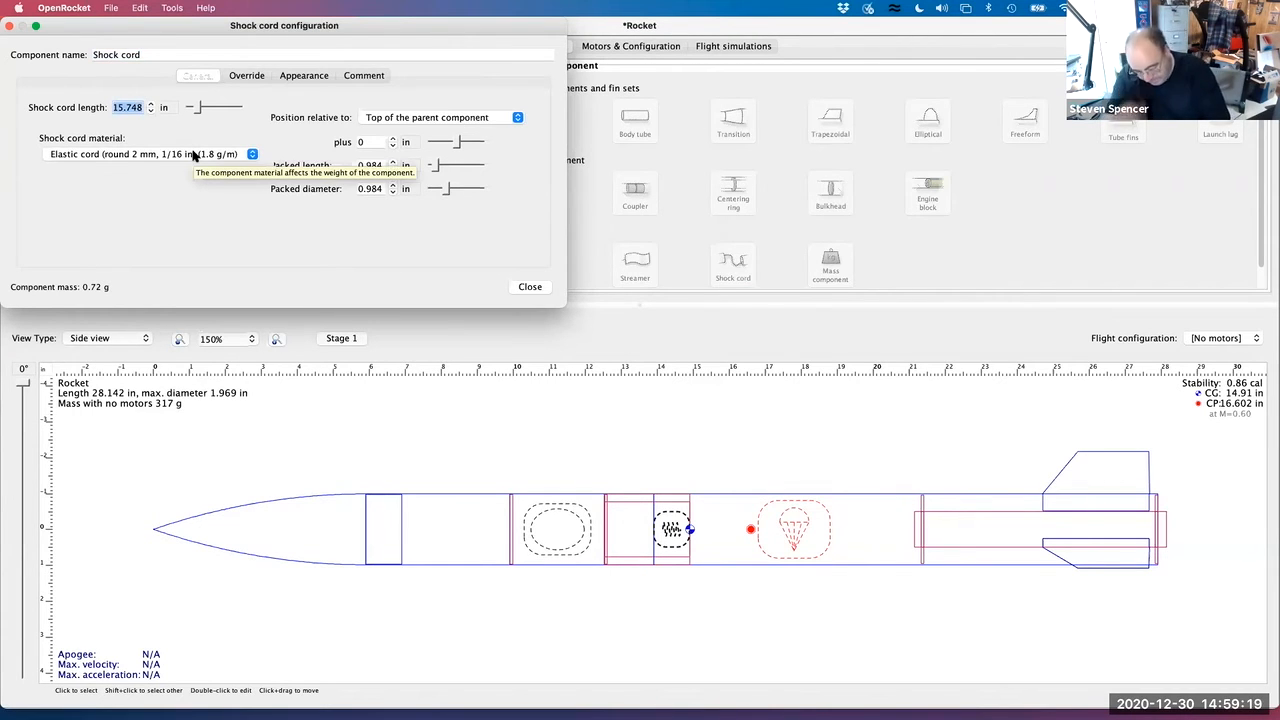
pyautogui.write('3')
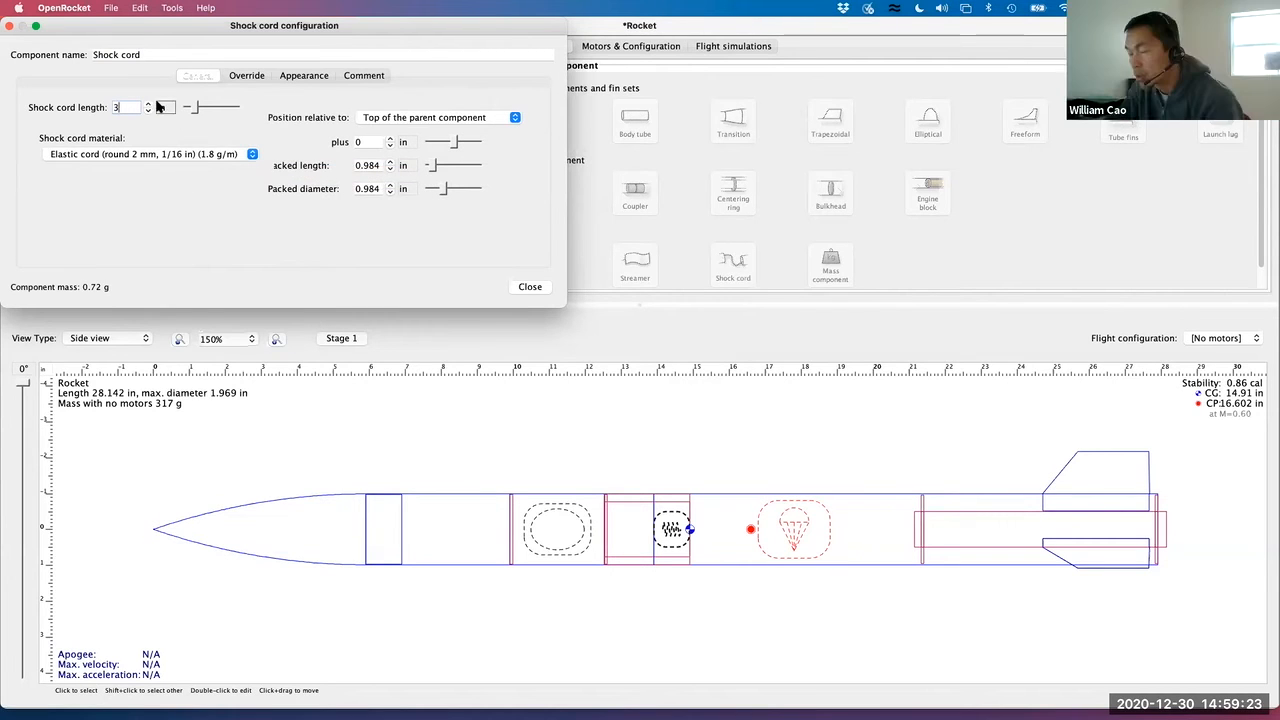
pyautogui.click(162, 107)
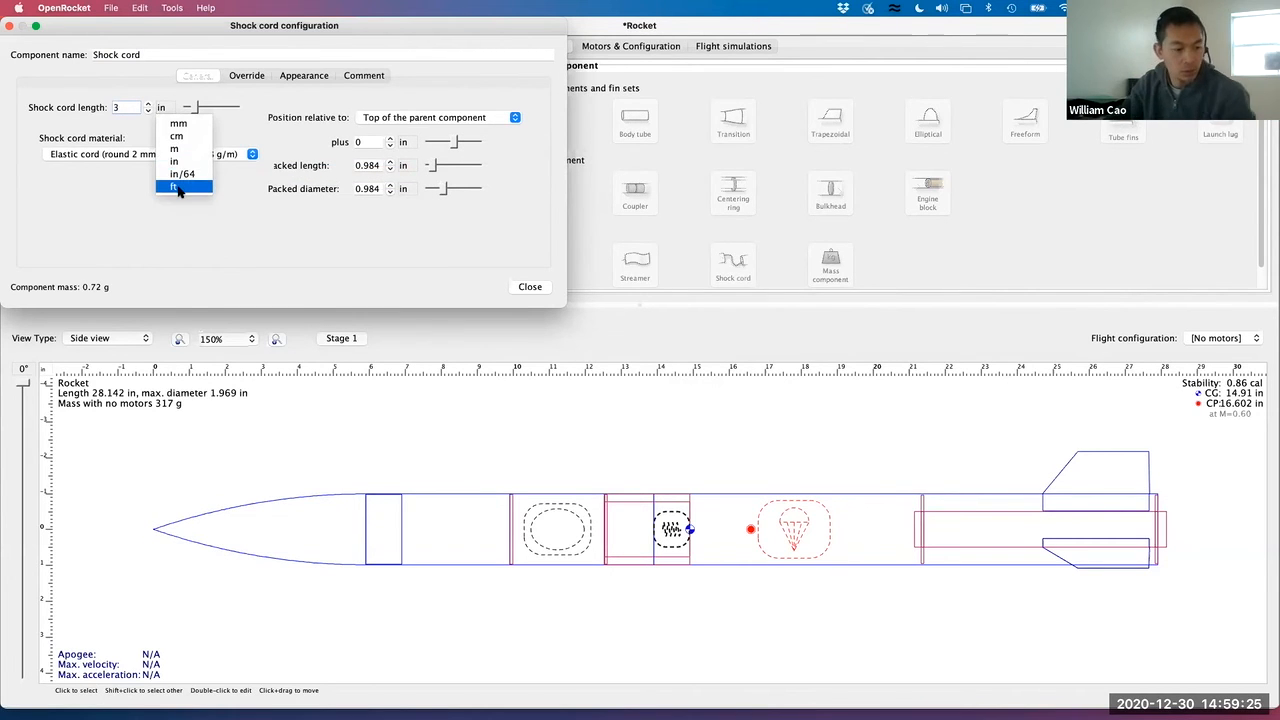
pyautogui.click(178, 188)
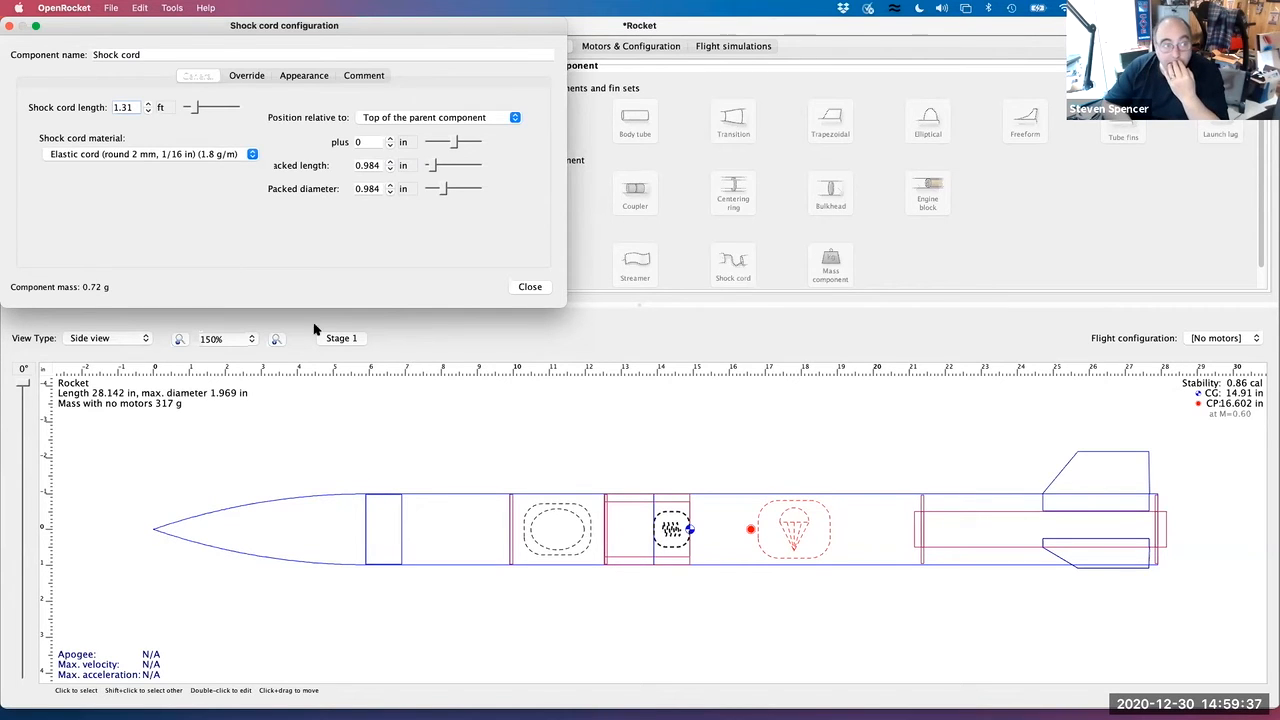
pyautogui.doubleClick(133, 105)
pyautogui.write('10')
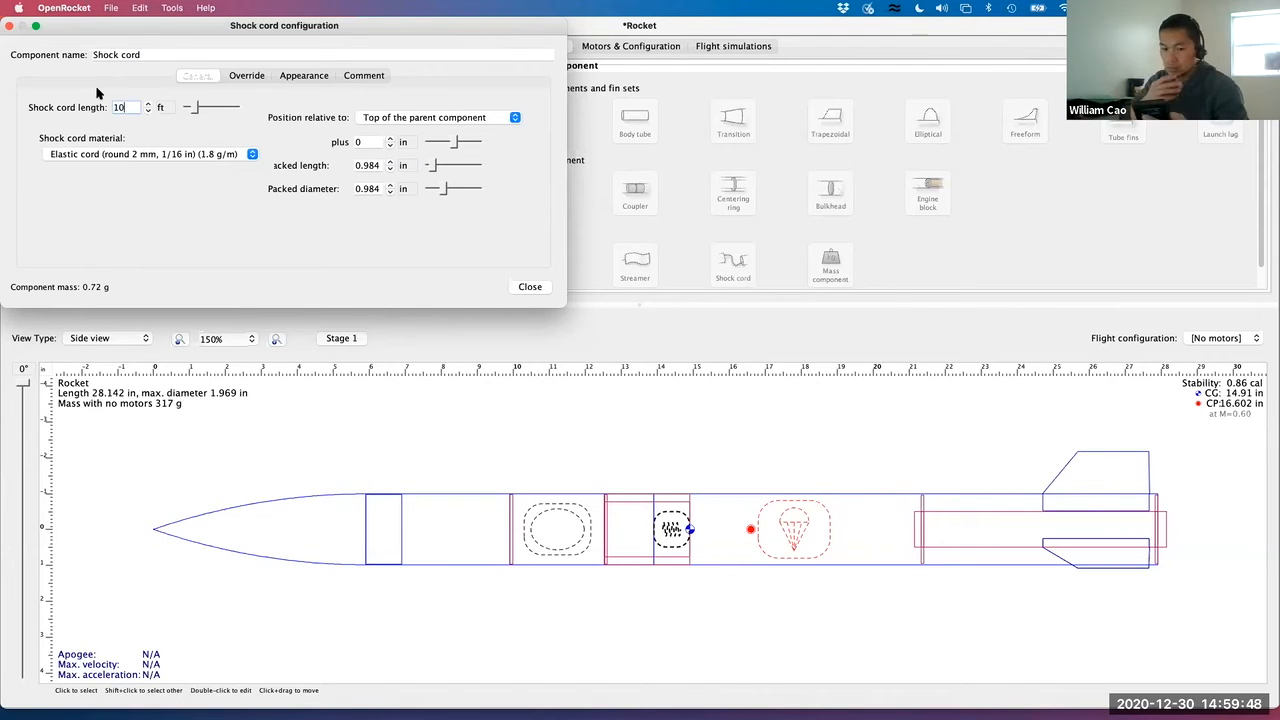
# Make the shock cord Braided nylon (3 mm, 1/8 in) (3.5 g/m), offset it 4.2 in from the top of the parent component, and close its configuration
pyautogui.click(252, 154)
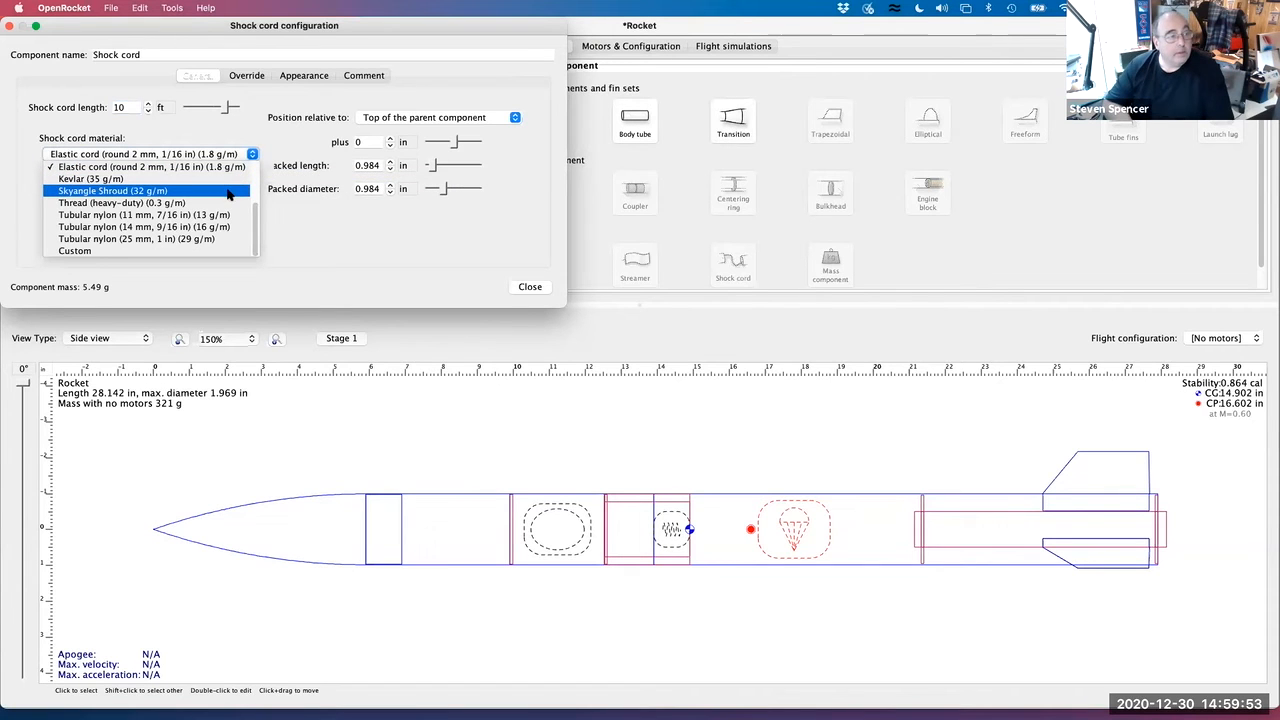
pyautogui.scroll(3, 258, 185)
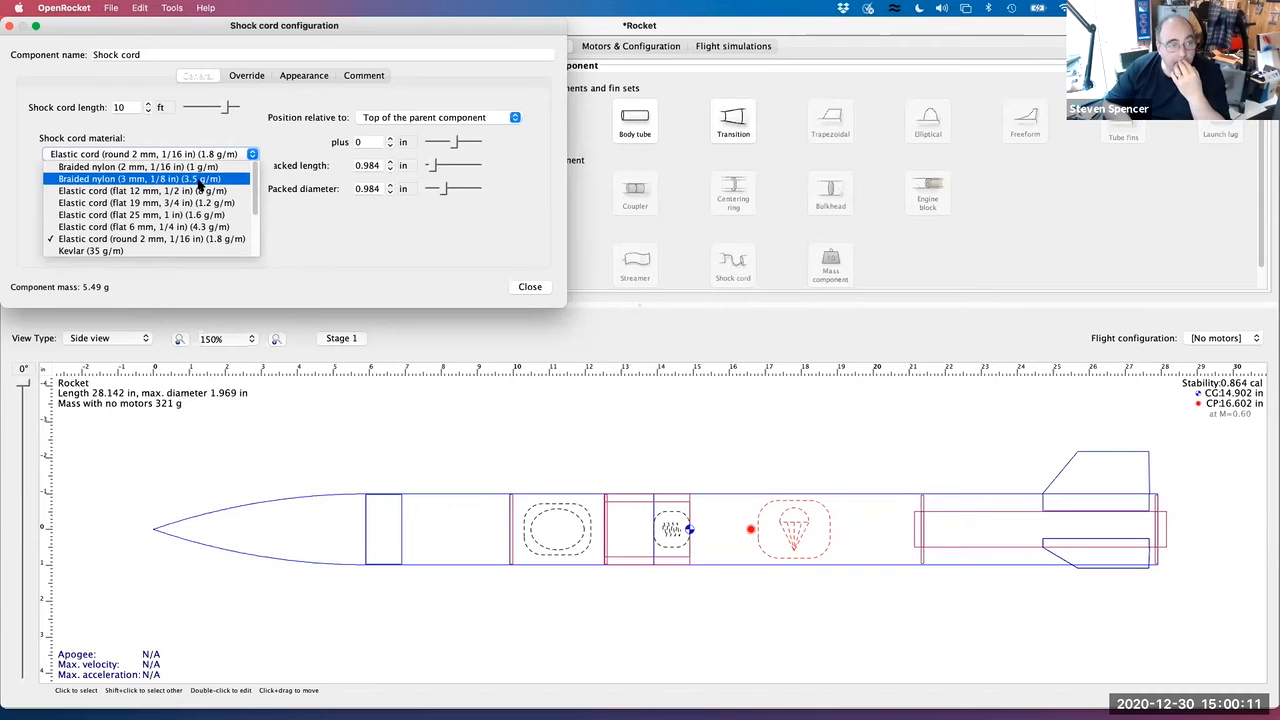
pyautogui.click(200, 183)
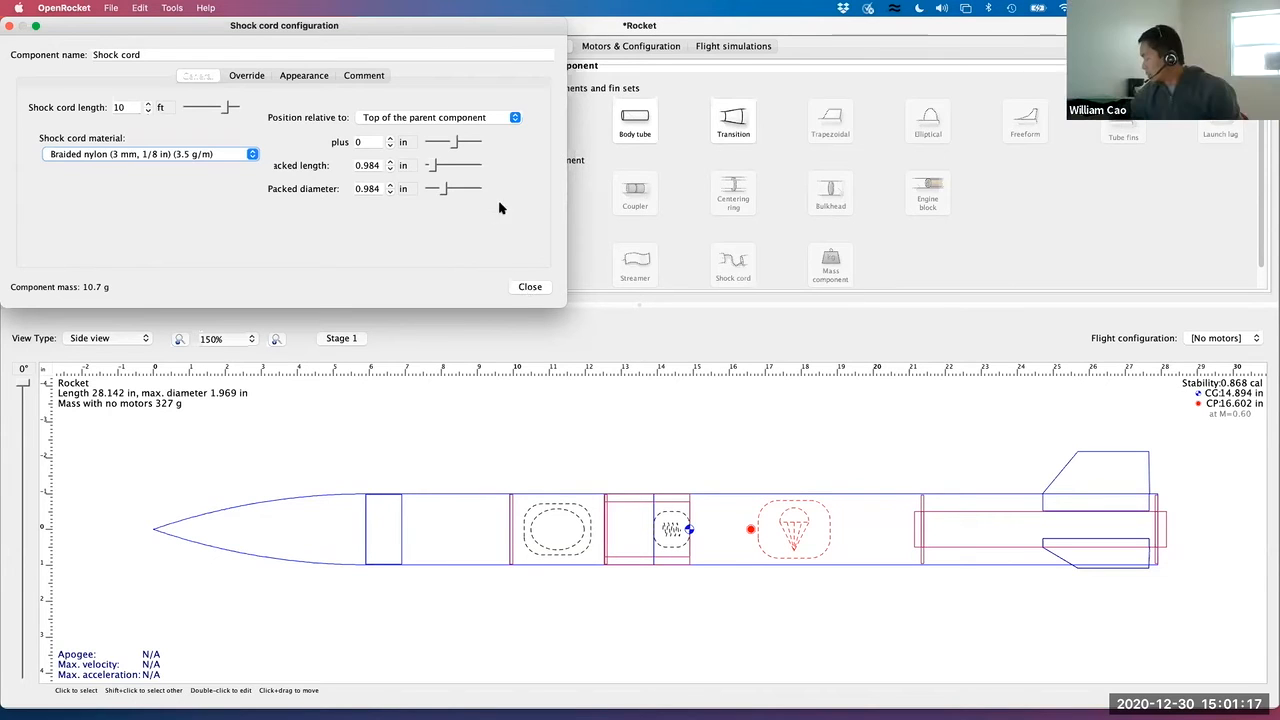
pyautogui.moveTo(453, 142); pyautogui.dragTo(462, 139)
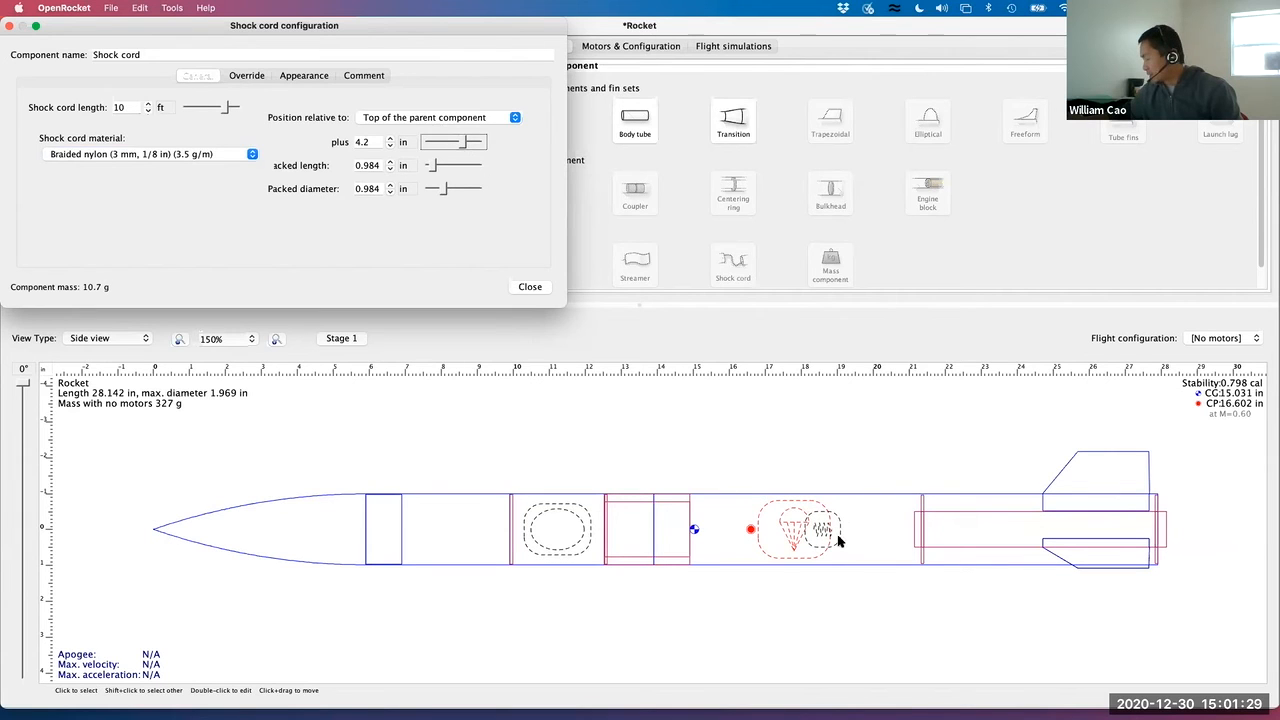
pyautogui.click(529, 287)
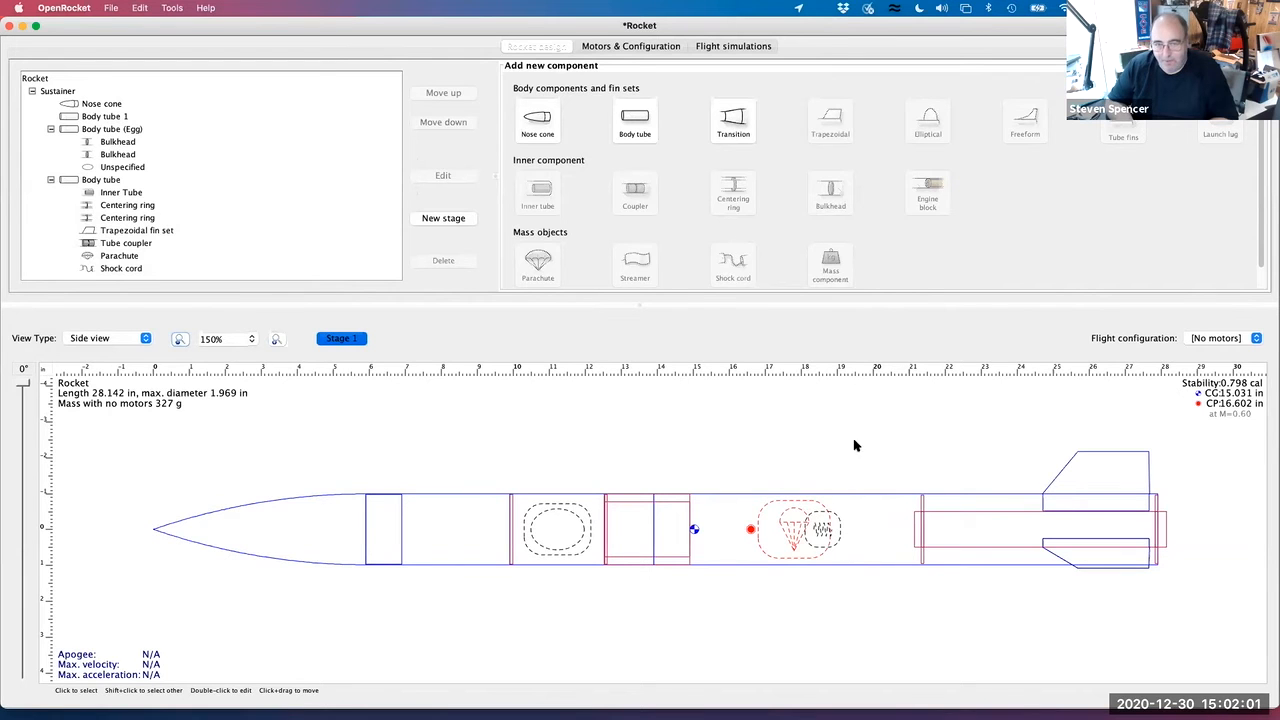
# Add a 30 g mass component to the lower body tube, offset 5.9 in from the top of the parent component
pyautogui.click(108, 179)
pyautogui.click(831, 266)
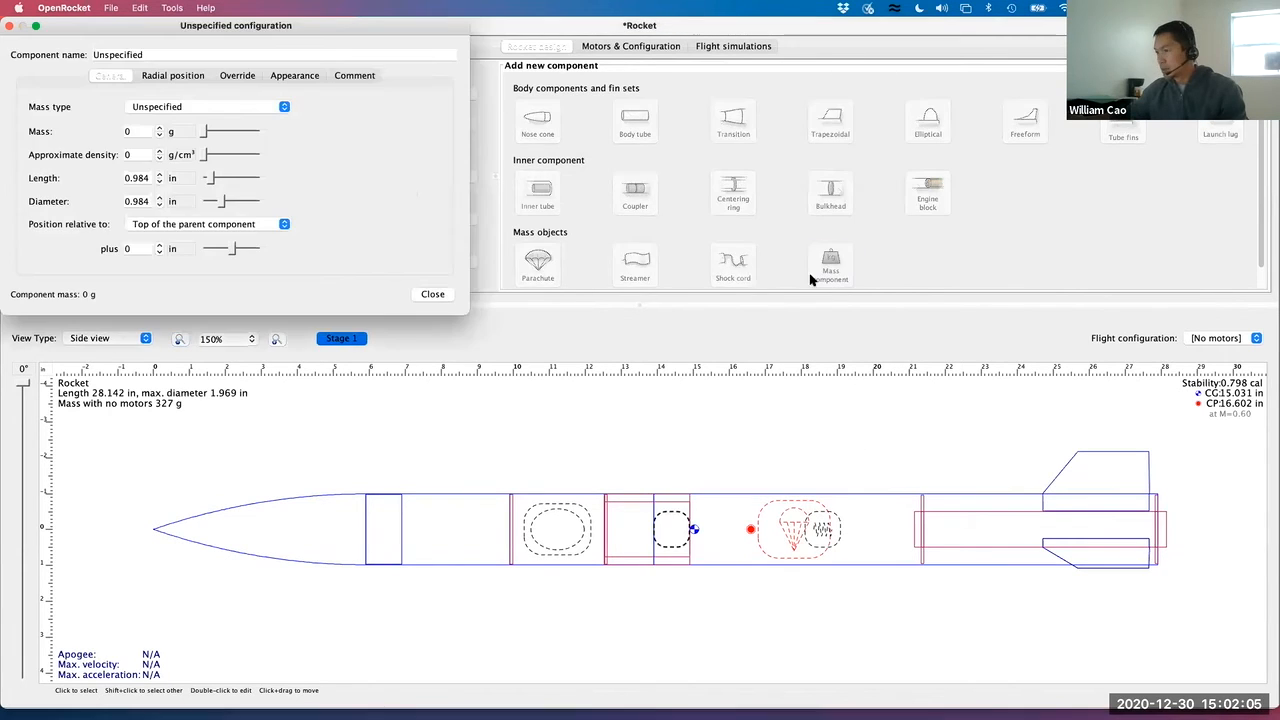
pyautogui.click(128, 131)
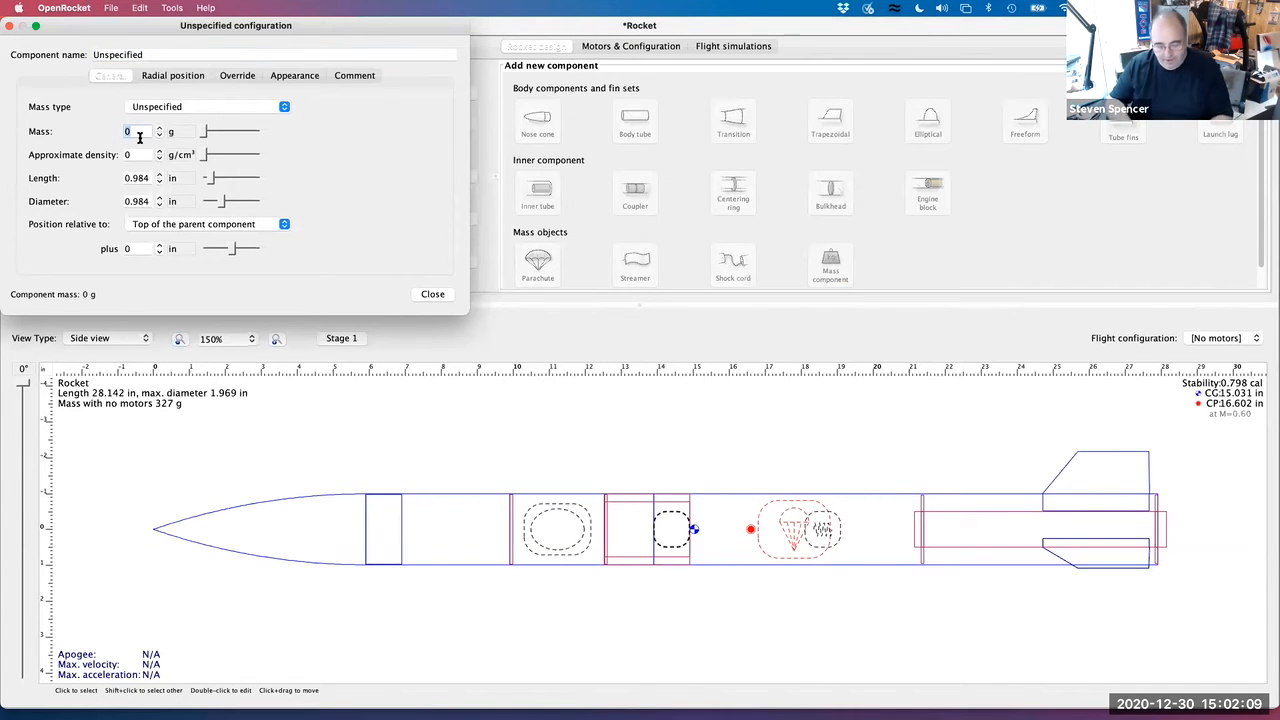
pyautogui.write('3')
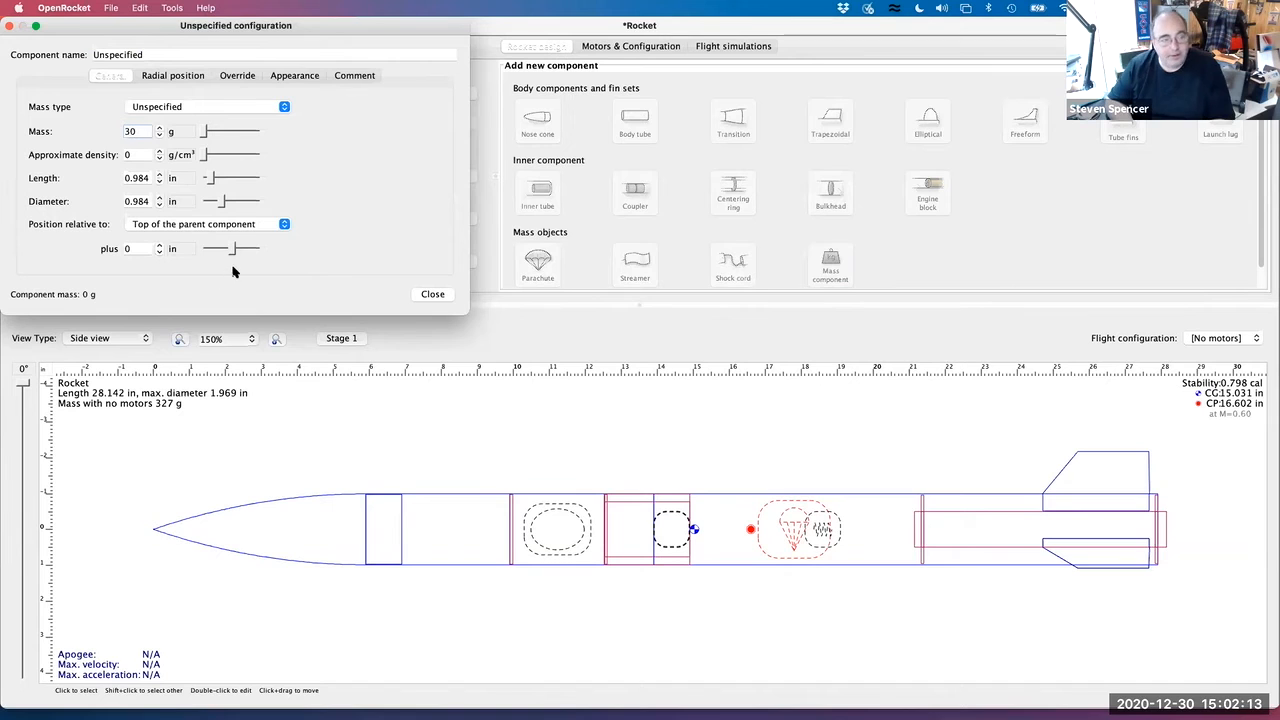
pyautogui.moveTo(232, 248); pyautogui.dragTo(243, 249)
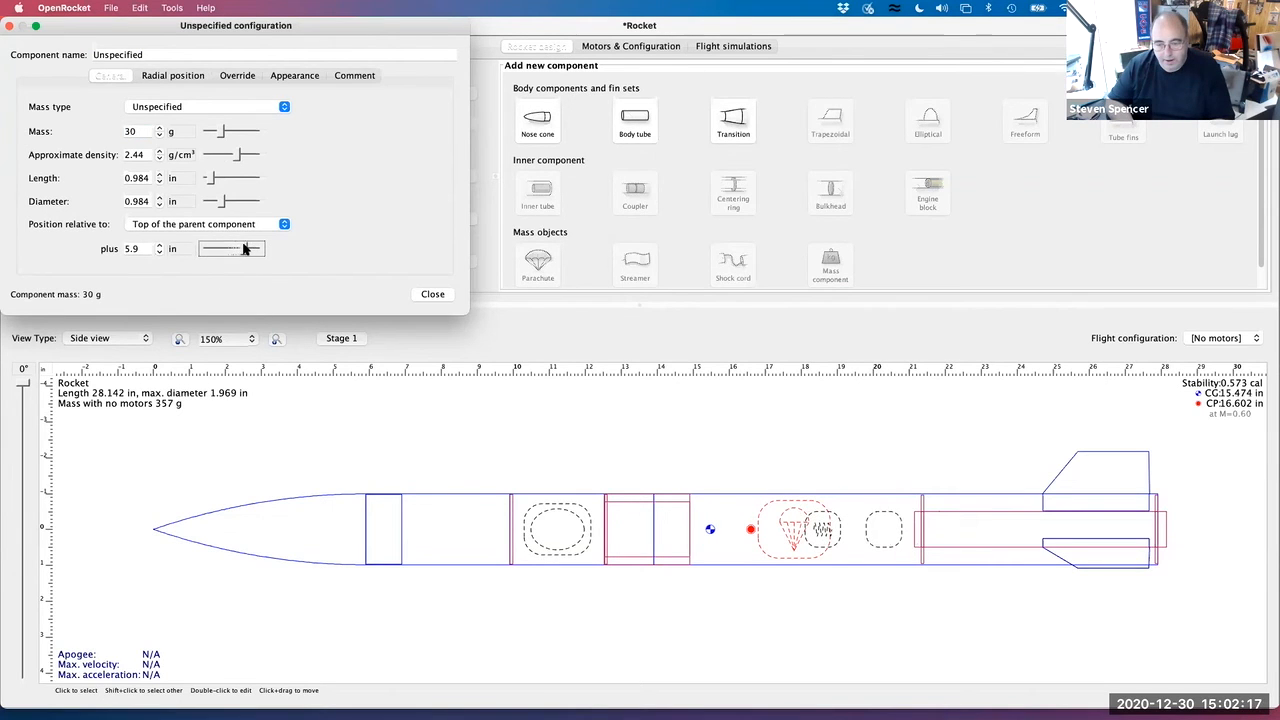
pyautogui.click(428, 295)
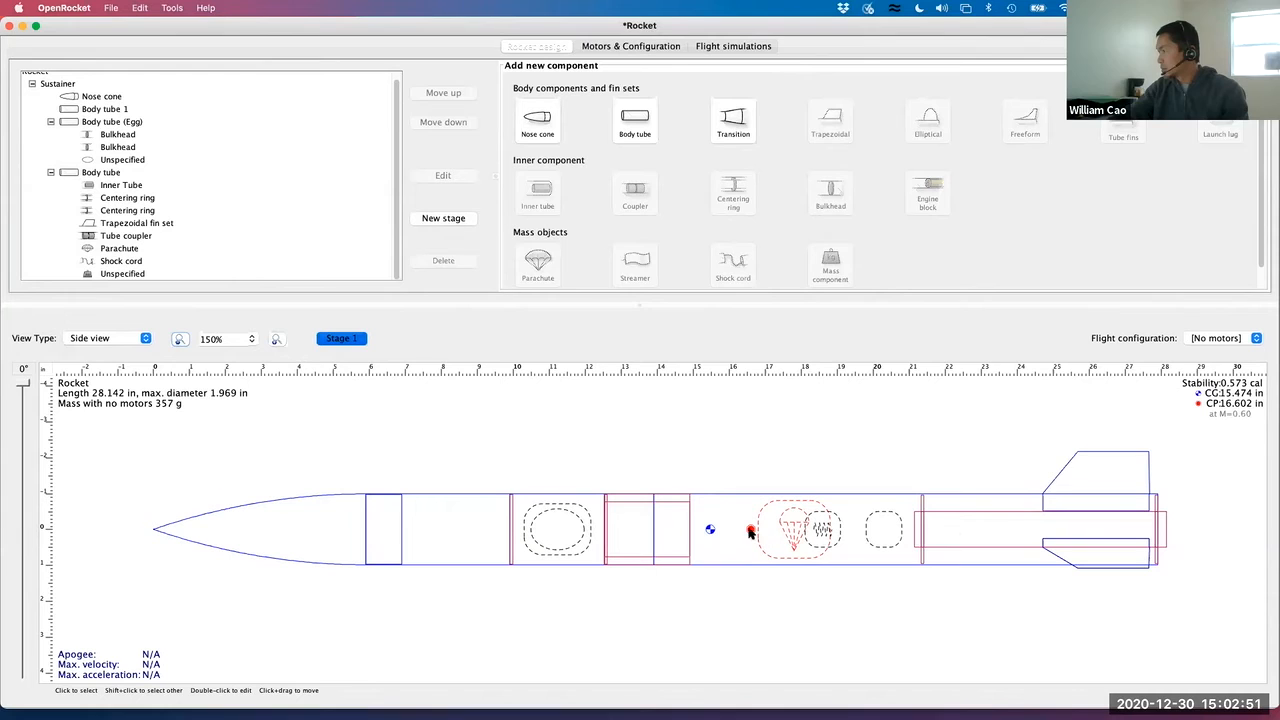
# Set the trapezoidal fin set's height to 3.181 in, keeping the root chord at 2.969 in
pyautogui.doubleClick(1119, 481)
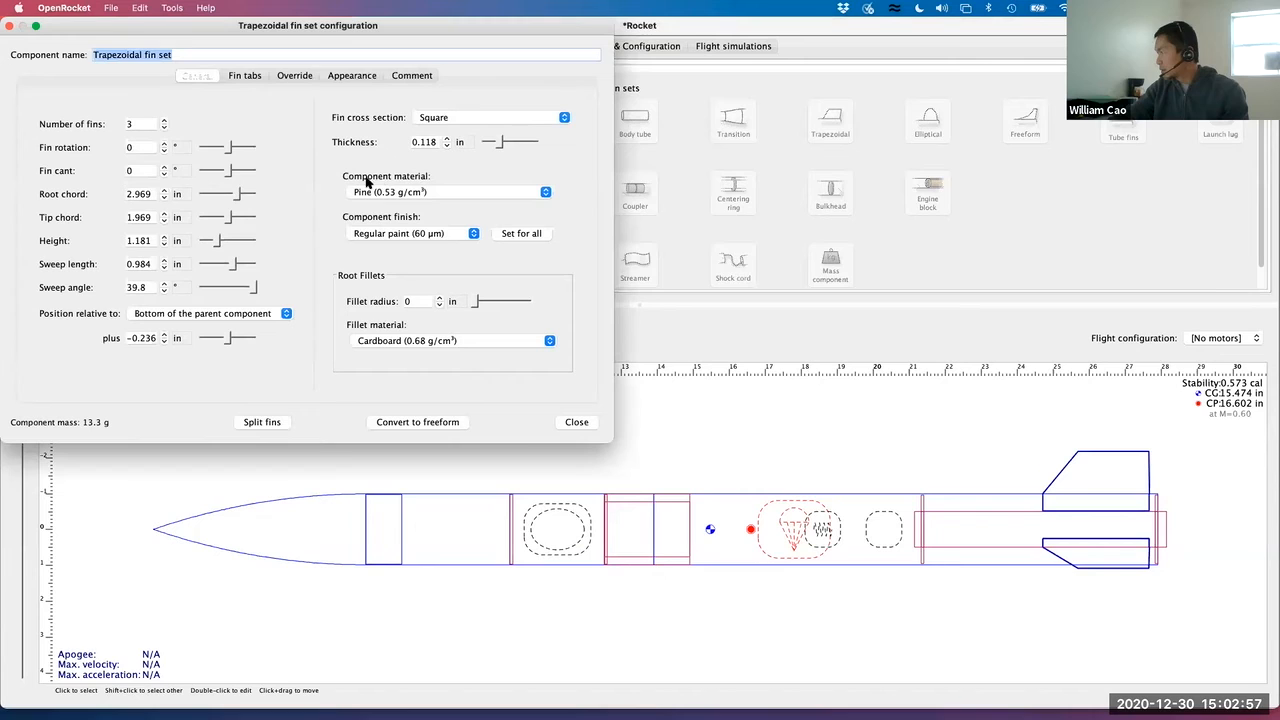
pyautogui.click(160, 190)
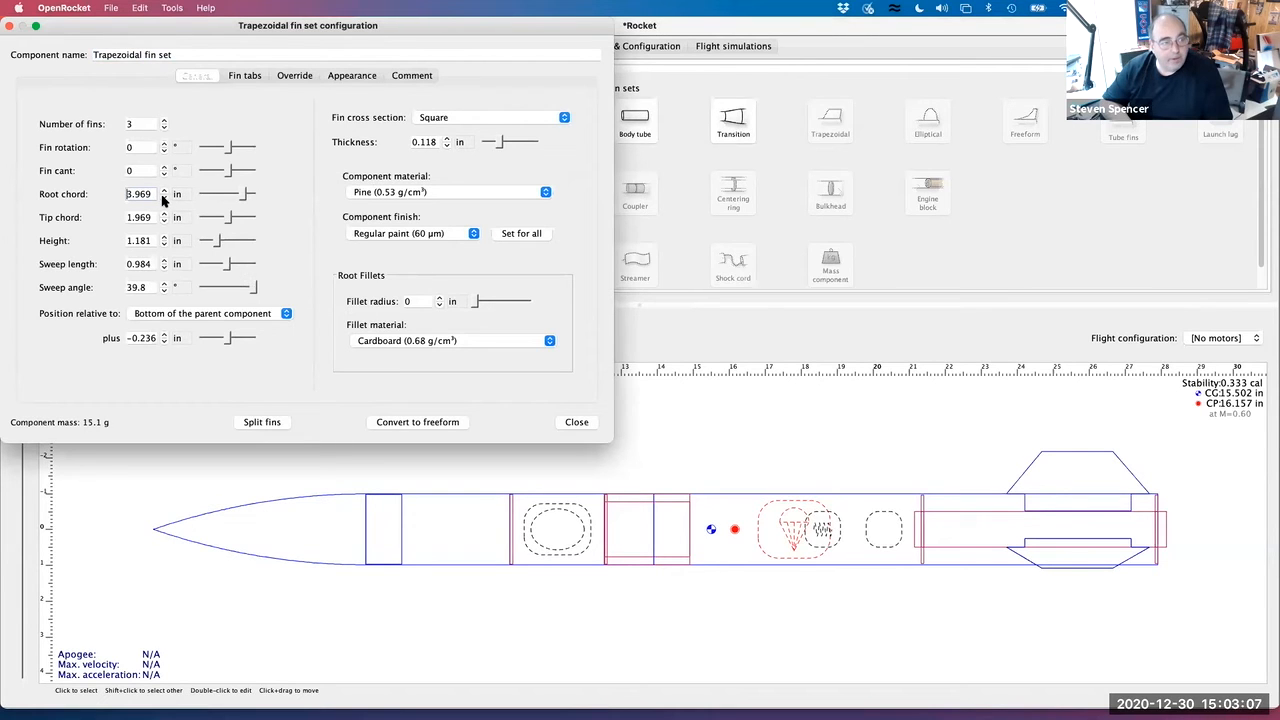
pyautogui.click(163, 198)
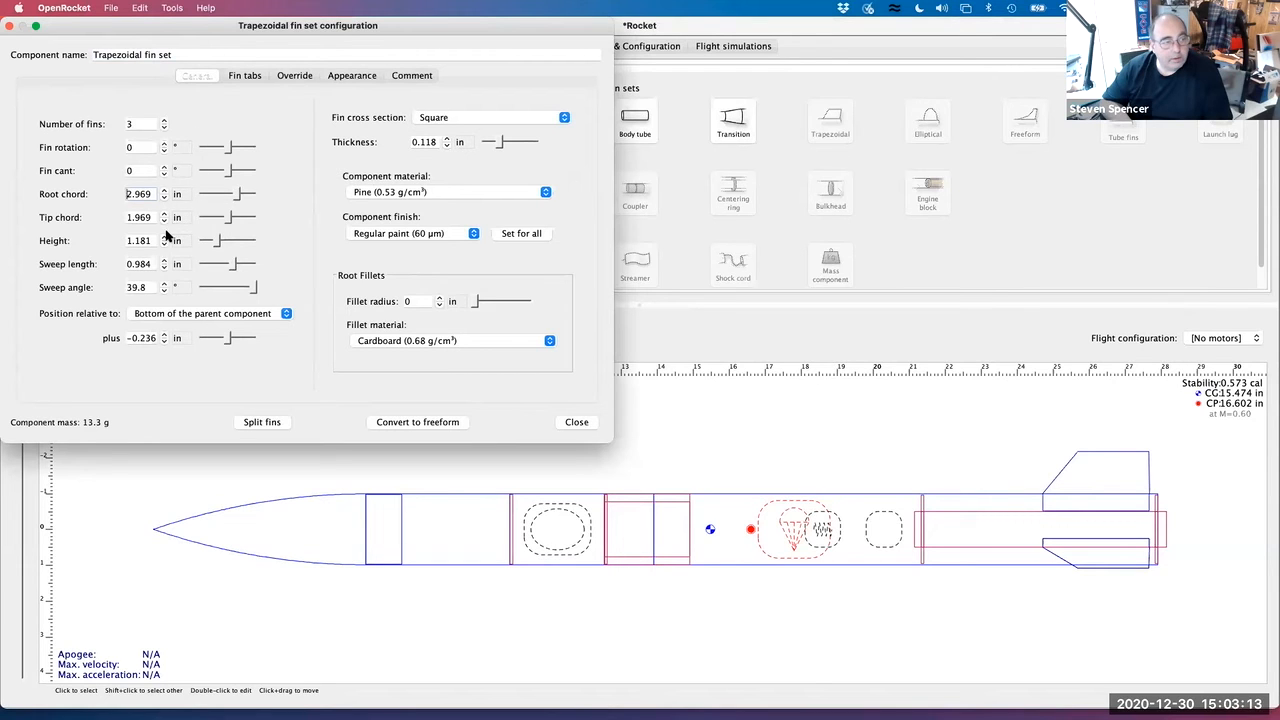
pyautogui.click(164, 237)
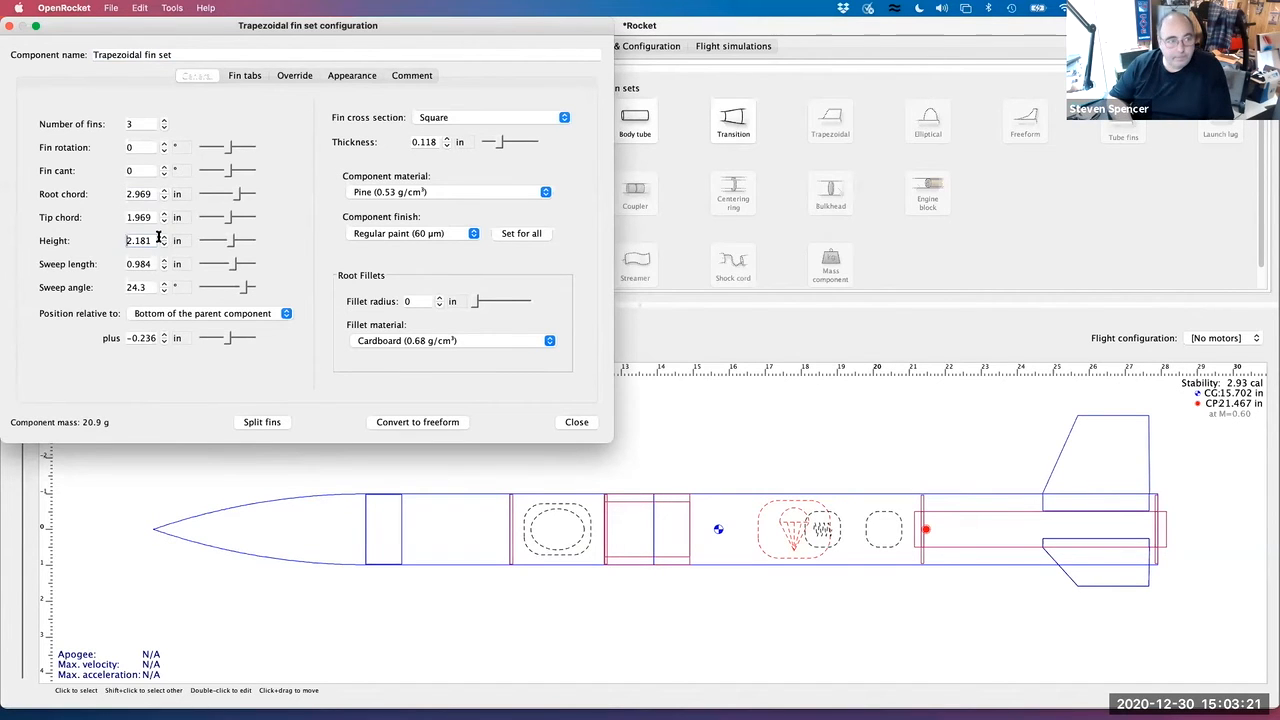
pyautogui.click(163, 237)
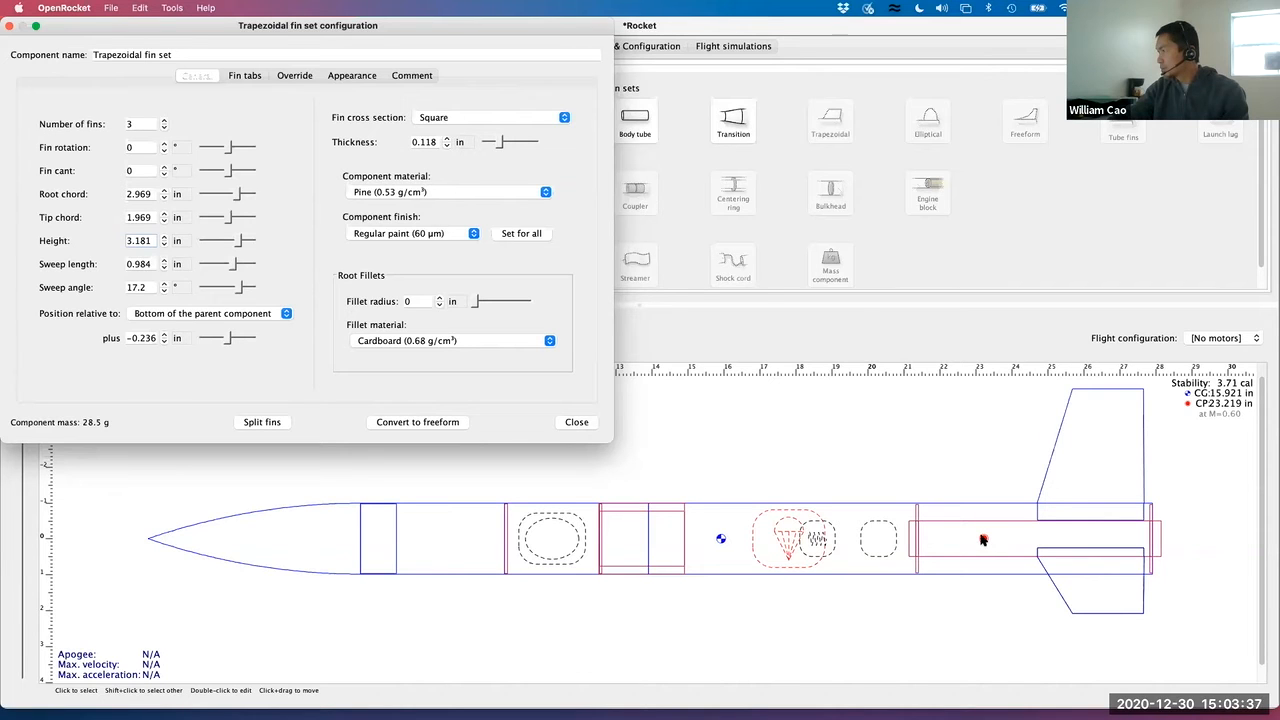
pyautogui.click(577, 422)
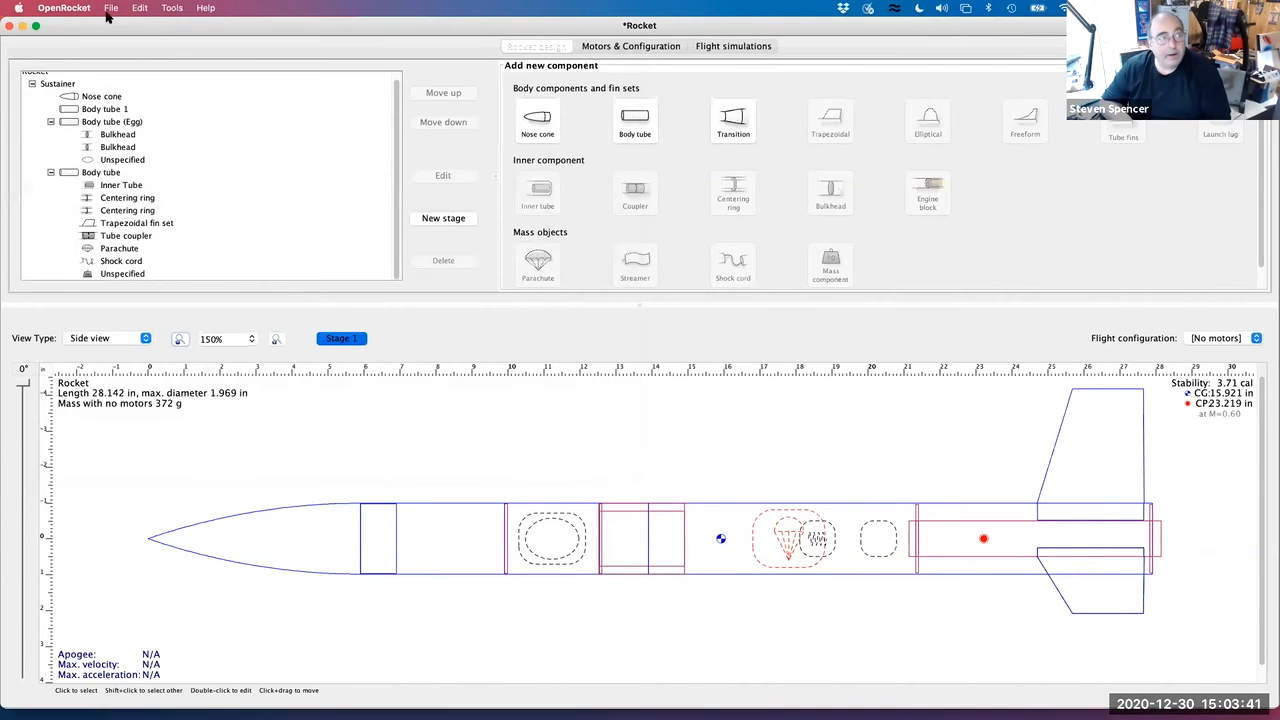
# Save the rocket design as "tarc example" in the rocket stuff folder
pyautogui.click(110, 9)
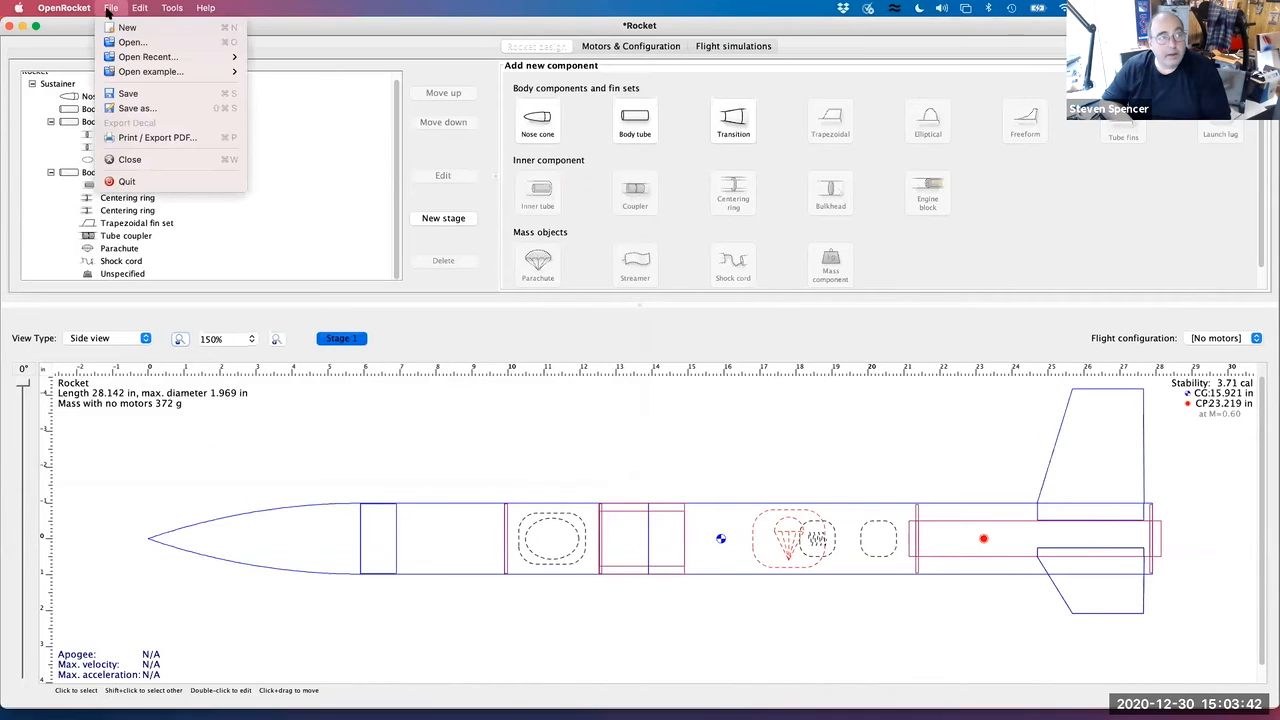
pyautogui.click(155, 108)
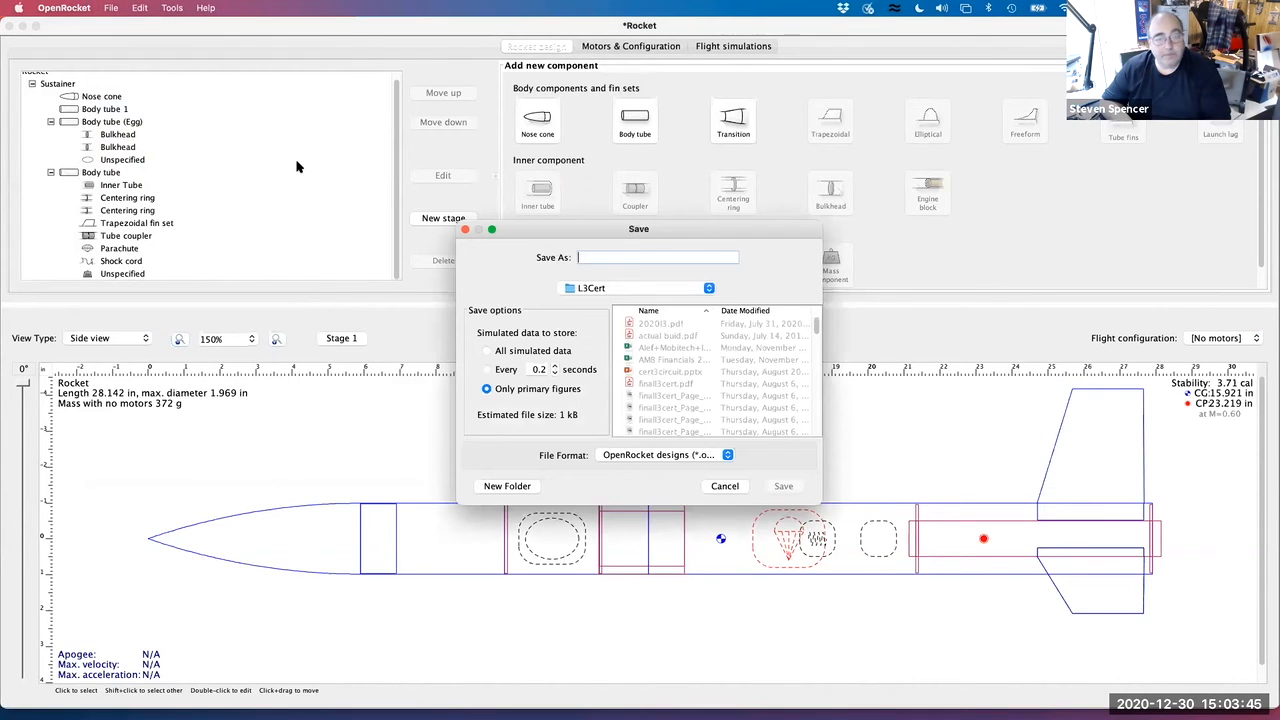
pyautogui.click(610, 292)
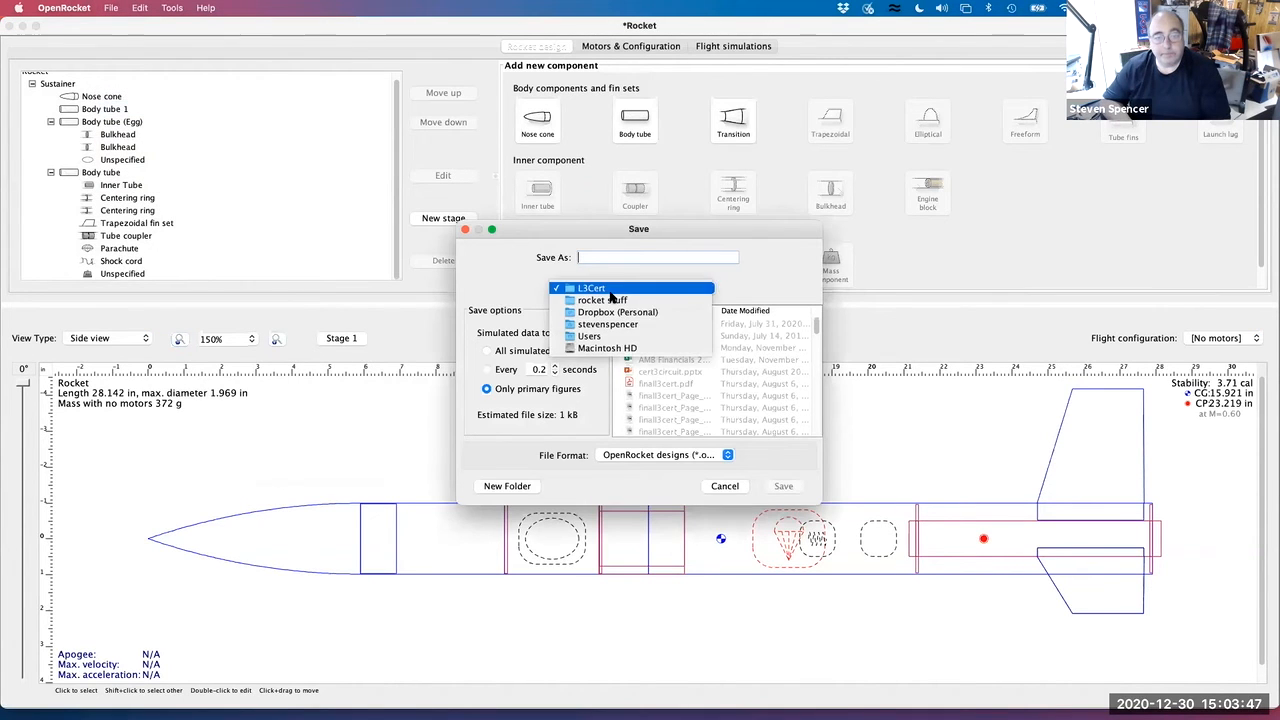
pyautogui.click(610, 299)
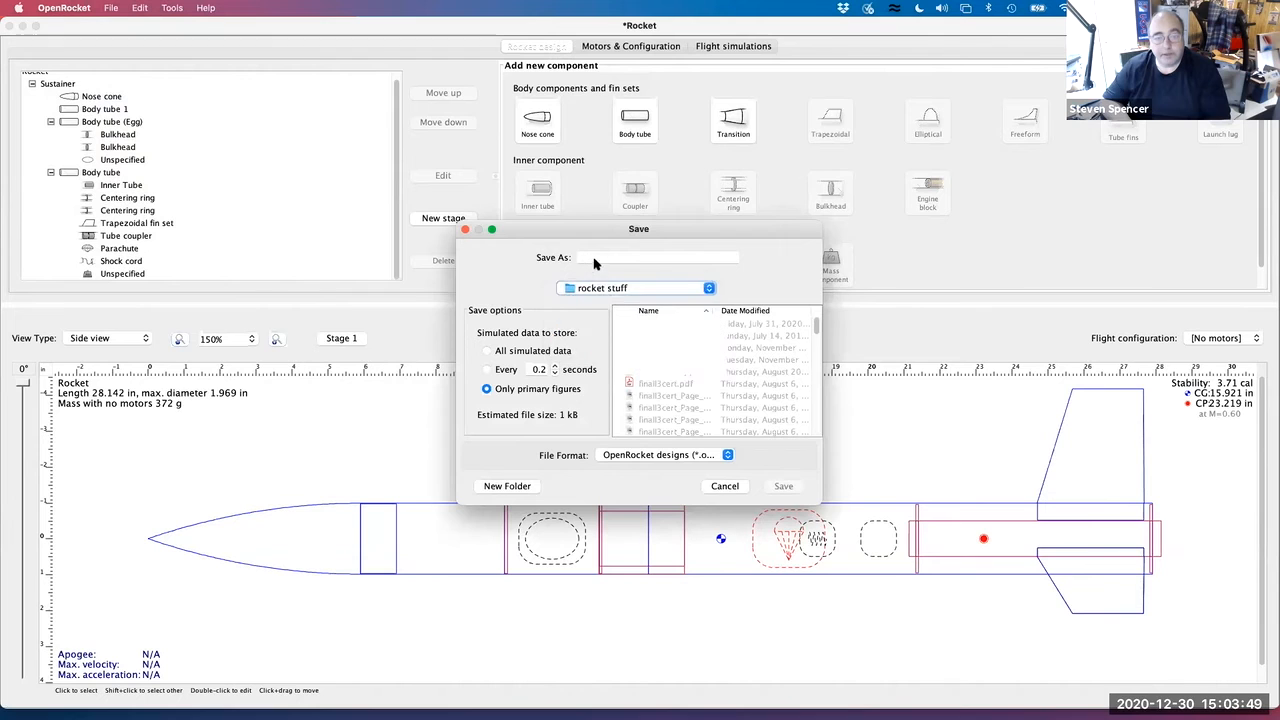
pyautogui.write('tarc')
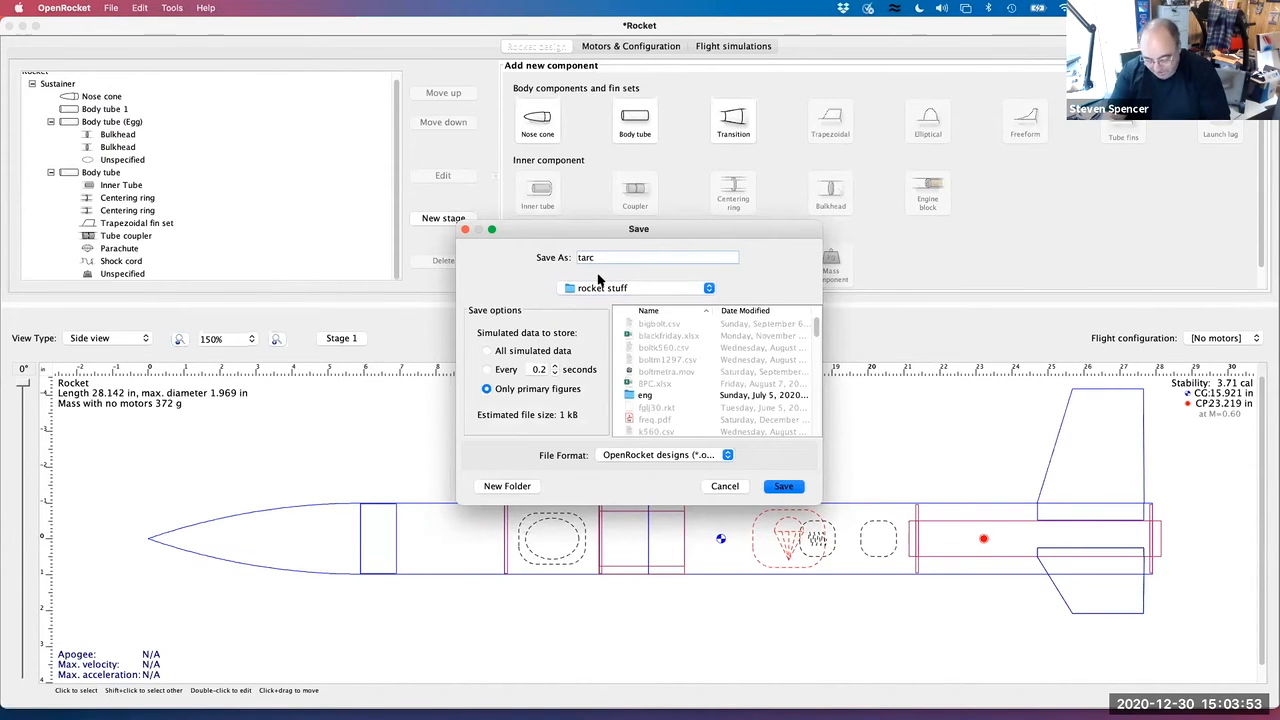
pyautogui.write(' example')
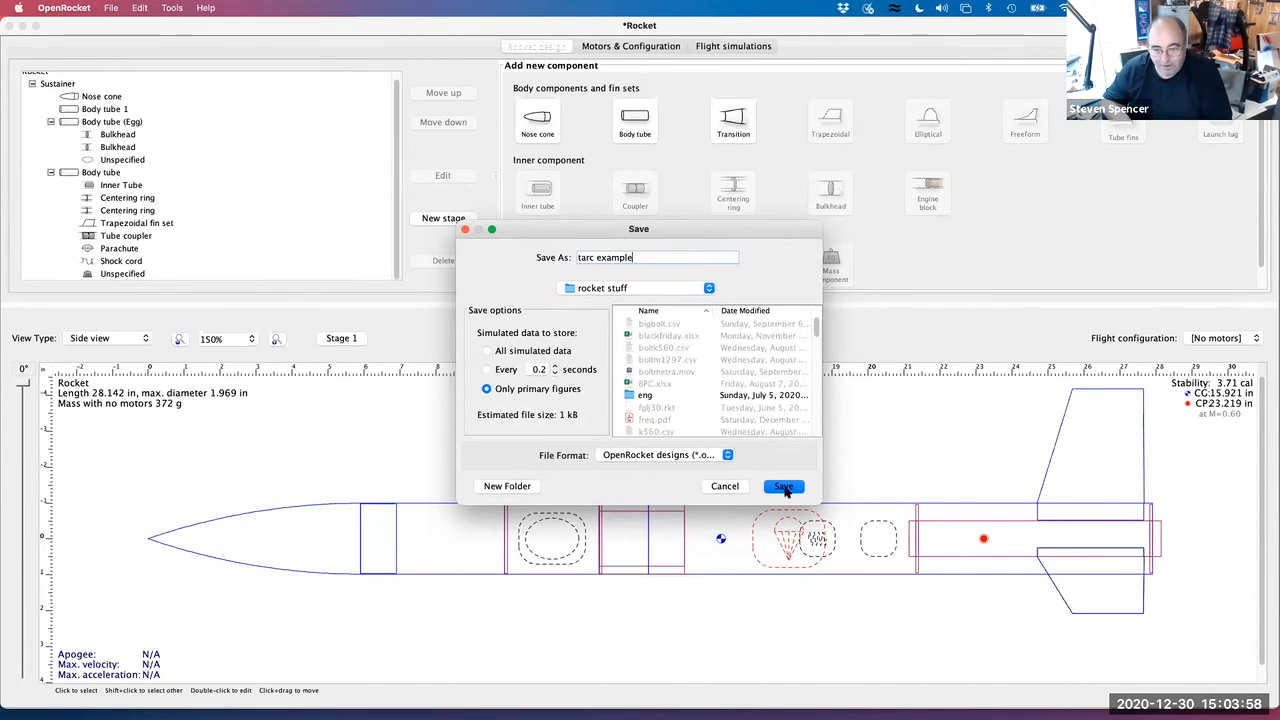
pyautogui.click(786, 488)
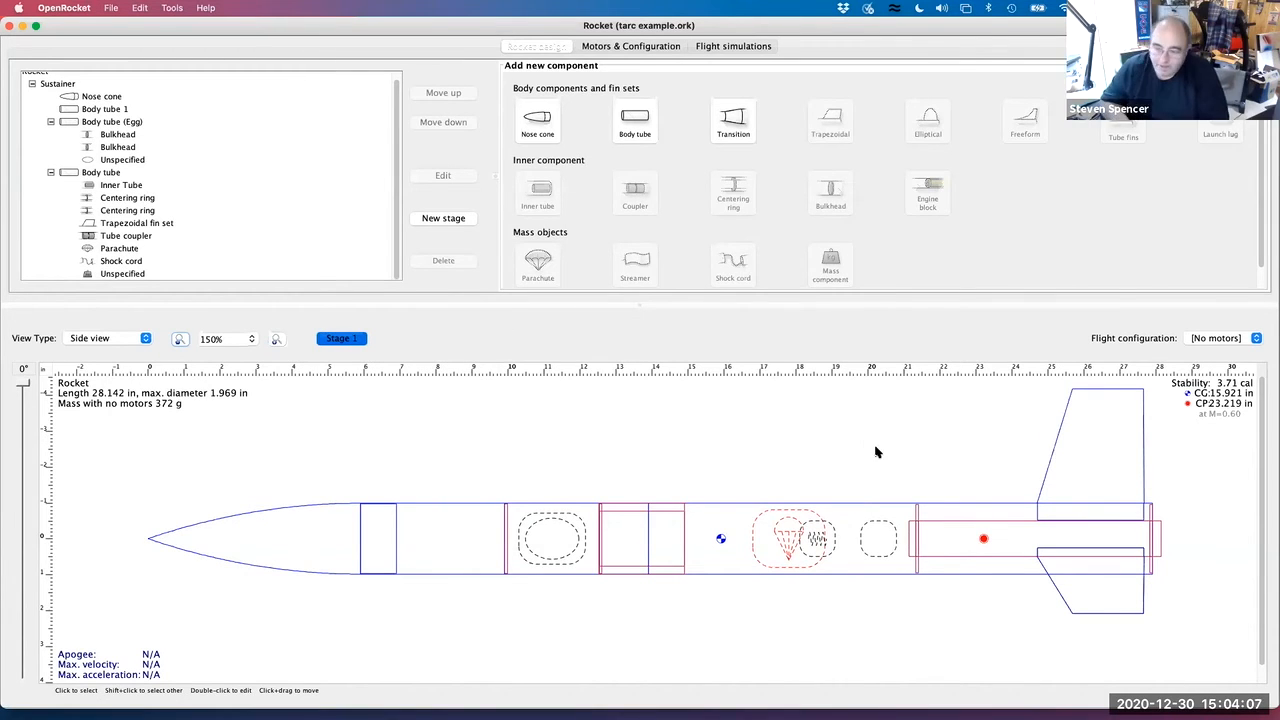
# Examine the rocket and its fin arrangement in Back view and return to Side view
pyautogui.click(124, 340)
pyautogui.click(126, 350)
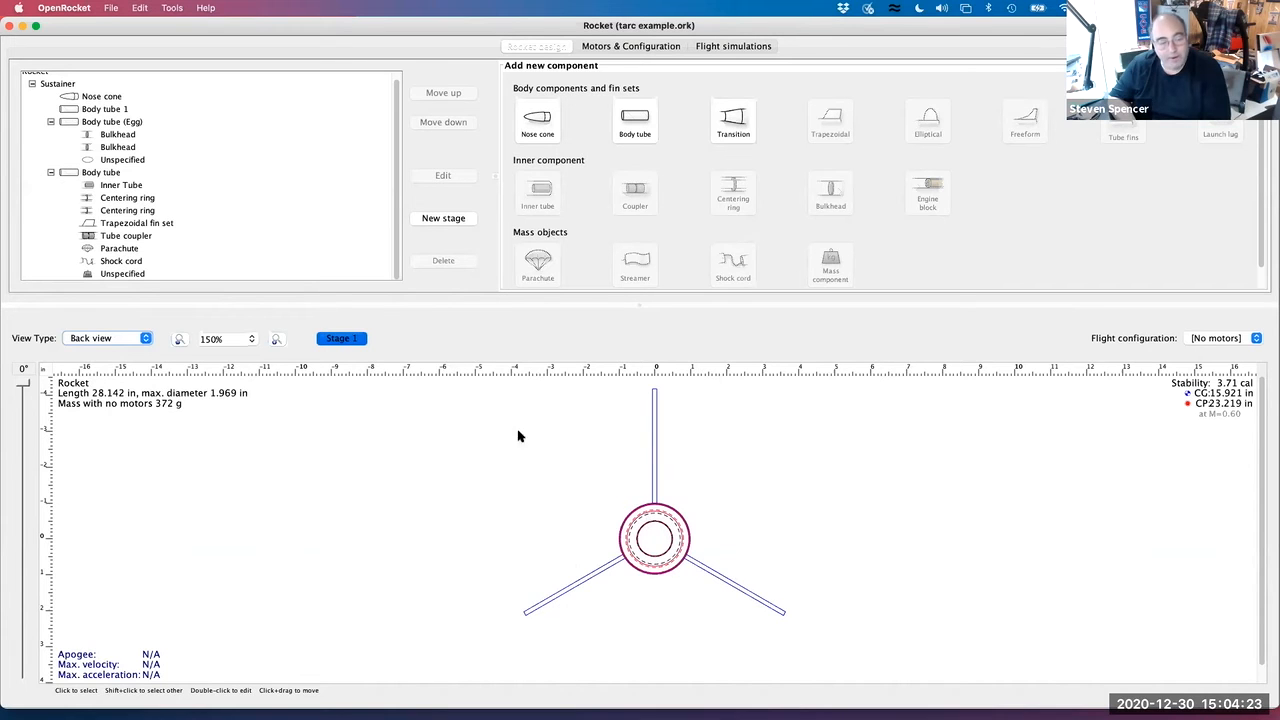
pyautogui.click(138, 339)
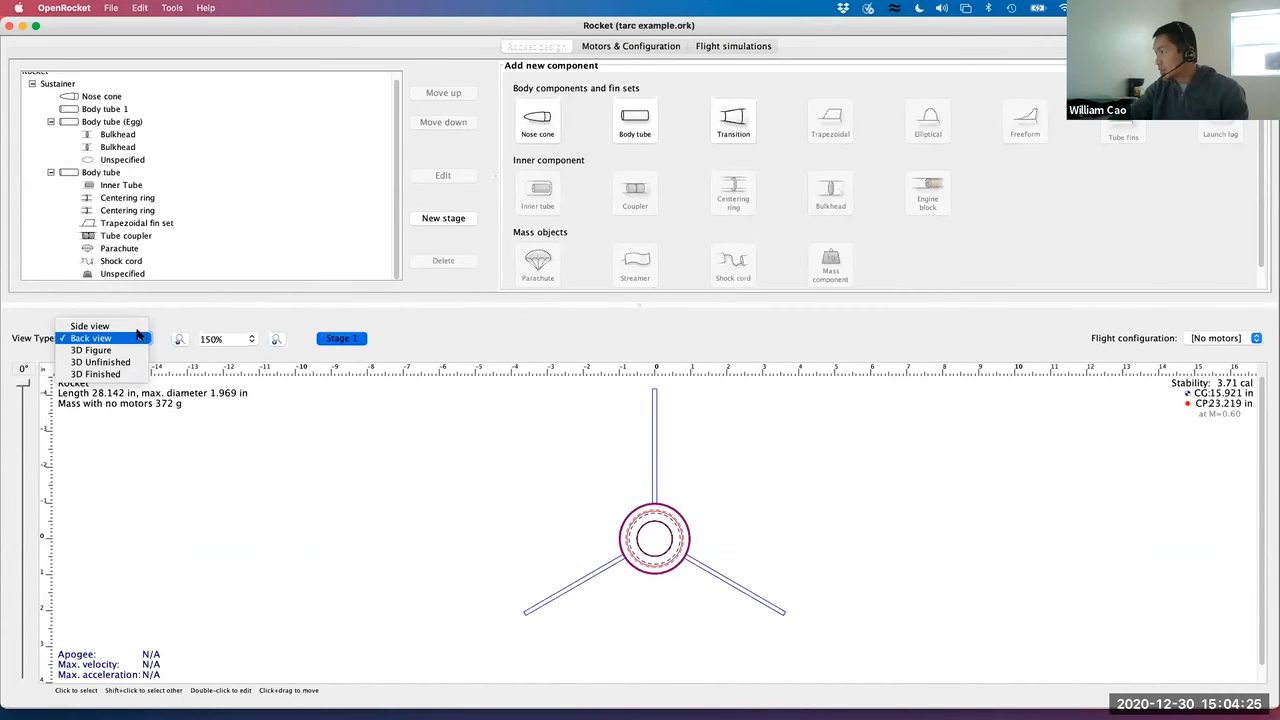
pyautogui.click(134, 330)
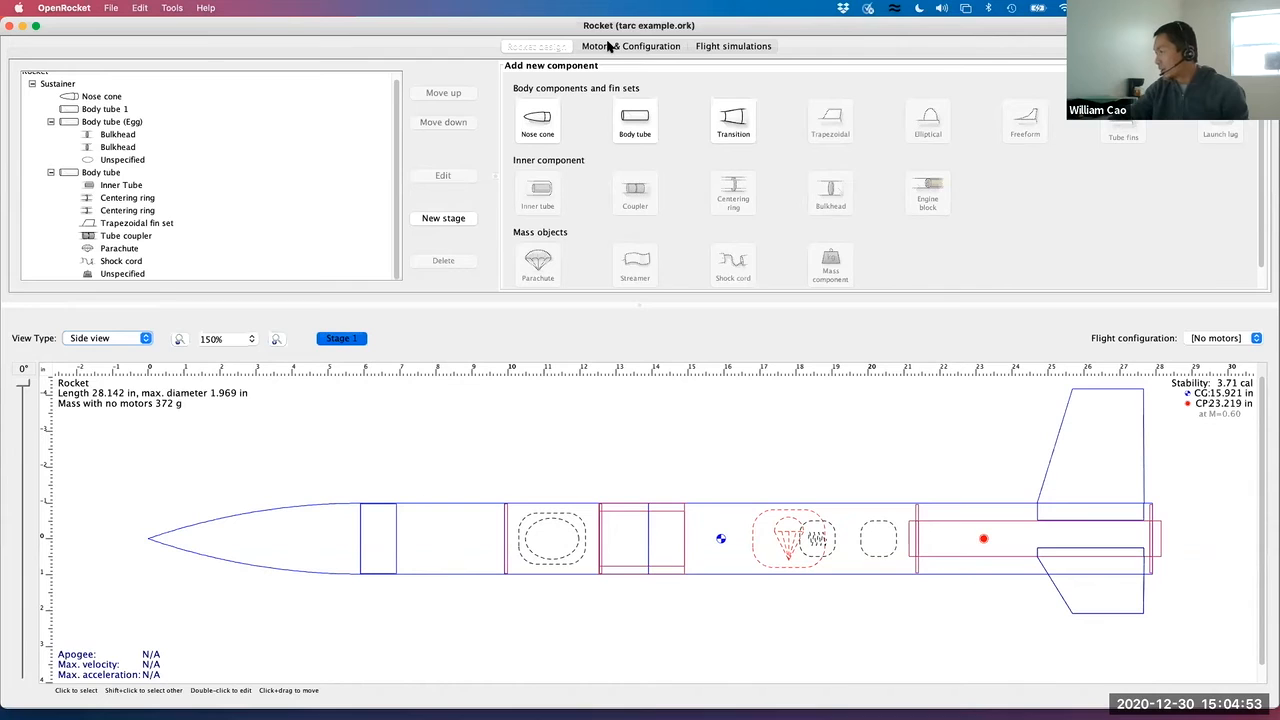
pyautogui.click(607, 47)
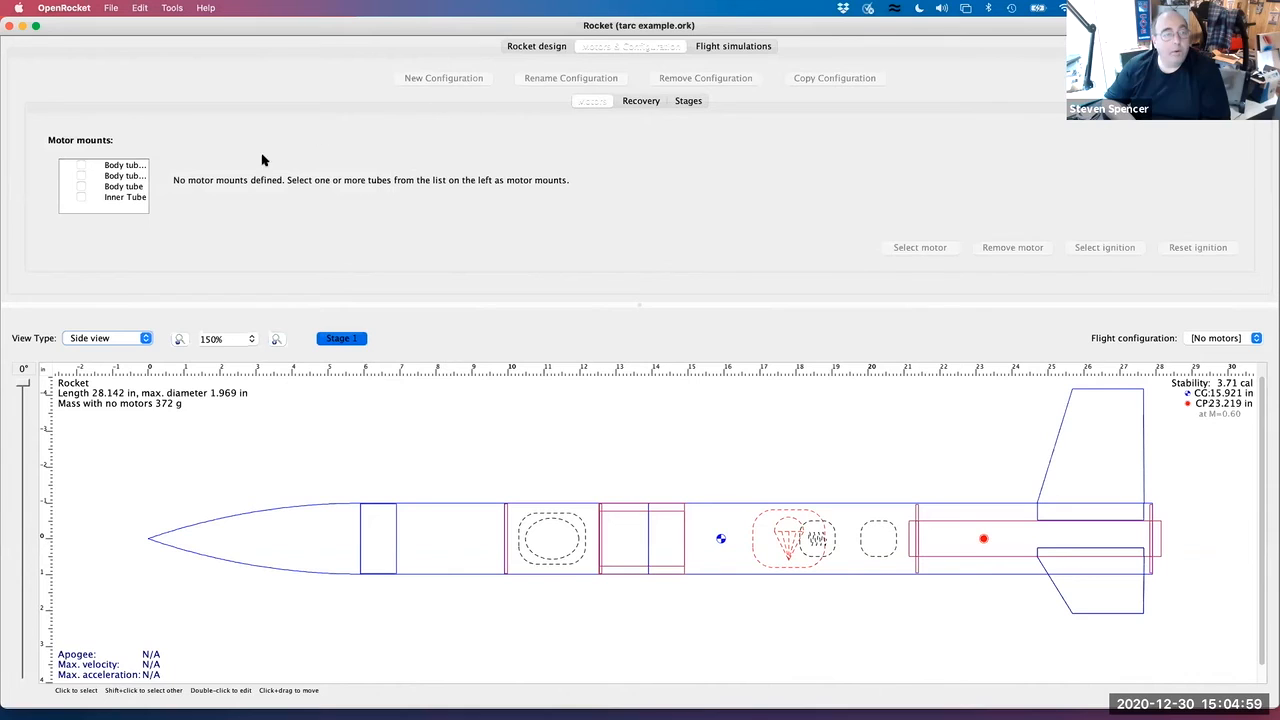
pyautogui.click(82, 189)
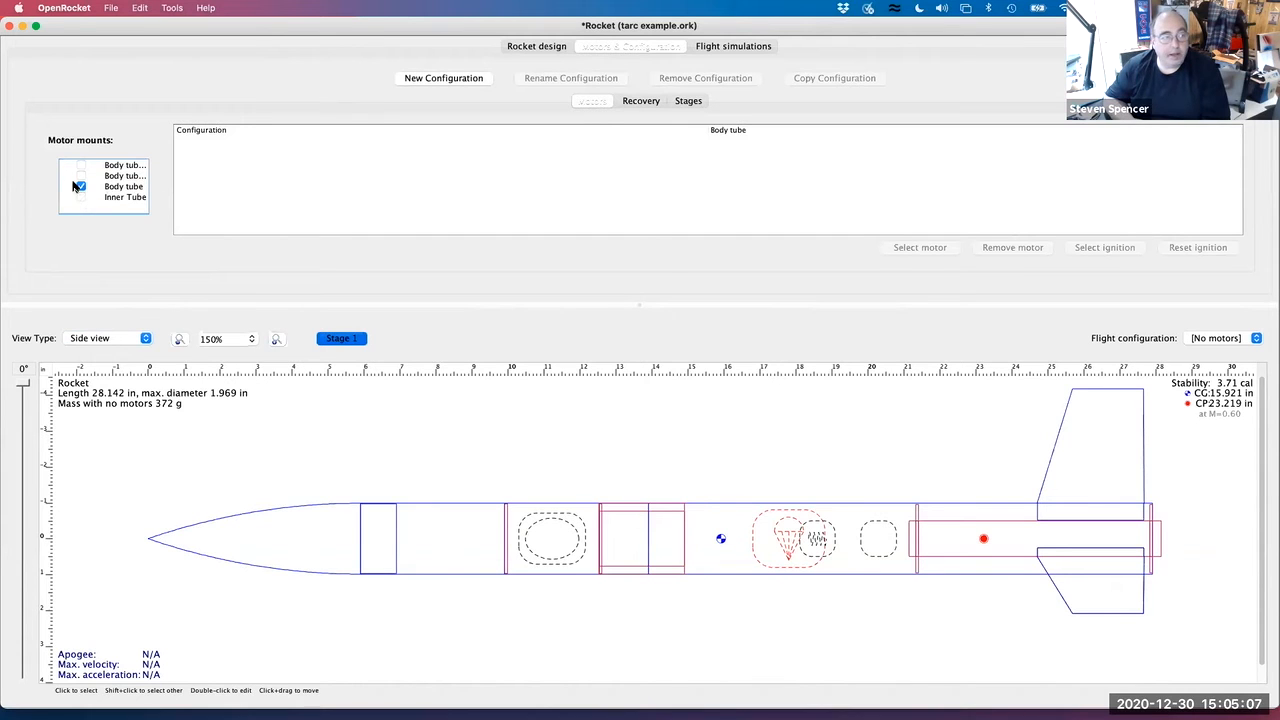
pyautogui.click(82, 188)
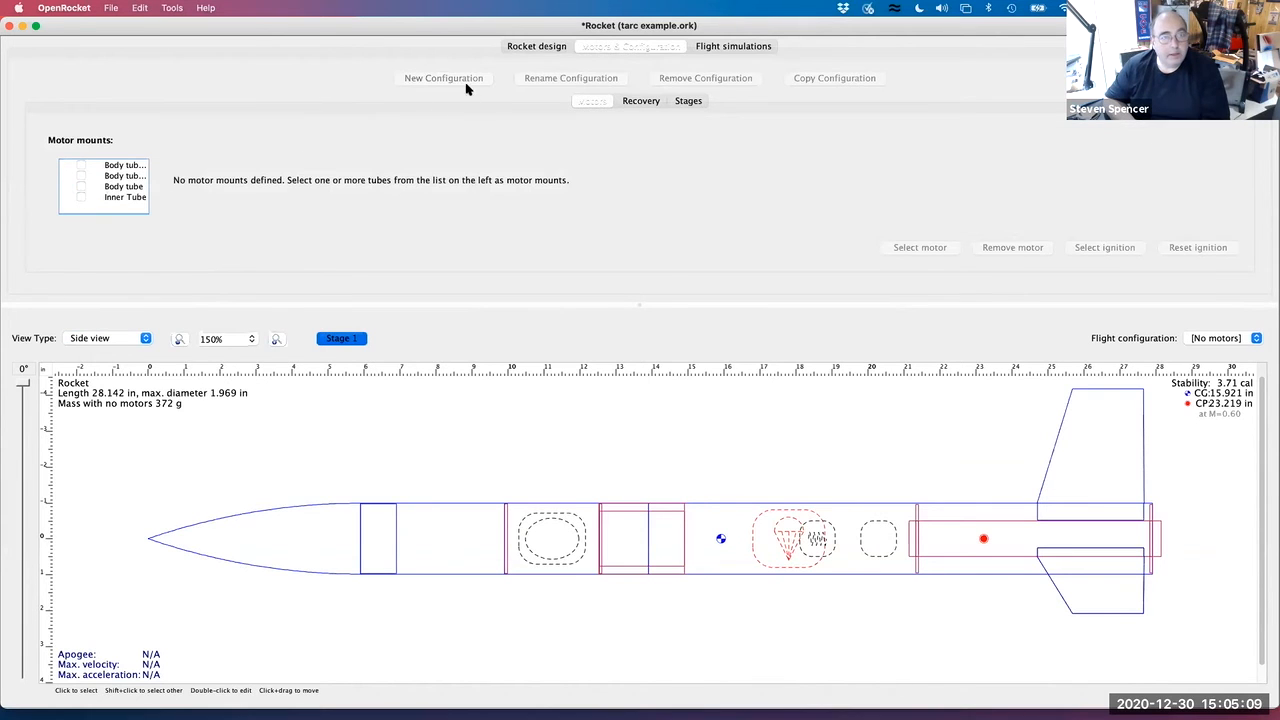
# Designate the lower body tube as a motor mount in its component configuration
pyautogui.click(537, 46)
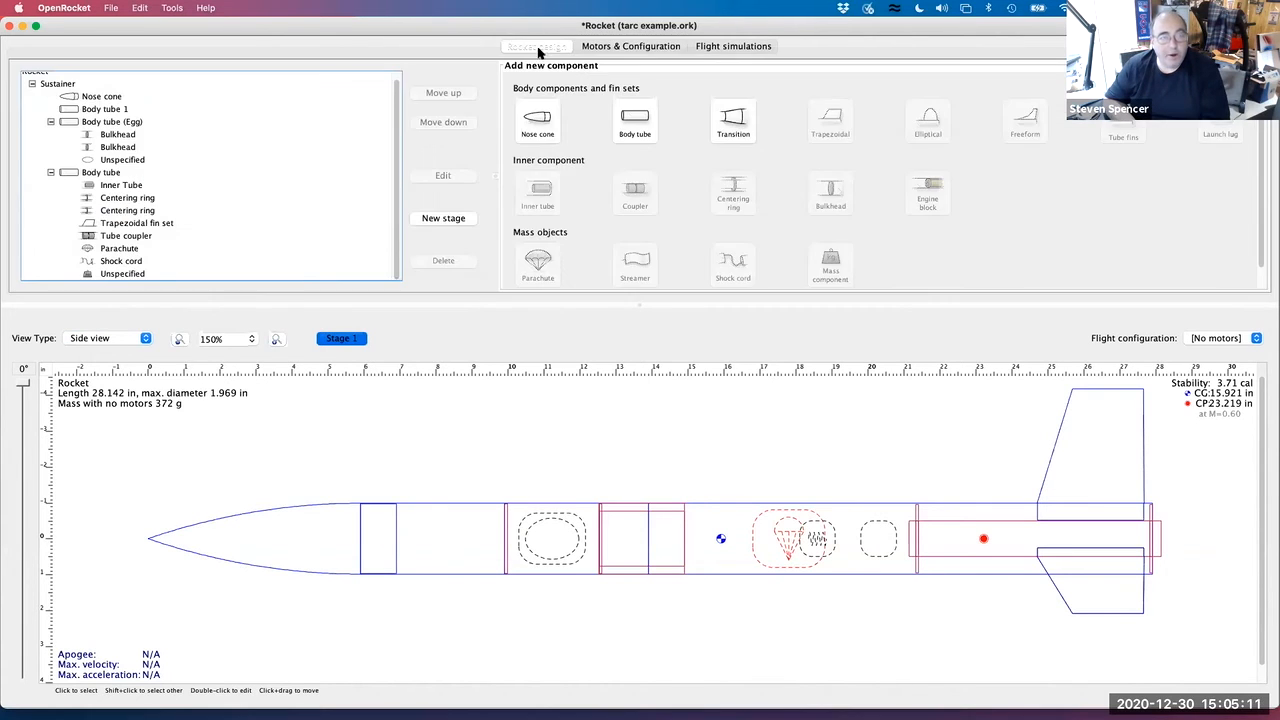
pyautogui.click(101, 173)
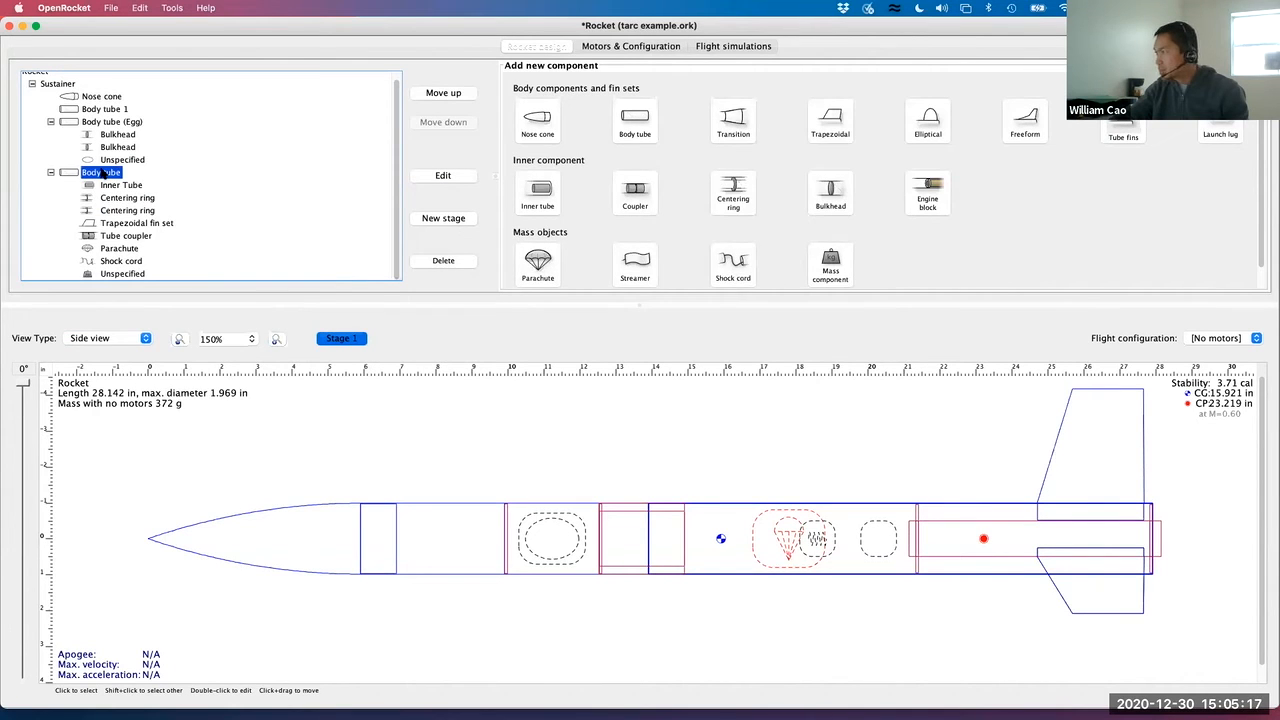
pyautogui.doubleClick(101, 173)
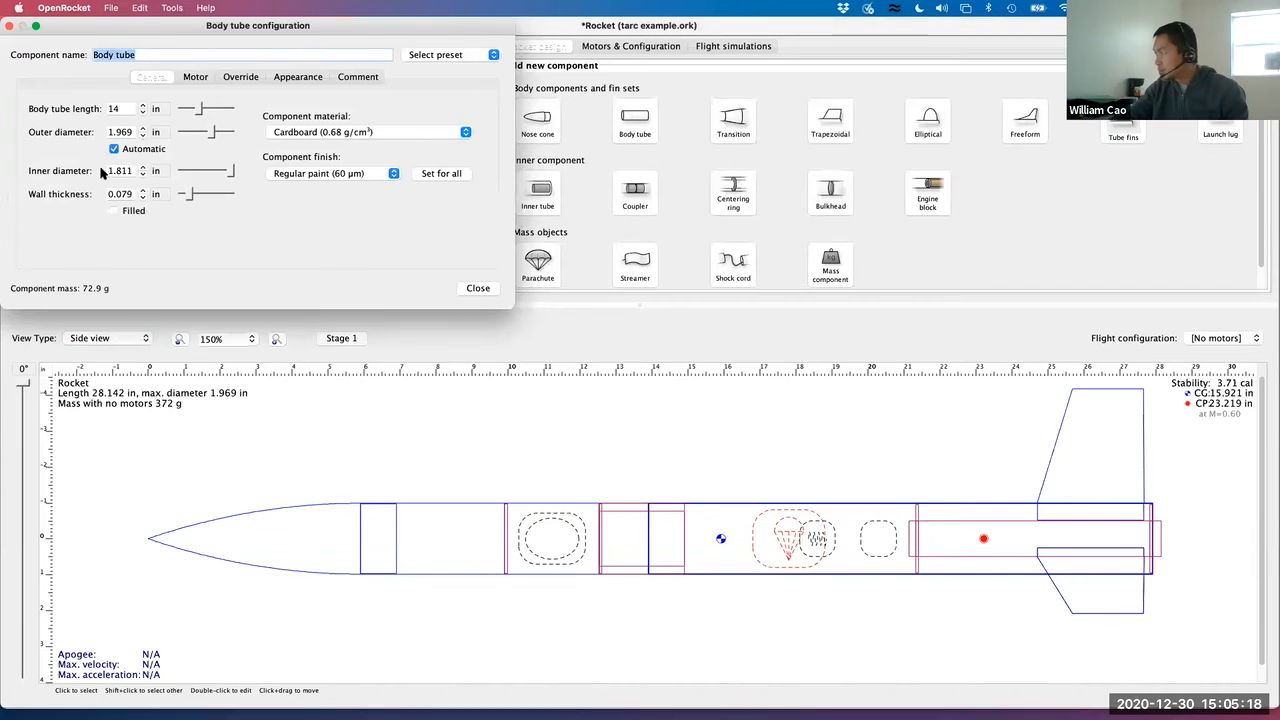
pyautogui.click(196, 78)
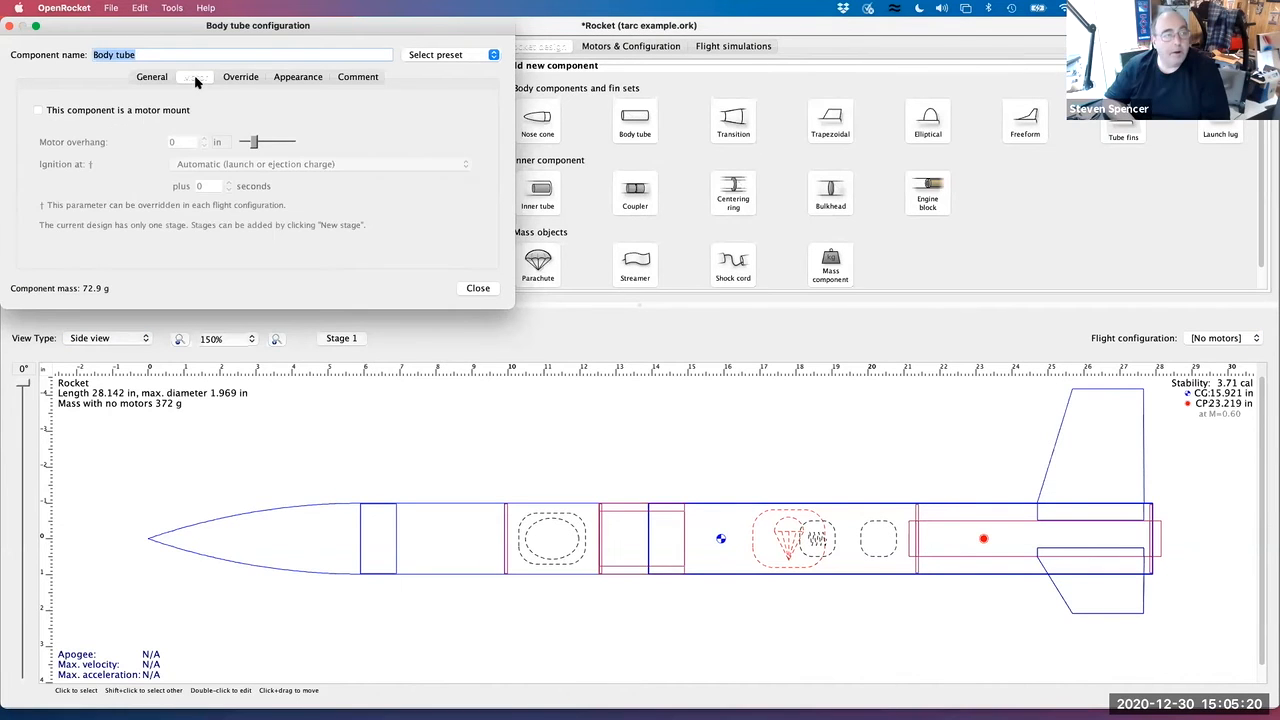
pyautogui.click(38, 110)
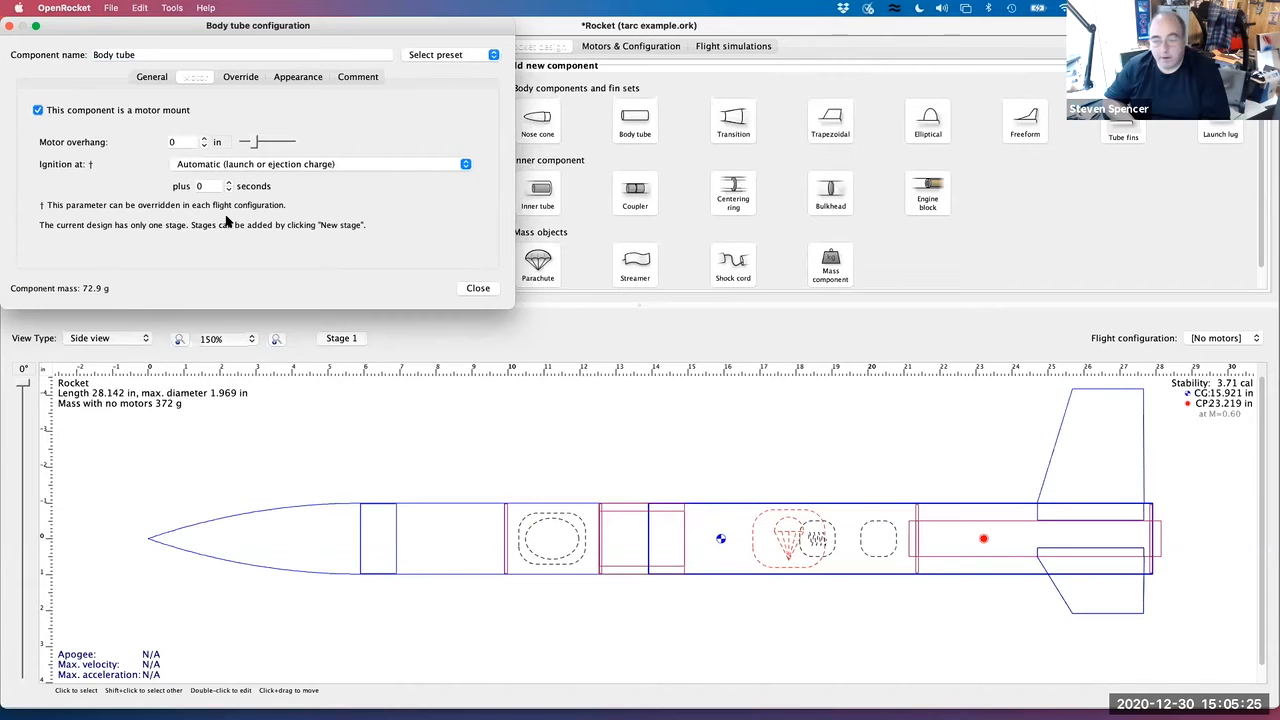
pyautogui.click(477, 289)
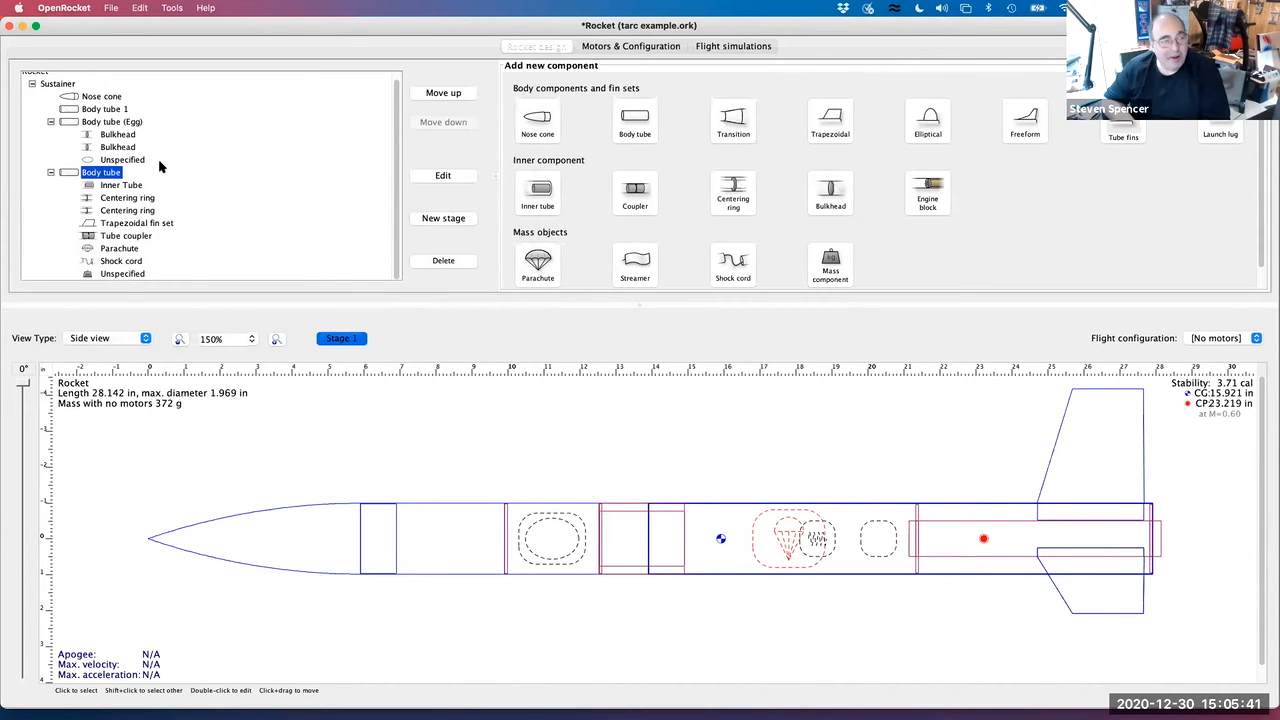
# Designate the inner tube inside the lower body tube as a motor mount
pyautogui.click(124, 185)
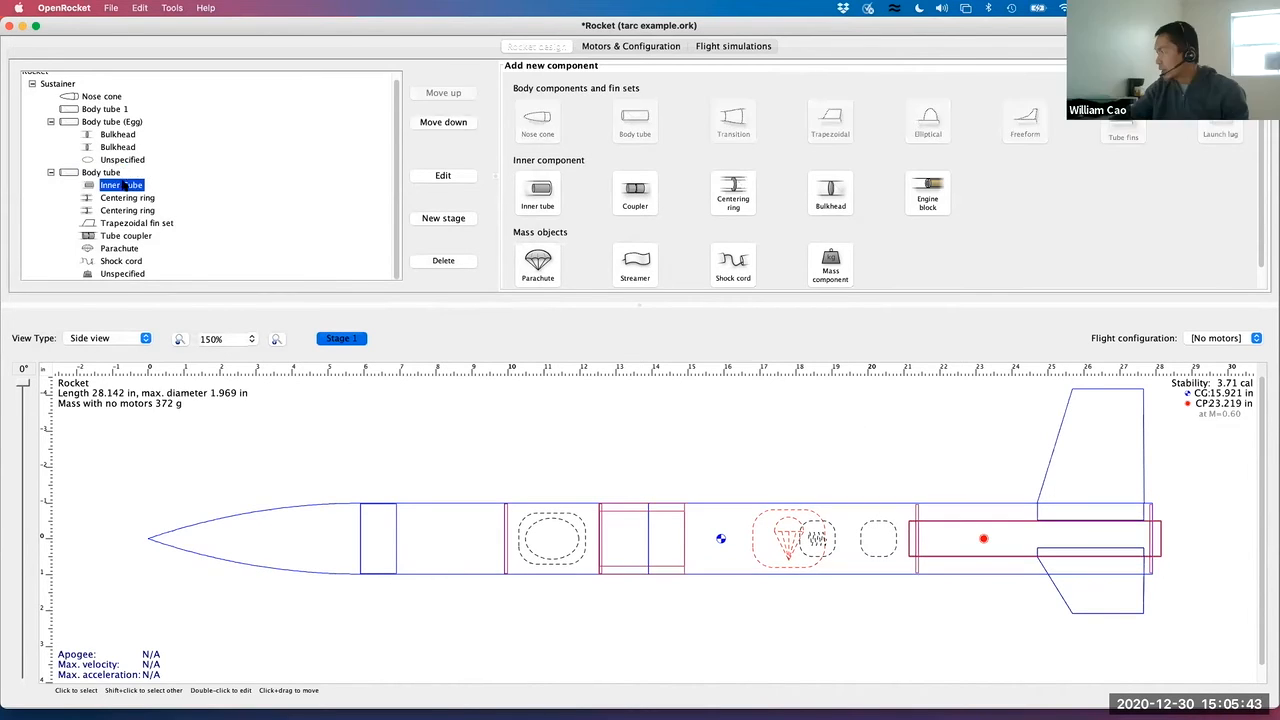
pyautogui.doubleClick(124, 185)
pyautogui.click(157, 77)
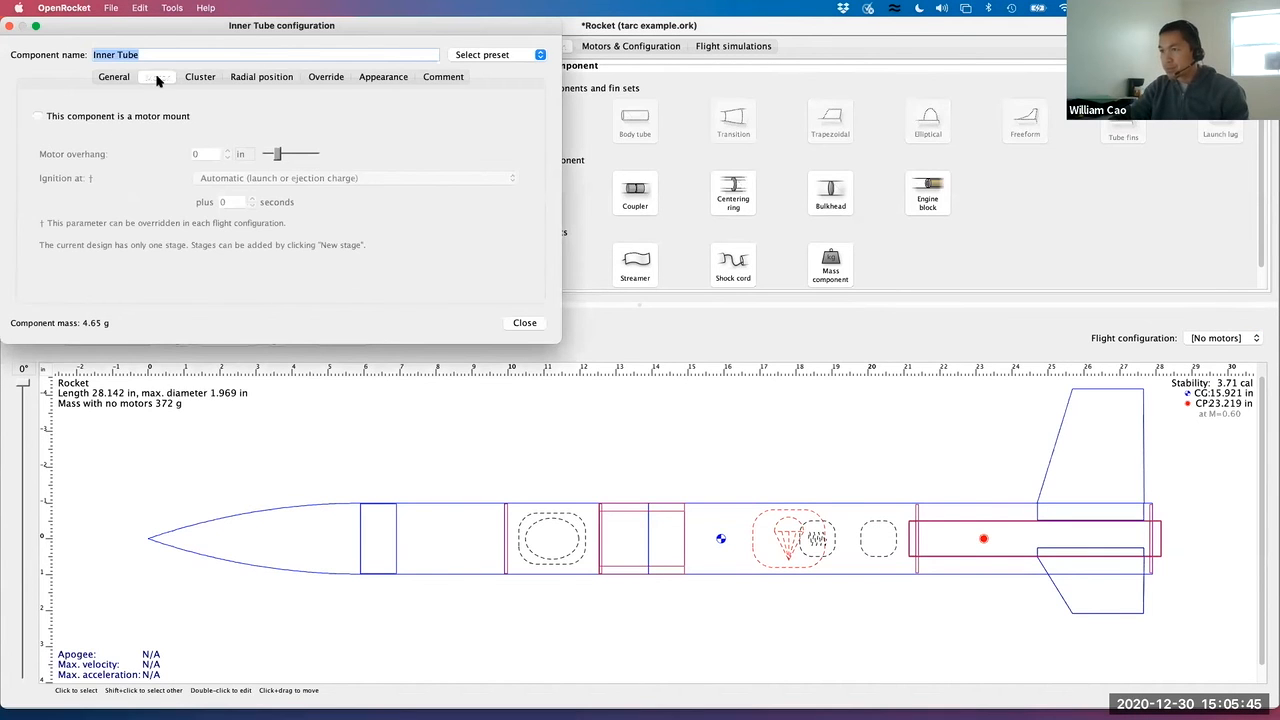
pyautogui.click(38, 116)
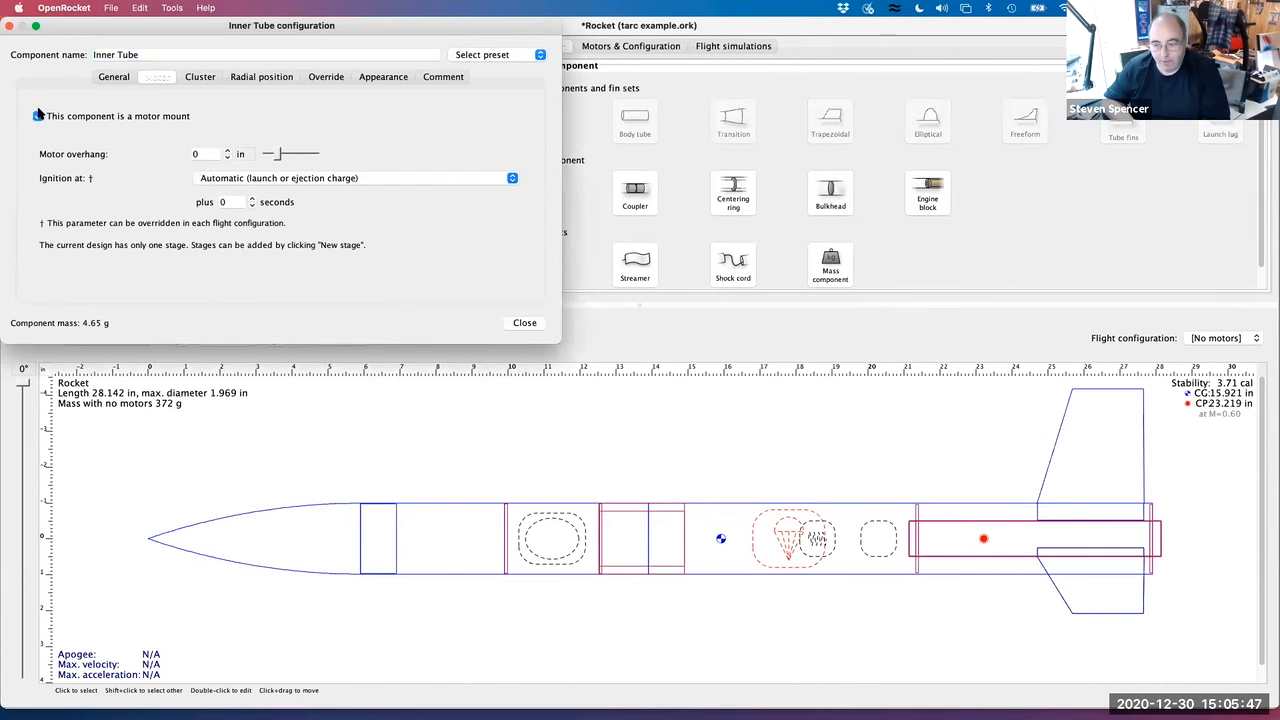
pyautogui.click(524, 323)
# Remove the motor mount designation from the lower body tube
pyautogui.click(108, 172)
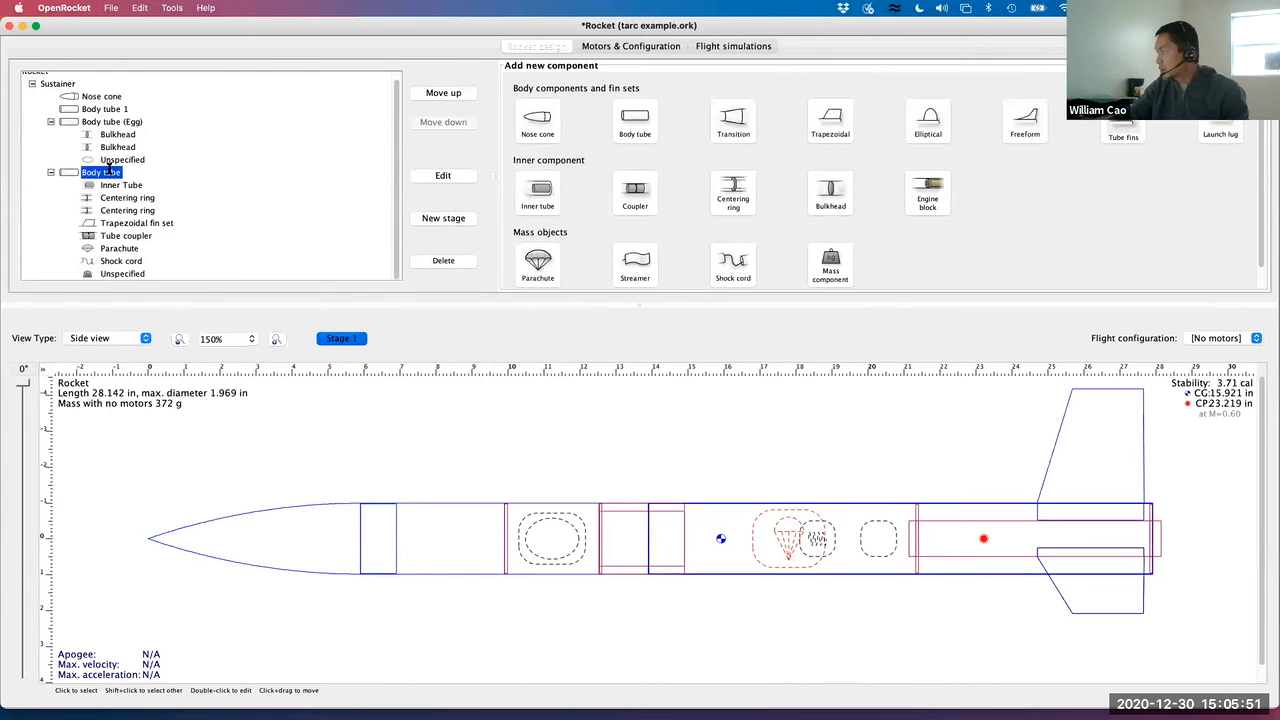
pyautogui.doubleClick(108, 172)
pyautogui.click(195, 77)
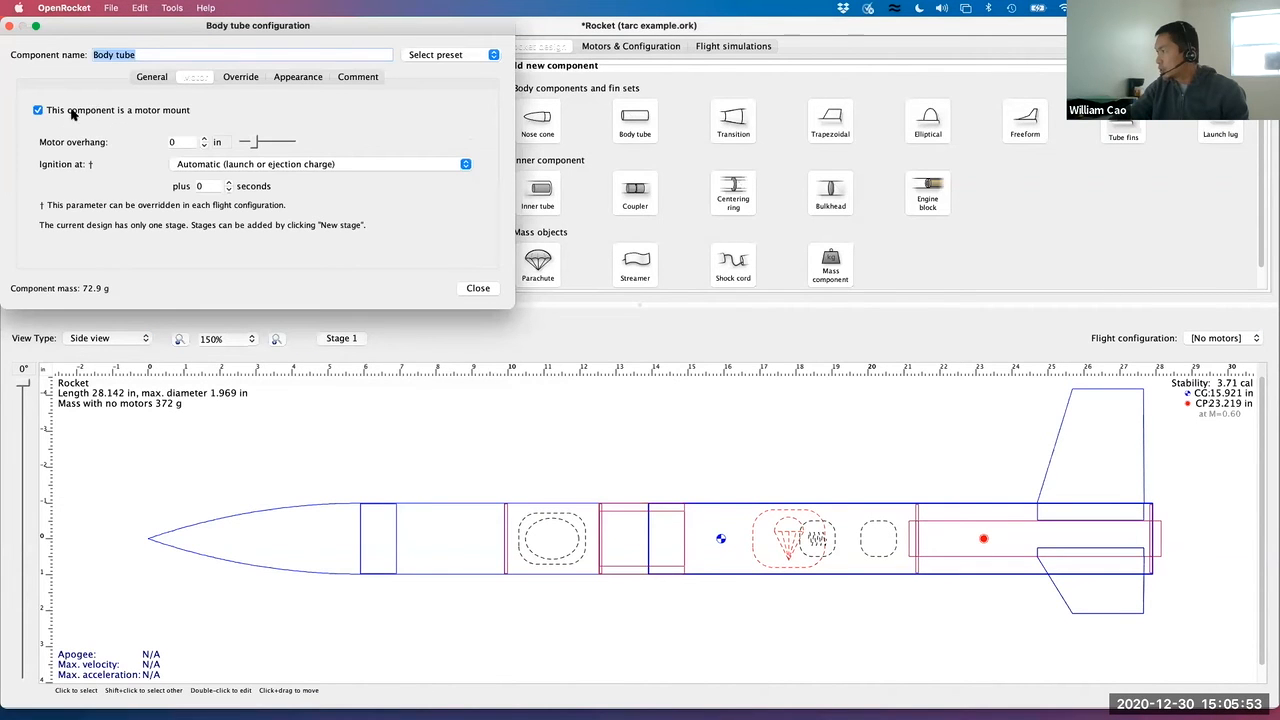
pyautogui.click(38, 111)
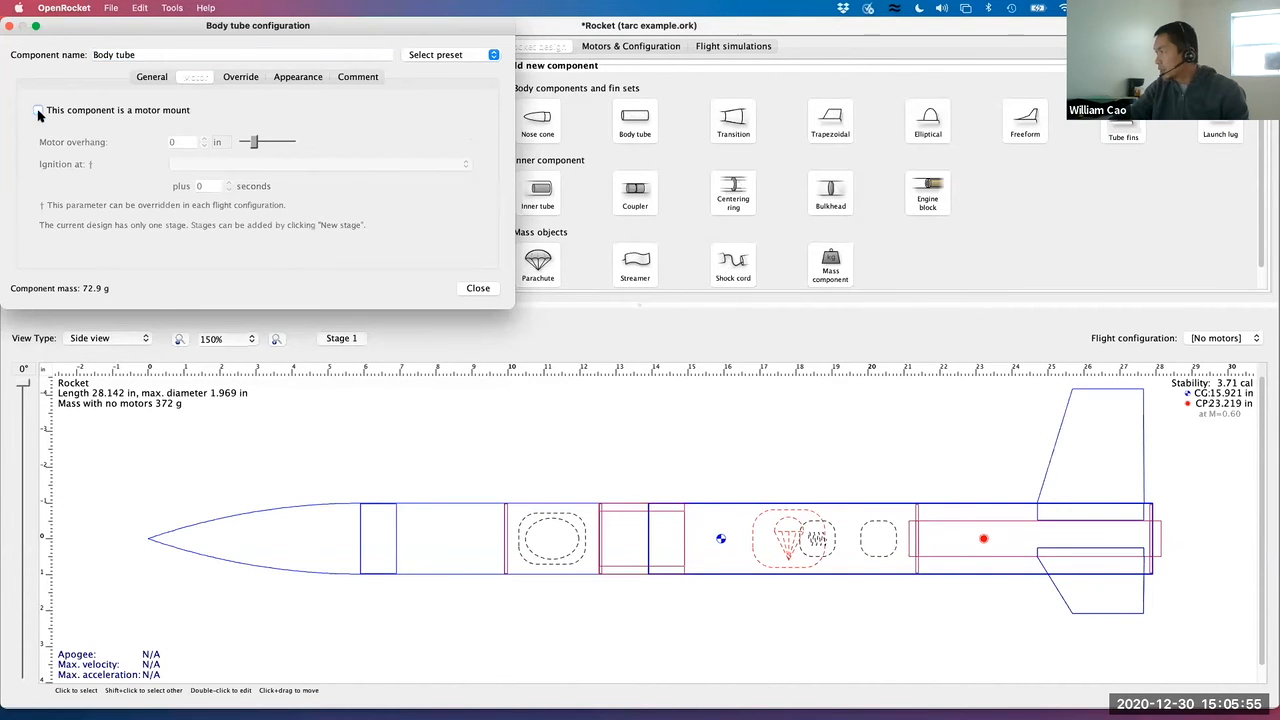
pyautogui.click(479, 289)
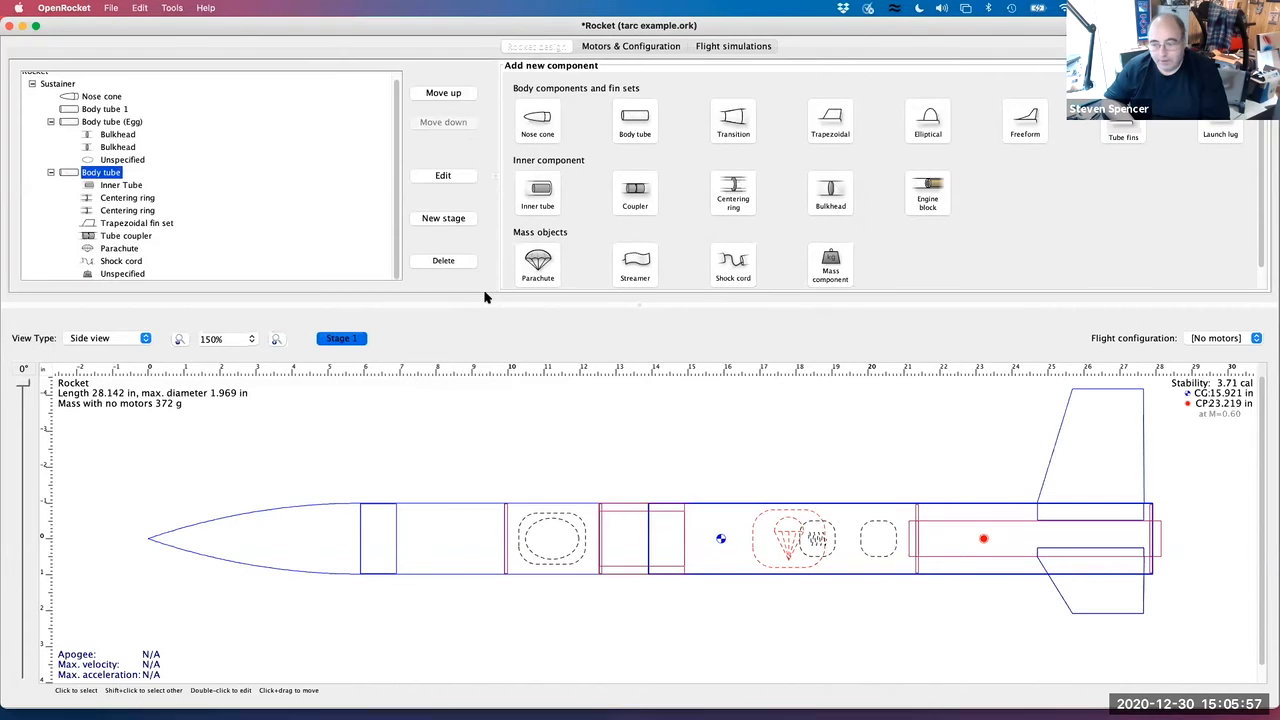
# Check the motor mount setting in the inner tube's configuration
pyautogui.click(128, 187)
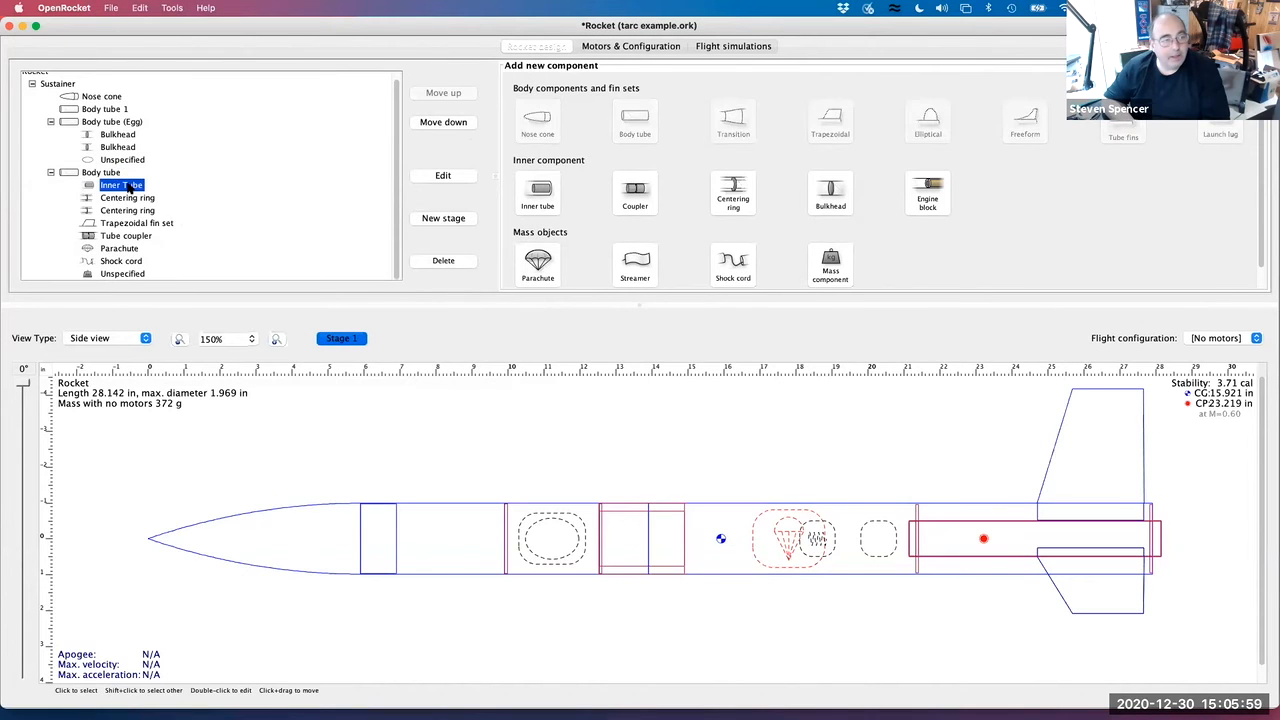
pyautogui.doubleClick(128, 187)
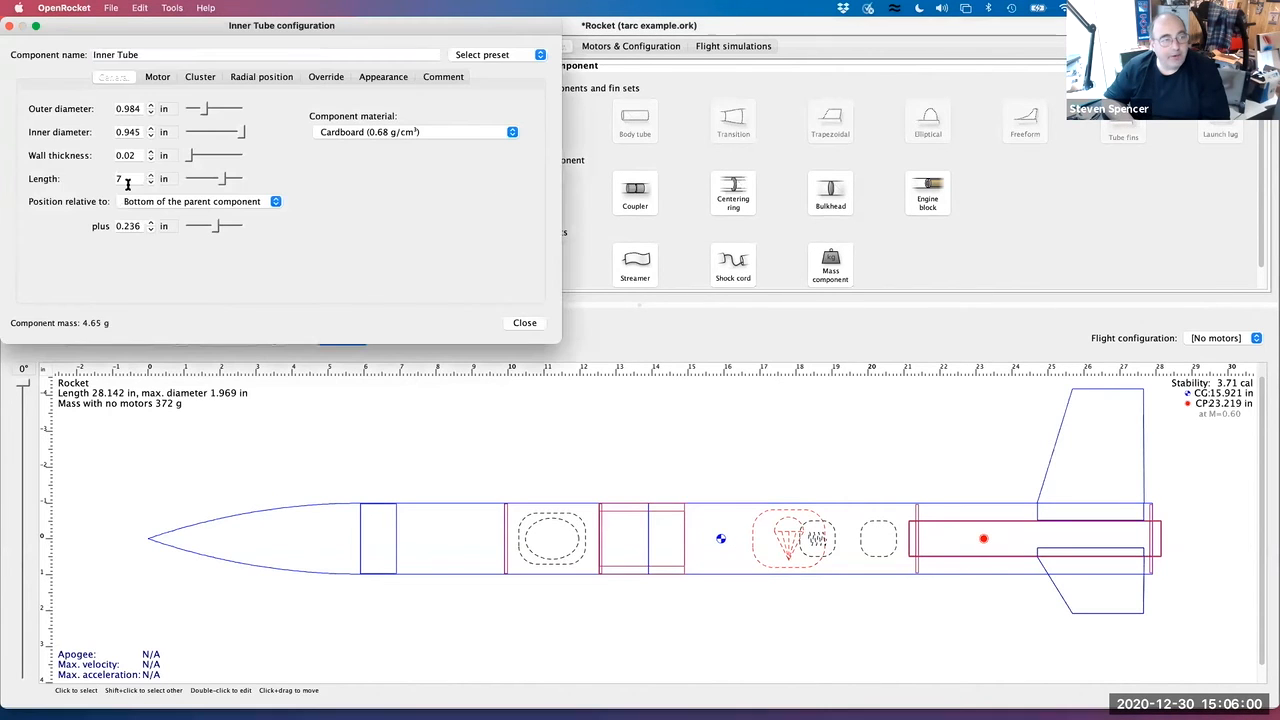
pyautogui.click(157, 77)
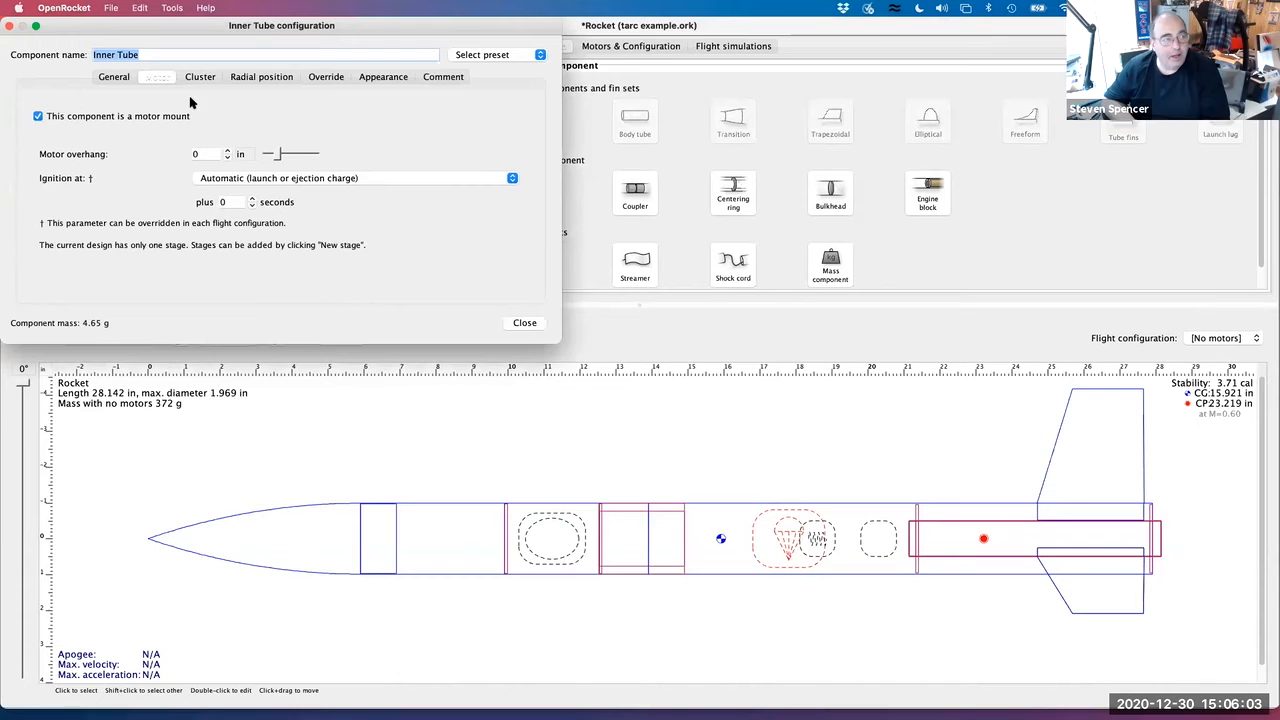
pyautogui.click(524, 322)
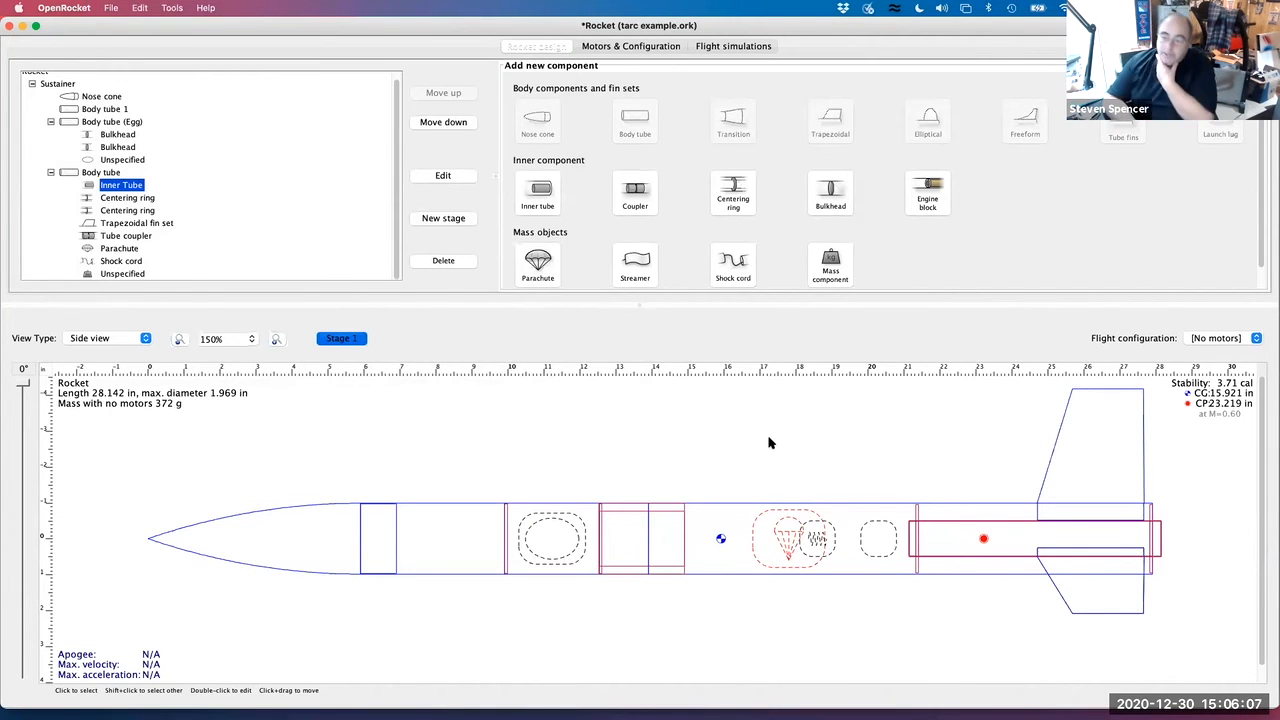
# Create a new flight configuration for the inner tube motor mount and open its motor selection
pyautogui.click(606, 48)
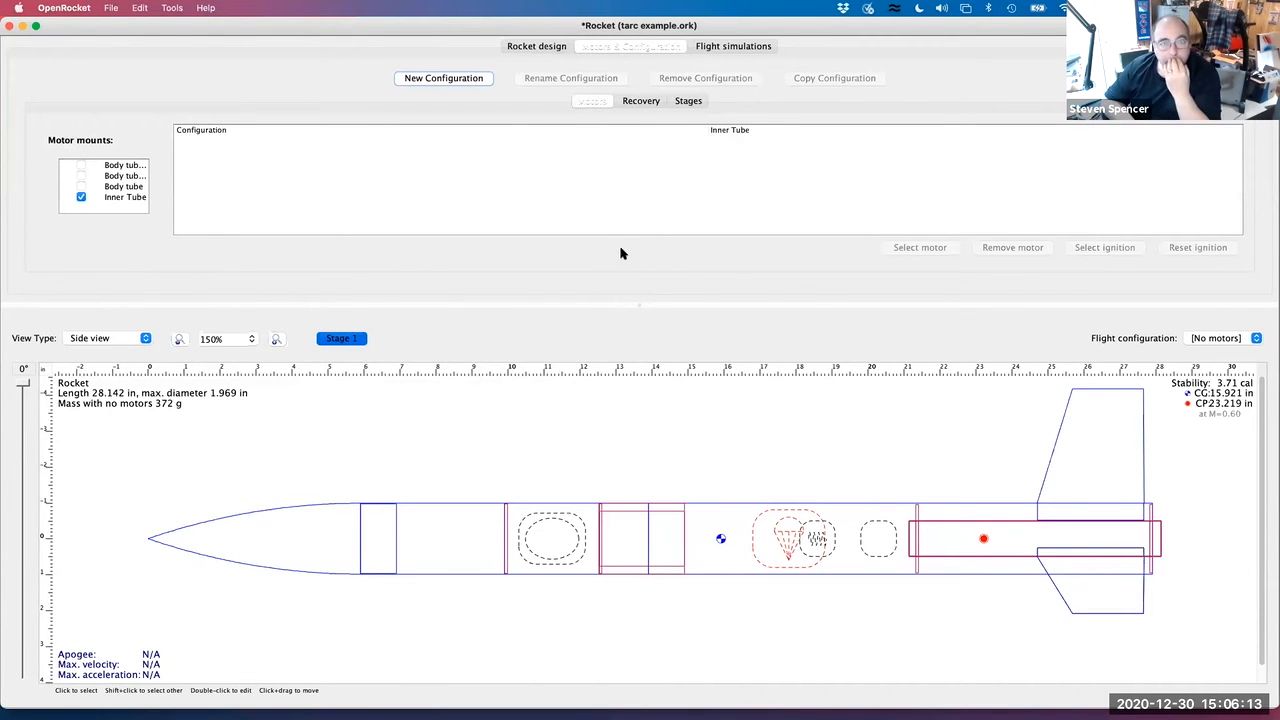
pyautogui.click(456, 81)
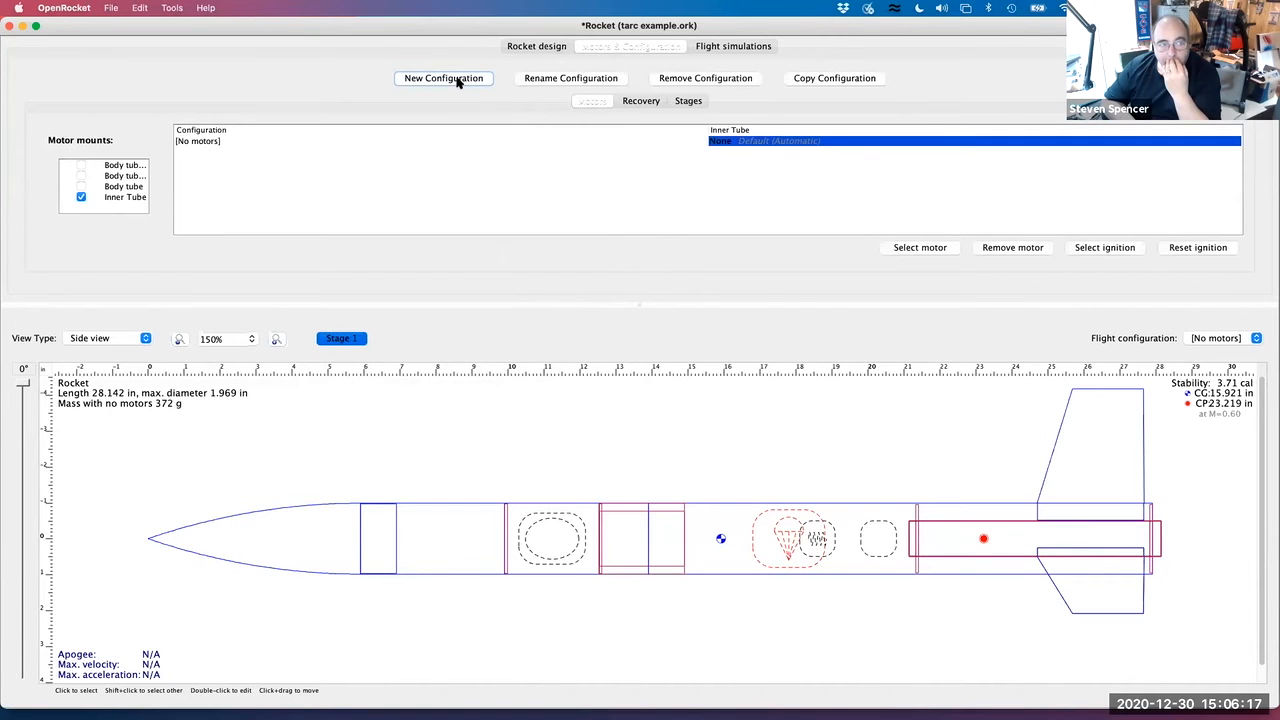
pyautogui.click(919, 254)
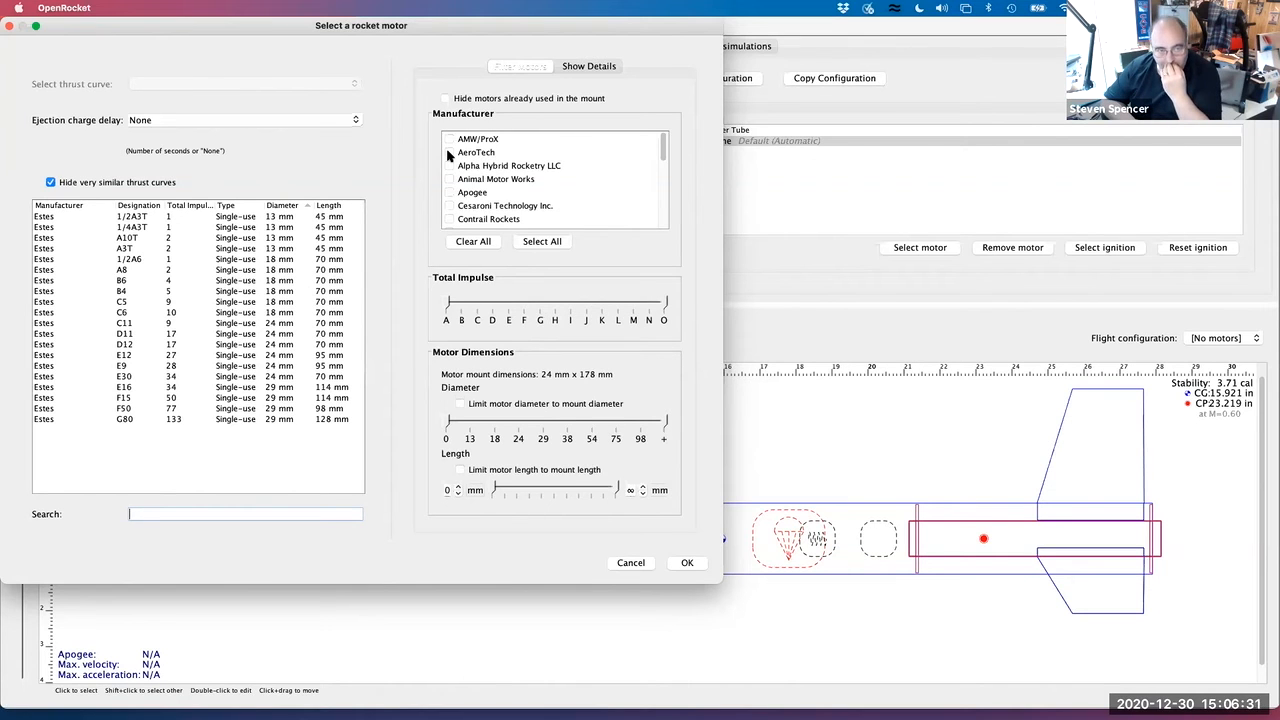
# Filter the motor list to include AeroTech motors, limited to total impulse class F and a 24 mm diameter
pyautogui.click(449, 153)
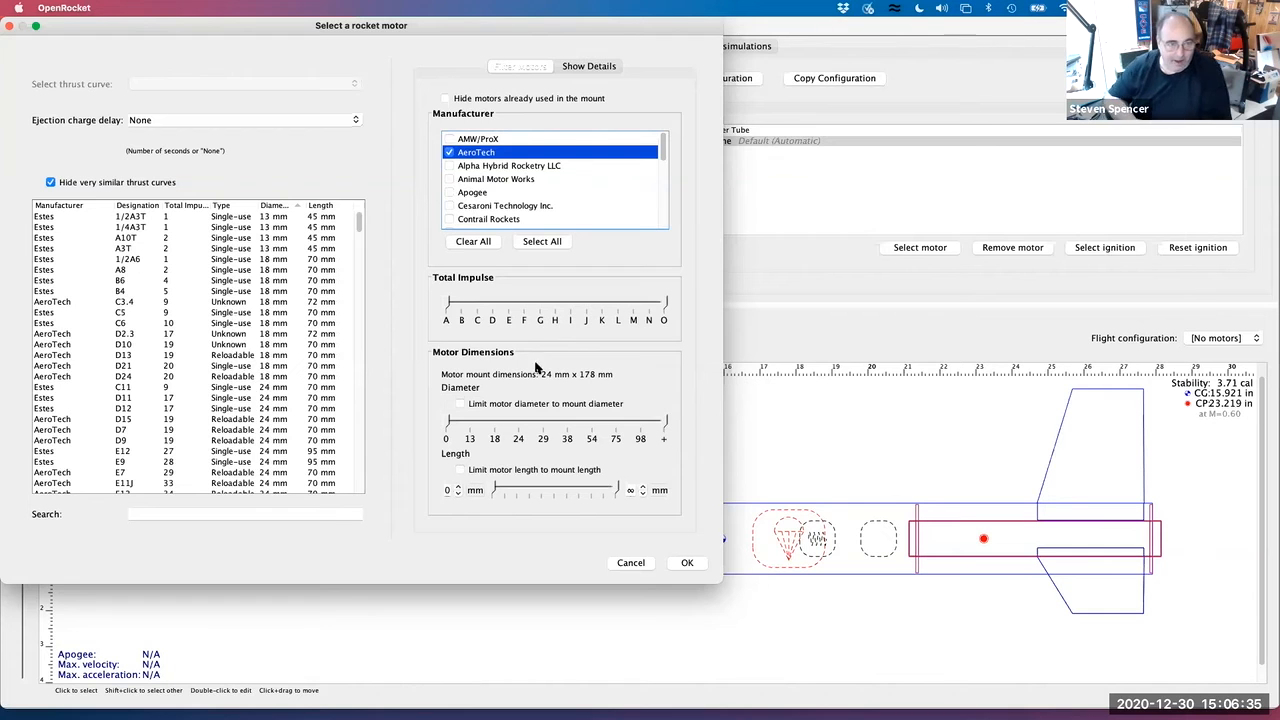
pyautogui.moveTo(448, 302); pyautogui.dragTo(520, 316)
pyautogui.moveTo(667, 304); pyautogui.dragTo(524, 307)
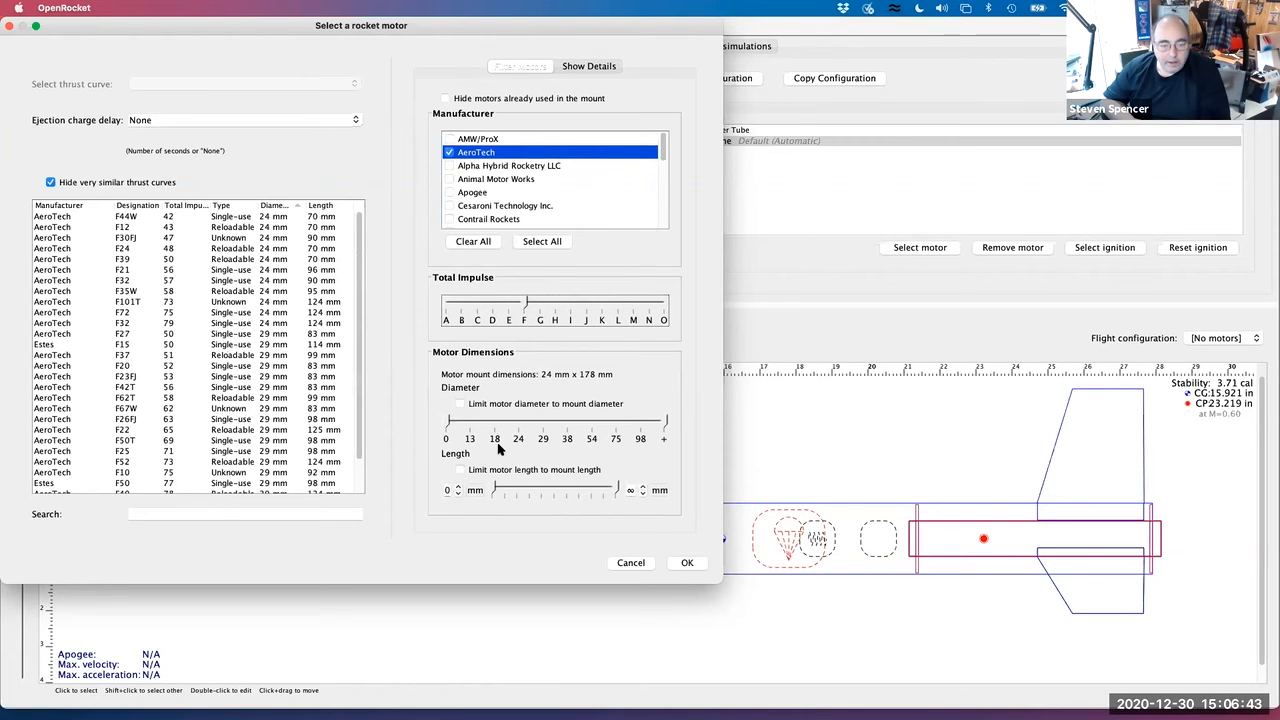
pyautogui.moveTo(447, 423); pyautogui.dragTo(521, 438)
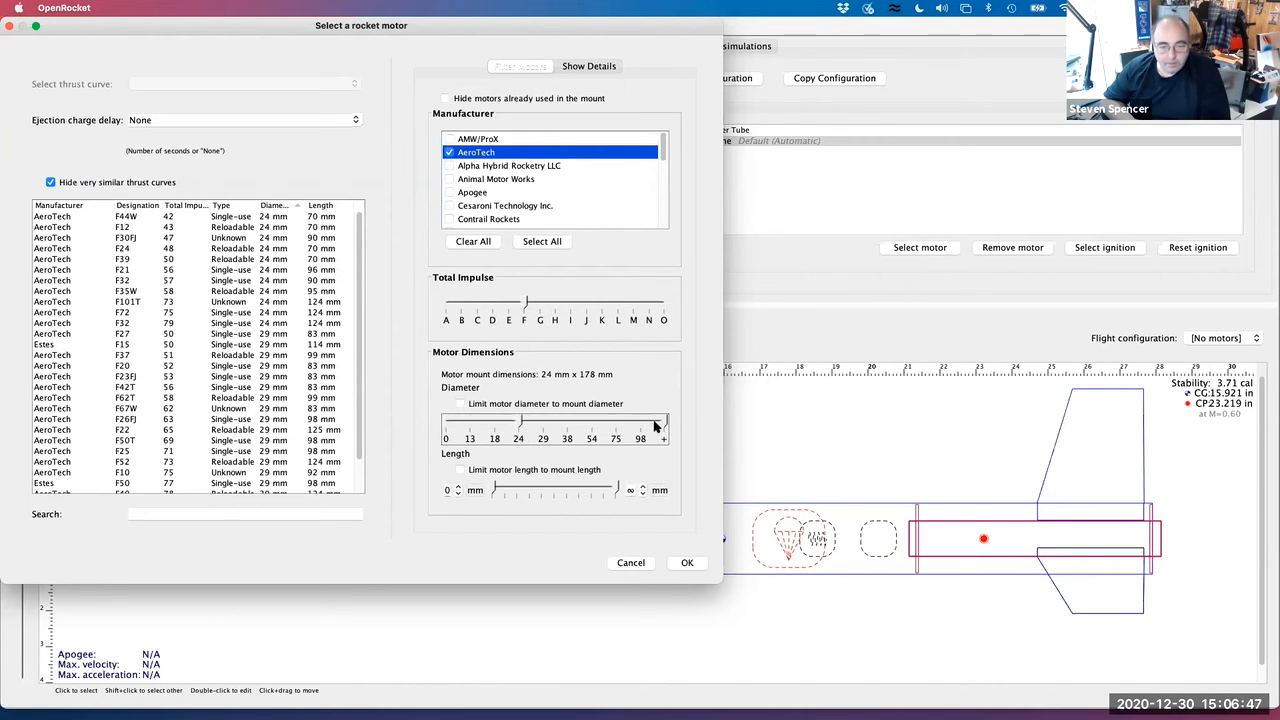
pyautogui.moveTo(612, 418); pyautogui.dragTo(508, 428)
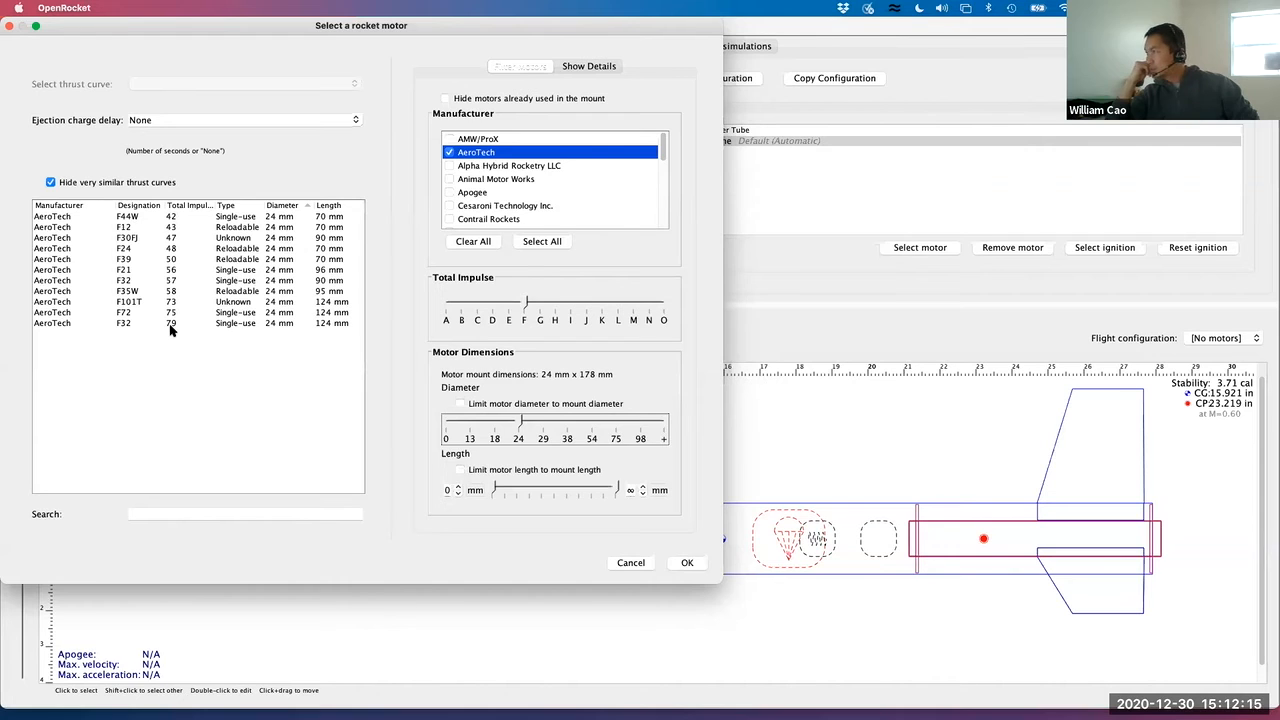
# Assign the AeroTech F21 motor with an ejection charge delay of 6 seconds to the inner tube
pyautogui.click(126, 270)
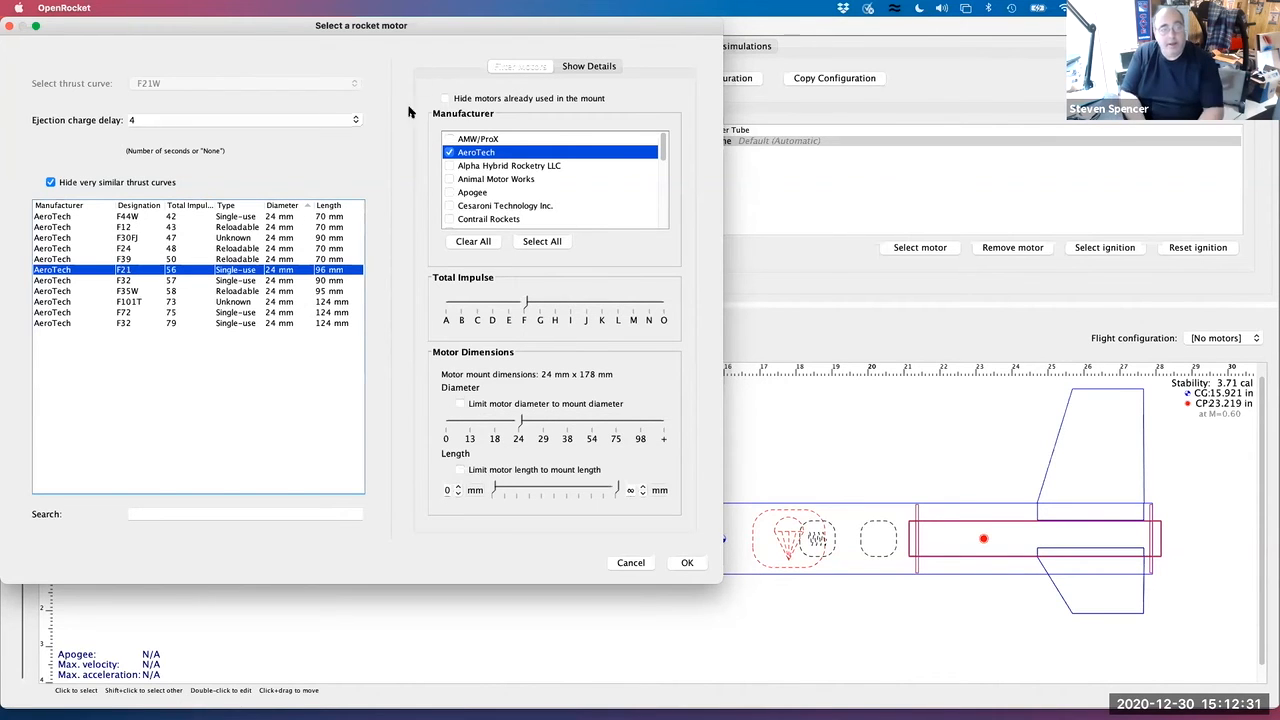
pyautogui.click(355, 121)
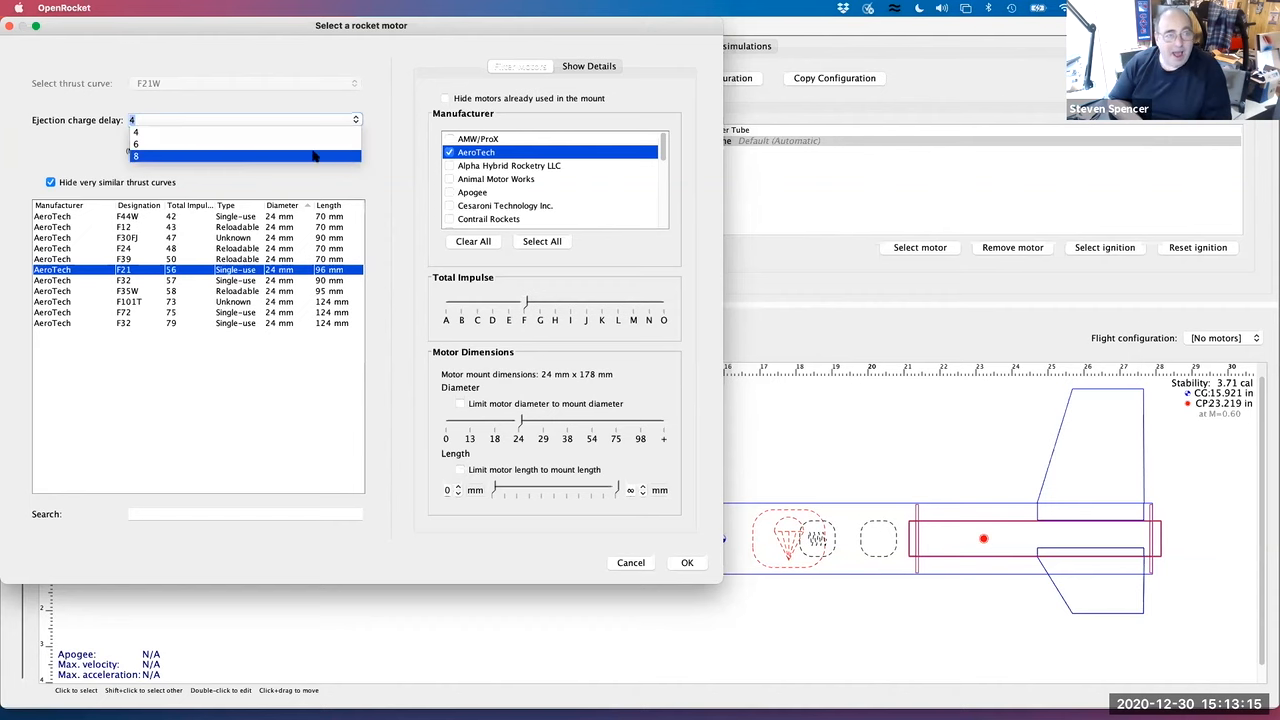
pyautogui.click(315, 143)
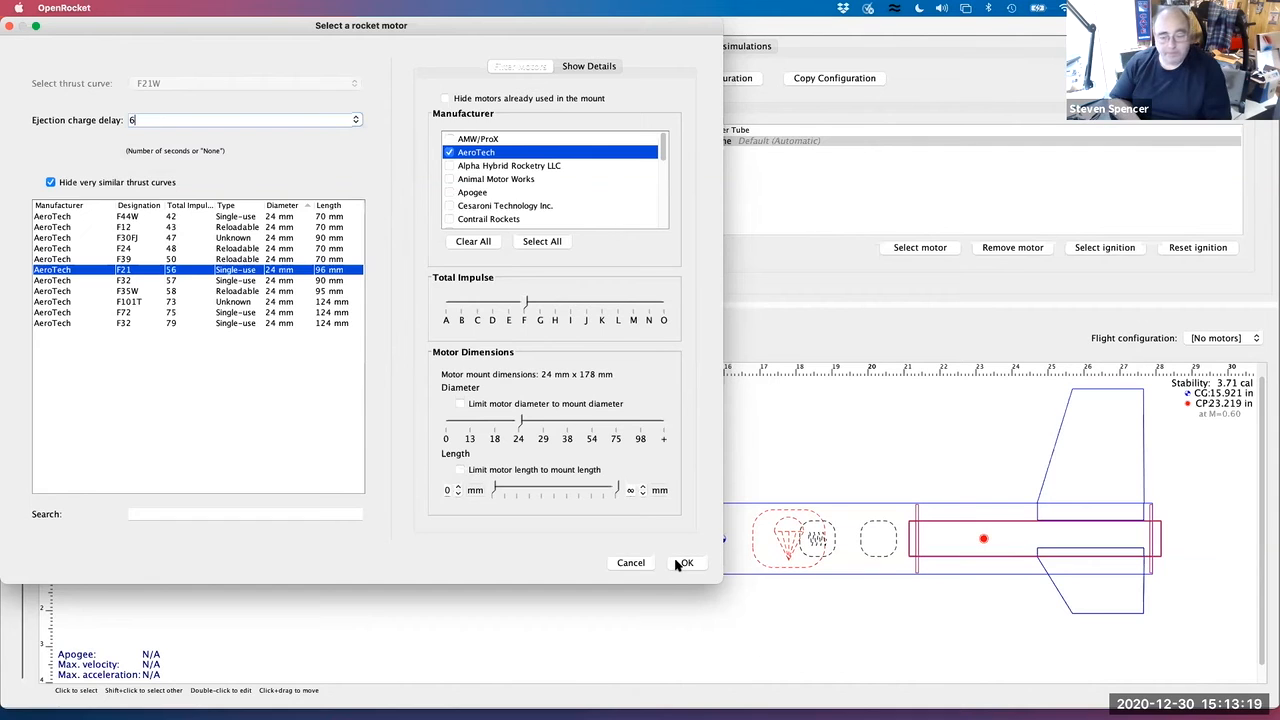
pyautogui.click(687, 563)
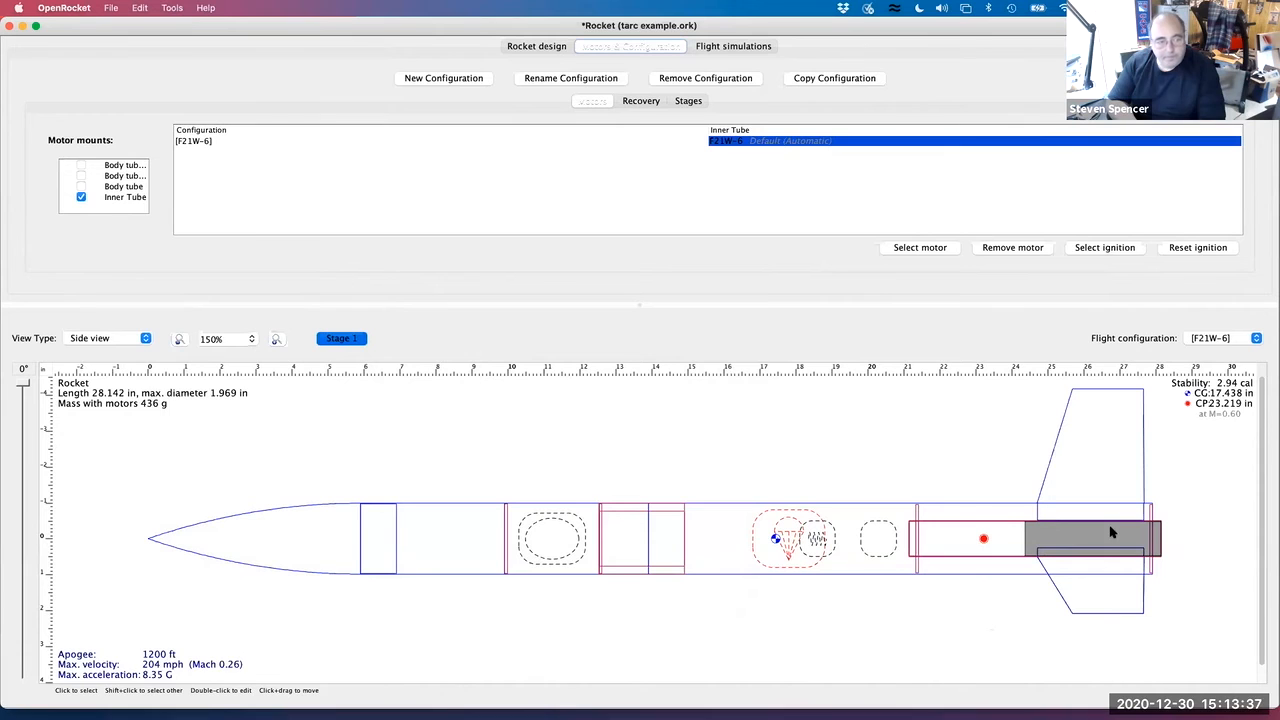
# Review the flight simulation results of Simulation 1 and its motor configuration
pyautogui.click(709, 47)
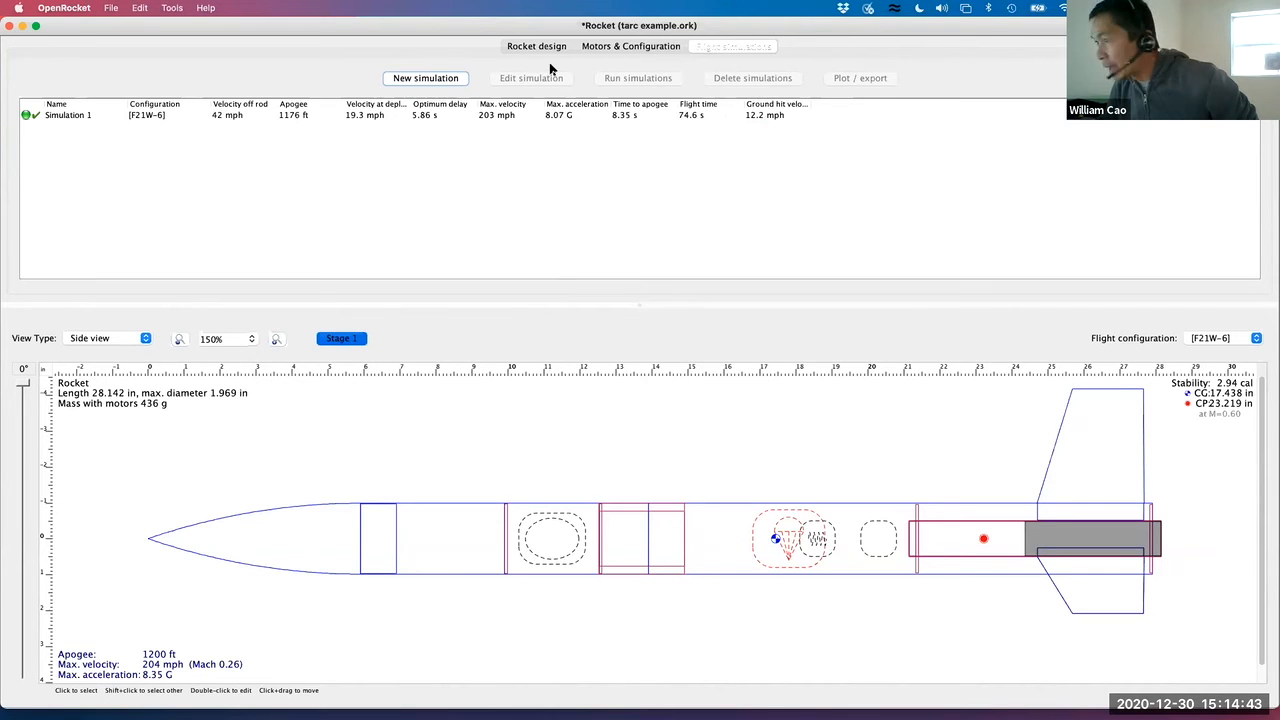
pyautogui.click(610, 47)
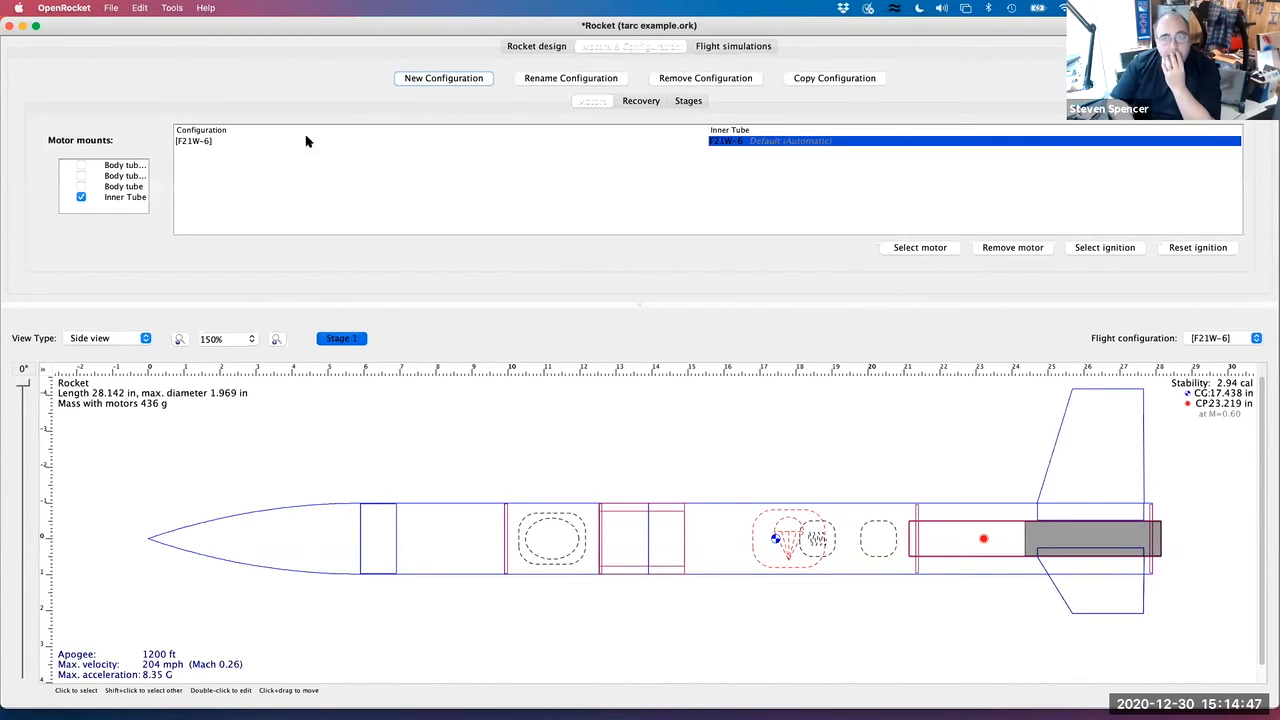
pyautogui.click(757, 48)
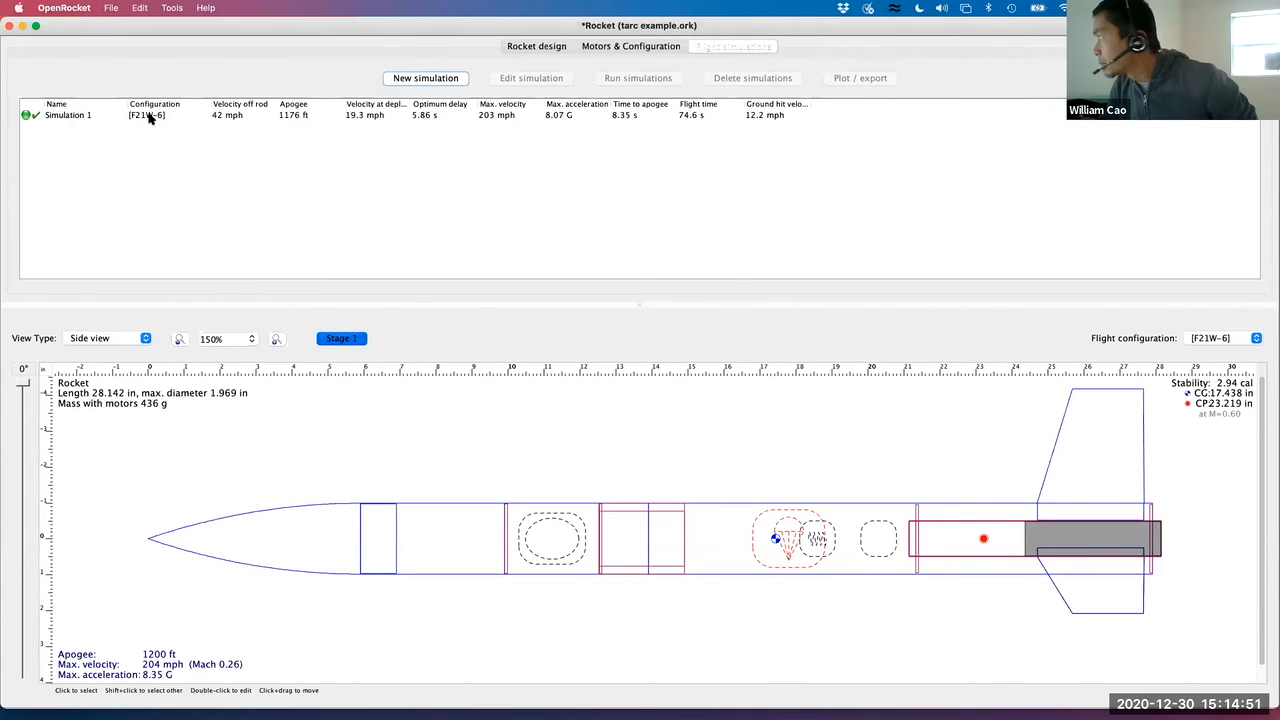
pyautogui.click(148, 117)
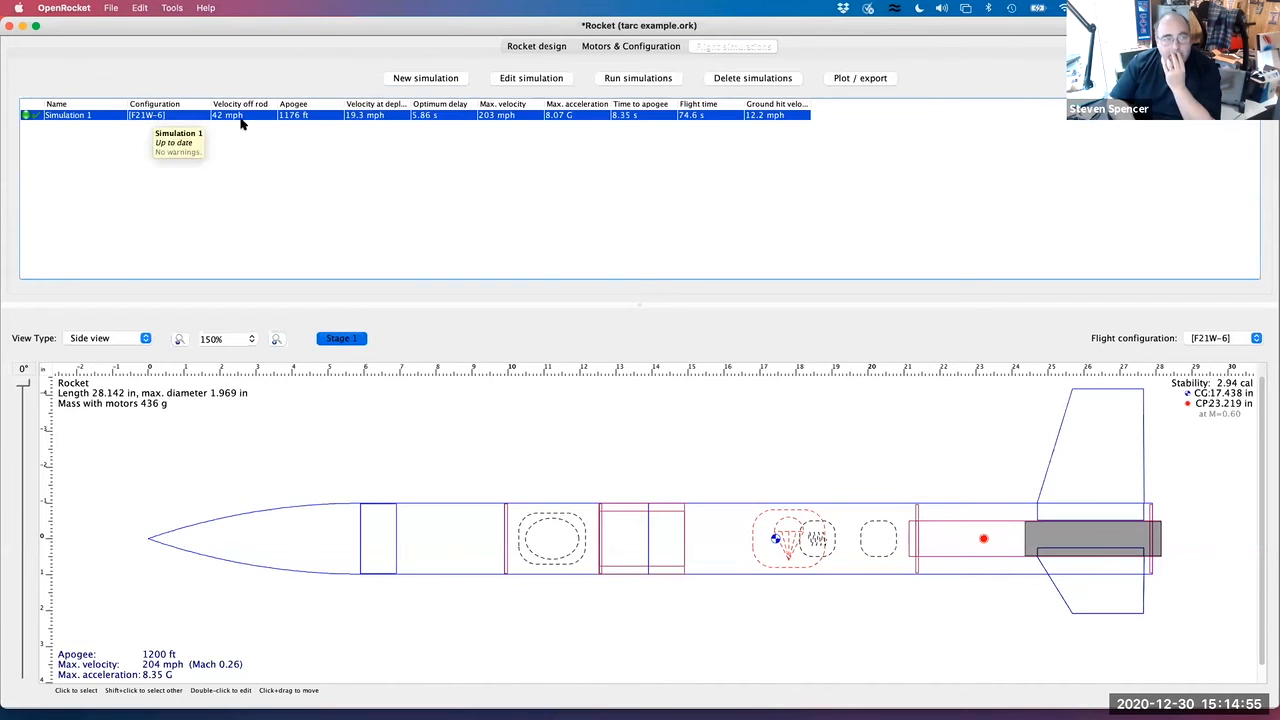
# Rerun Simulation 1 and examine its vertical motion vs. time plot with the flight events marked
pyautogui.click(630, 79)
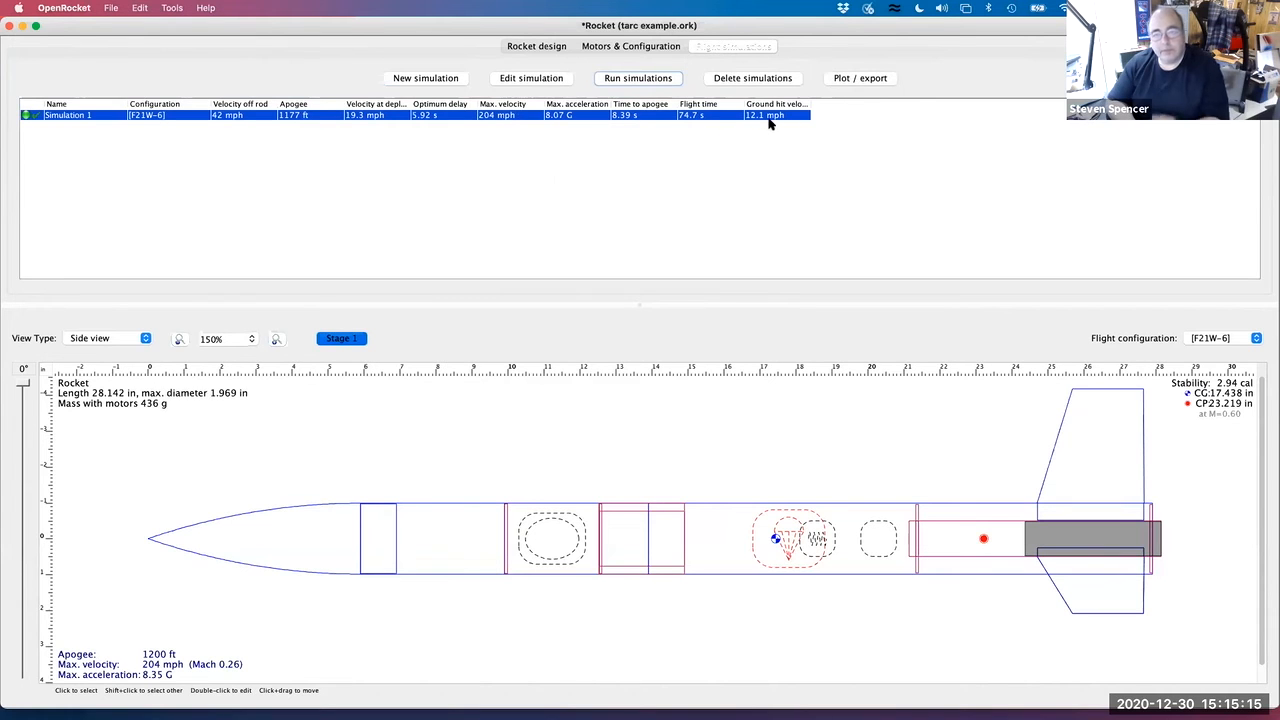
pyautogui.moveTo(771, 117)
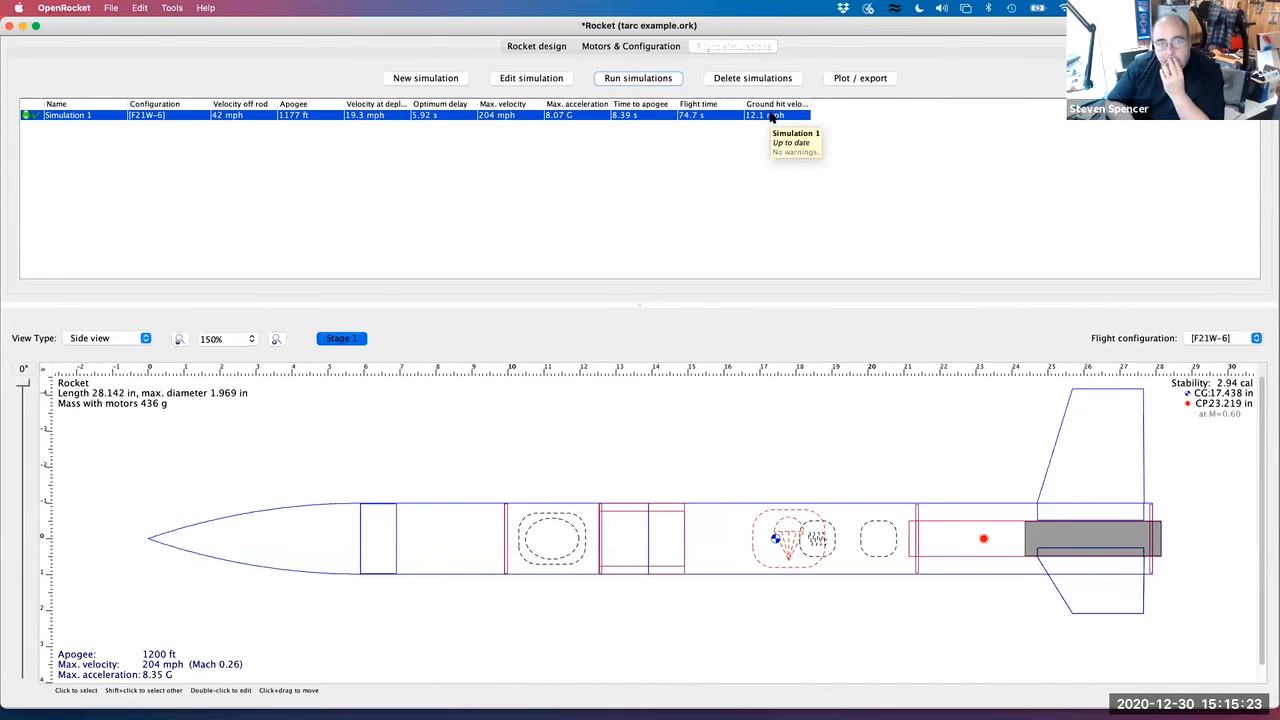
pyautogui.click(846, 82)
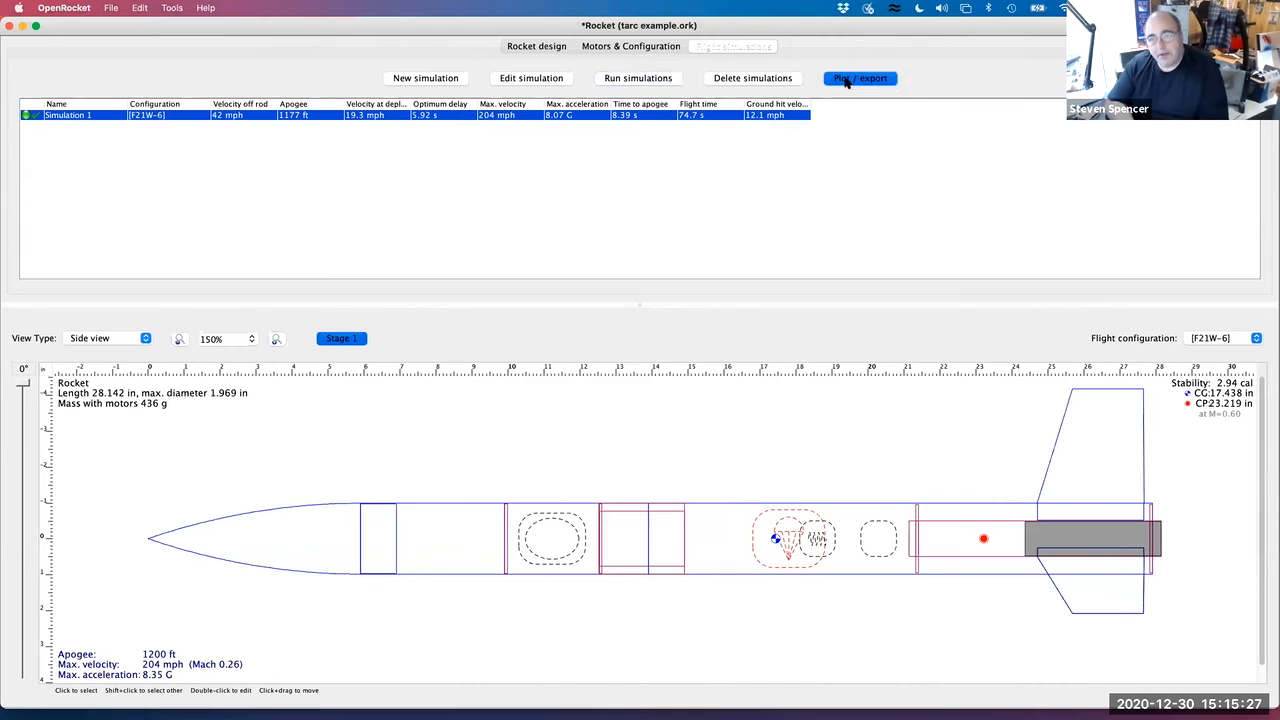
pyautogui.click(889, 551)
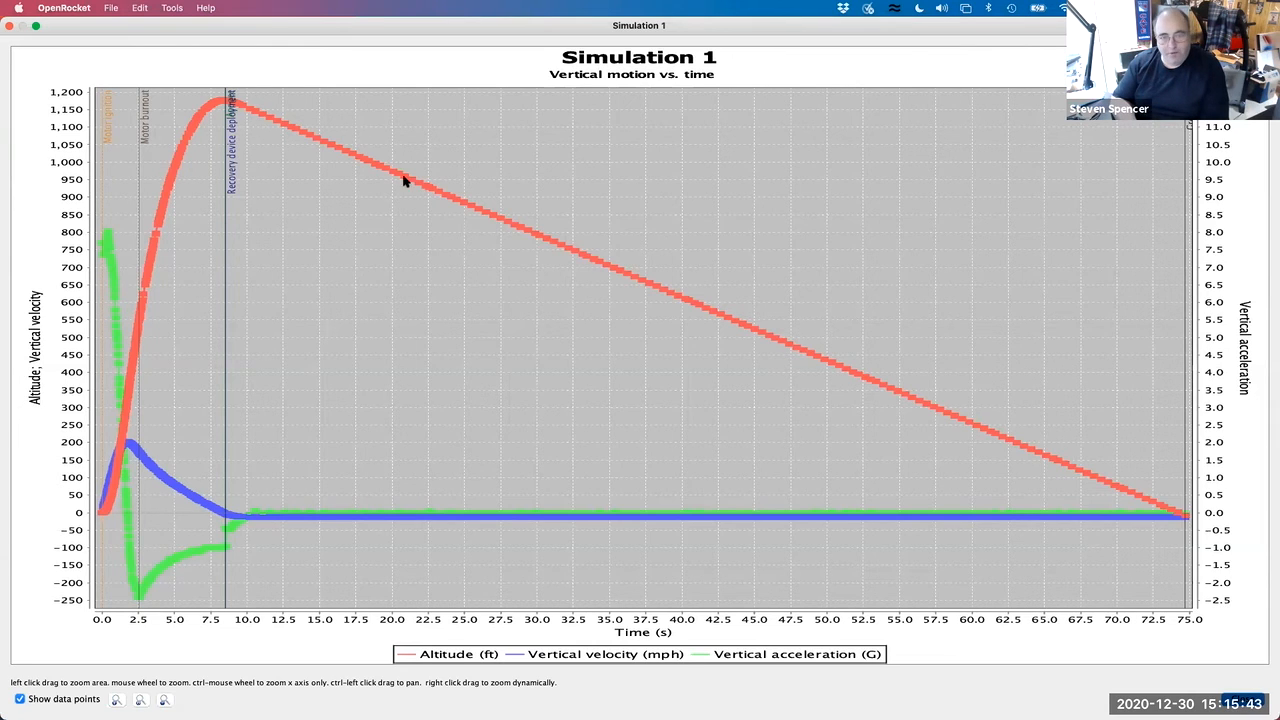
pyautogui.click(10, 30)
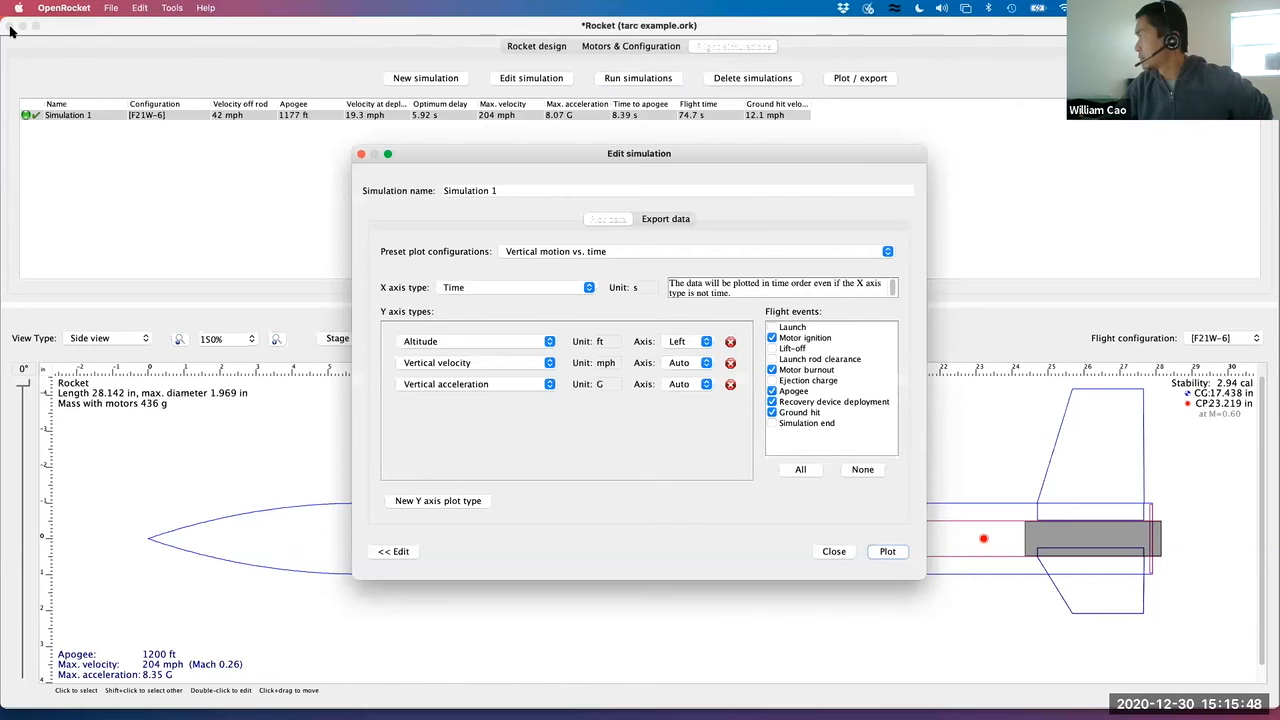
pyautogui.click(361, 155)
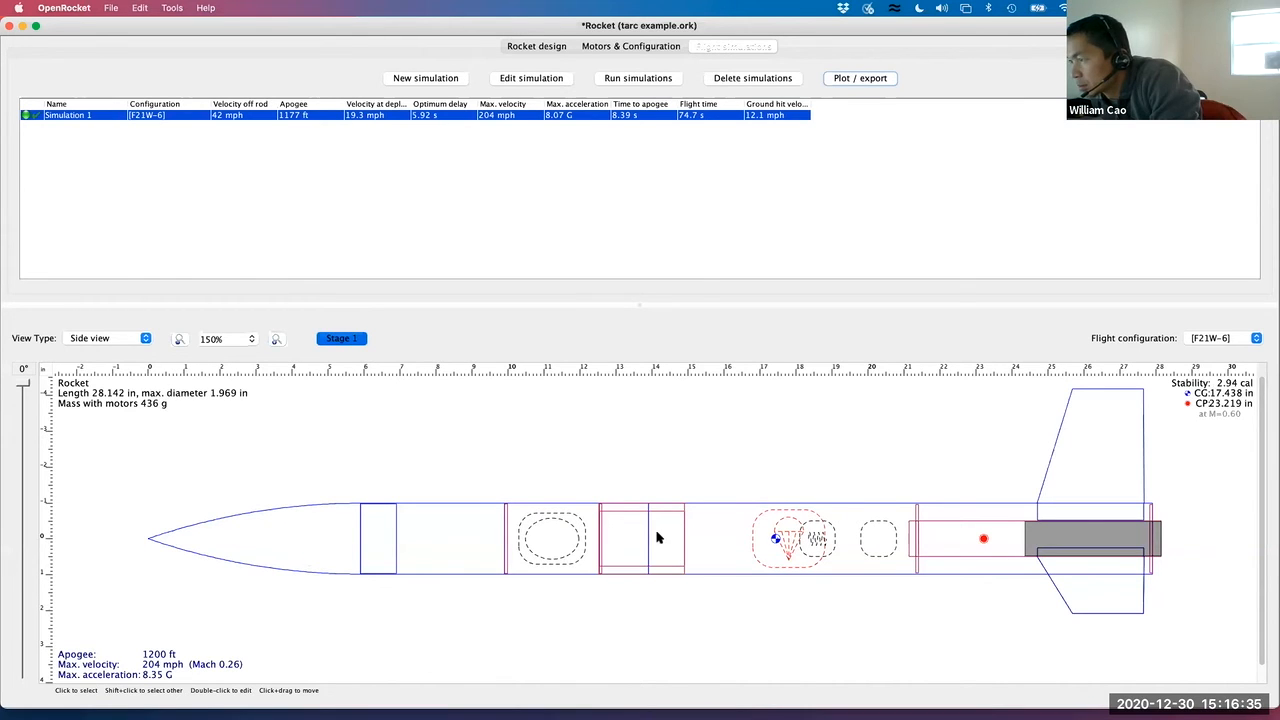
# Replace the inner tube's F21 motor with the AeroTech F44W at an 8-second ejection charge delay
pyautogui.click(586, 50)
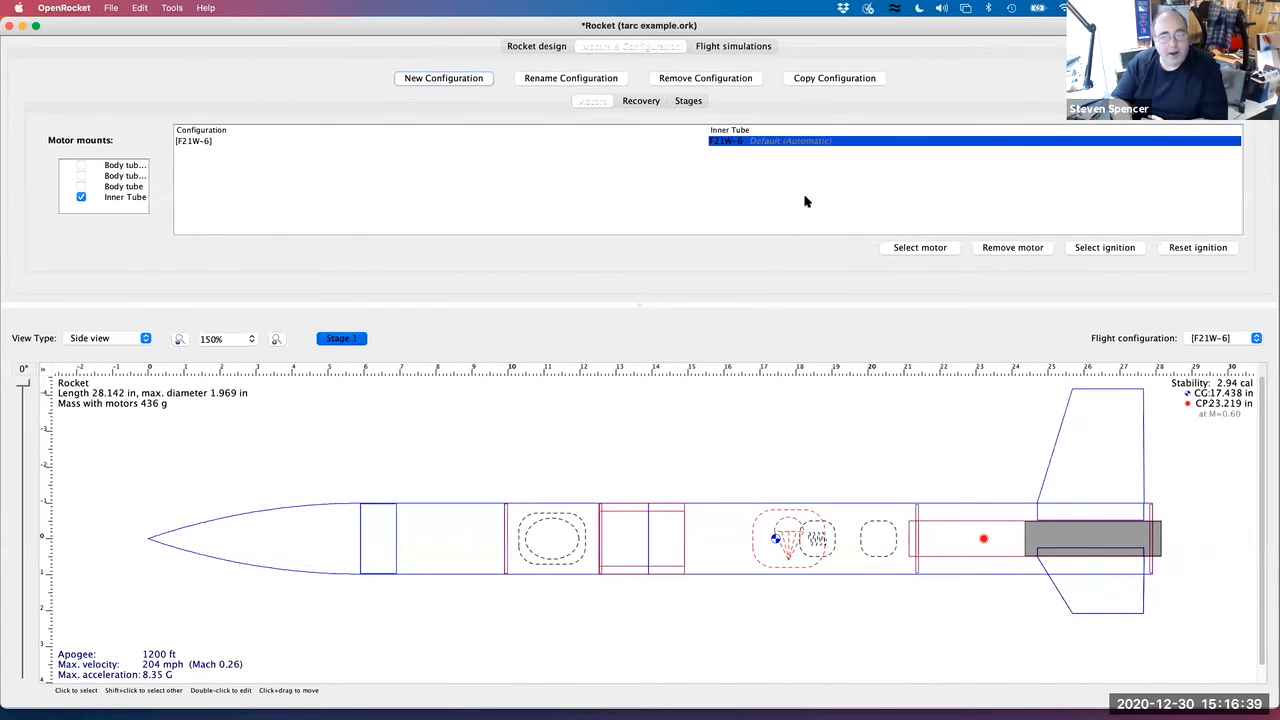
pyautogui.click(920, 248)
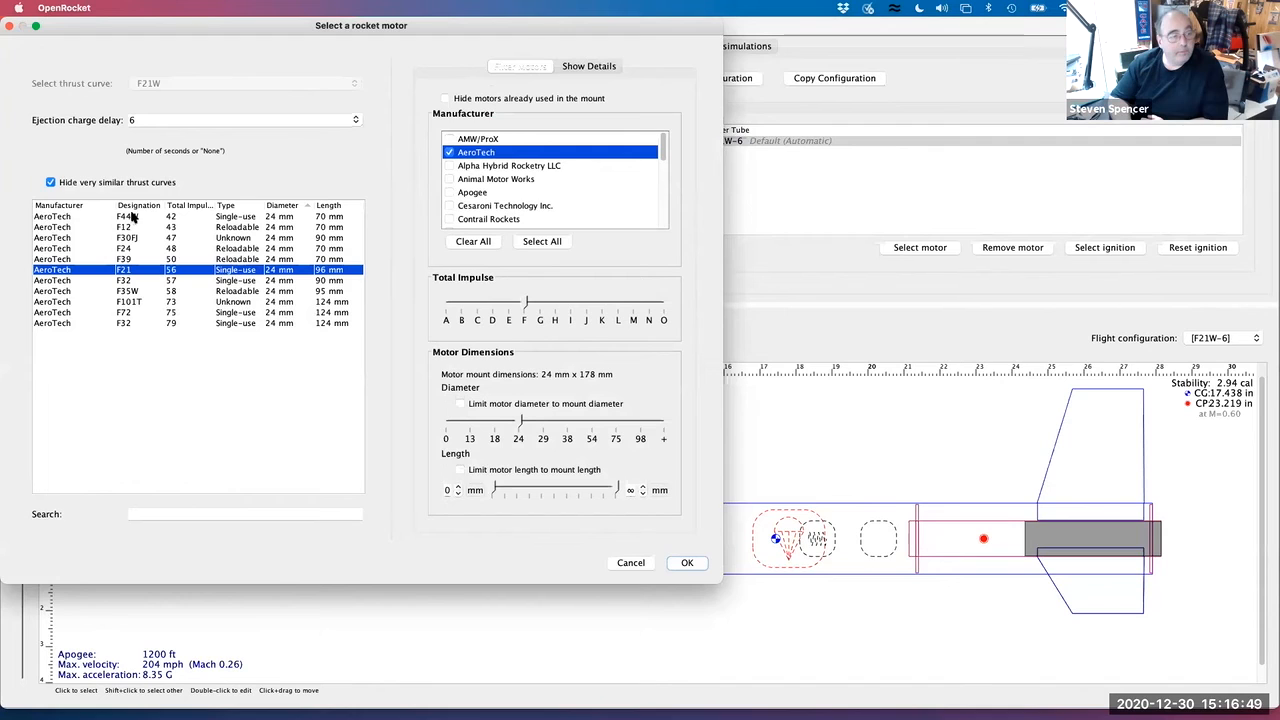
pyautogui.doubleClick(62, 219)
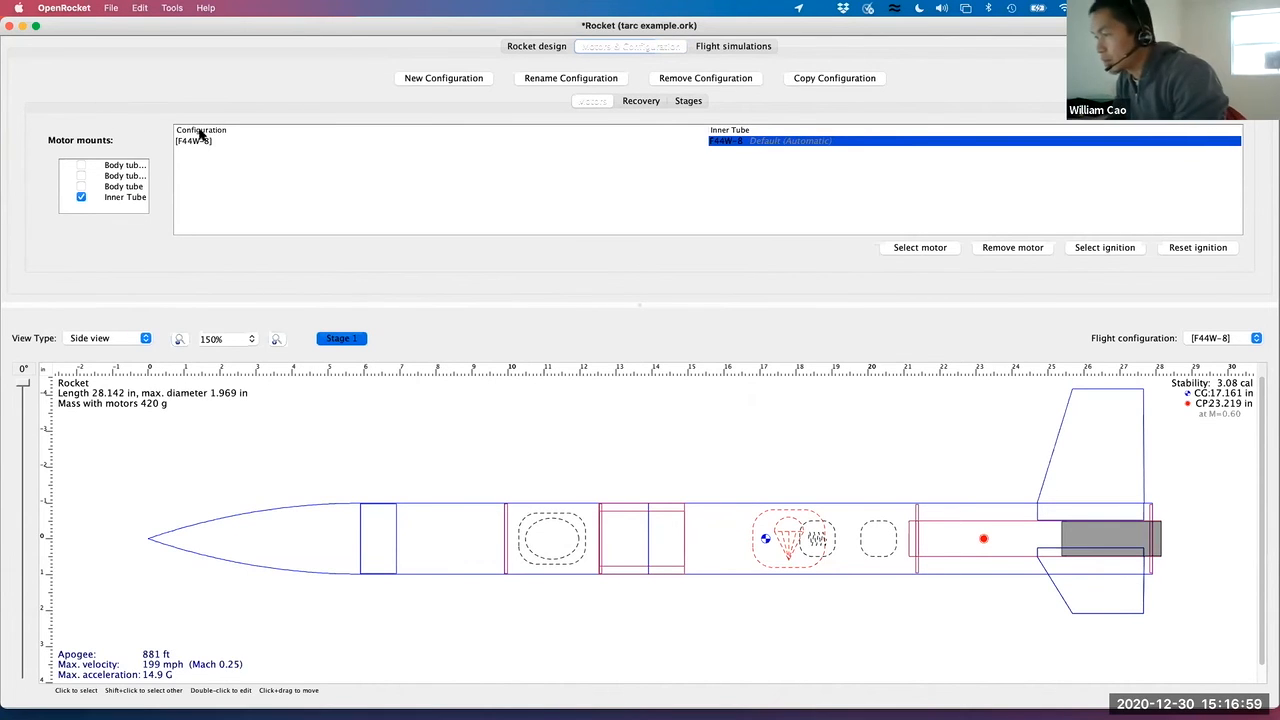
# Add a second flight configuration with the AeroTech F44W at a 4-second ejection delay and compare both configurations' simulation results
pyautogui.click(461, 84)
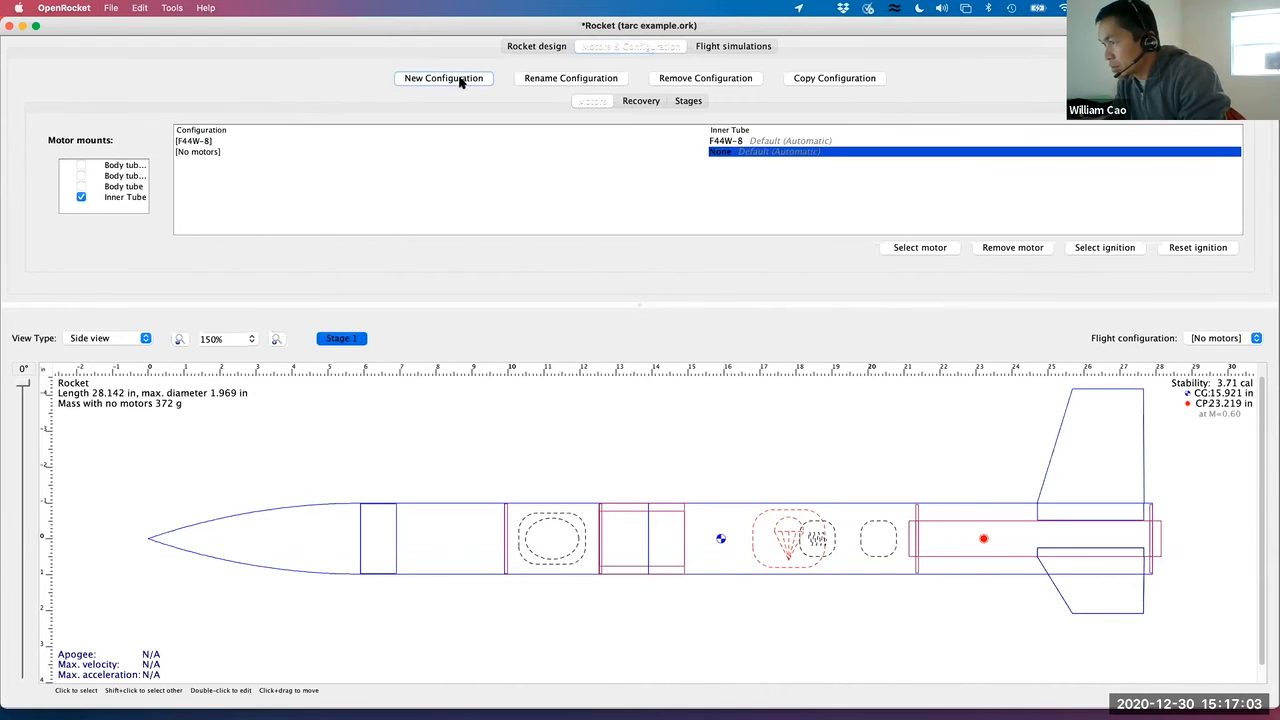
pyautogui.click(917, 247)
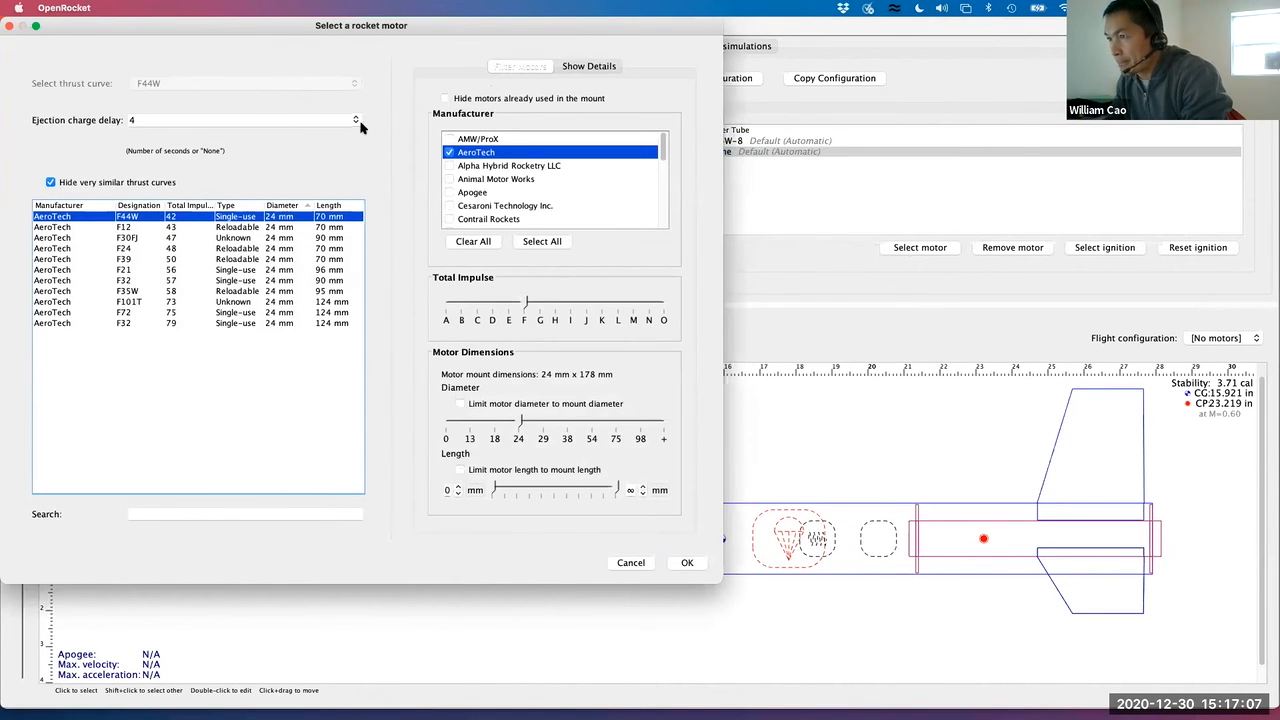
pyautogui.click(293, 118)
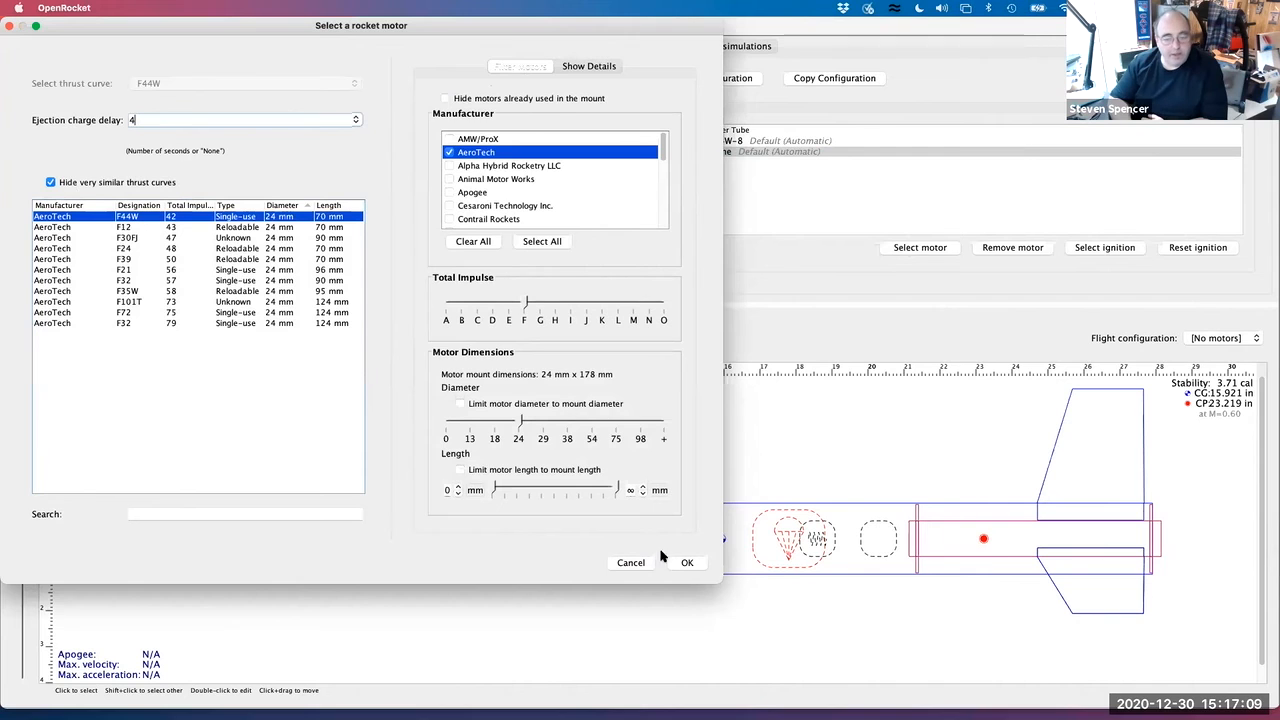
pyautogui.click(686, 563)
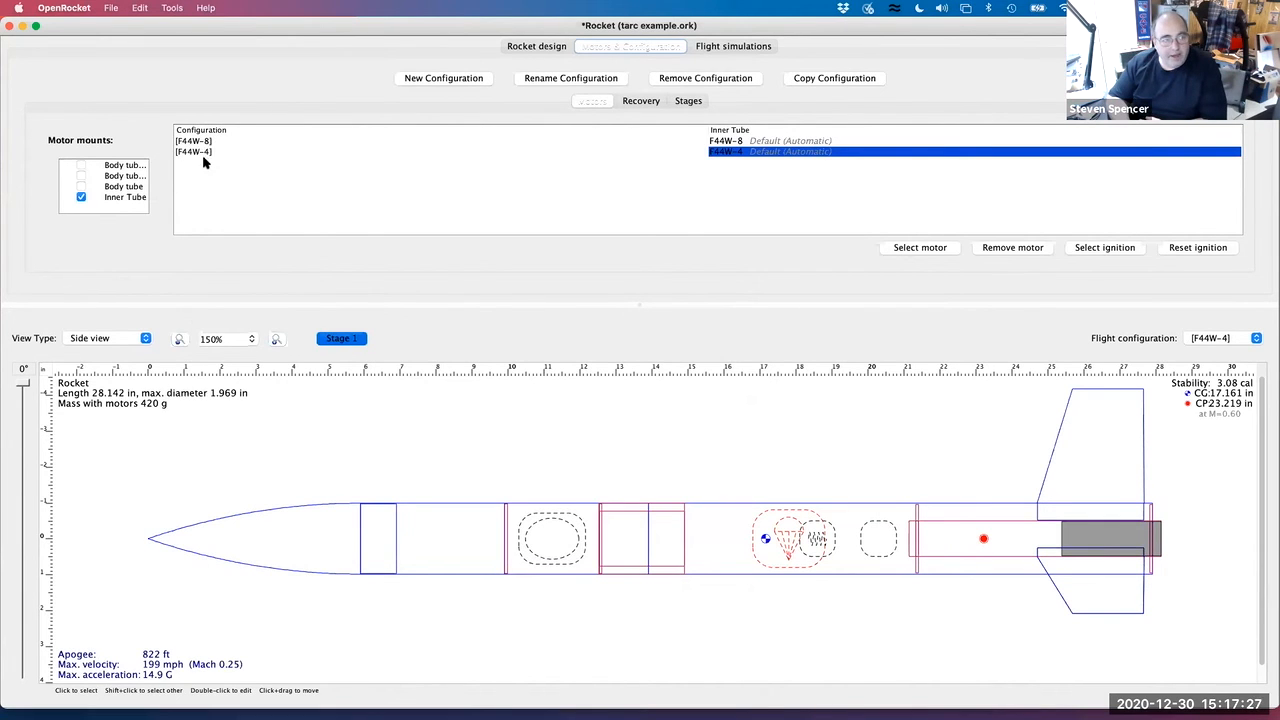
pyautogui.click(727, 50)
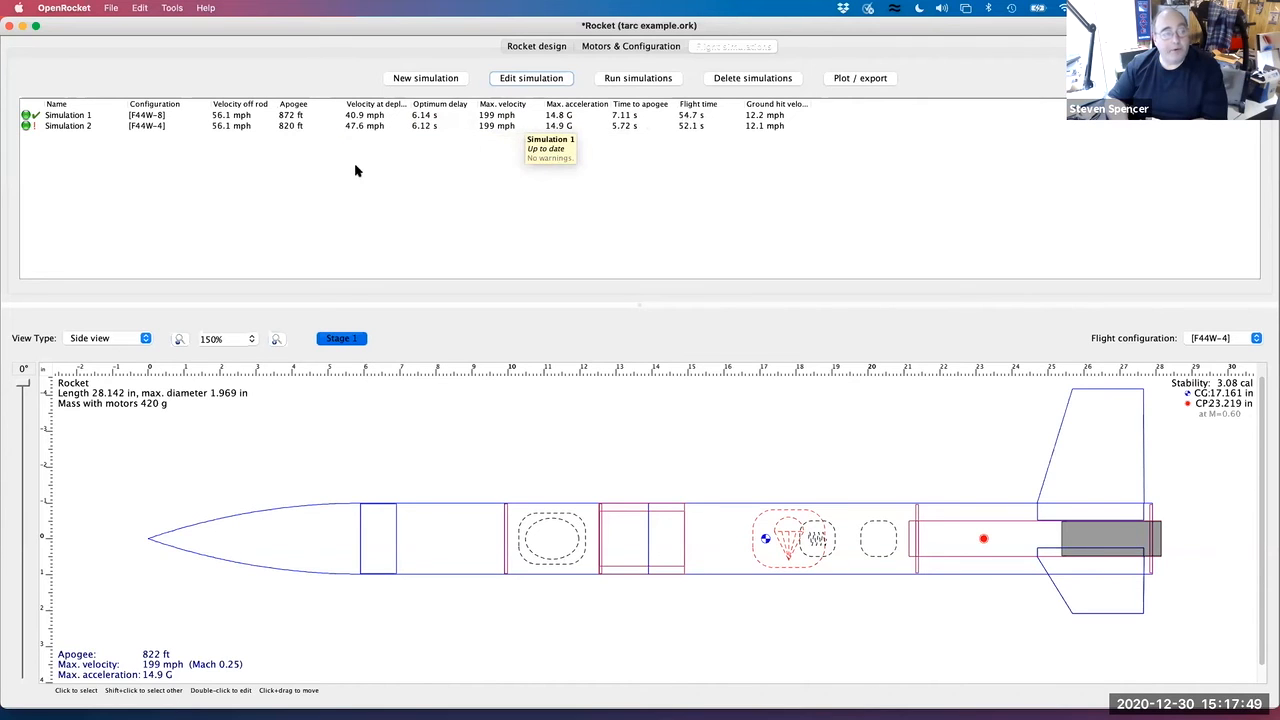
pyautogui.click(156, 116)
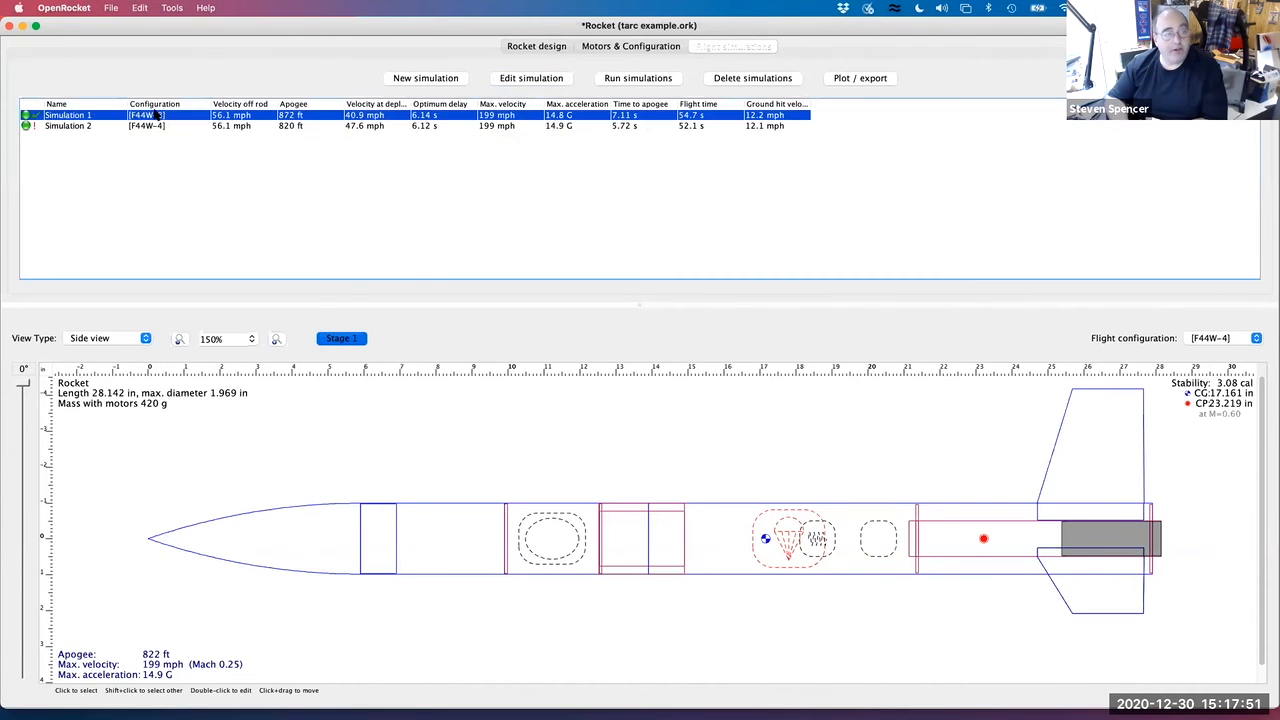
# Set the ejection charge delay of the F44W-8 configuration to 6 seconds and rerun its flight simulation
pyautogui.click(607, 50)
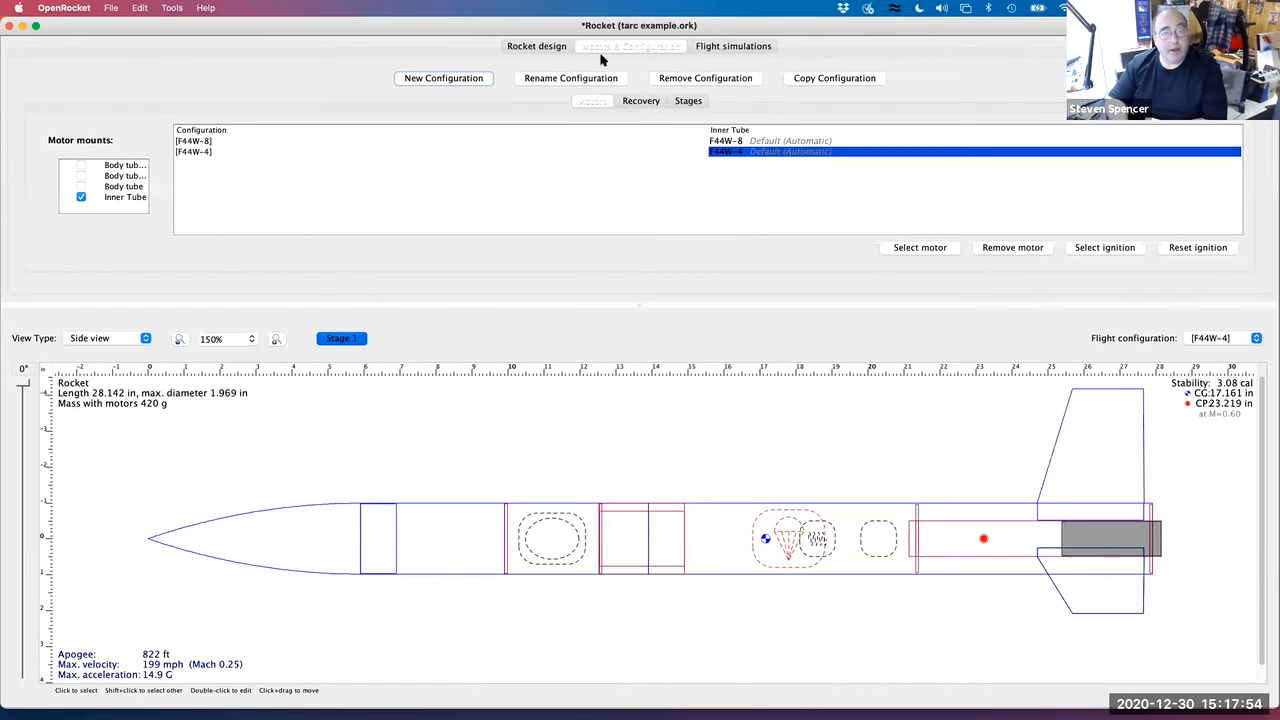
pyautogui.click(185, 143)
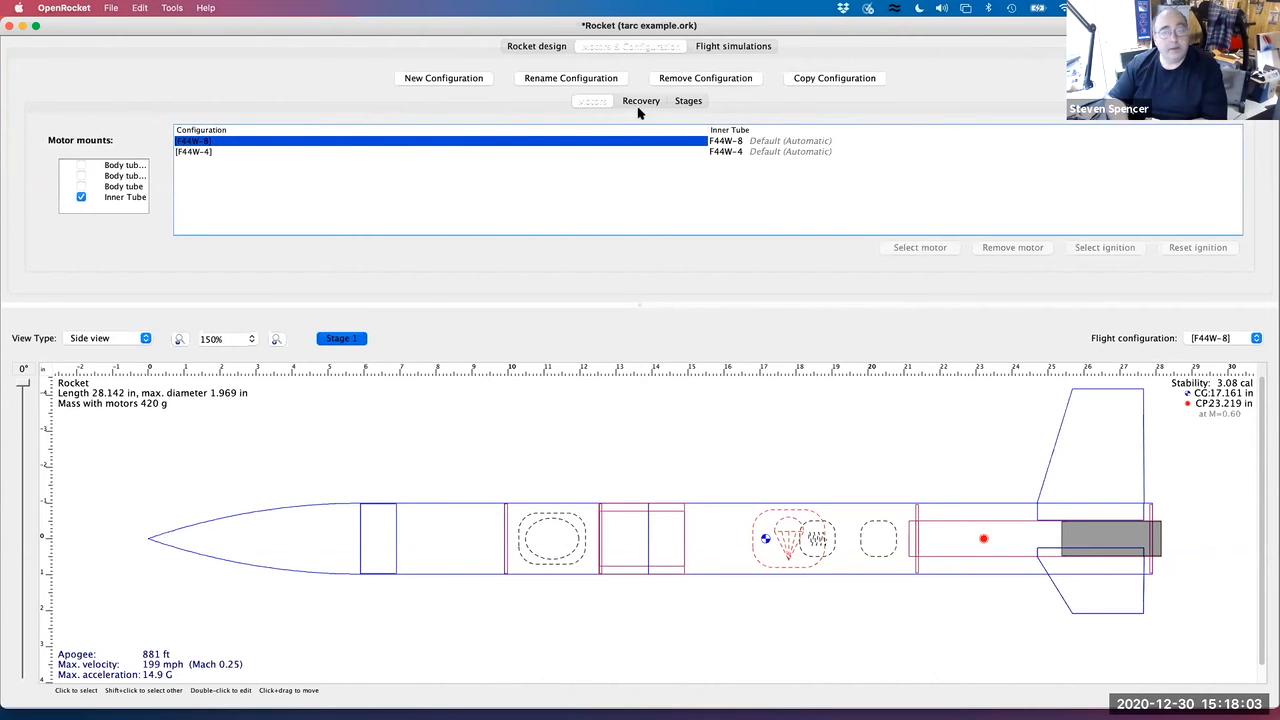
pyautogui.doubleClick(728, 146)
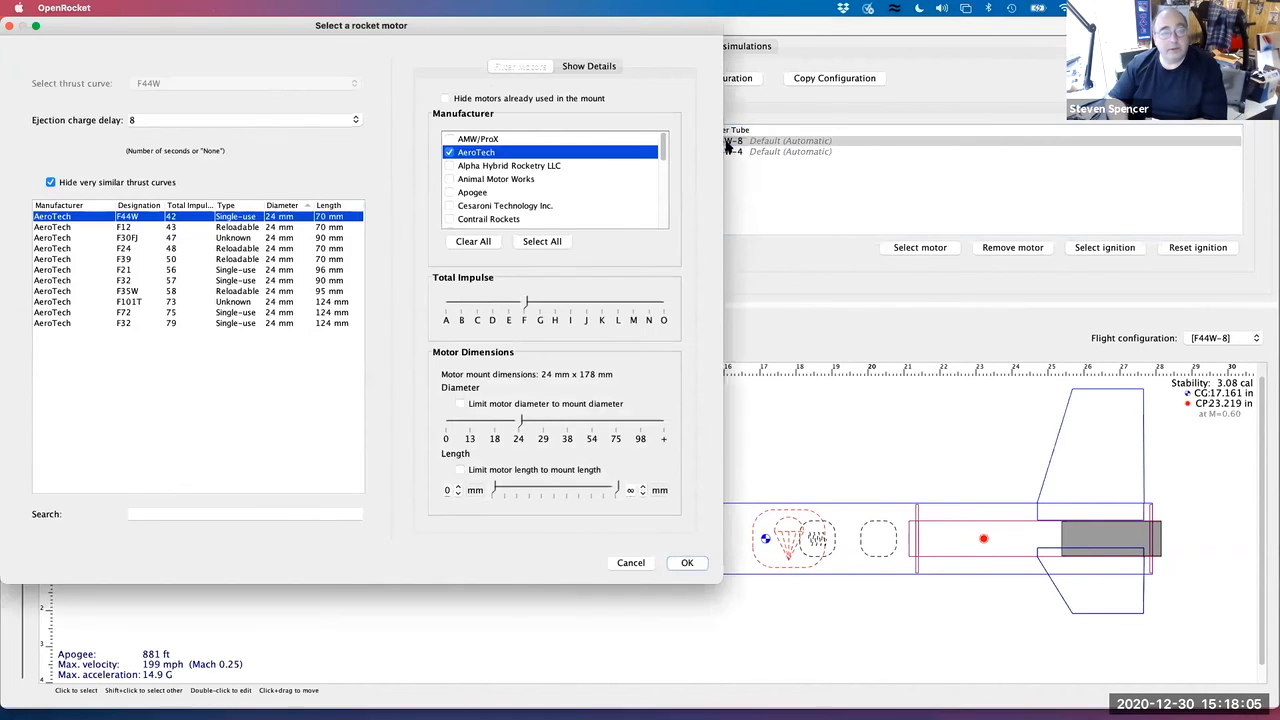
pyautogui.click(356, 122)
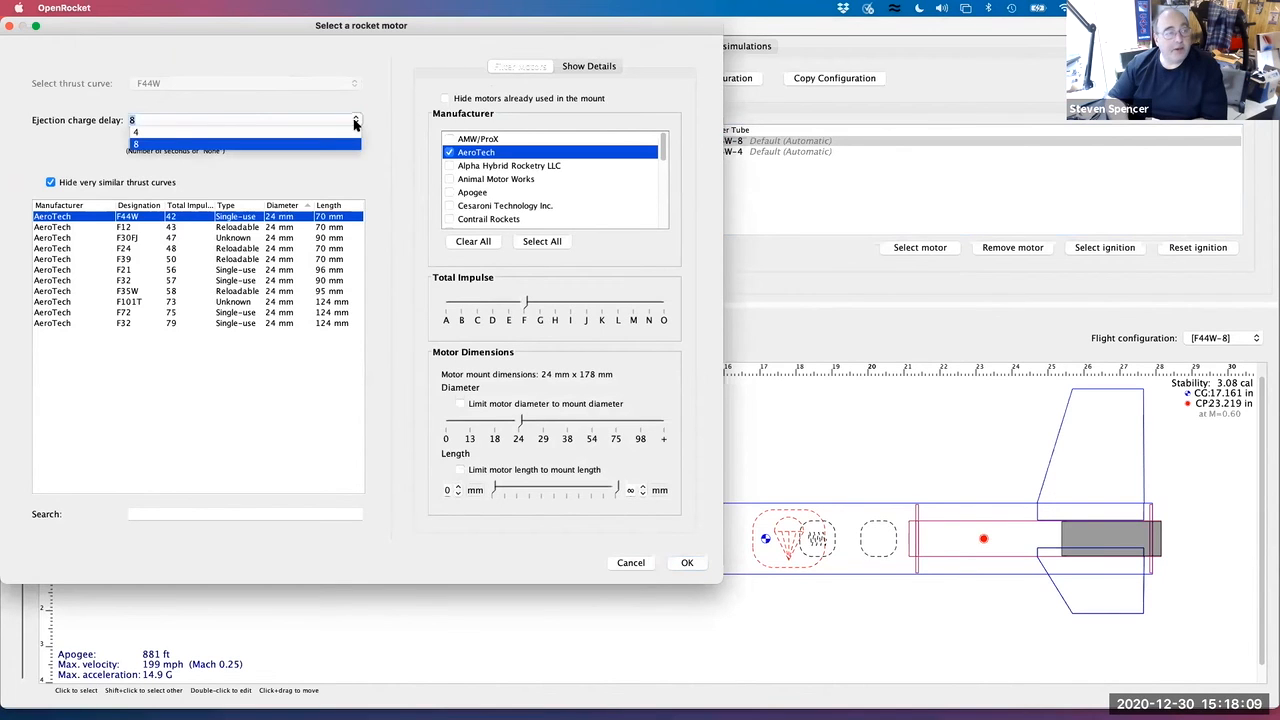
pyautogui.click(166, 131)
pyautogui.doubleClick(130, 119)
pyautogui.write('6')
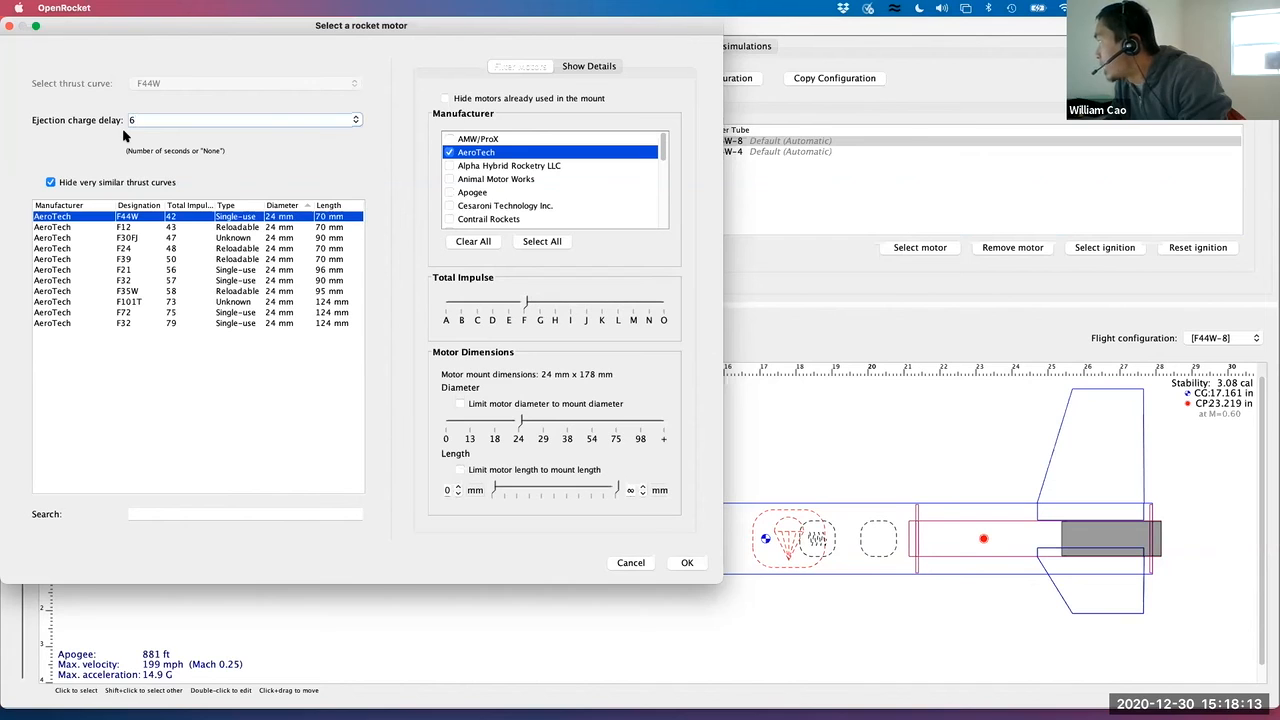
pyautogui.click(684, 563)
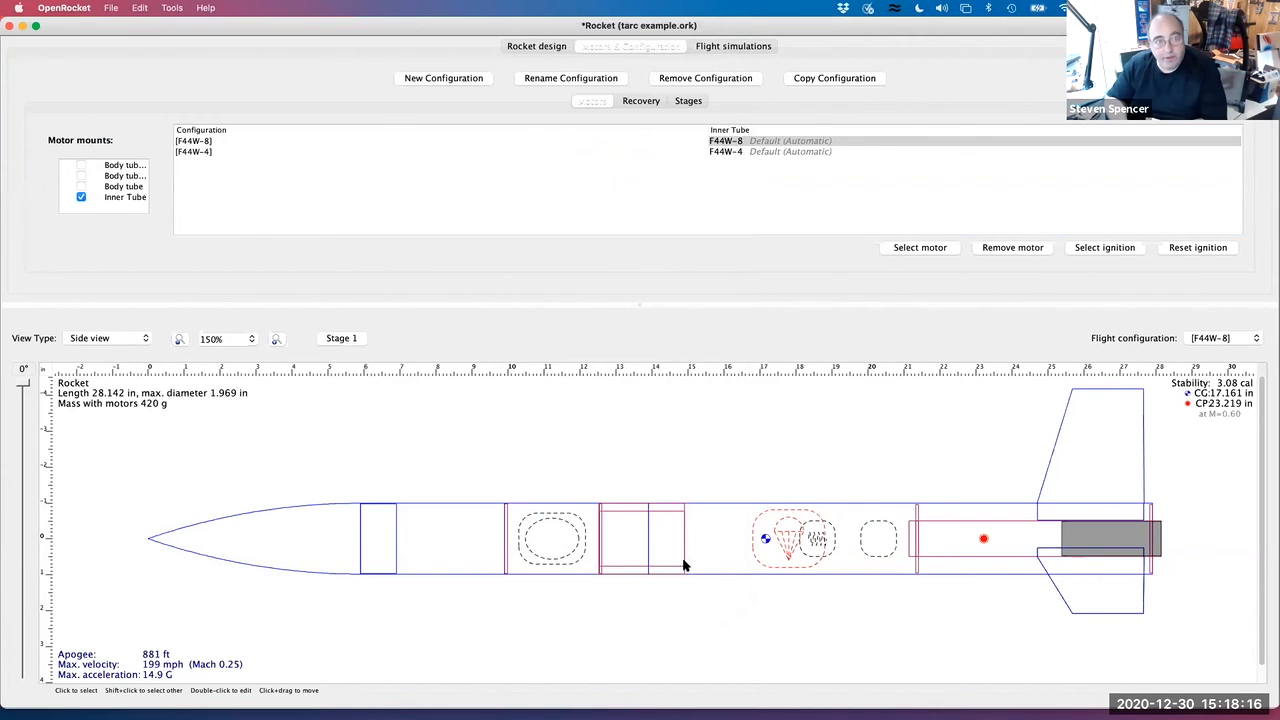
pyautogui.click(742, 49)
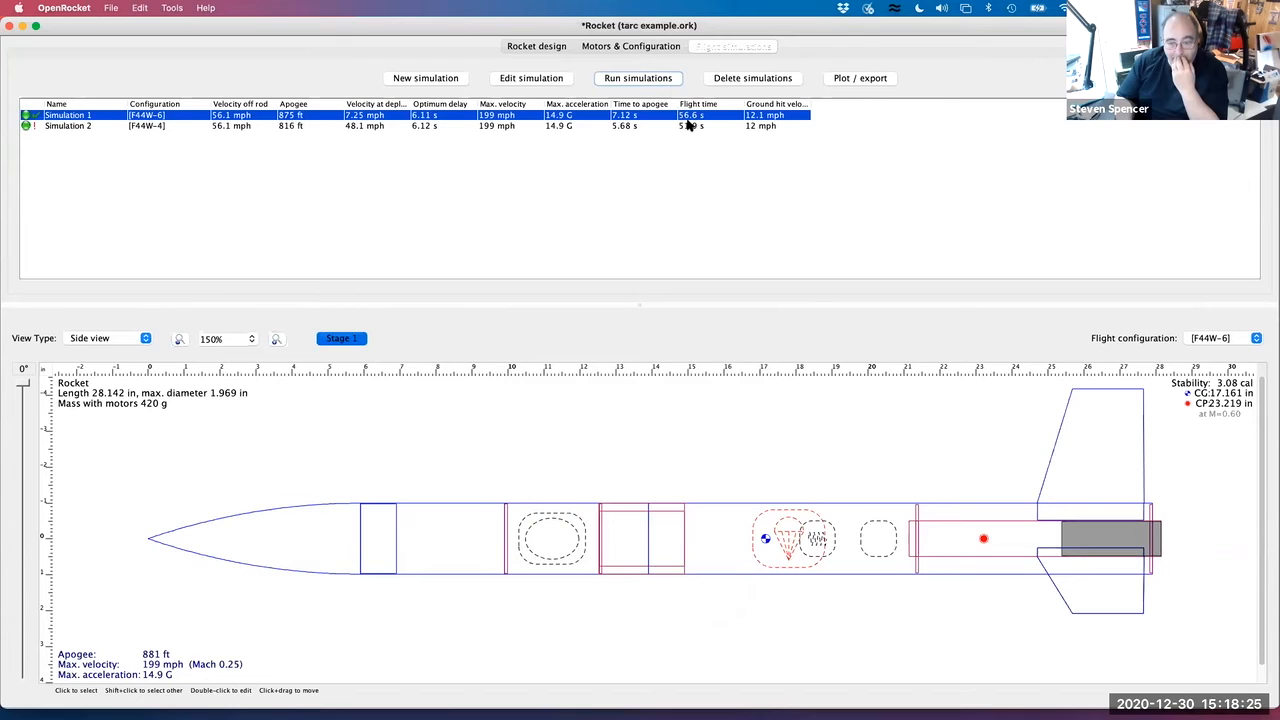
pyautogui.moveTo(688, 124)
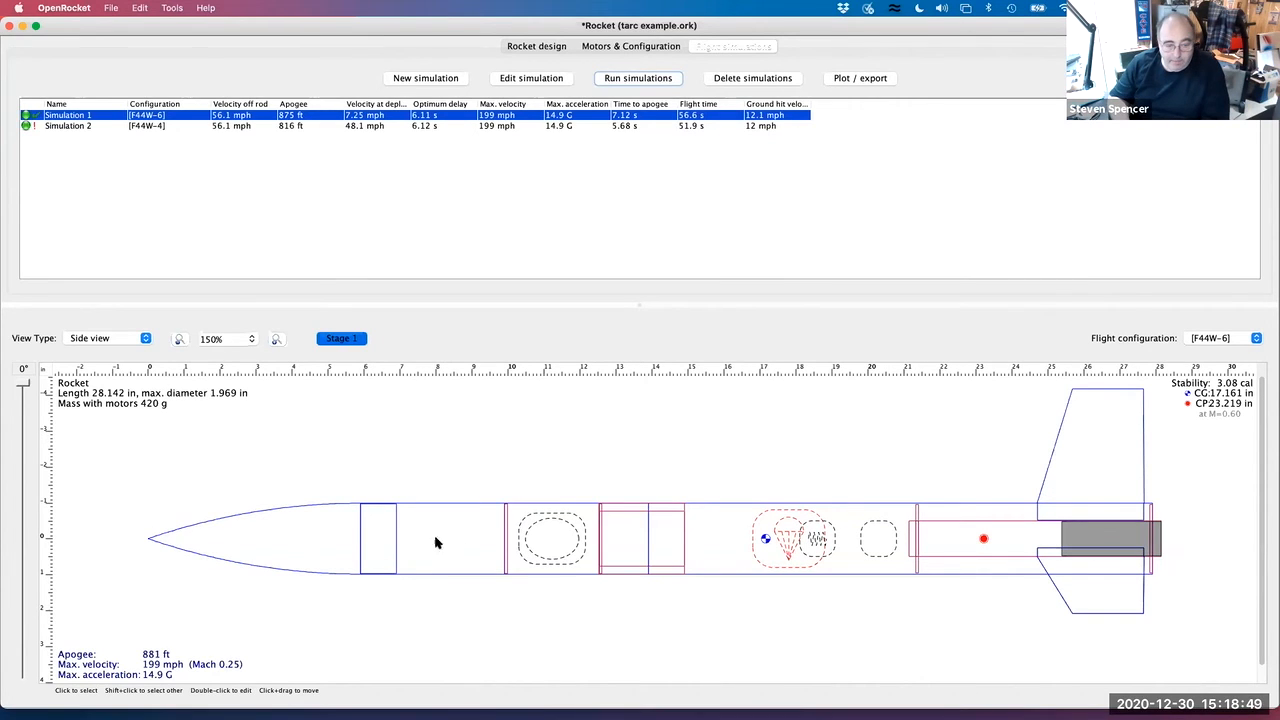
# Select Body tube 1 in the rocket design and review its configuration
pyautogui.click(605, 47)
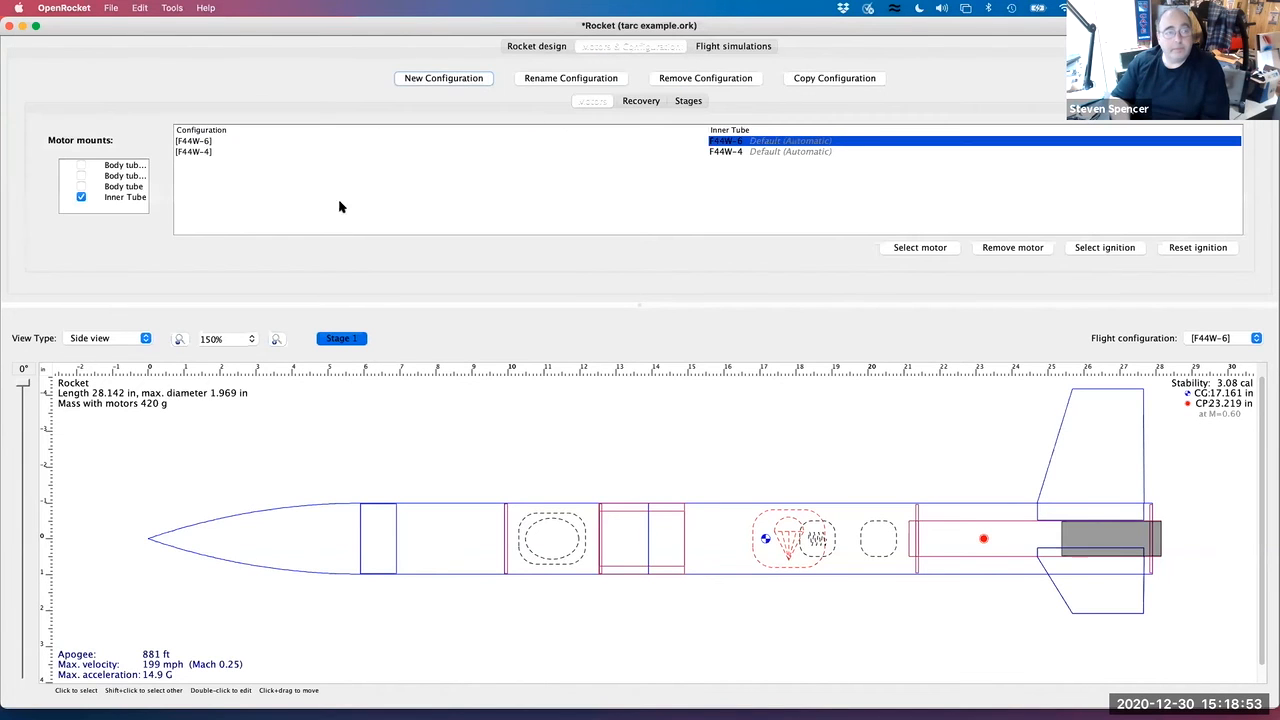
pyautogui.click(540, 46)
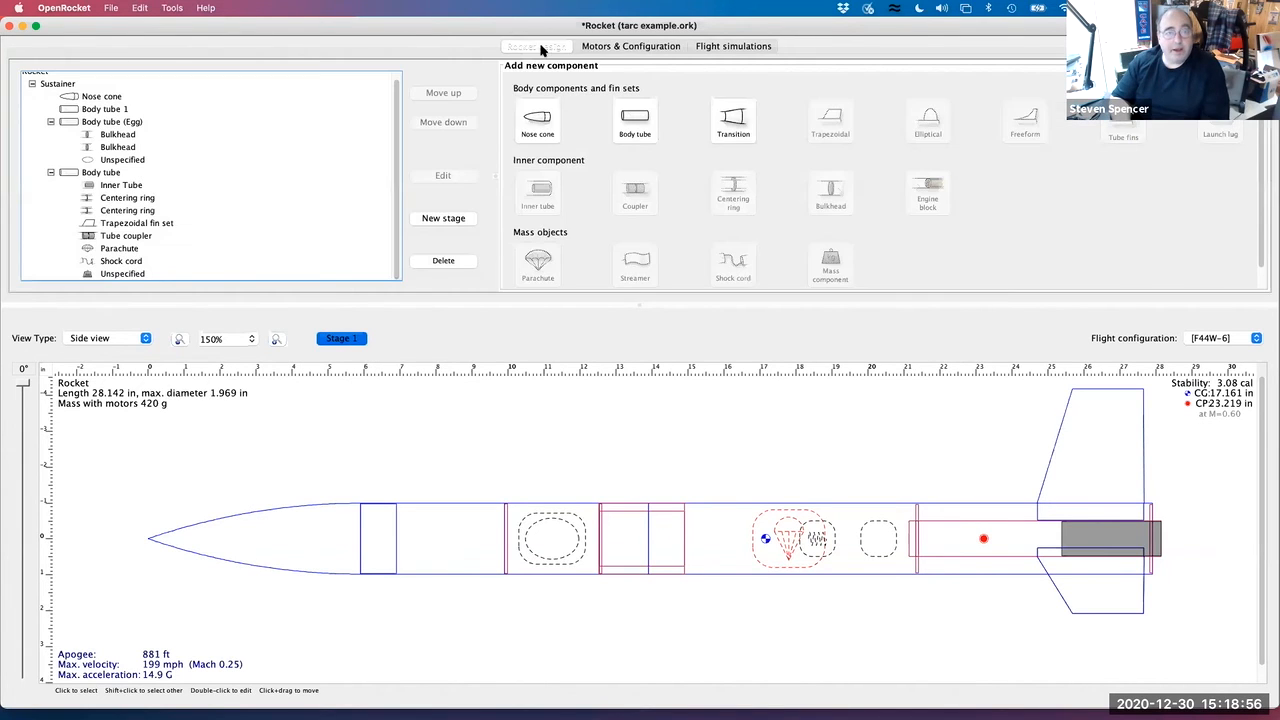
pyautogui.click(110, 97)
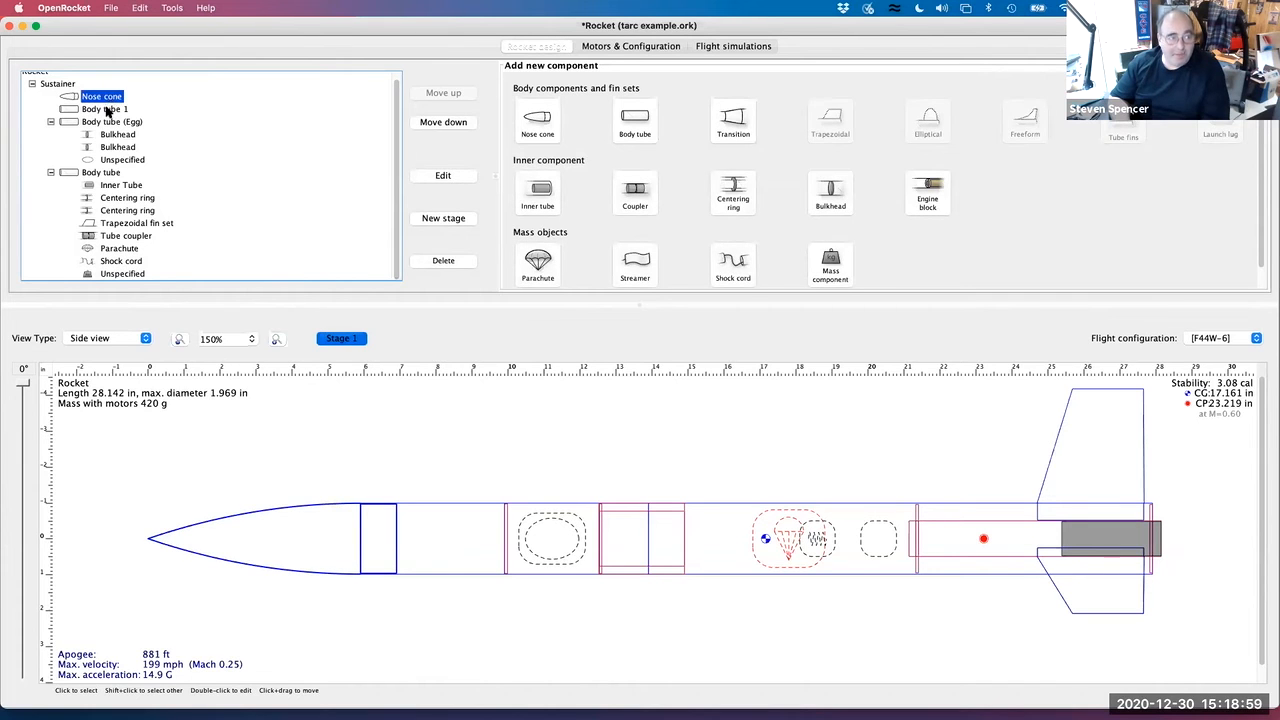
pyautogui.click(108, 110)
pyautogui.doubleClick(108, 111)
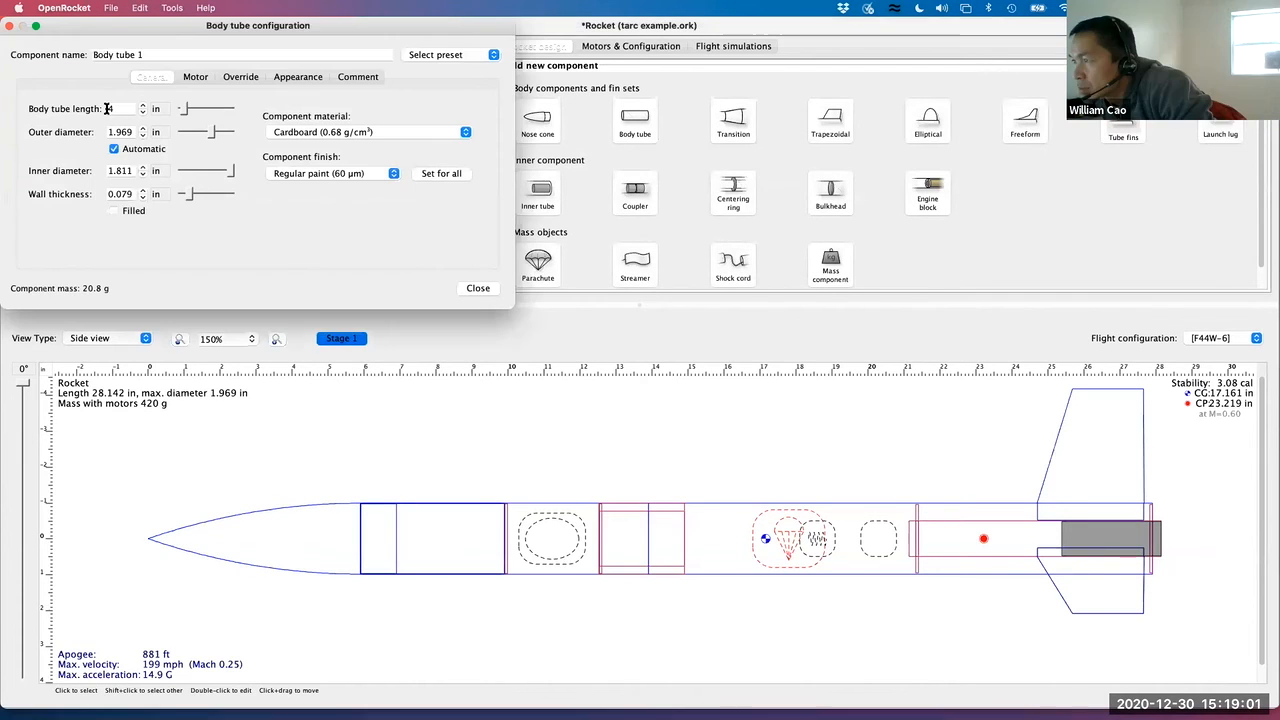
pyautogui.click(478, 287)
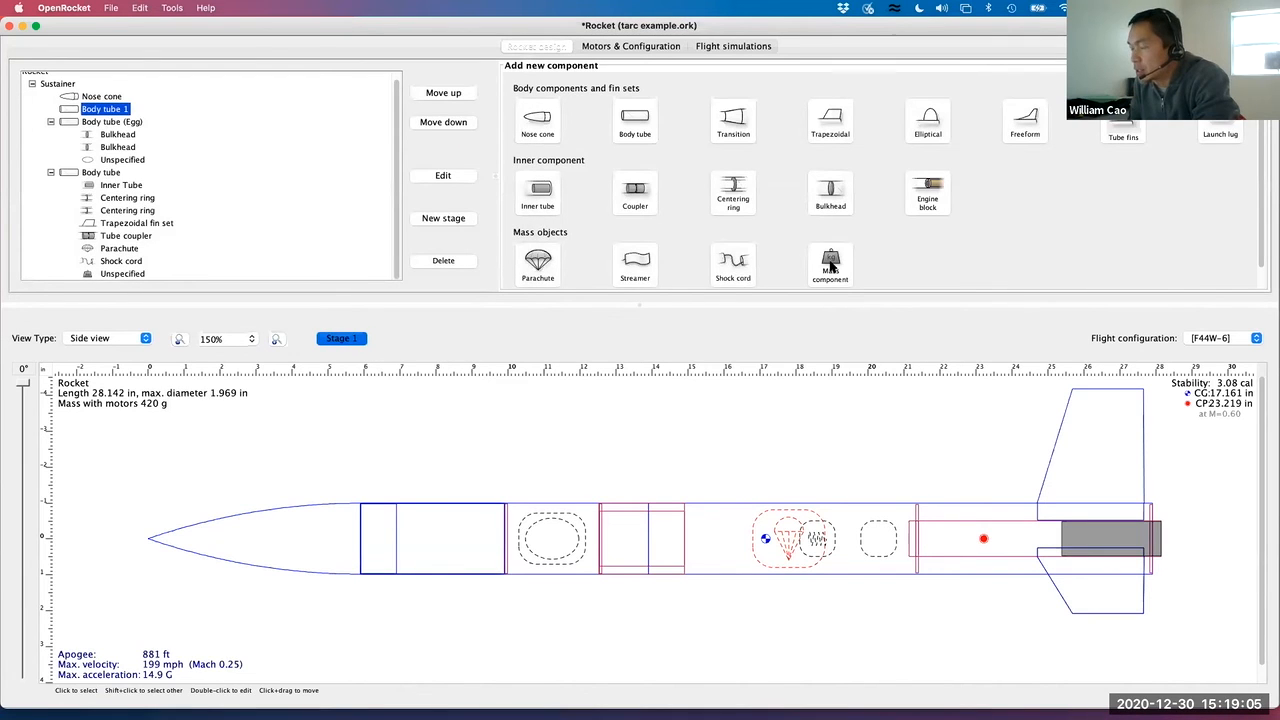
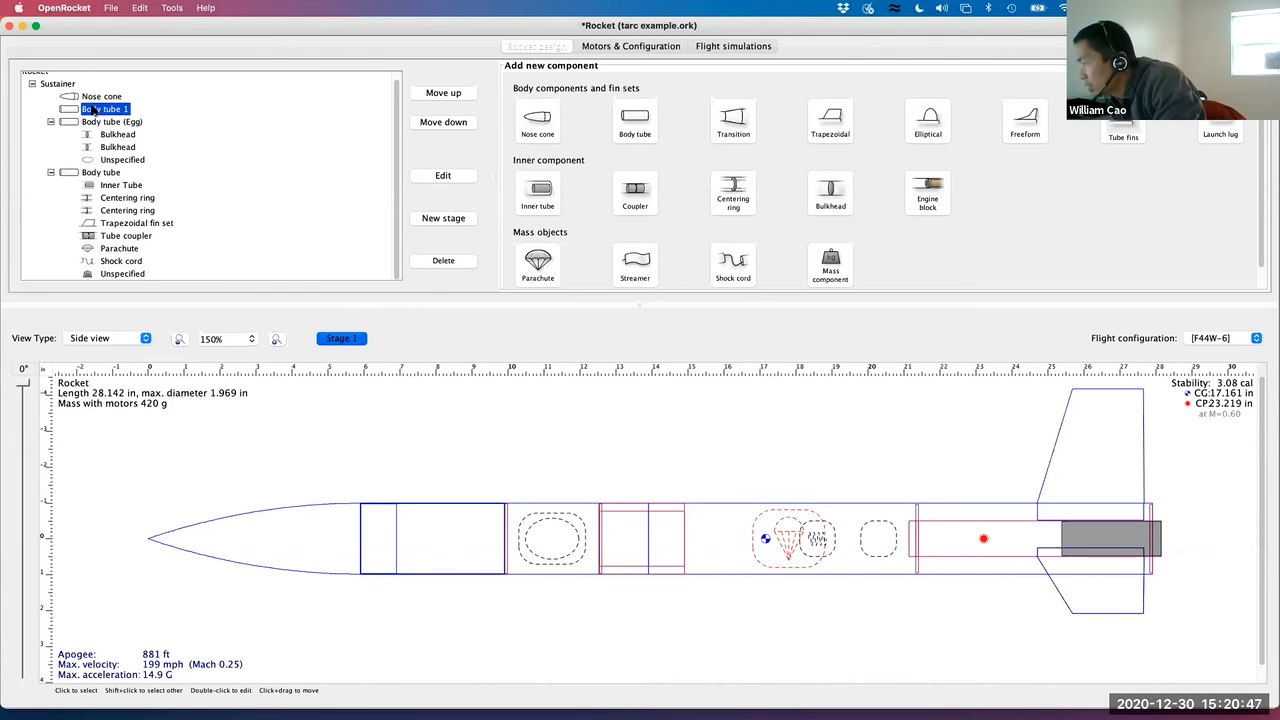
pyautogui.doubleClick(93, 108)
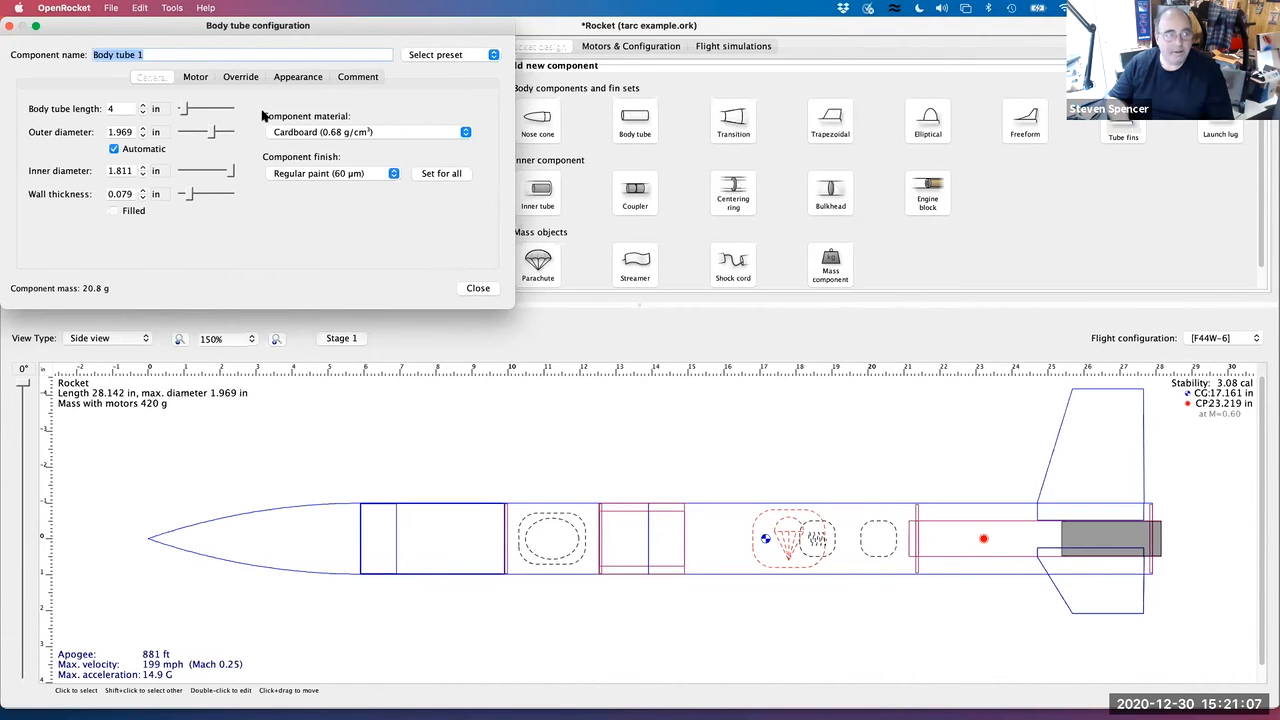
pyautogui.click(476, 287)
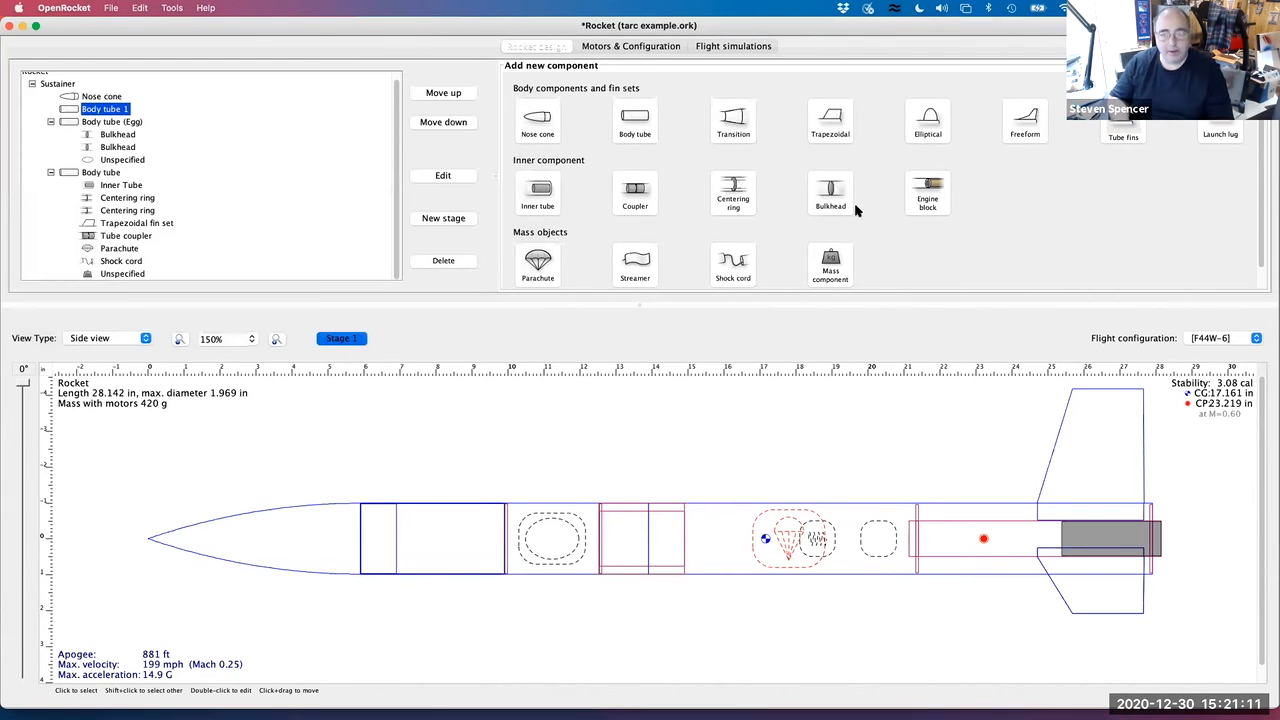
# Add a 75 g mass component inside Body tube 1 and update the flight simulations of both F44W configurations
pyautogui.click(830, 264)
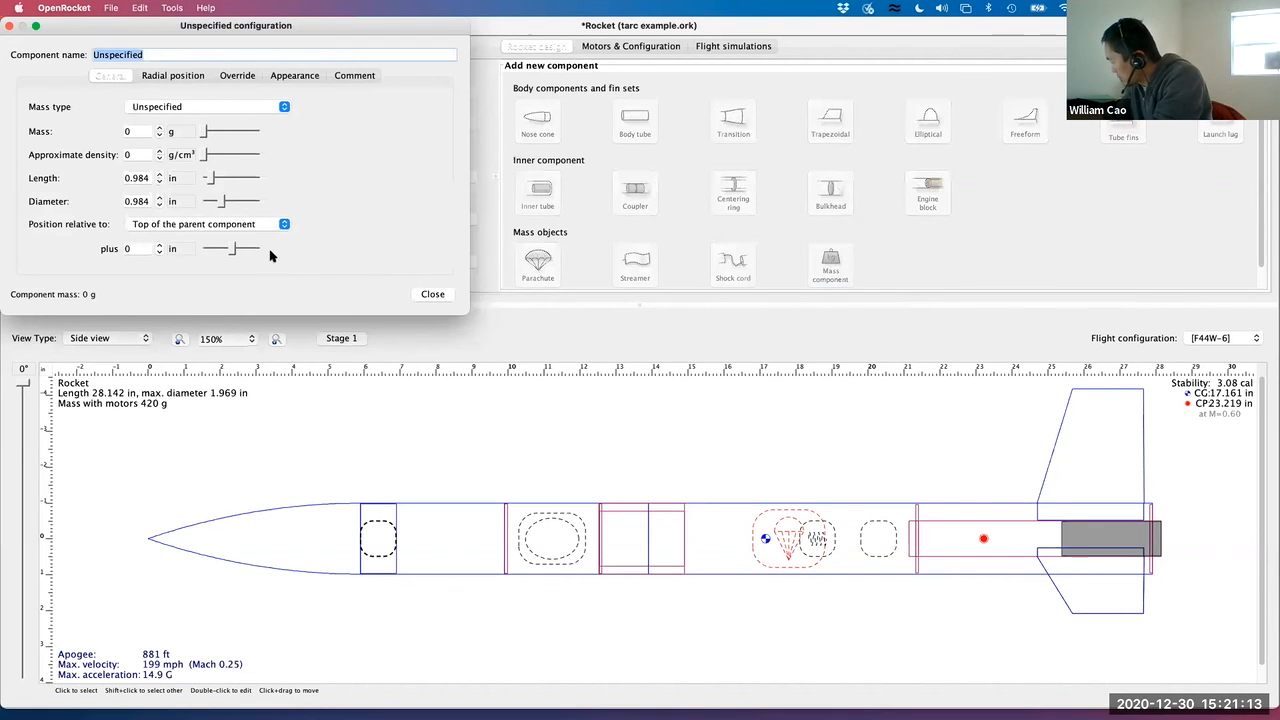
pyautogui.click(138, 131)
pyautogui.write('75')
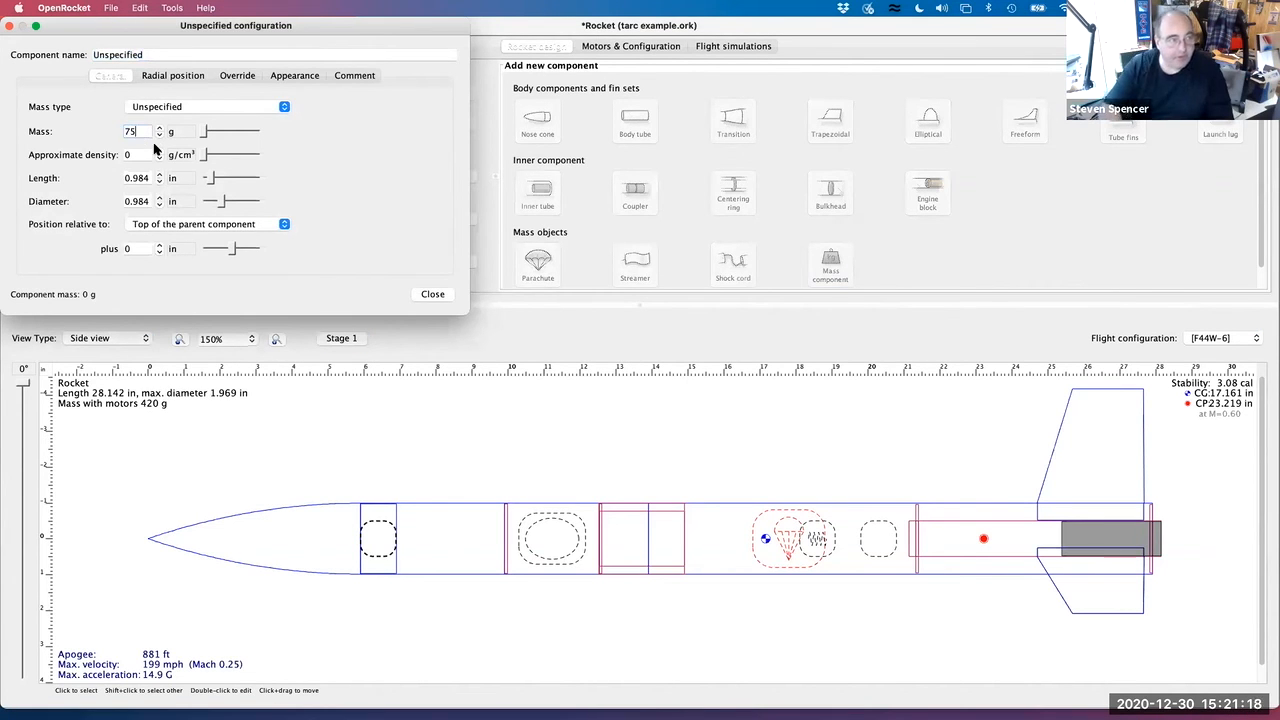
pyautogui.click(437, 293)
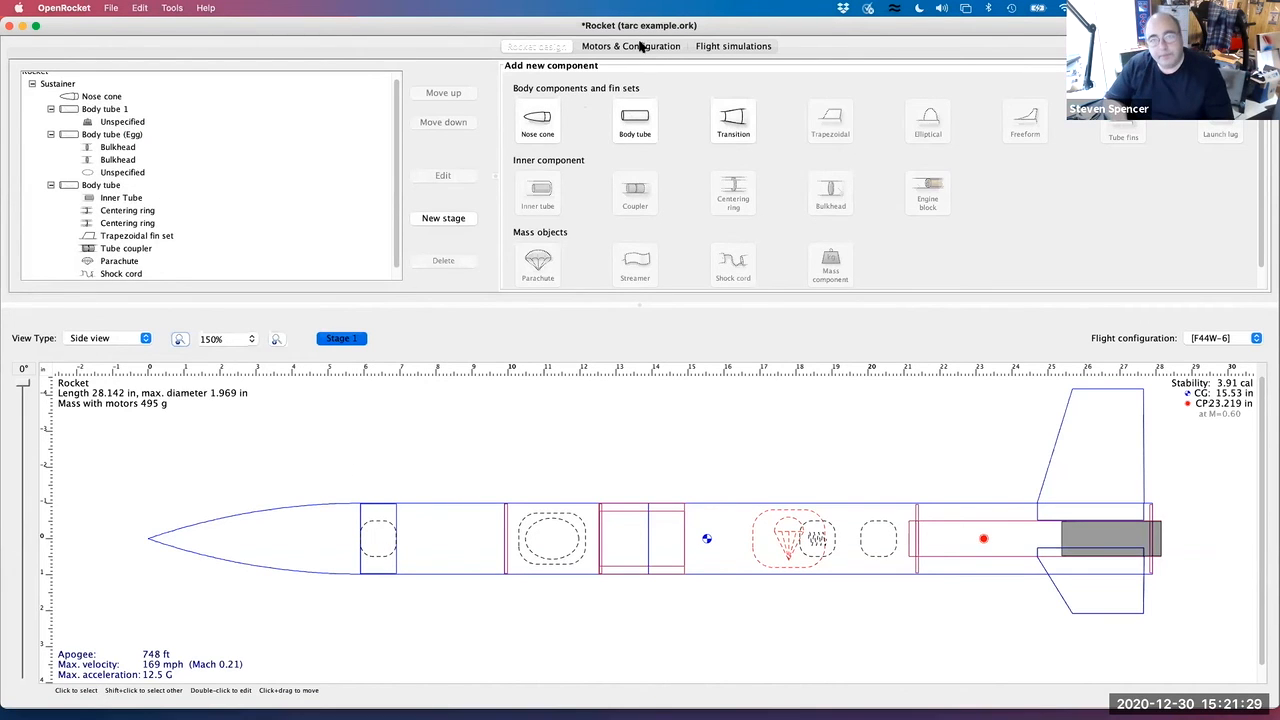
pyautogui.click(708, 46)
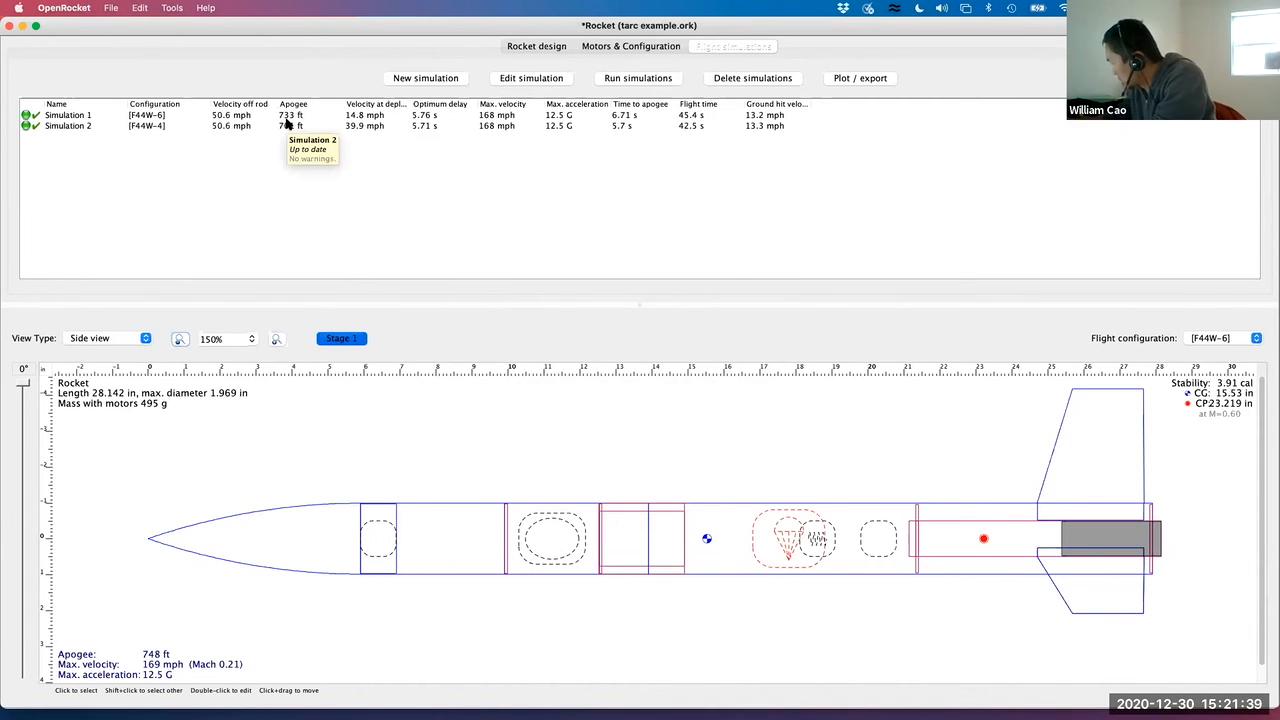
# Reduce the mass of the ballast component inside Body tube 1 to 44 g
pyautogui.click(530, 46)
pyautogui.doubleClick(115, 122)
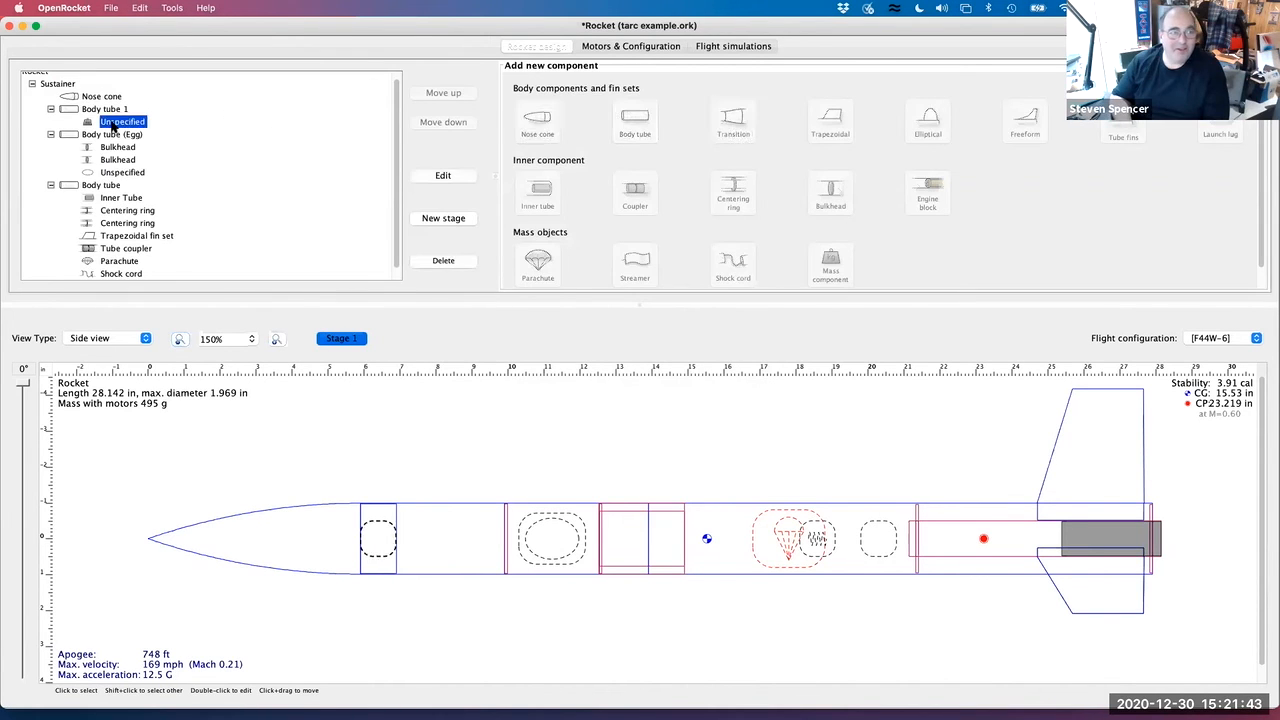
pyautogui.click(158, 135)
pyautogui.click(158, 135)
pyautogui.click(158, 135)
pyautogui.click(158, 136)
pyautogui.click(158, 136)
pyautogui.click(158, 136)
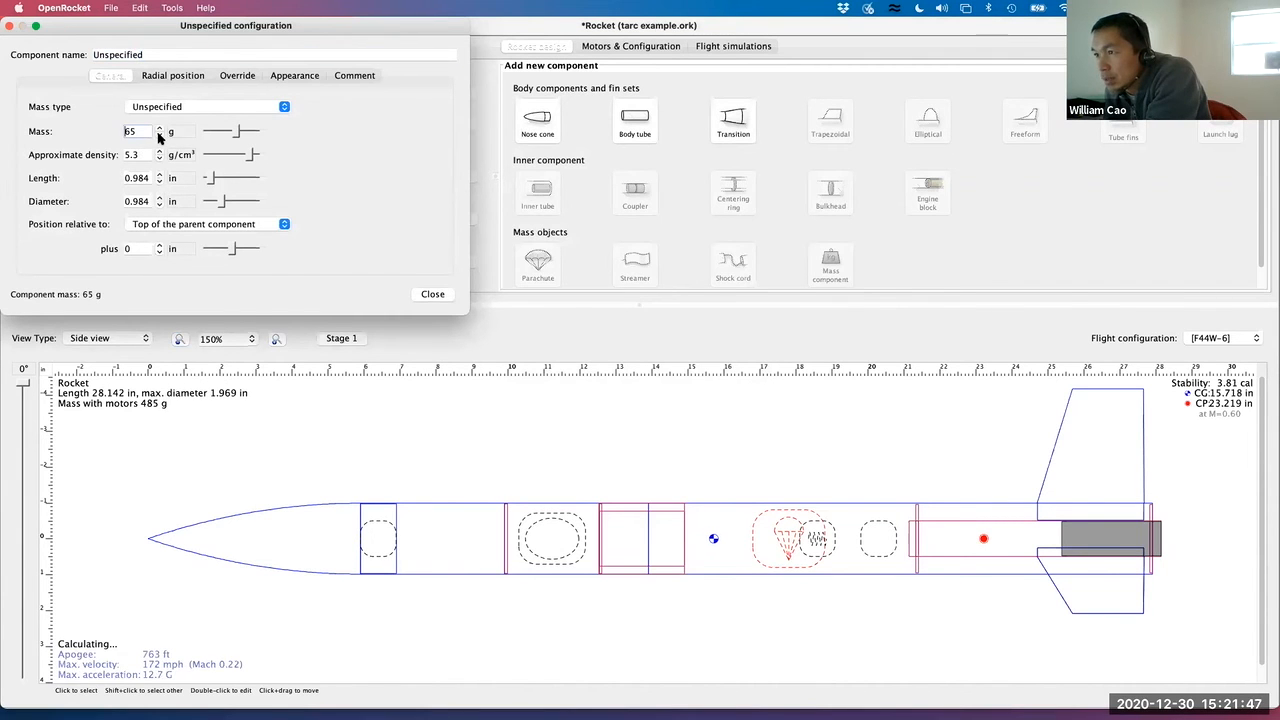
pyautogui.click(158, 136)
pyautogui.click(158, 136)
pyautogui.click(158, 136)
pyautogui.click(158, 136)
pyautogui.click(158, 136)
pyautogui.click(158, 136)
pyautogui.click(158, 136)
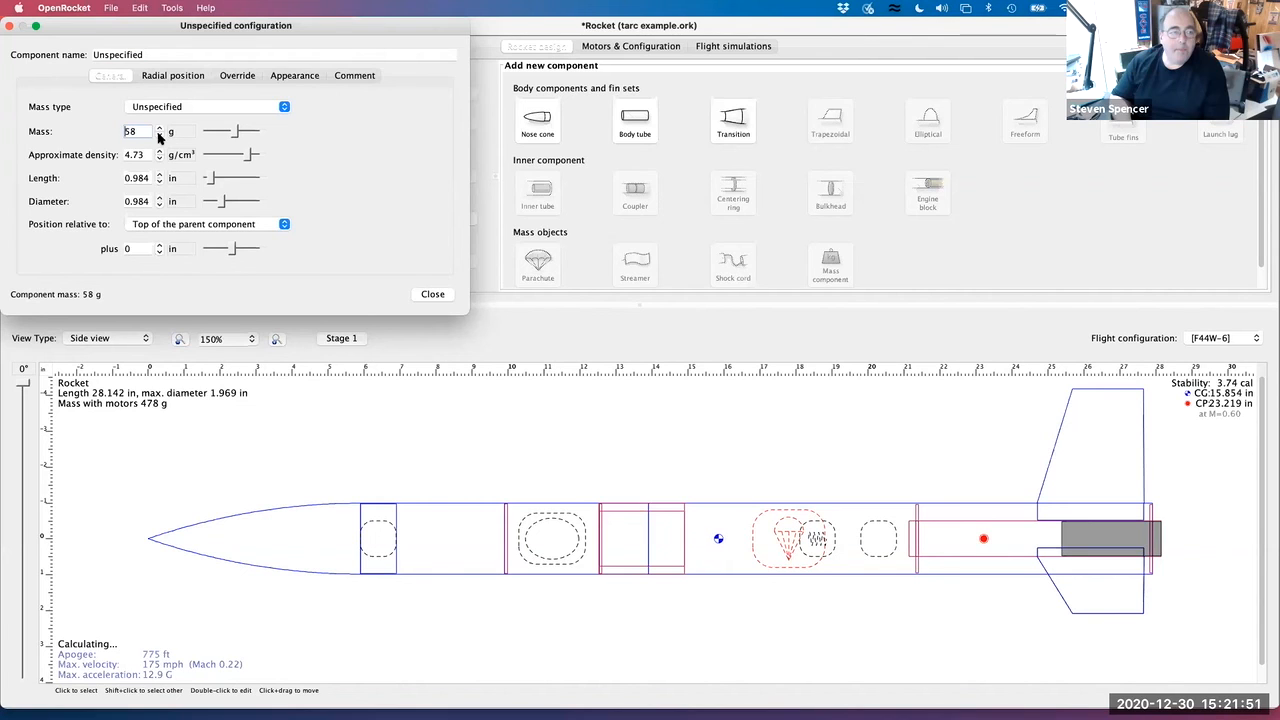
pyautogui.click(158, 136)
pyautogui.click(158, 136)
pyautogui.click(158, 136)
pyautogui.click(158, 136)
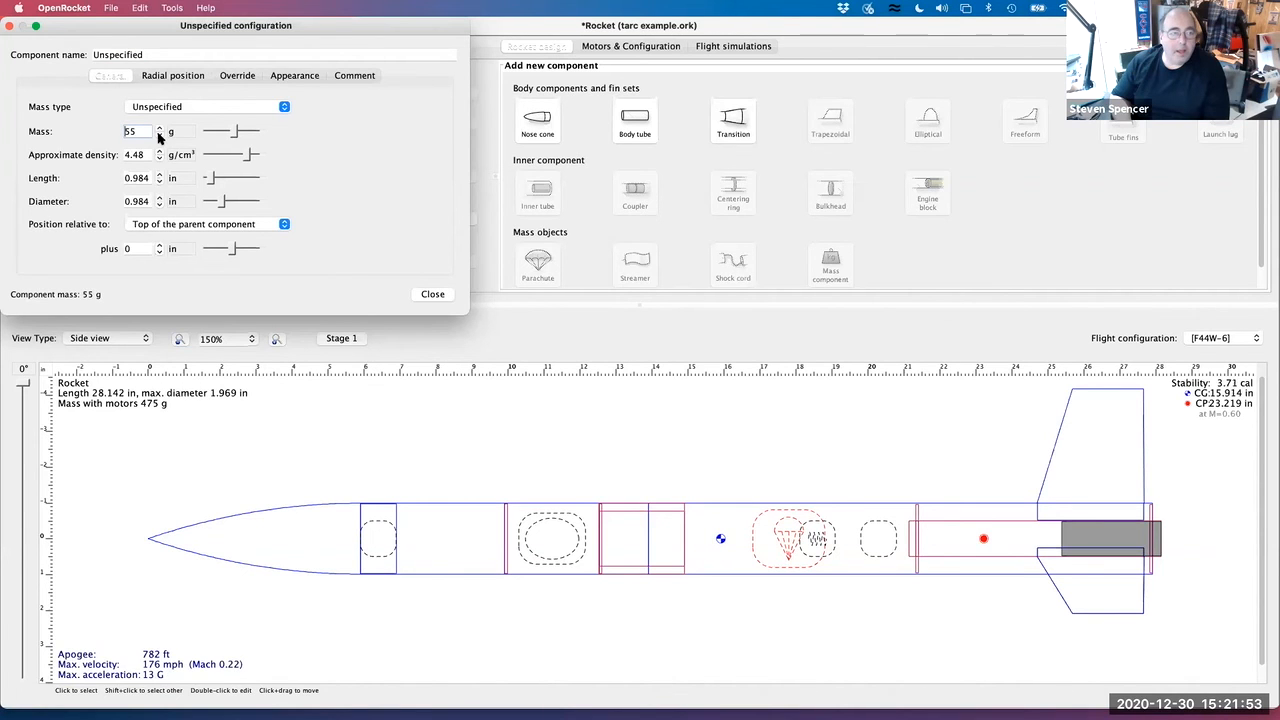
pyautogui.click(158, 136)
pyautogui.click(158, 136)
pyautogui.click(158, 136)
pyautogui.click(158, 136)
pyautogui.click(158, 136)
pyautogui.click(158, 136)
pyautogui.click(158, 136)
pyautogui.click(158, 136)
pyautogui.click(158, 136)
pyautogui.click(158, 136)
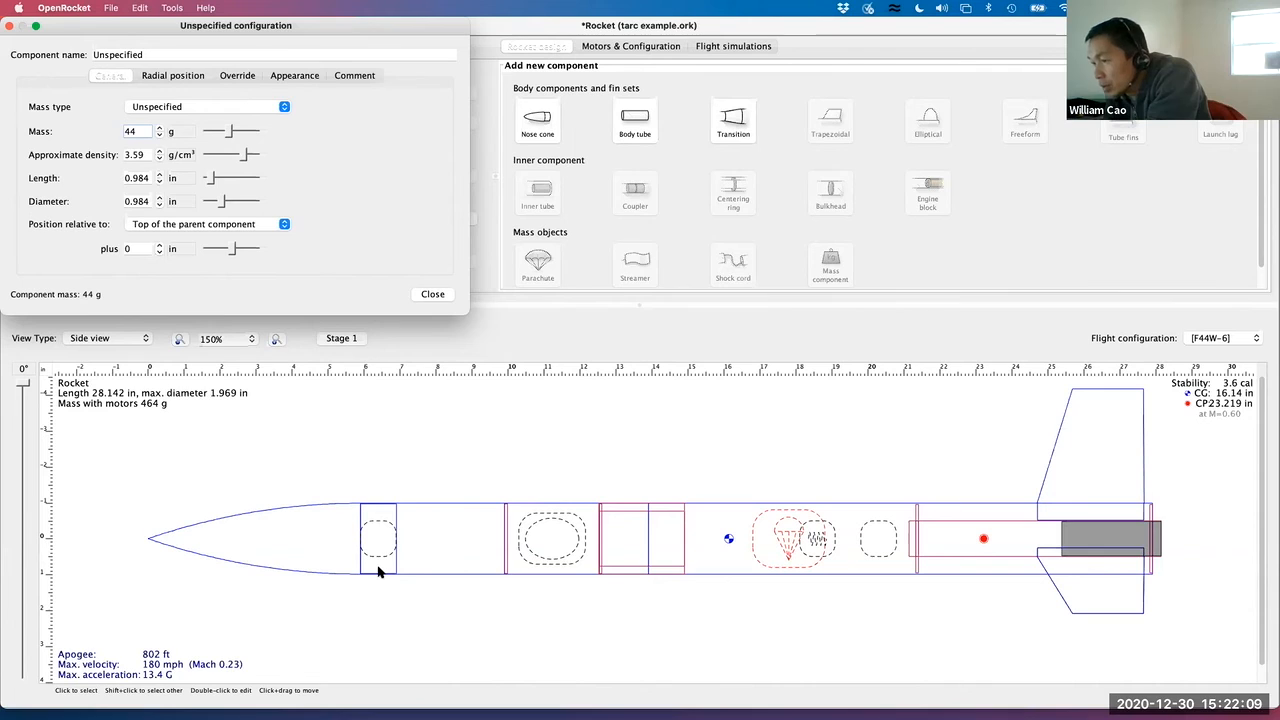
# Set the Body tube 1 ballast mass to 50 g and check the flight simulations of both F44W configurations
pyautogui.click(158, 127)
pyautogui.click(158, 127)
pyautogui.click(158, 127)
pyautogui.click(158, 127)
pyautogui.click(158, 127)
pyautogui.click(158, 127)
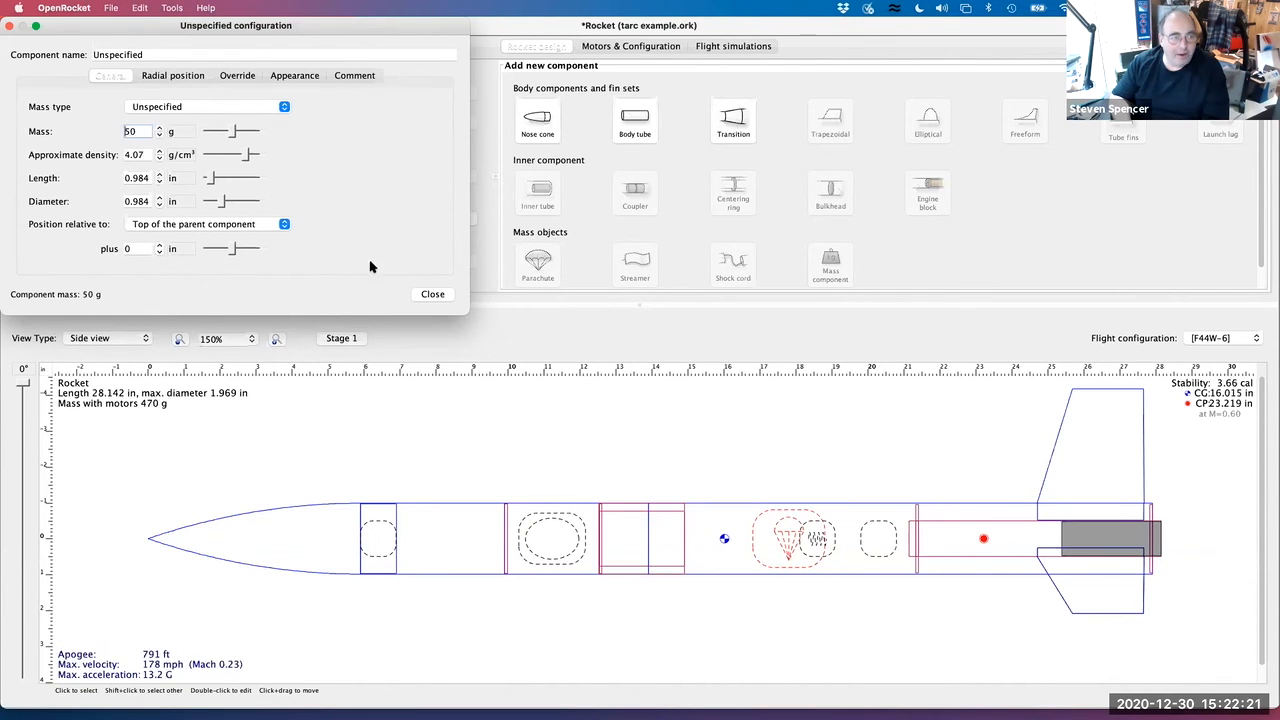
pyautogui.click(432, 294)
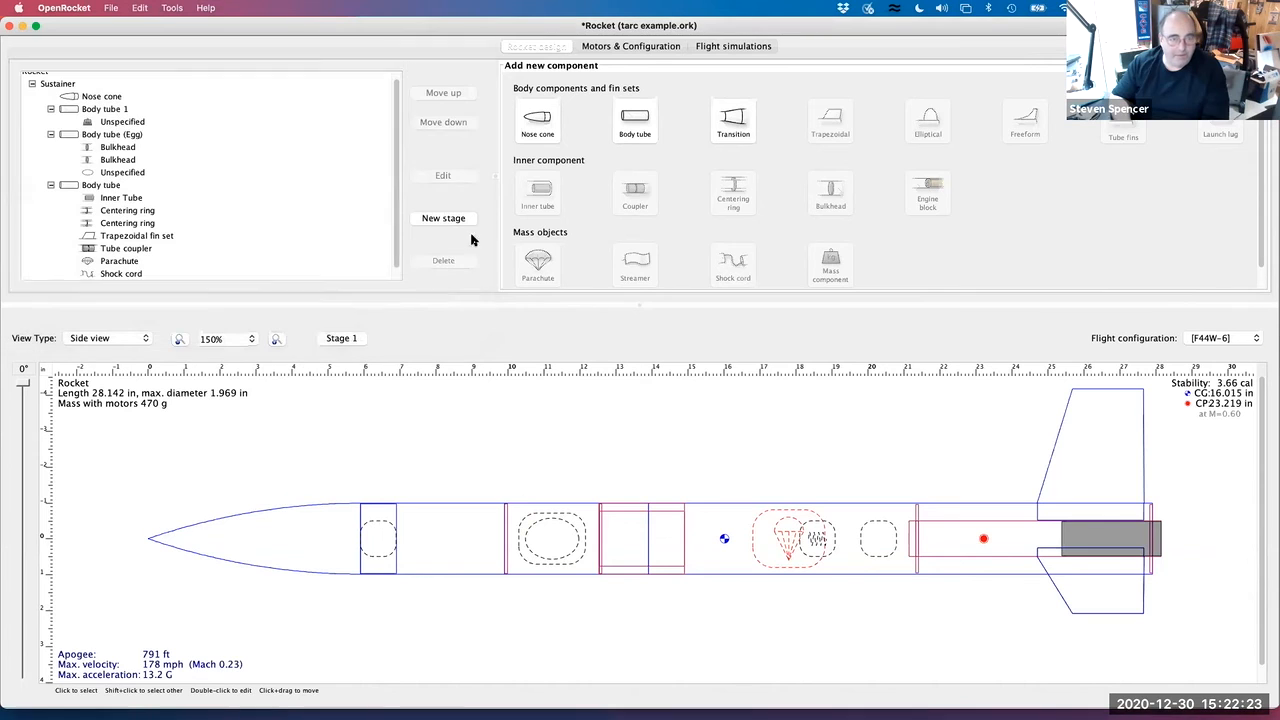
pyautogui.click(656, 45)
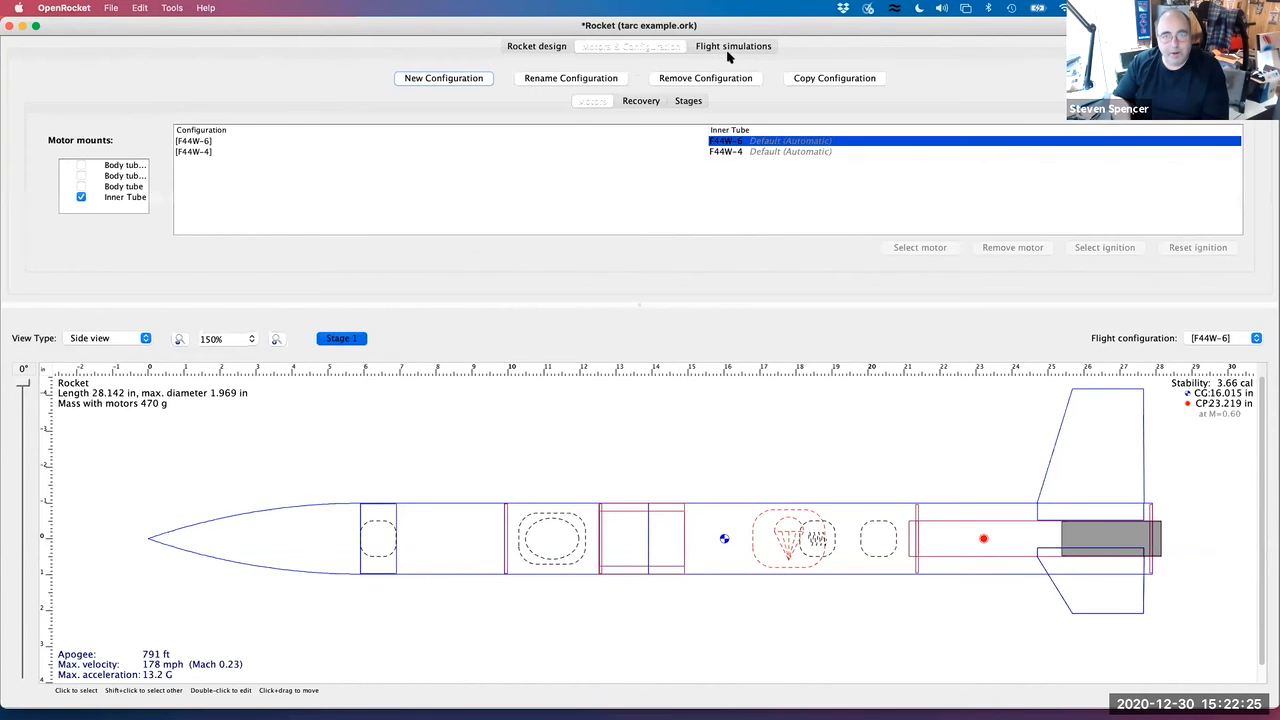
pyautogui.click(729, 50)
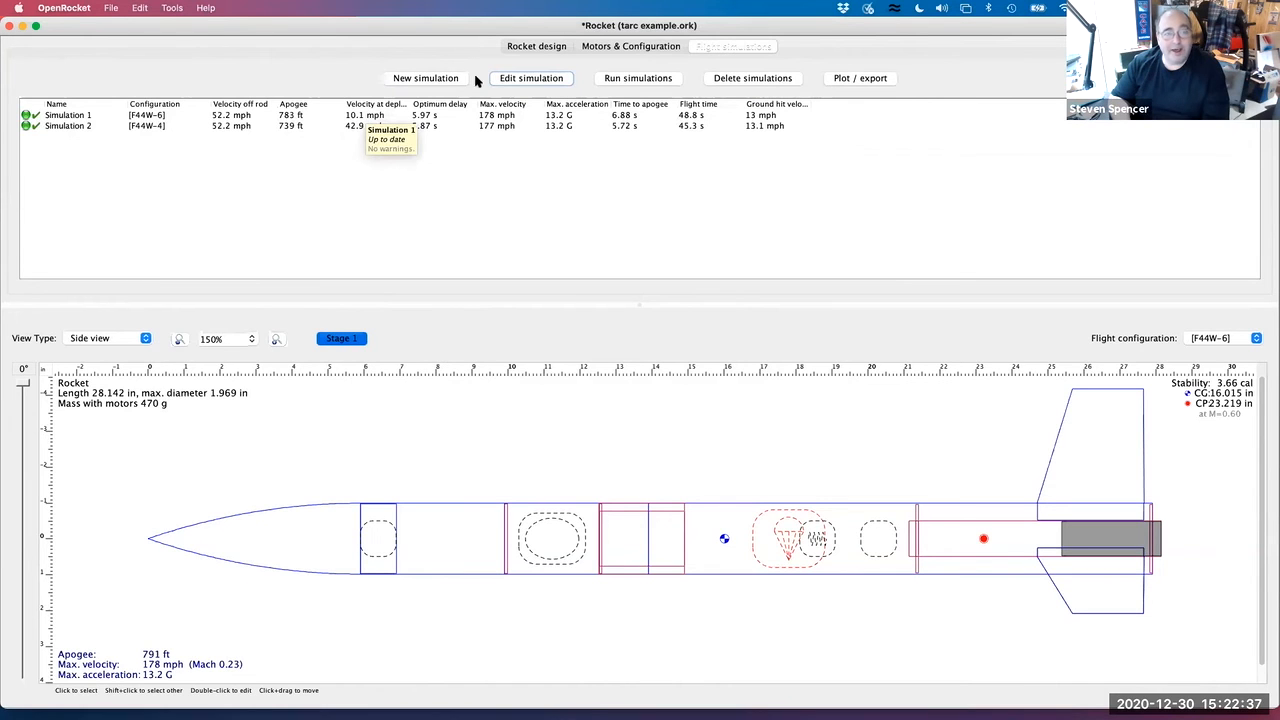
# Review the F44W-6 motor configuration and the settings of the payload mass in the Egg body tube
pyautogui.click(608, 46)
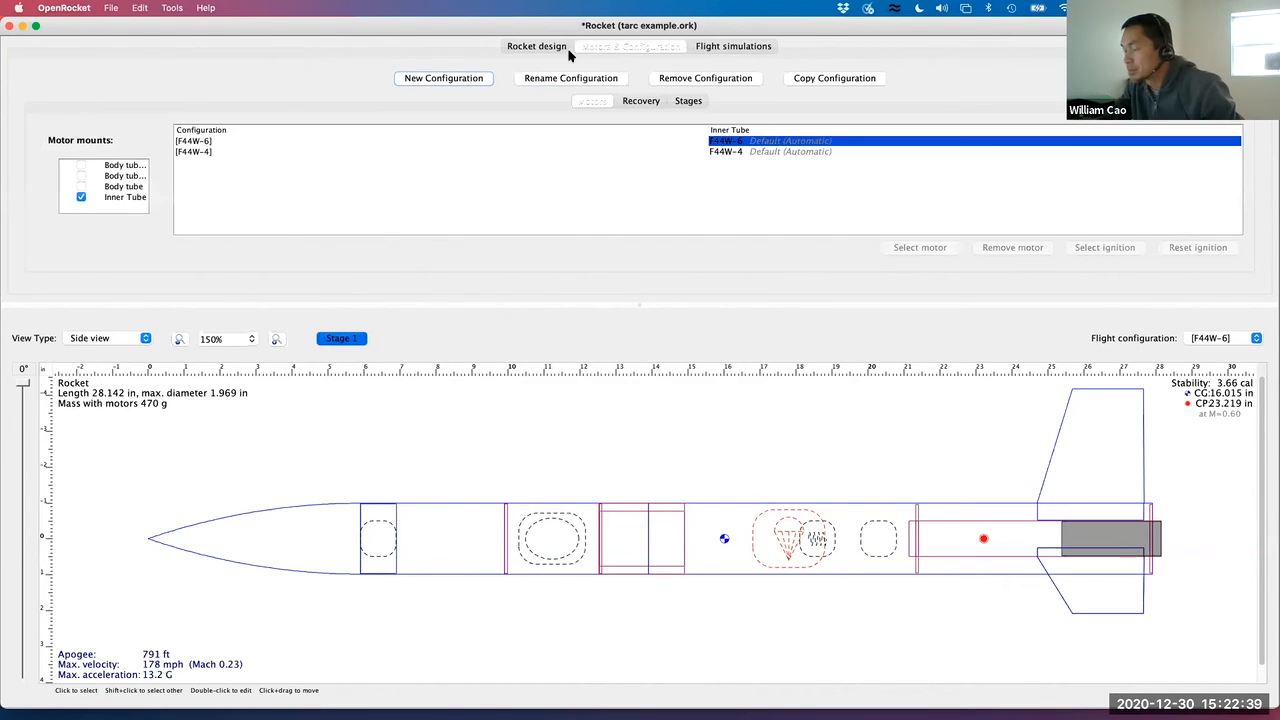
pyautogui.click(193, 142)
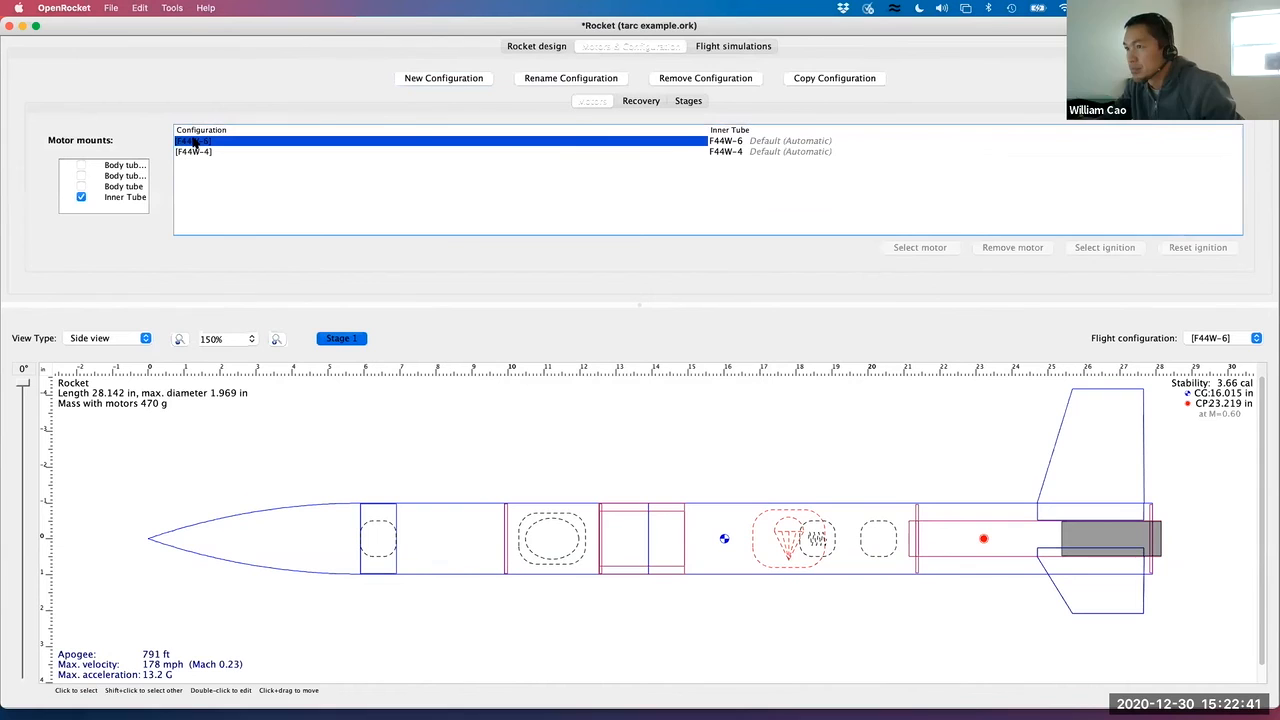
pyautogui.click(525, 47)
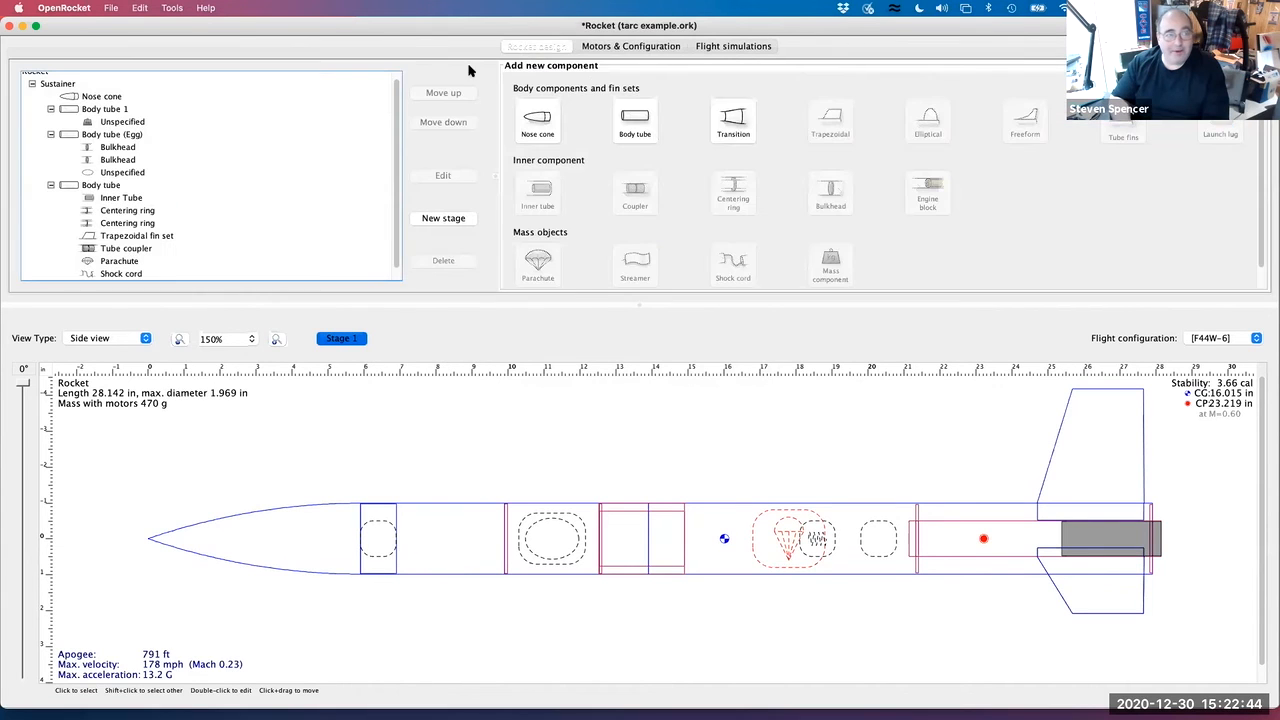
pyautogui.doubleClick(123, 173)
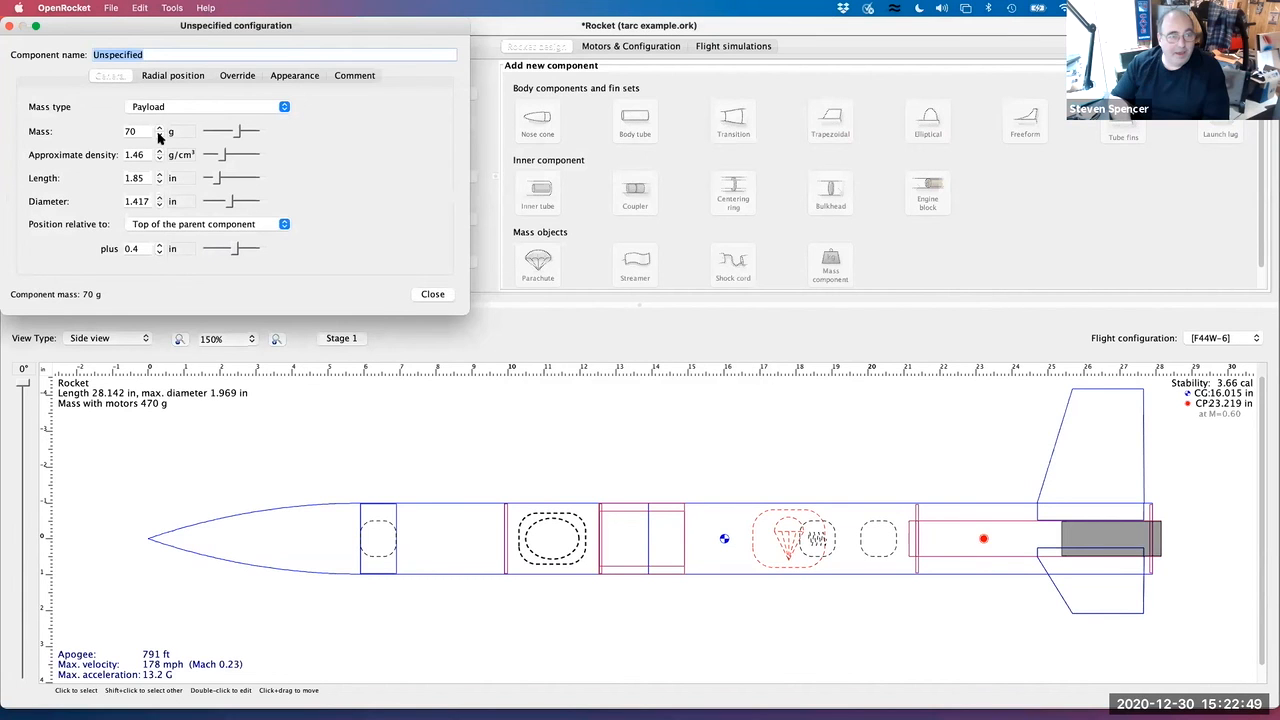
pyautogui.click(431, 294)
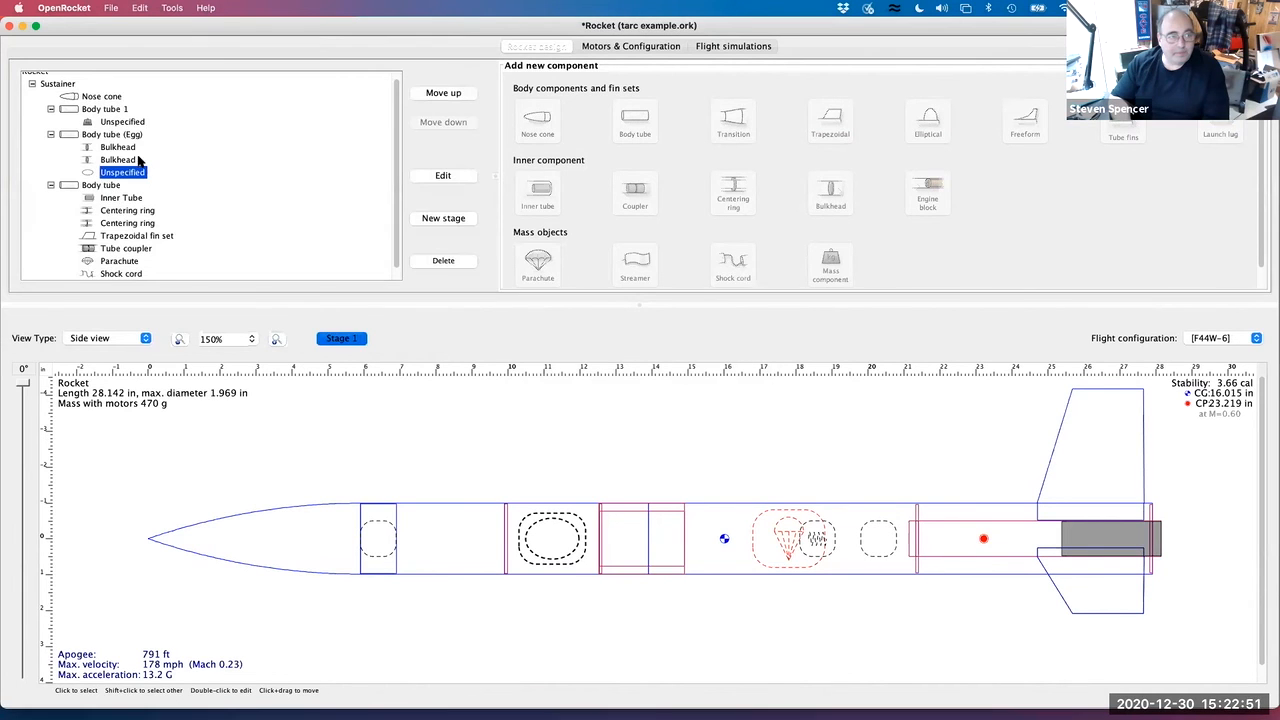
# Set the ballast mass inside Body tube 1 to 45 g and check both flight simulations
pyautogui.doubleClick(120, 122)
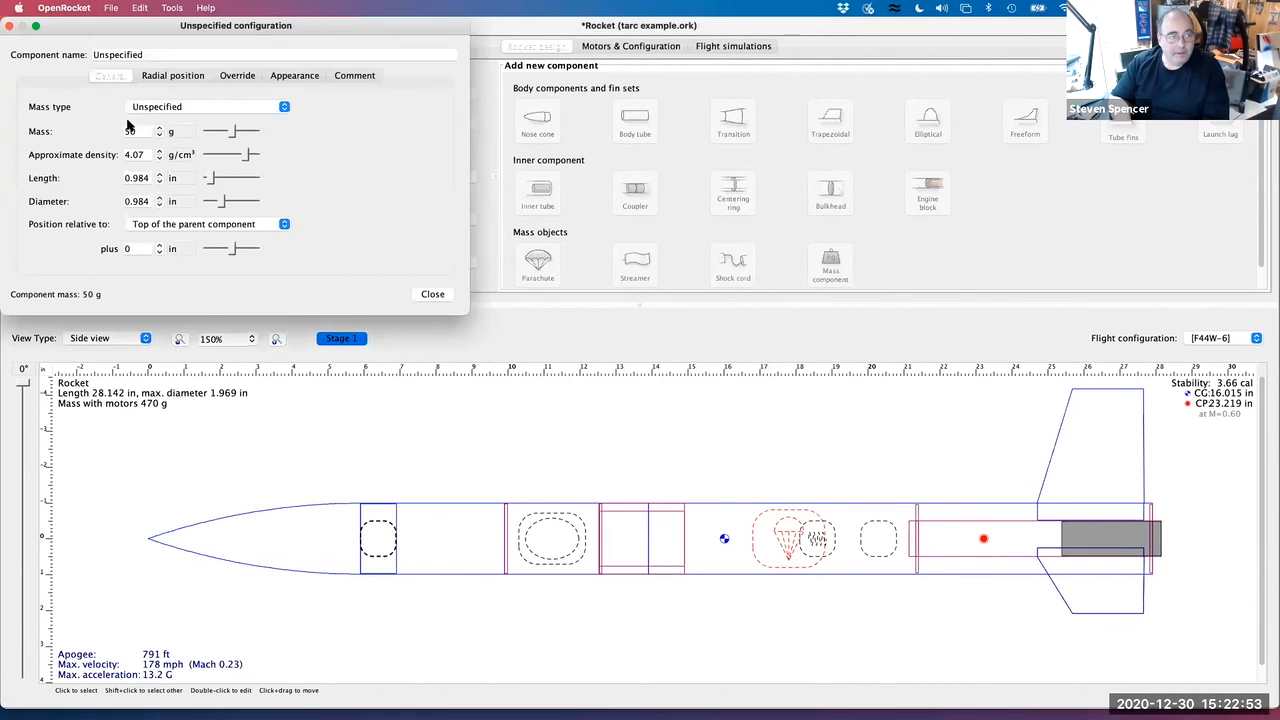
pyautogui.click(158, 137)
pyautogui.click(158, 137)
pyautogui.click(158, 137)
pyautogui.click(158, 137)
pyautogui.click(158, 137)
pyautogui.click(158, 137)
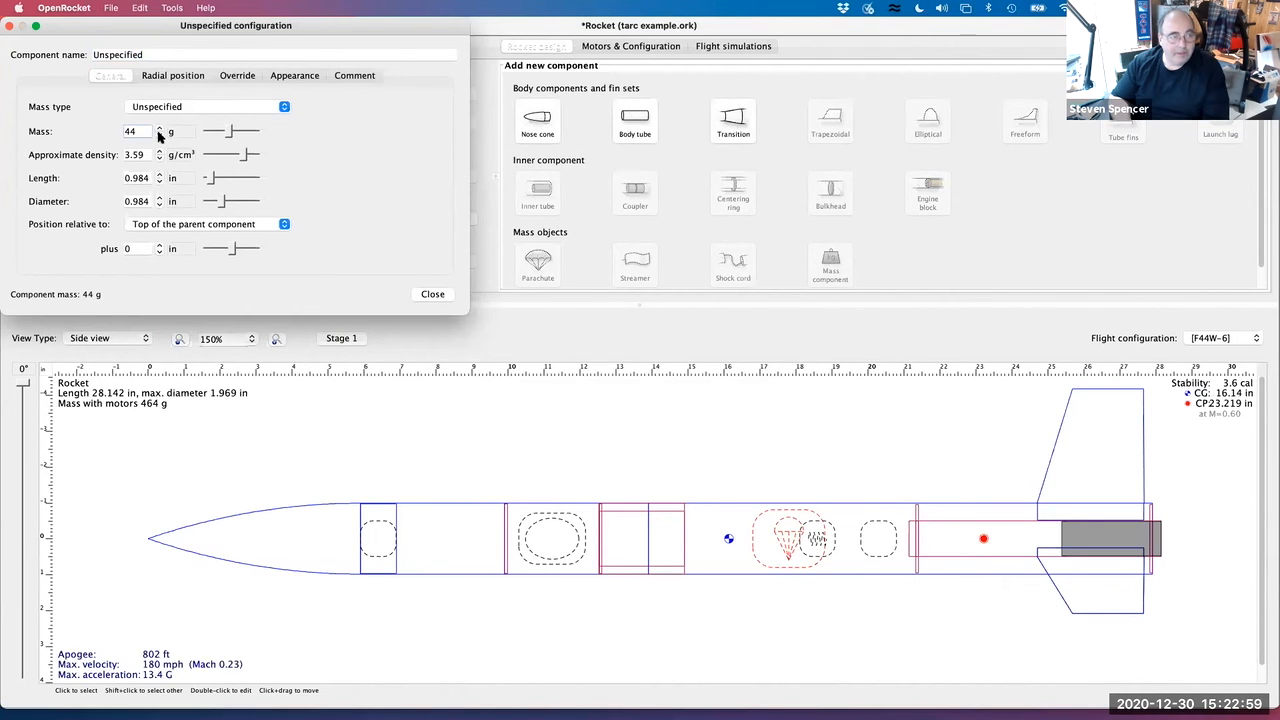
pyautogui.click(432, 294)
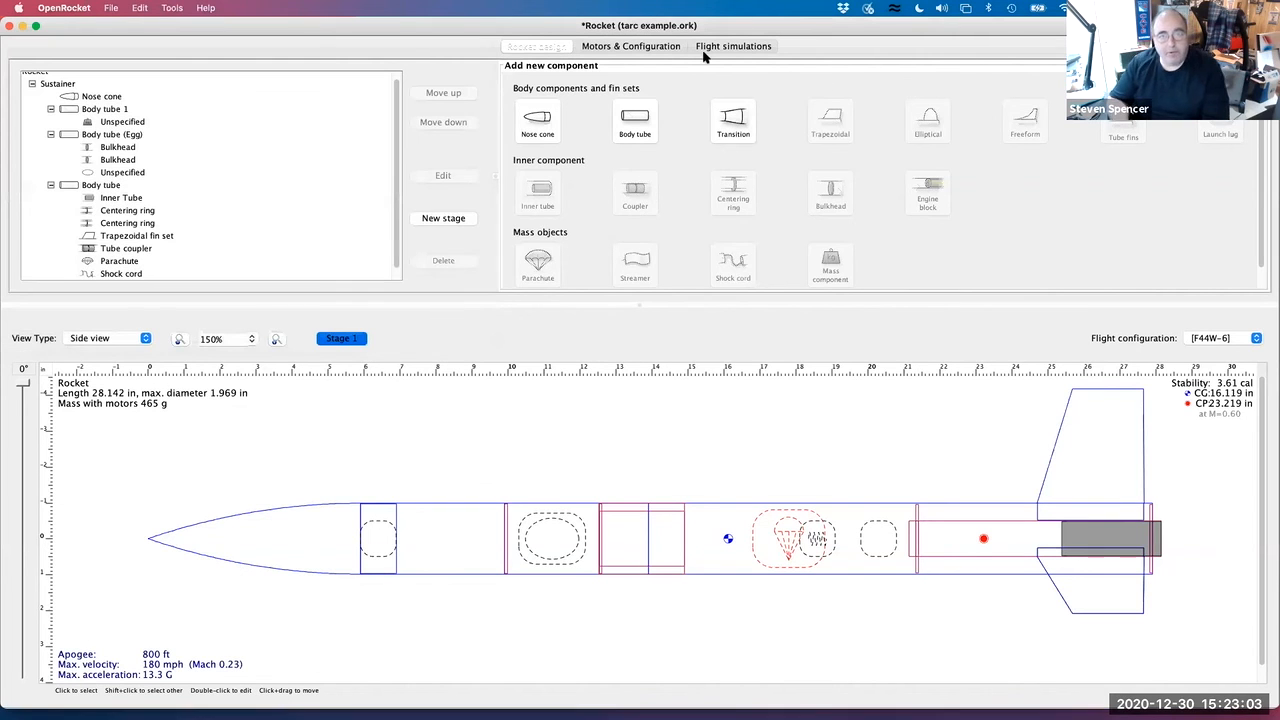
pyautogui.click(727, 47)
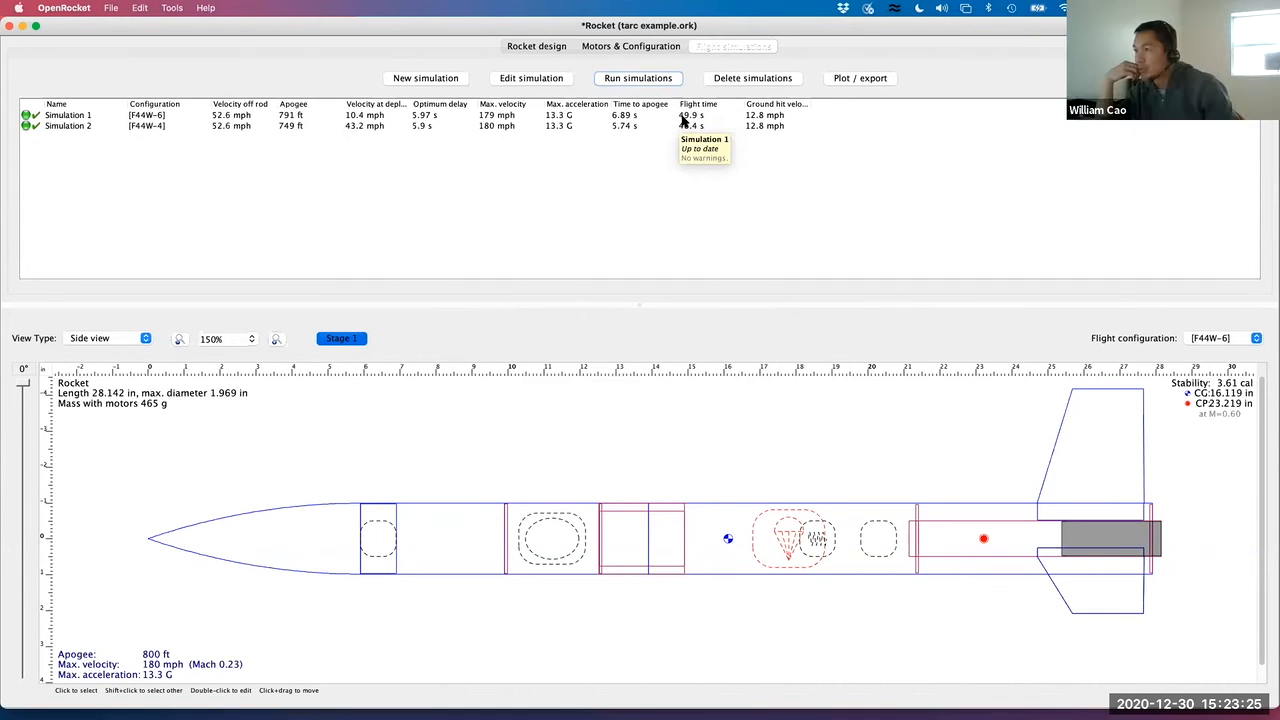
# Shorten the parachute's shroud lines to 12 in and check the flight simulations of both configurations
pyautogui.doubleClick(785, 540)
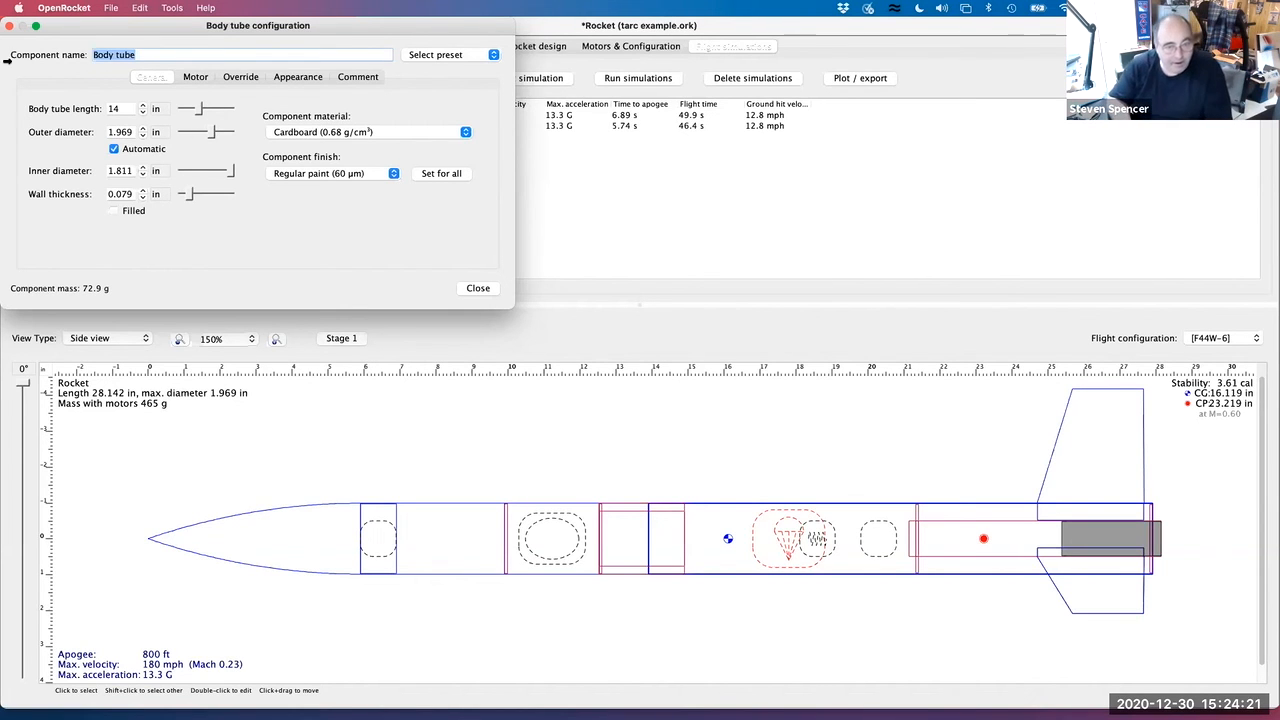
pyautogui.click(479, 289)
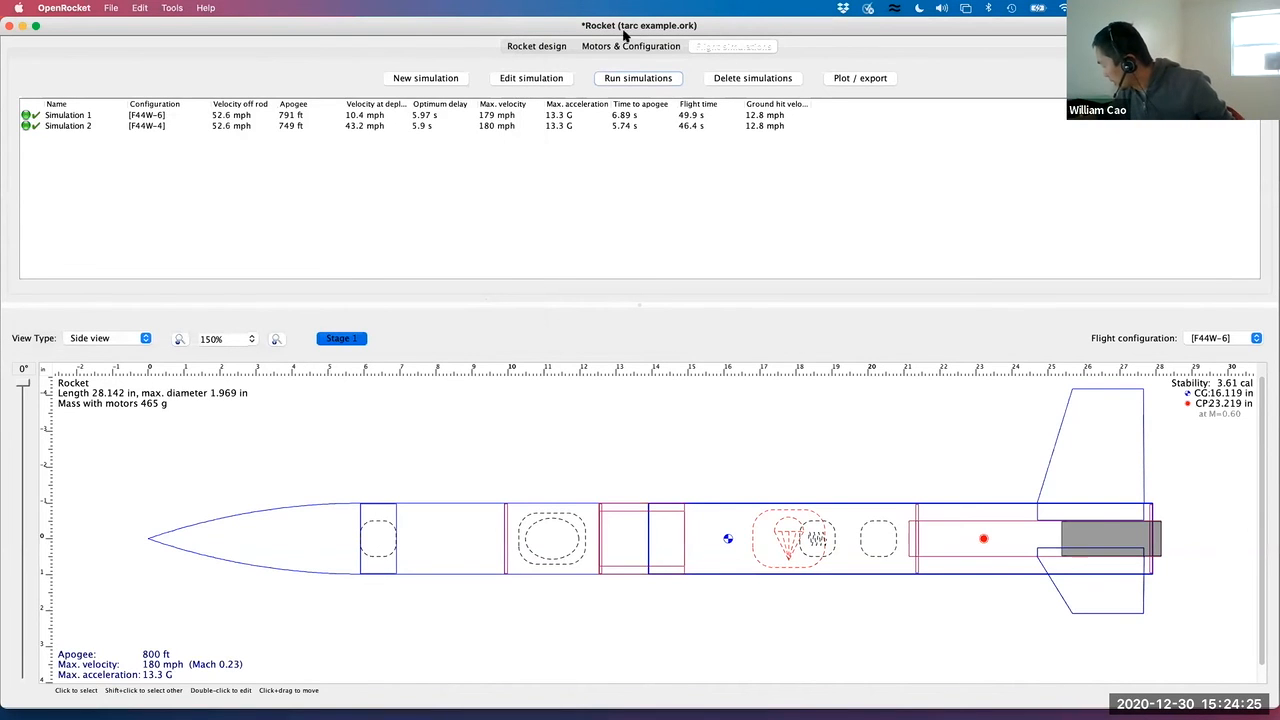
pyautogui.click(527, 47)
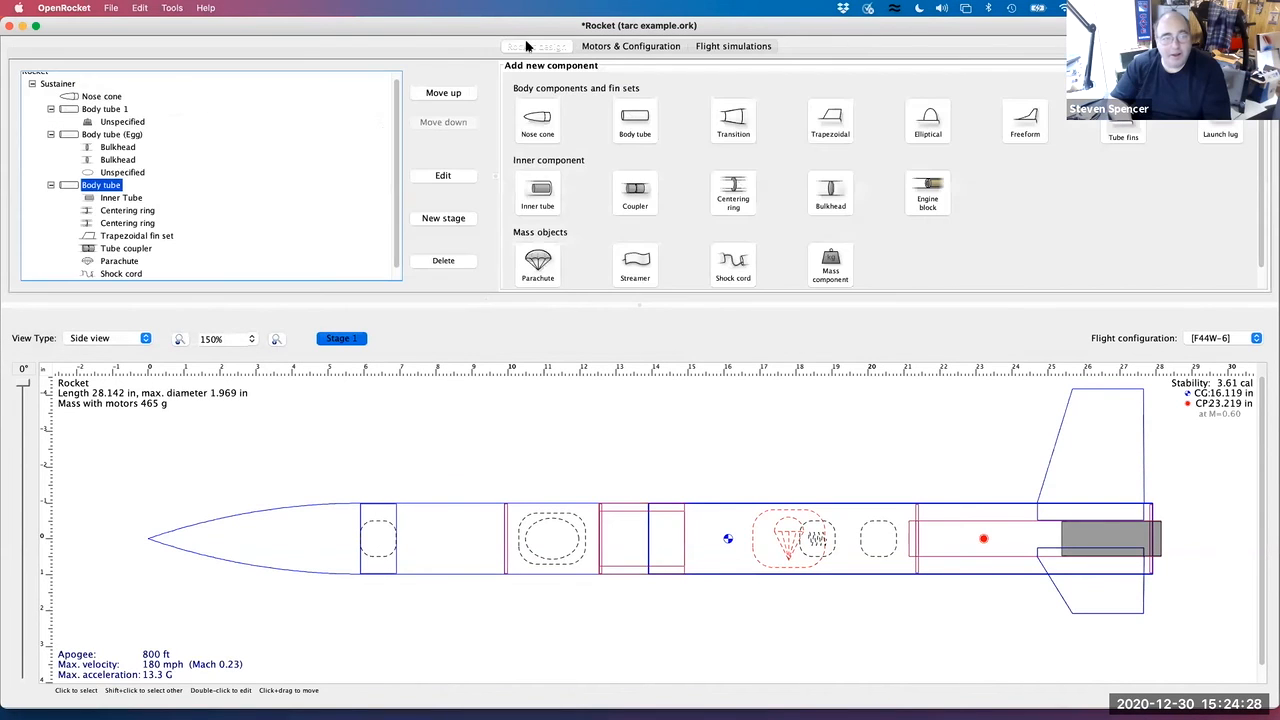
pyautogui.doubleClick(119, 261)
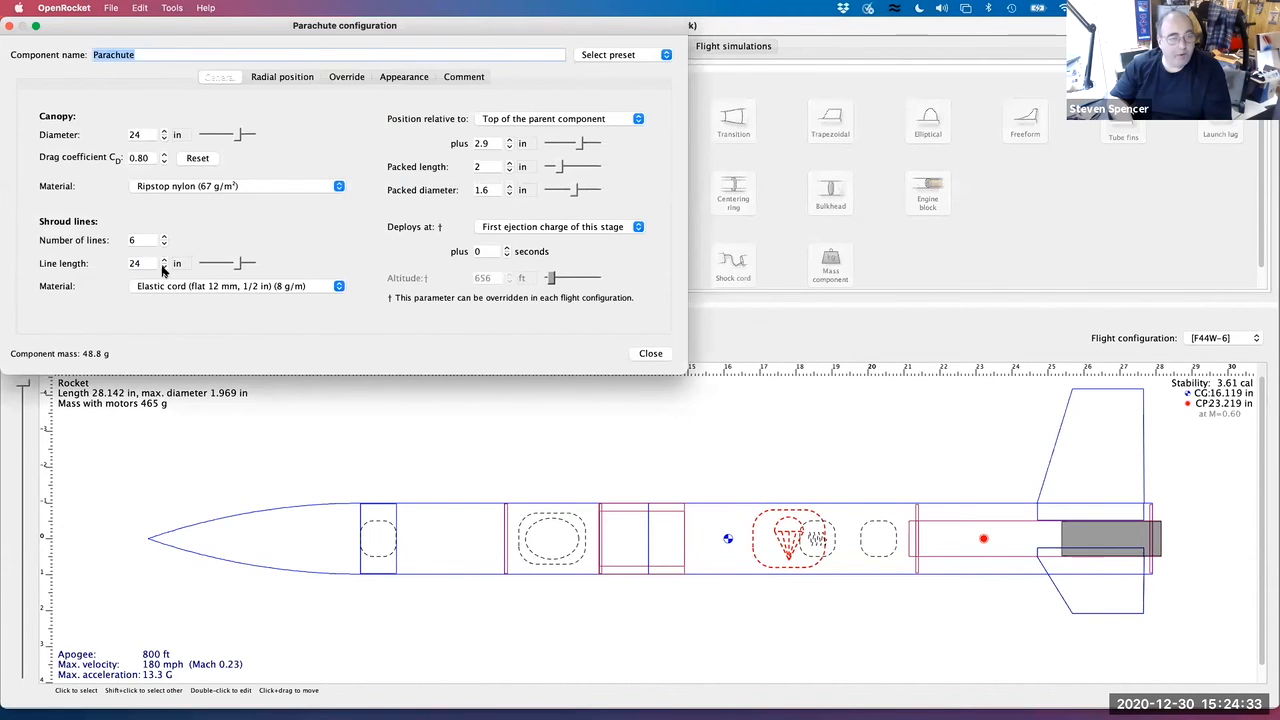
pyautogui.click(163, 268)
pyautogui.click(163, 268)
pyautogui.click(163, 268)
pyautogui.click(163, 268)
pyautogui.click(163, 268)
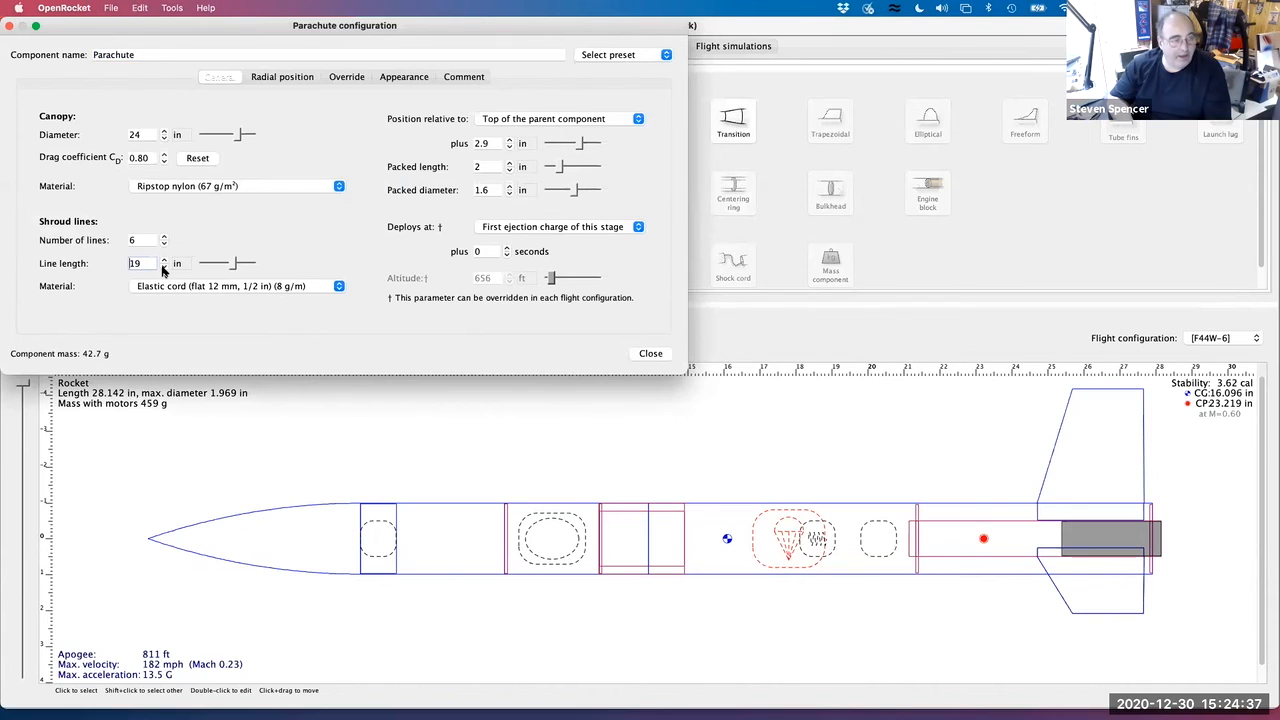
pyautogui.click(163, 268)
pyautogui.click(163, 268)
pyautogui.click(163, 268)
pyautogui.click(163, 268)
pyautogui.click(163, 268)
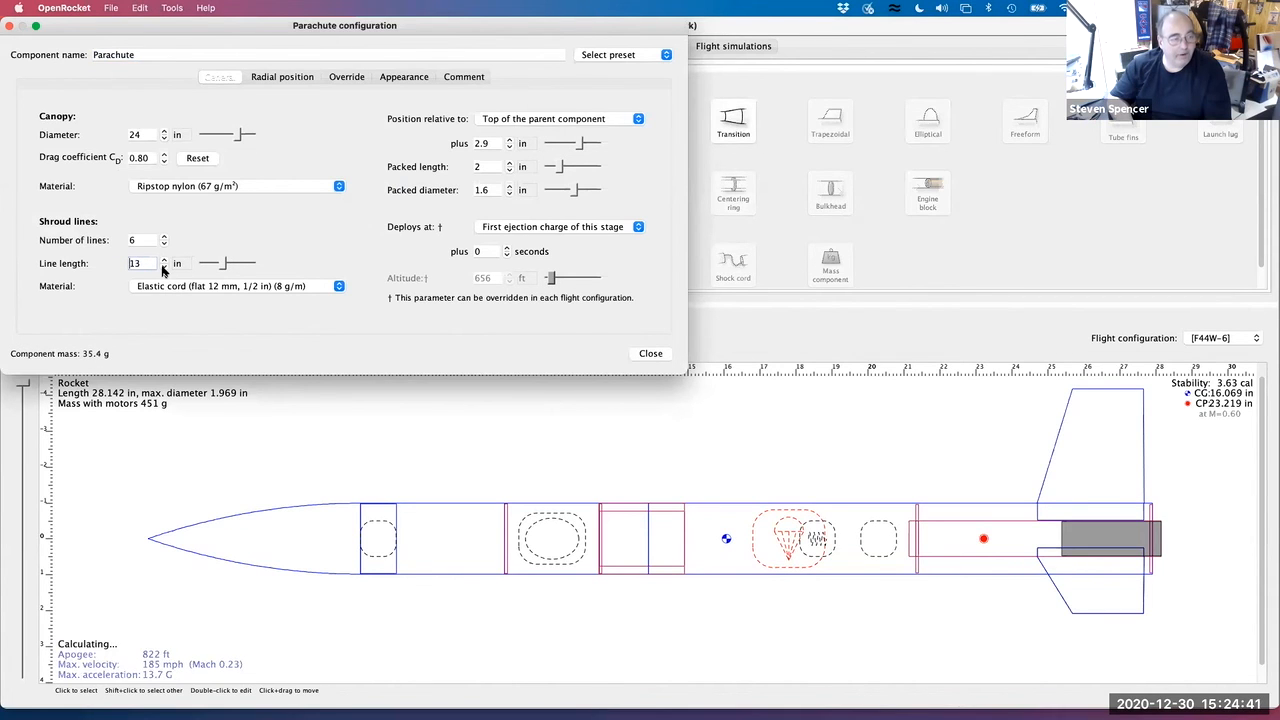
pyautogui.click(163, 268)
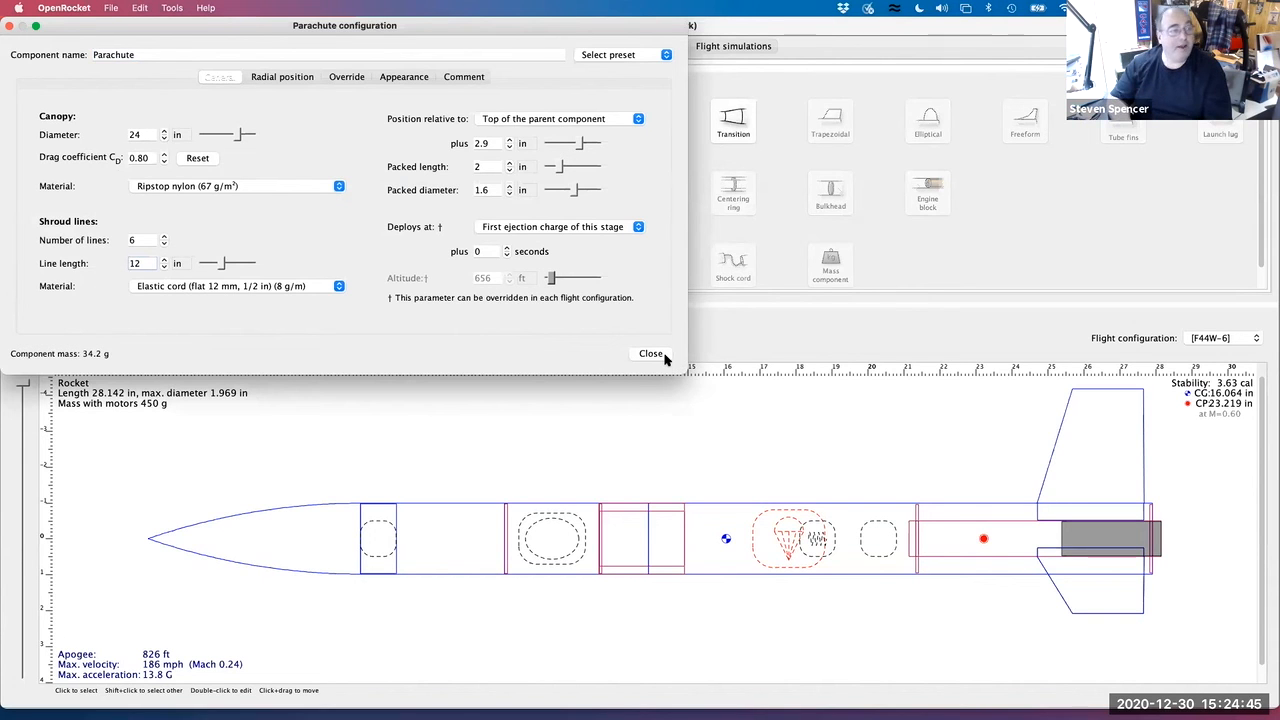
pyautogui.click(662, 356)
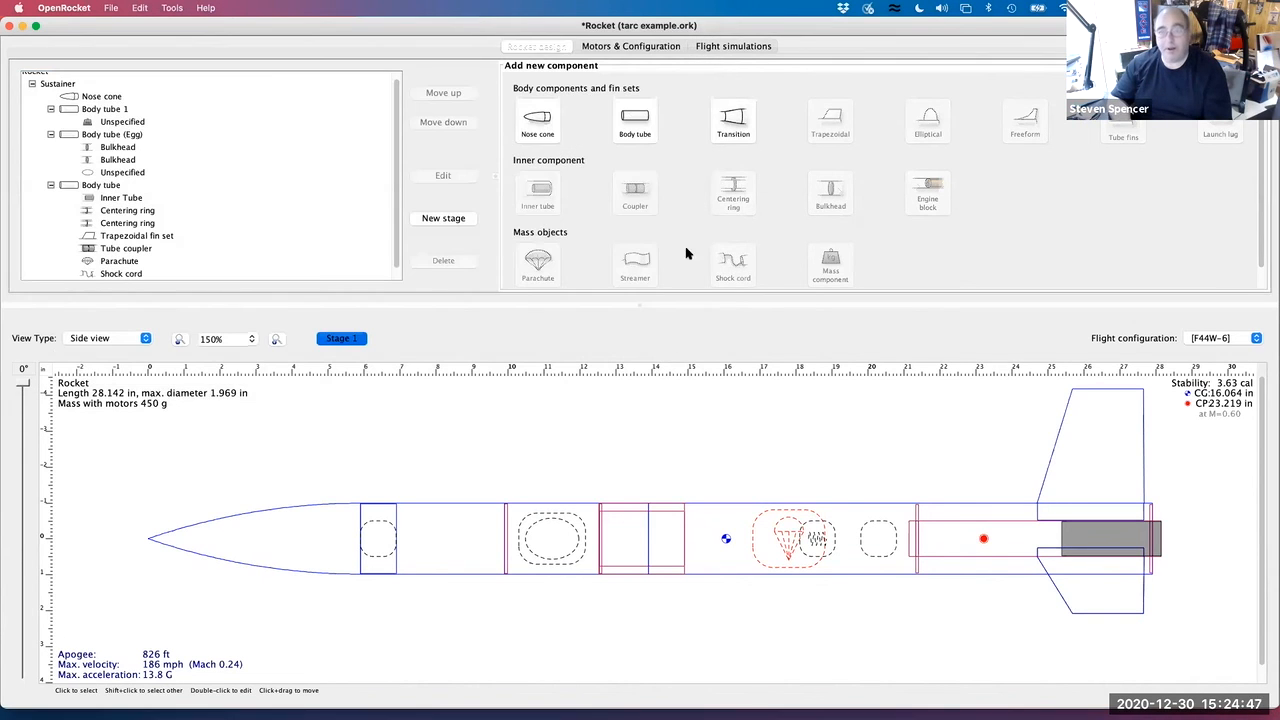
pyautogui.click(746, 48)
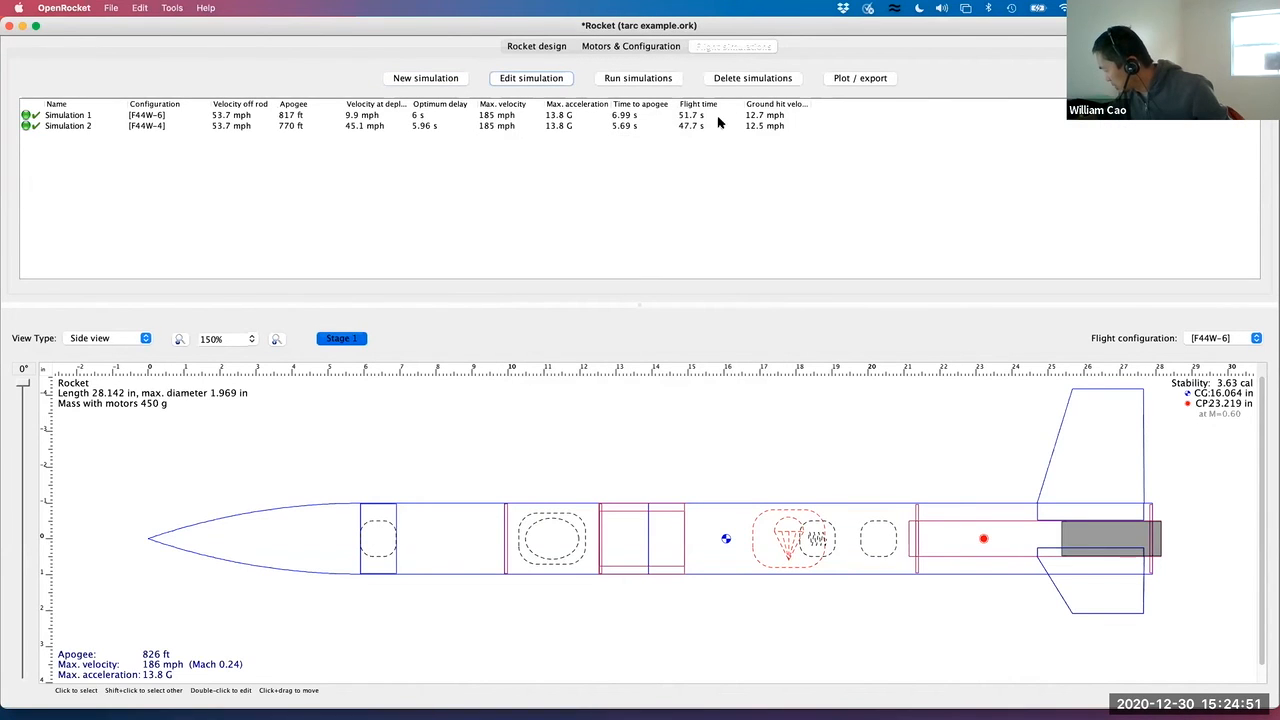
pyautogui.click(591, 47)
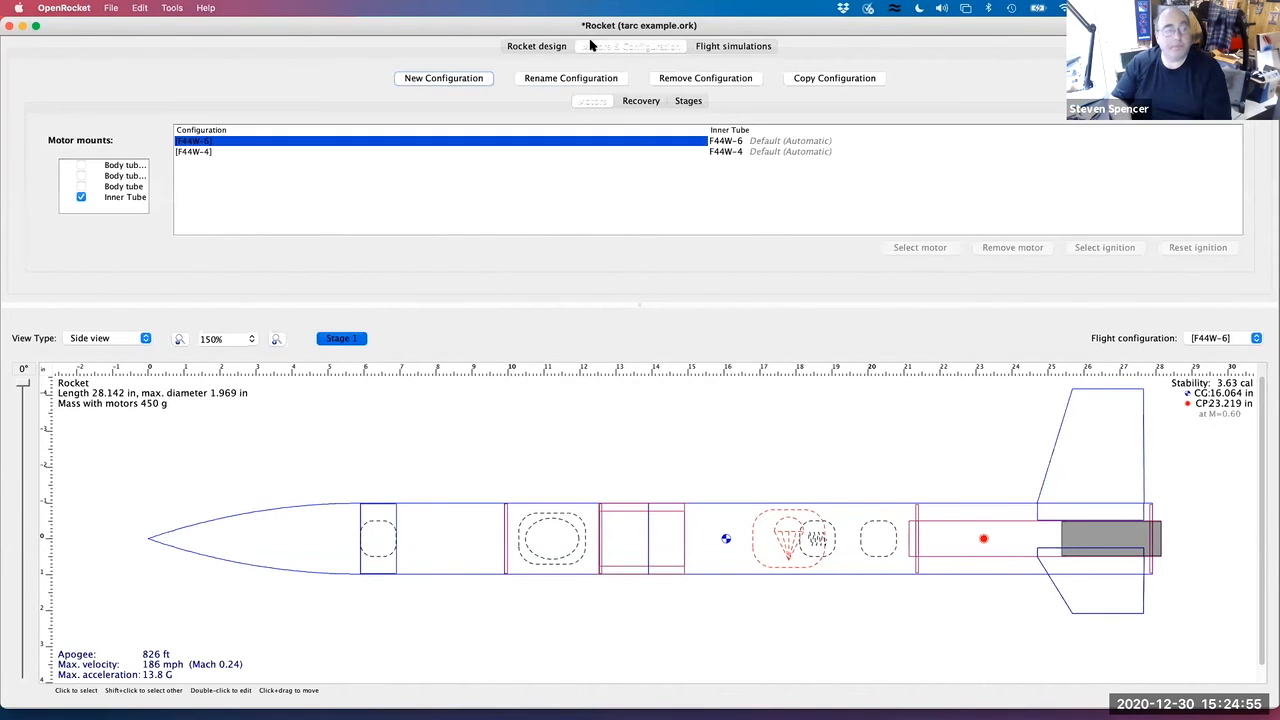
pyautogui.click(715, 47)
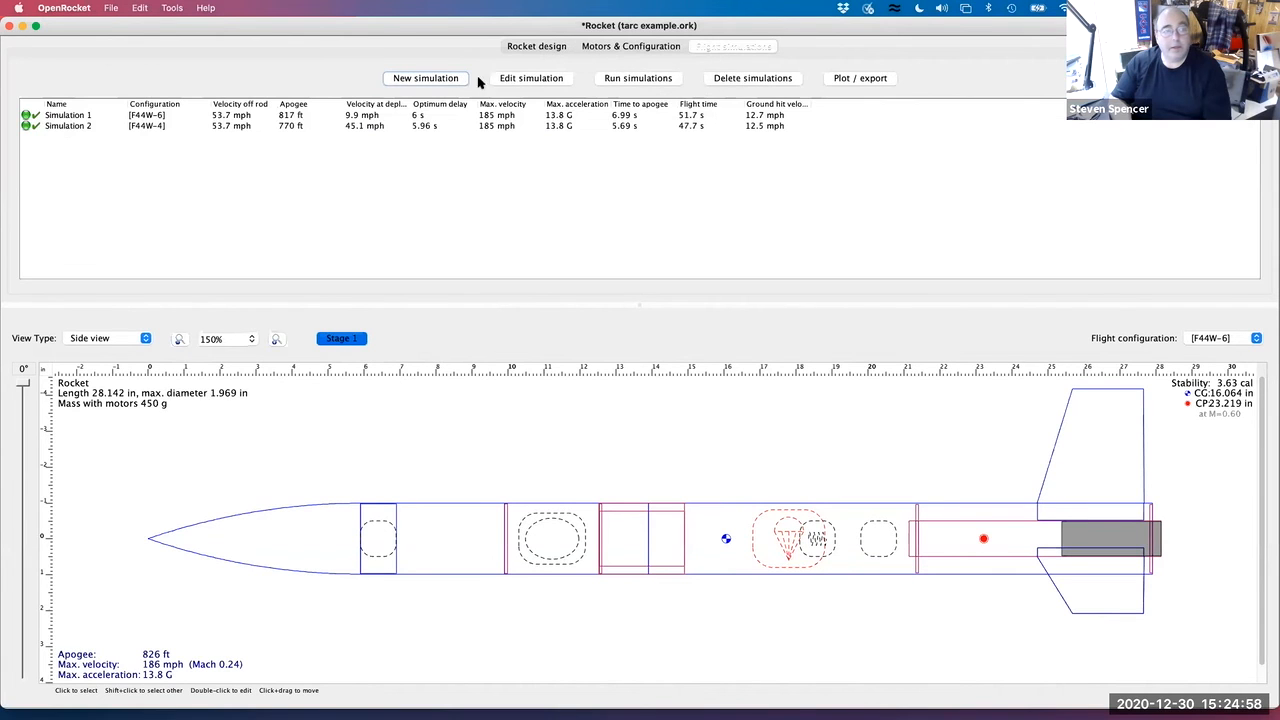
# Reduce the parachute's shroud line length to 7 in
pyautogui.click(520, 47)
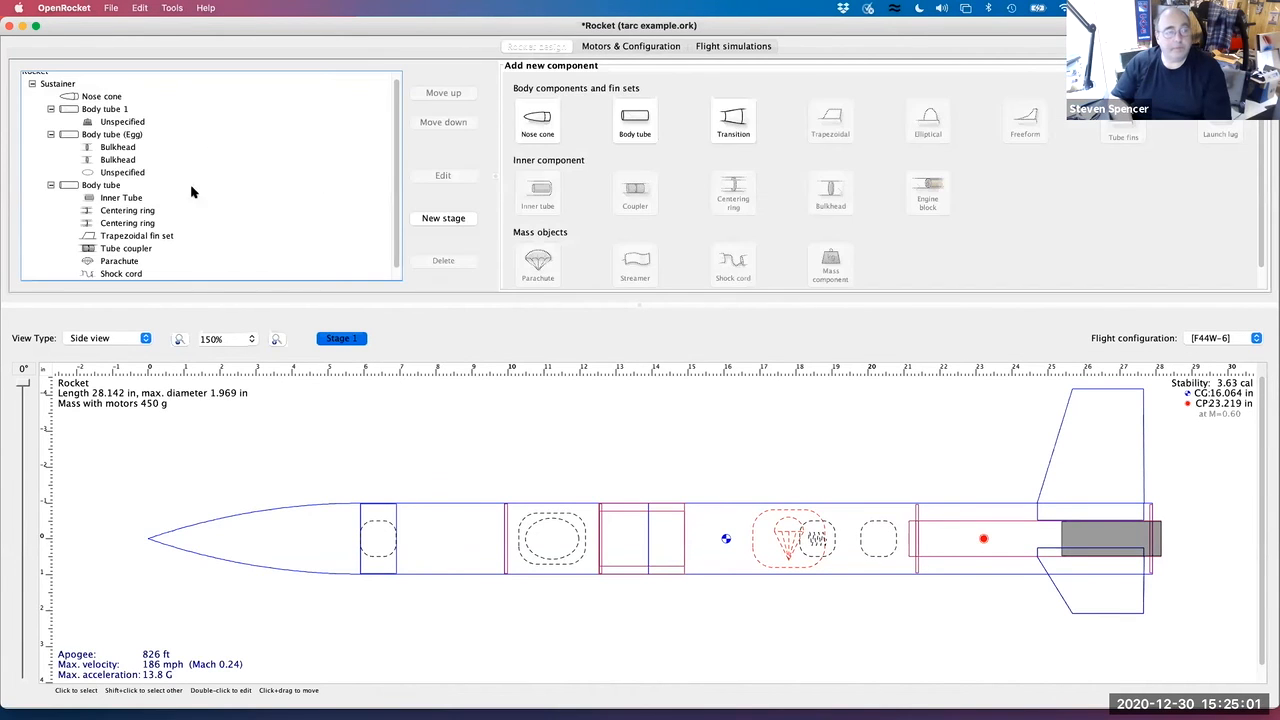
pyautogui.doubleClick(133, 262)
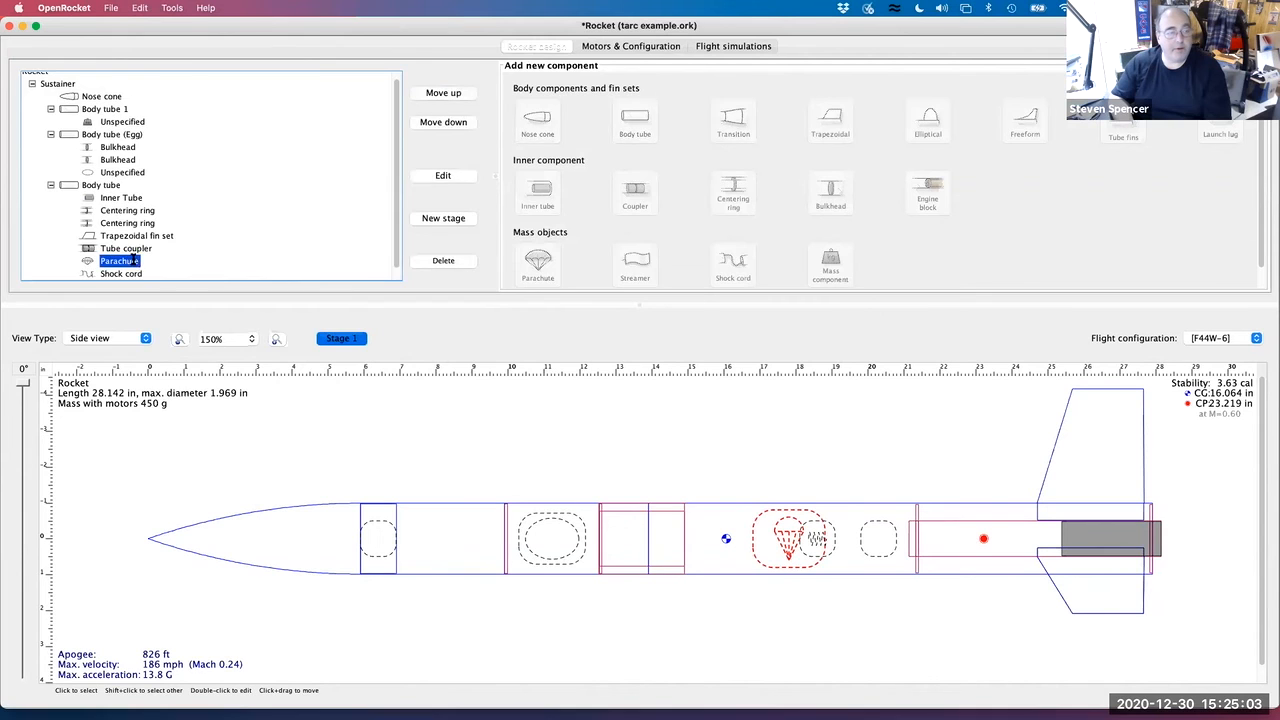
pyautogui.click(163, 266)
pyautogui.click(163, 266)
pyautogui.click(163, 266)
pyautogui.click(163, 266)
pyautogui.click(163, 266)
pyautogui.click(163, 266)
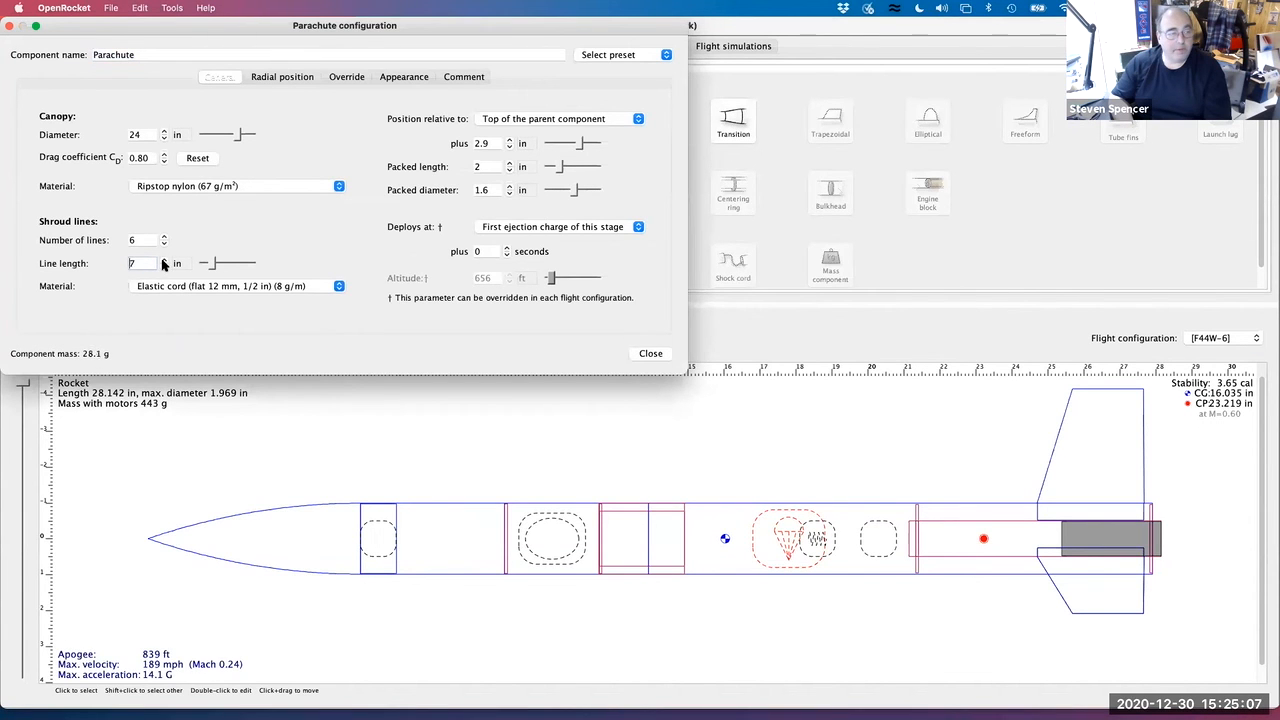
# Set the parachute's shroud line length back to 24 in
pyautogui.click(163, 260)
pyautogui.click(163, 260)
pyautogui.click(163, 260)
pyautogui.click(163, 260)
pyautogui.click(163, 260)
pyautogui.click(163, 260)
pyautogui.click(163, 260)
pyautogui.click(163, 260)
pyautogui.click(163, 260)
pyautogui.click(163, 260)
pyautogui.click(163, 260)
pyautogui.click(163, 260)
pyautogui.click(163, 260)
pyautogui.click(163, 260)
pyautogui.click(163, 260)
pyautogui.click(163, 260)
pyautogui.click(163, 260)
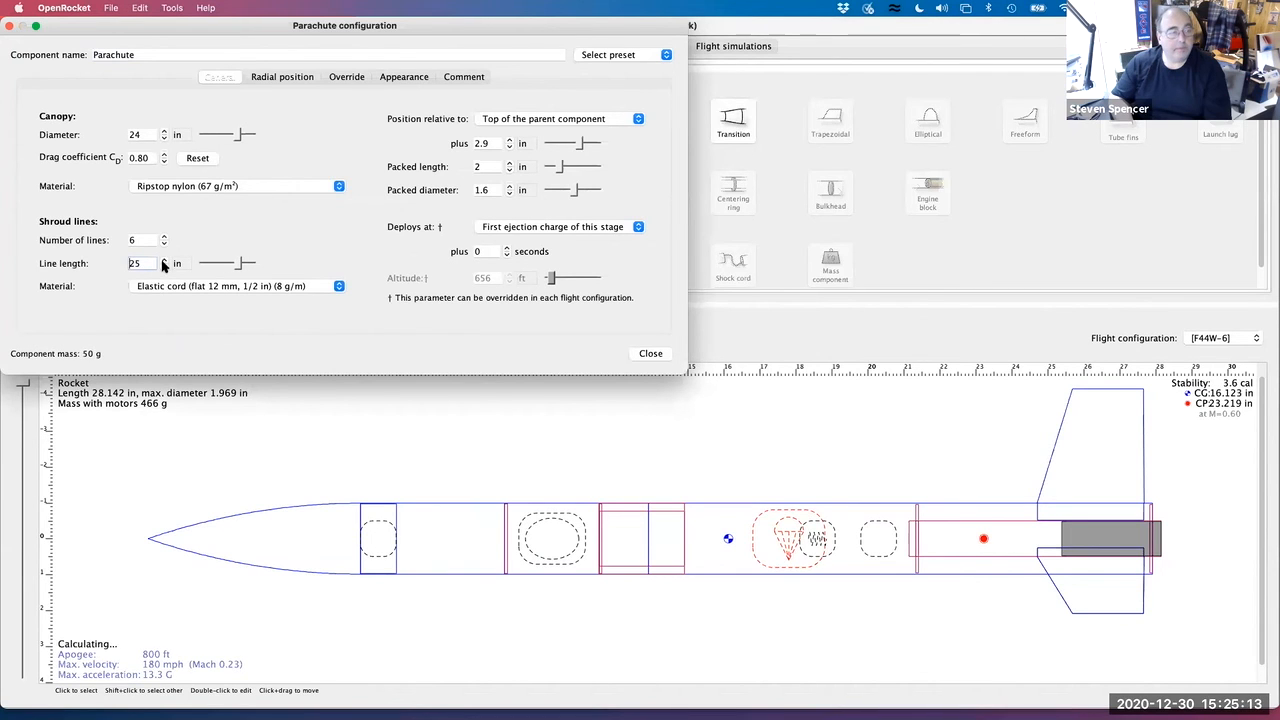
pyautogui.click(164, 267)
# Set the parachute's canopy diameter to 18 in
pyautogui.click(164, 139)
pyautogui.click(164, 139)
pyautogui.click(164, 139)
pyautogui.click(163, 140)
pyautogui.click(163, 140)
pyautogui.click(163, 140)
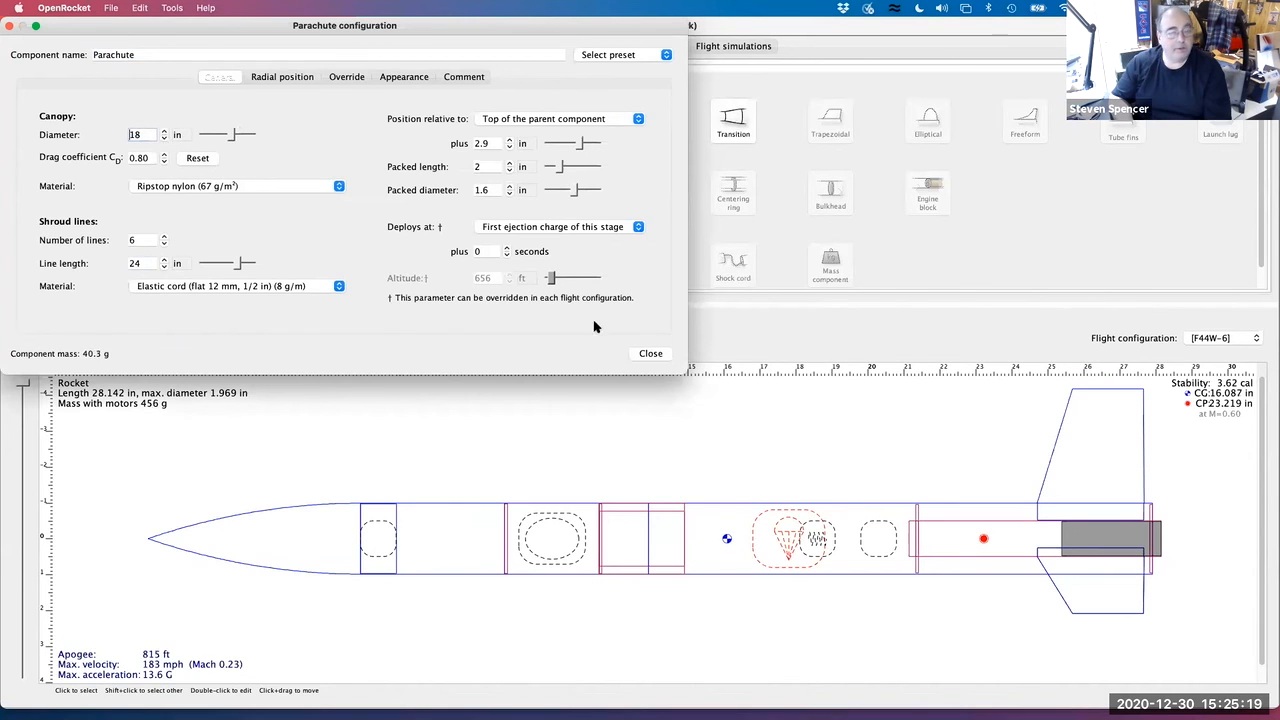
pyautogui.click(650, 354)
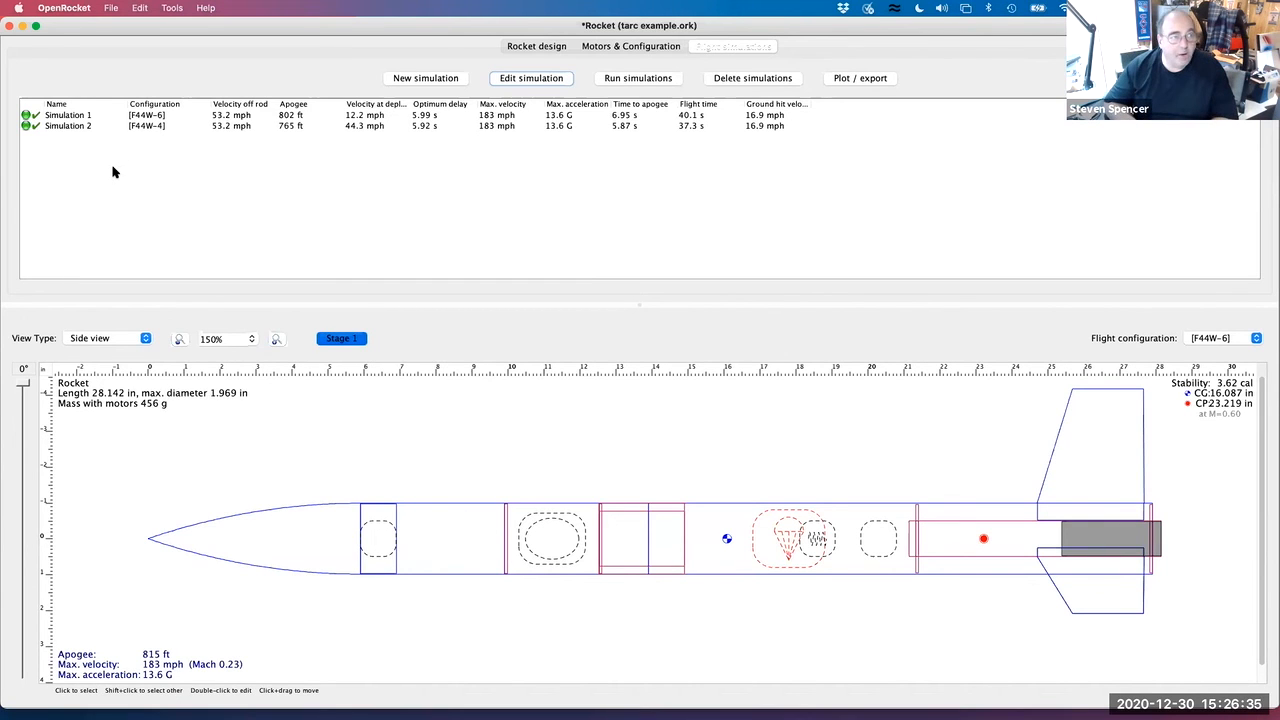
# Generate a print preview PDF of the rocket design with all report elements and templates included, dismissing the reading-order dialog
pyautogui.click(106, 9)
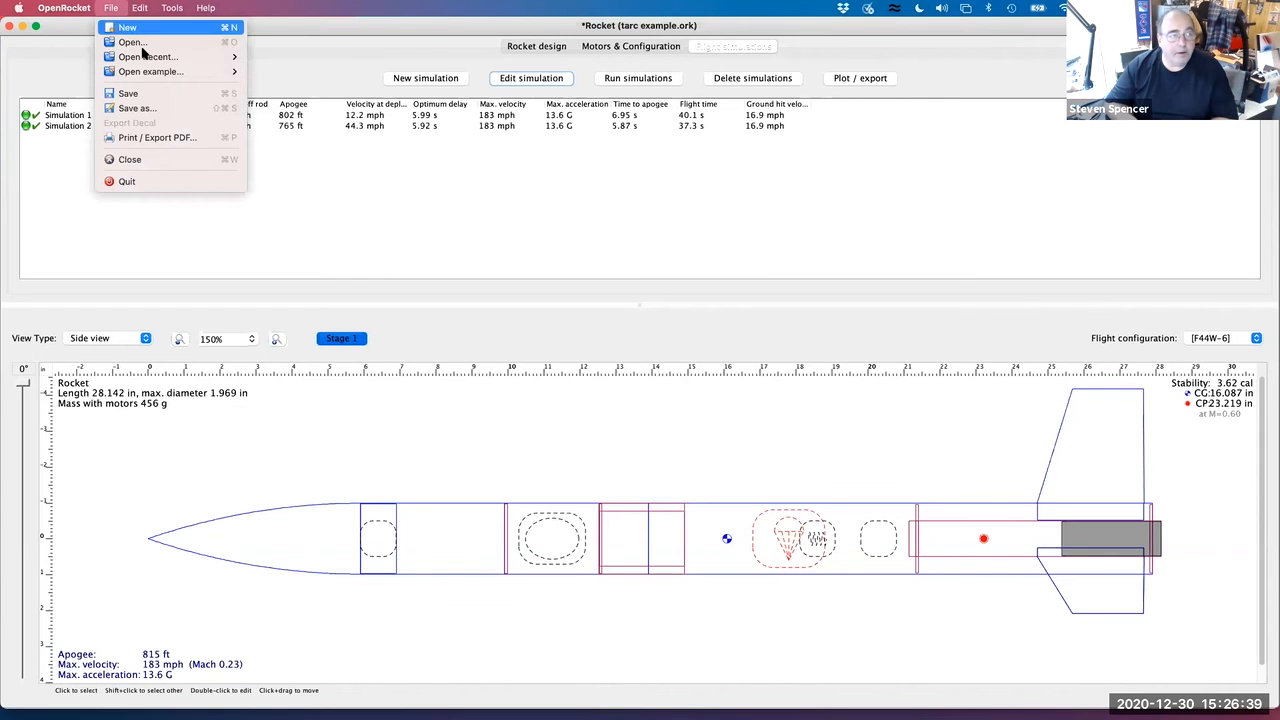
pyautogui.click(160, 137)
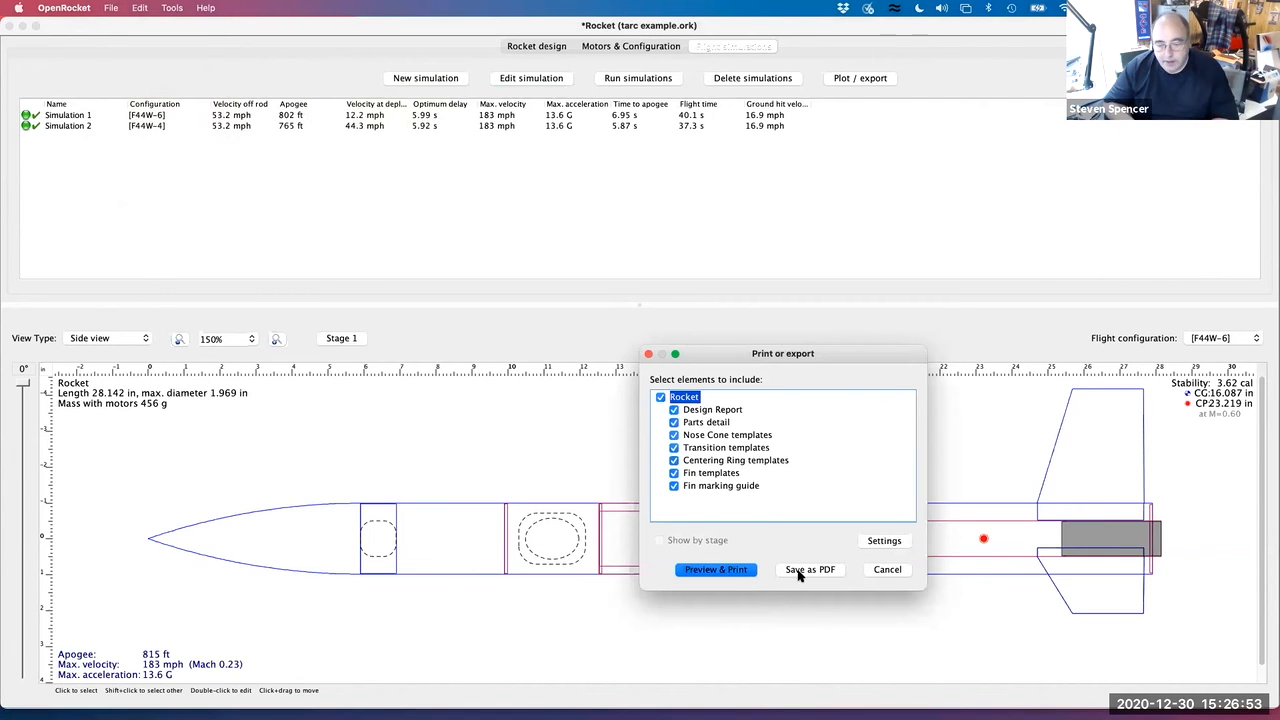
pyautogui.click(740, 570)
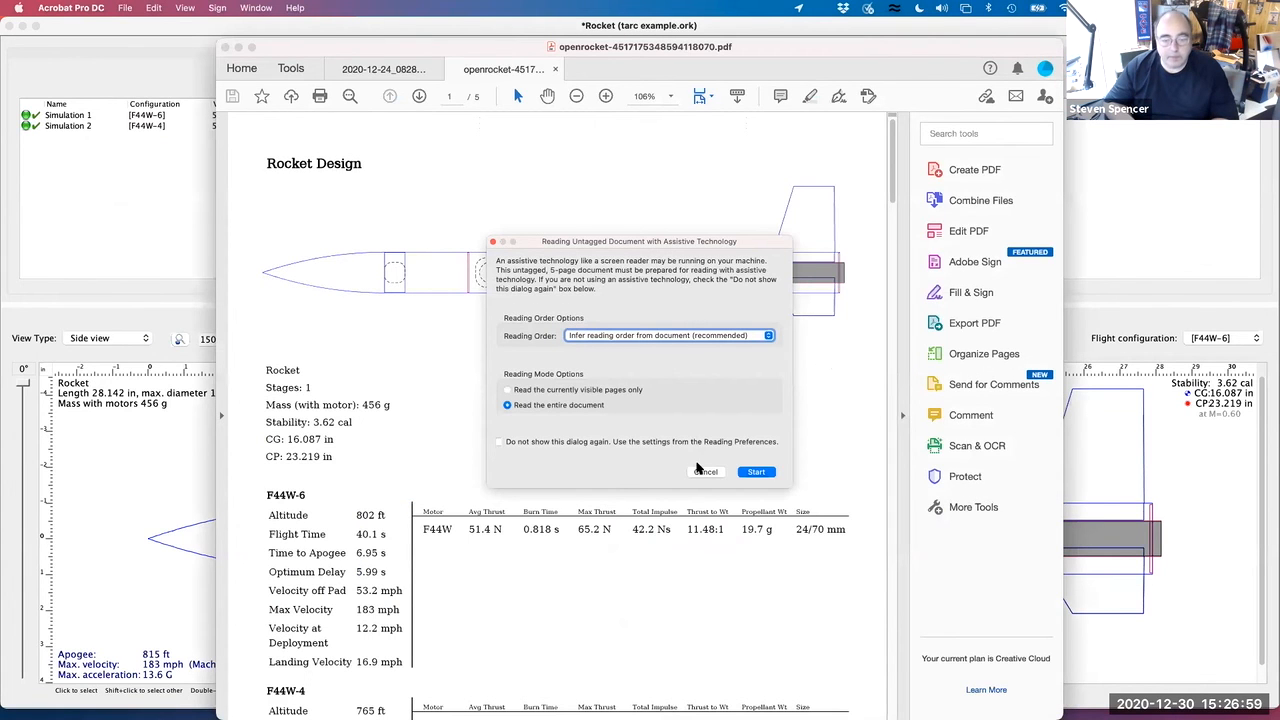
pyautogui.click(702, 472)
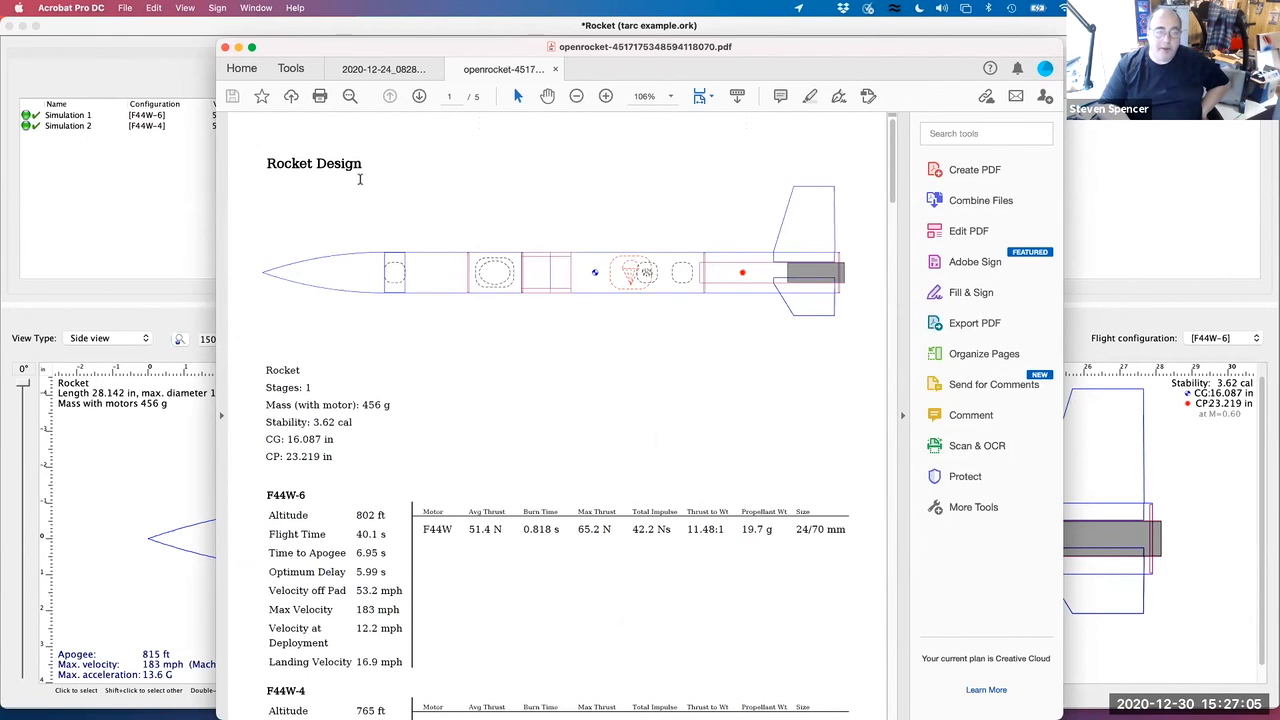
# Review the design report's altitude and thrust-to-weight figures for the F44W-6 and F44W-4 configurations
pyautogui.scroll(-5, 522, 459)
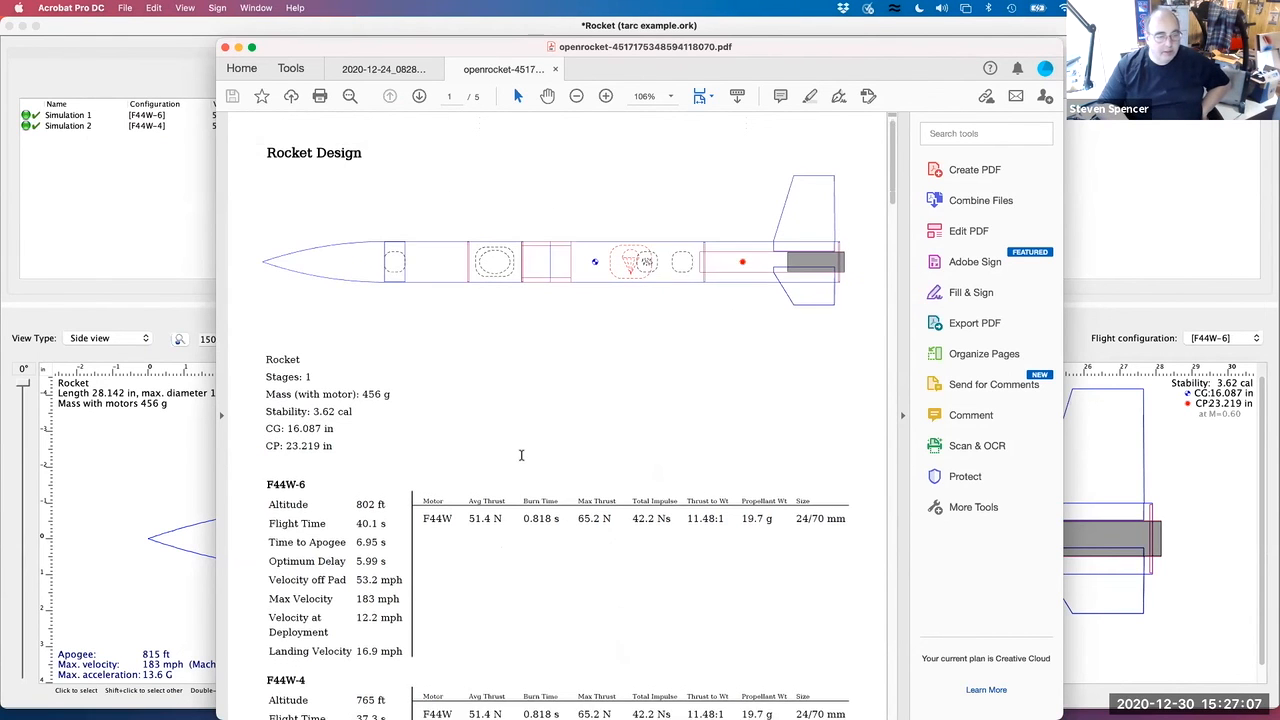
pyautogui.scroll(-10, 522, 460)
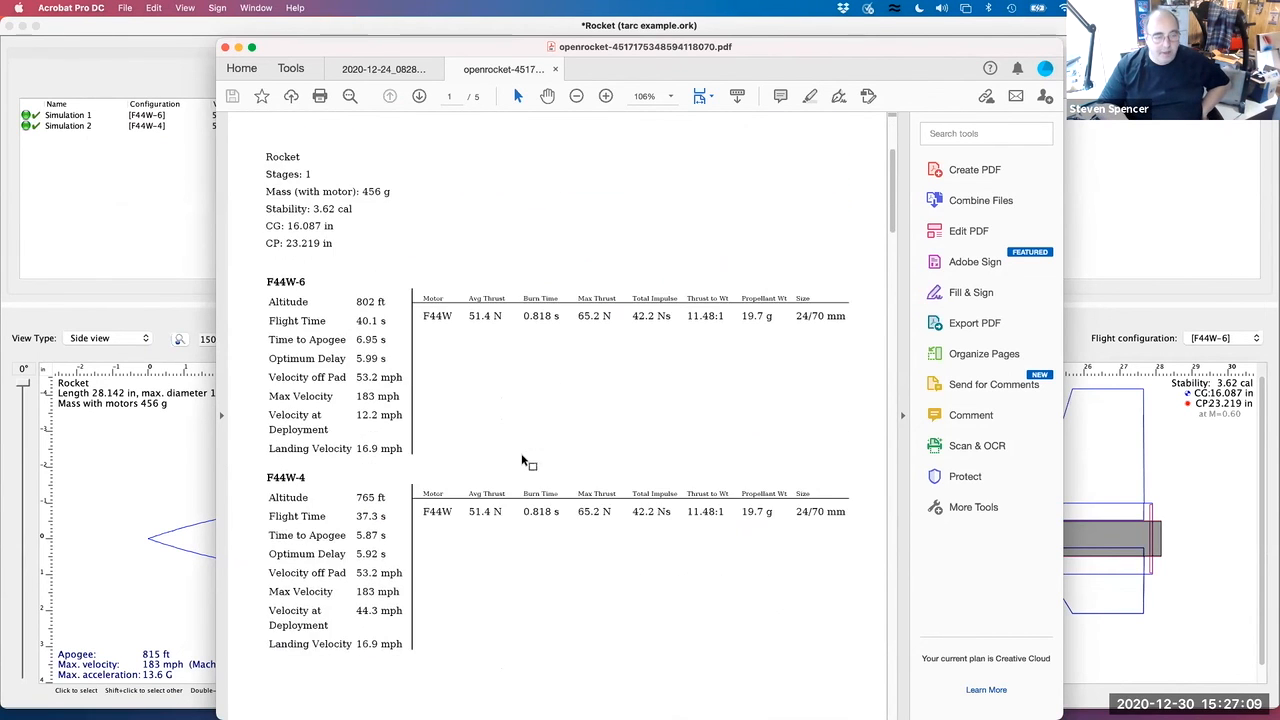
pyautogui.scroll(5, 522, 461)
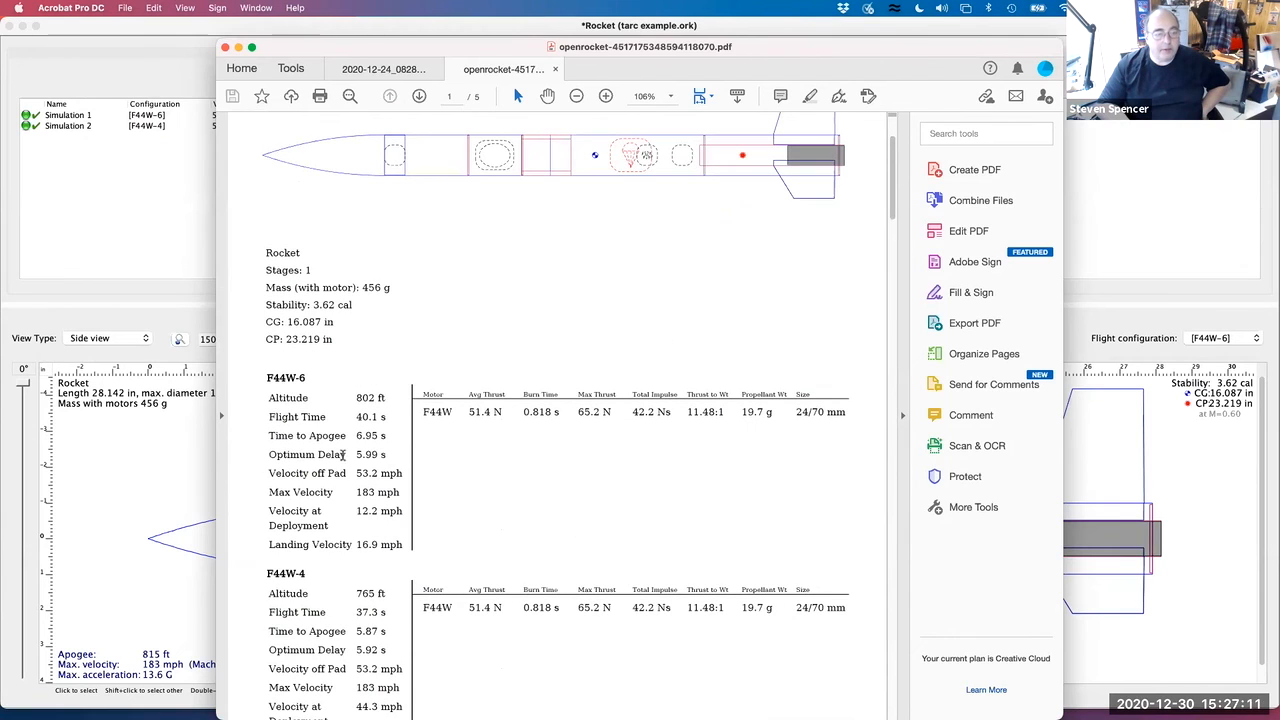
pyautogui.moveTo(355, 398); pyautogui.dragTo(392, 402)
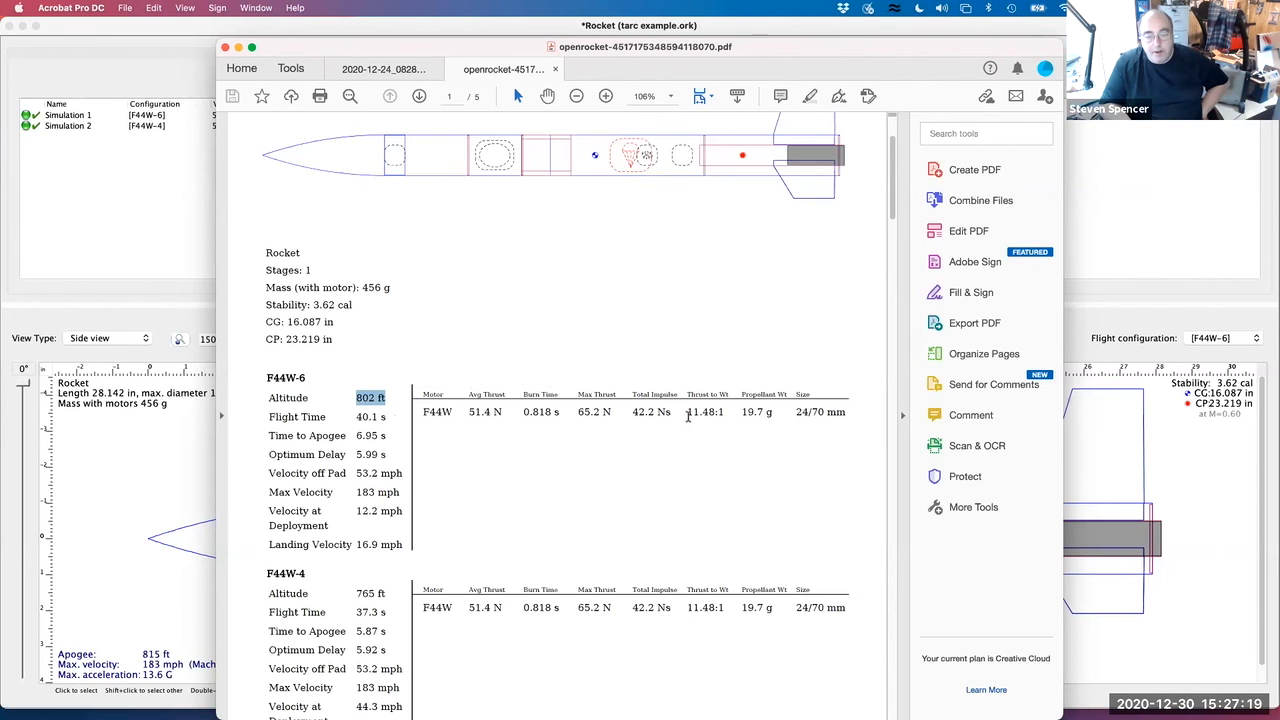
pyautogui.moveTo(687, 412); pyautogui.dragTo(728, 412)
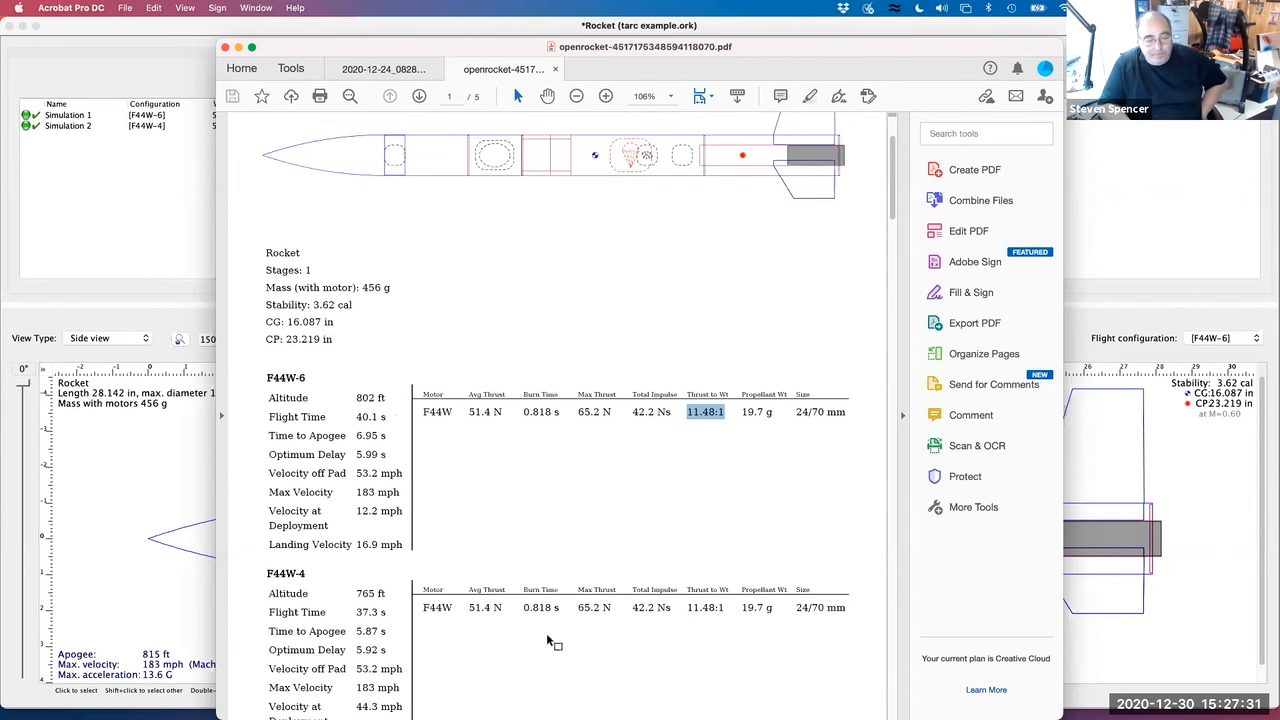
pyautogui.scroll(-2, 526, 643)
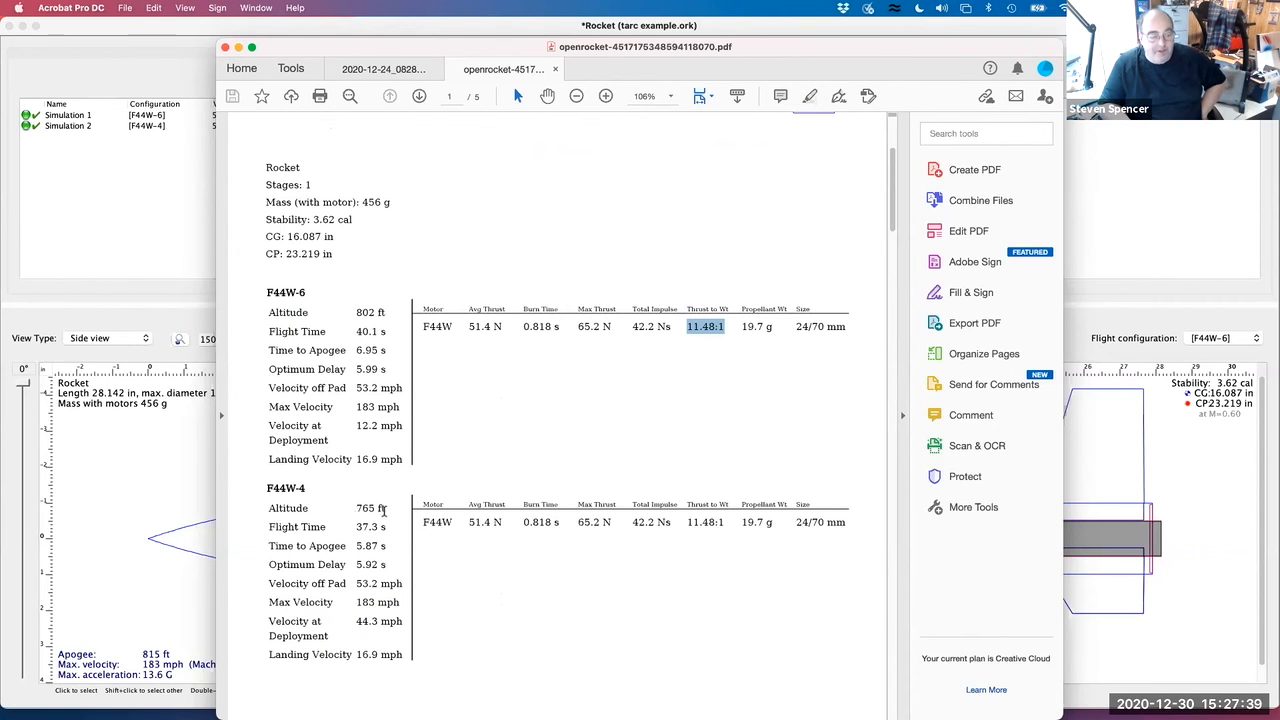
pyautogui.moveTo(388, 508); pyautogui.dragTo(356, 508)
pyautogui.click(508, 604)
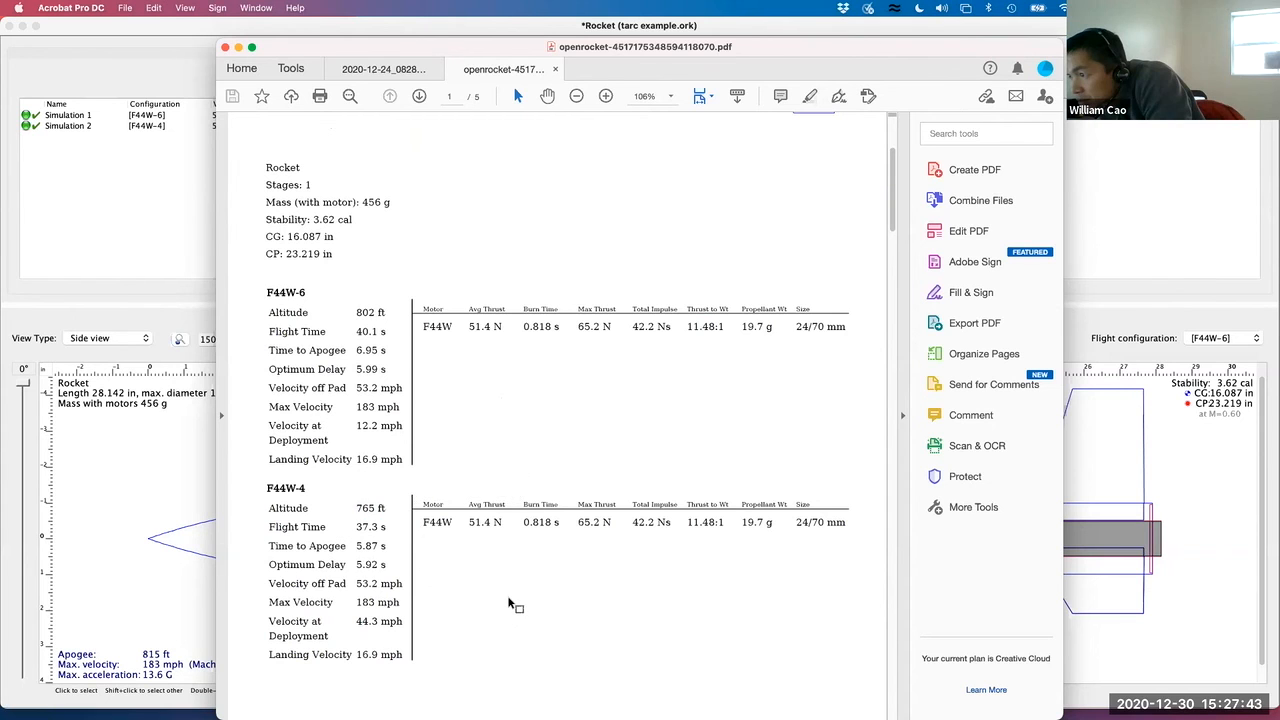
# Examine the Parts Detail page for the material, dimensions and mass of each sustainer component
pyautogui.scroll(-8, 508, 604)
pyautogui.scroll(-5, 508, 598)
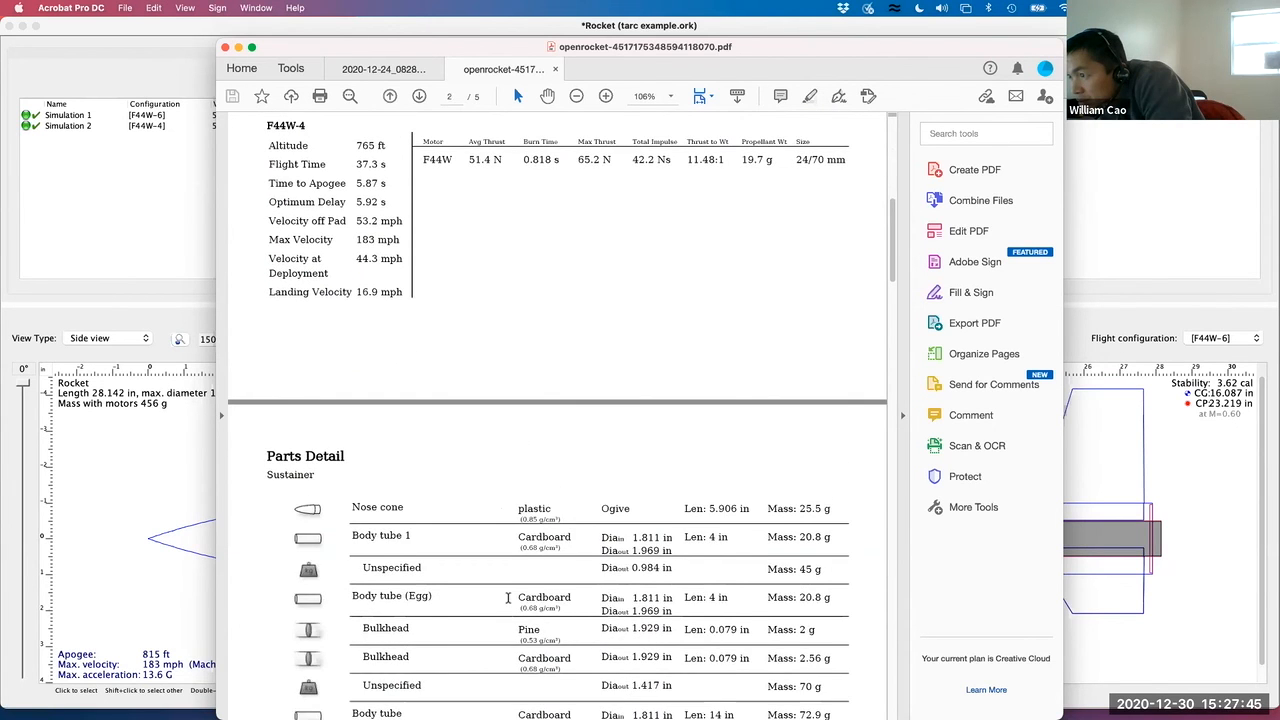
pyautogui.scroll(-1, 508, 598)
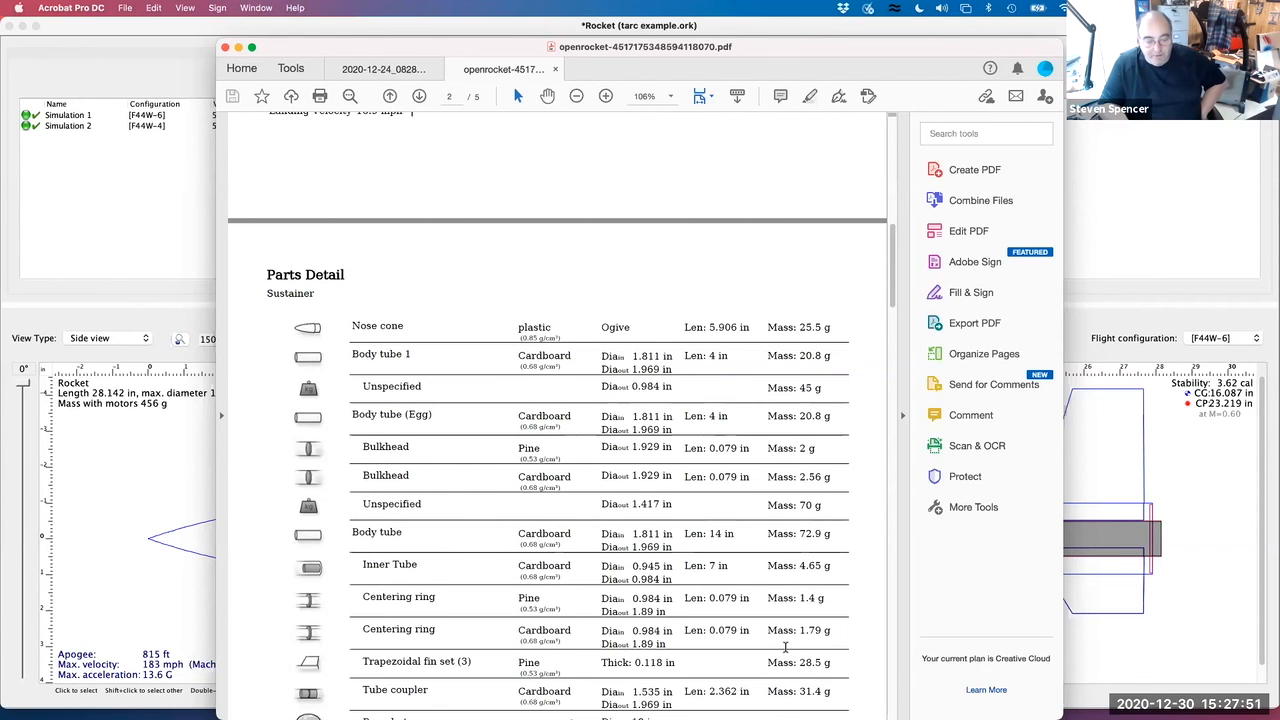
pyautogui.scroll(-3, 785, 647)
pyautogui.scroll(-4, 785, 647)
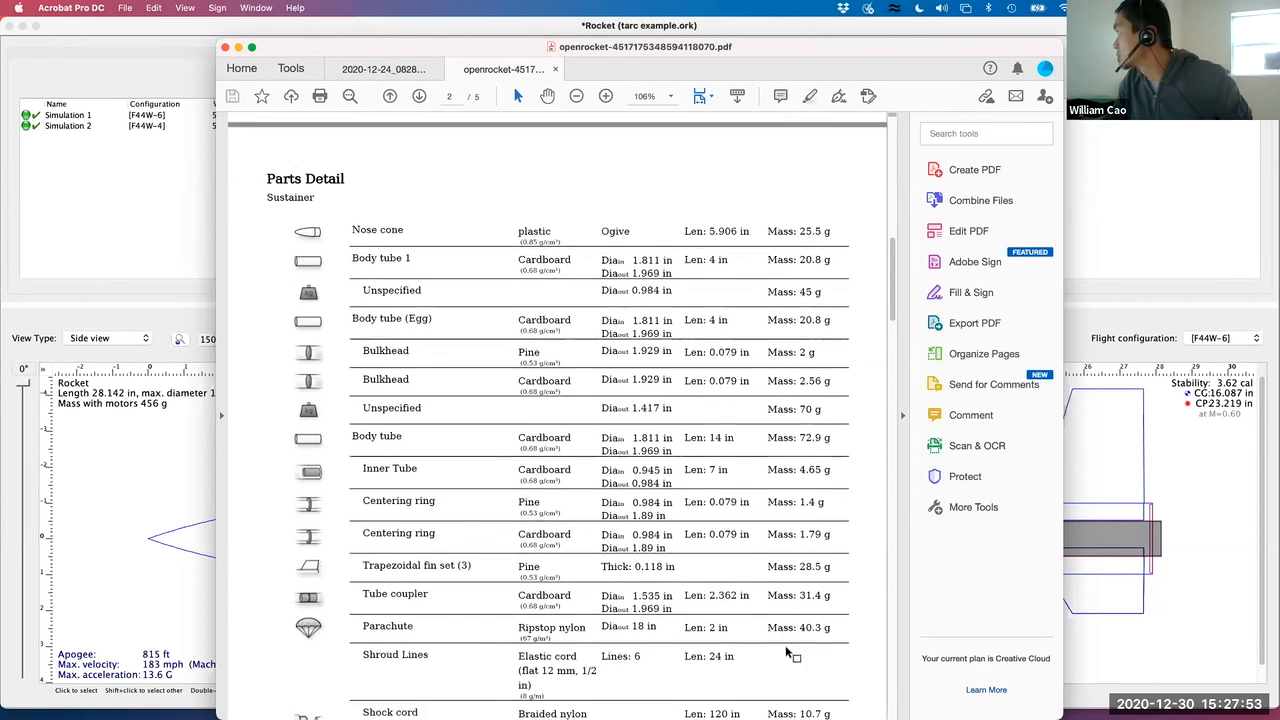
pyautogui.scroll(-4, 785, 647)
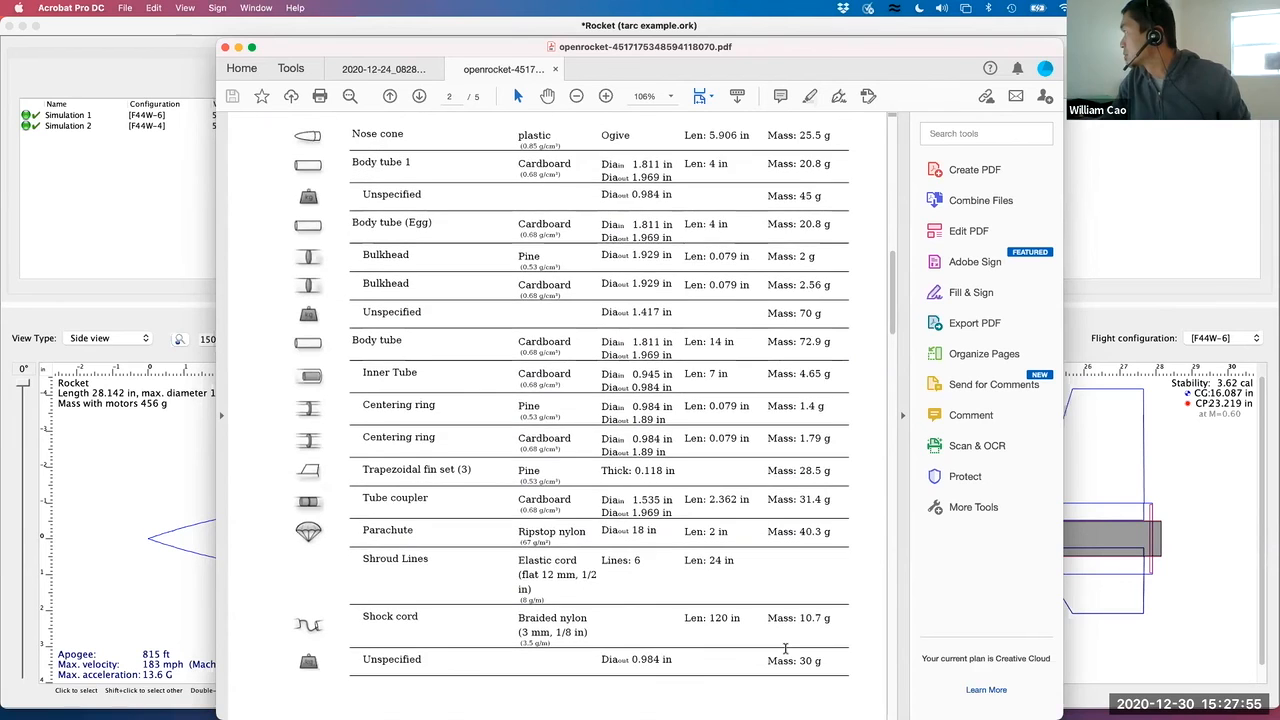
pyautogui.scroll(-1, 786, 652)
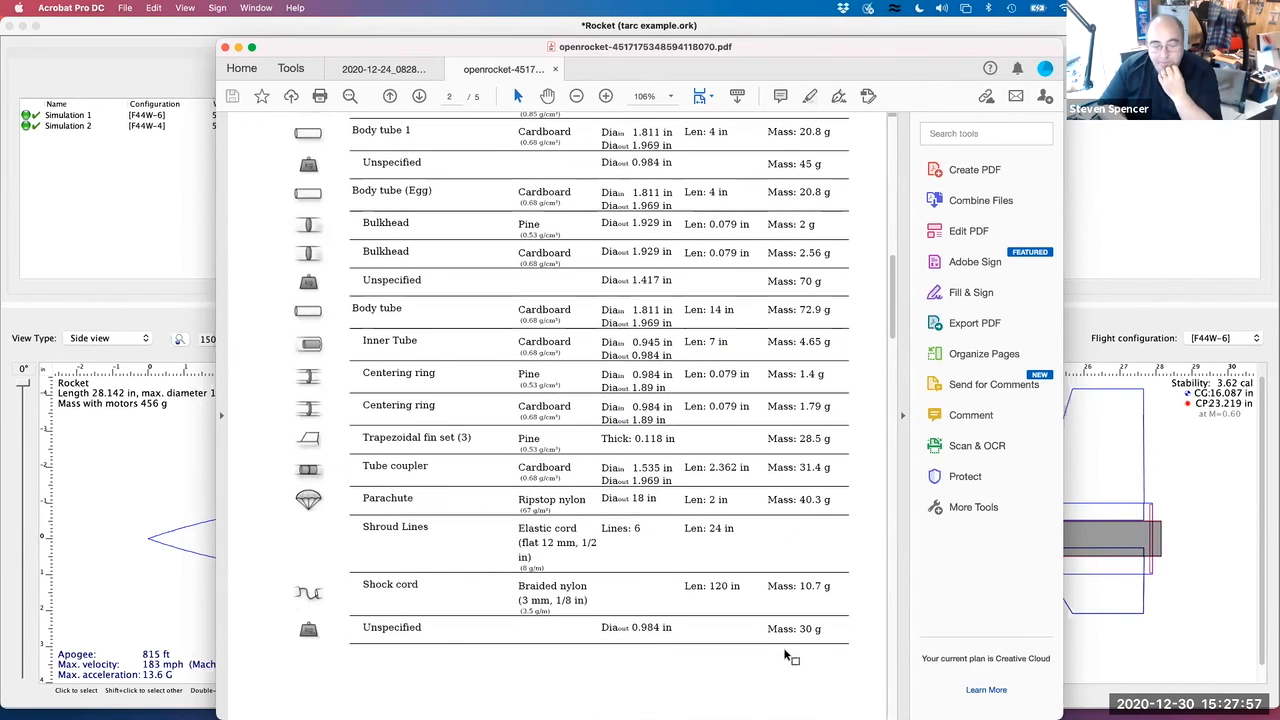
pyautogui.scroll(-20, 786, 657)
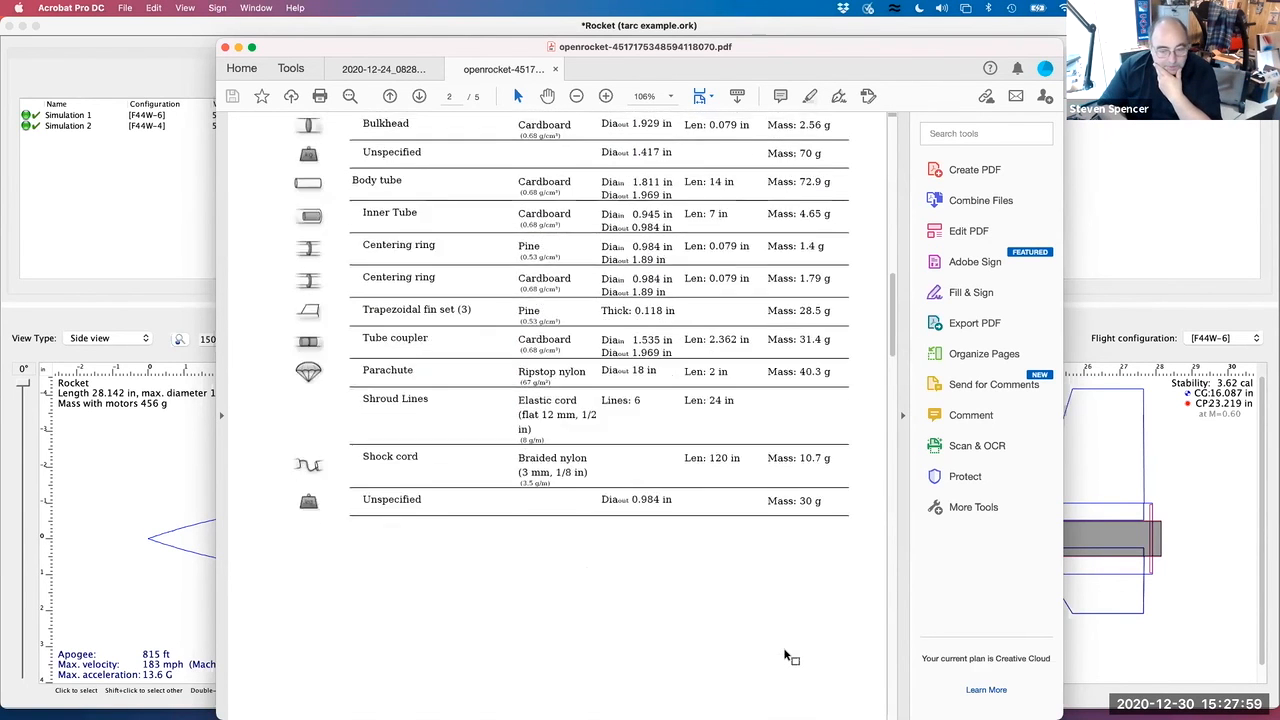
# Look through the fin marking guide and the fin, centering ring and nose cone templates, and minimize the PDF report
pyautogui.scroll(-20, 786, 657)
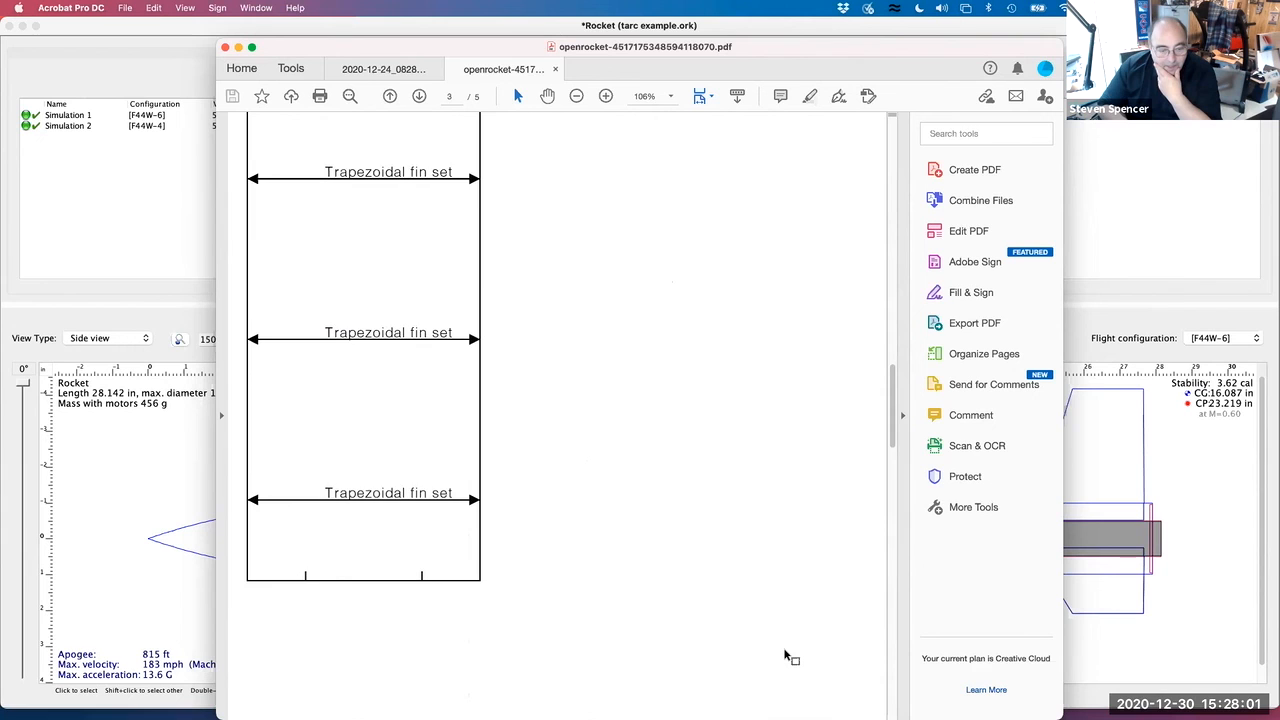
pyautogui.scroll(-8, 786, 657)
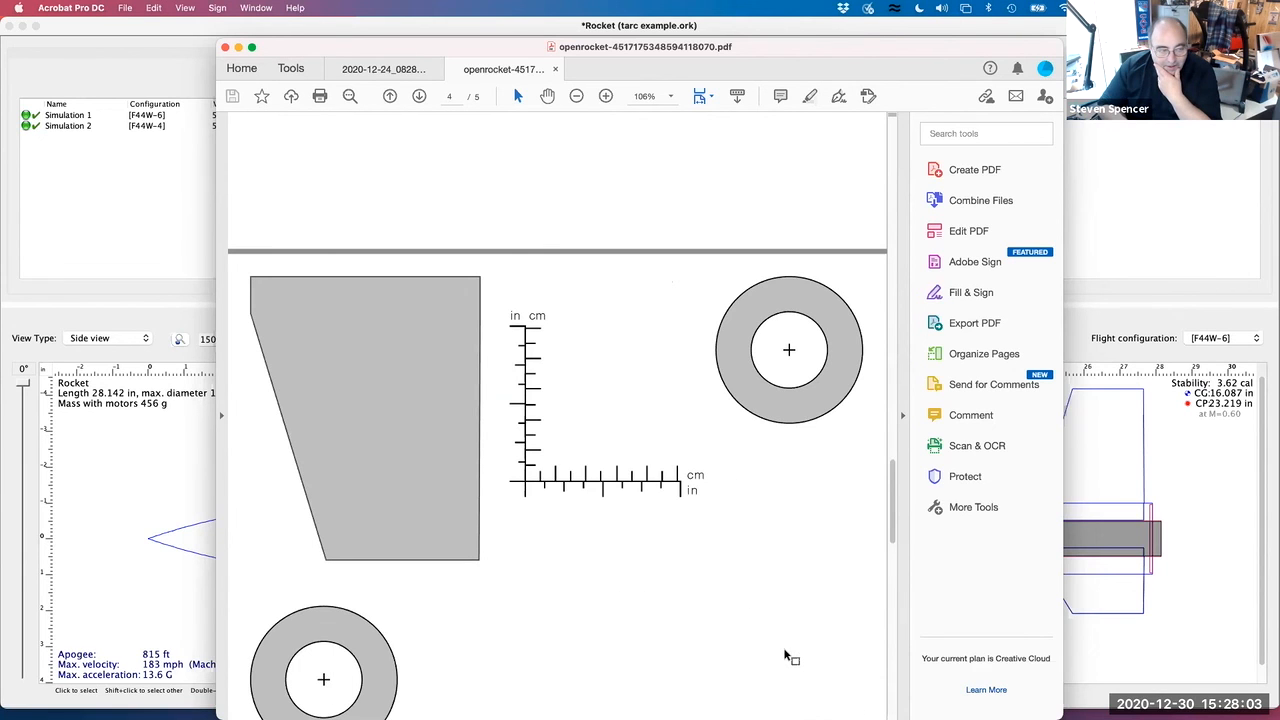
pyautogui.scroll(-5, 786, 657)
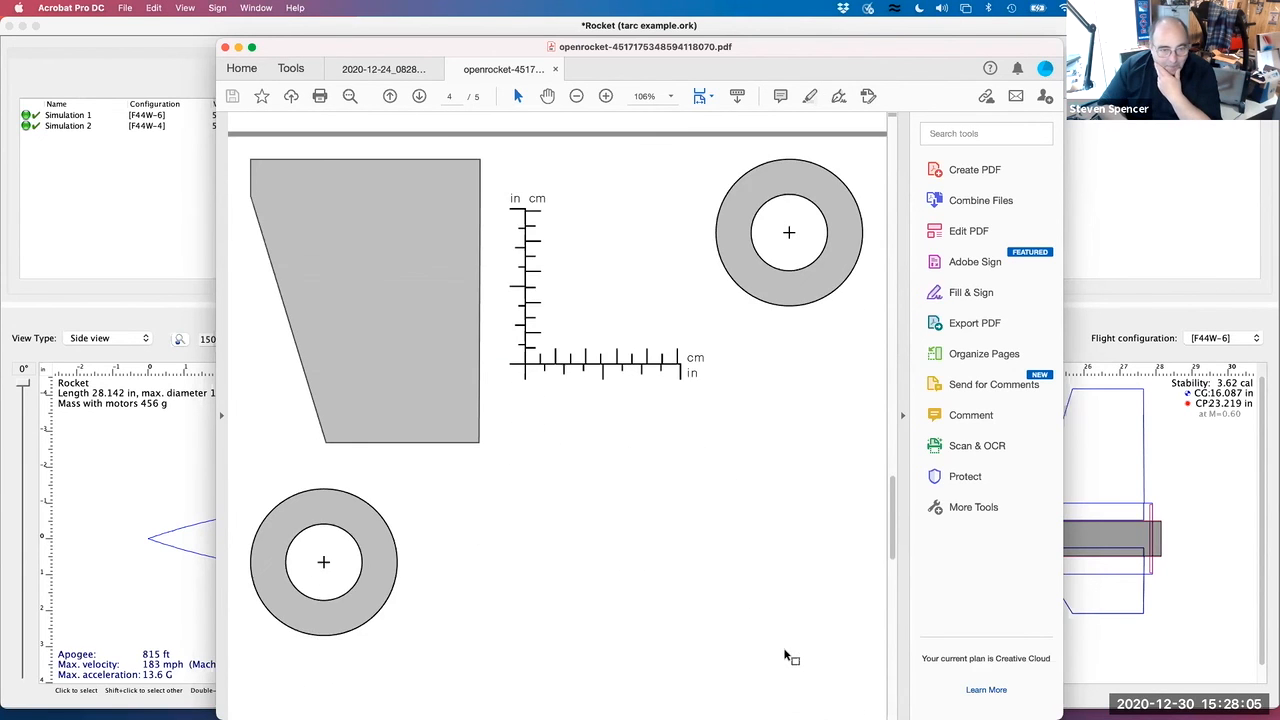
pyautogui.scroll(-20, 786, 657)
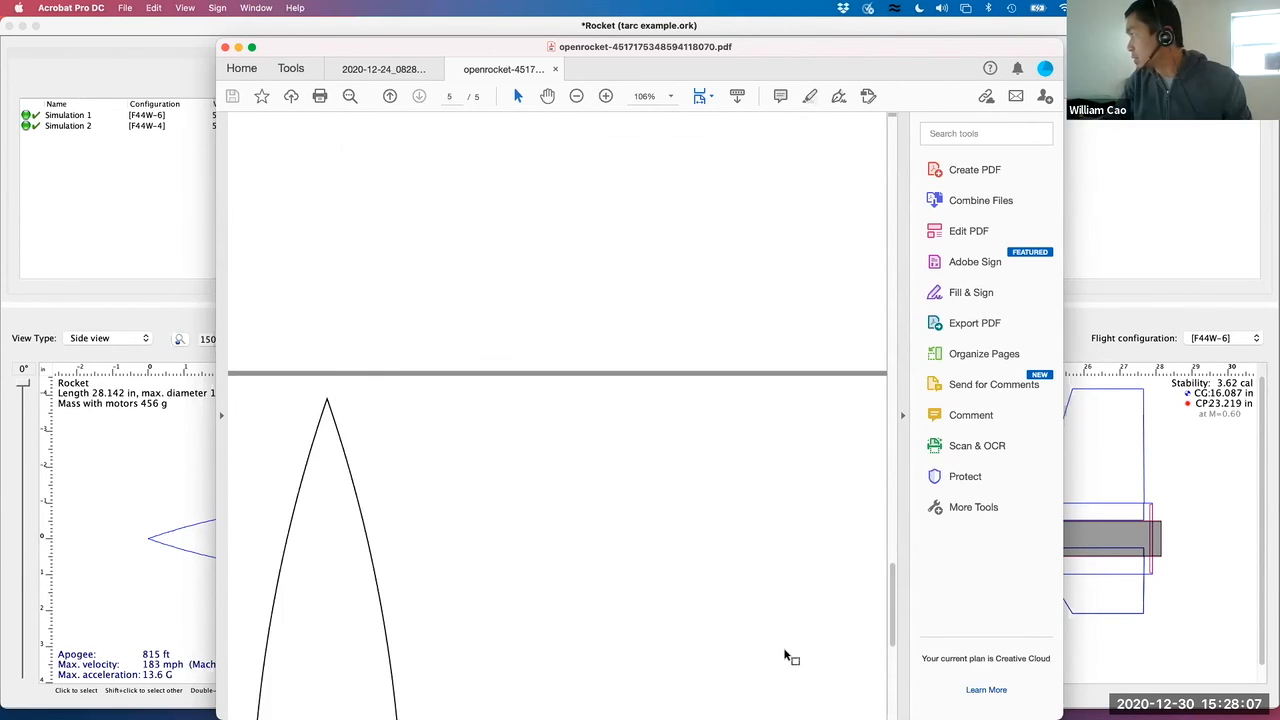
pyautogui.scroll(-12, 786, 657)
pyautogui.scroll(20, 782, 647)
pyautogui.scroll(20, 783, 650)
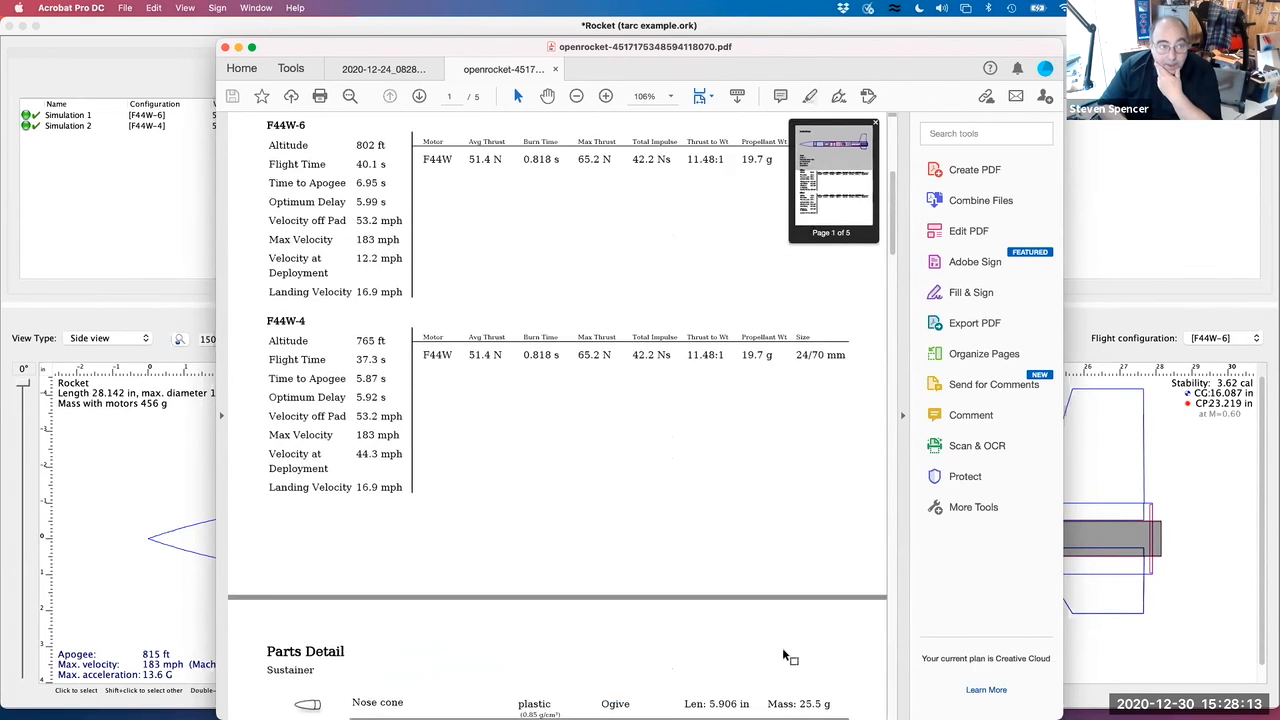
pyautogui.scroll(15, 786, 657)
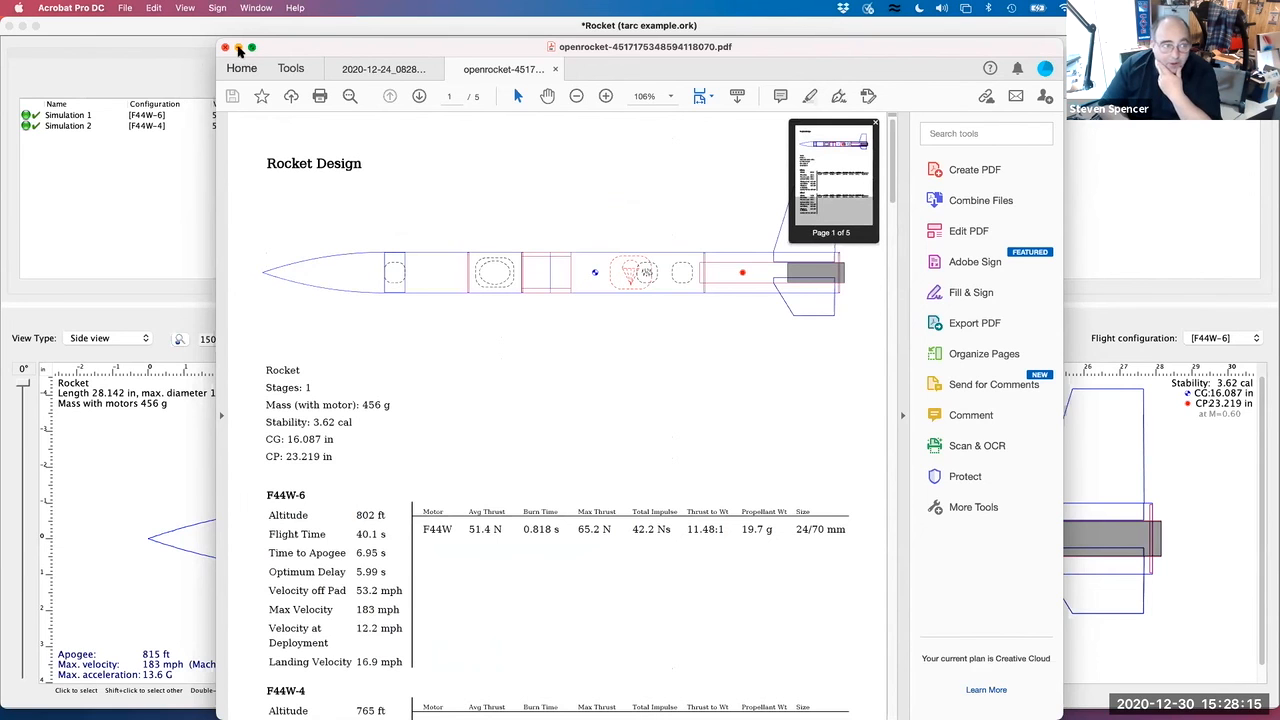
pyautogui.click(238, 48)
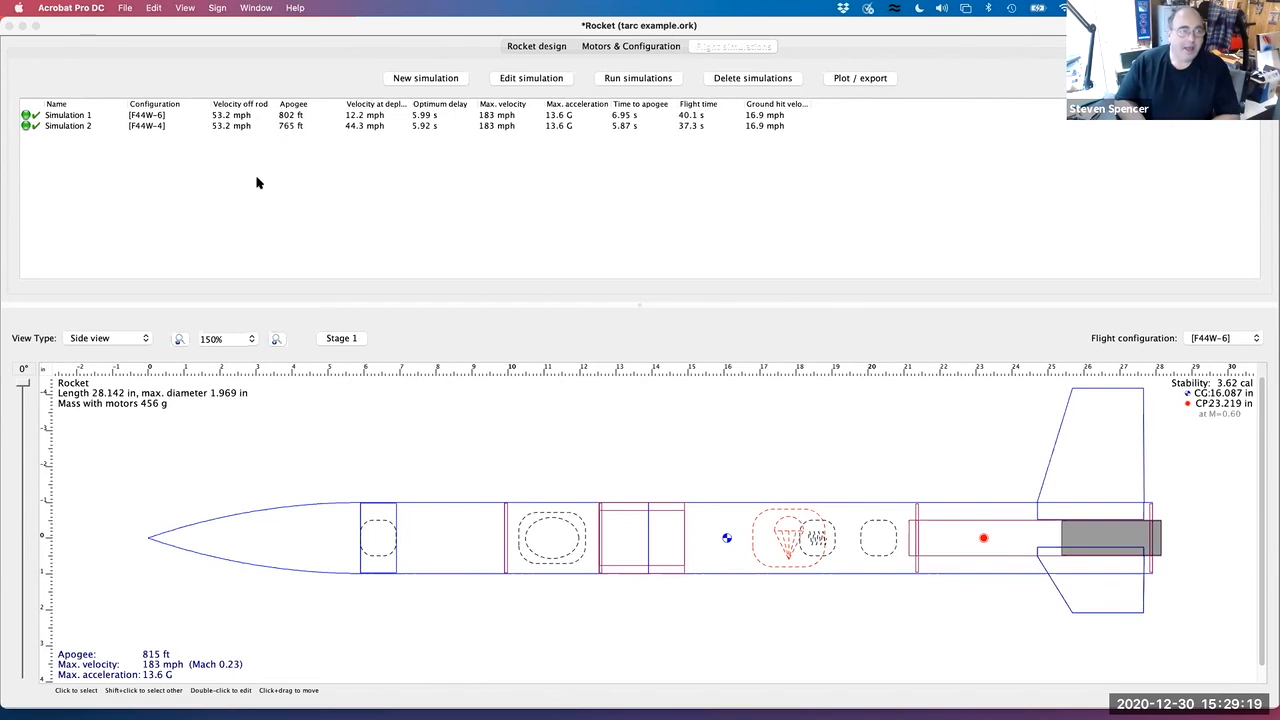
# Return to the OpenRocket design and try the Unfinished (150 µm) and Rough (500 µm) component finishes on the nose cone
pyautogui.click(522, 48)
pyautogui.click(522, 48)
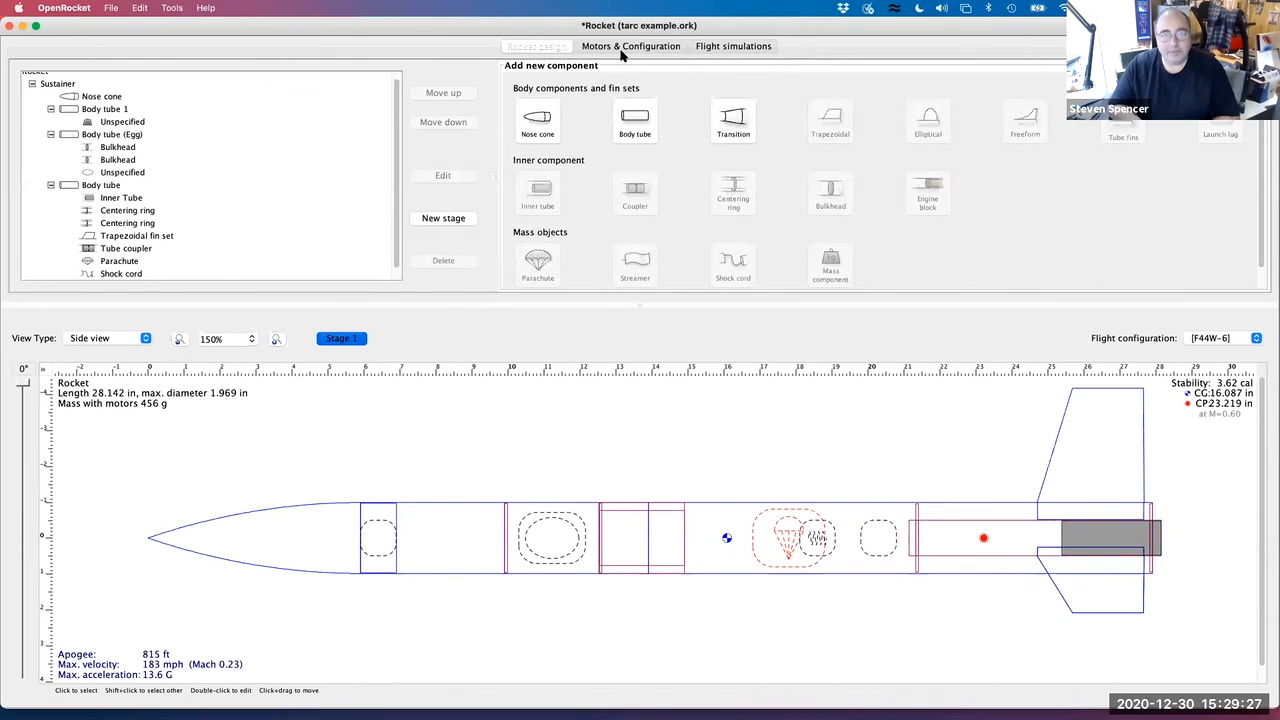
pyautogui.doubleClick(110, 96)
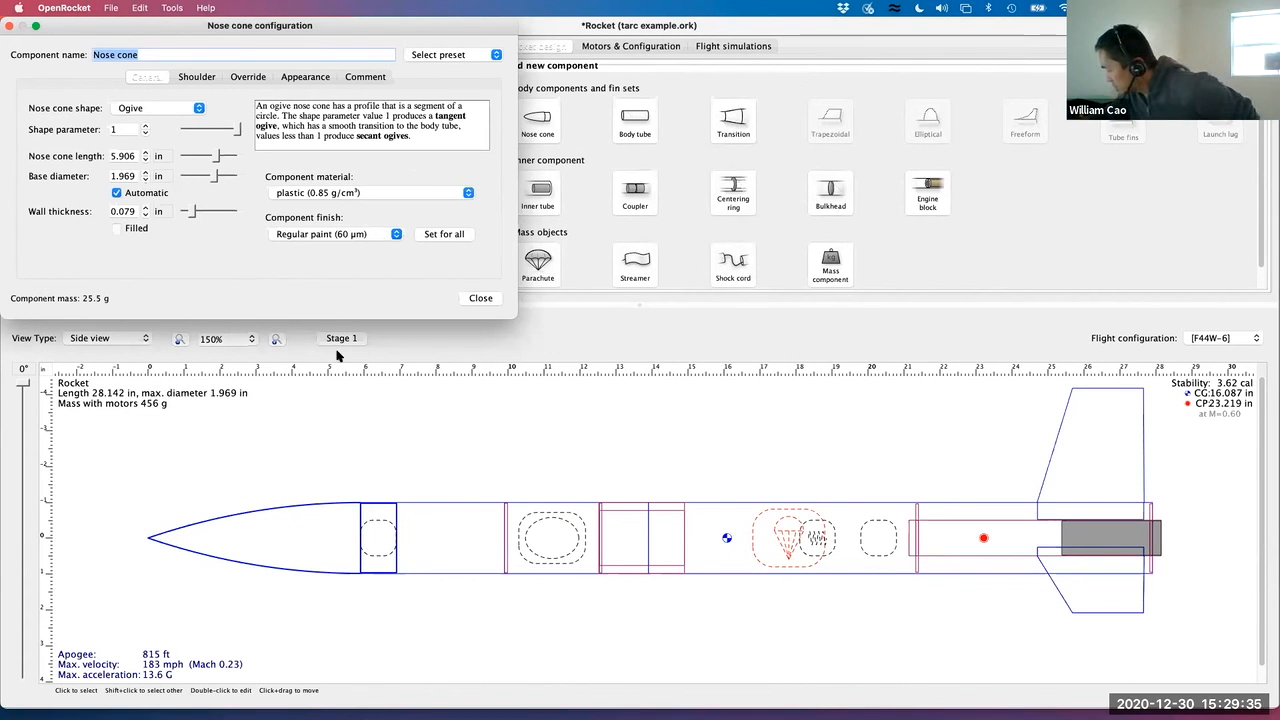
pyautogui.click(396, 234)
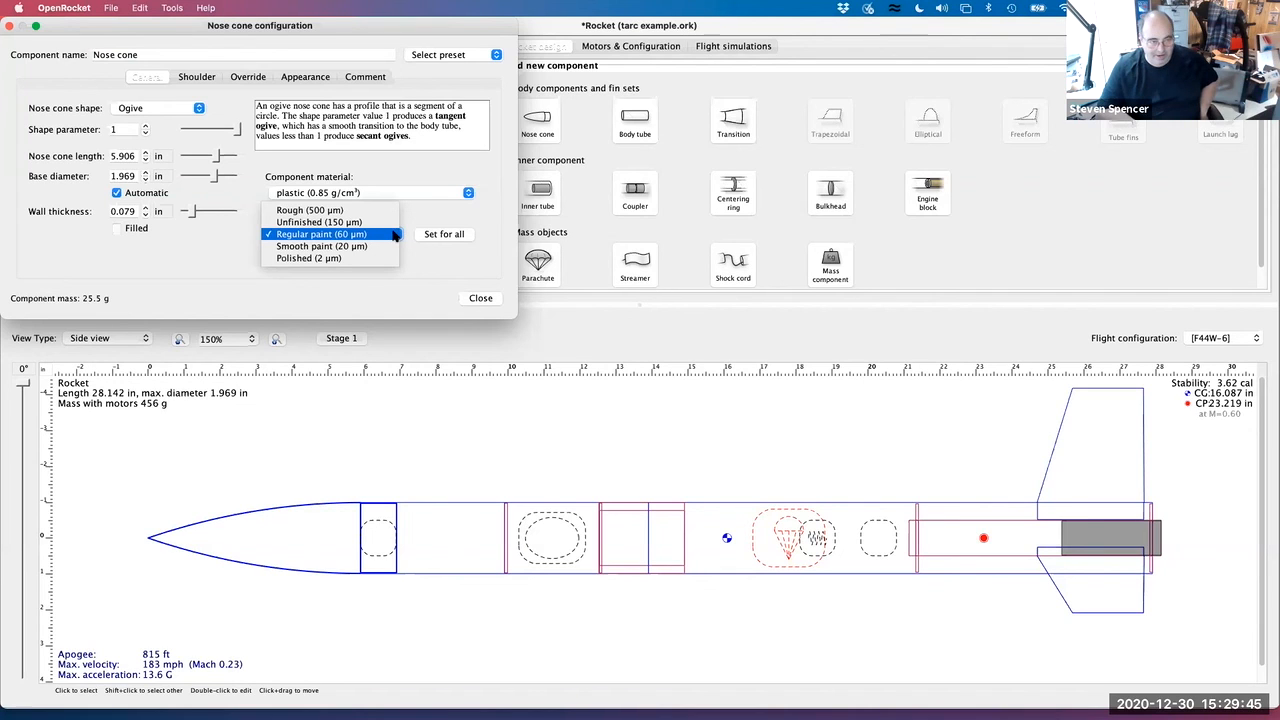
pyautogui.click(370, 222)
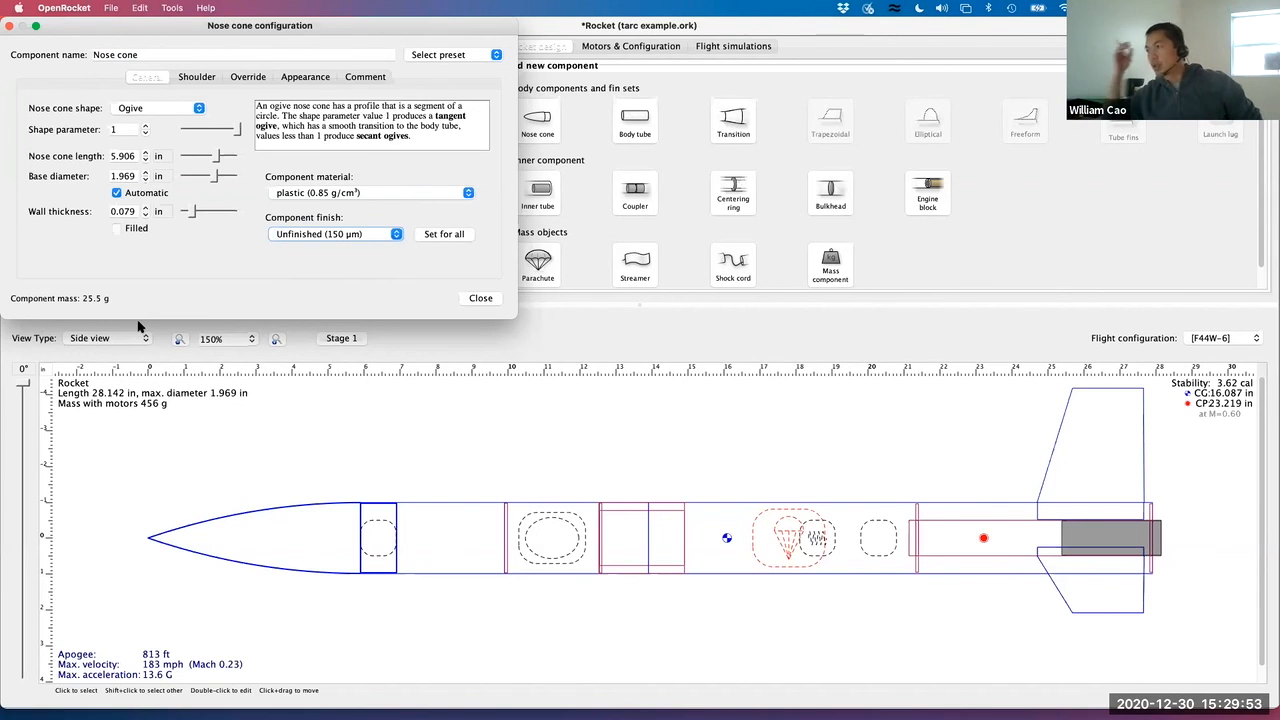
pyautogui.click(343, 236)
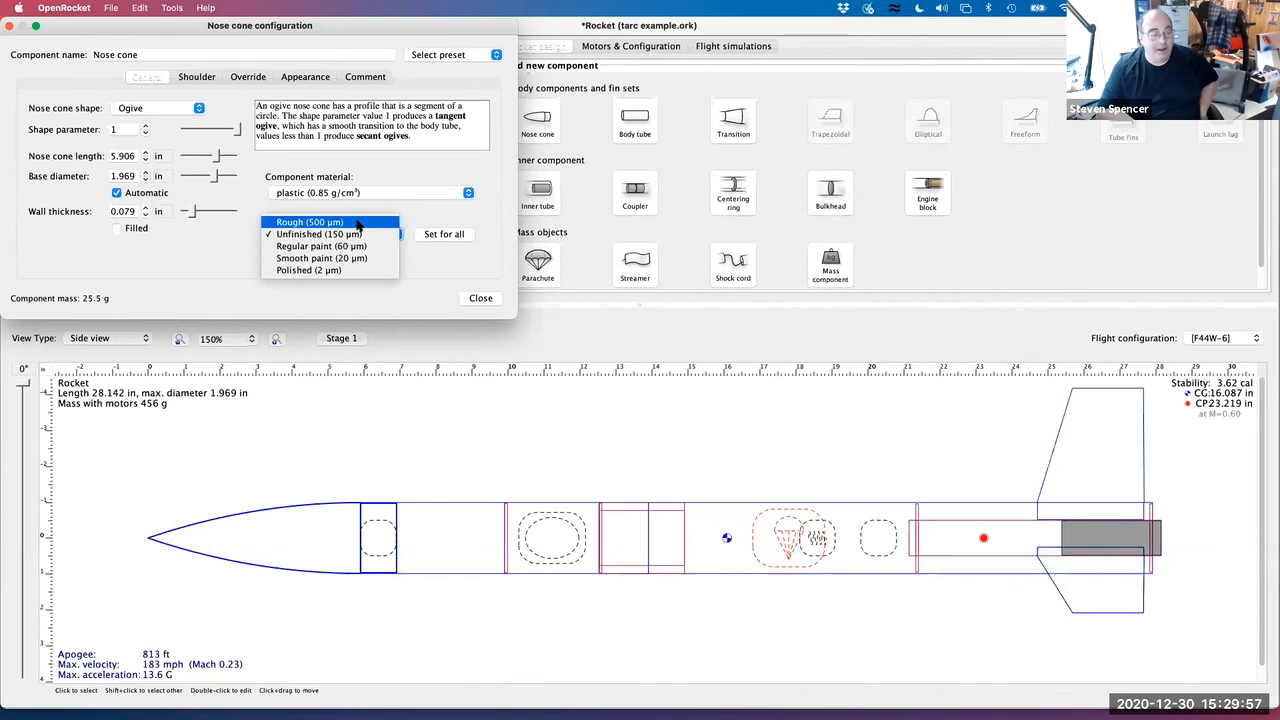
pyautogui.click(357, 222)
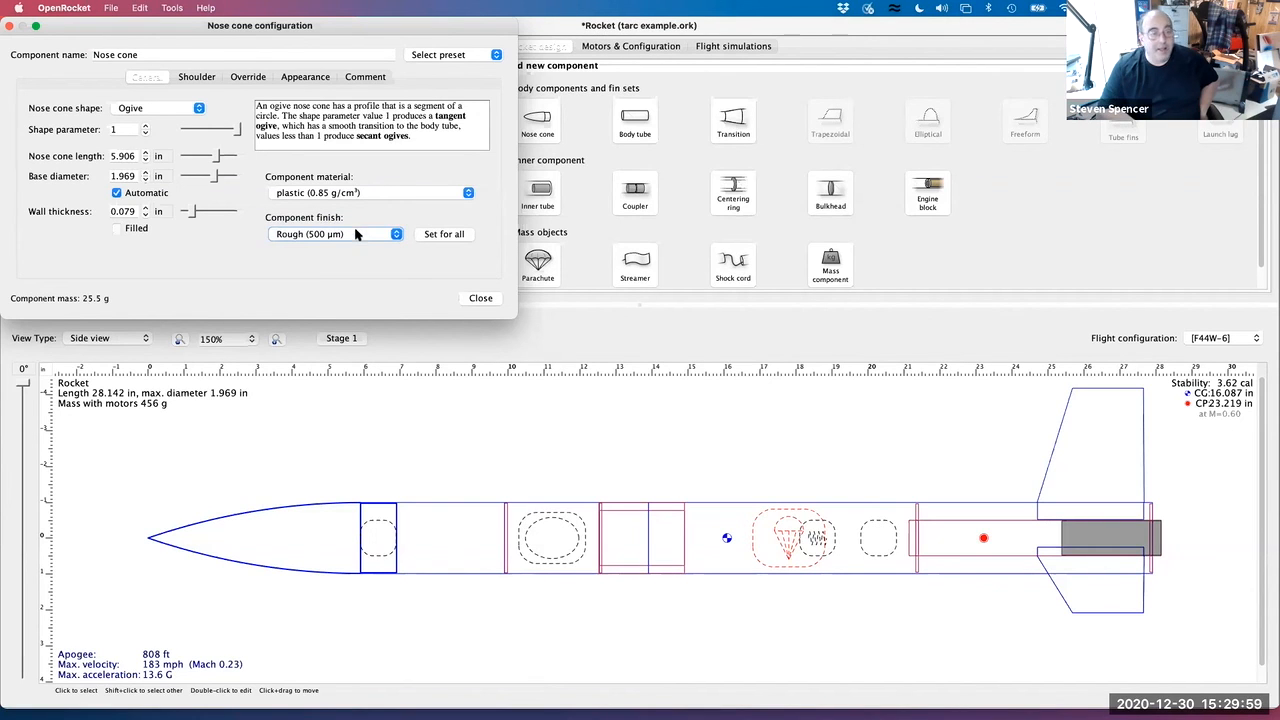
# Set the nose cone's finish back to Regular paint (60 µm) and check the flight simulations of both configurations
pyautogui.click(356, 234)
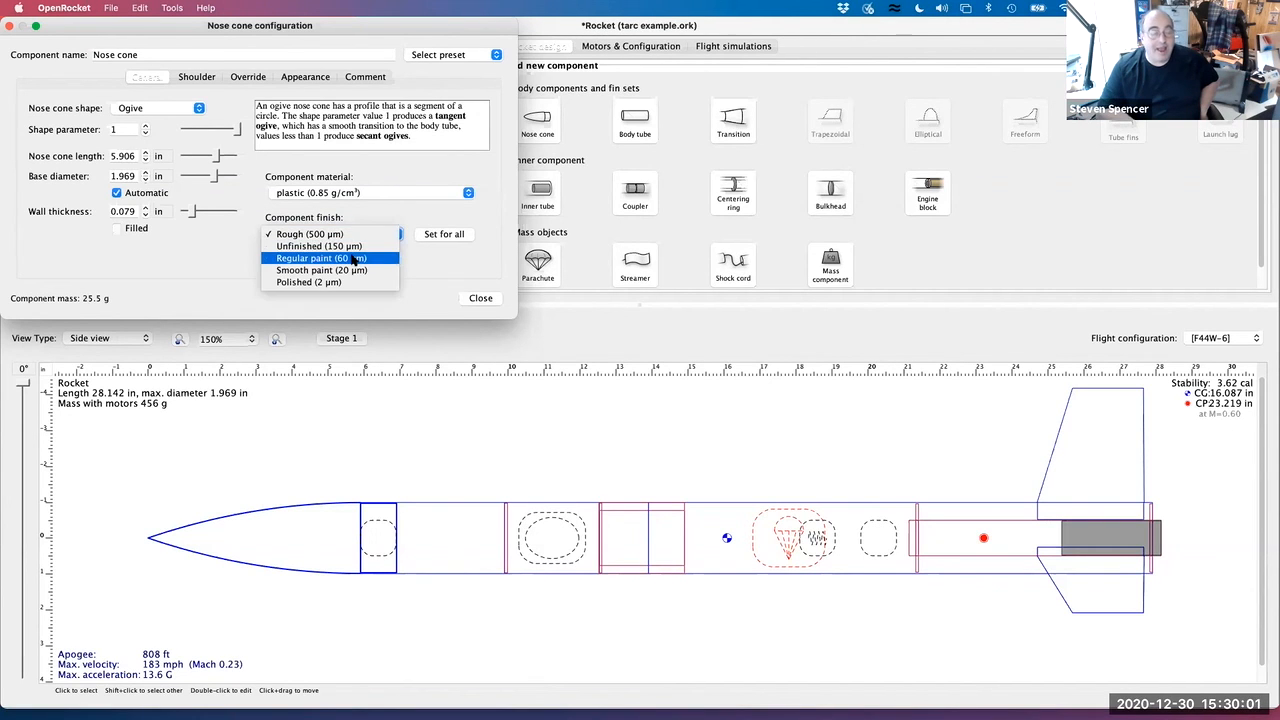
pyautogui.click(352, 258)
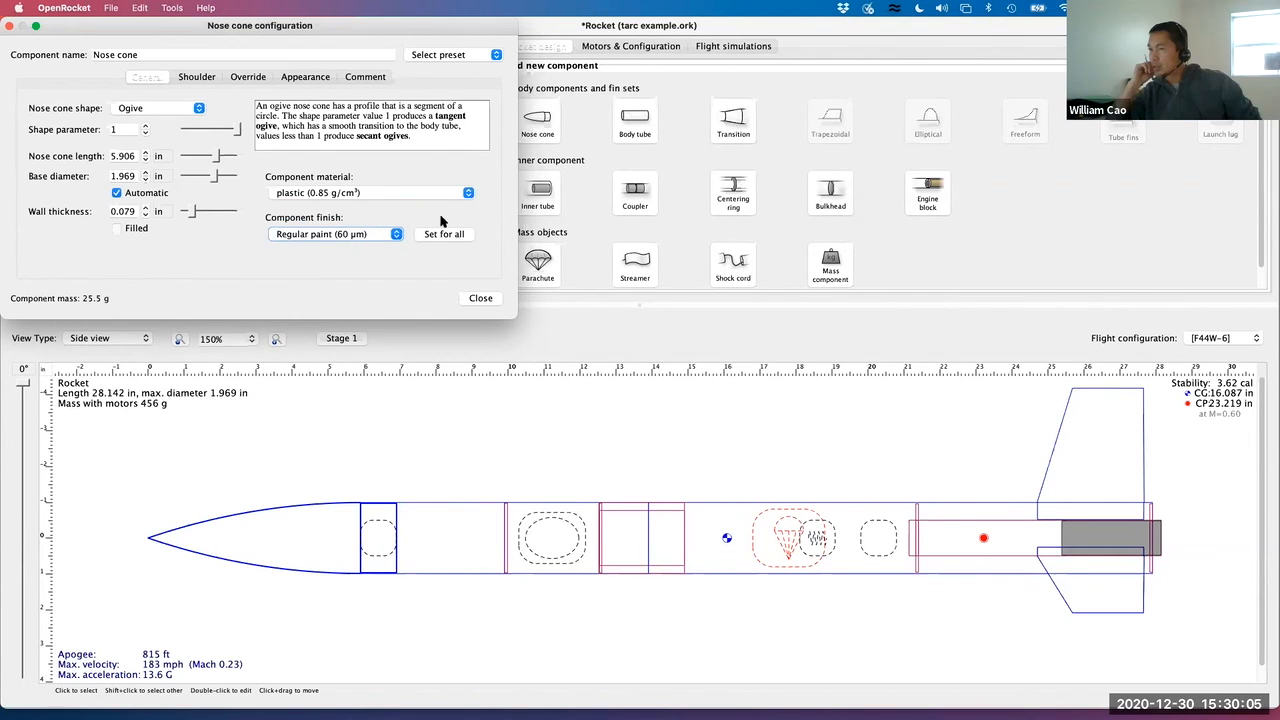
pyautogui.click(481, 300)
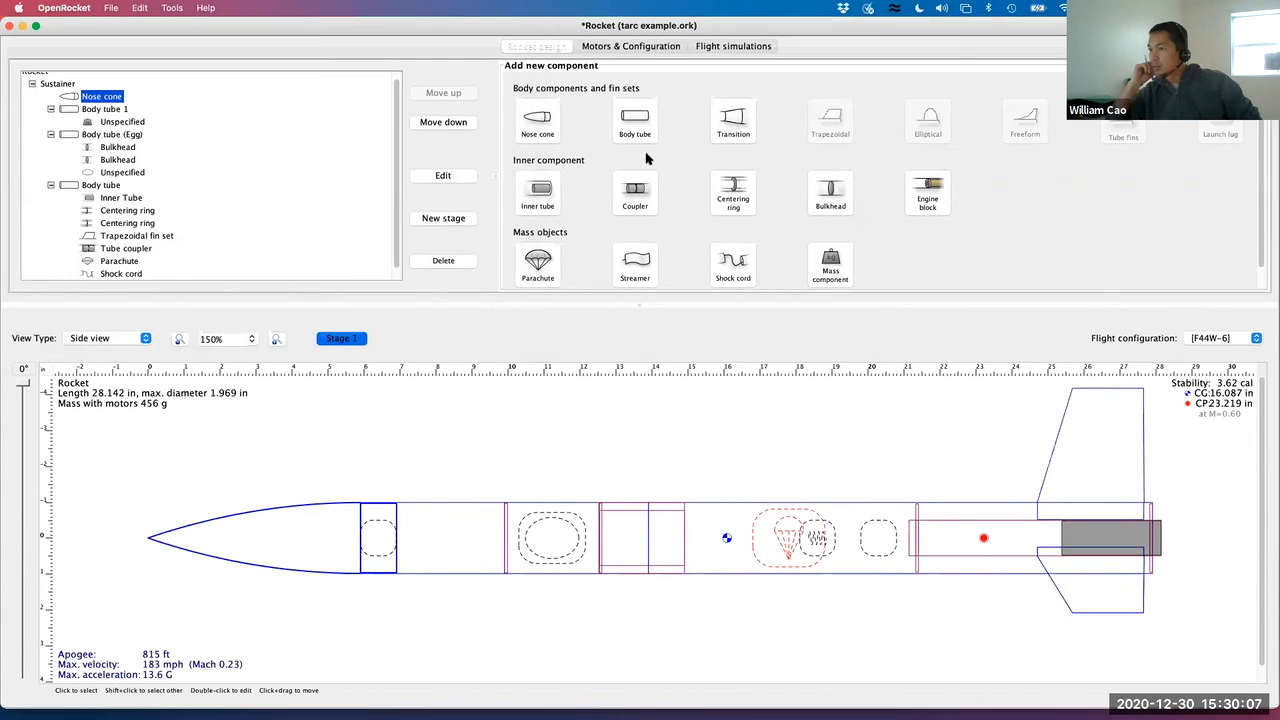
pyautogui.click(731, 46)
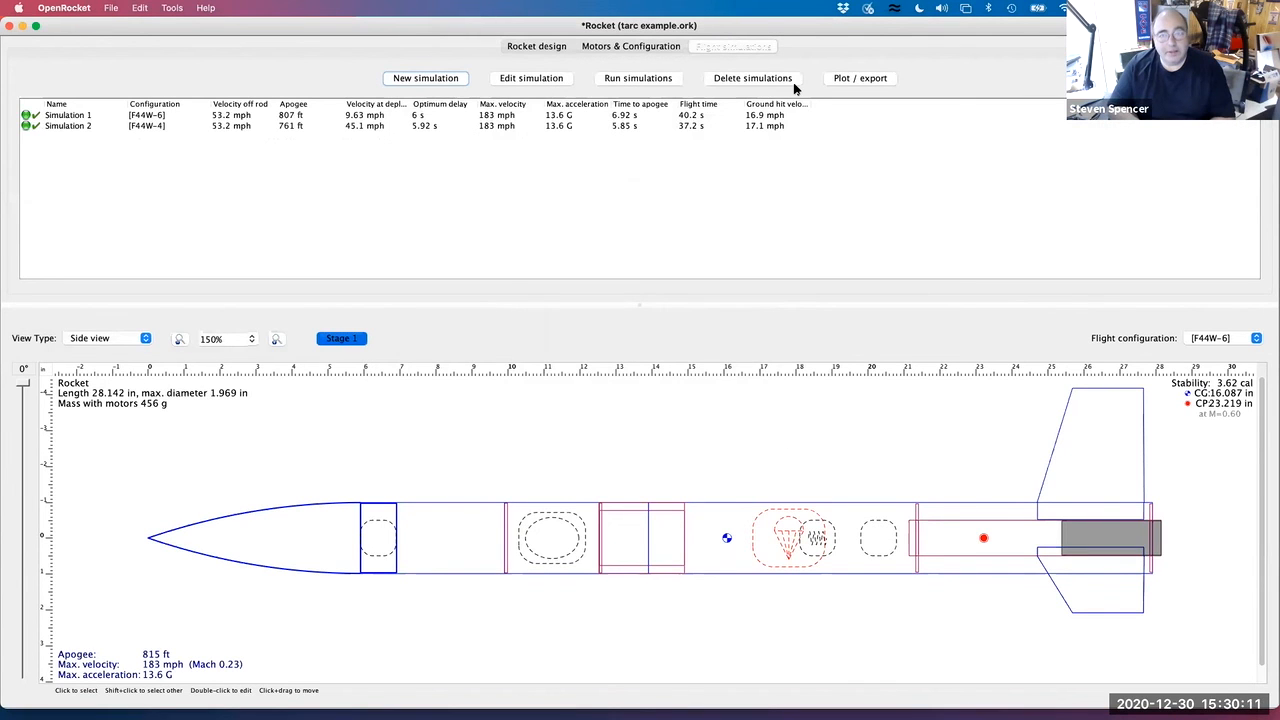
pyautogui.click(523, 82)
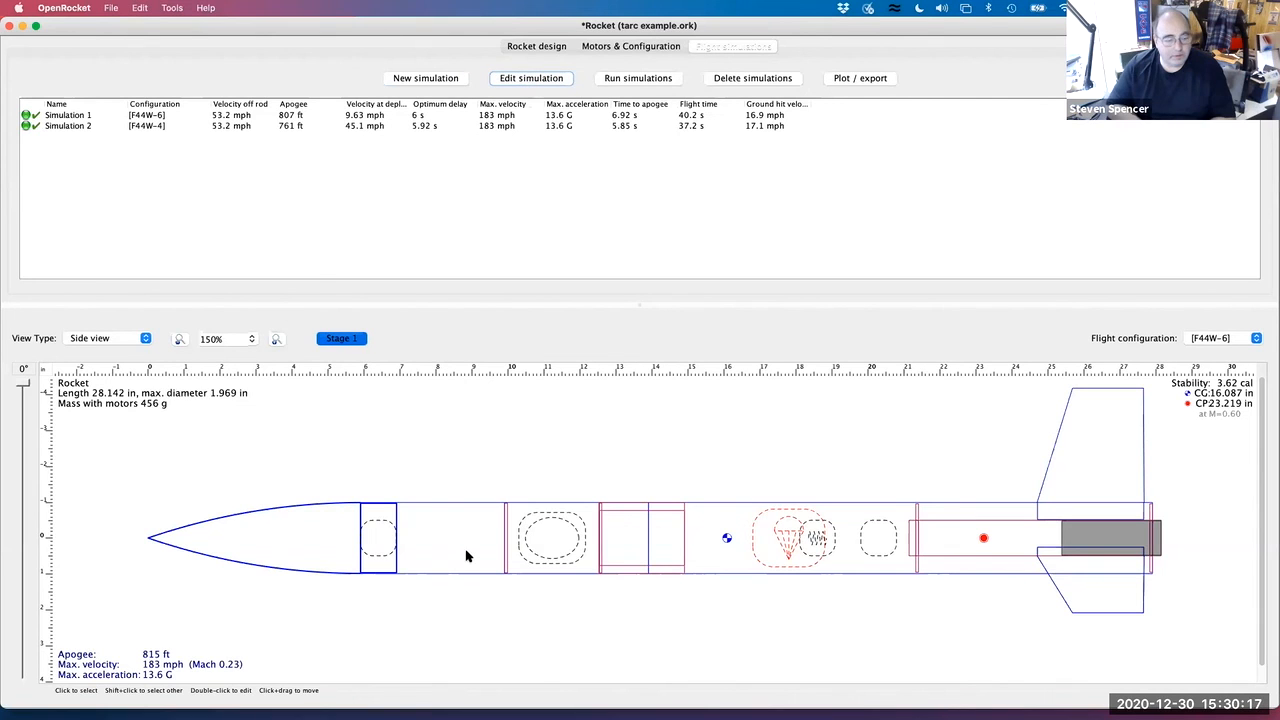
pyautogui.scroll(-1, 468, 552)
pyautogui.scroll(1, 471, 527)
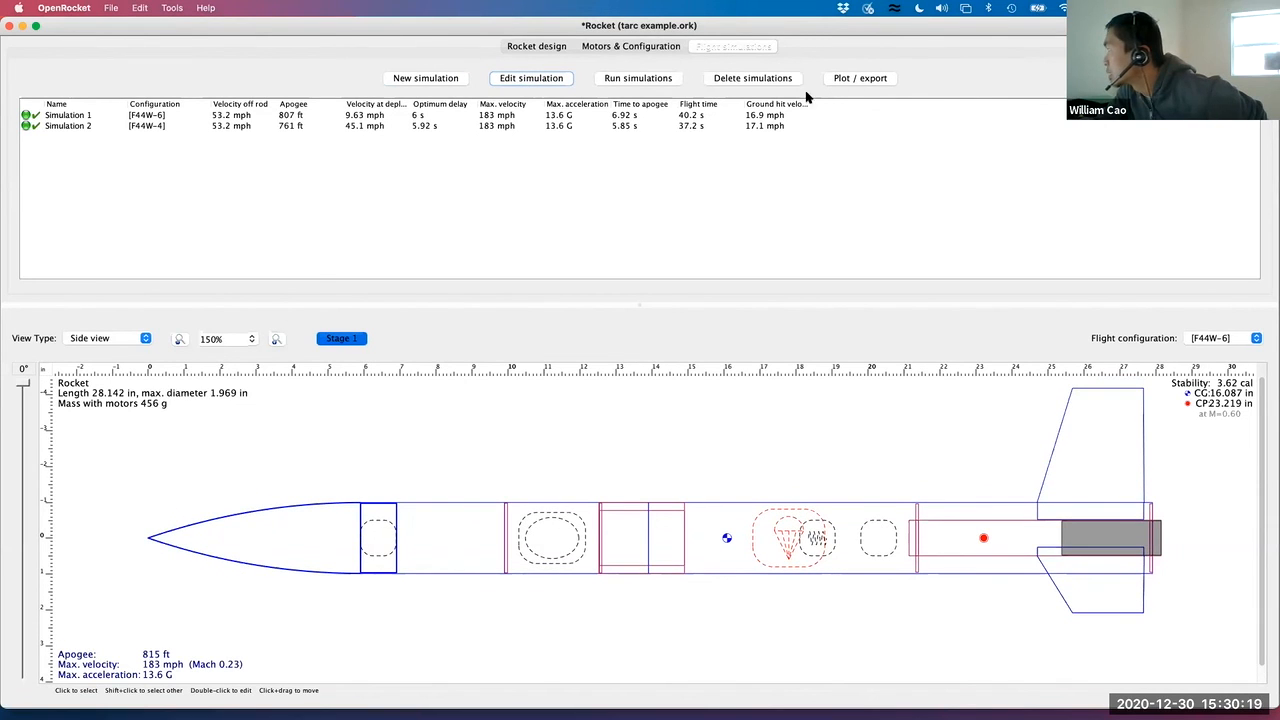
pyautogui.click(665, 84)
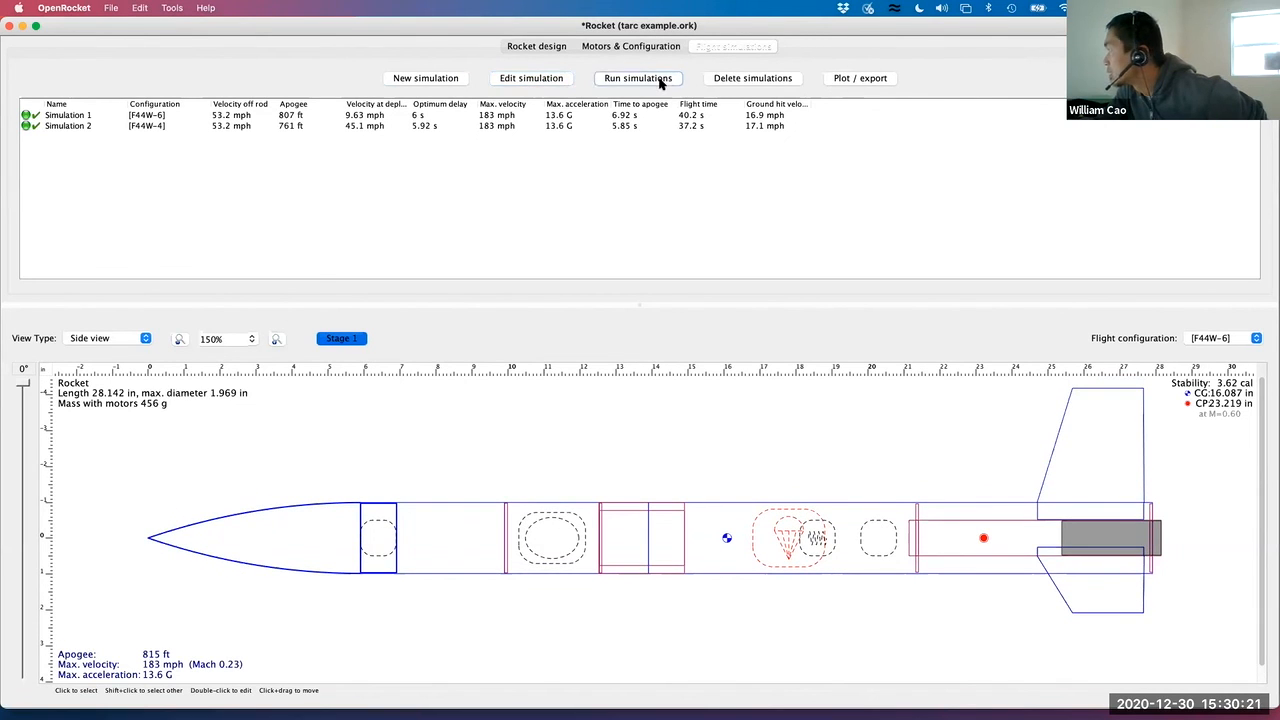
pyautogui.click(543, 85)
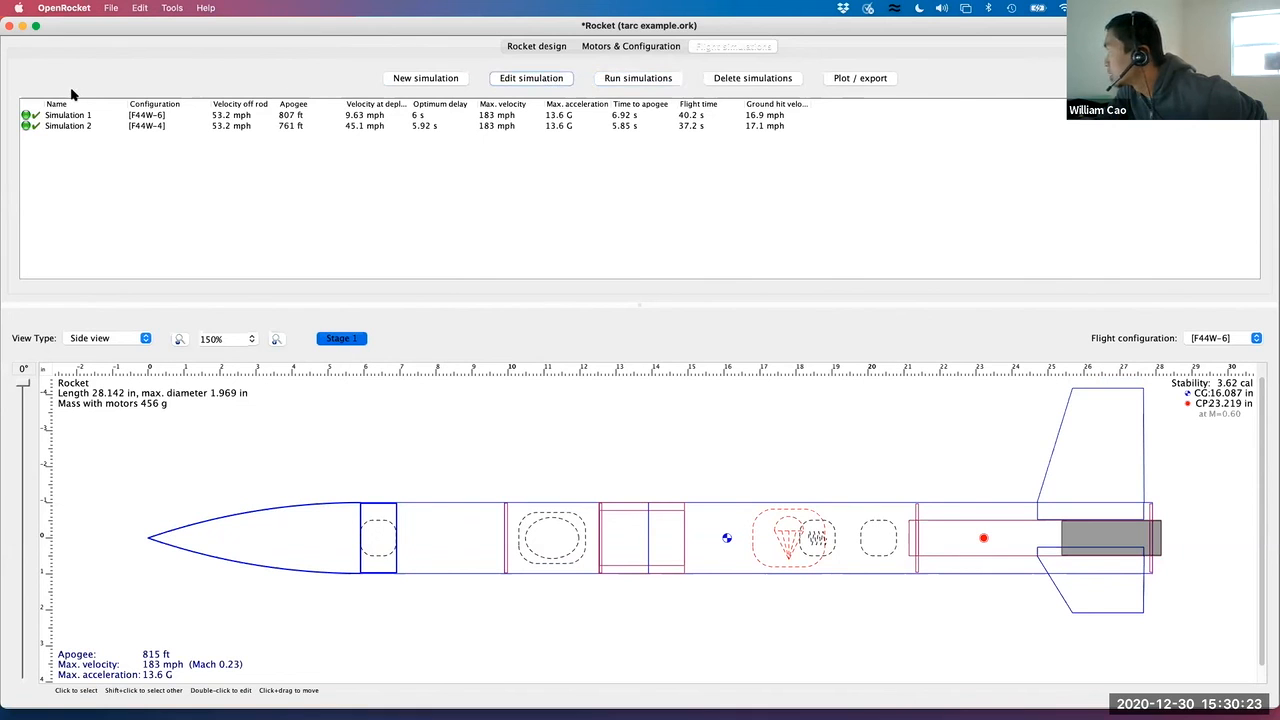
# Save the rocket design to its existing file, tarc example.ork
pyautogui.moveTo(538, 700)
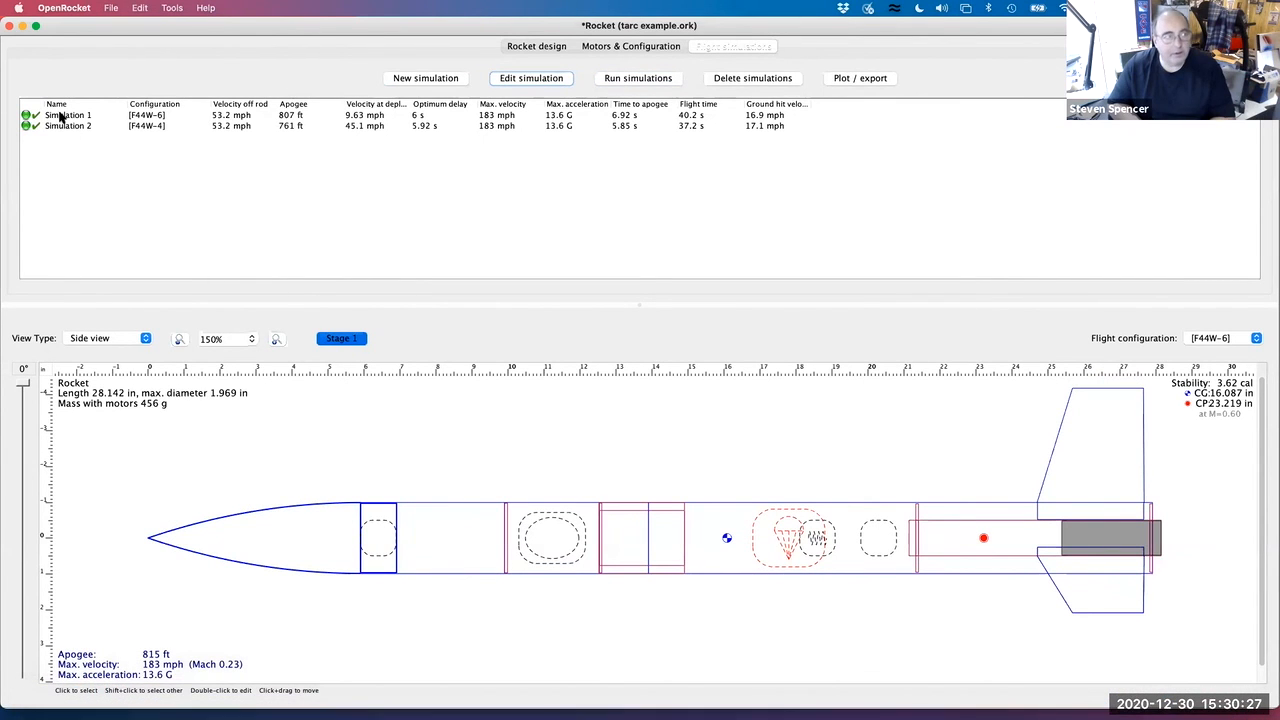
pyautogui.click(112, 8)
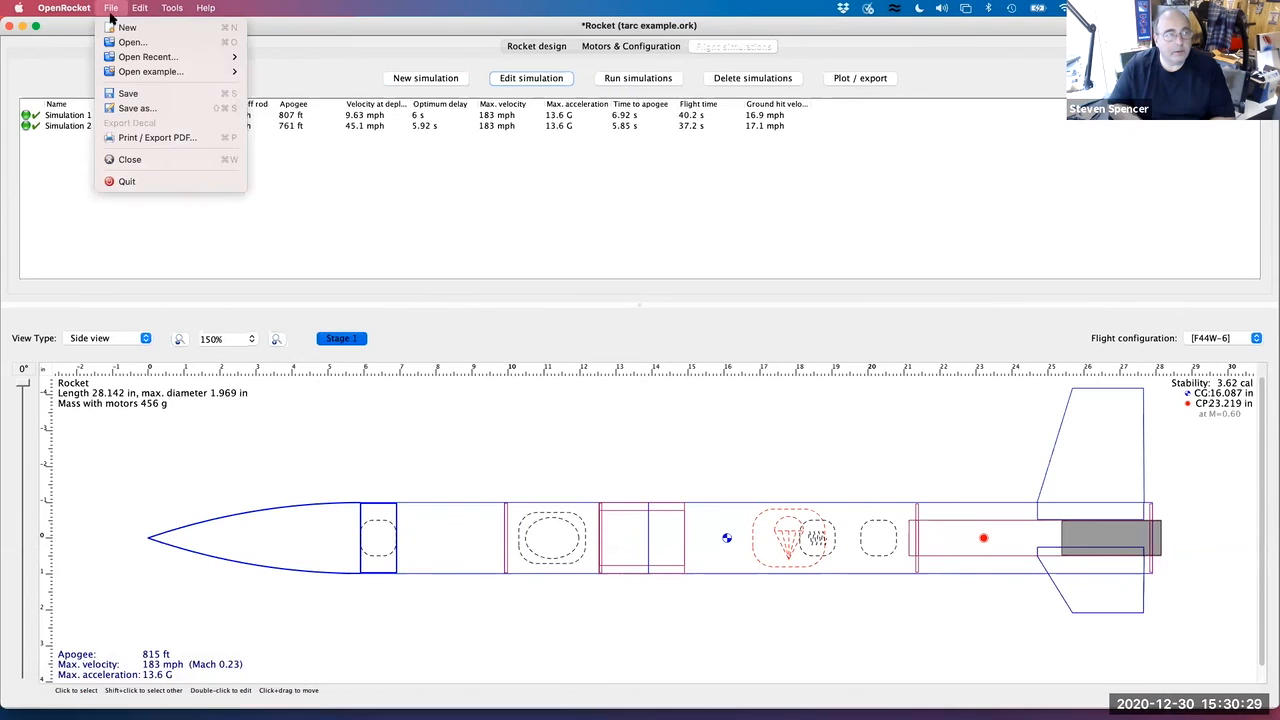
pyautogui.click(136, 95)
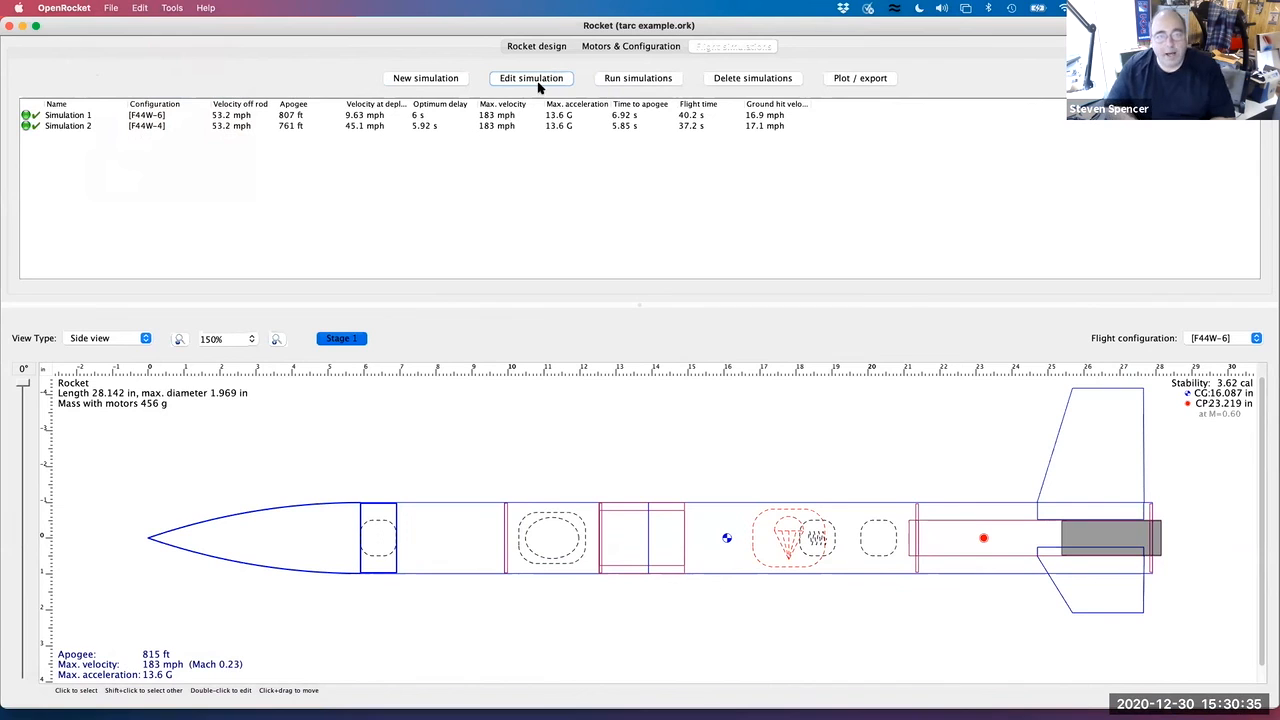
# Check the motor configurations for the inner tube mount and return to the flight simulations of both configurations
pyautogui.click(631, 47)
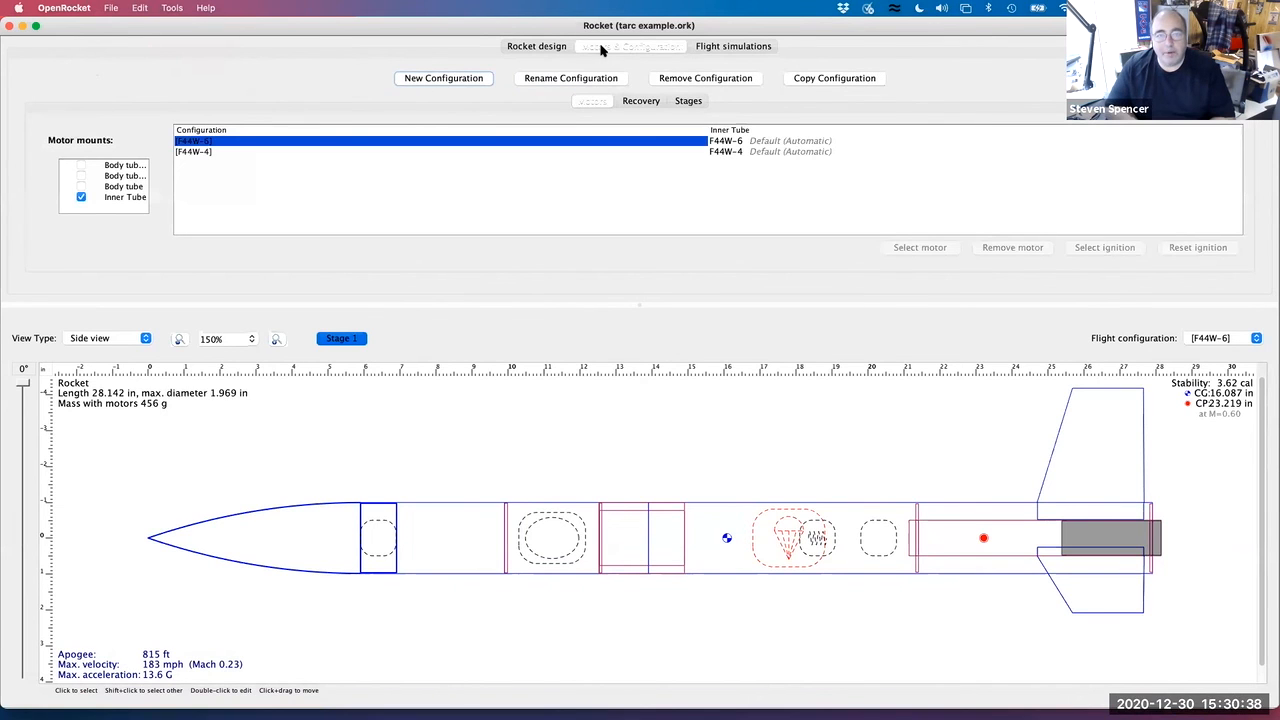
pyautogui.click(704, 47)
pyautogui.click(535, 80)
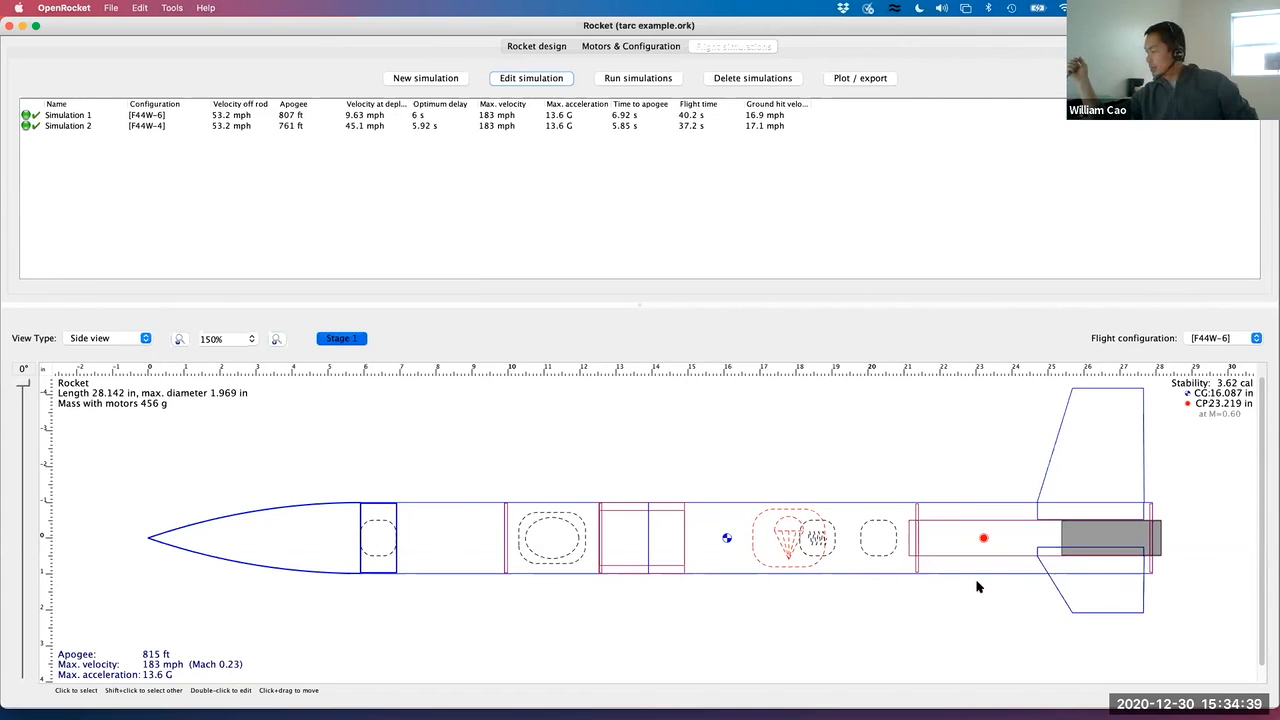
pyautogui.click(660, 82)
pyautogui.click(662, 82)
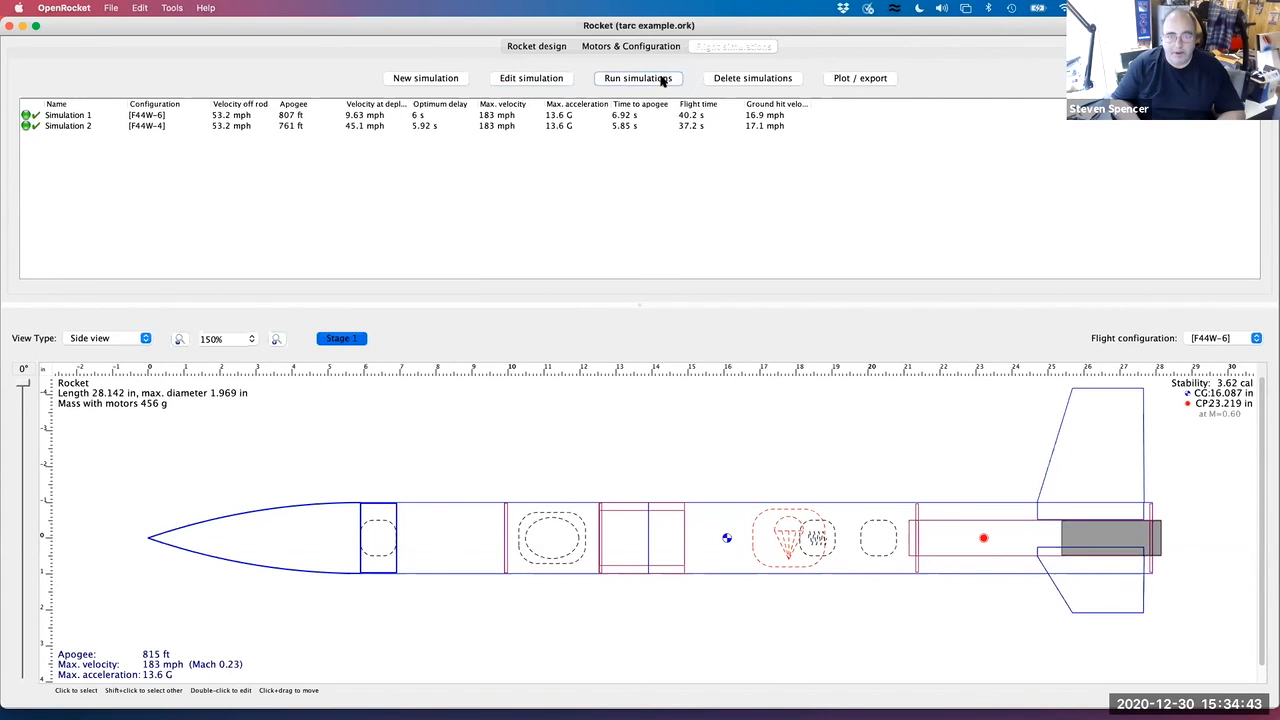